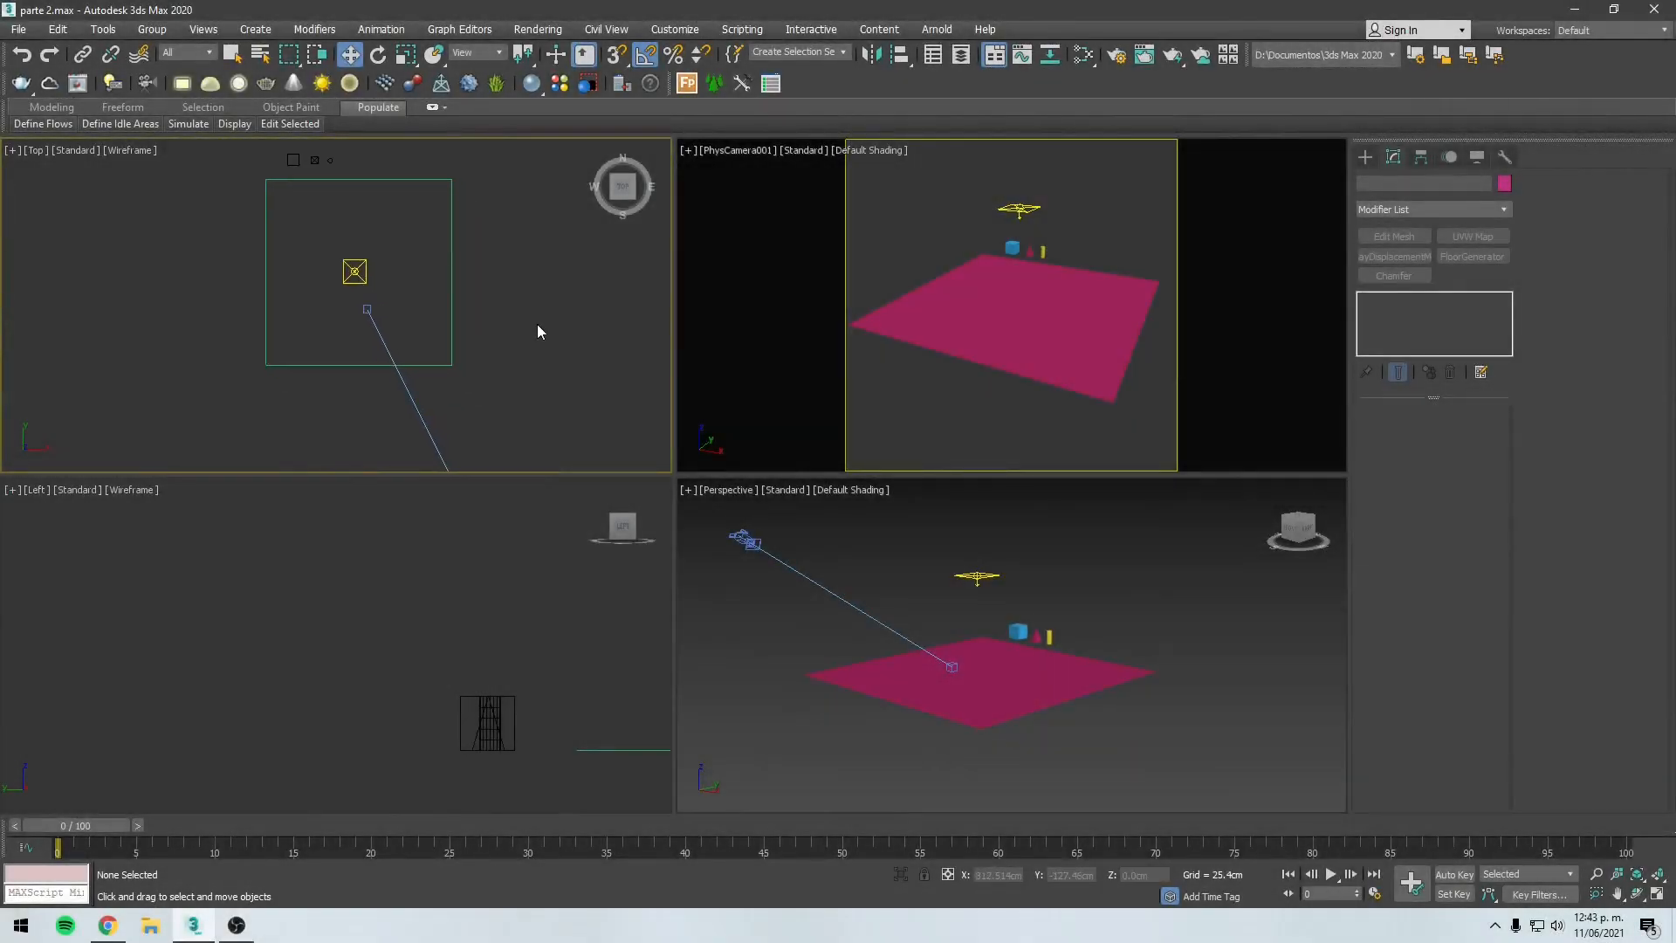
Step: Examine the pyramid beside the box and cylinder, and the large flat plane, by selecting each of the two in turn
scroll(960, 611, "up", 8)
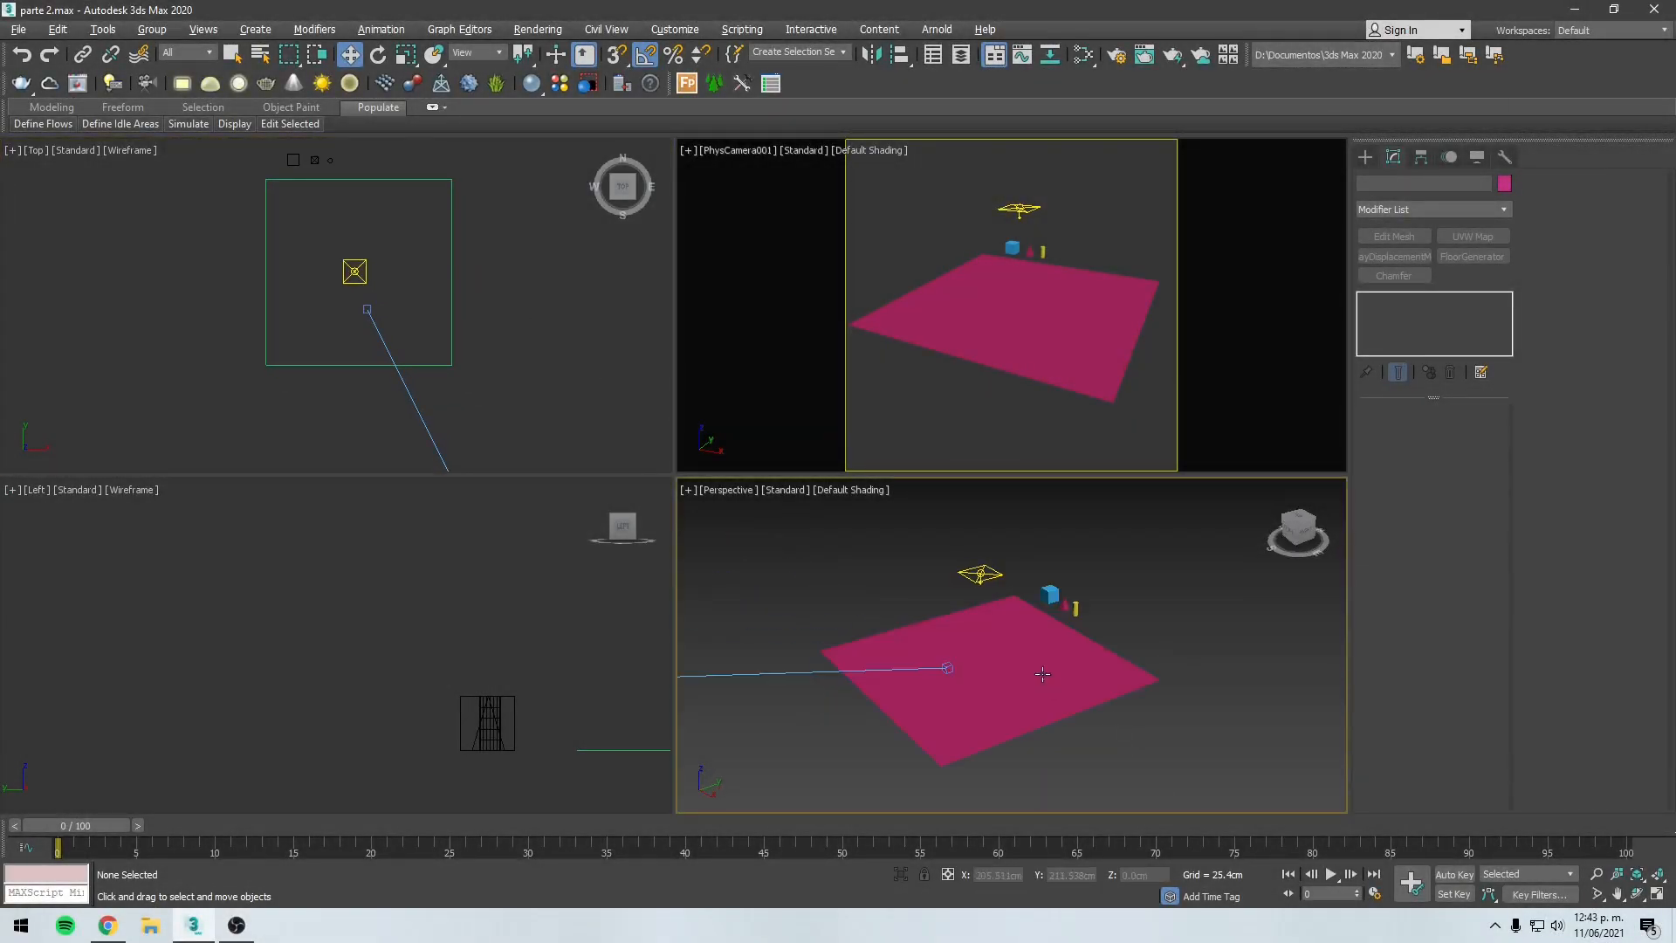
left_click(921, 601)
left_click(1004, 716)
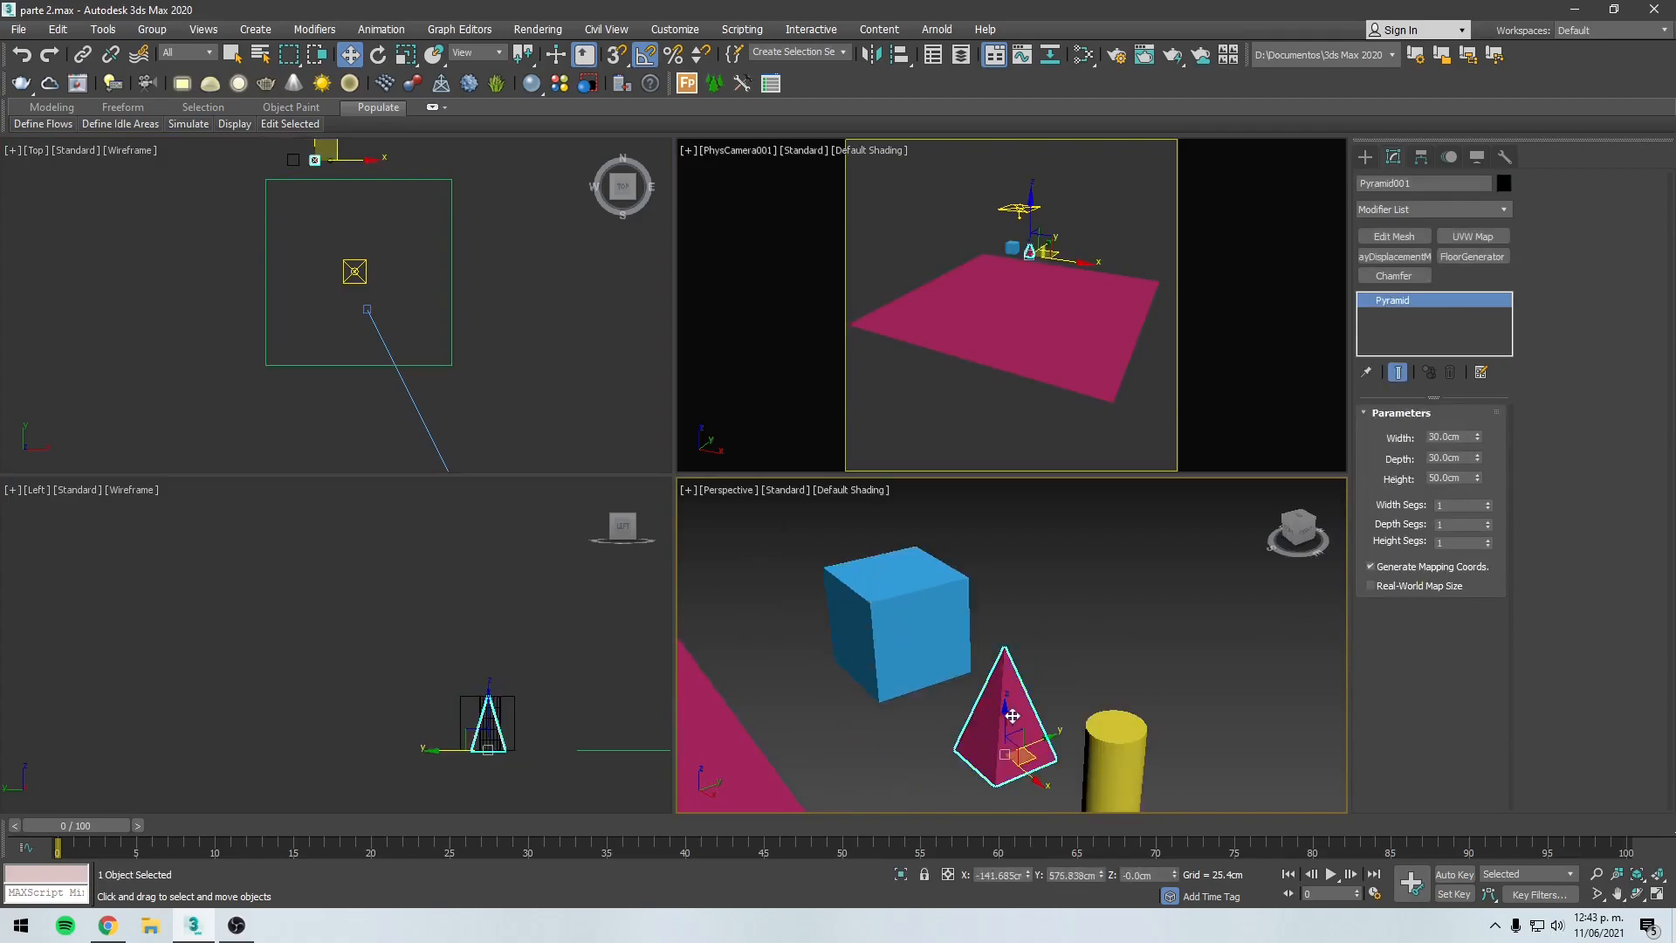
scroll(1048, 681, "down", 5)
middle_click_drag(1065, 671, 1145, 672, "alt")
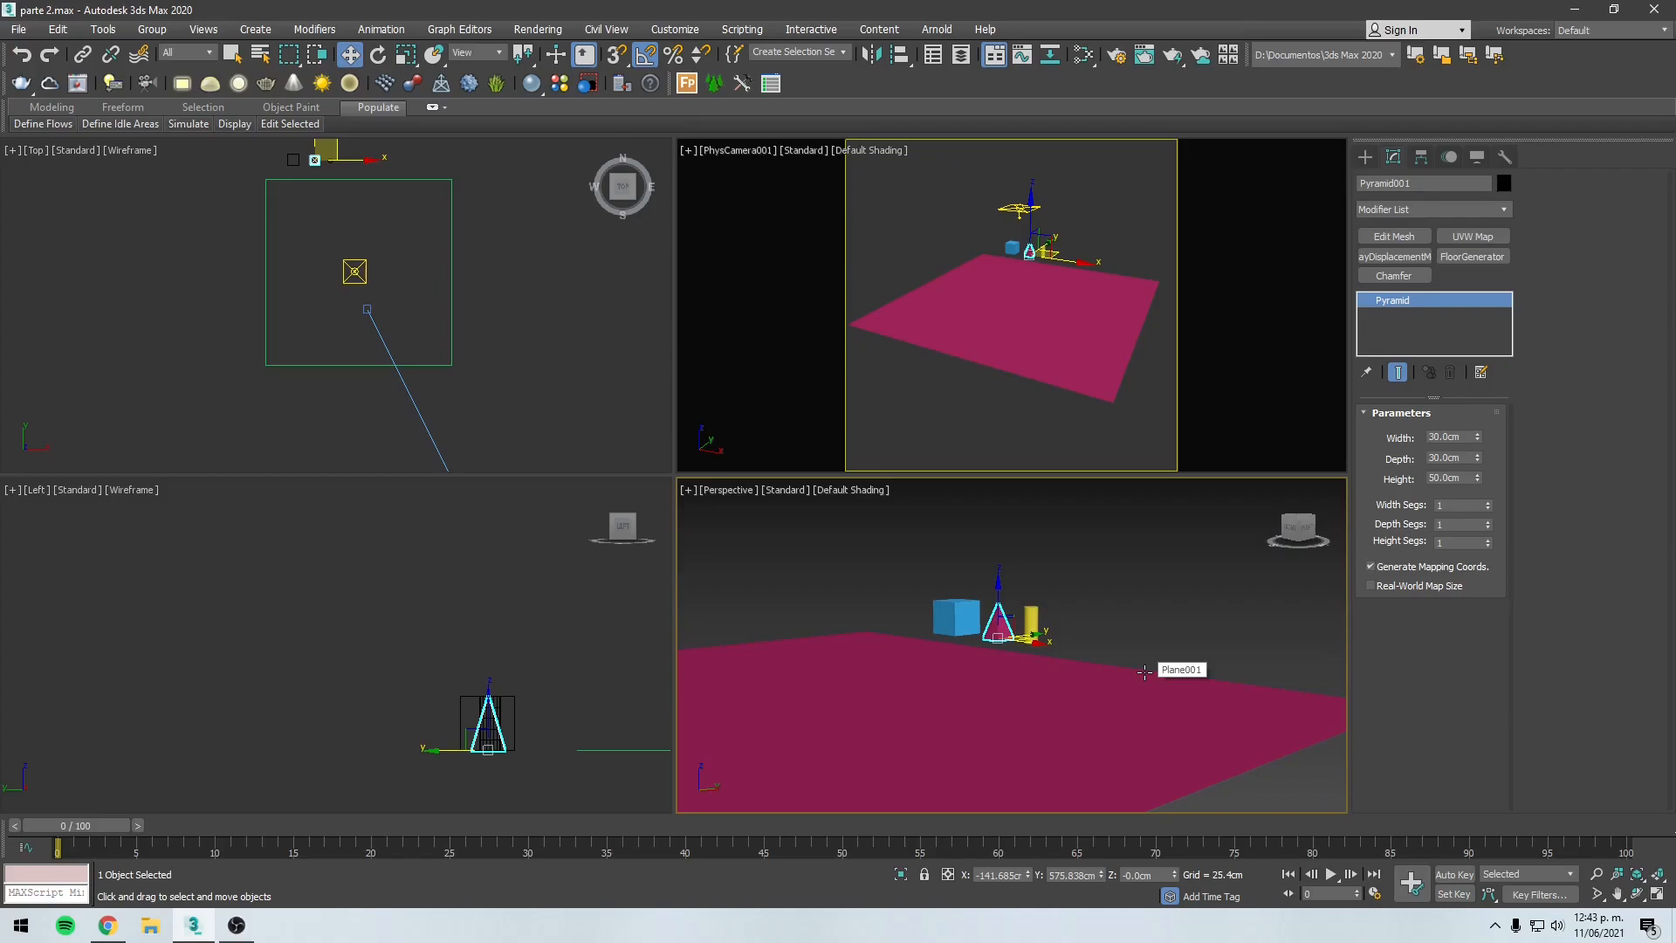
scroll(1013, 648, "down", 5)
middle_click_drag(1097, 651, 1074, 721, "alt")
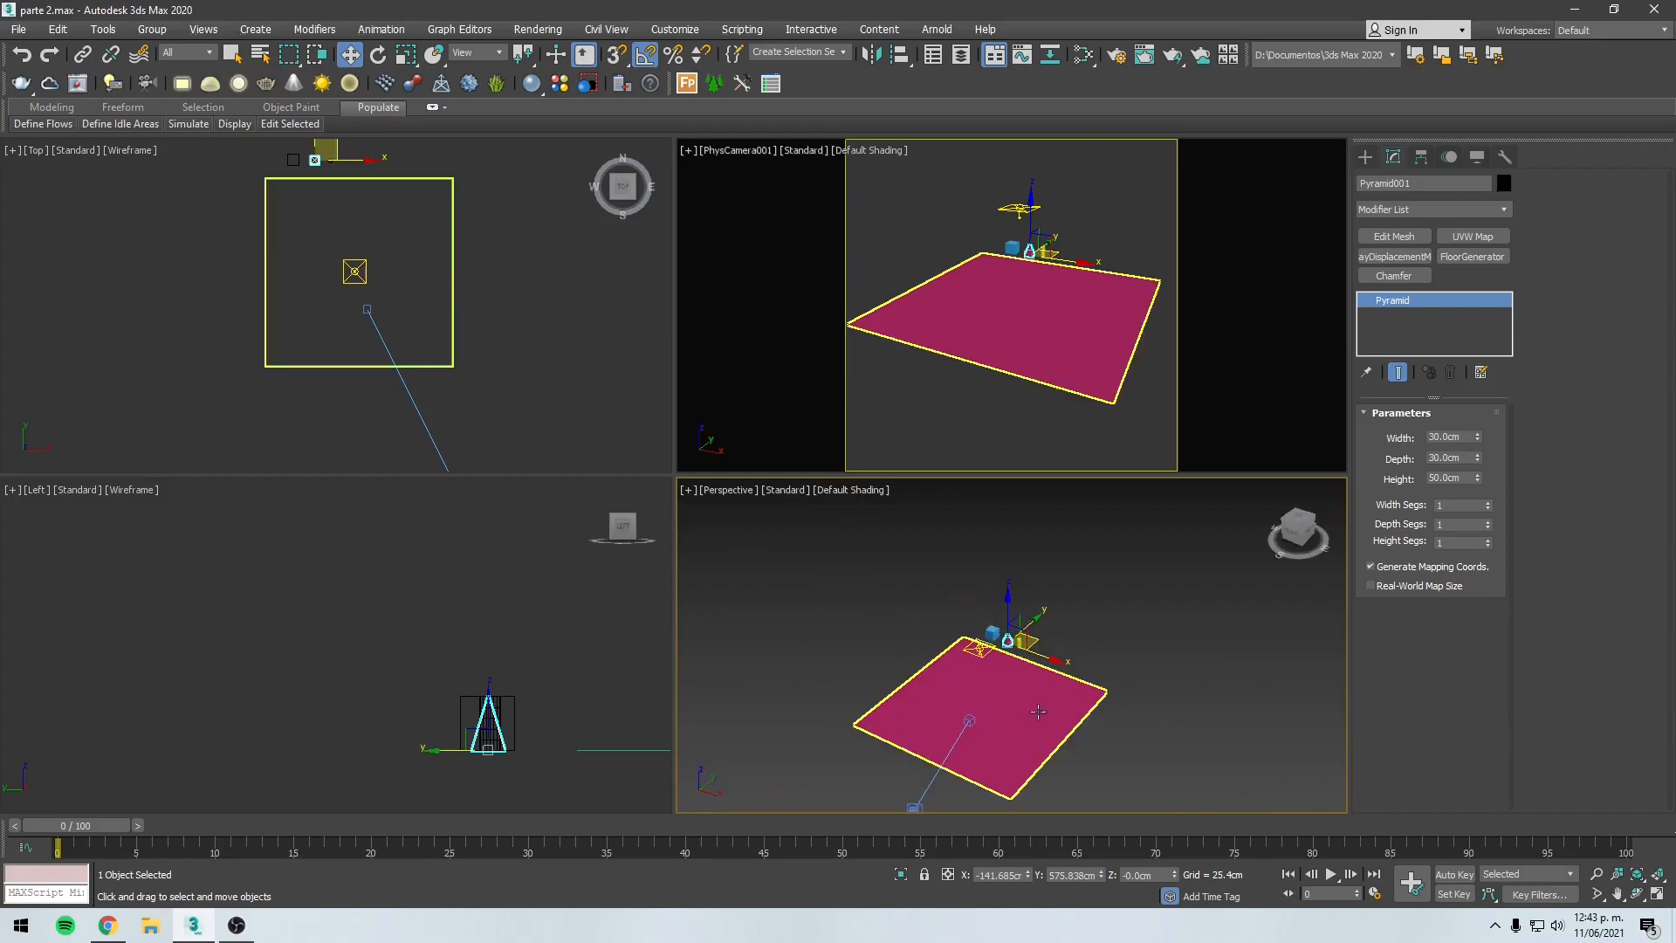
left_click(1074, 722)
scroll(1130, 643, "up", 5)
scroll(1133, 580, "down", 3)
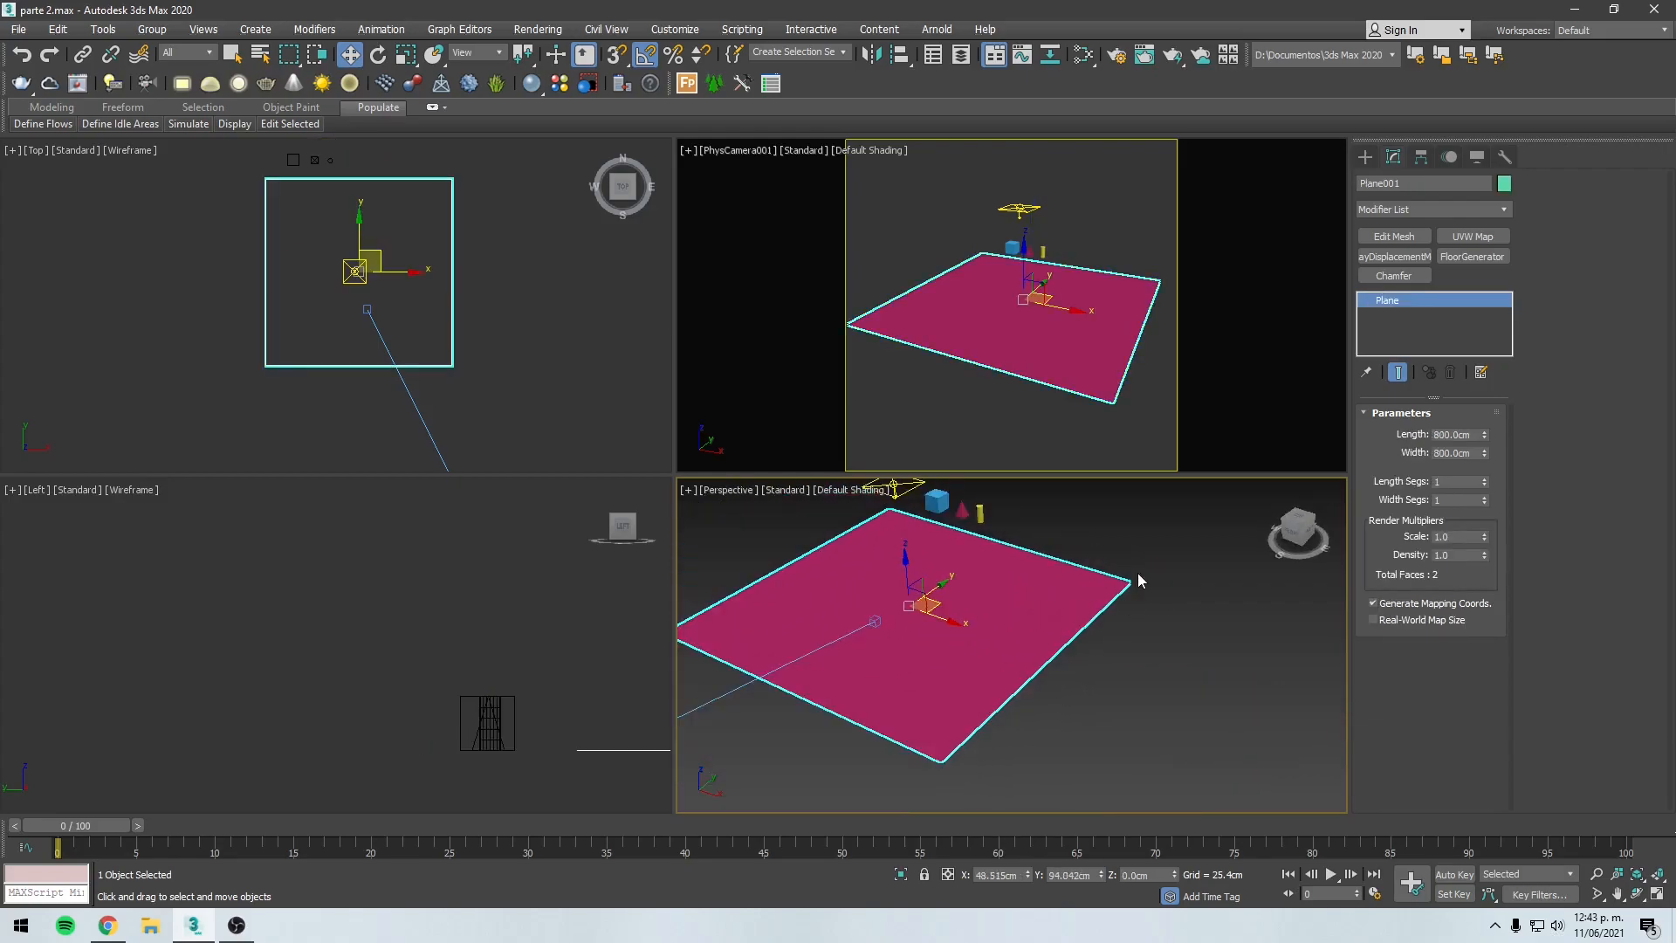
Step: Create a Forest Lite object that uses the plane as its scattering surface, and dismiss the advanced features notice
left_click(687, 91)
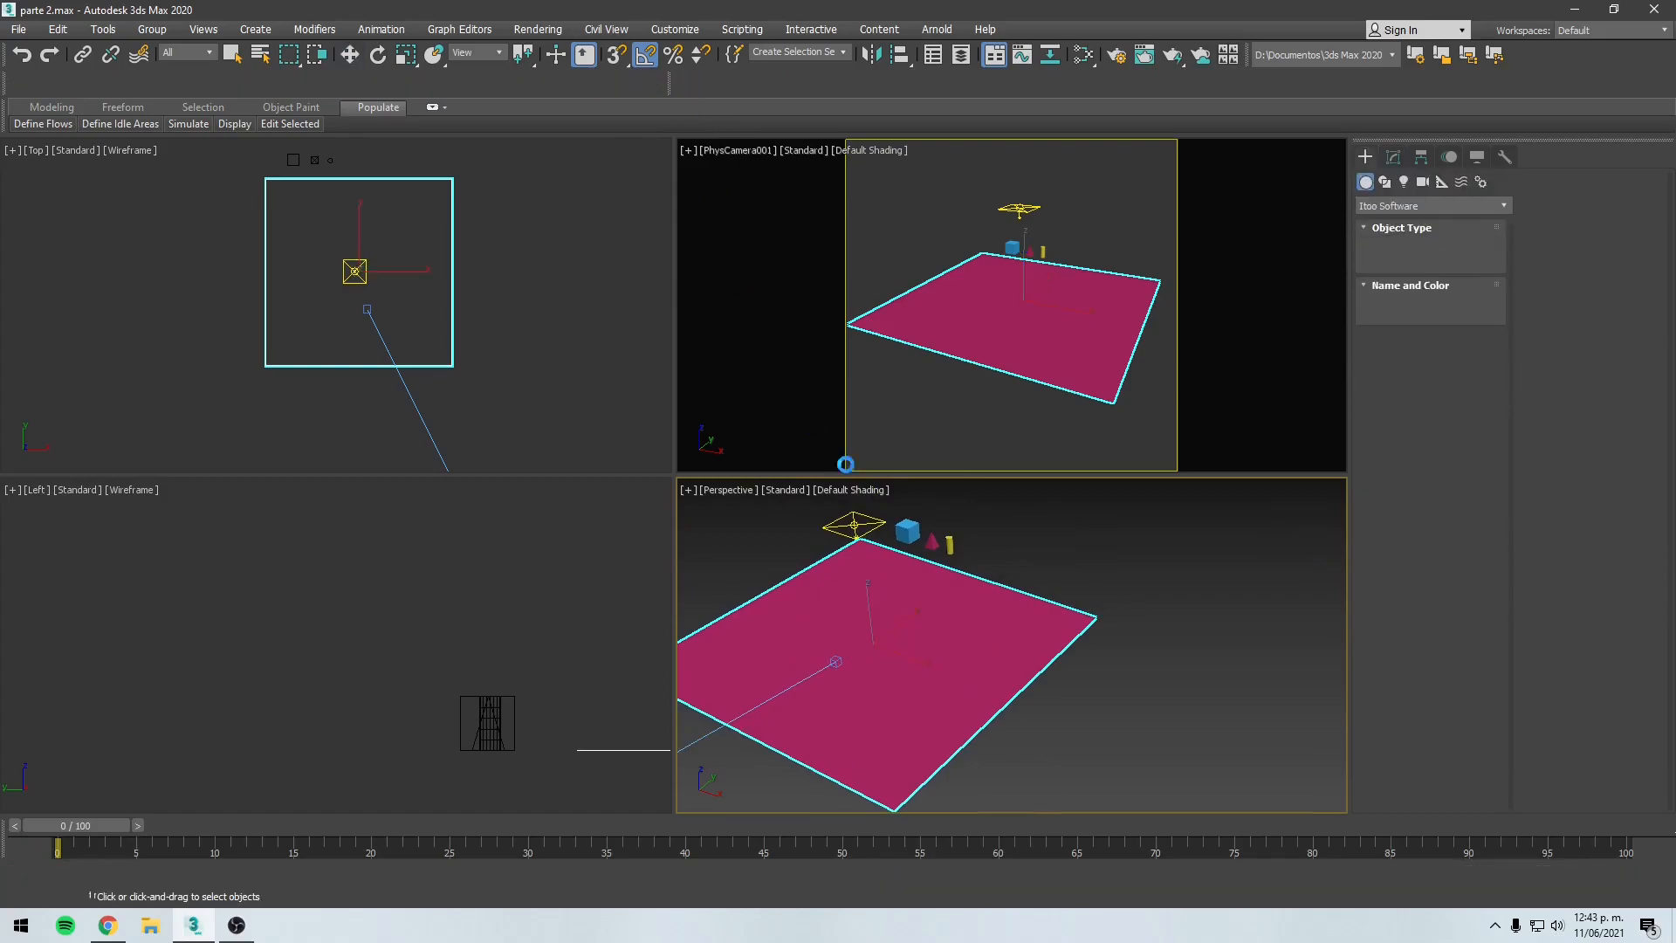
left_click(1028, 682)
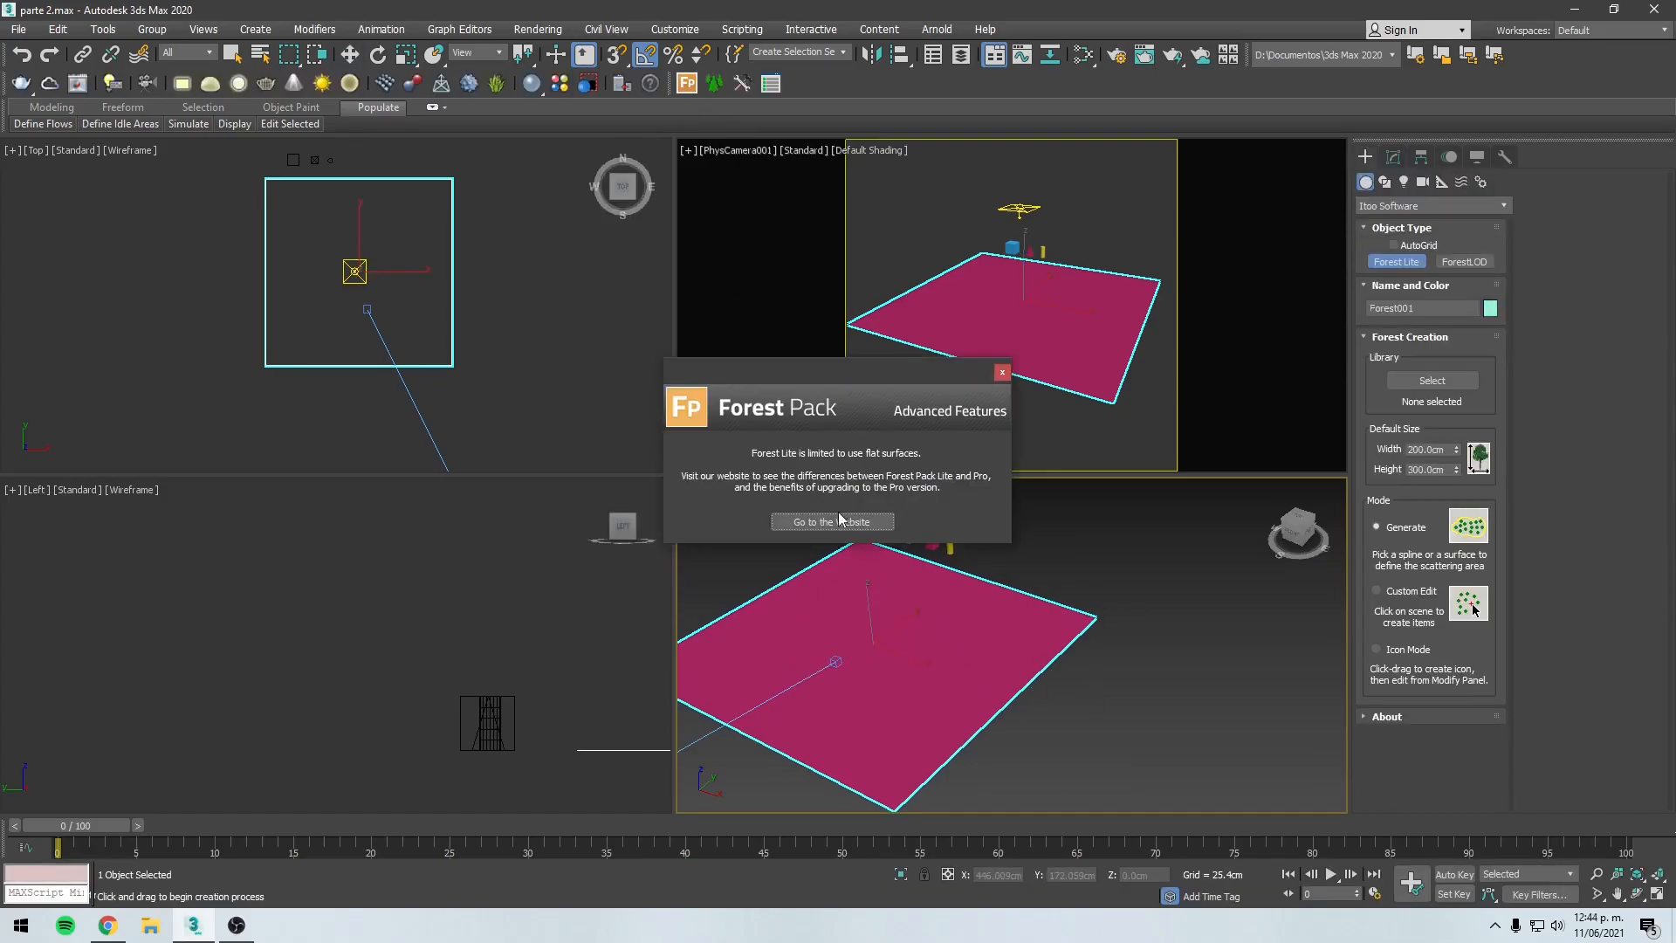
left_click(1002, 373)
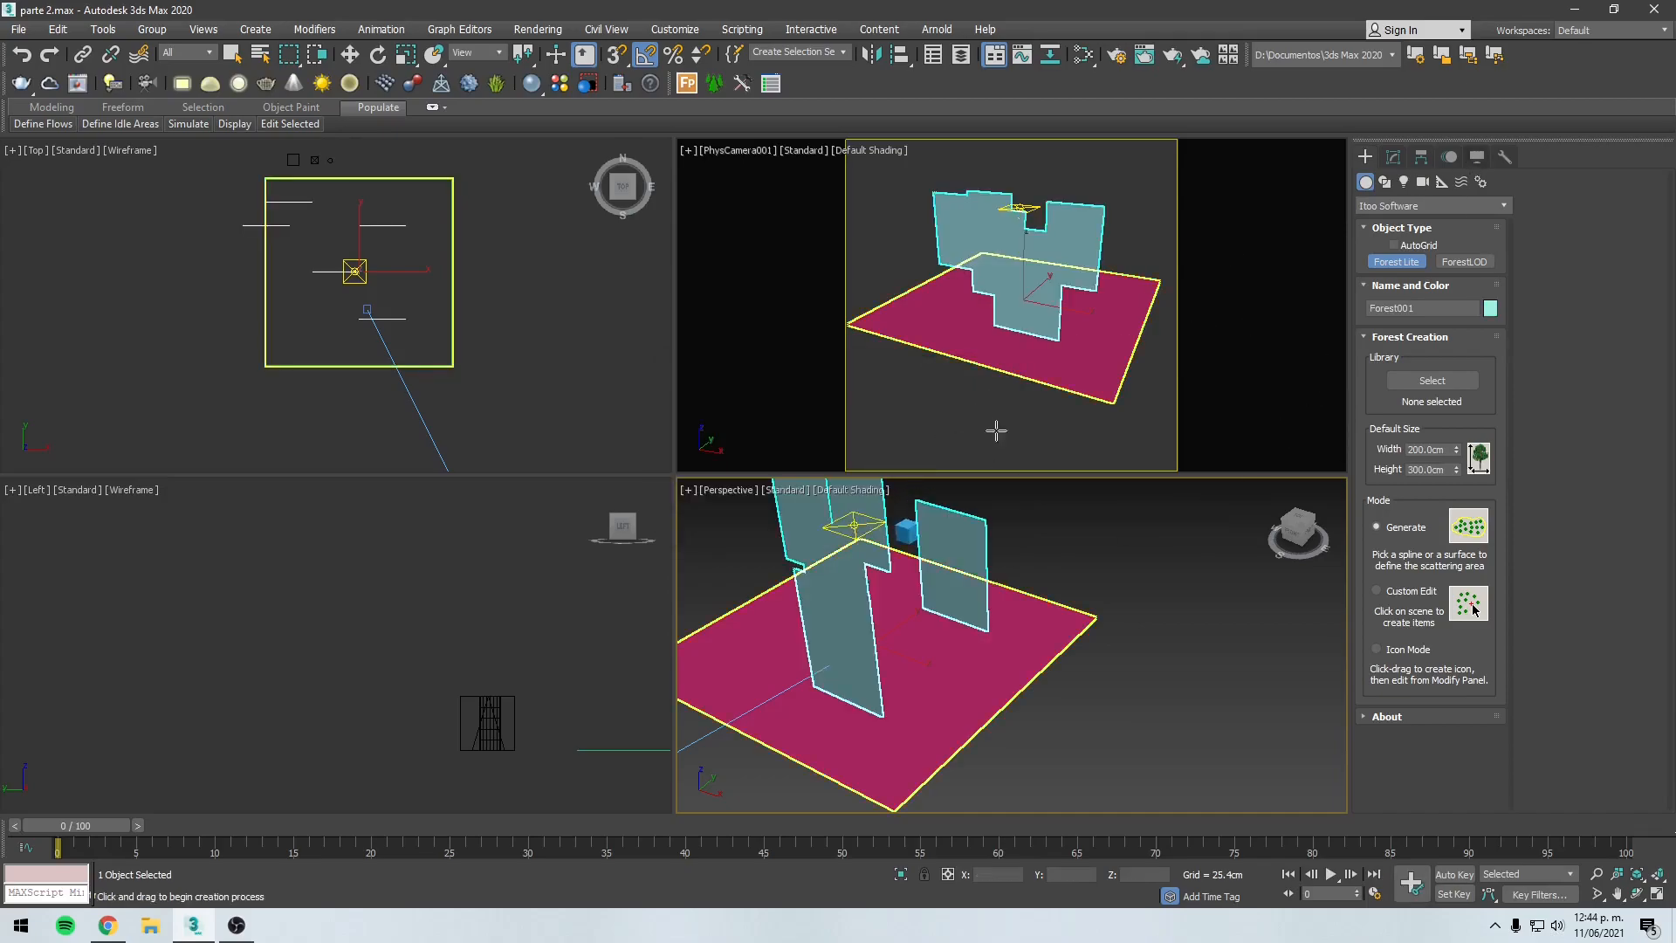
Step: Remove the default item from the Forest object's geometry list
middle_click_drag(1047, 559, 1078, 556, "alt")
middle_click_drag(988, 590, 982, 681, "alt")
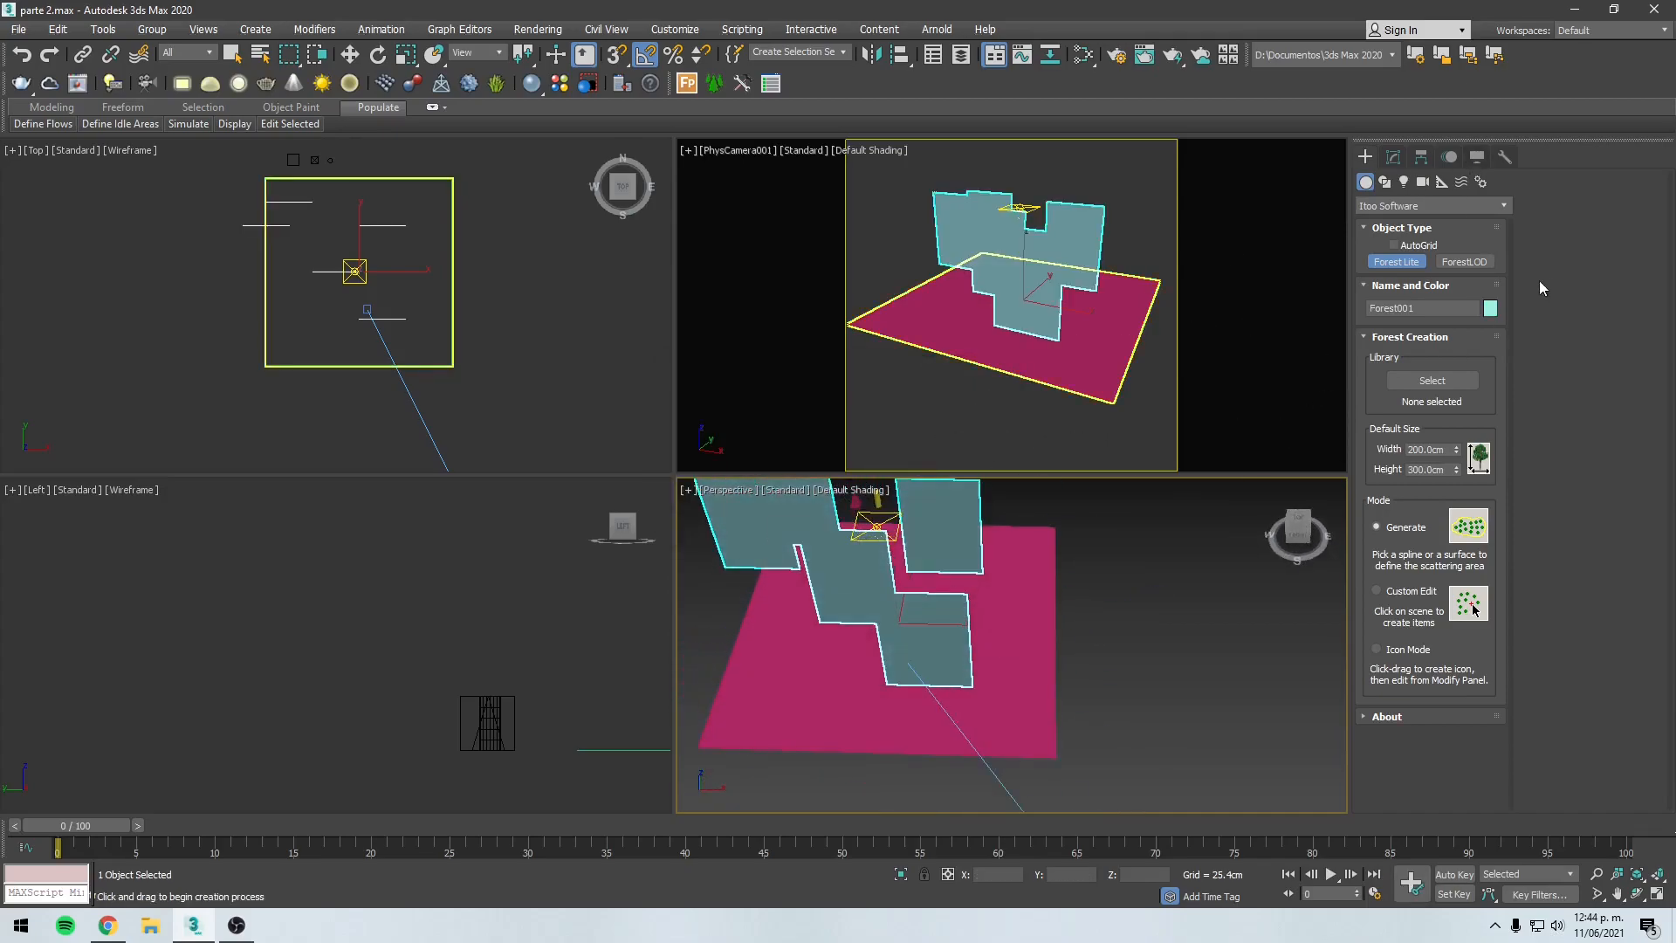
middle_click_drag(935, 604, 963, 692)
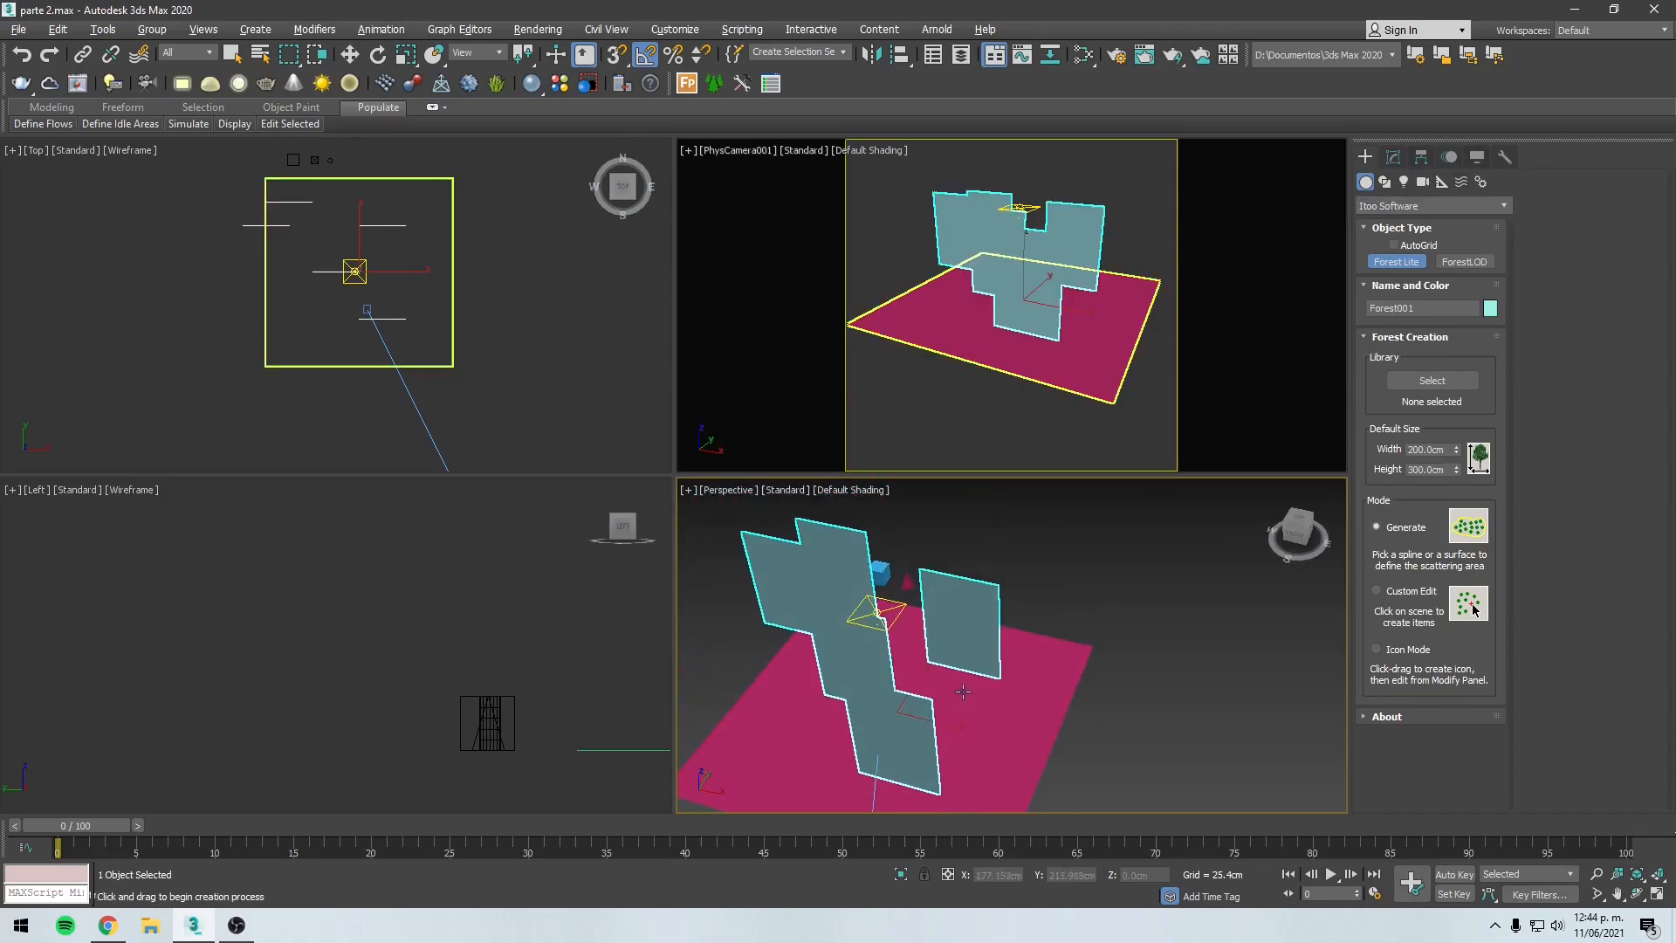
scroll(869, 530, "up", 5)
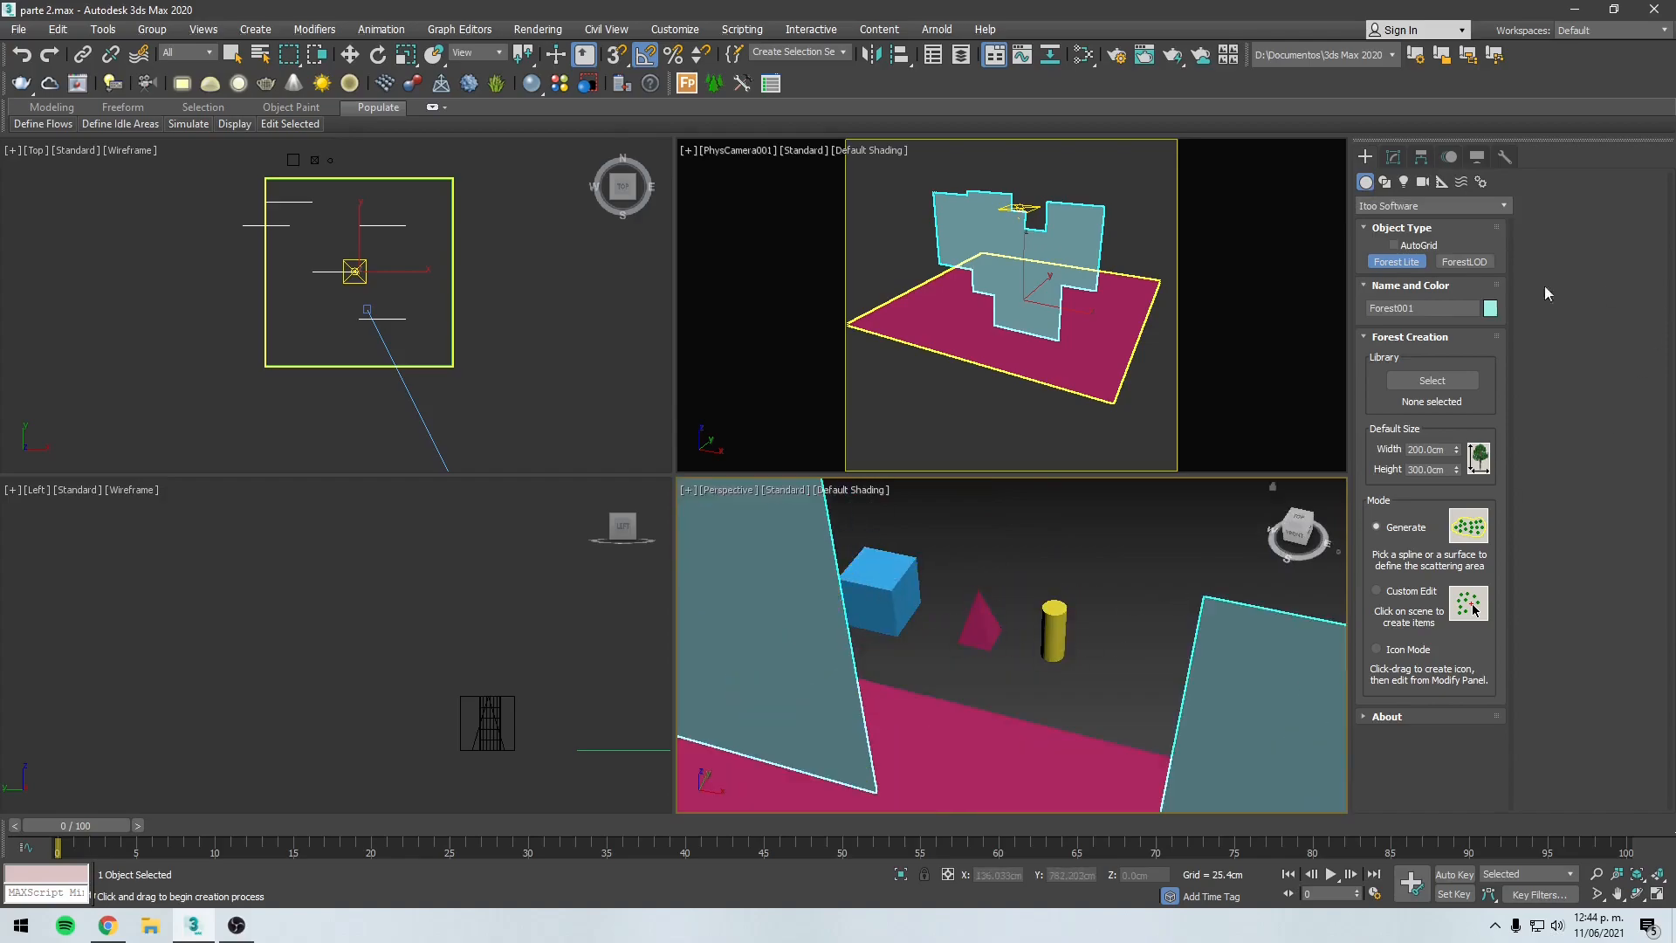
scroll(1026, 567, "down", 5)
left_click(1394, 159)
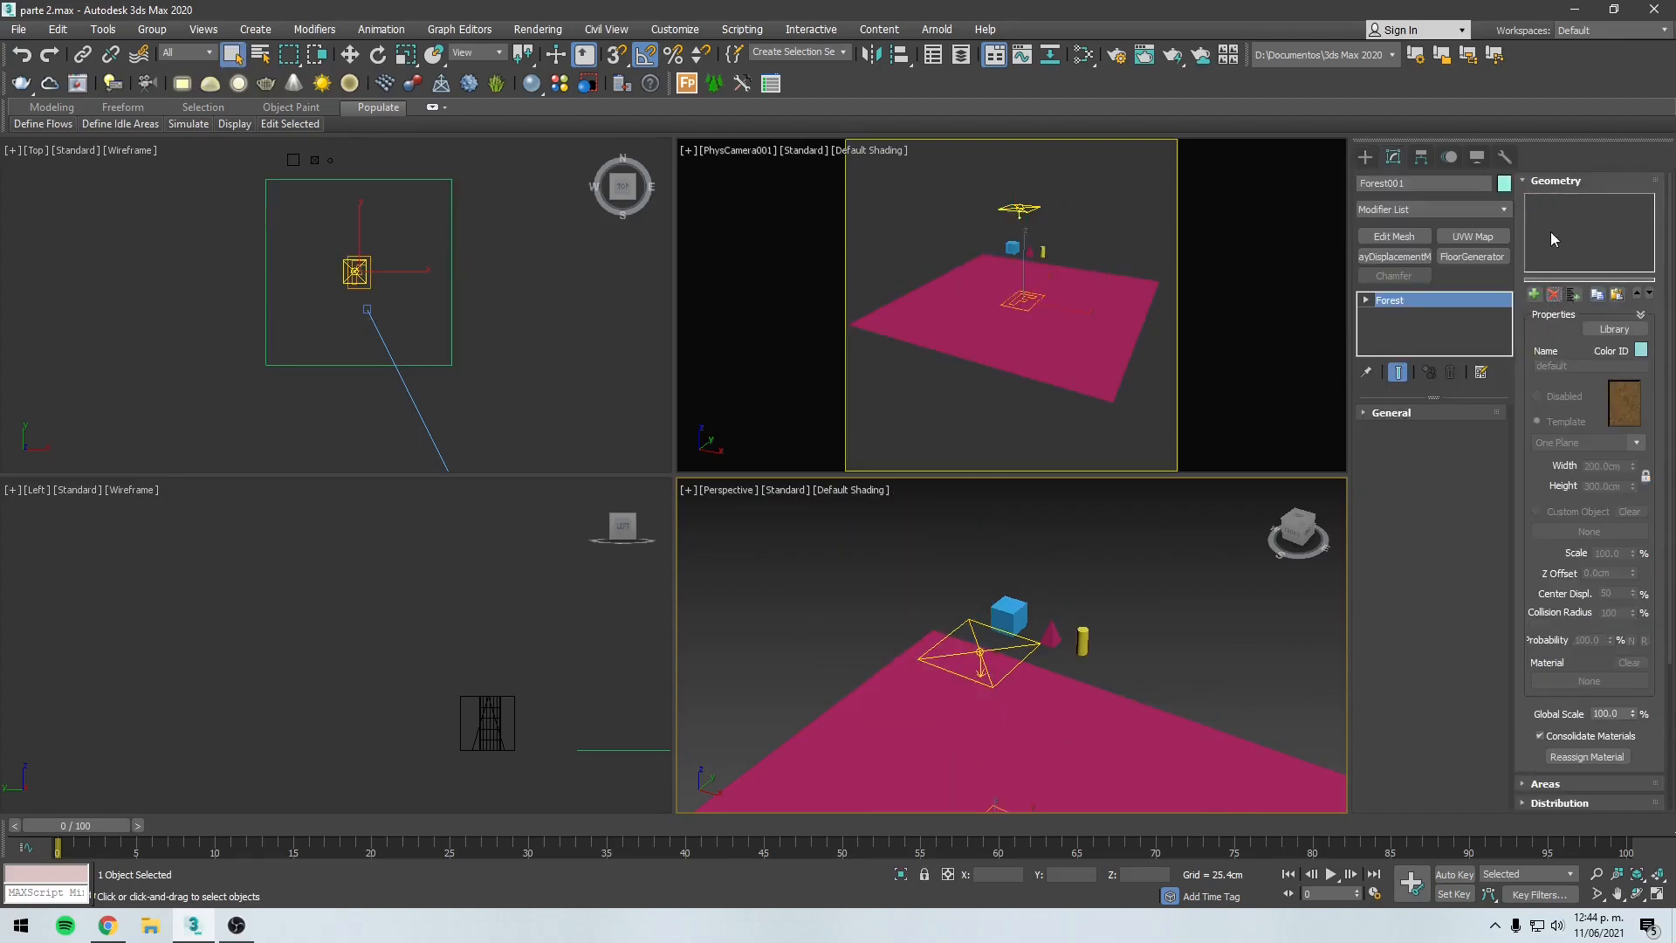
Step: Add the box, the pyramid and the cylinder to the Forest's geometry list as custom objects
left_click(1534, 295)
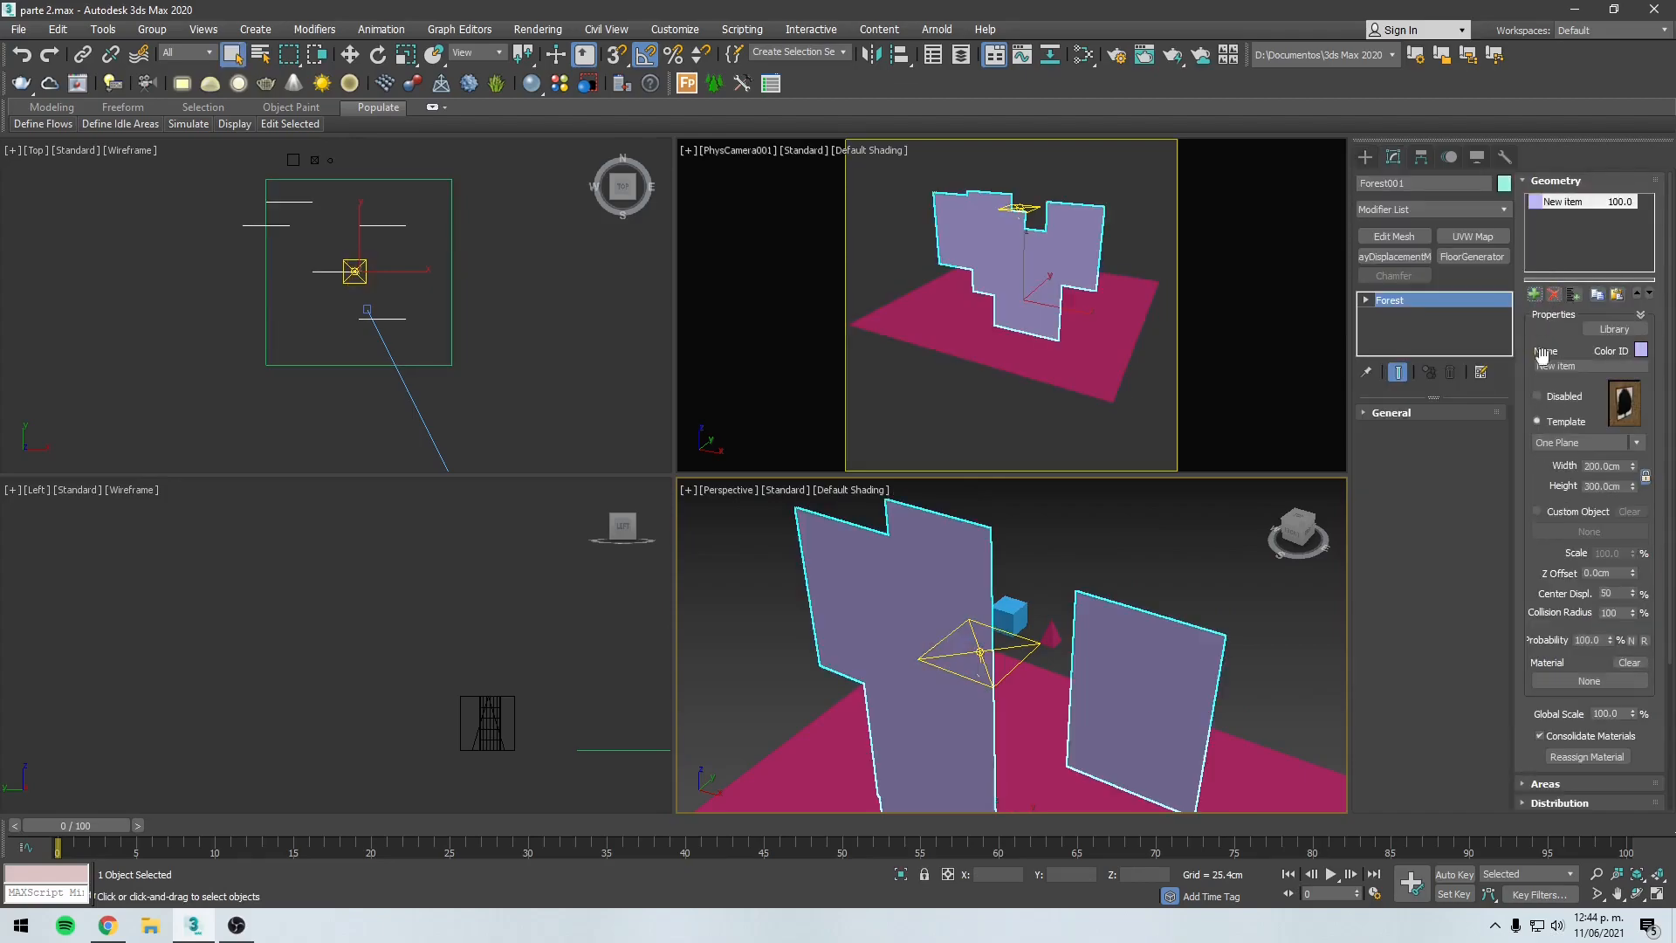
left_click(1538, 512)
left_click(1589, 532)
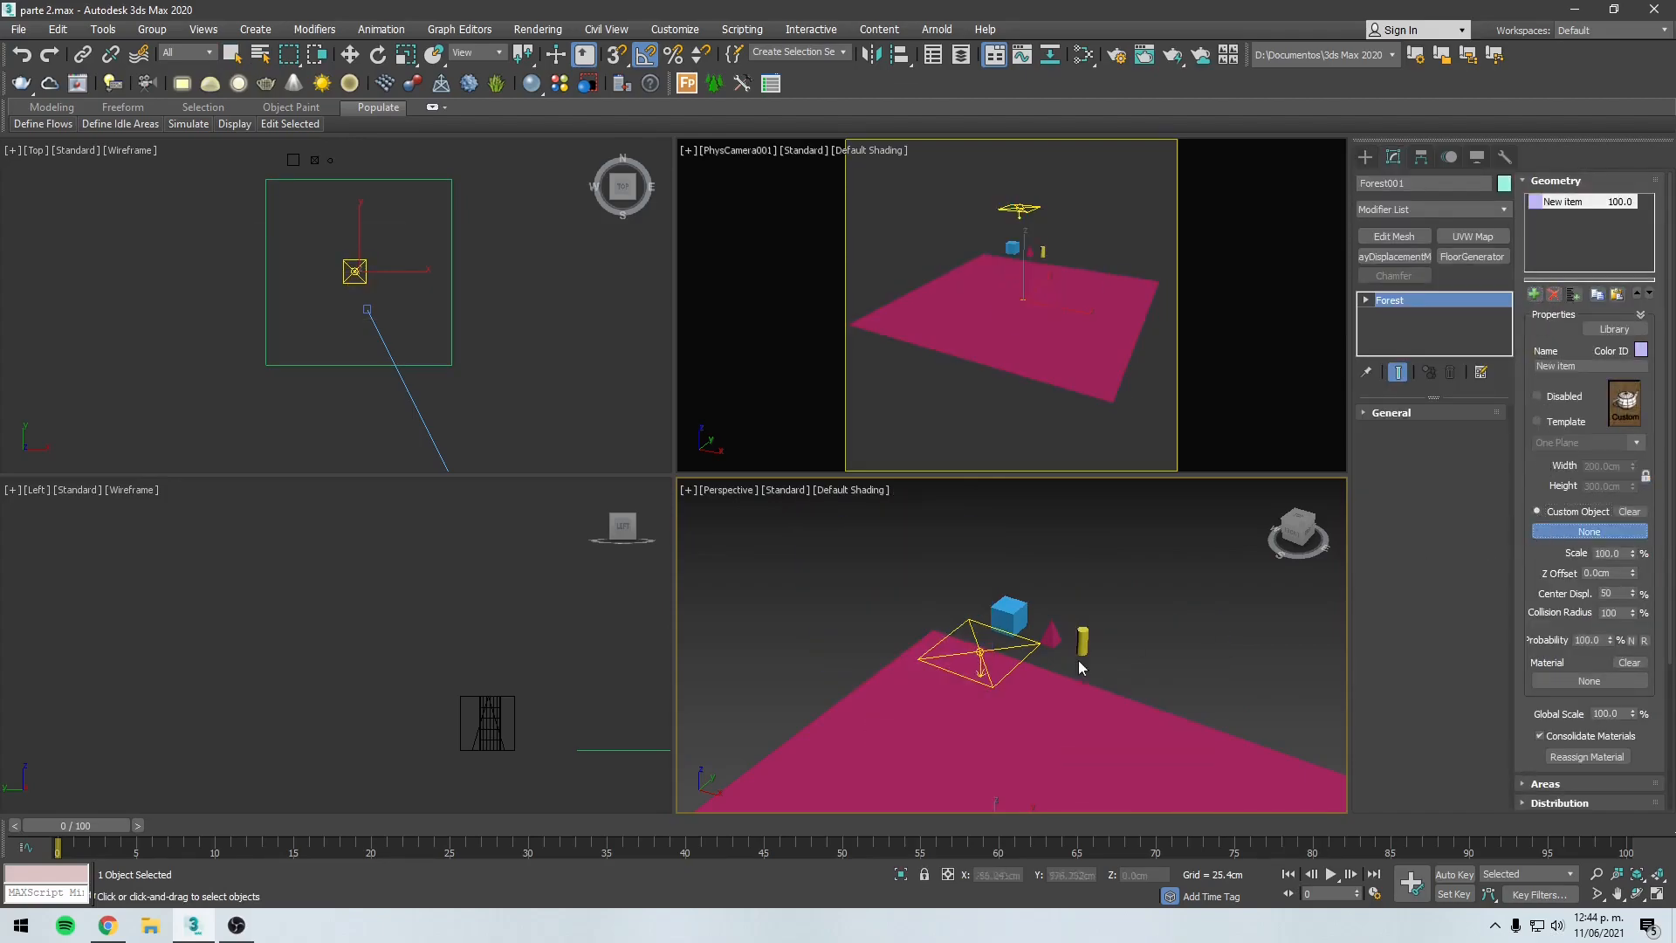
left_click(1007, 617)
left_click(1534, 295)
left_click(1561, 511)
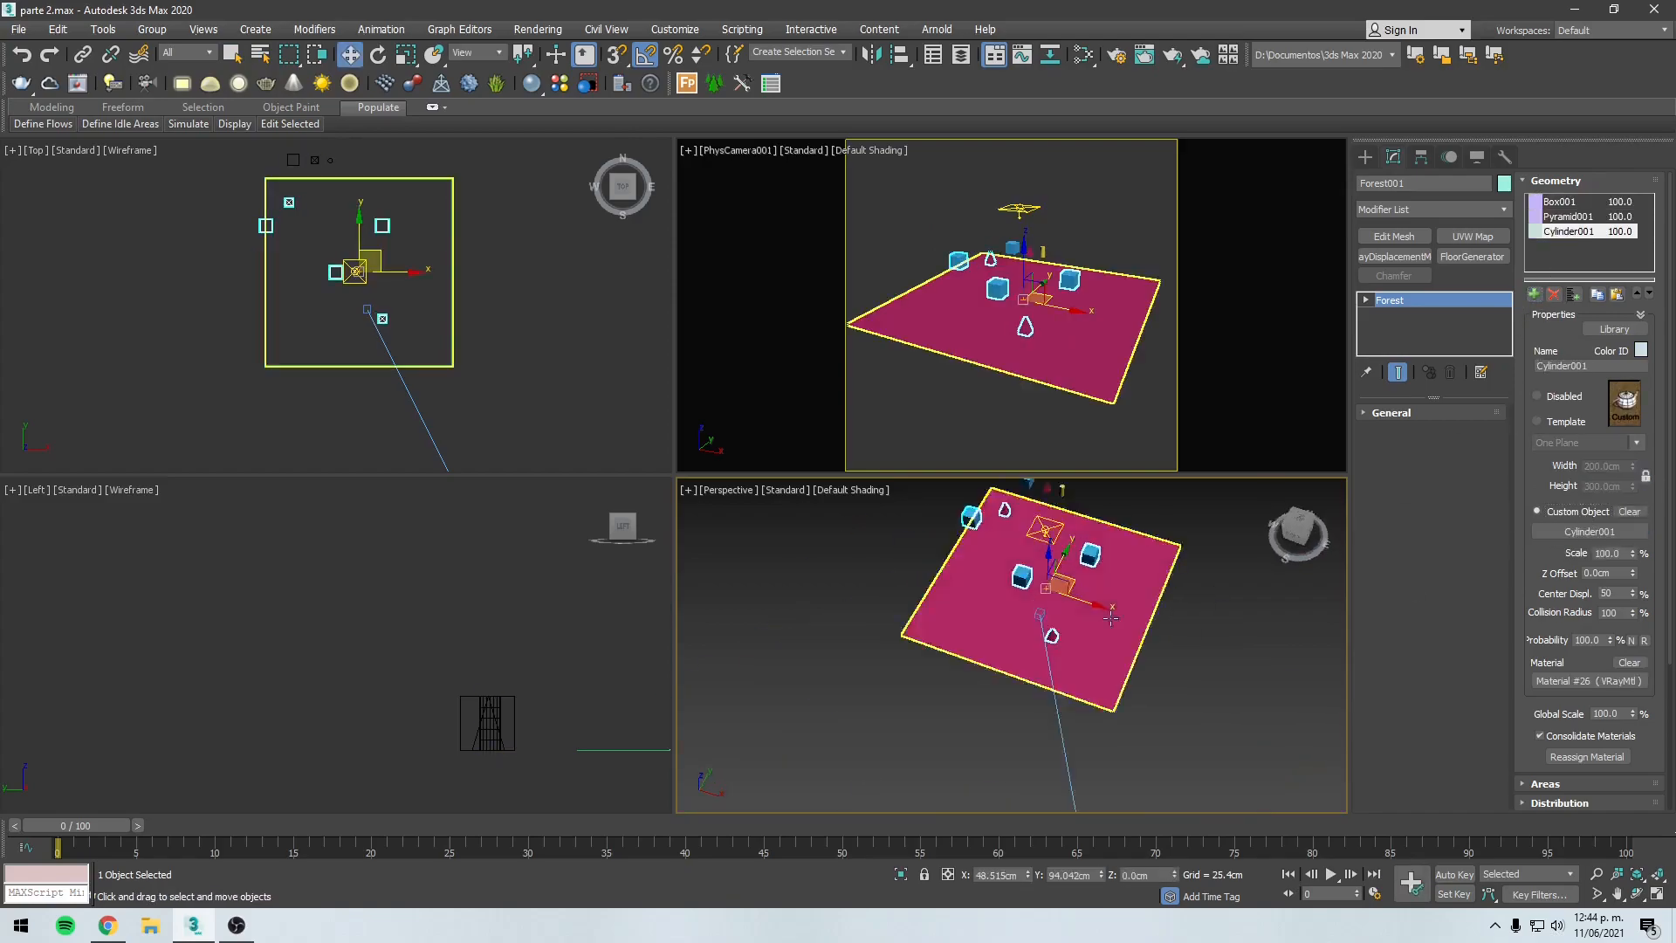
Step: Increase the Forest's distribution density by lowering its density units until many more copies cover the plane
middle_click_drag(1126, 612, 1089, 636, "alt")
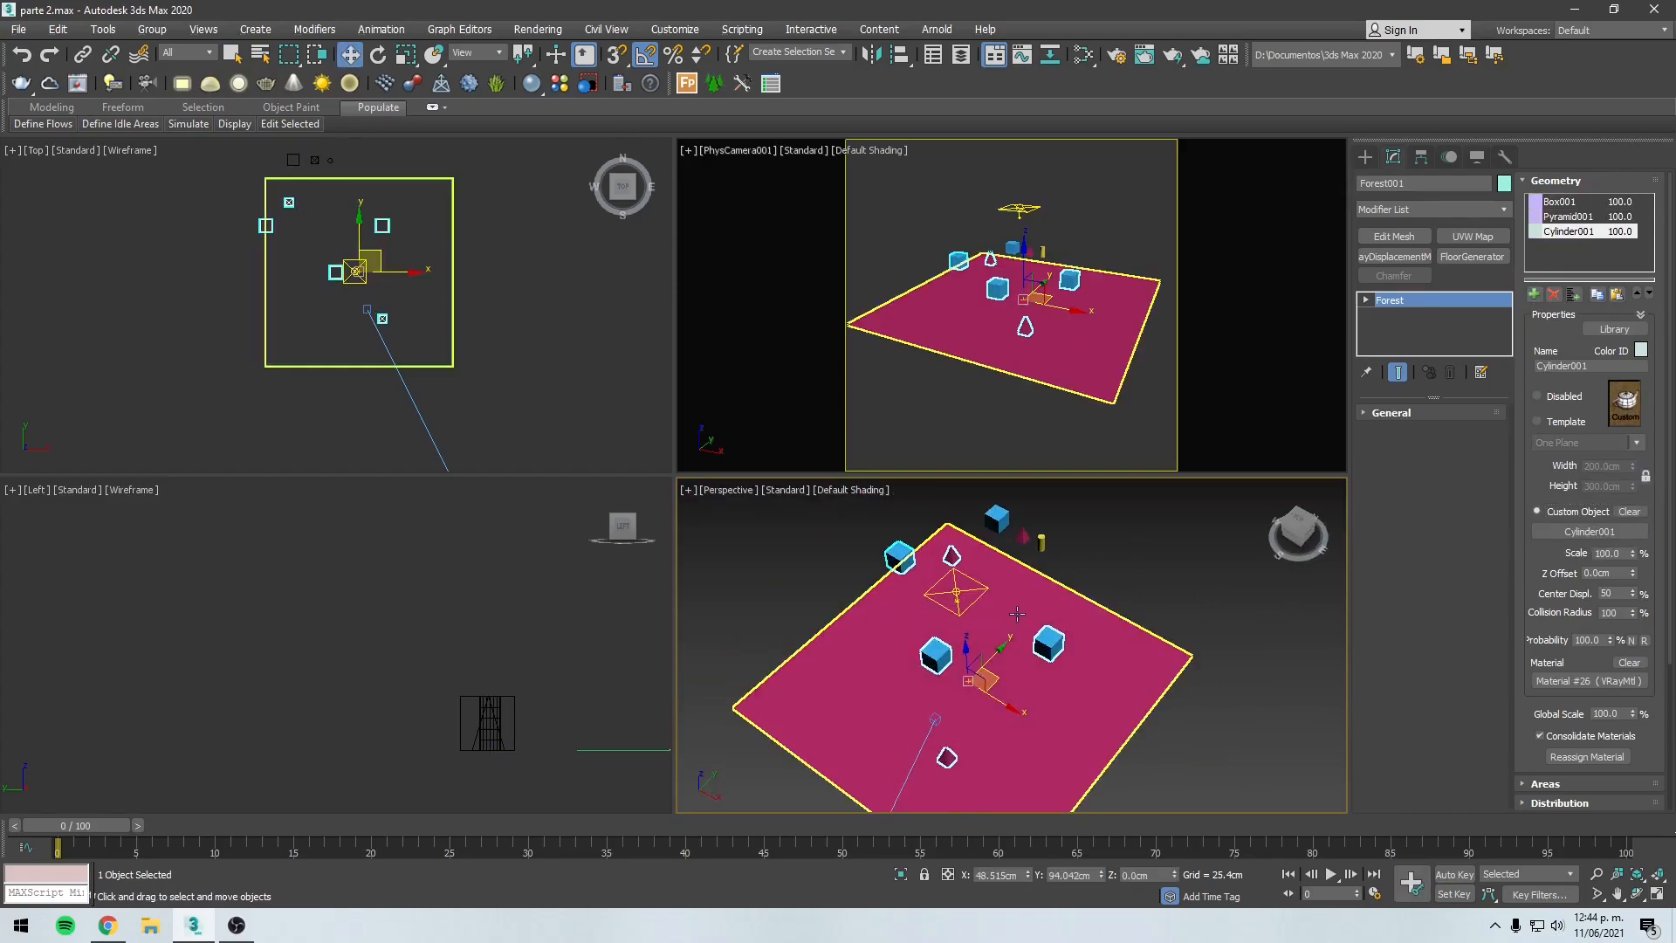
scroll(1037, 559, "up", 4)
middle_click_drag(1034, 562, 1039, 773)
scroll(1041, 636, "down", 4)
middle_click_drag(1061, 699, 1113, 667, "alt")
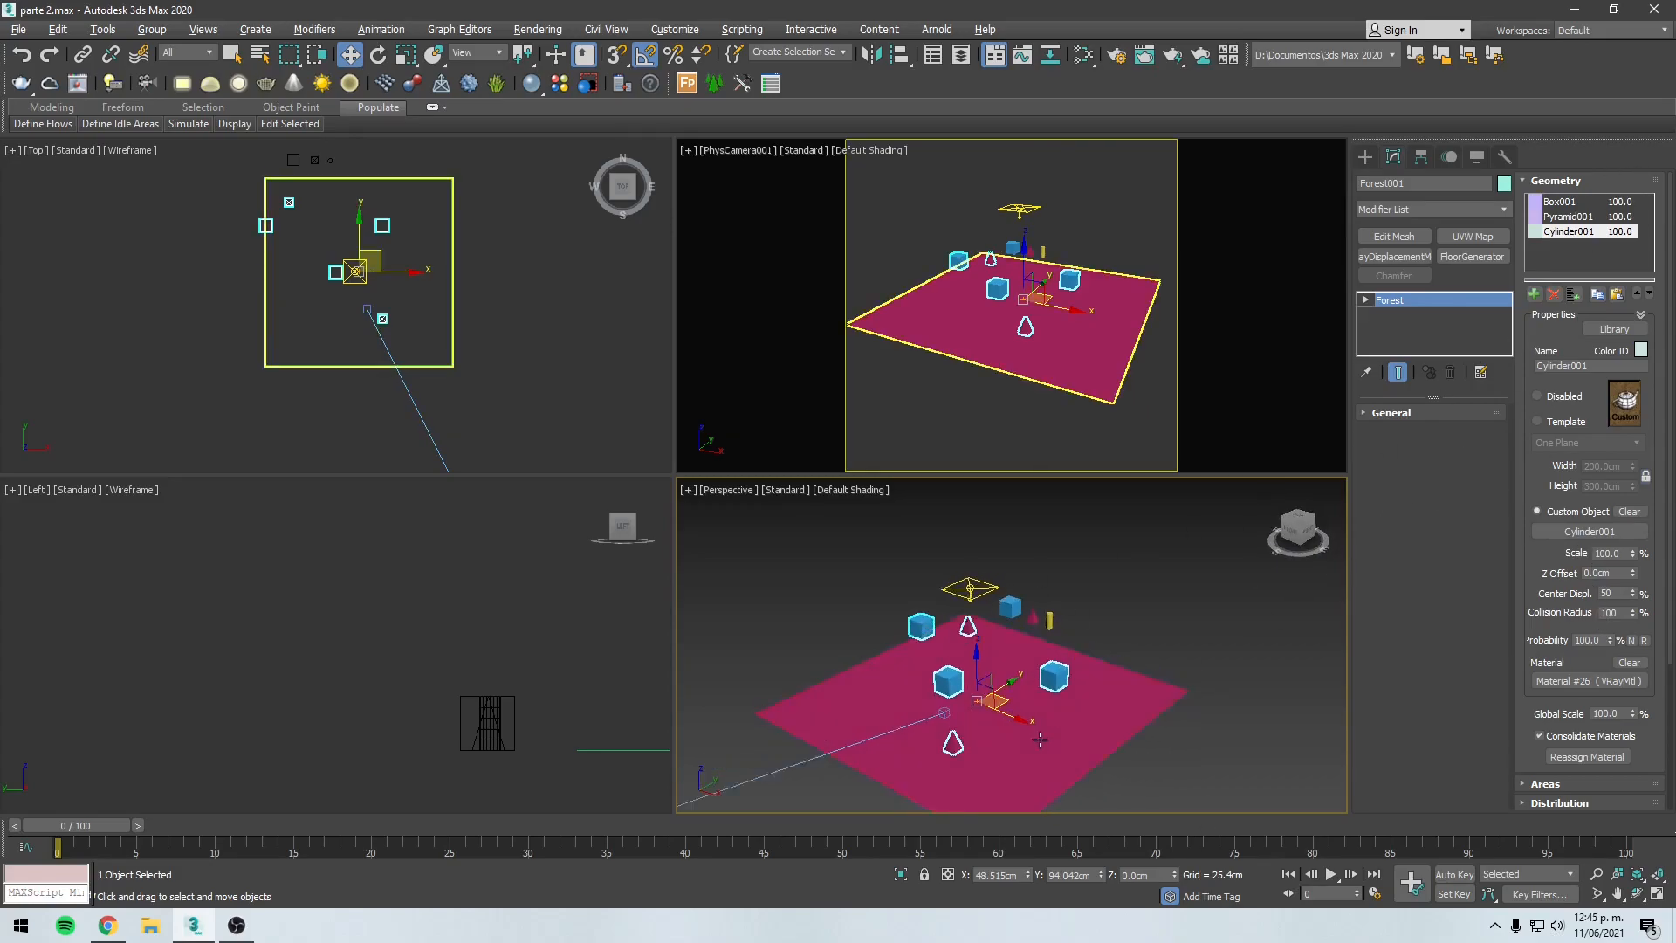
scroll(978, 650, "up", 5)
scroll(980, 638, "down", 5)
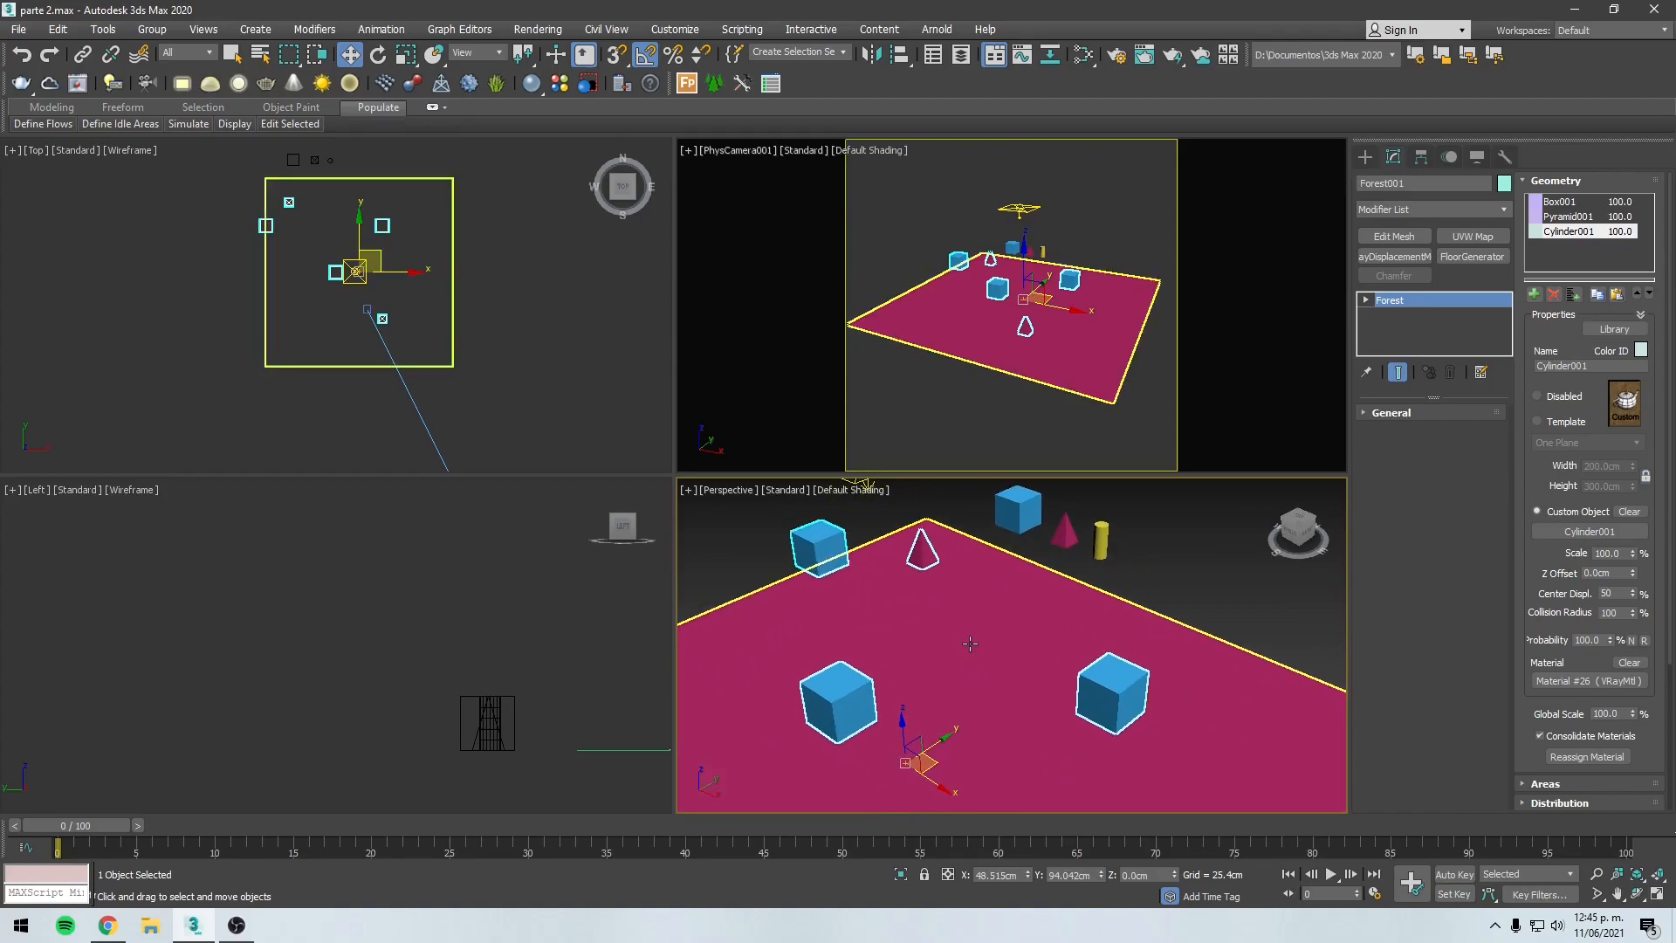
left_click(1555, 184)
left_click(1388, 474)
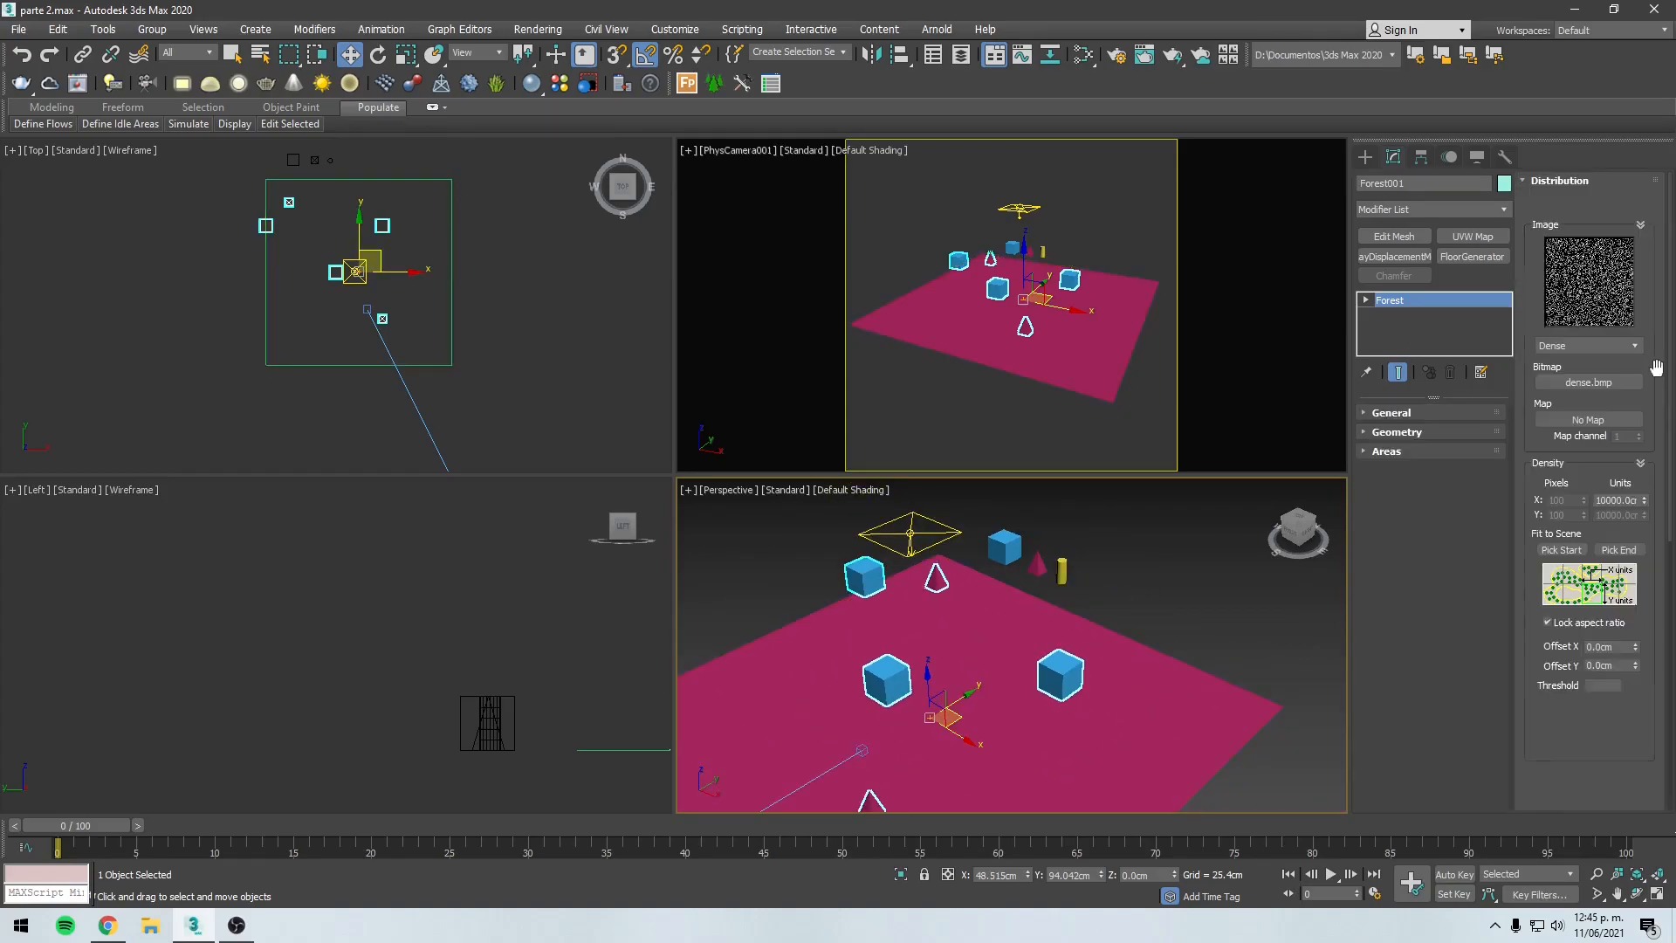
left_click_drag(1644, 504, 1644, 576)
middle_click_drag(786, 663, 805, 696)
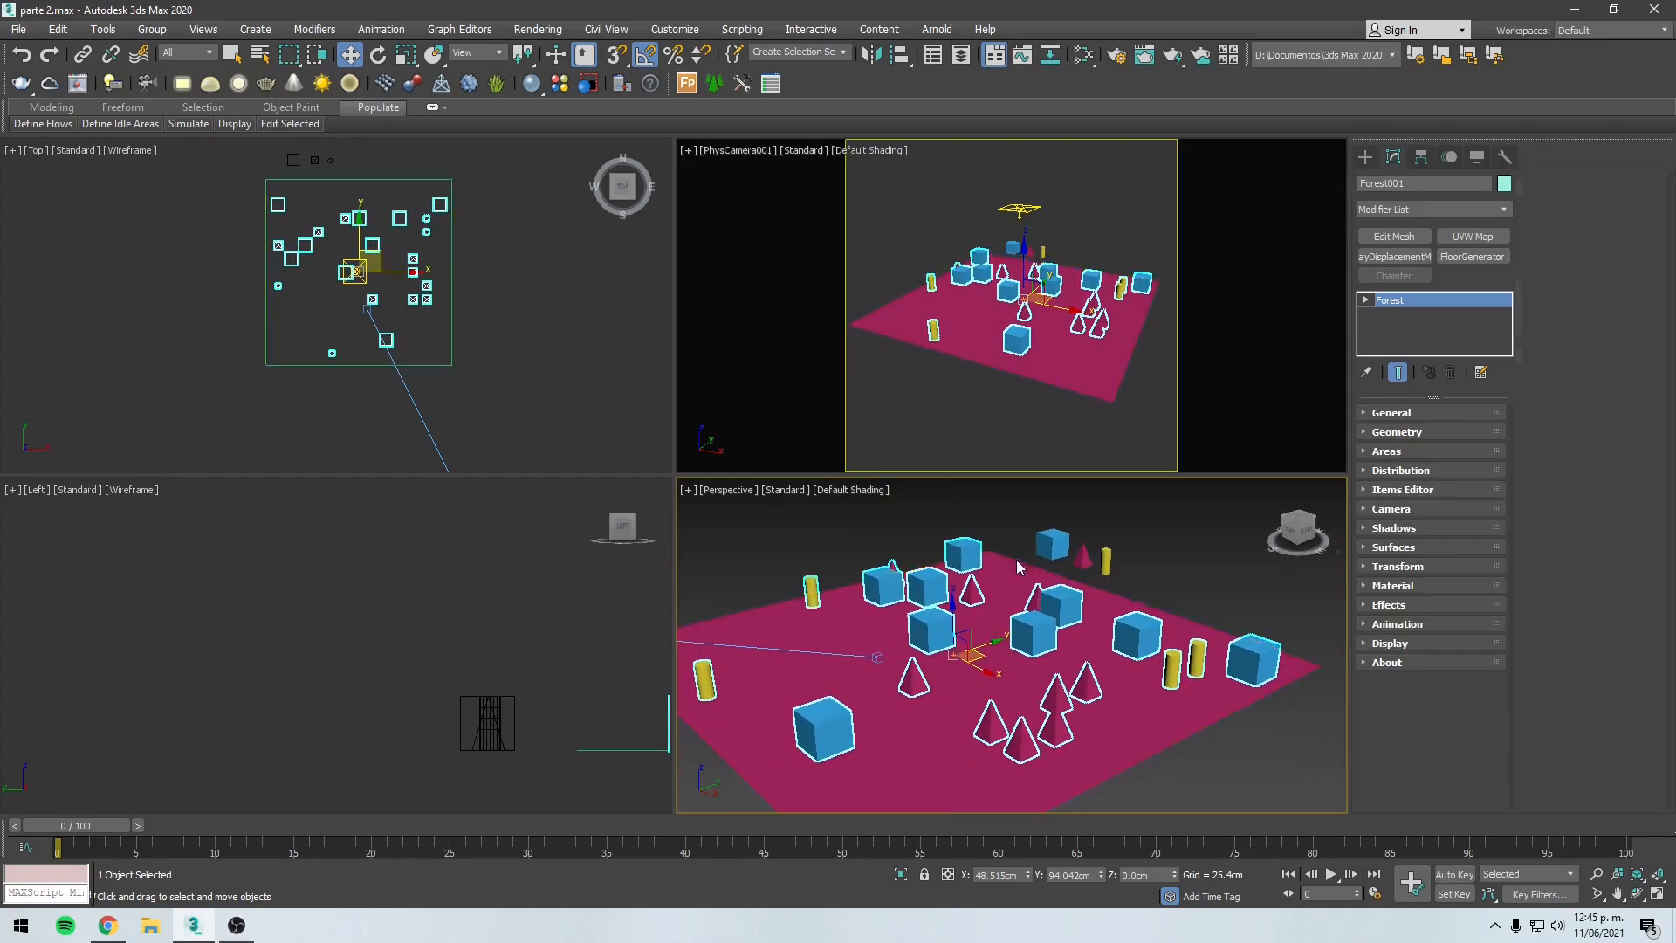
Step: Review the box, pyramid and cylinder items in the Forest's geometry list one by one
middle_click_drag(932, 700, 910, 646)
left_click(1397, 432)
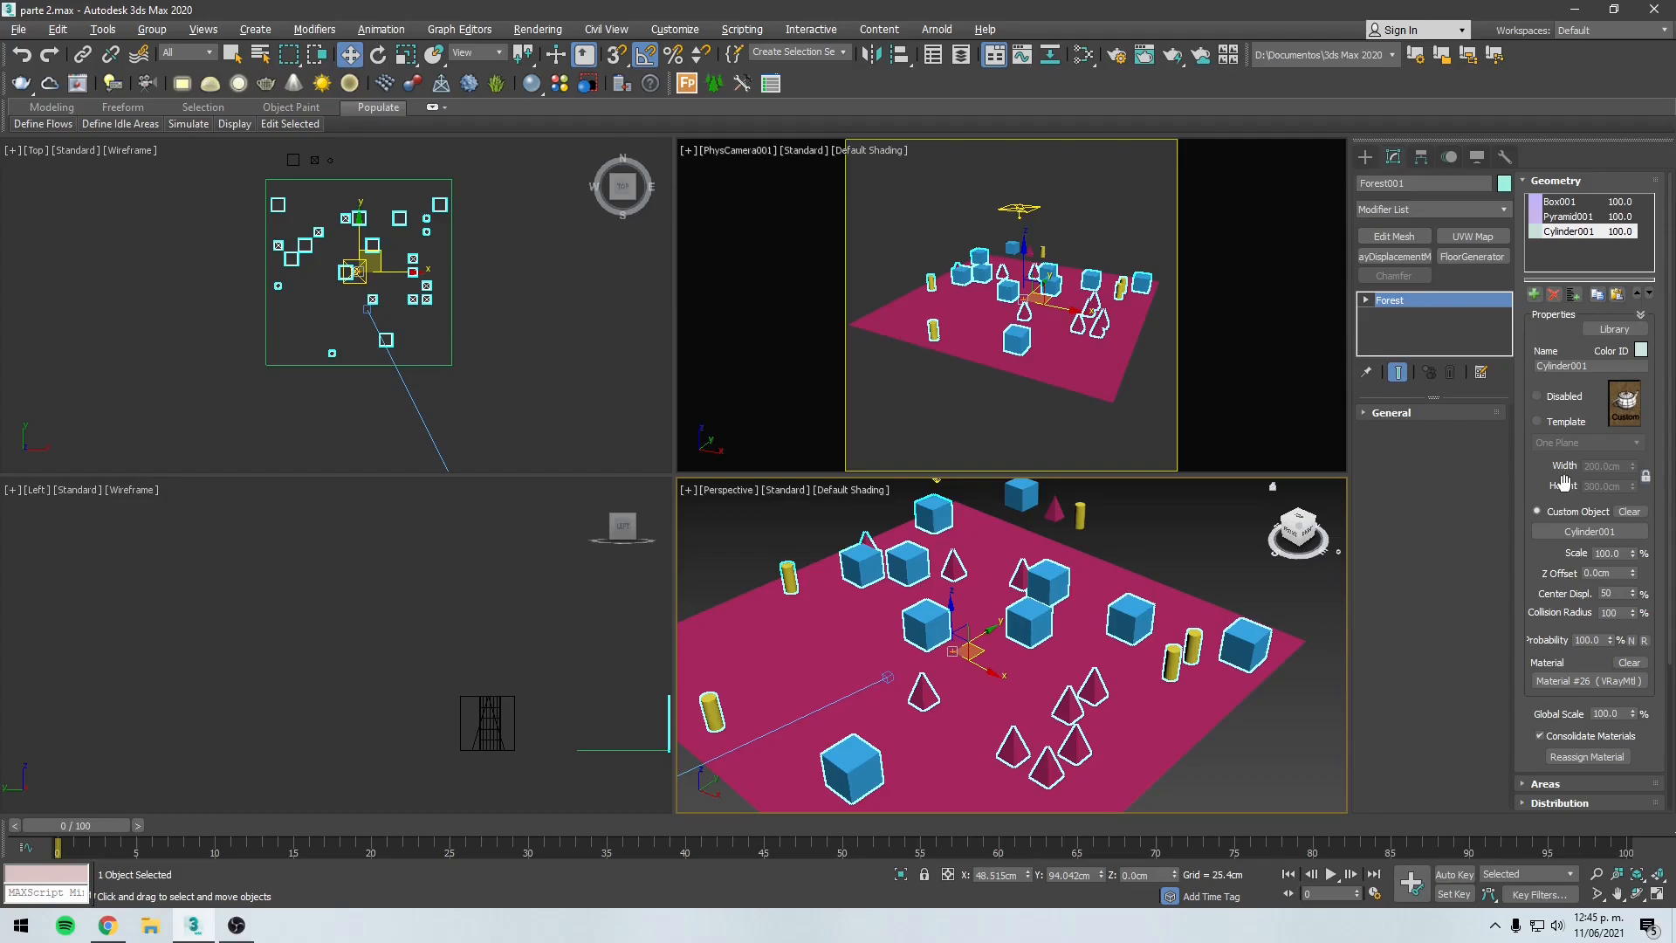
left_click(1559, 203)
left_click(1558, 217)
left_click(1560, 230)
left_click(1556, 203)
left_click(1560, 217)
left_click(1561, 232)
left_click(1557, 203)
left_click(1558, 216)
left_click(1560, 232)
Step: Try the box item's scale at 20%, 120% and 200%
left_click(1559, 203)
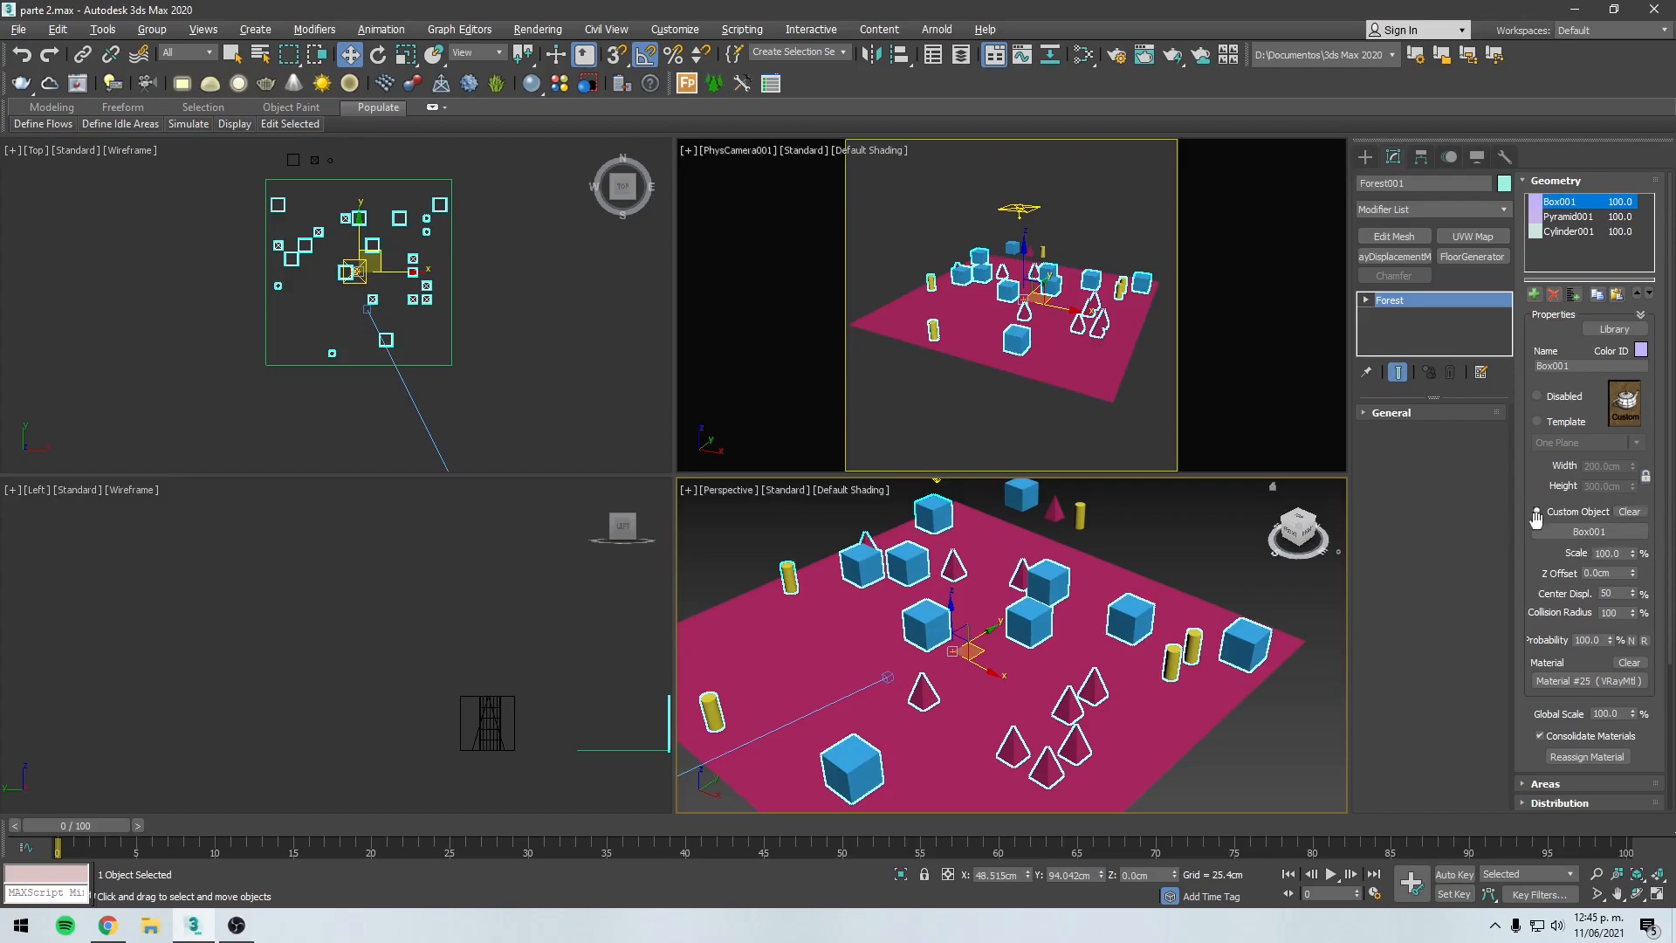
scroll(1571, 516, "down", 2)
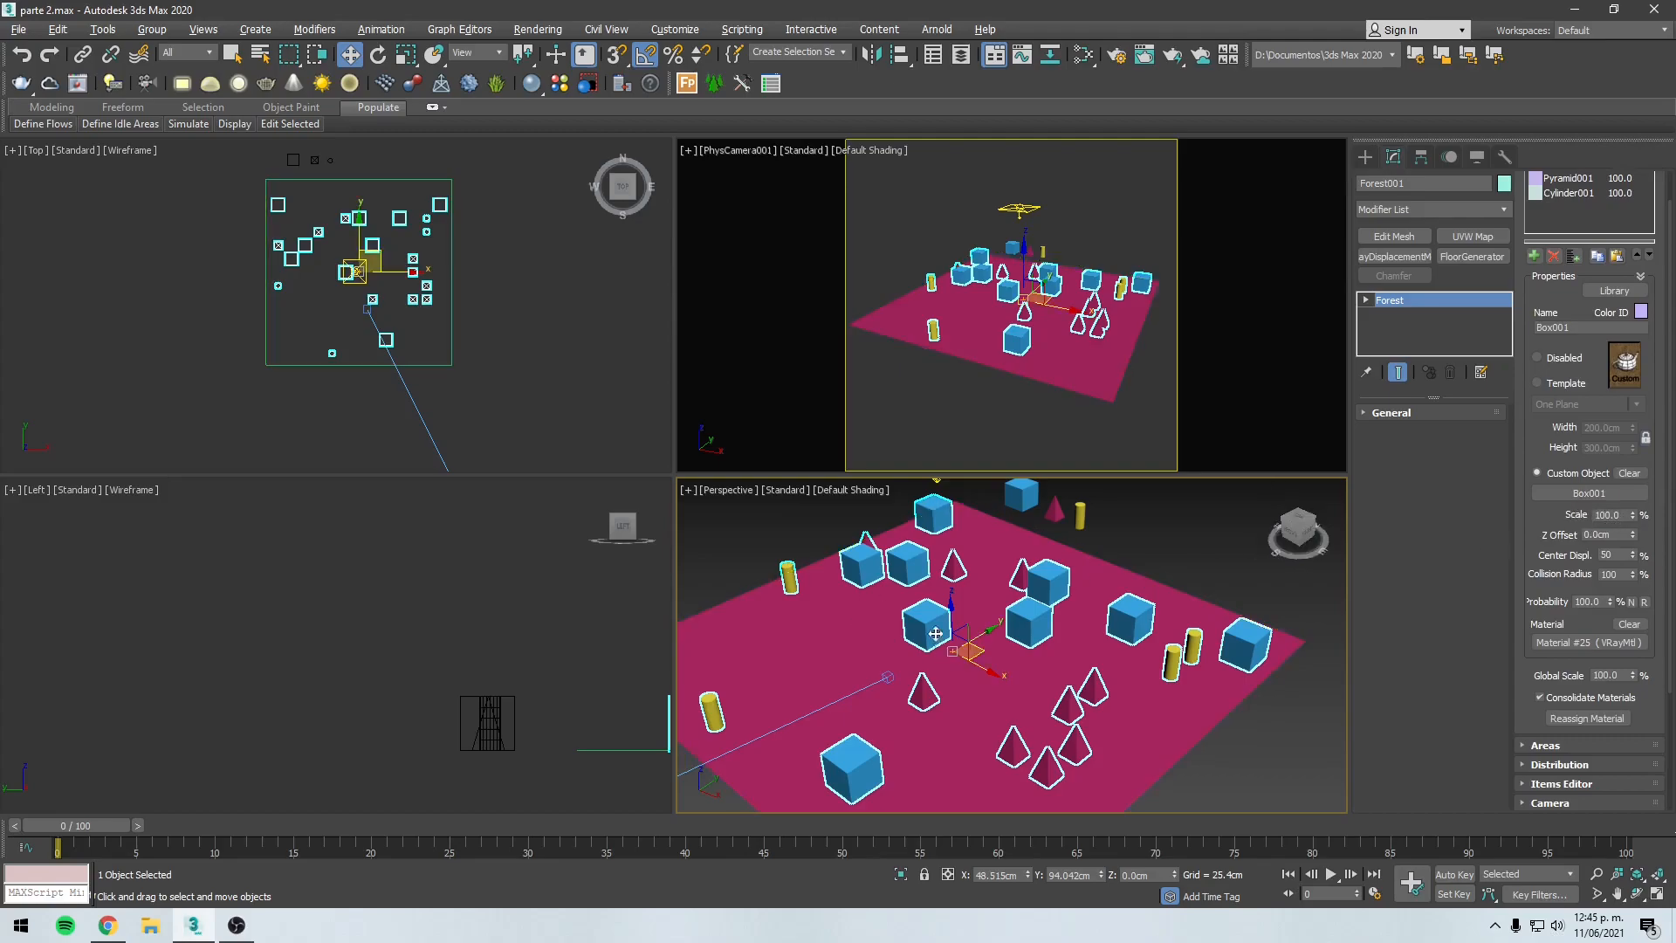
scroll(941, 627, "up", 2)
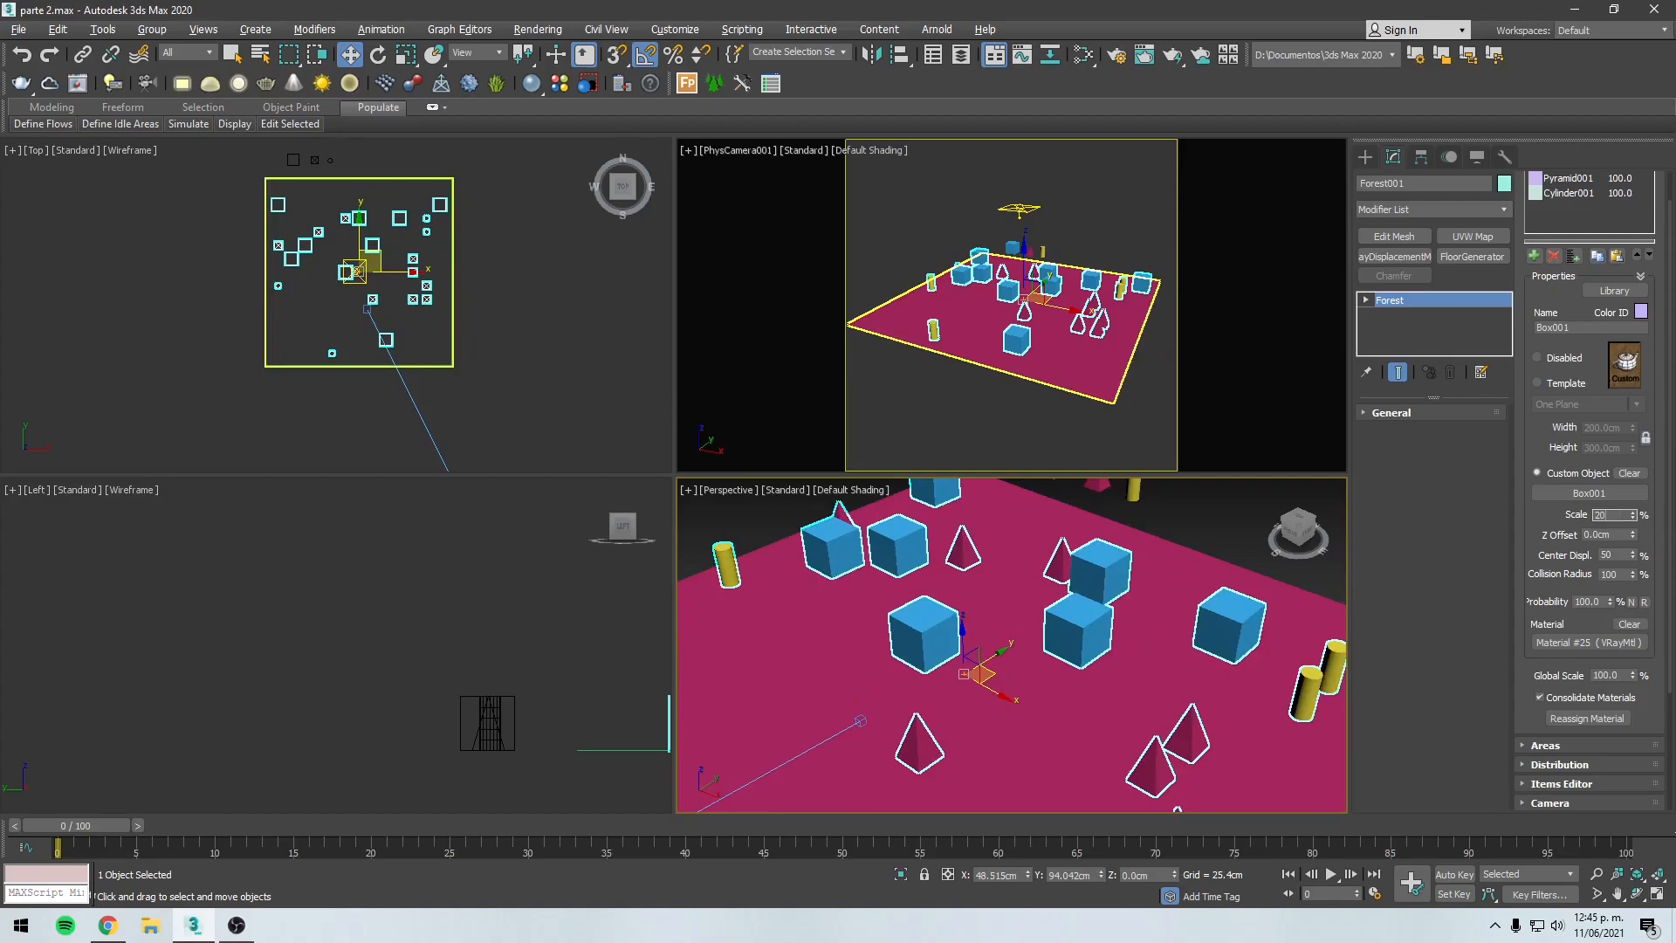
key("Return")
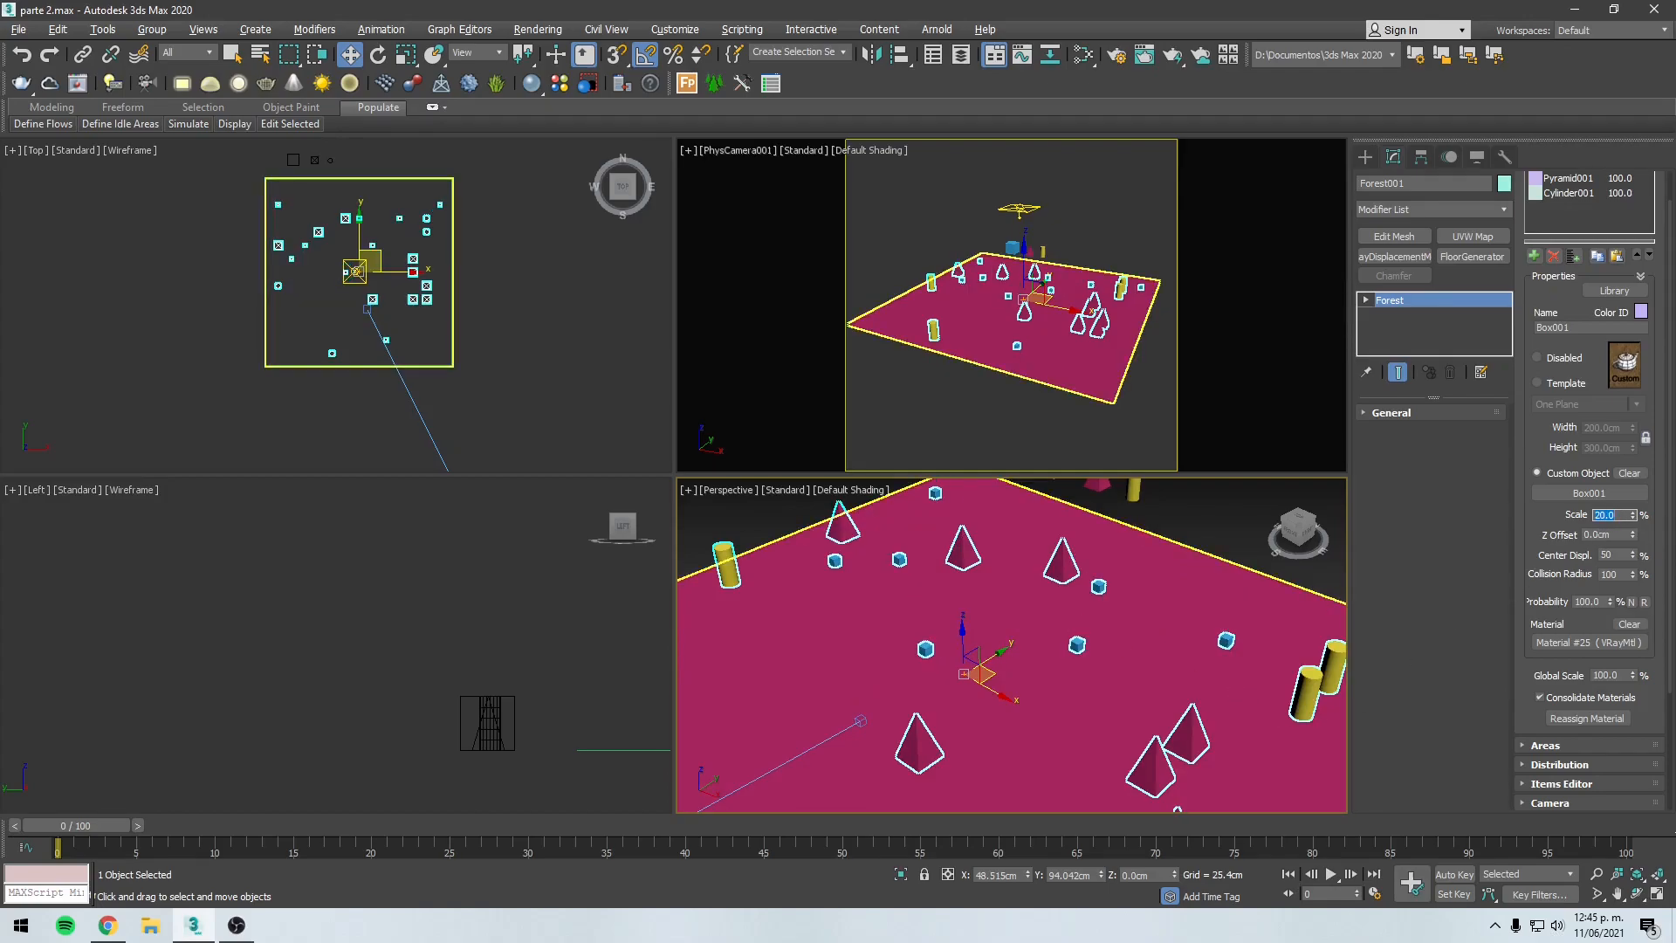
type("120")
key("Return")
middle_click_drag(1085, 602, 1091, 560, "alt")
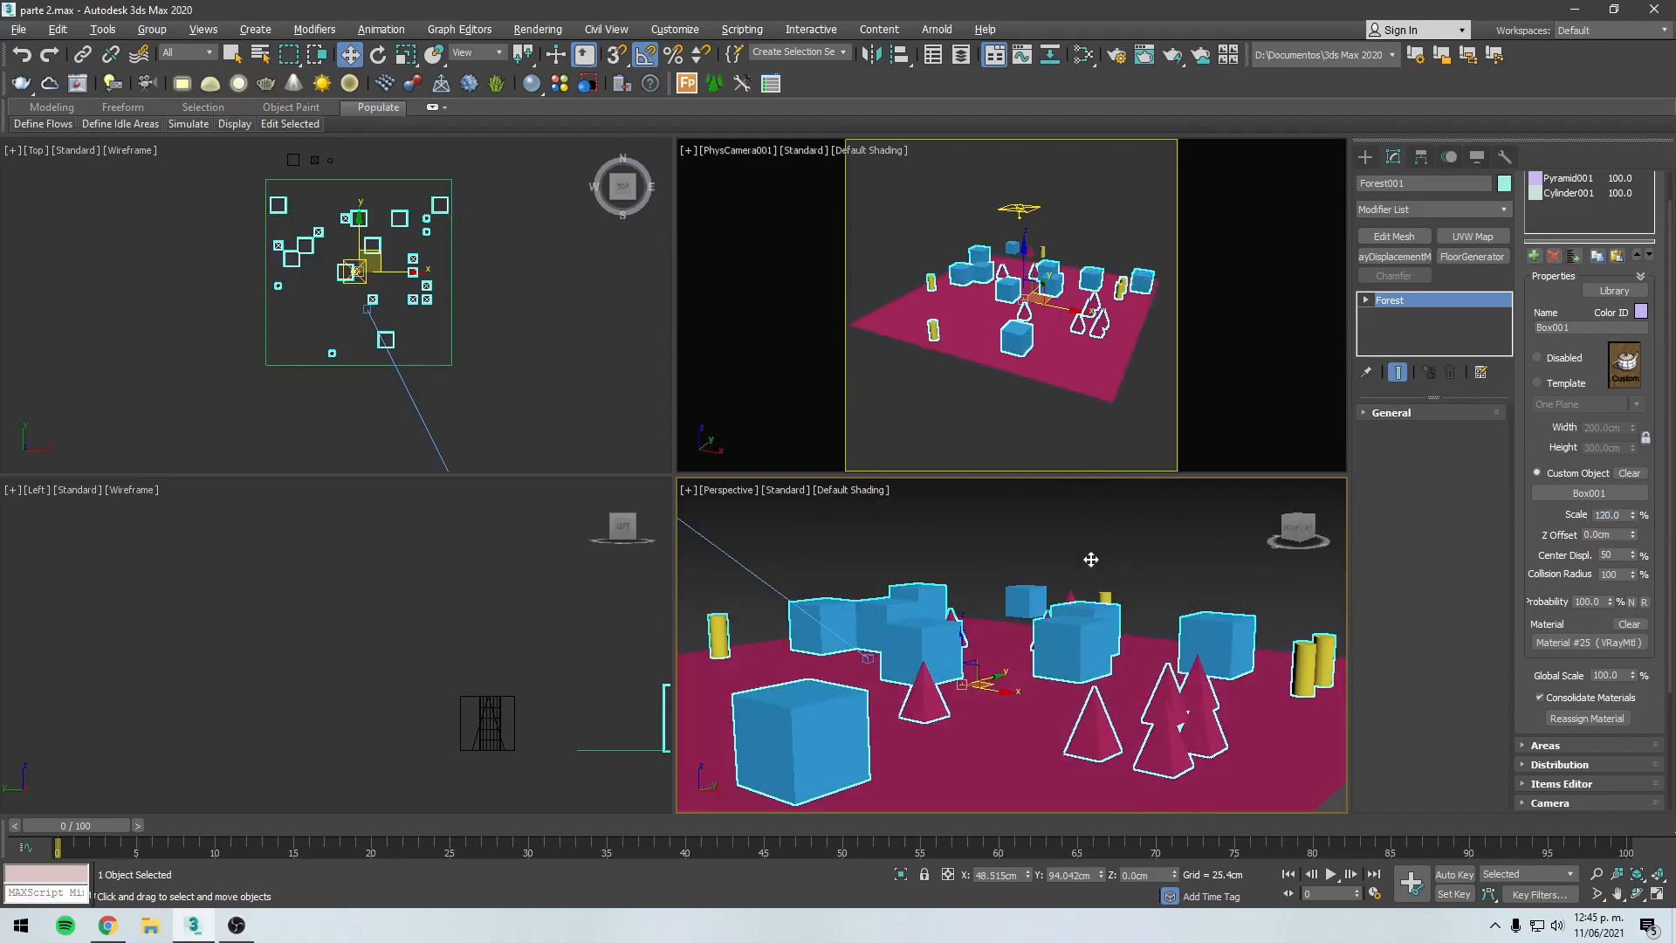
double_click(1609, 516)
type("200")
key("Return")
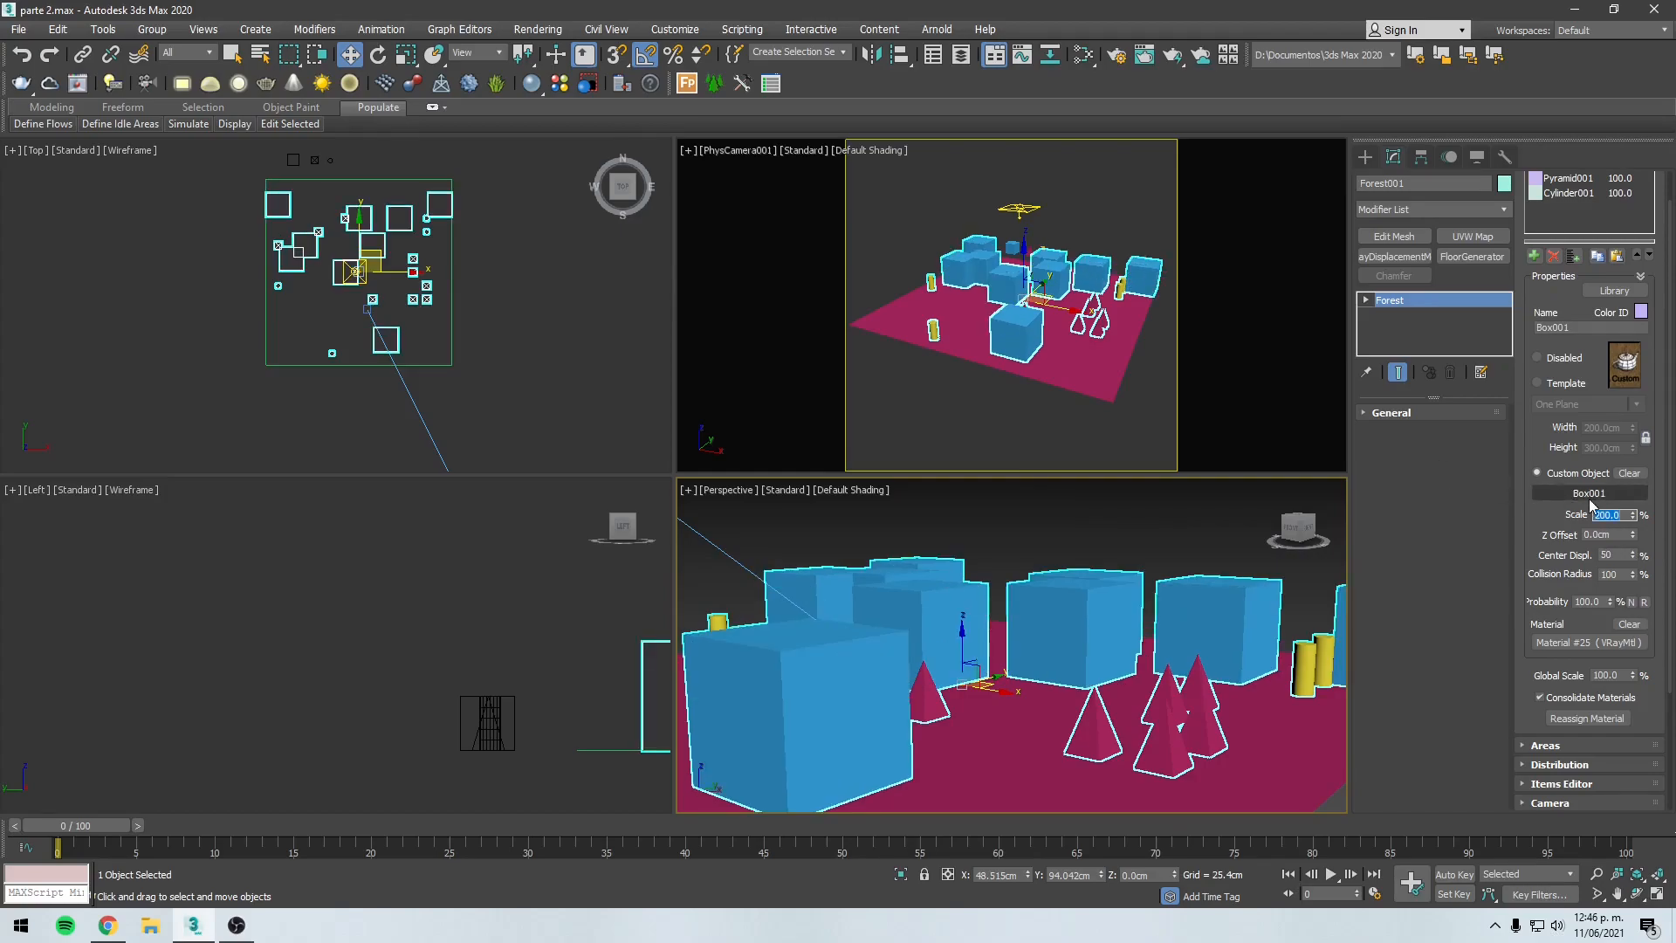
Step: Reset the box item's scale to 100%
type("0")
key("Return")
type("100")
key("Return")
Step: Try a Z offset of 30 cm on the box item
scroll(992, 627, "down", 5)
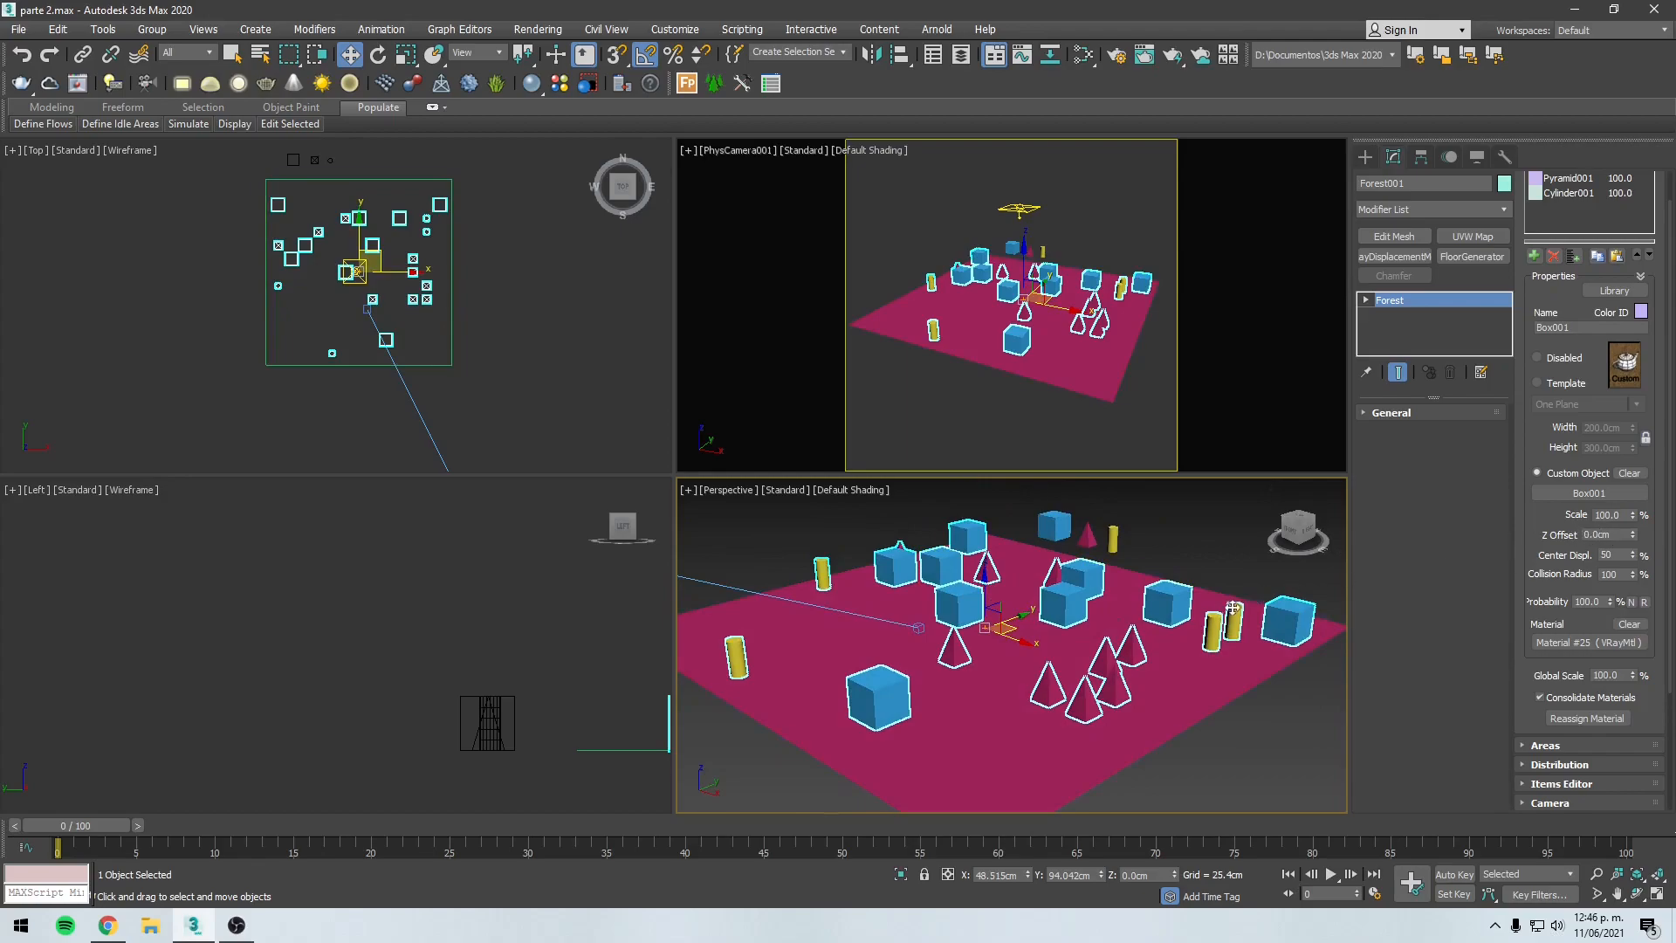
scroll(996, 637, "up", 5)
scroll(996, 638, "down", 3)
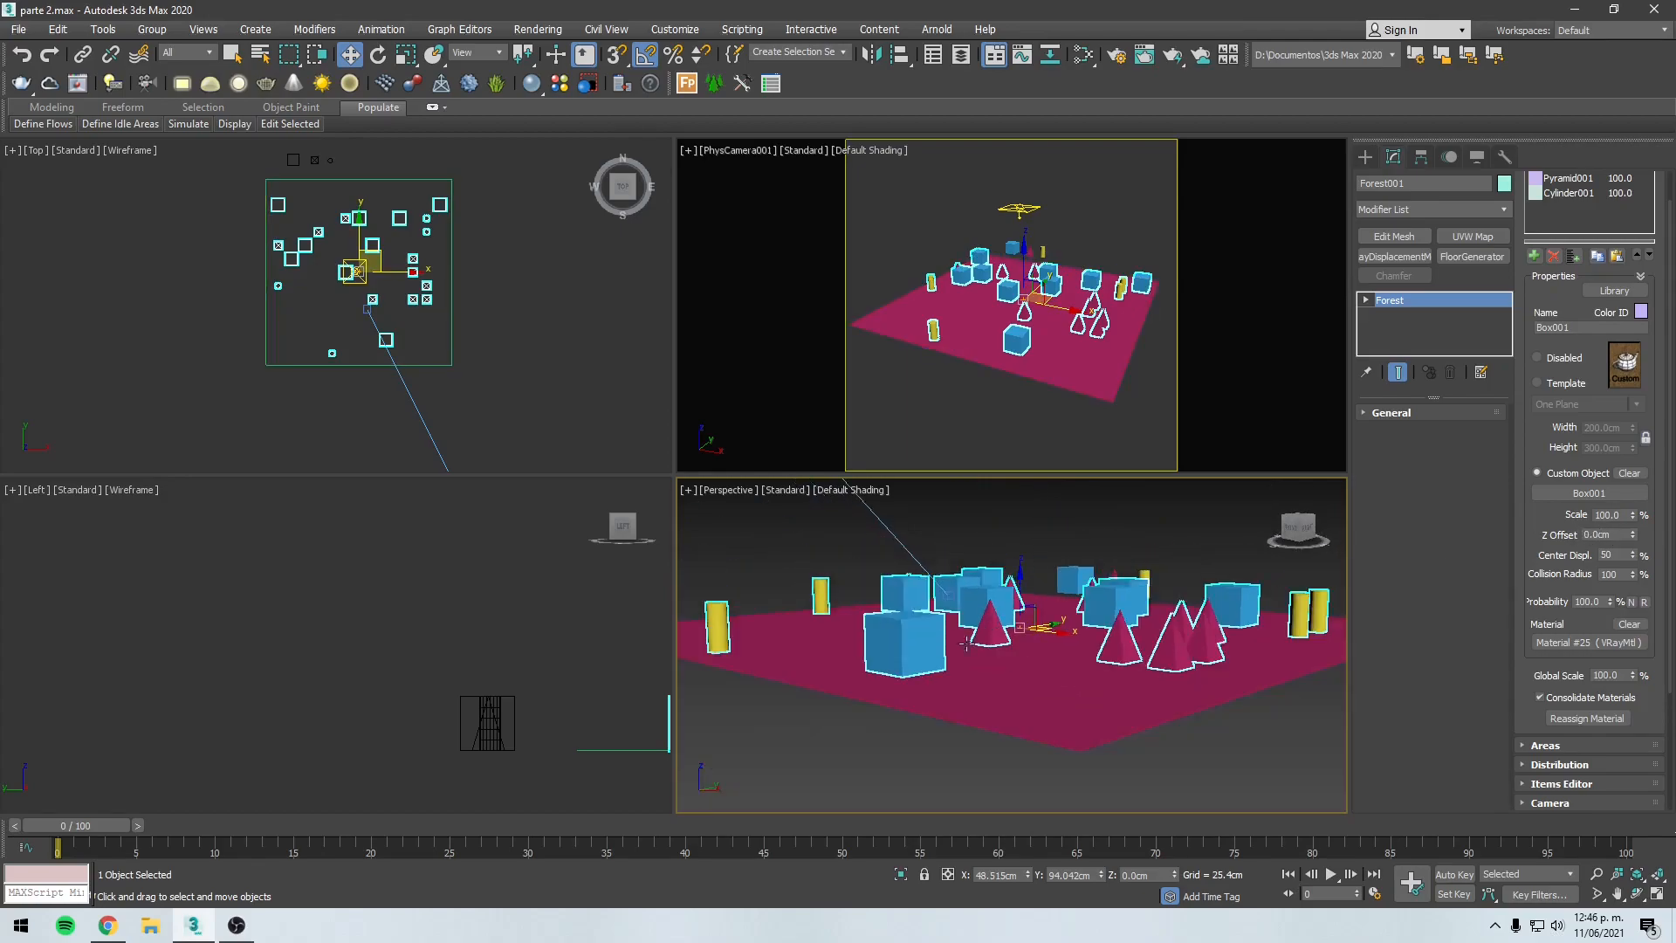
middle_click_drag(996, 637, 904, 657, "alt")
scroll(955, 609, "up", 3)
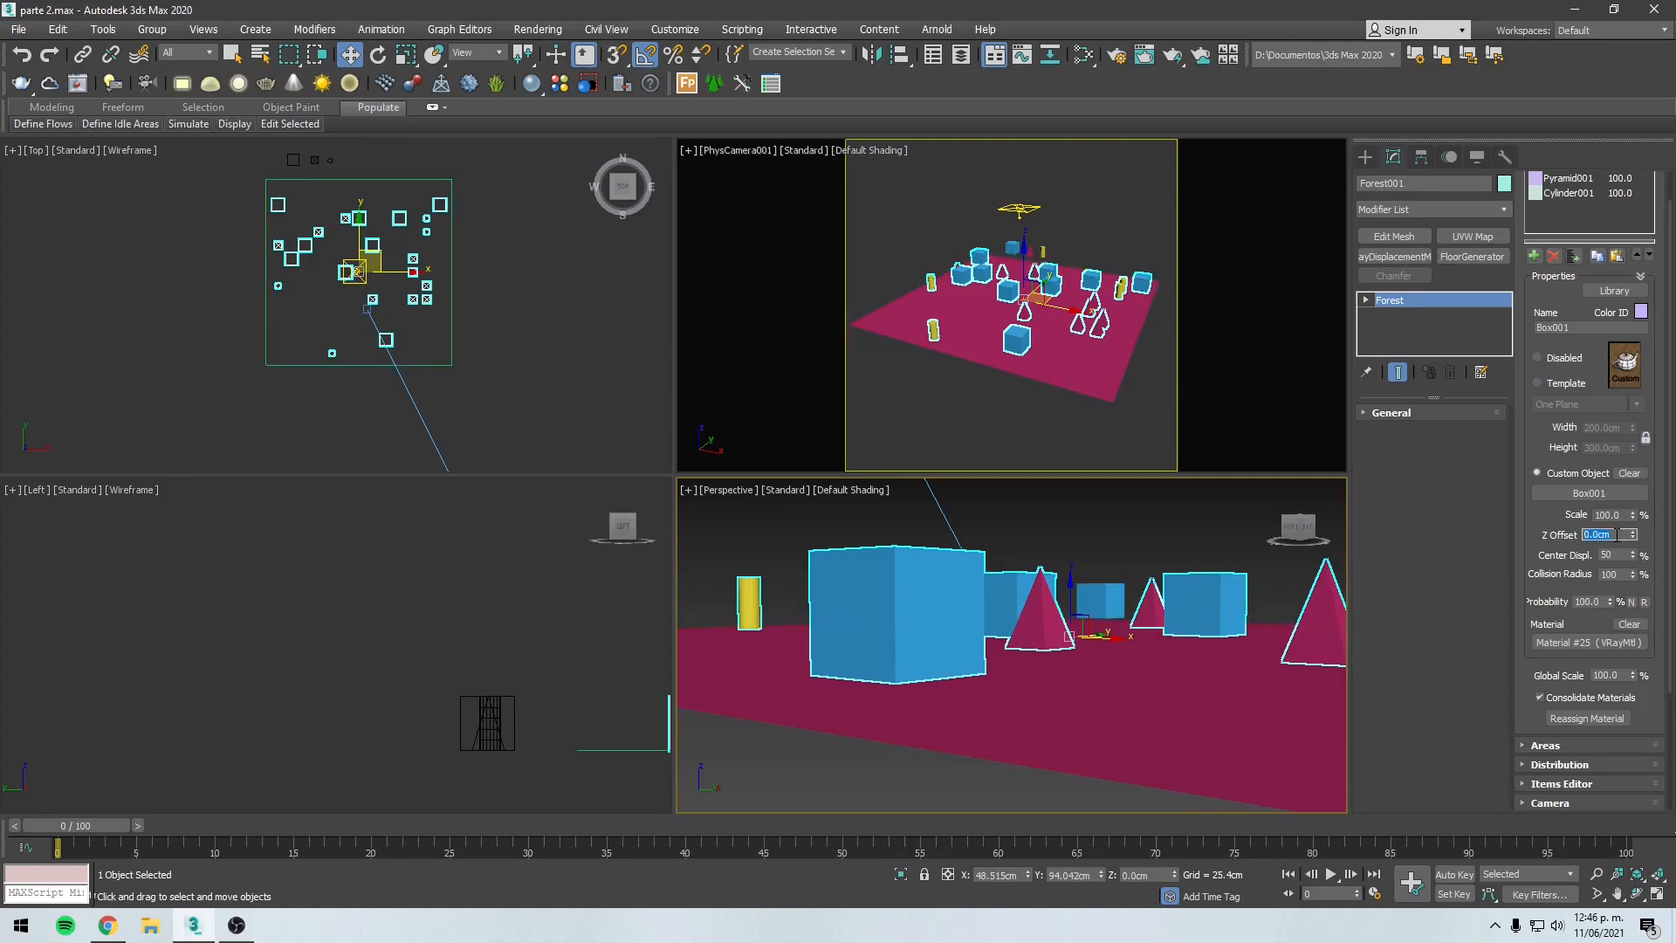
type("0")
key("Return")
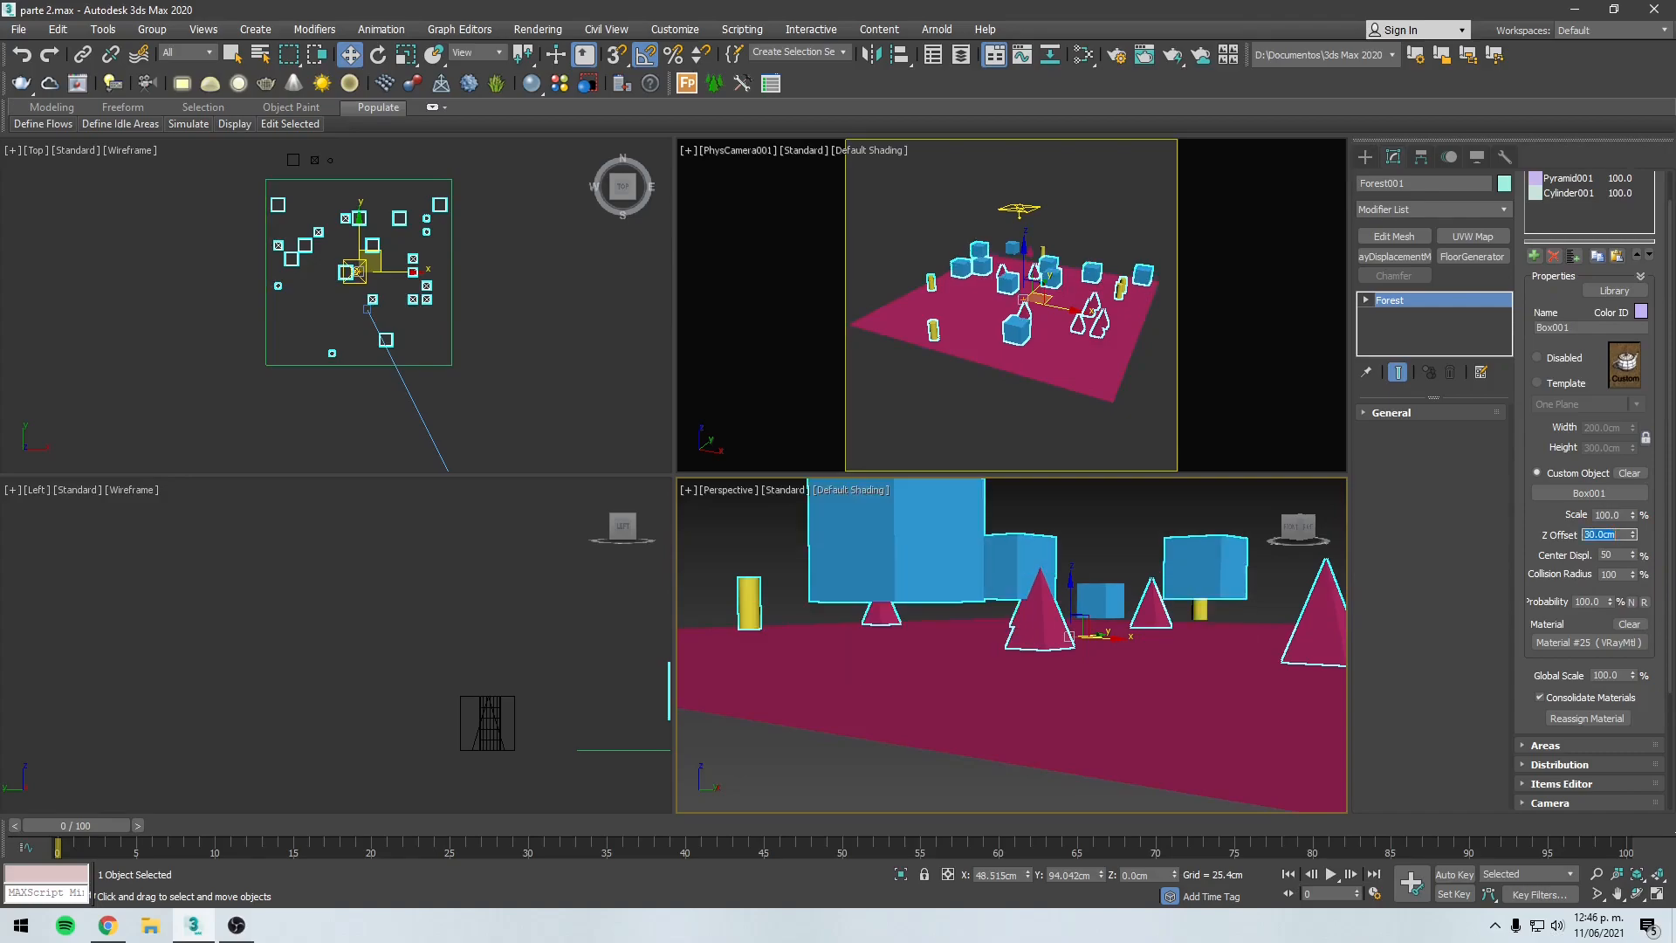
Step: Reset the box item's Z offset to 0 cm
middle_click_drag(954, 727, 1033, 648, "alt")
double_click(1605, 534)
type("0")
key("Return")
Step: Try a center displacement of 0% on the box item and change it to 100%
scroll(1021, 633, "up", 5)
mouse_move(1092, 694)
middle_mouse_down("alt")
mouse_move(1111, 704)
mouse_move(1058, 711)
mouse_move(1083, 709)
middle_mouse_up("alt")
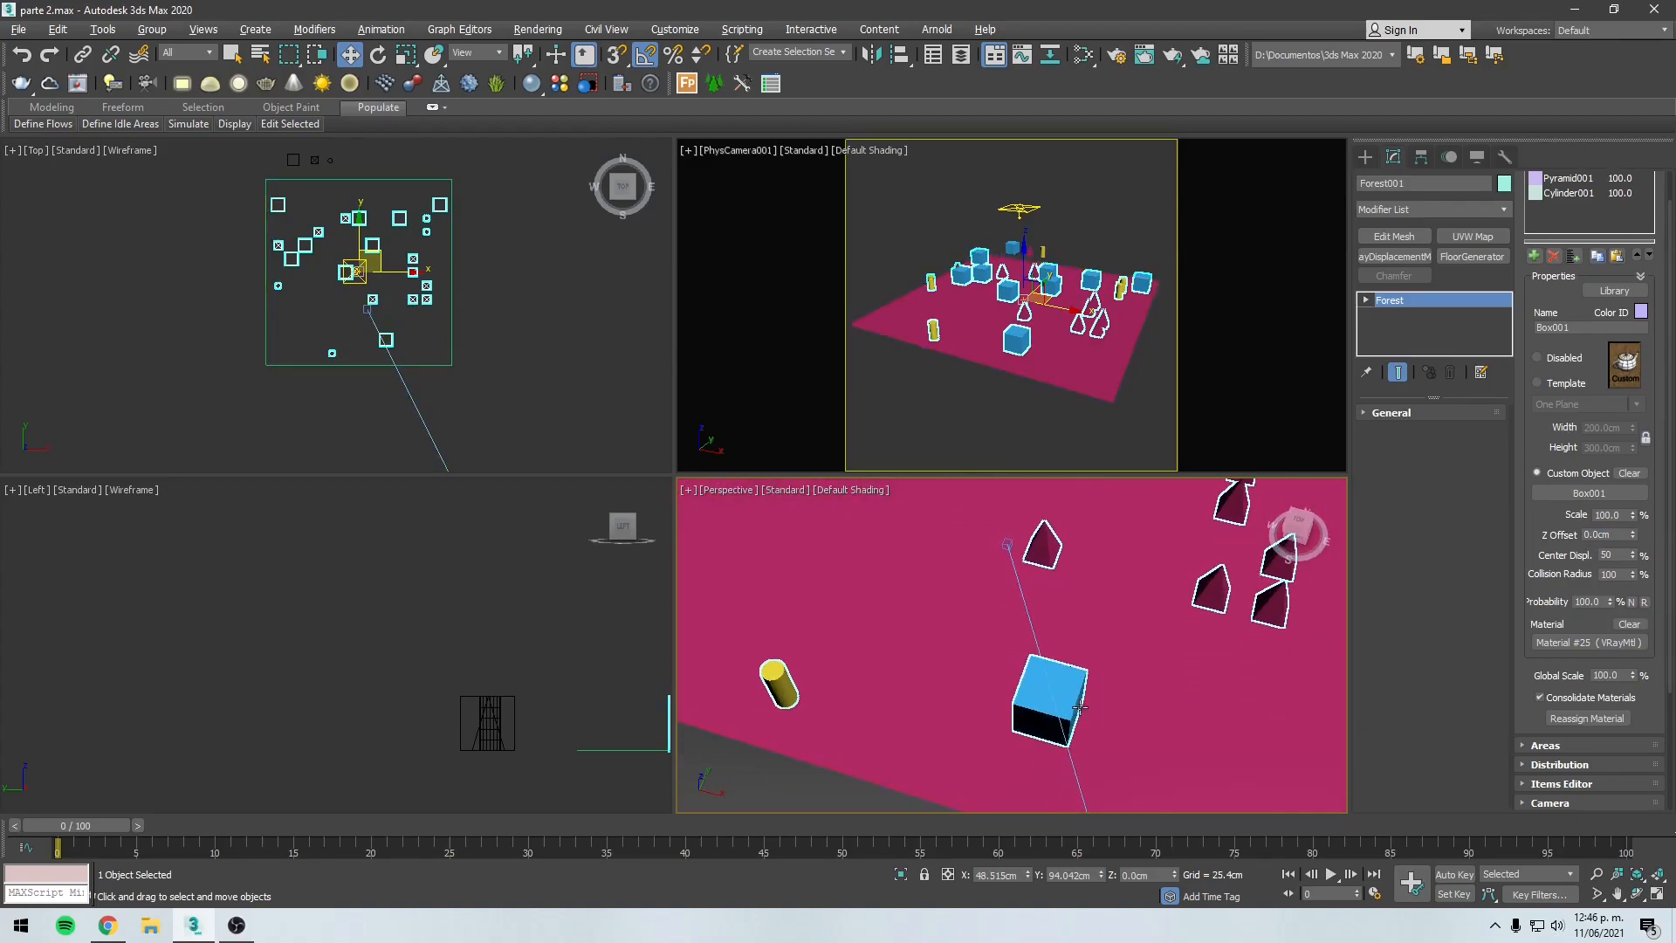
double_click(1622, 556)
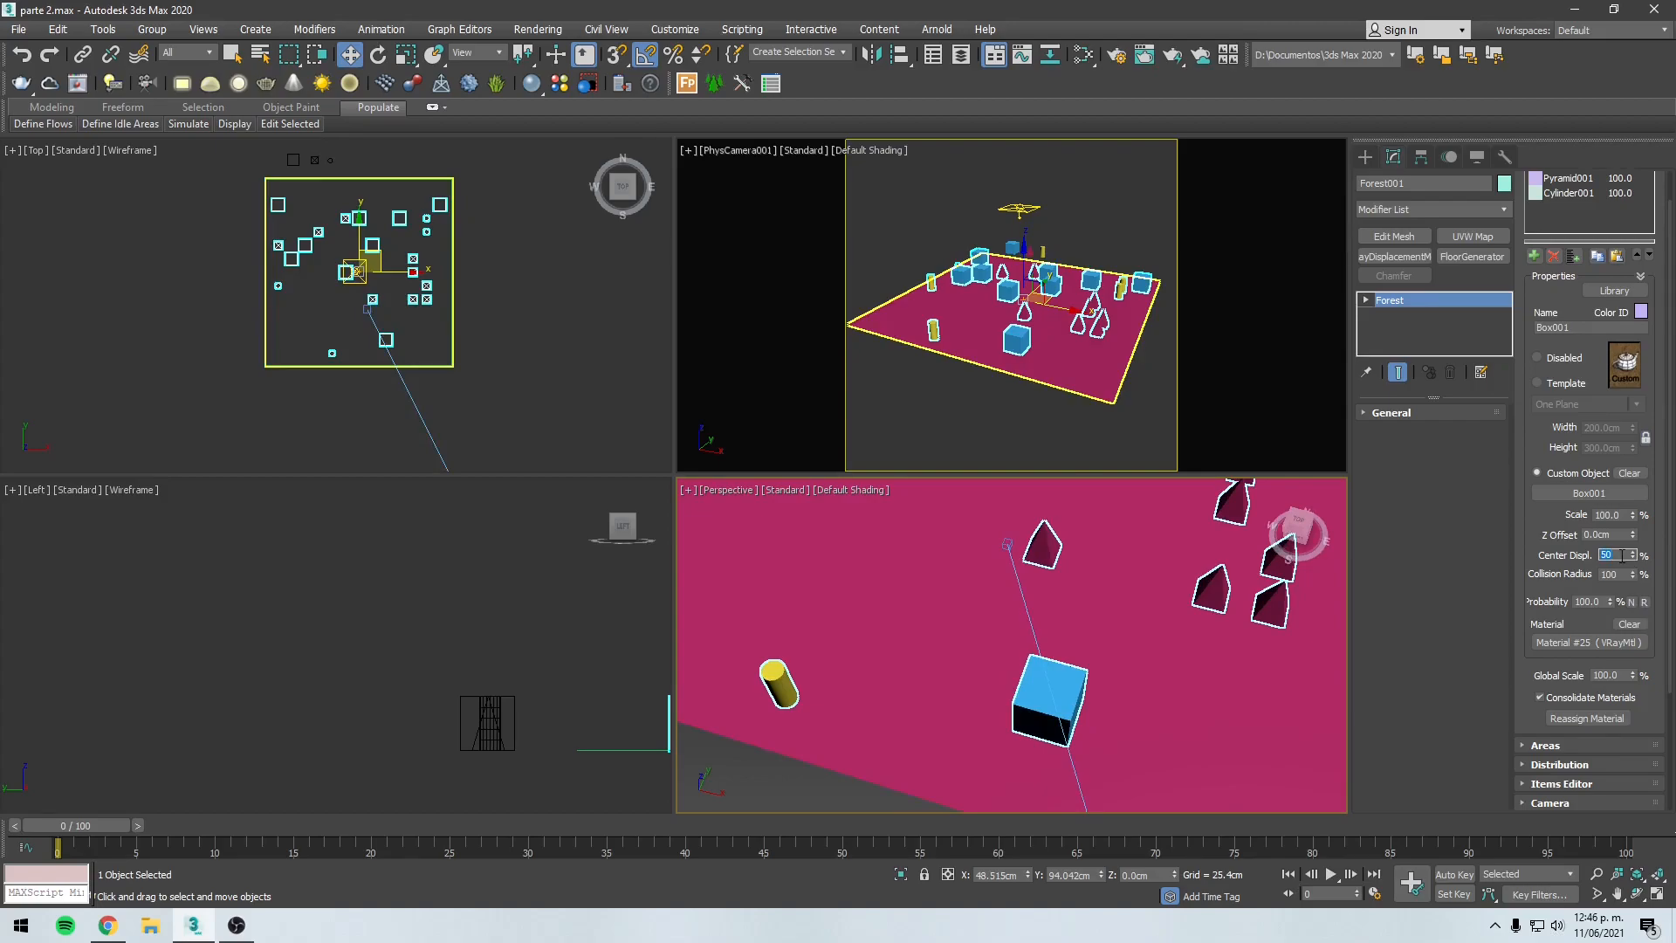
type("0")
key("Return")
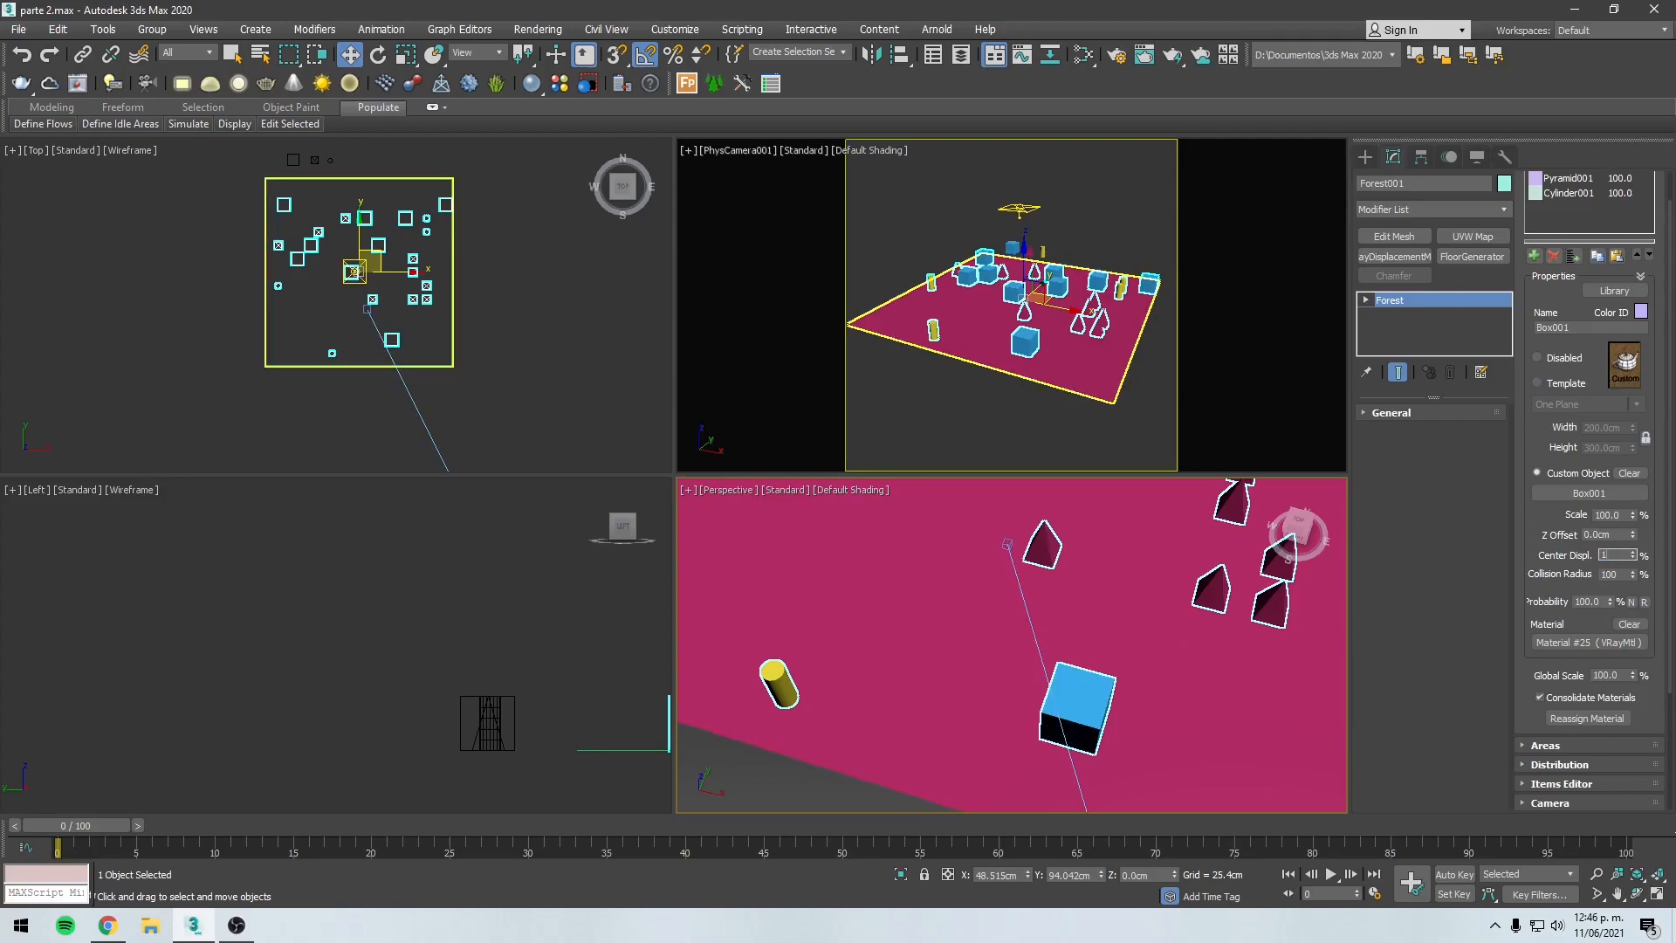
key("Return")
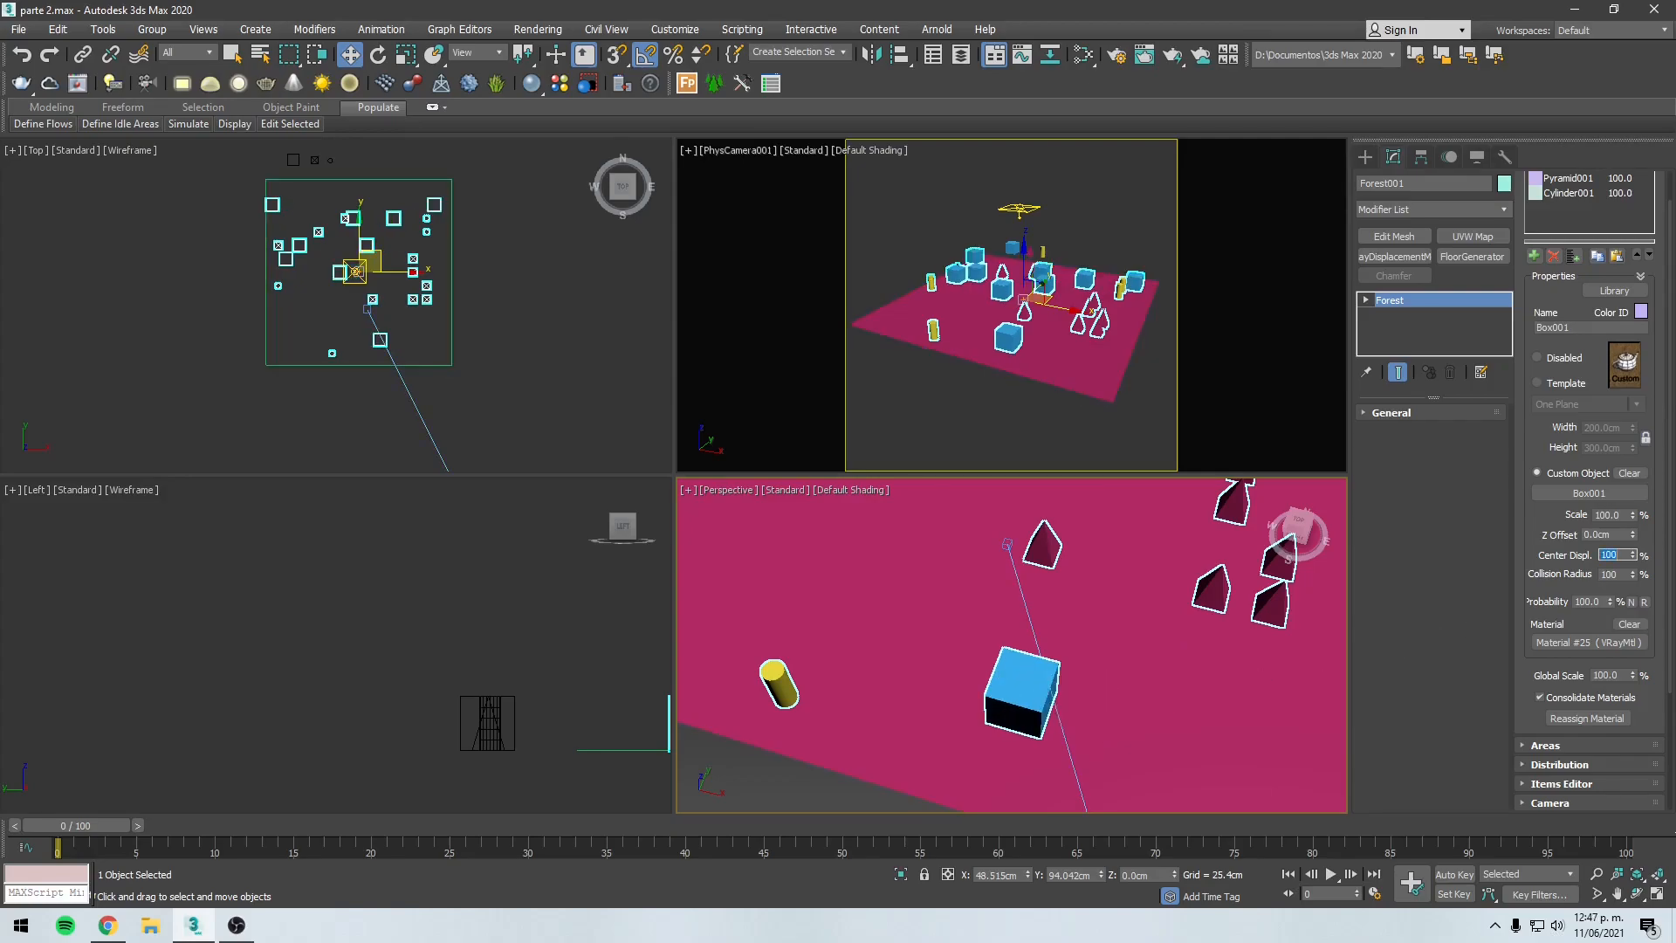
Step: Try center displacements of 50% and 20% on the box item and settle on 0%
type("50")
key("Return")
type("20")
key("Return")
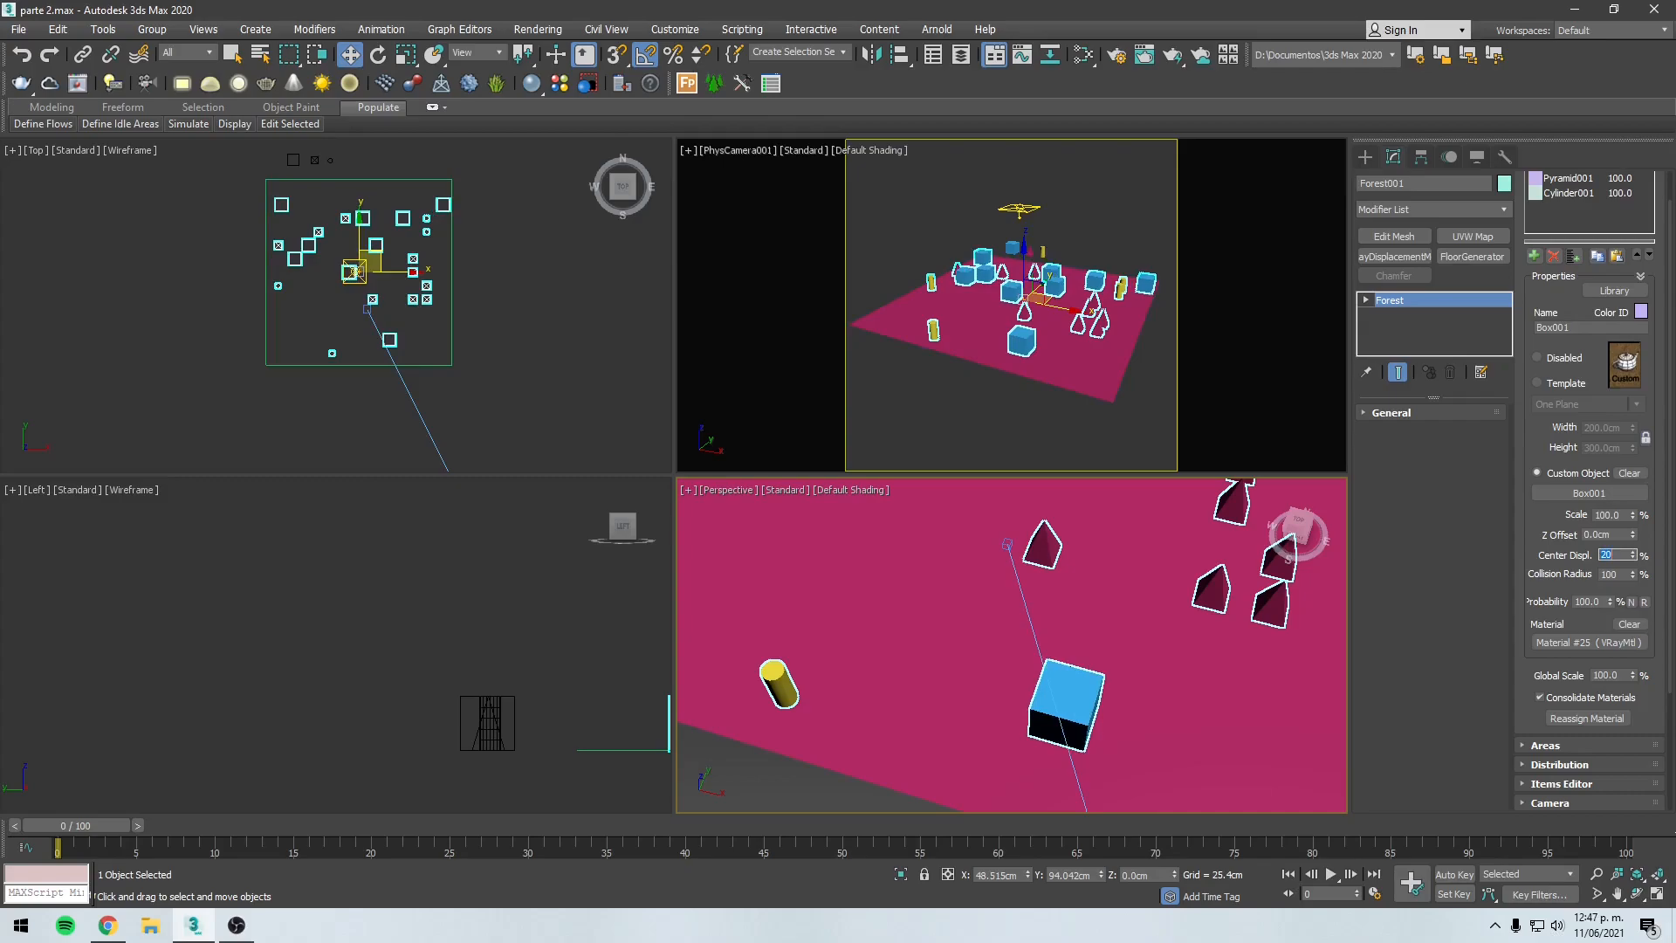
type("0")
key("Return")
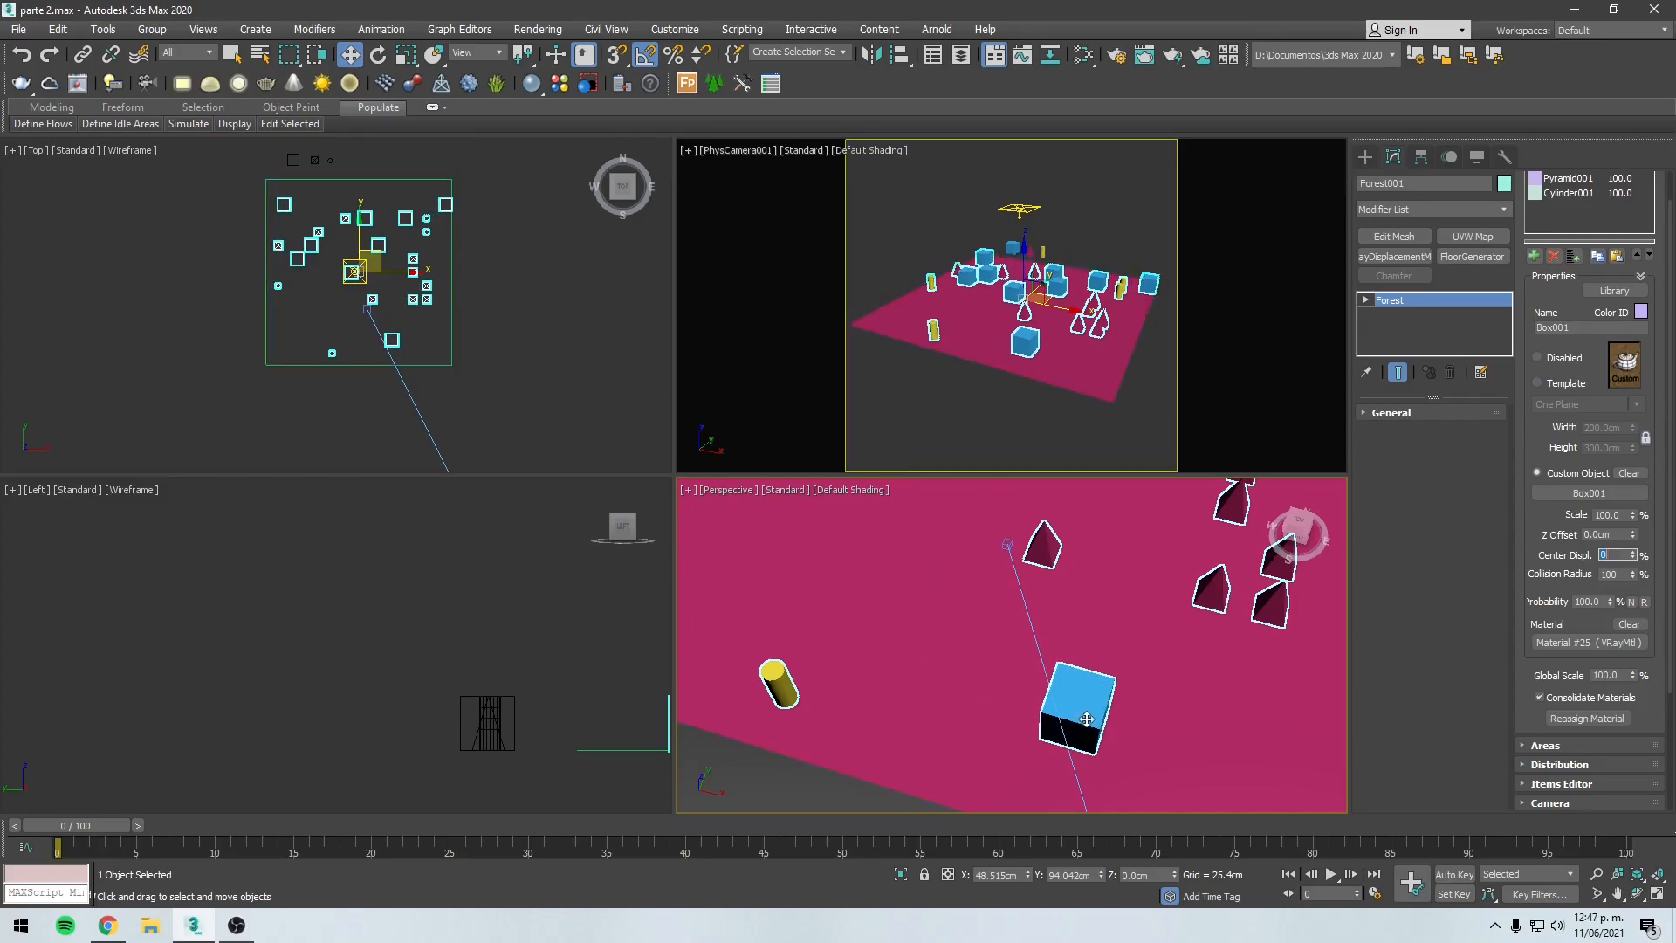
Step: Try a collision radius of 0% on the box item and reset it to 100%
middle_click_drag(1278, 550, 1213, 524, "alt")
middle_click_drag(1004, 755, 1001, 647, "alt")
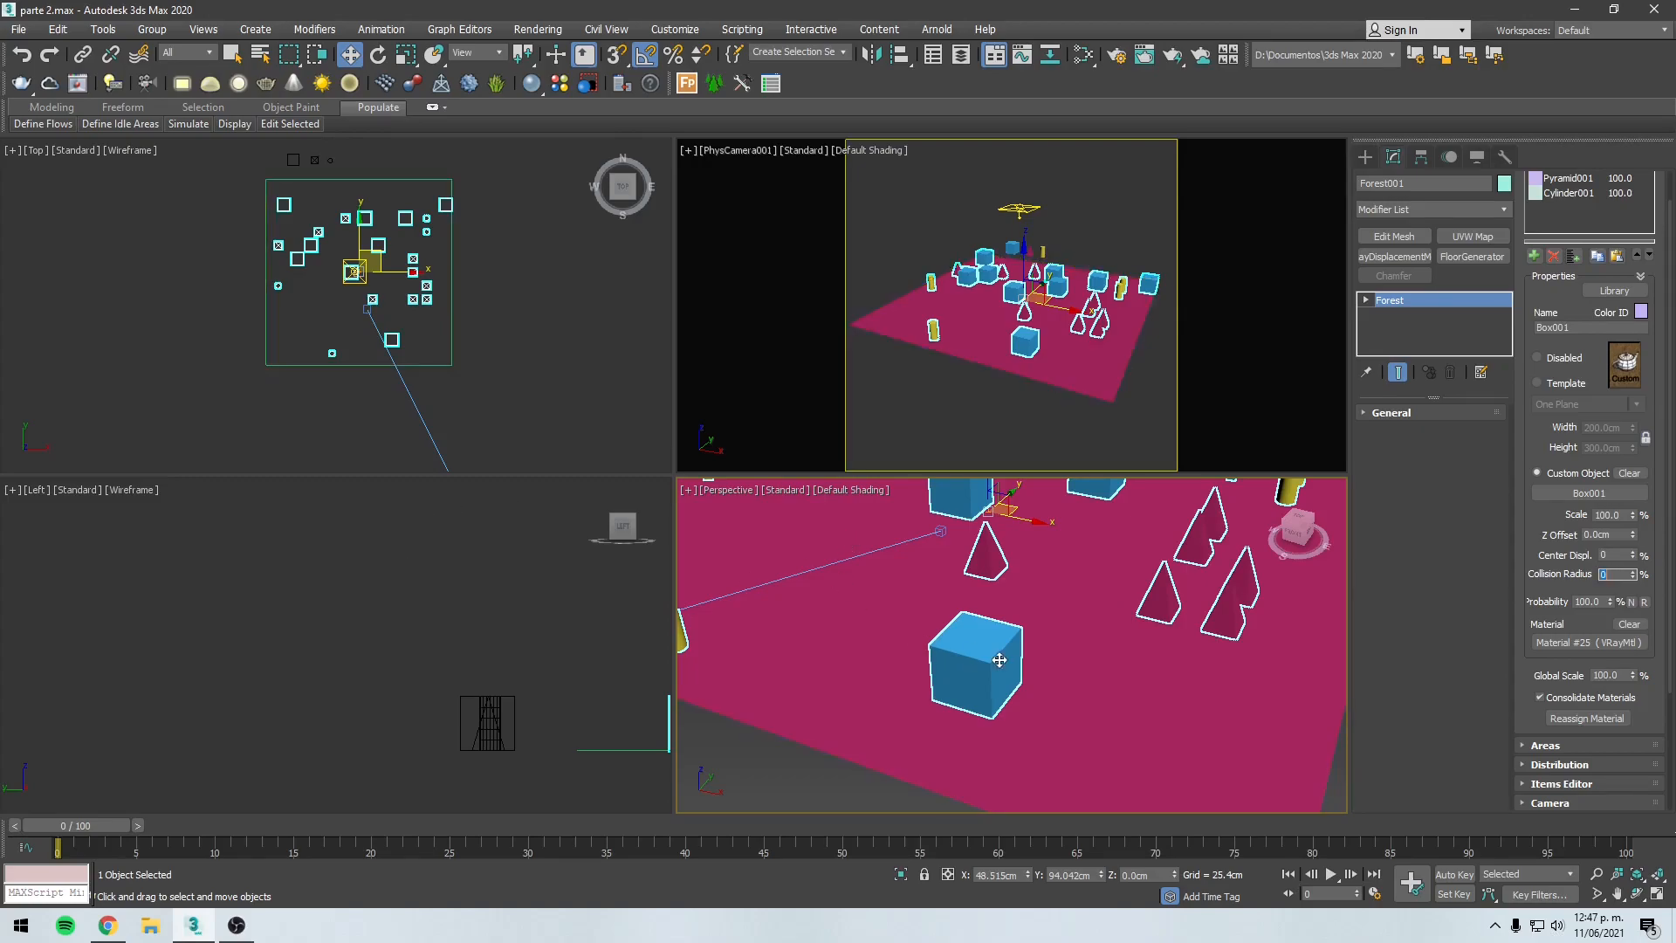
type("100")
key("Return")
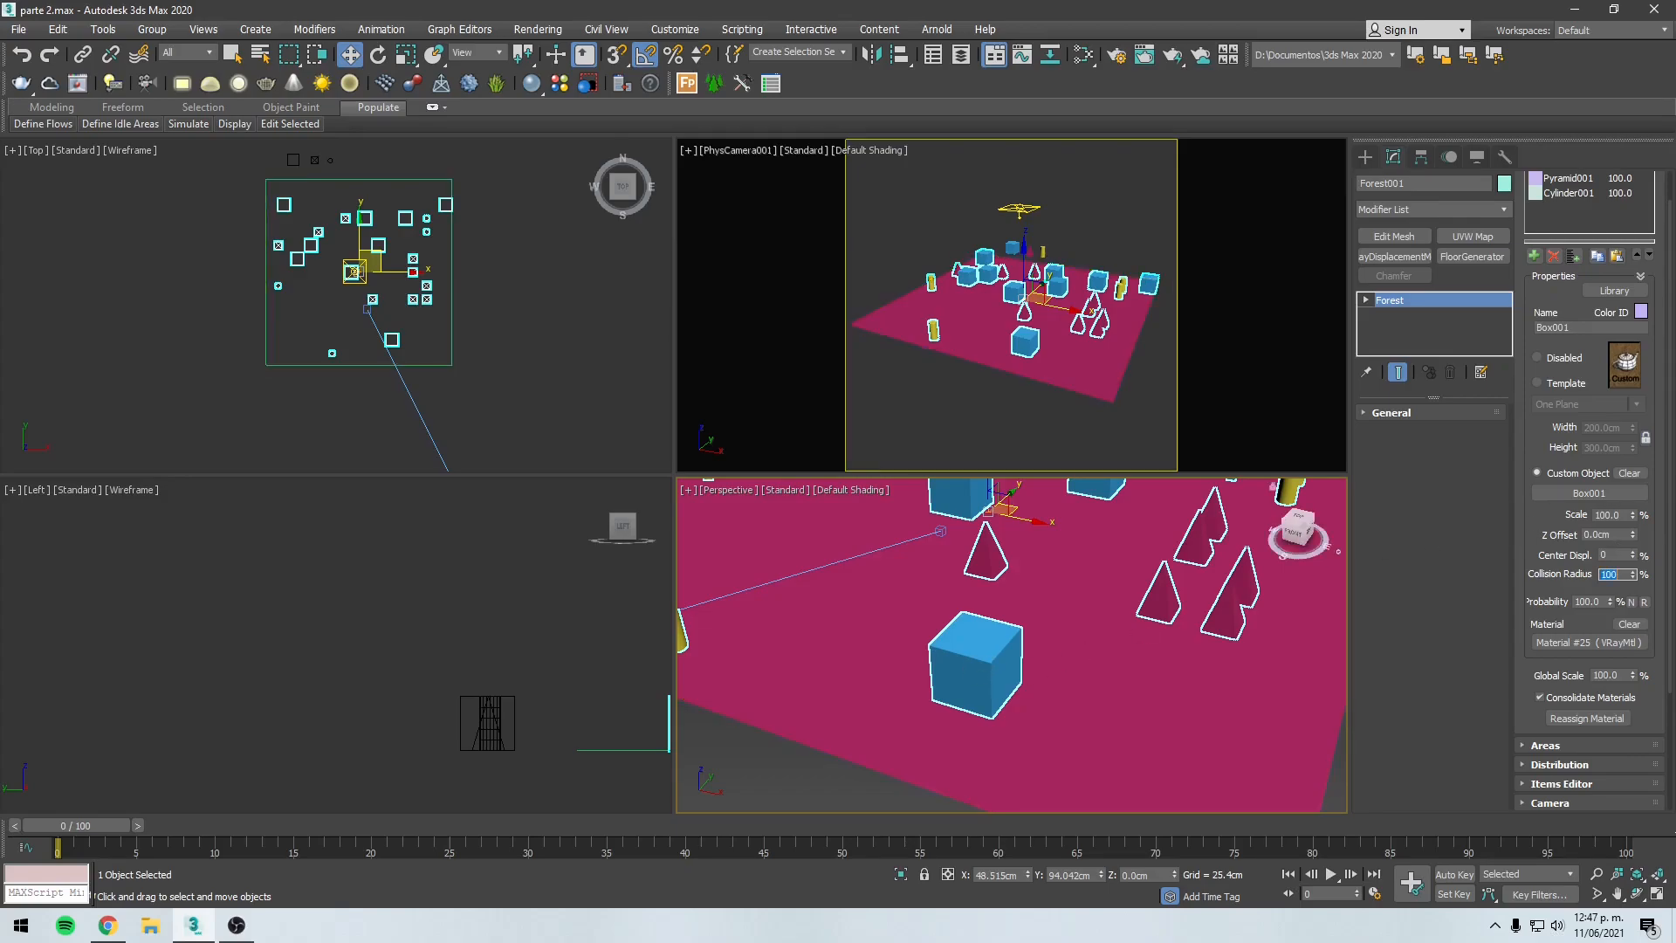
Step: Try a probability of 10% on the box item and reset it to 100%
middle_click_drag(1023, 698, 1005, 647, "alt")
middle_click_drag(890, 631, 990, 651, "alt")
scroll(777, 650, "down", 3)
scroll(990, 651, "up", 3)
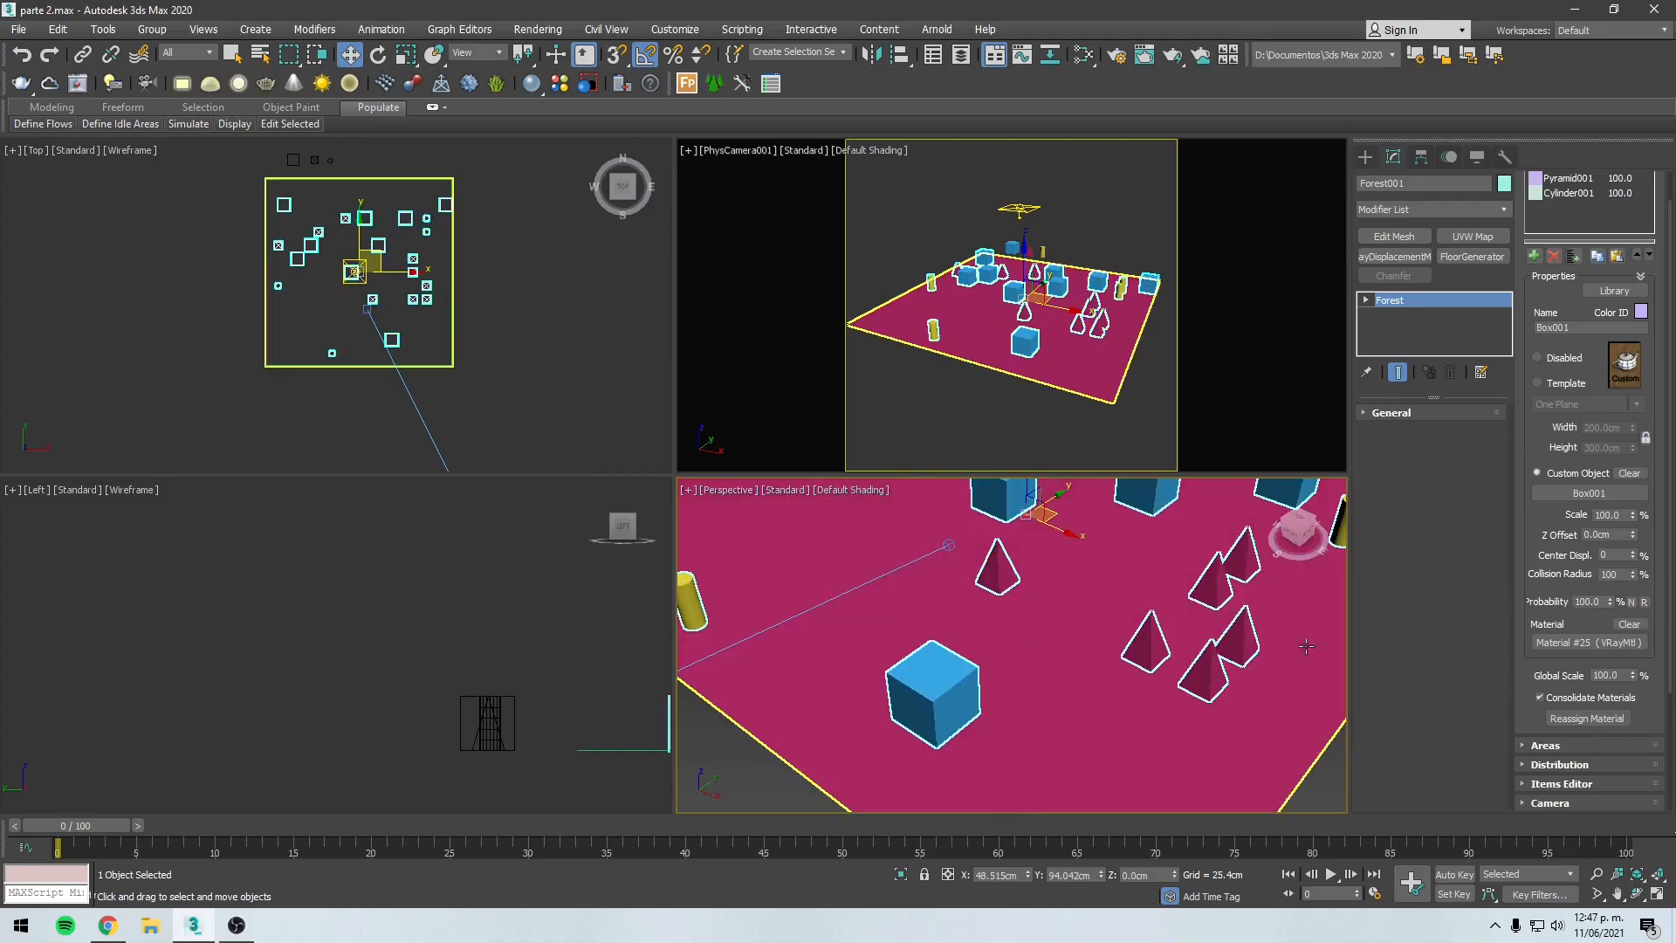
middle_click_drag(999, 668, 1311, 644)
scroll(1010, 689, "down", 3)
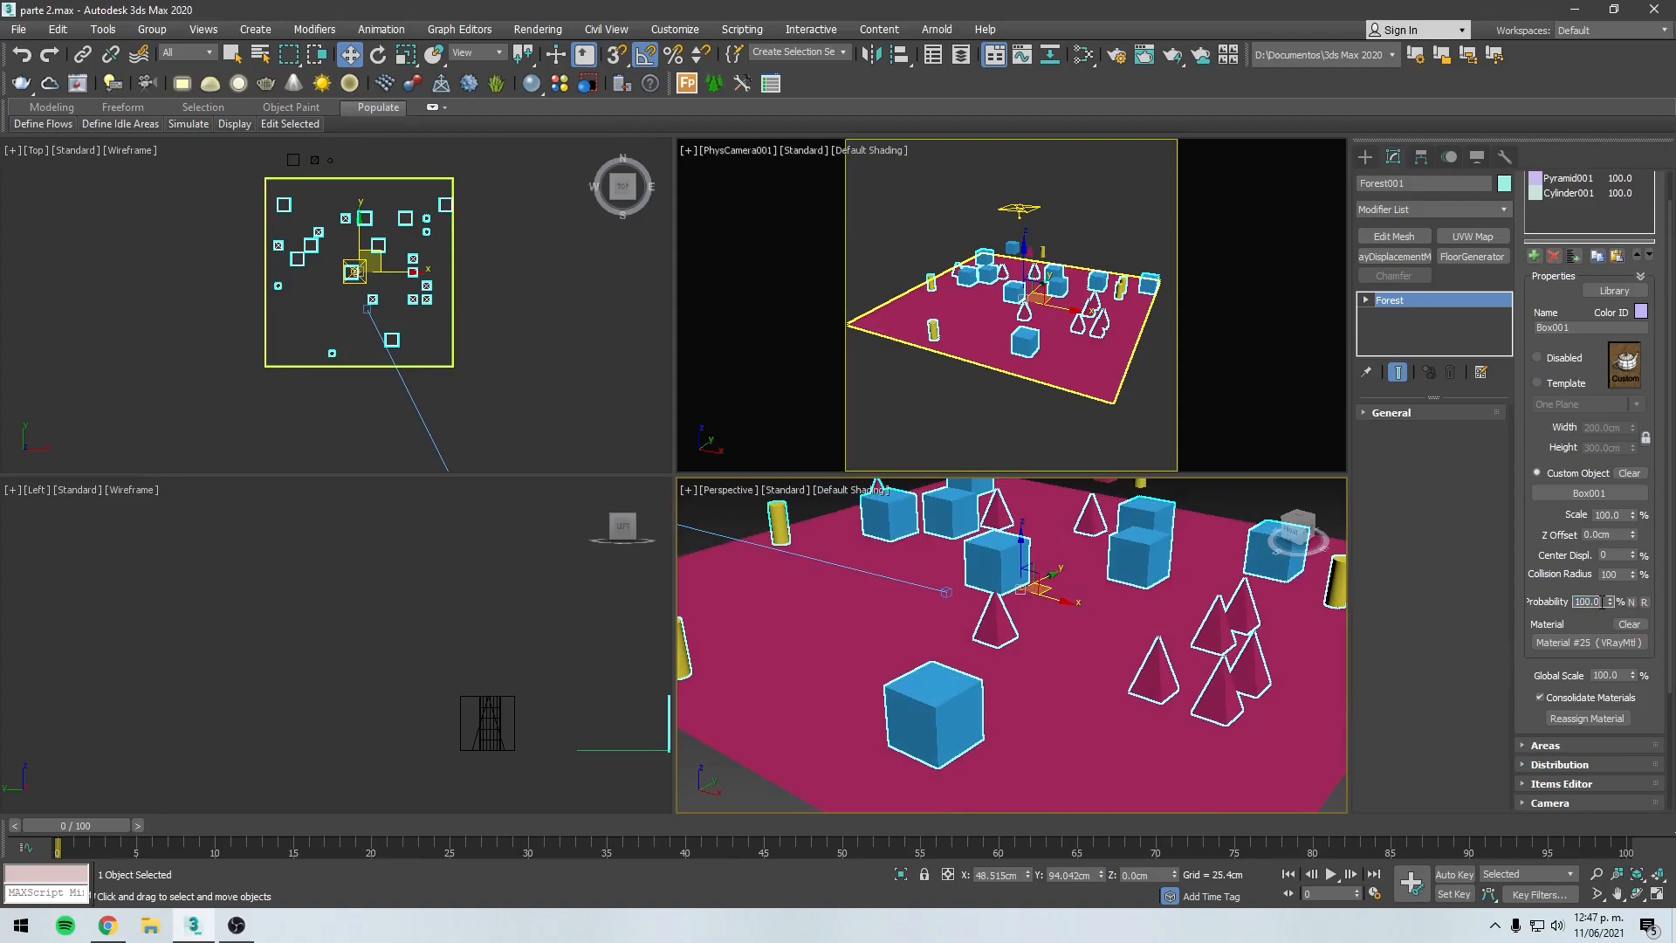
type("10")
key("Return")
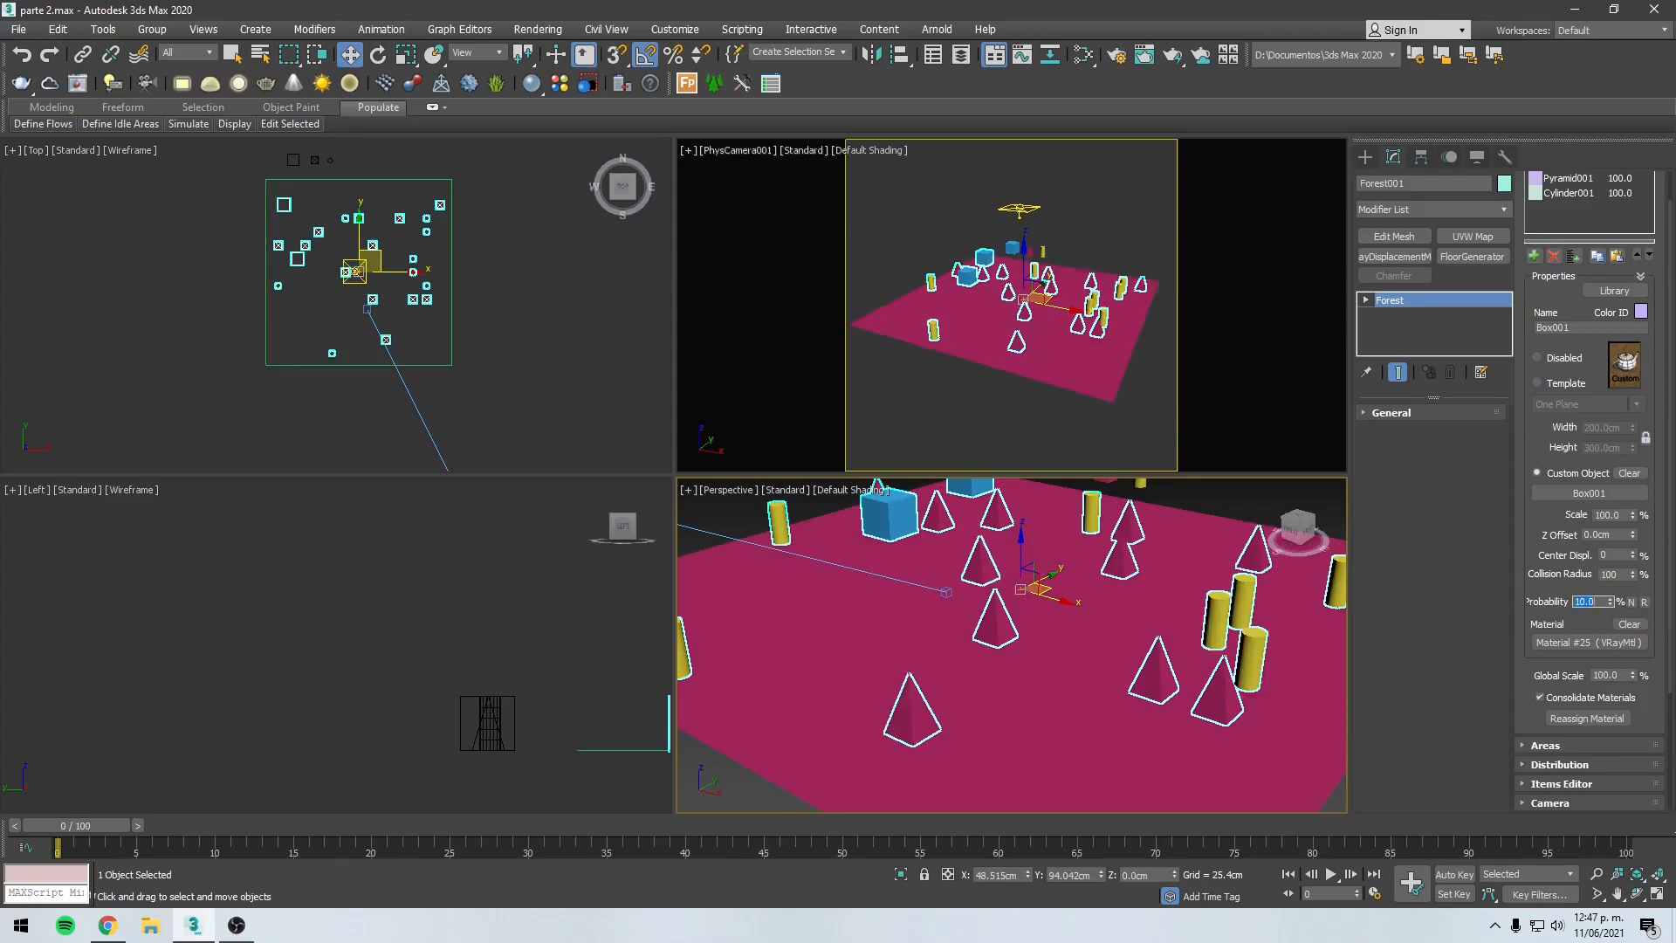
scroll(1139, 665, "down", 4)
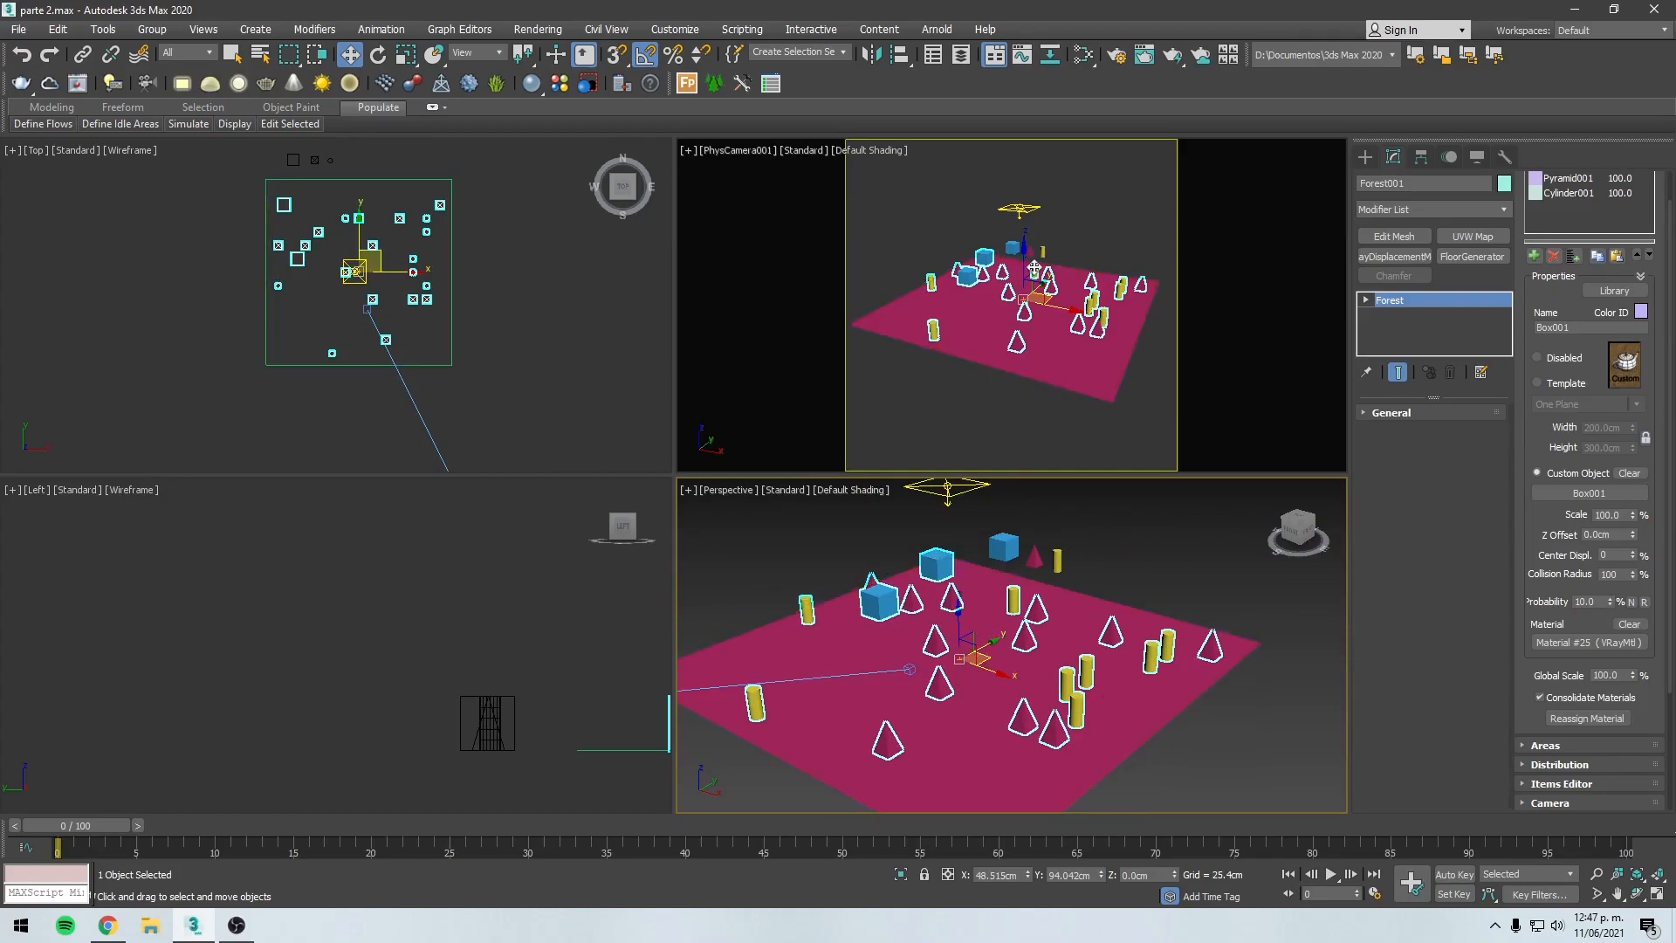
middle_click_drag(1072, 710, 987, 694, "alt")
right_click(1609, 602)
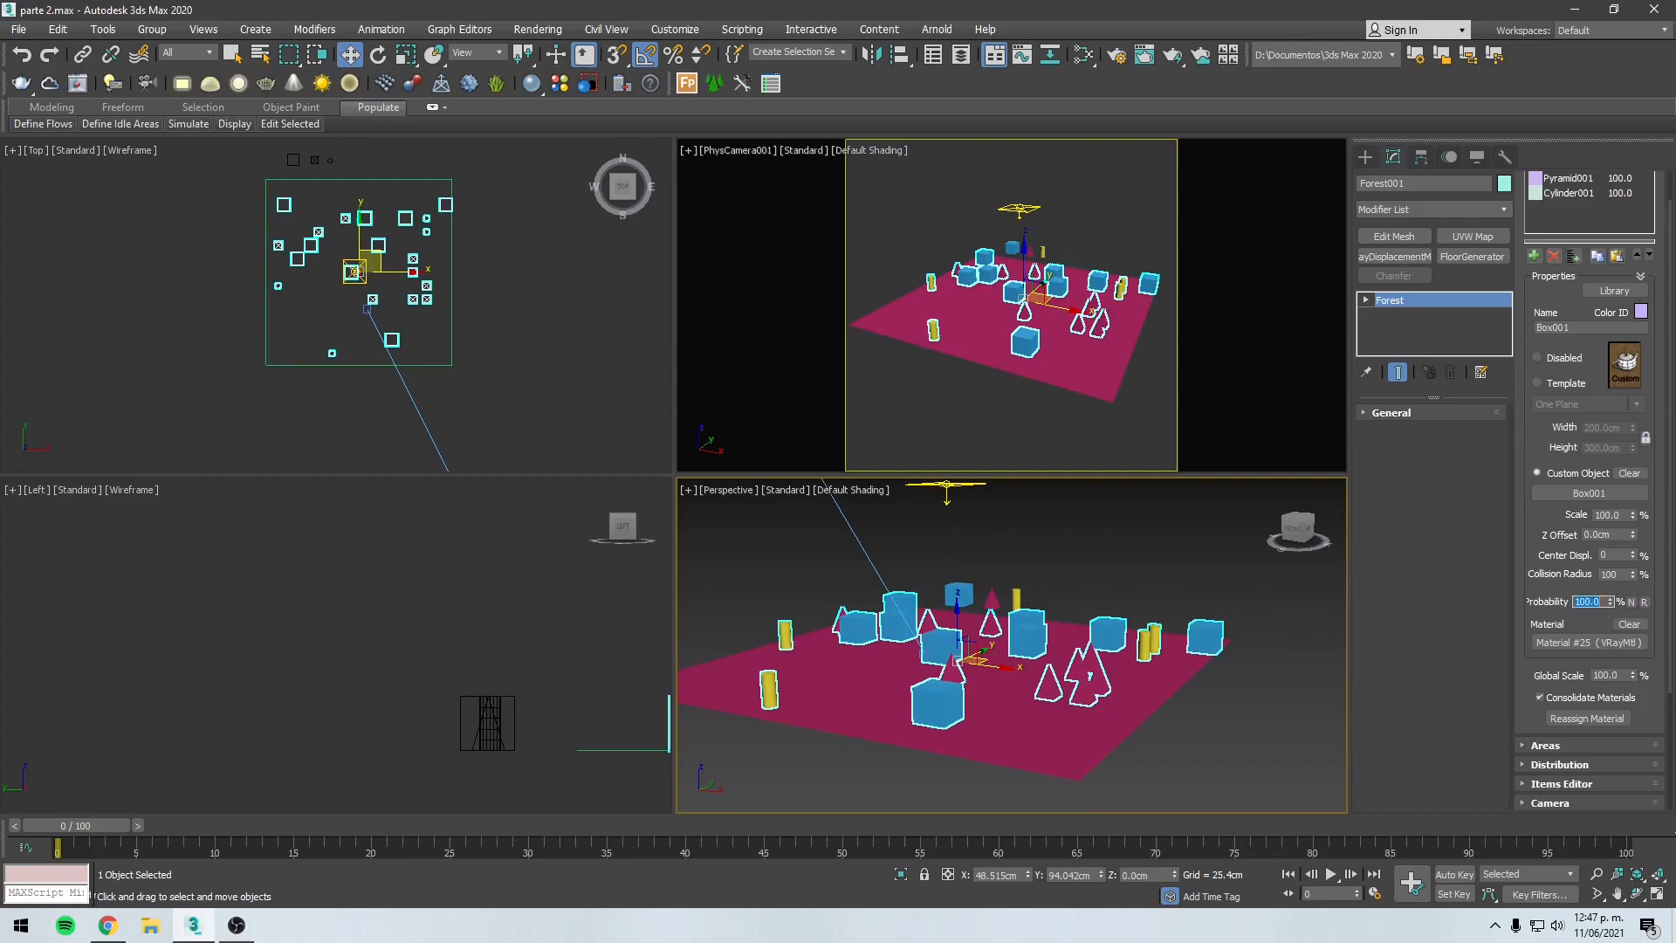
Step: Try a probability of 50% on the box item and return it to 100%
middle_click_drag(1006, 724, 983, 739, "alt")
double_click(1594, 602)
type("50")
key("Return")
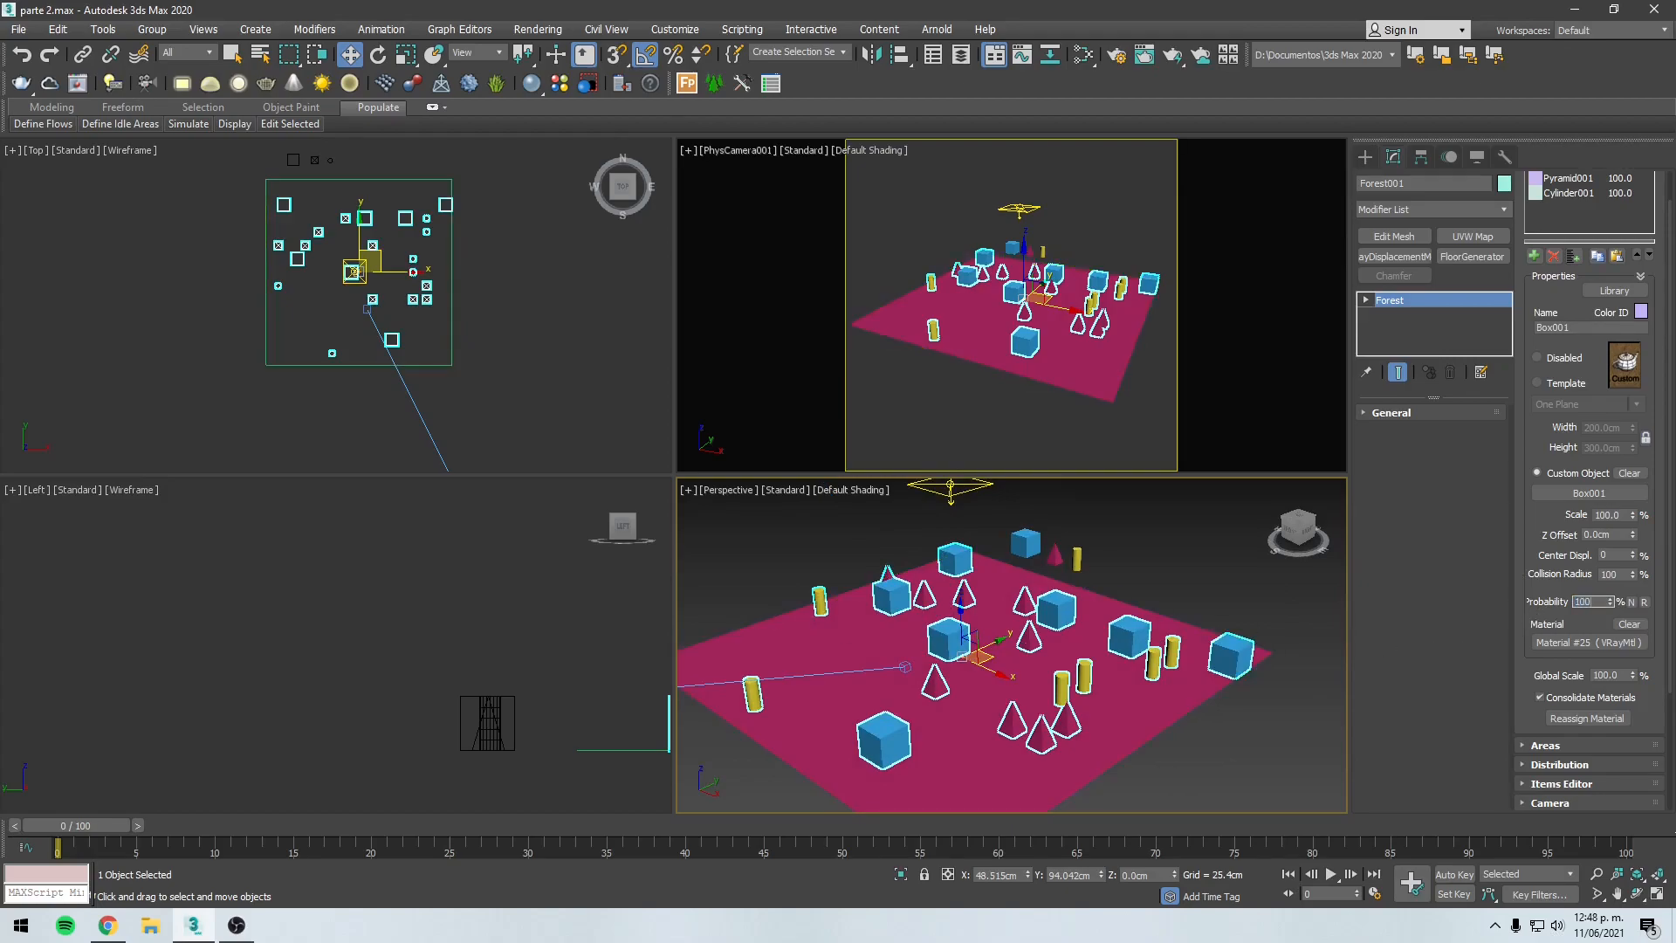
key("Return")
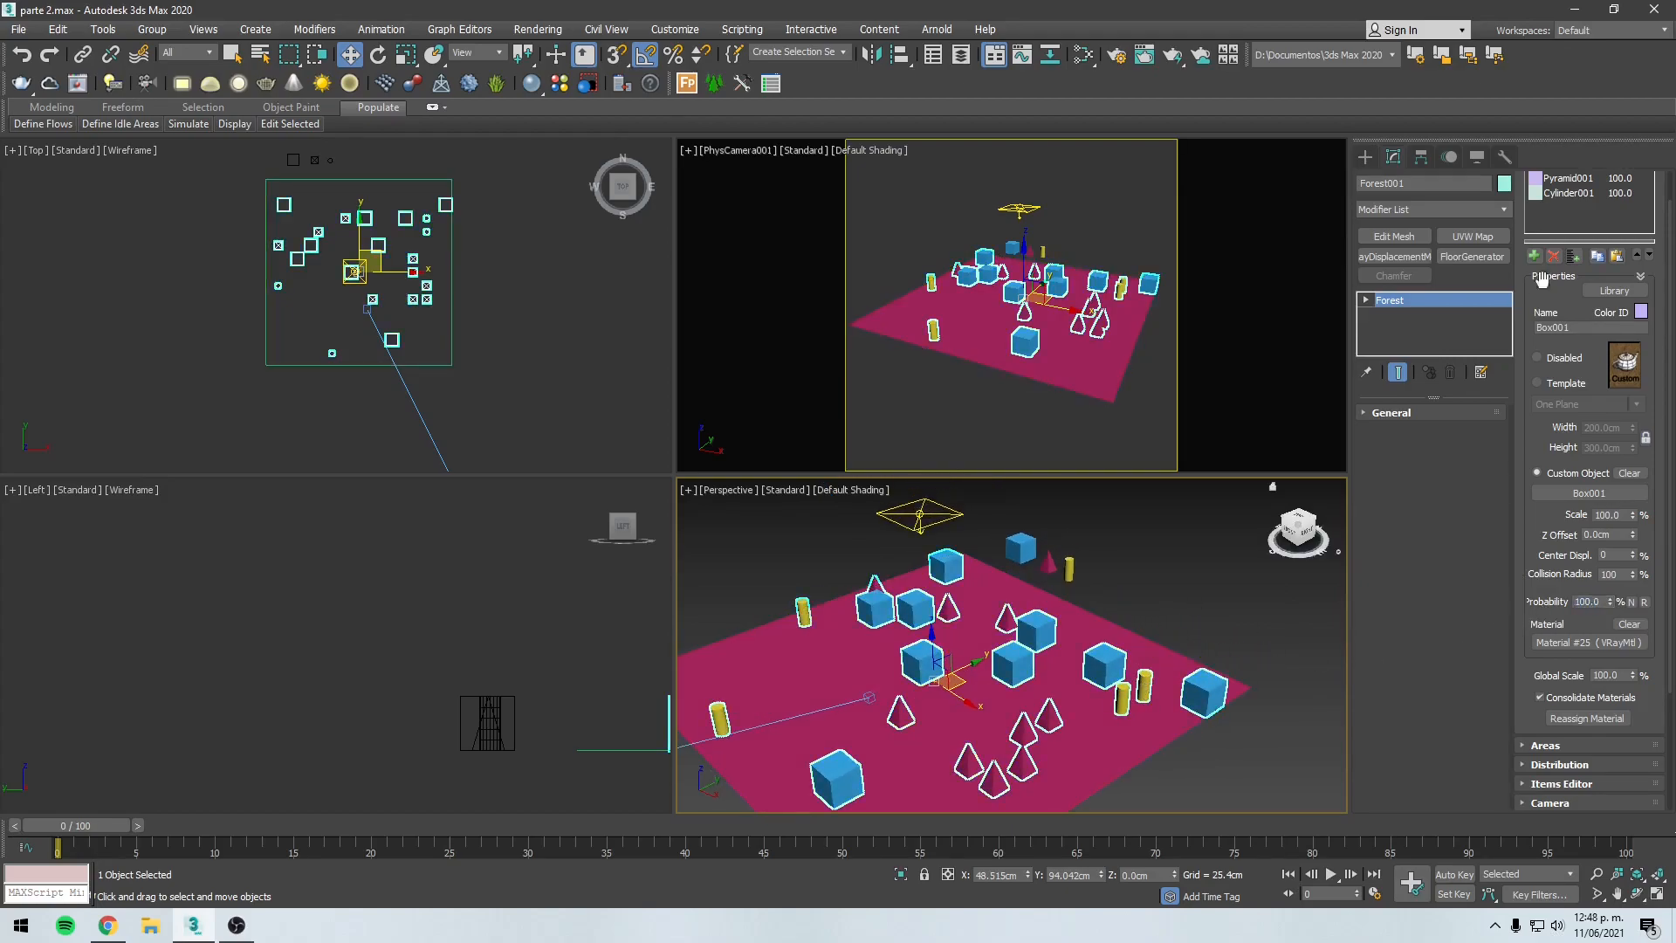
middle_click_drag(1102, 647, 1177, 626)
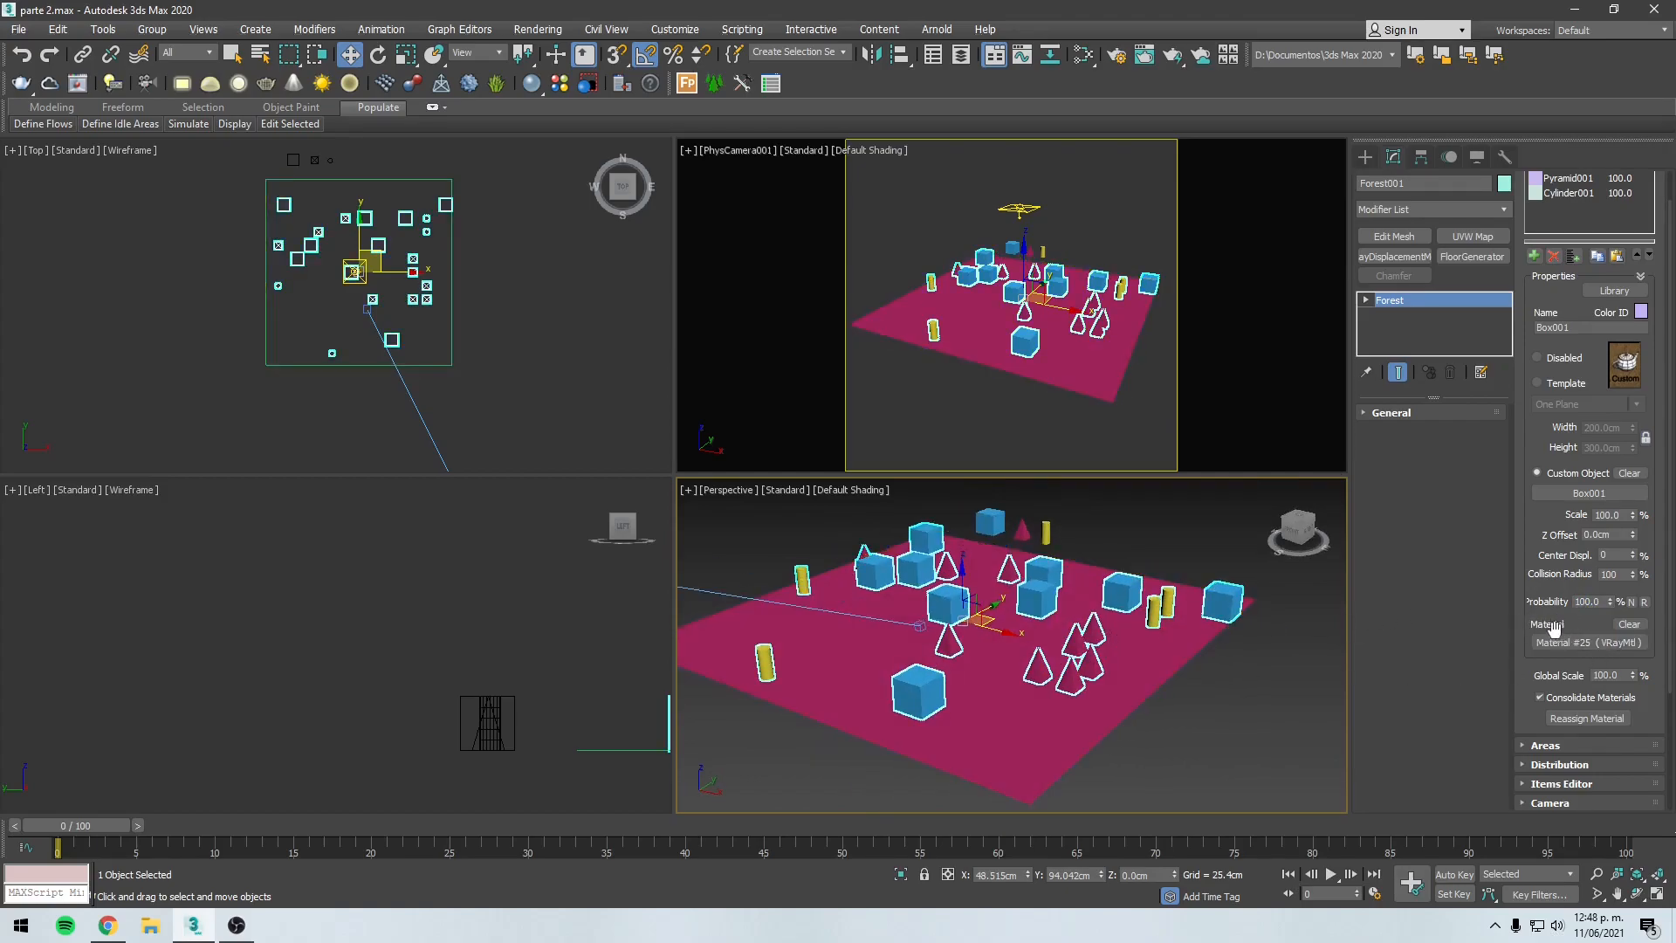
Step: Open the Slate Material Editor and add the CALLE ADOQUINADA library material to its view, with the node's slots collapsed
key("m")
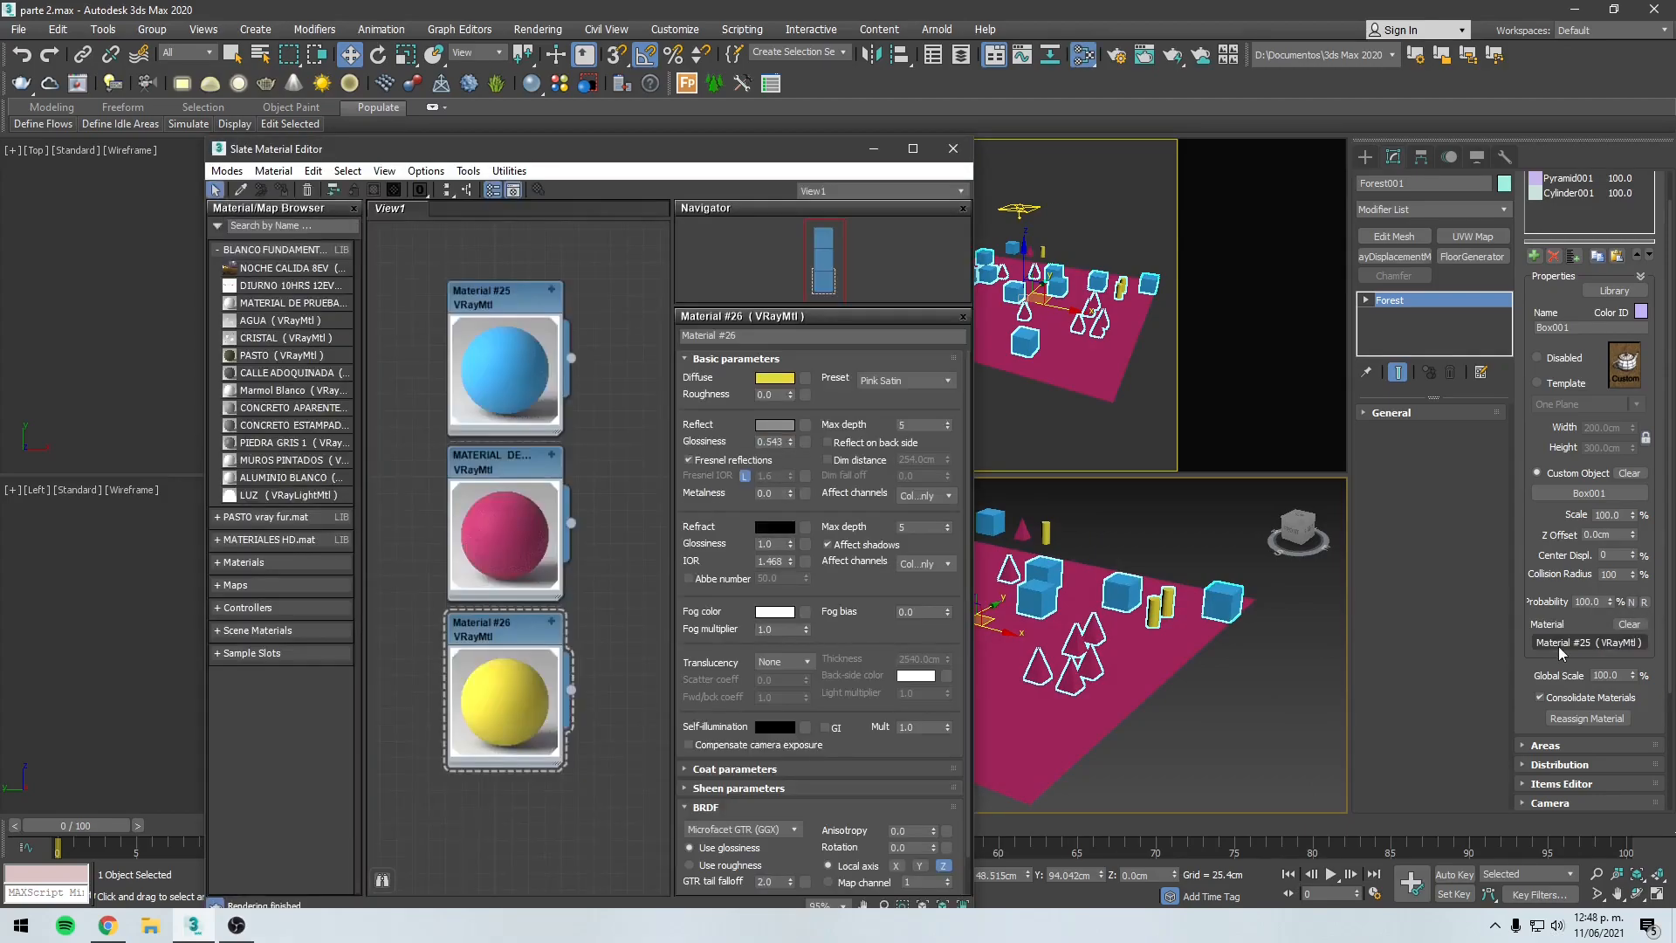
left_click_drag(583, 158, 411, 102)
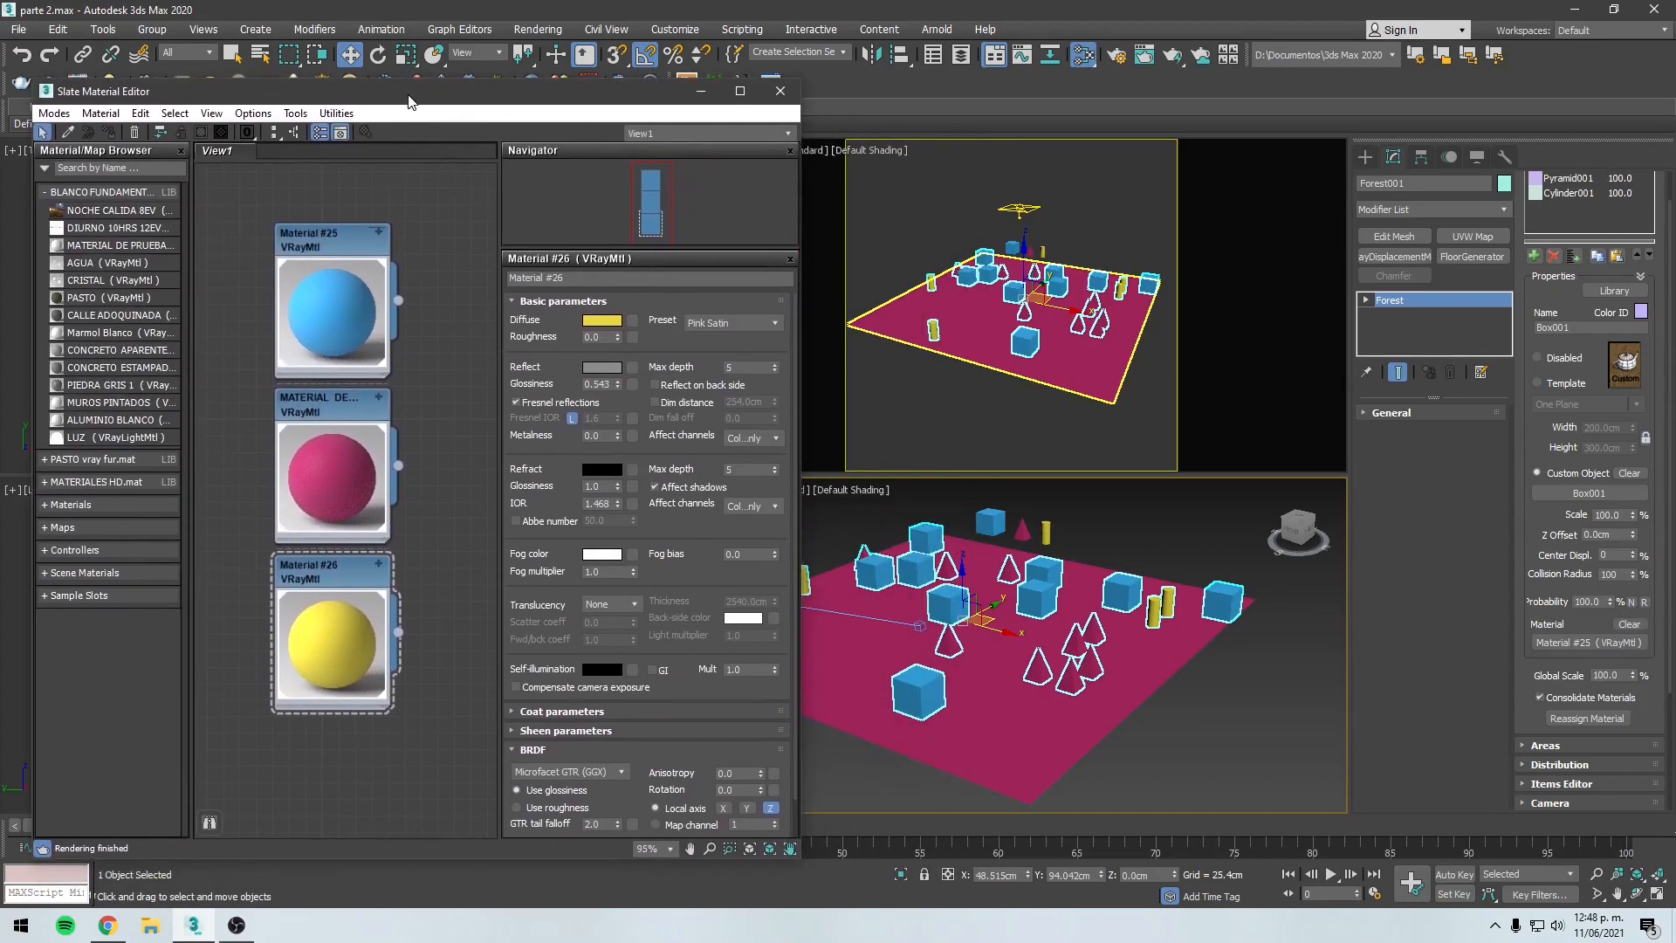
scroll(367, 559, "down", 3)
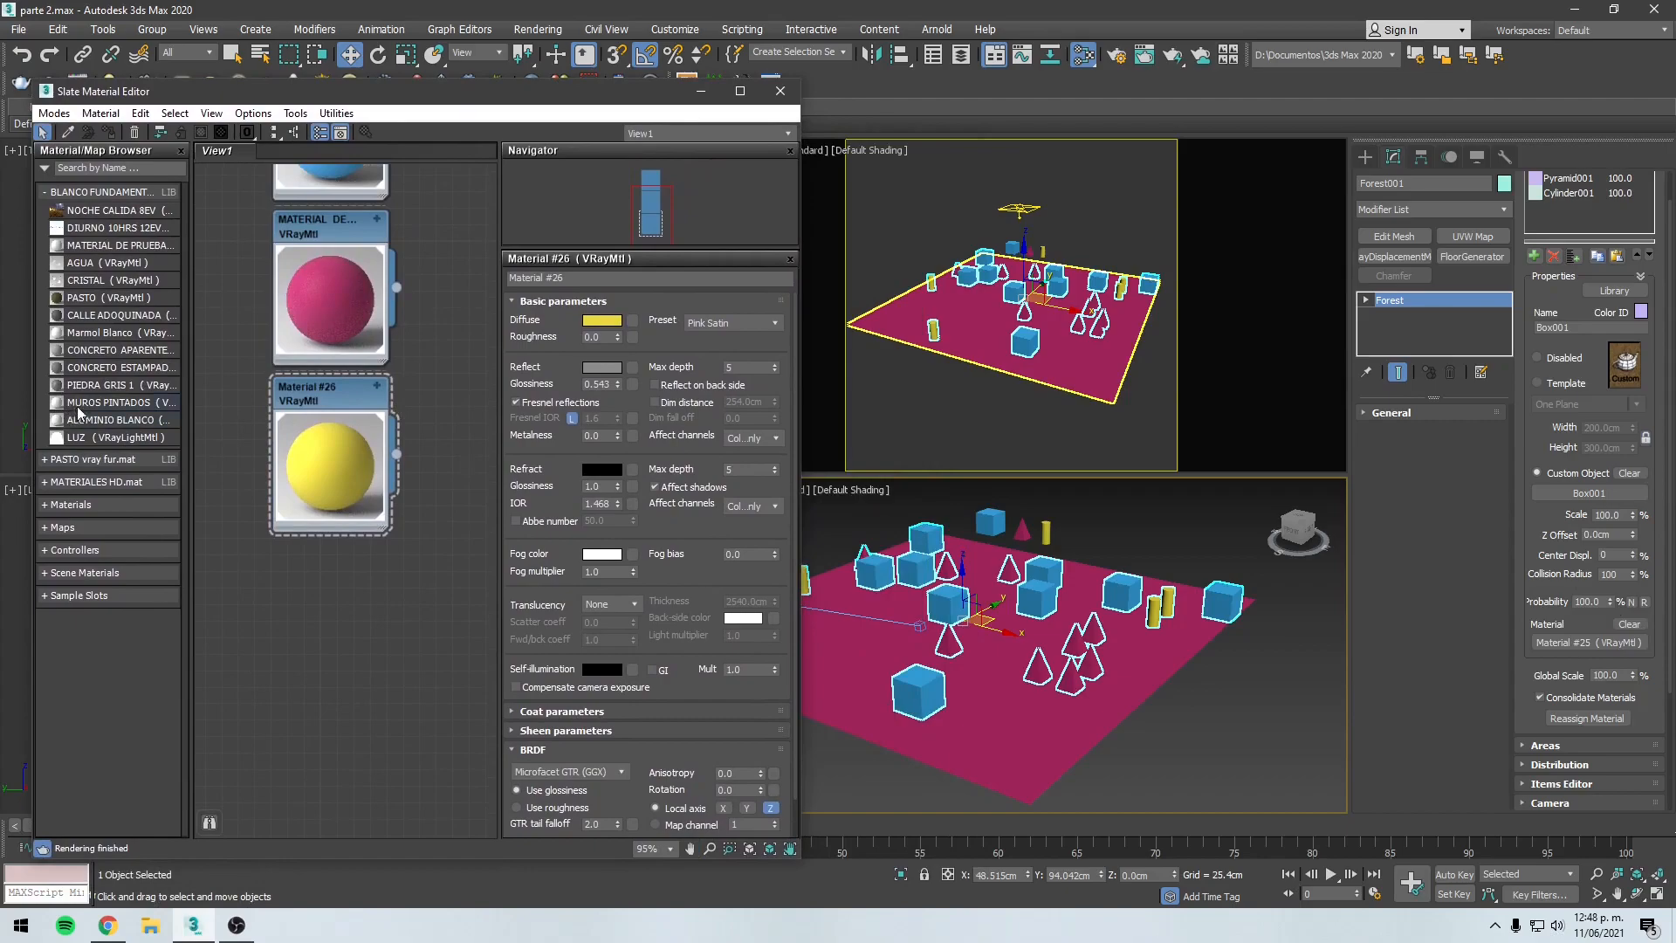
left_click_drag(90, 320, 307, 611)
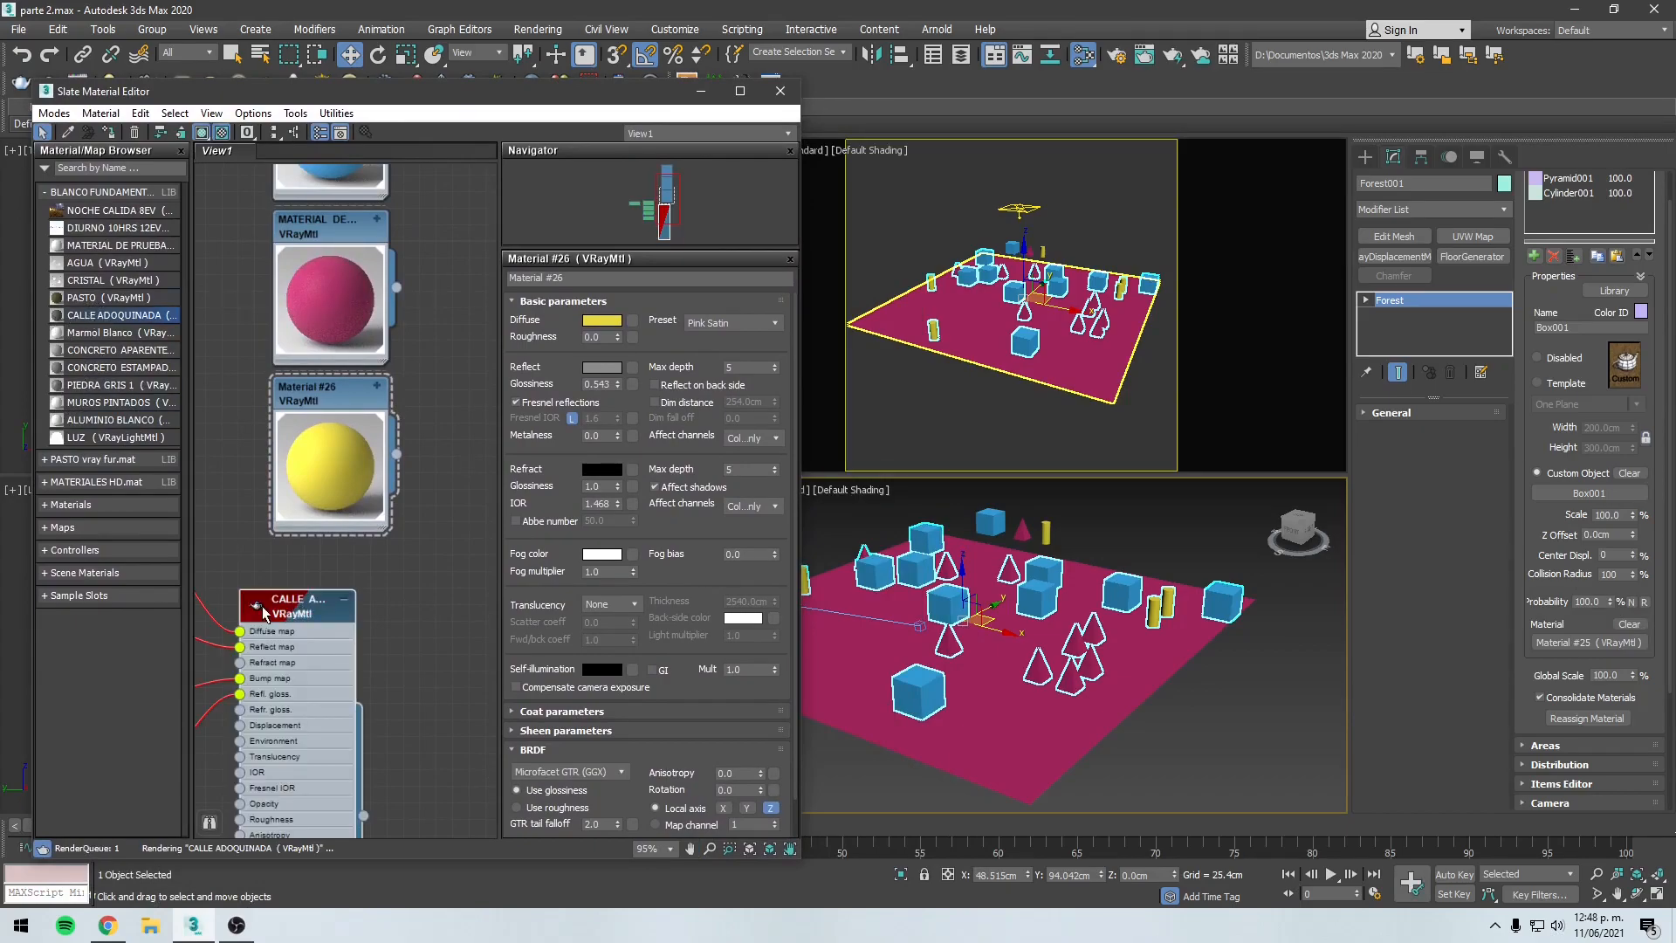
left_click(344, 600)
middle_click_drag(337, 676, 345, 585)
scroll(305, 599, "up", 5)
Step: Try the CALLE ADOQUINADA material as an instance on the box item and inspect the scattered boxes up close
left_click_drag(387, 547, 1585, 643)
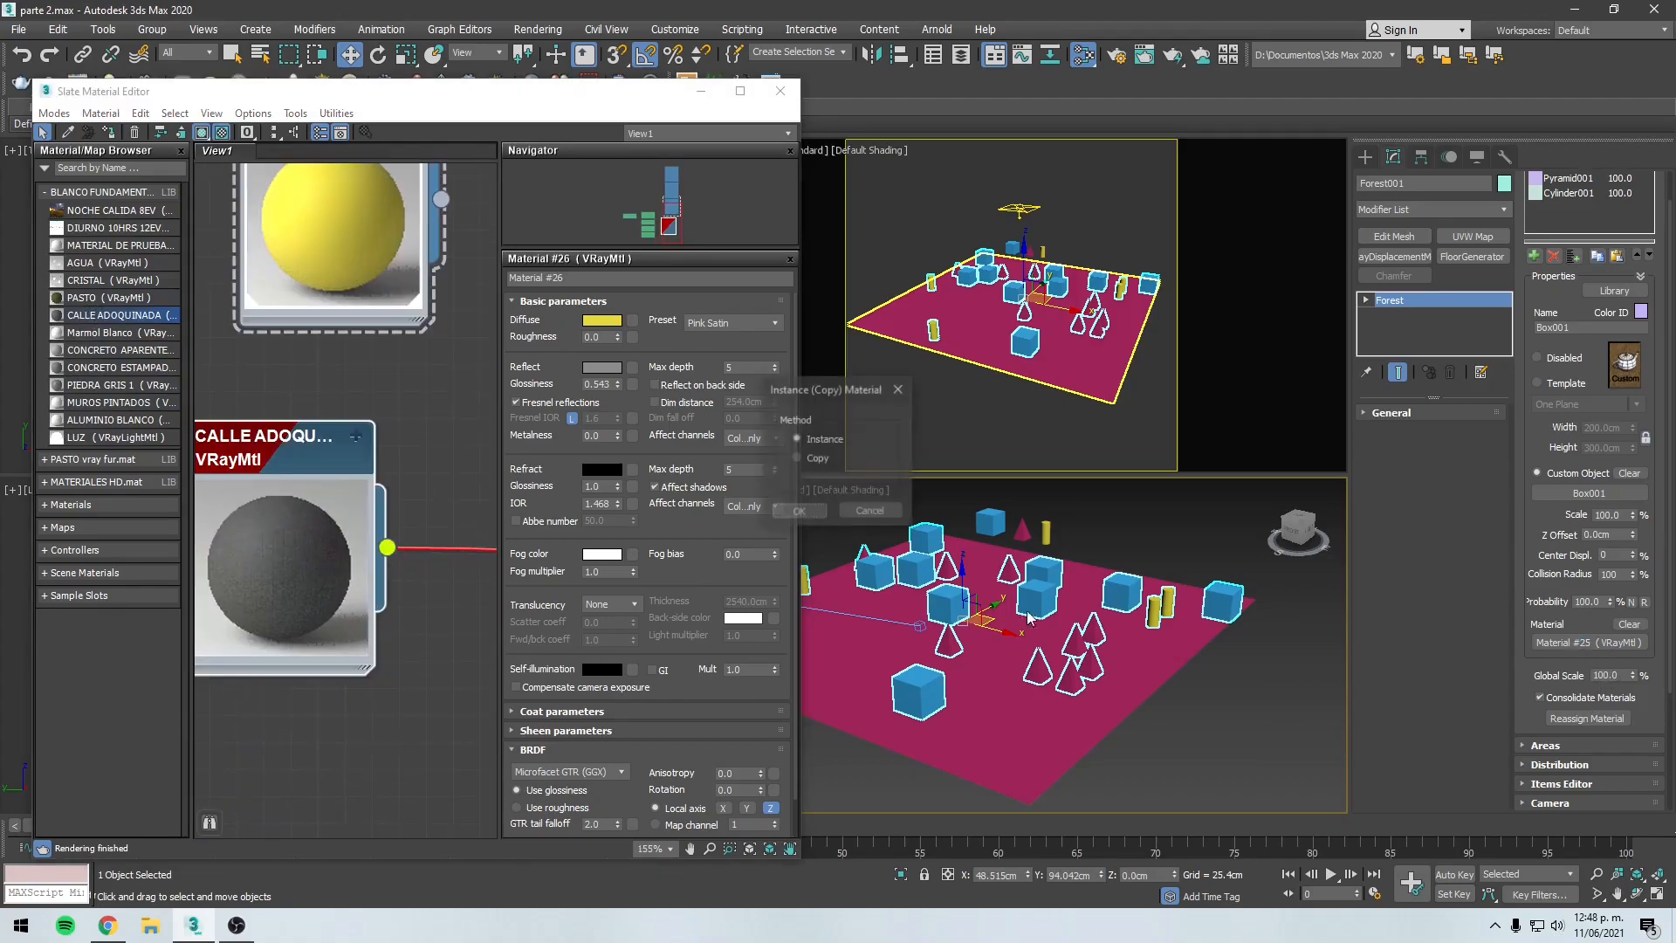
left_click(799, 513)
scroll(1139, 561, "up", 6)
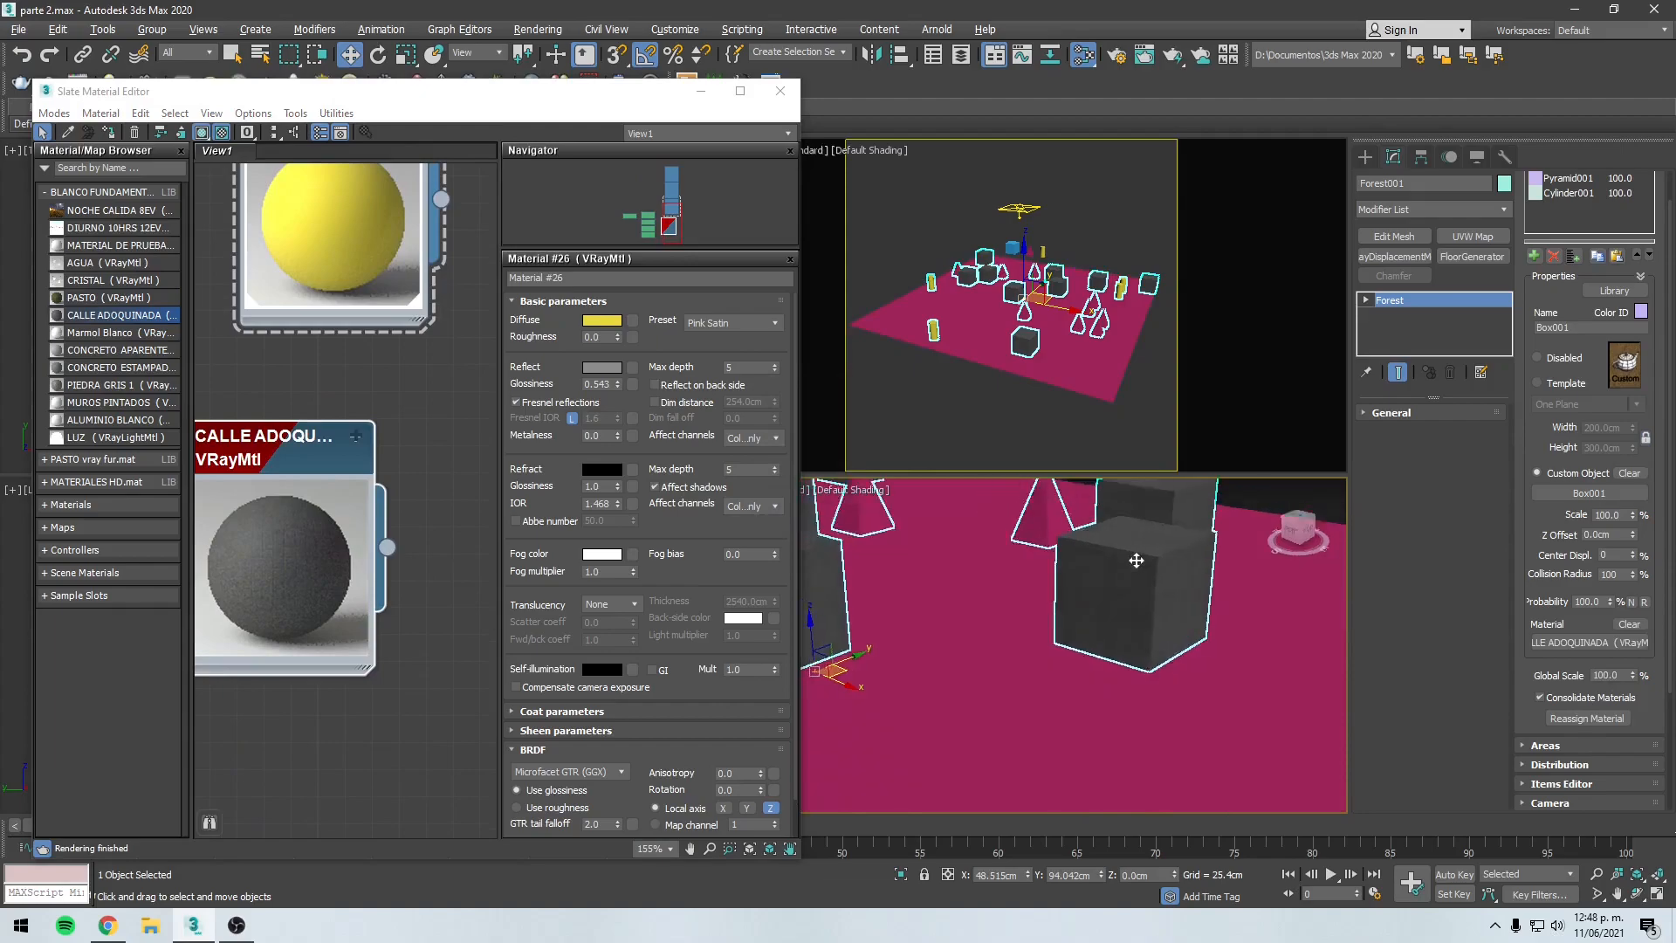
middle_click_drag(1139, 562, 1111, 552, "alt")
middle_click_drag(1219, 634, 1178, 709)
middle_click_drag(1231, 644, 1181, 693, "alt")
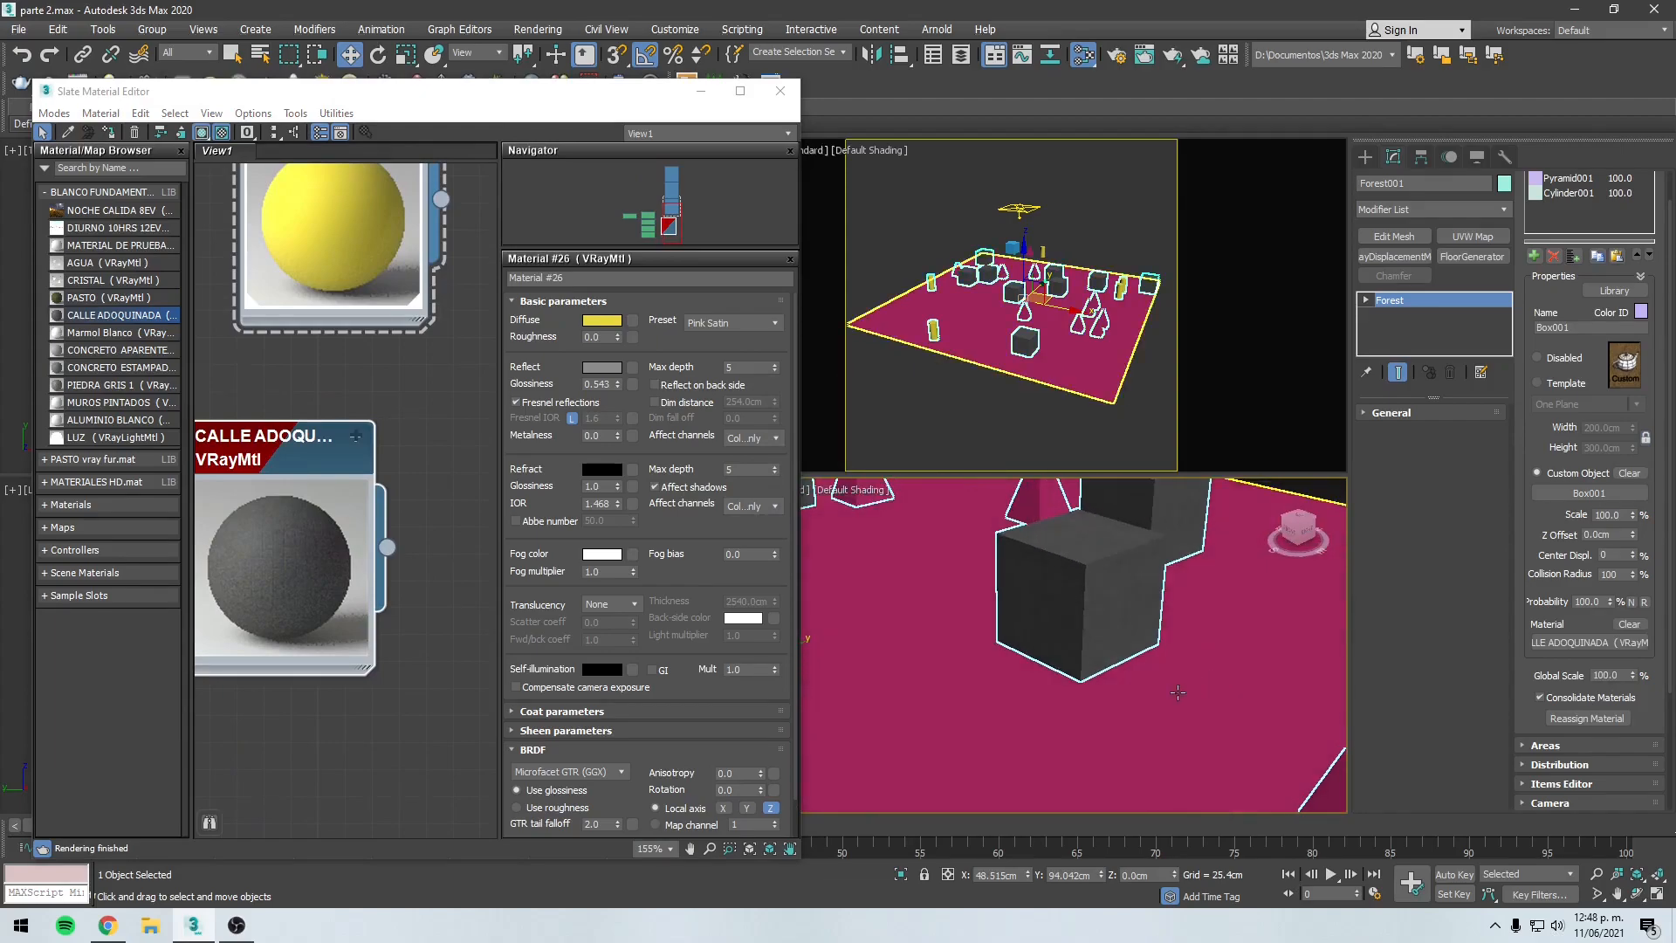
scroll(1181, 692, "down", 8)
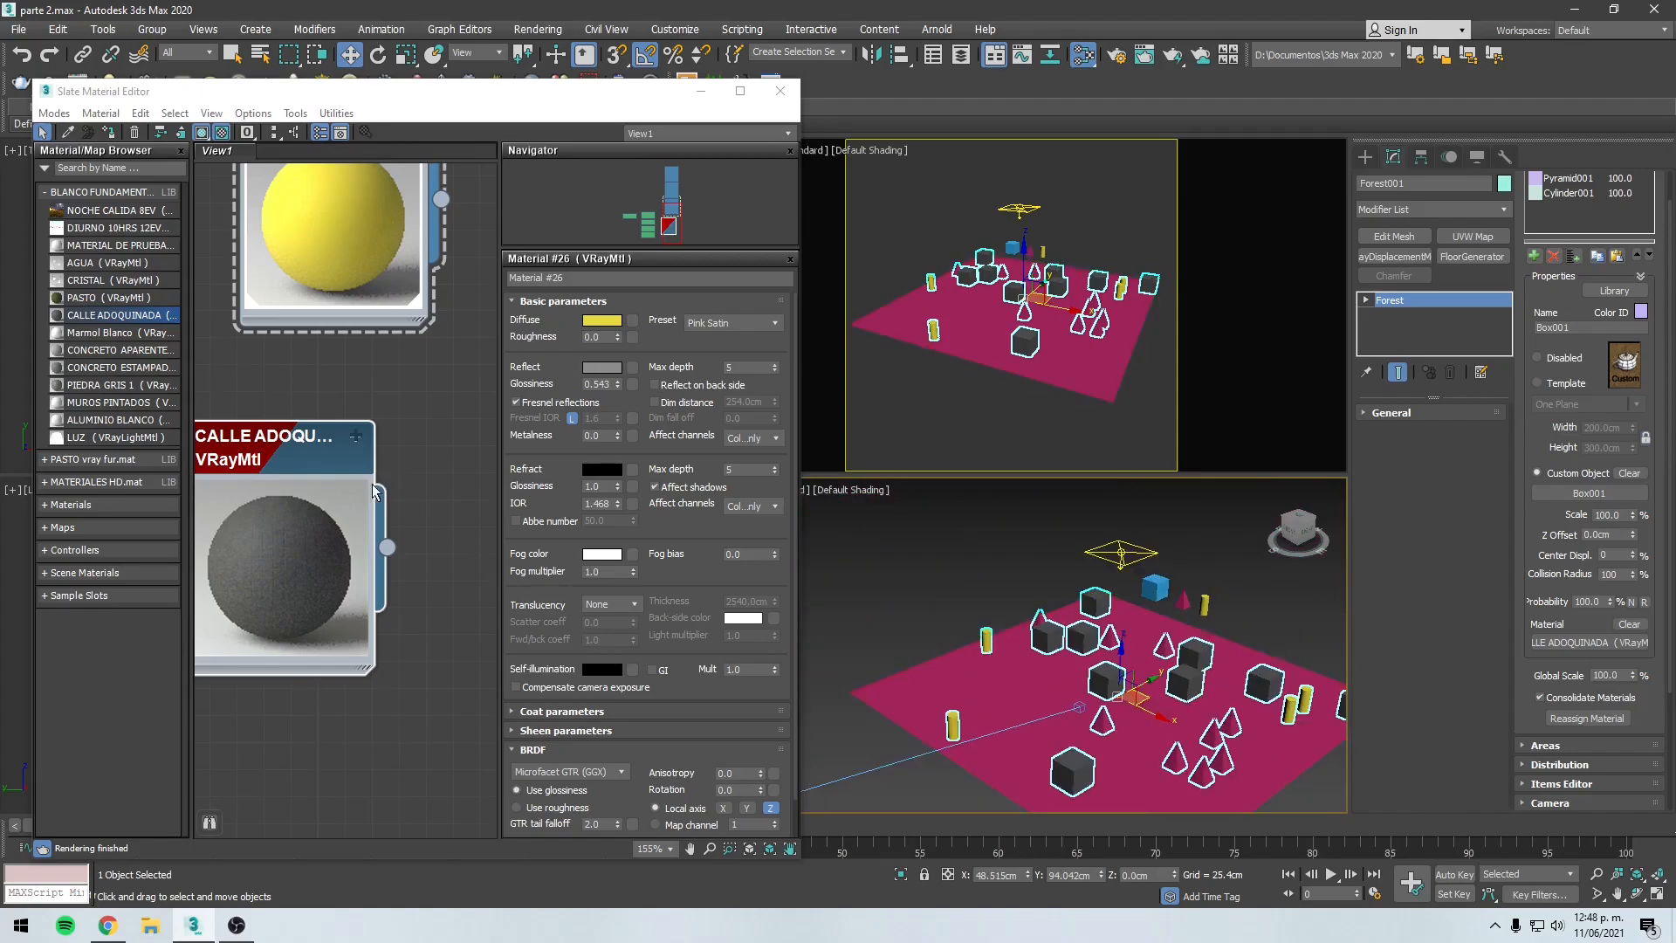
Step: Assign the blue Material #25 back to the box item as an instance and close the material editor
scroll(323, 445, "down", 5)
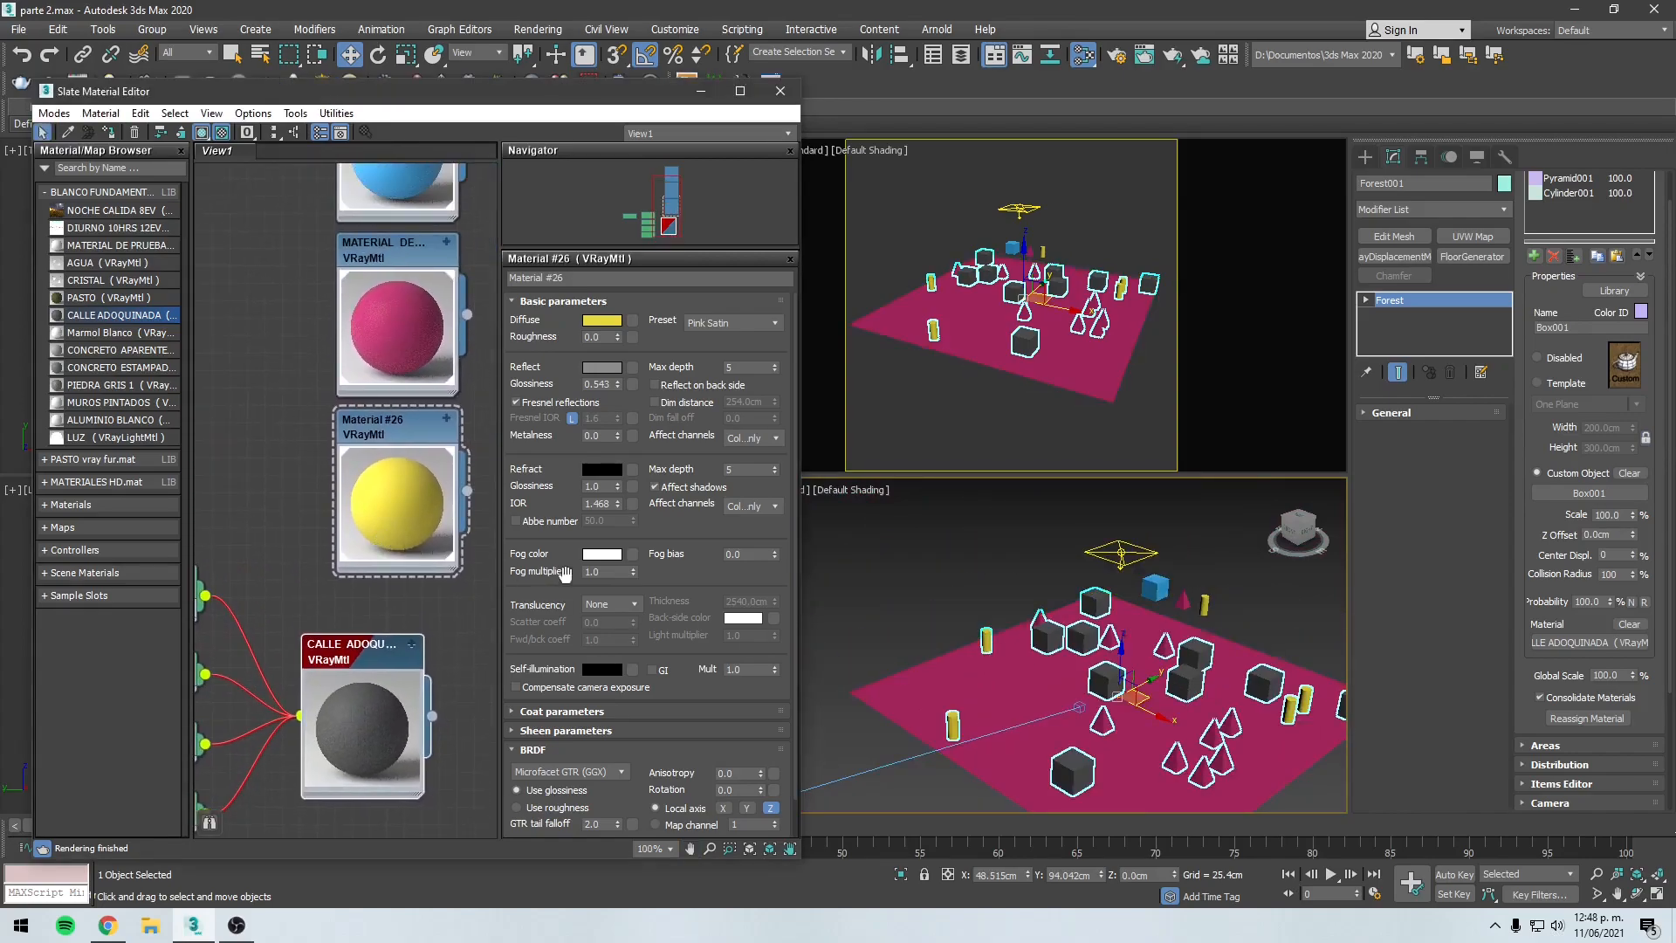
middle_click_drag(439, 274, 401, 415)
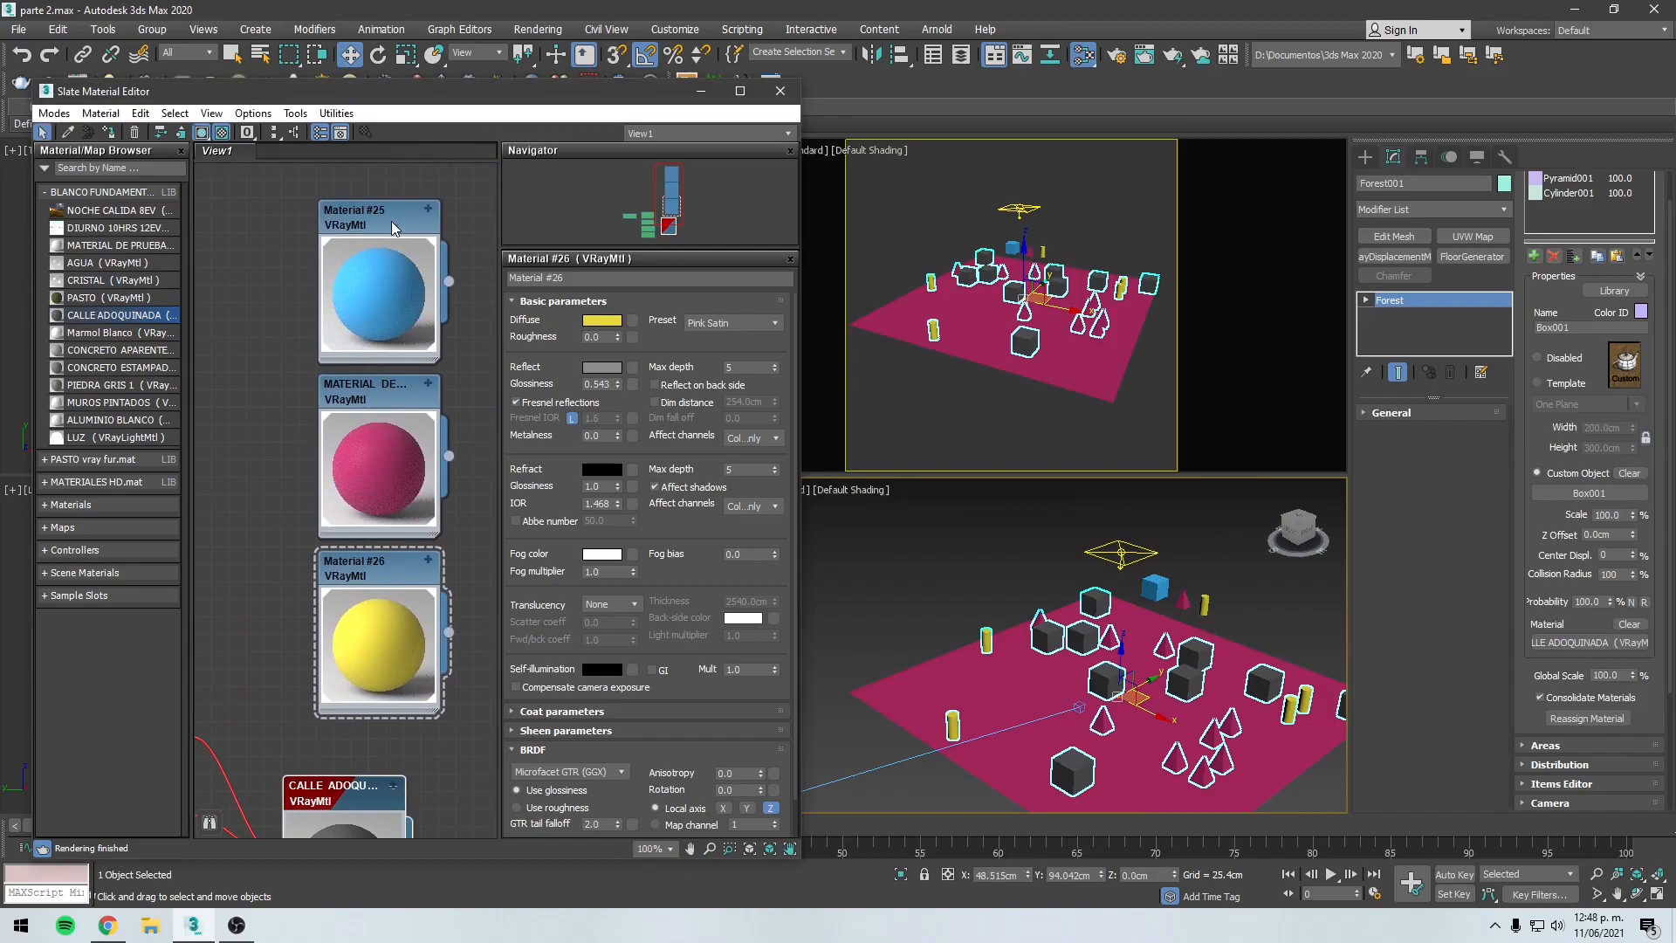
left_click_drag(449, 282, 1585, 643)
left_click(798, 512)
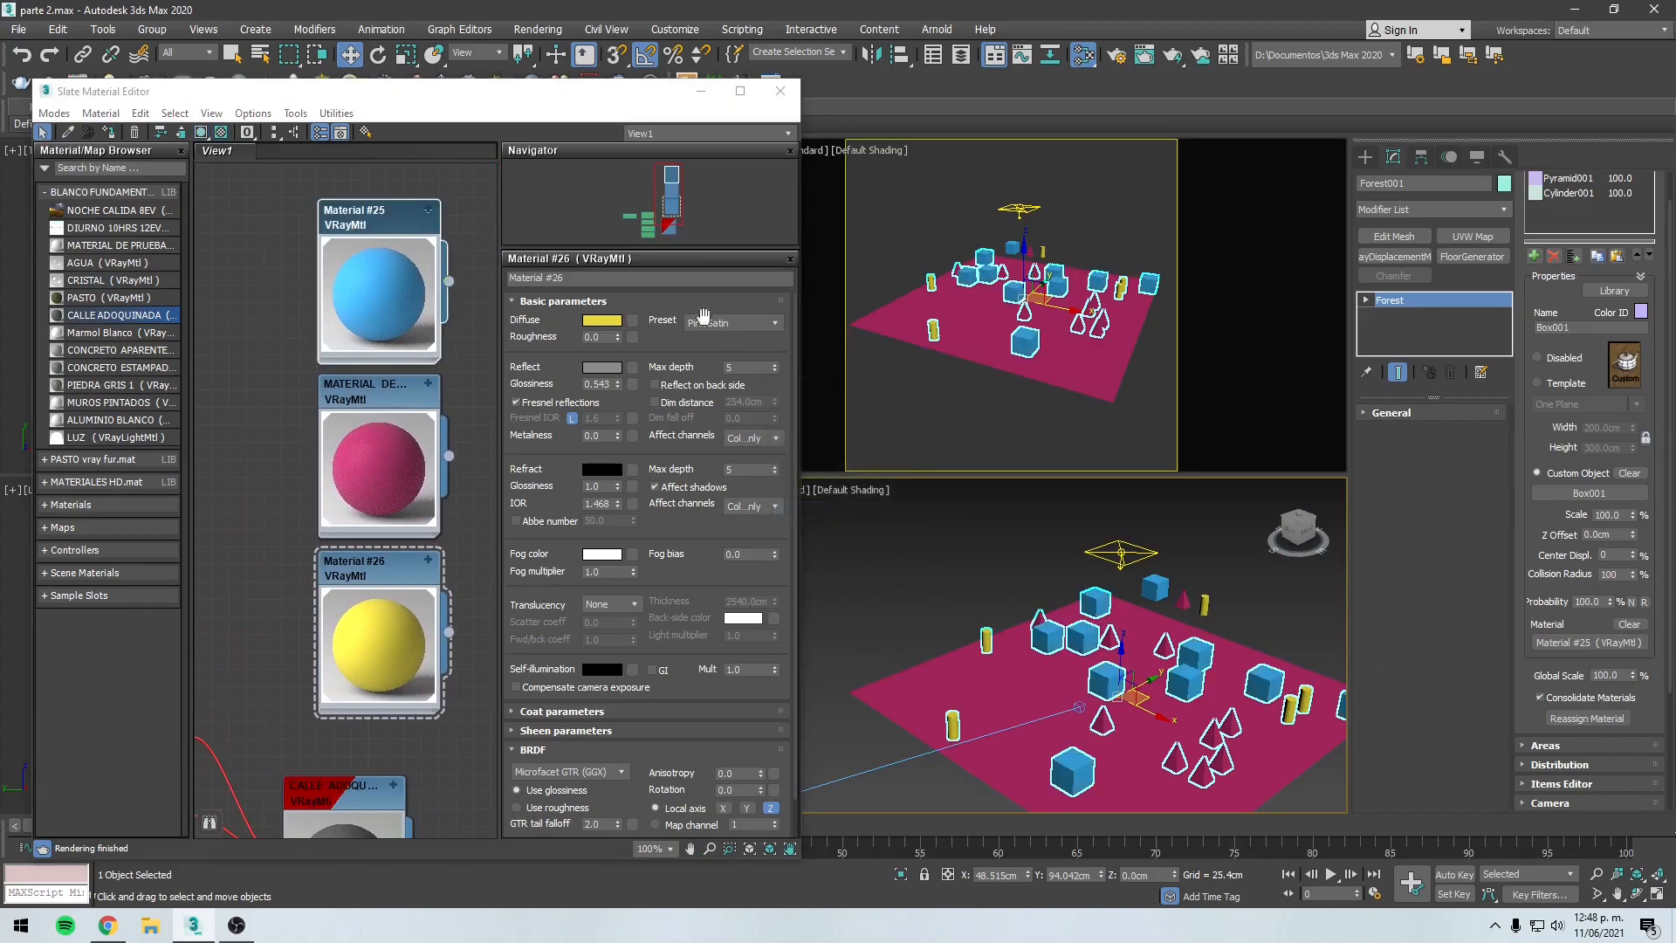
left_click(780, 90)
middle_click_drag(1192, 677, 1273, 487, "alt")
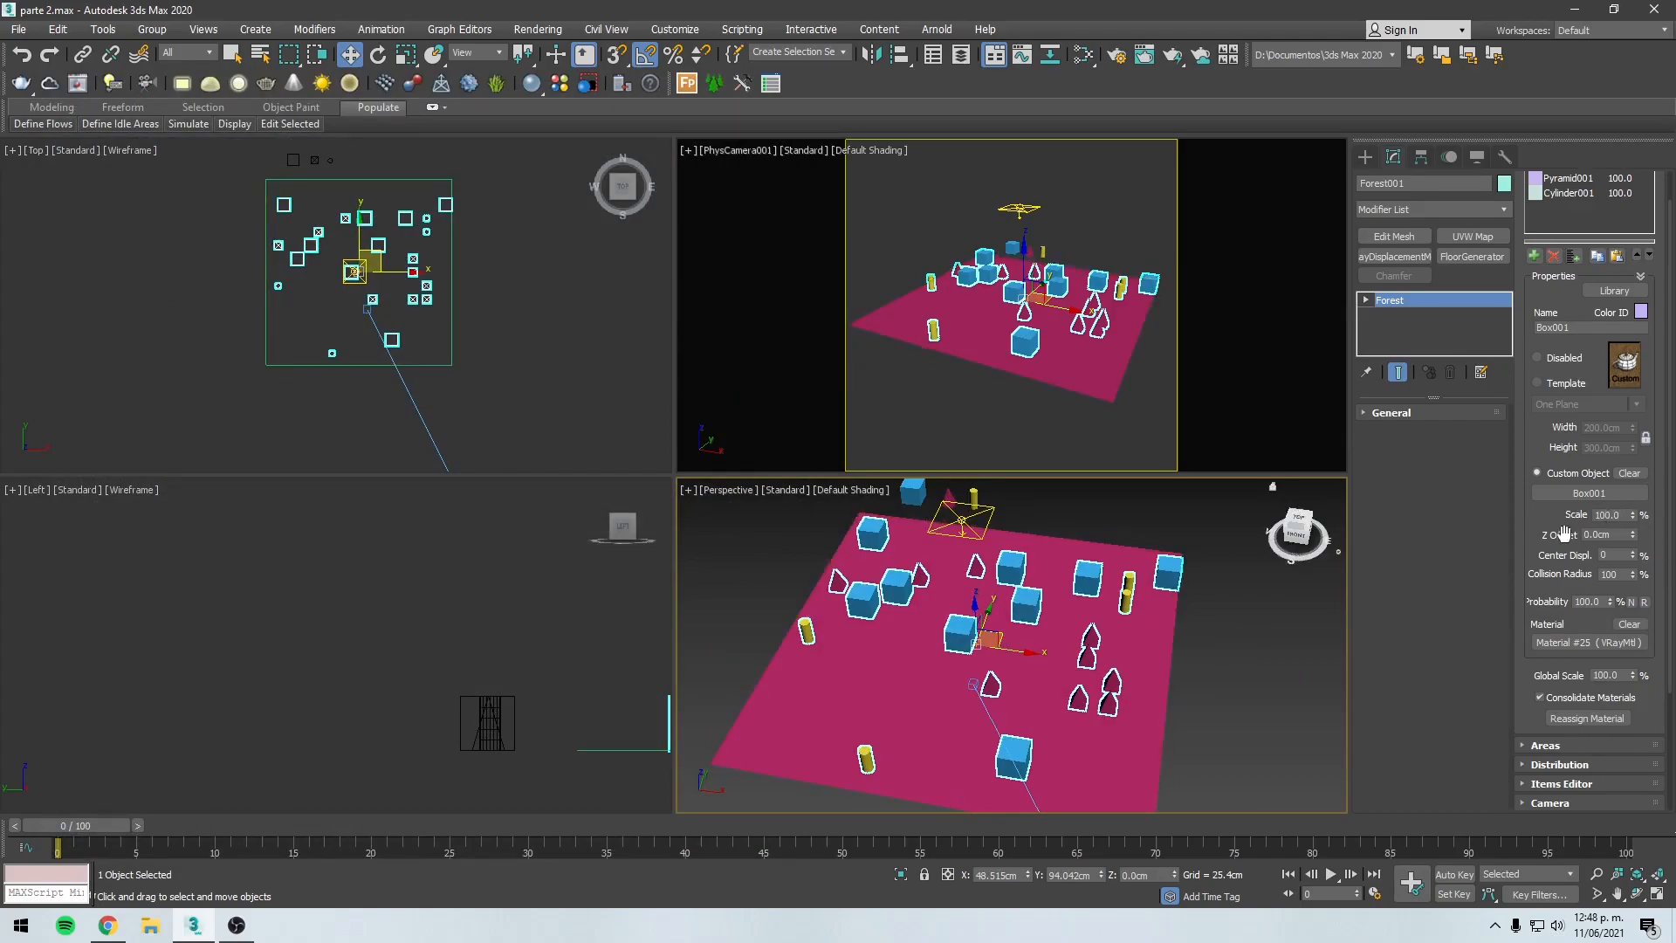
Step: Try a global scale of 20% for the scattered items and reset it to 100%
scroll(1550, 550, "up", 1)
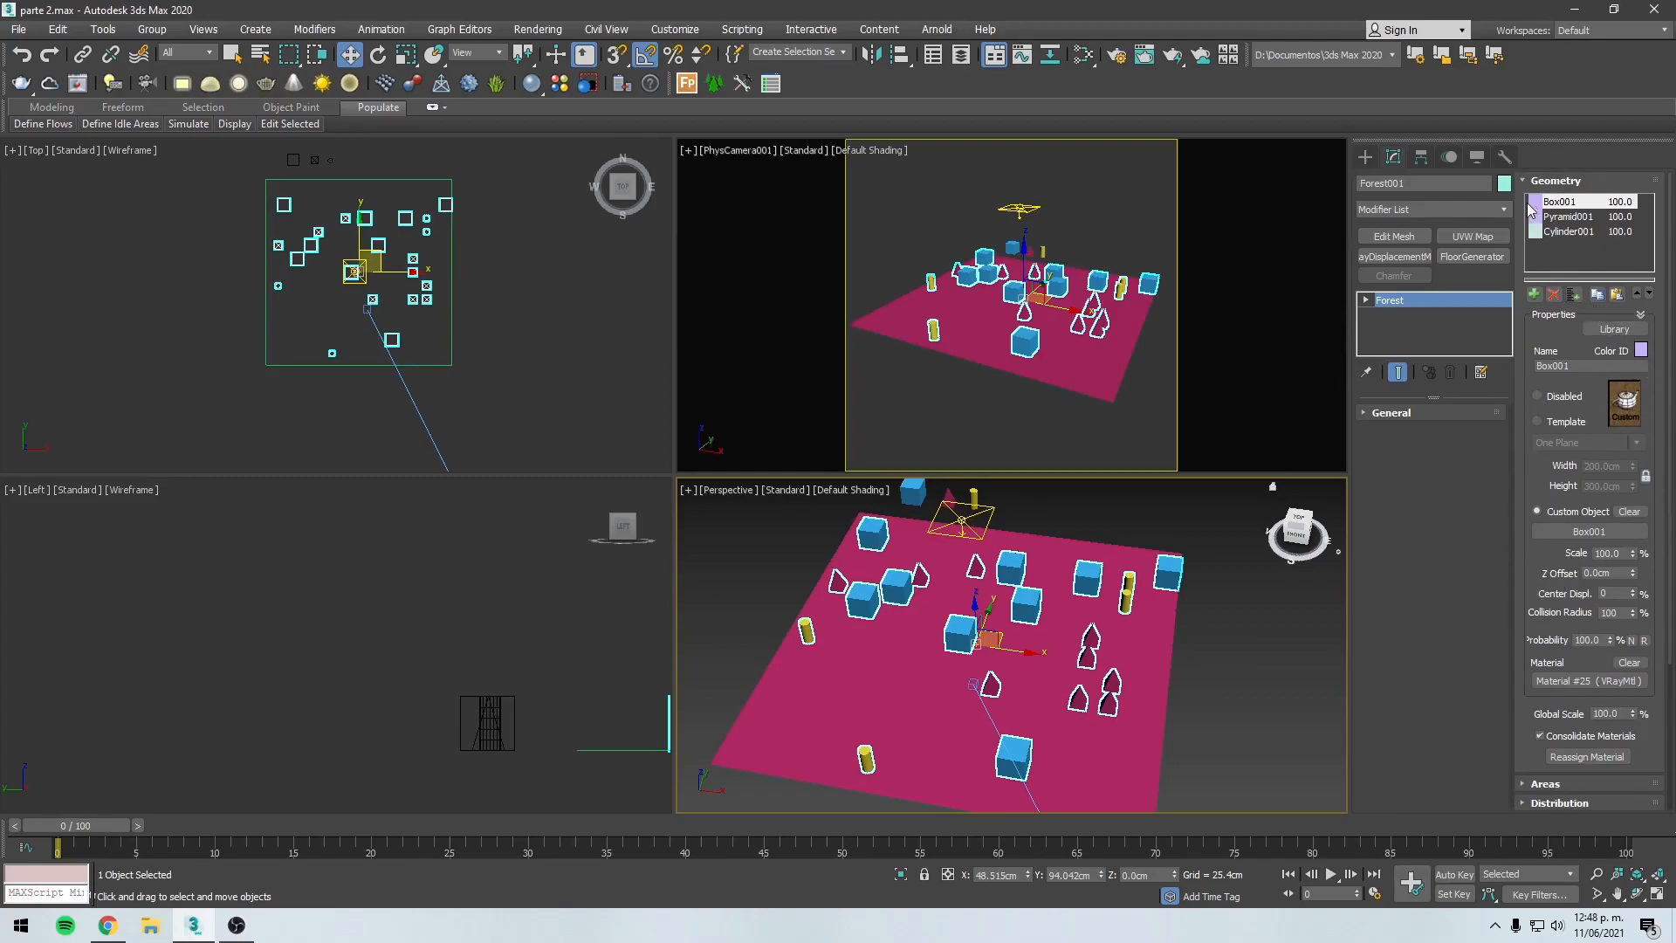
scroll(1582, 693, "down", 1)
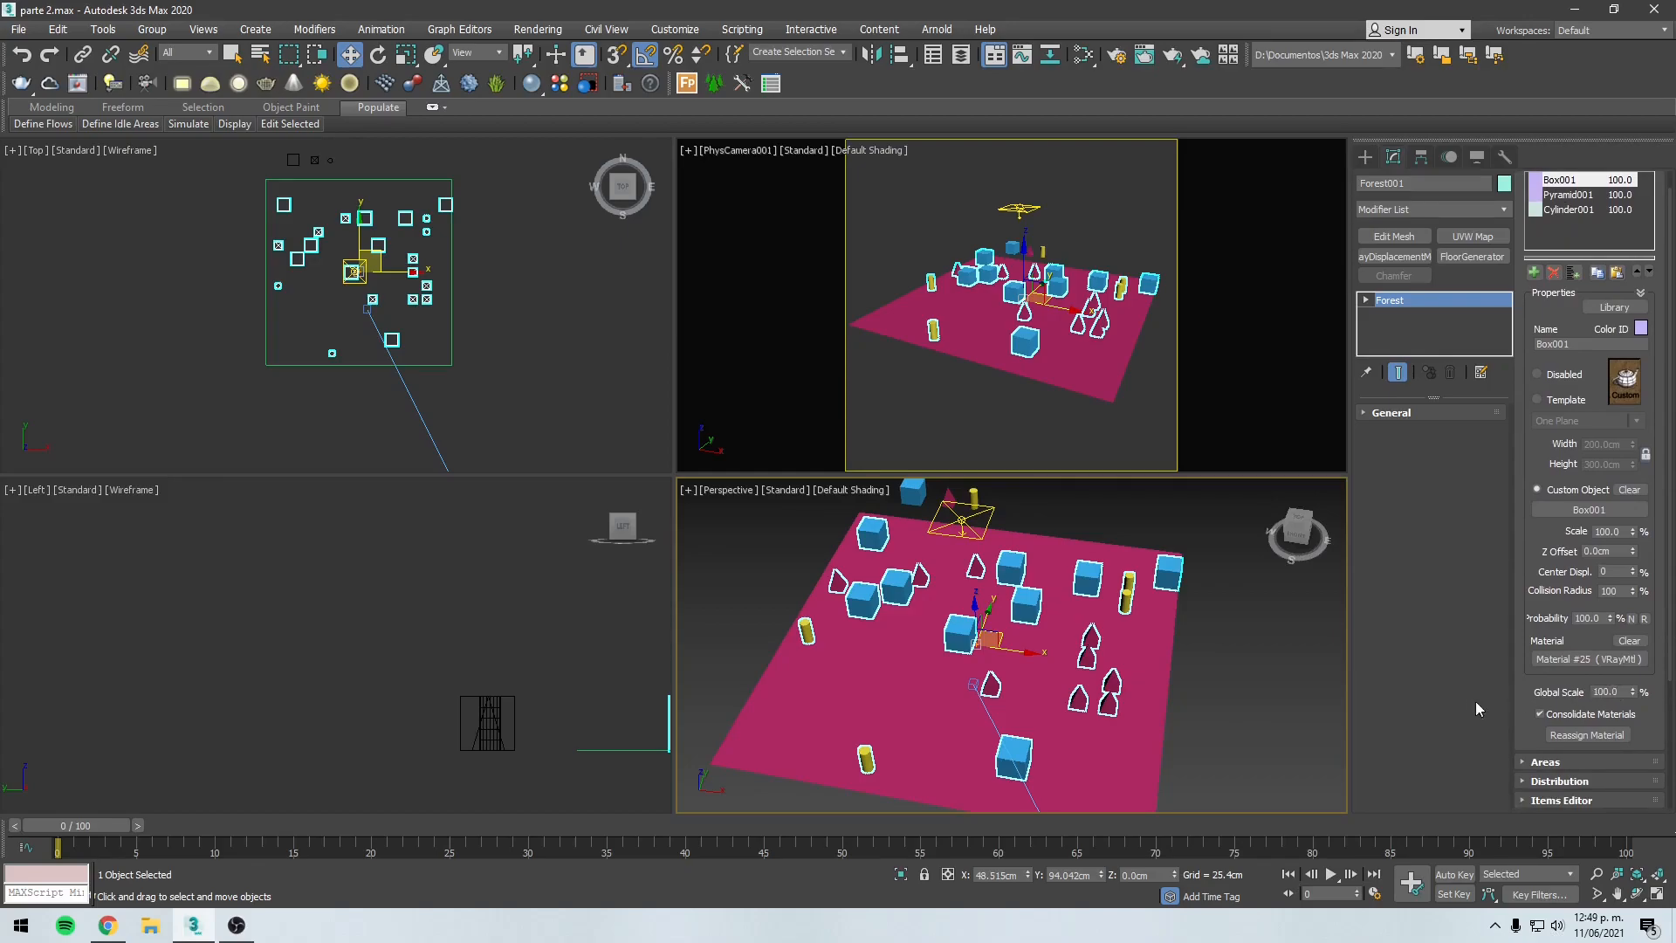
scroll(1087, 668, "up", 5)
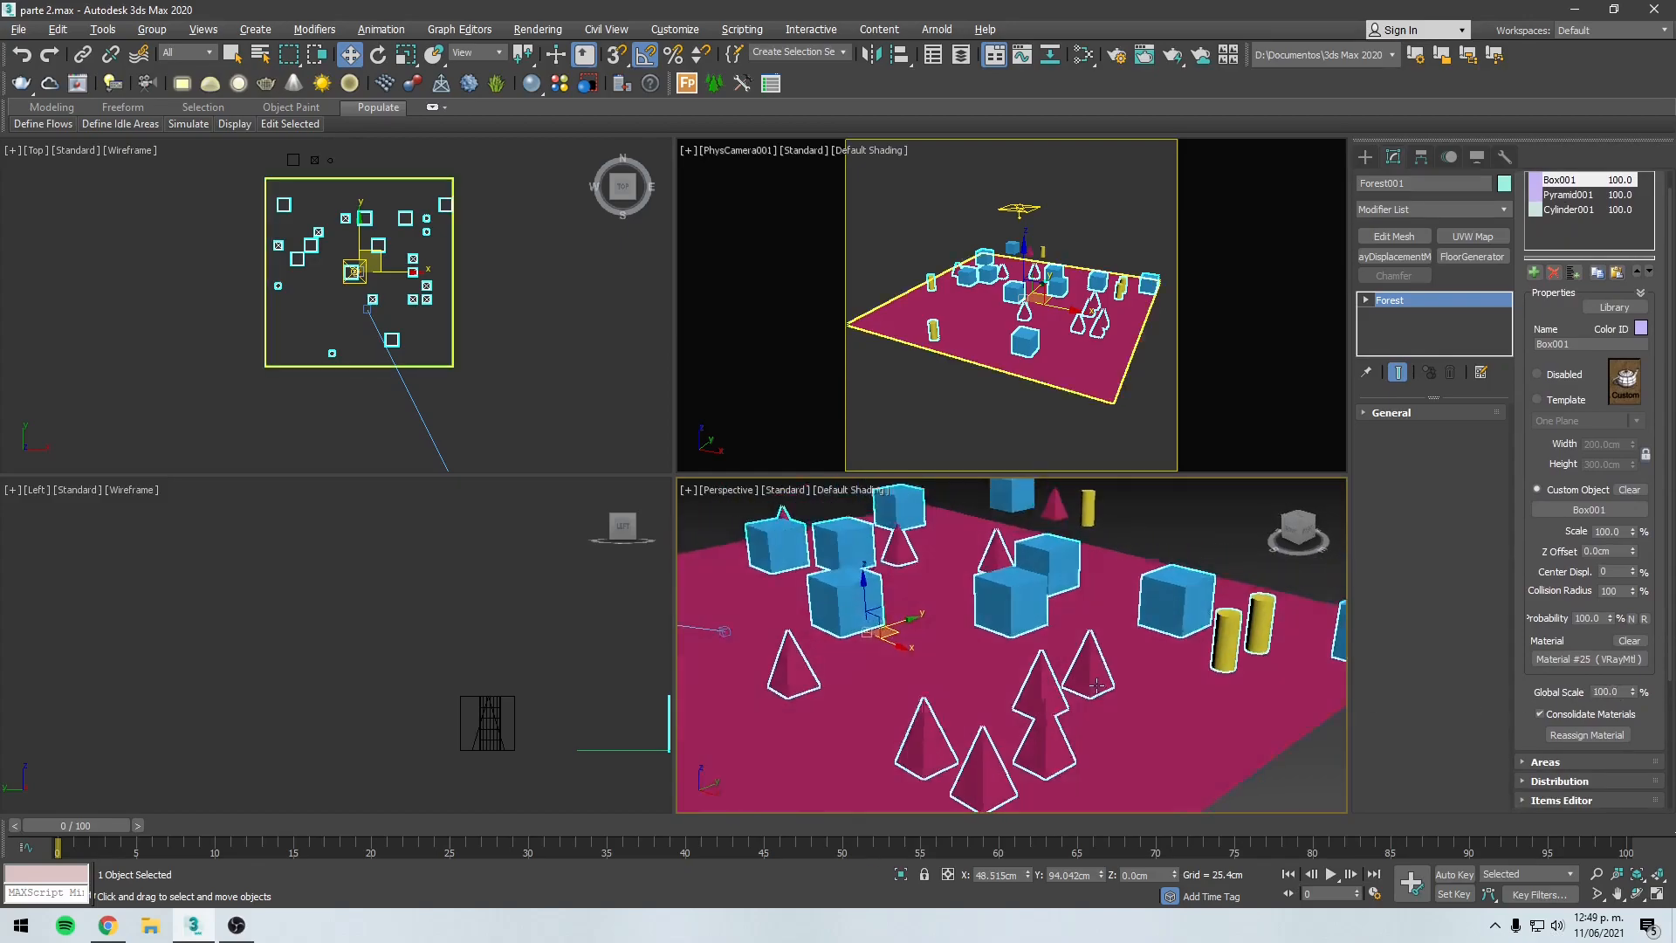
middle_click_drag(940, 680, 945, 682)
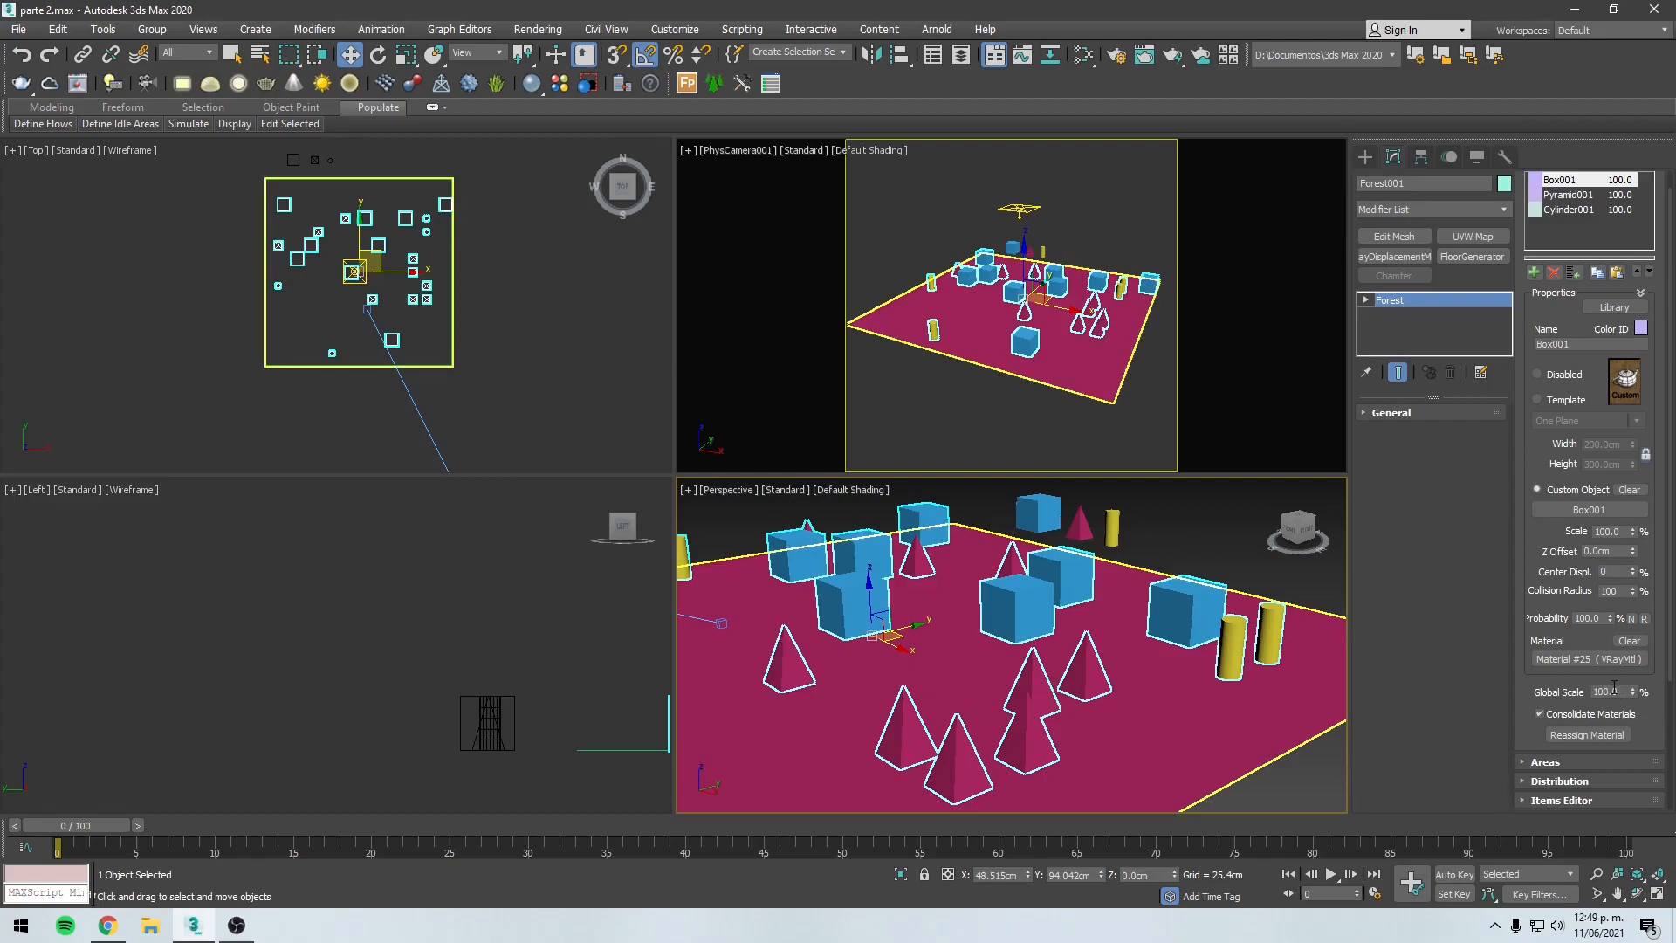
middle_click_drag(968, 613, 1057, 580, "alt")
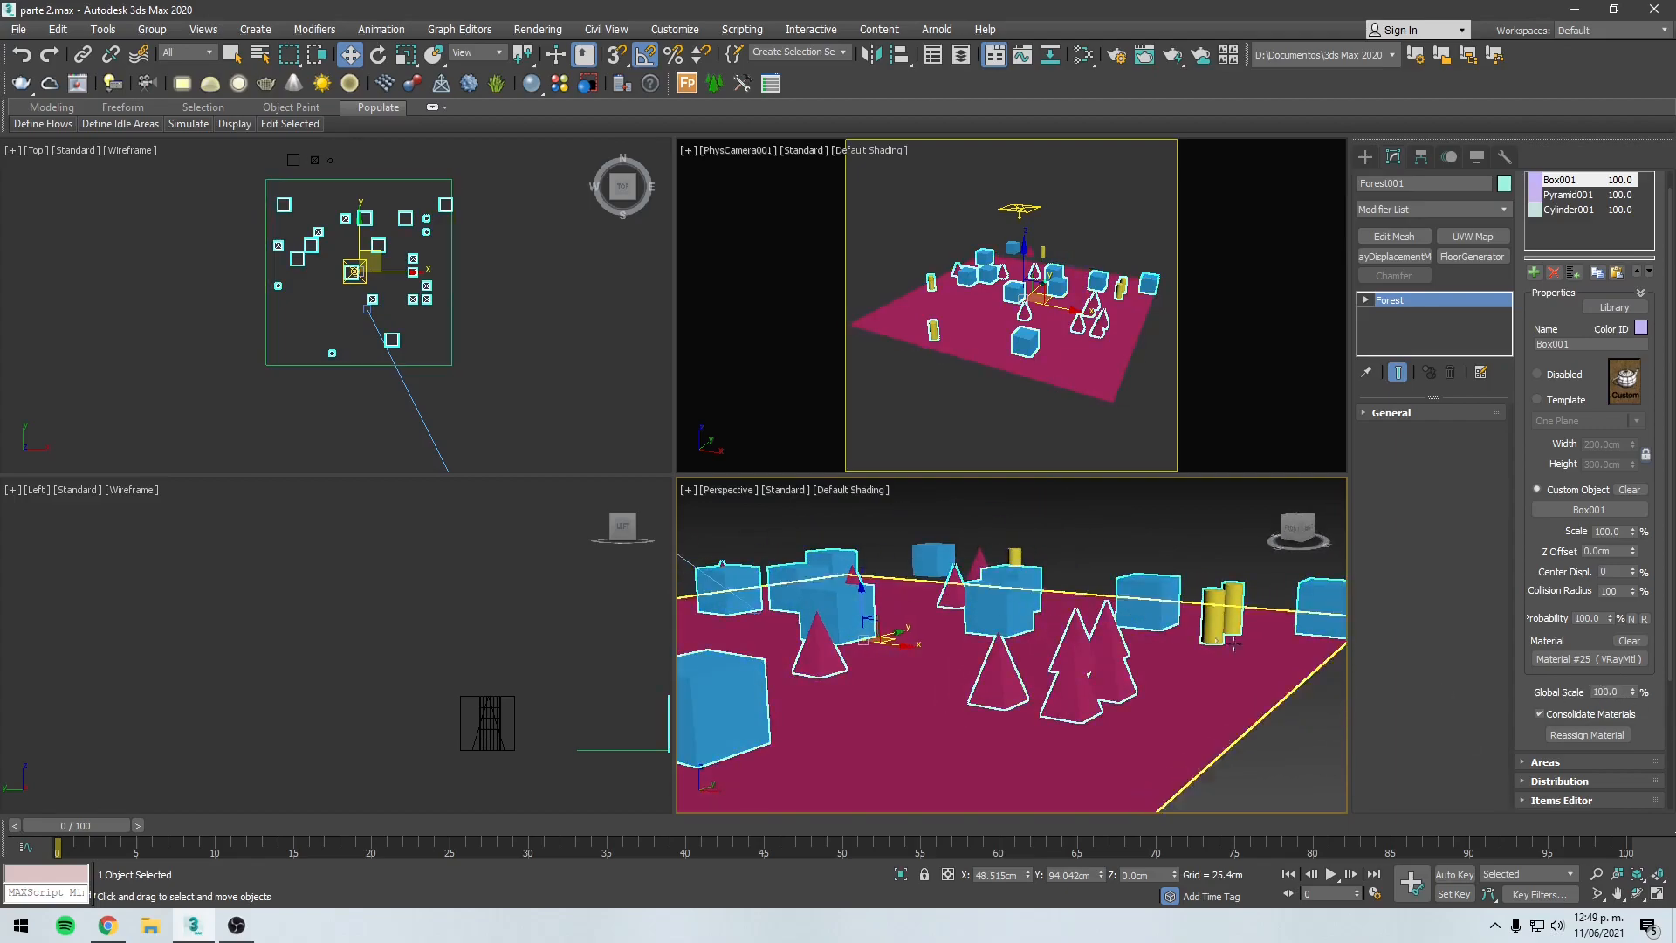
type("2")
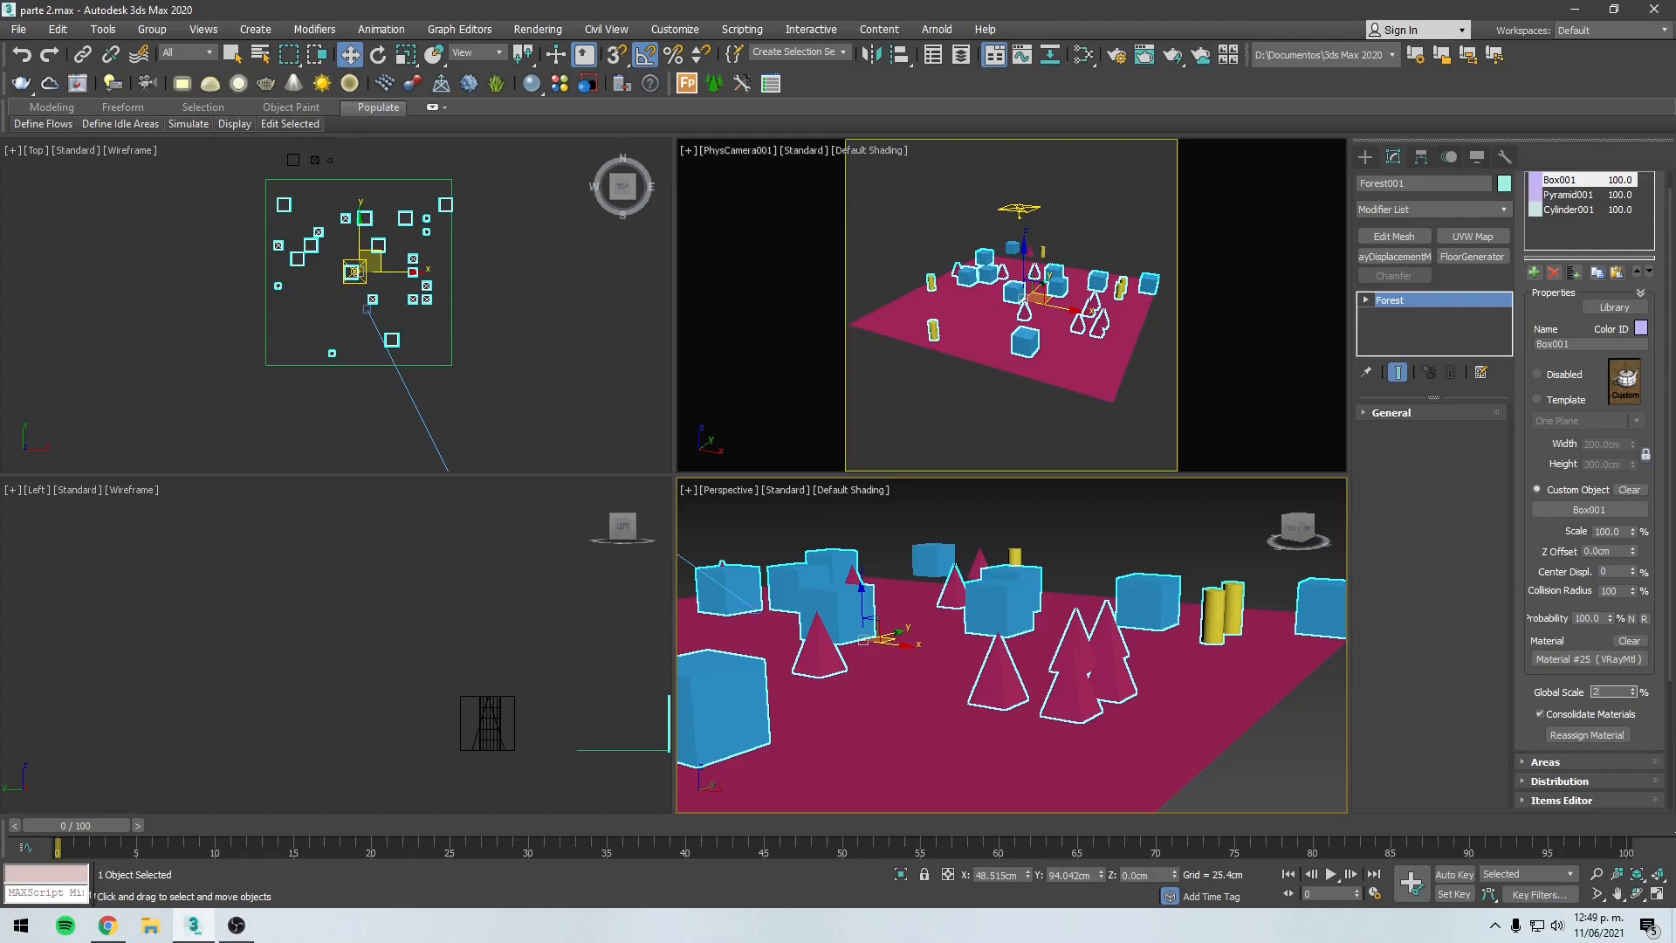
type("0")
key("Return")
middle_click_drag(1028, 672, 1083, 622, "alt")
type("100")
key("Return")
Step: Try global scales of 120% and 200% for the scattered items and reset the value to 100%
middle_click_drag(1101, 604, 1035, 667, "alt")
type("120")
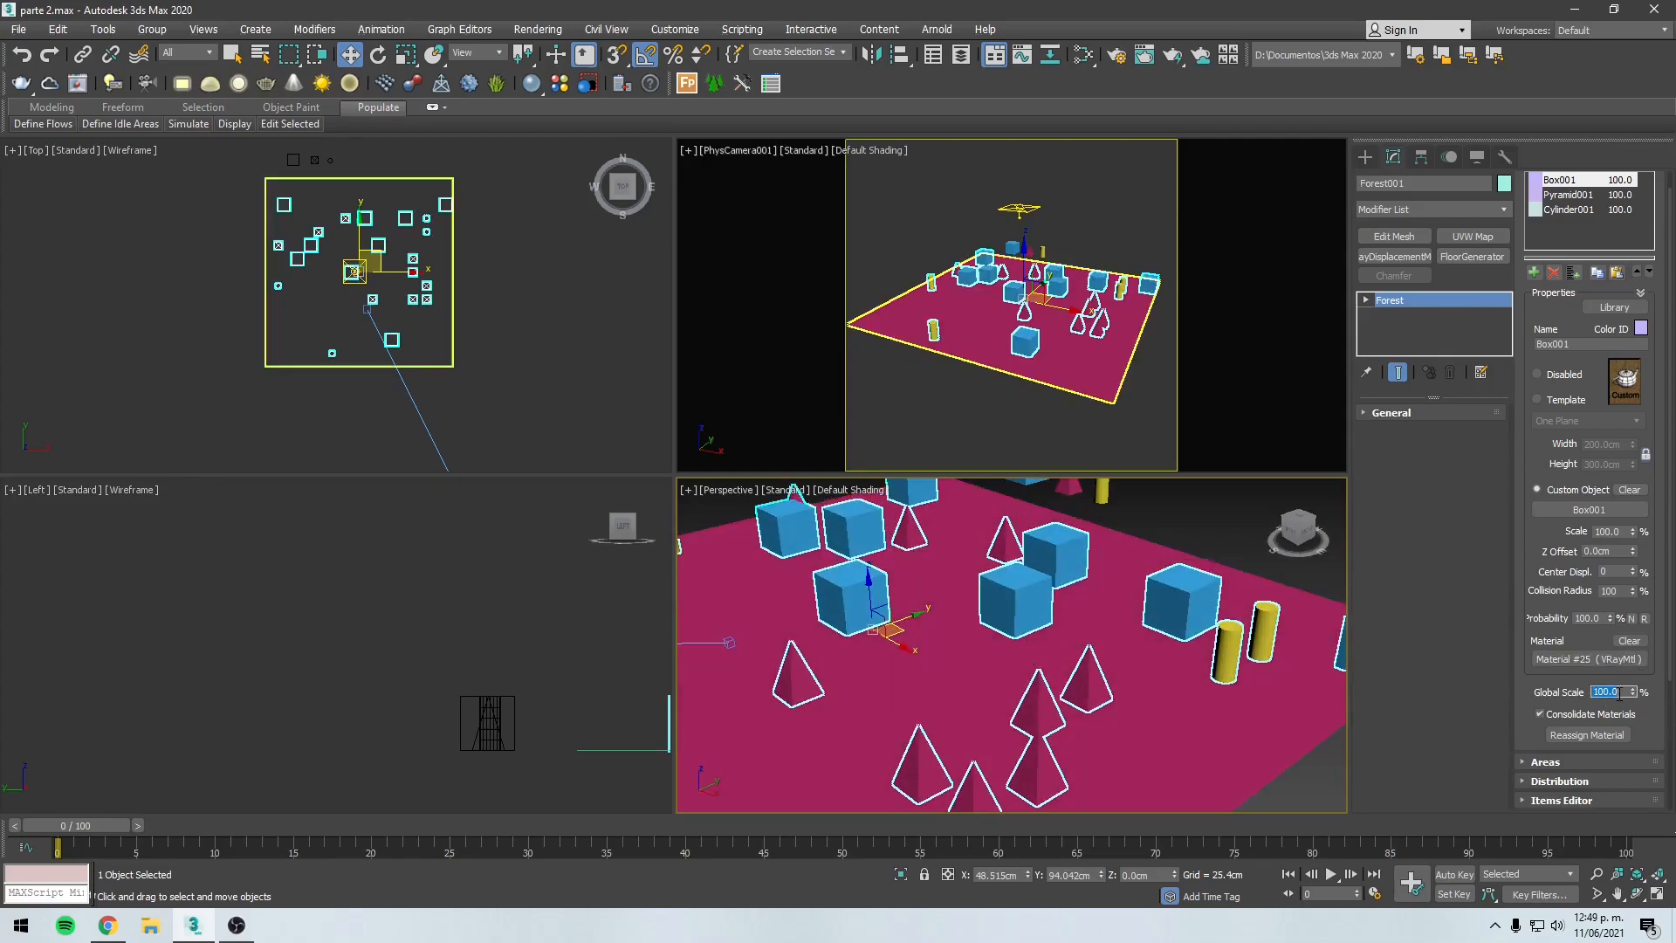
key("Return")
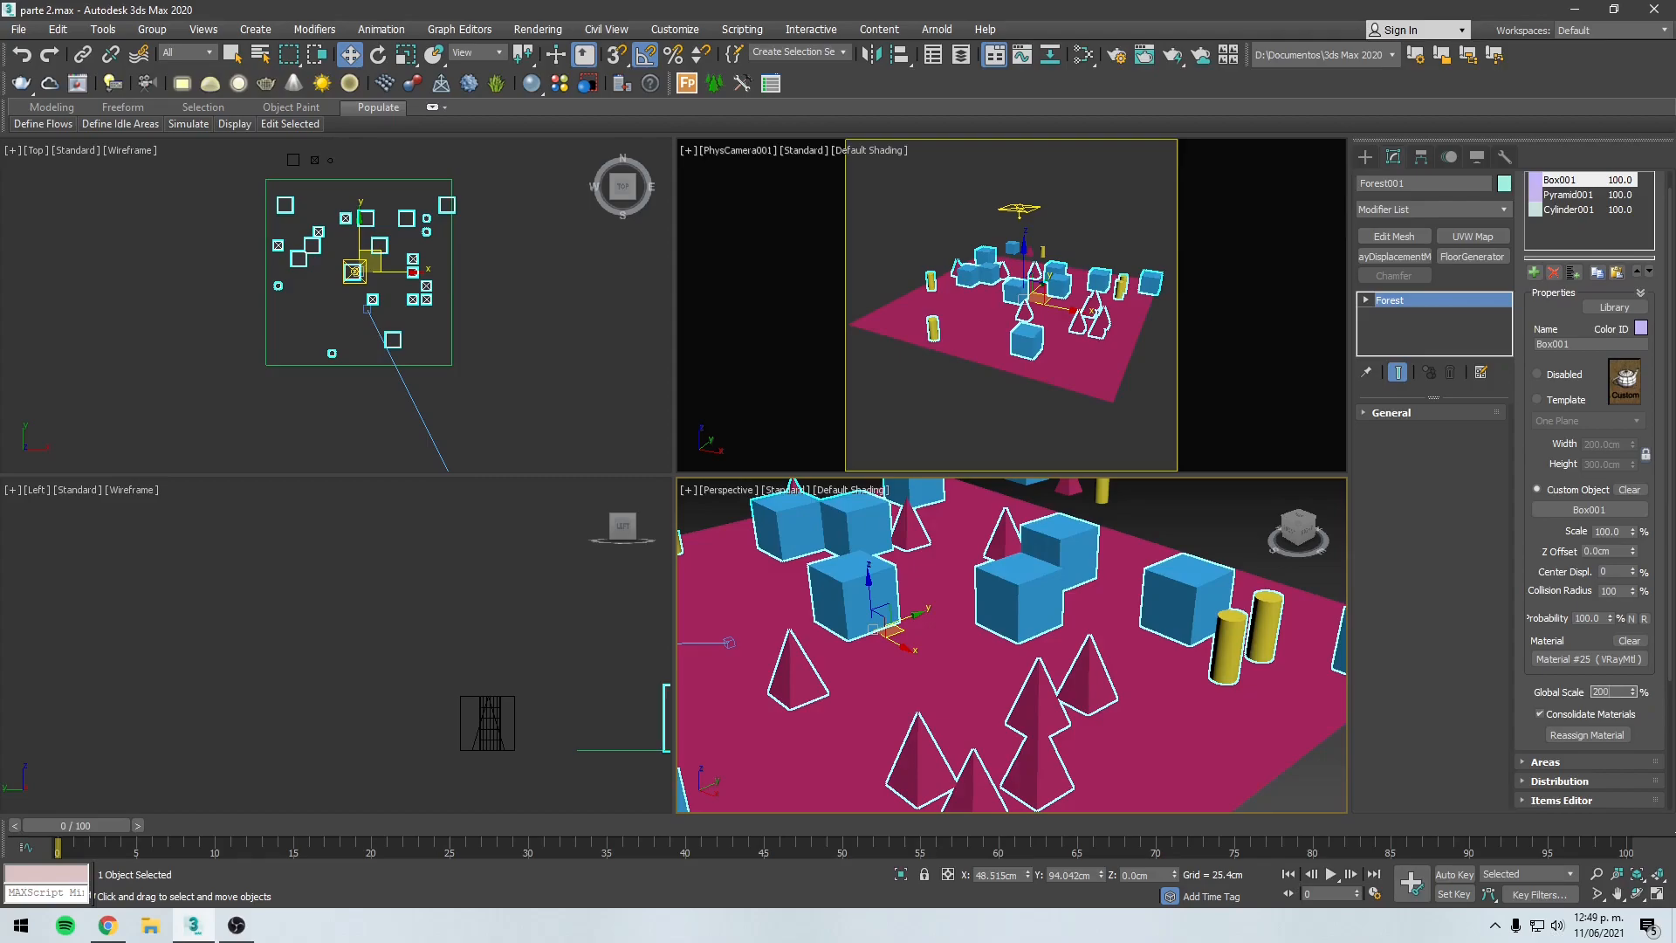
type("200")
key("Return")
middle_click_drag(1048, 669, 1070, 614, "alt")
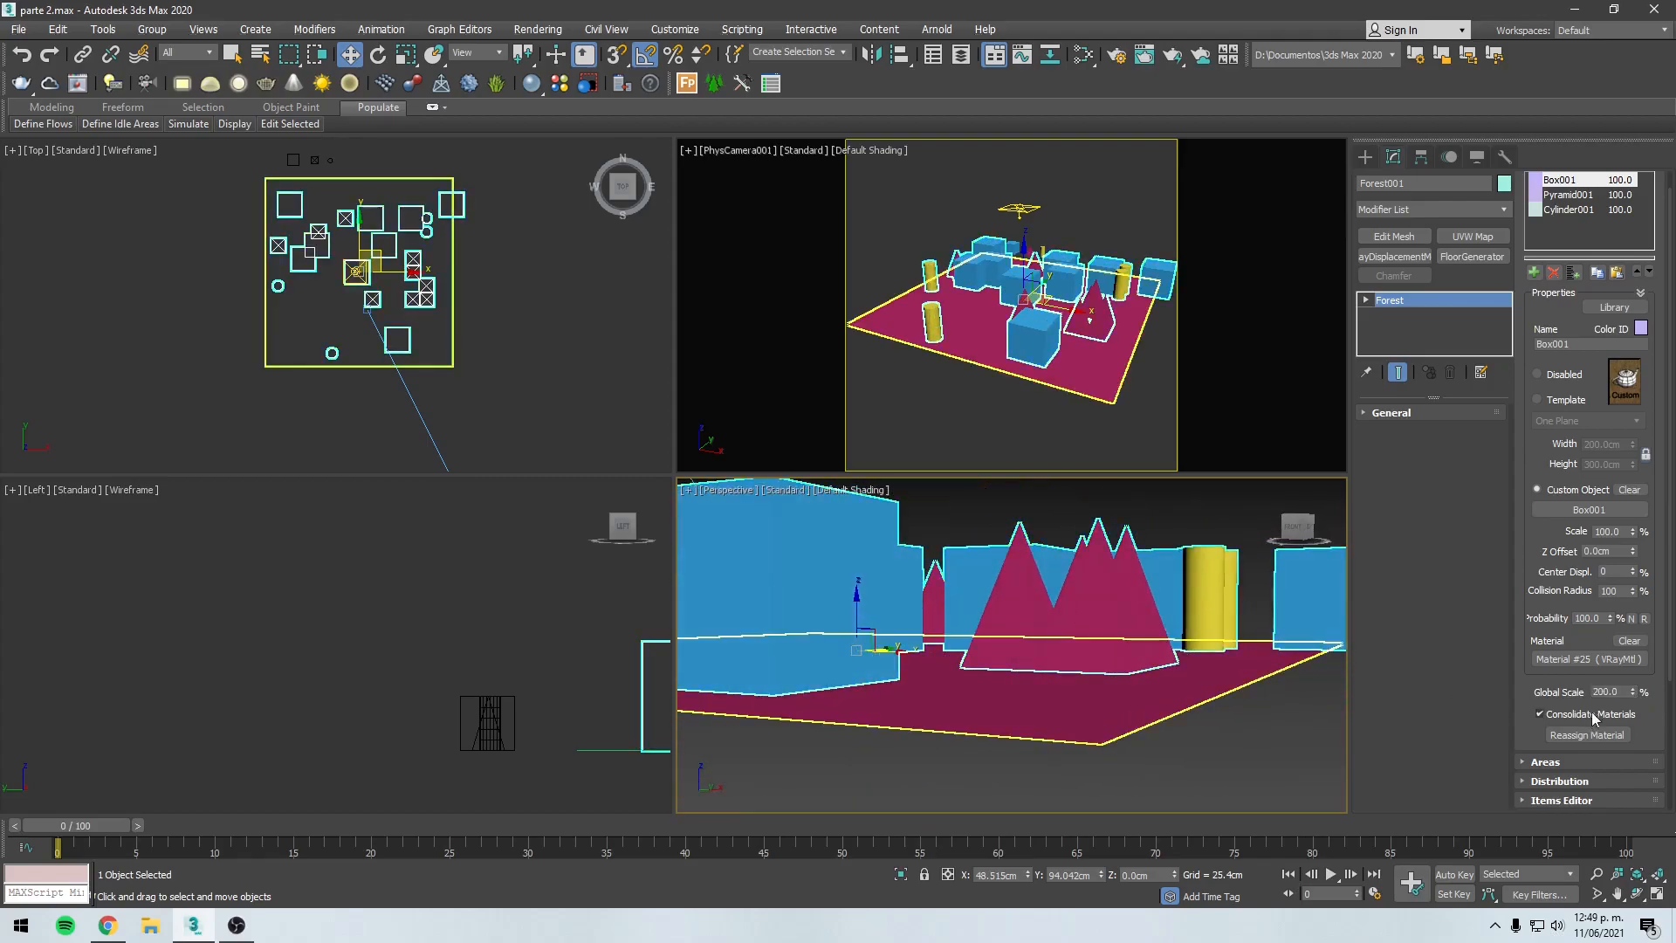
type("1")
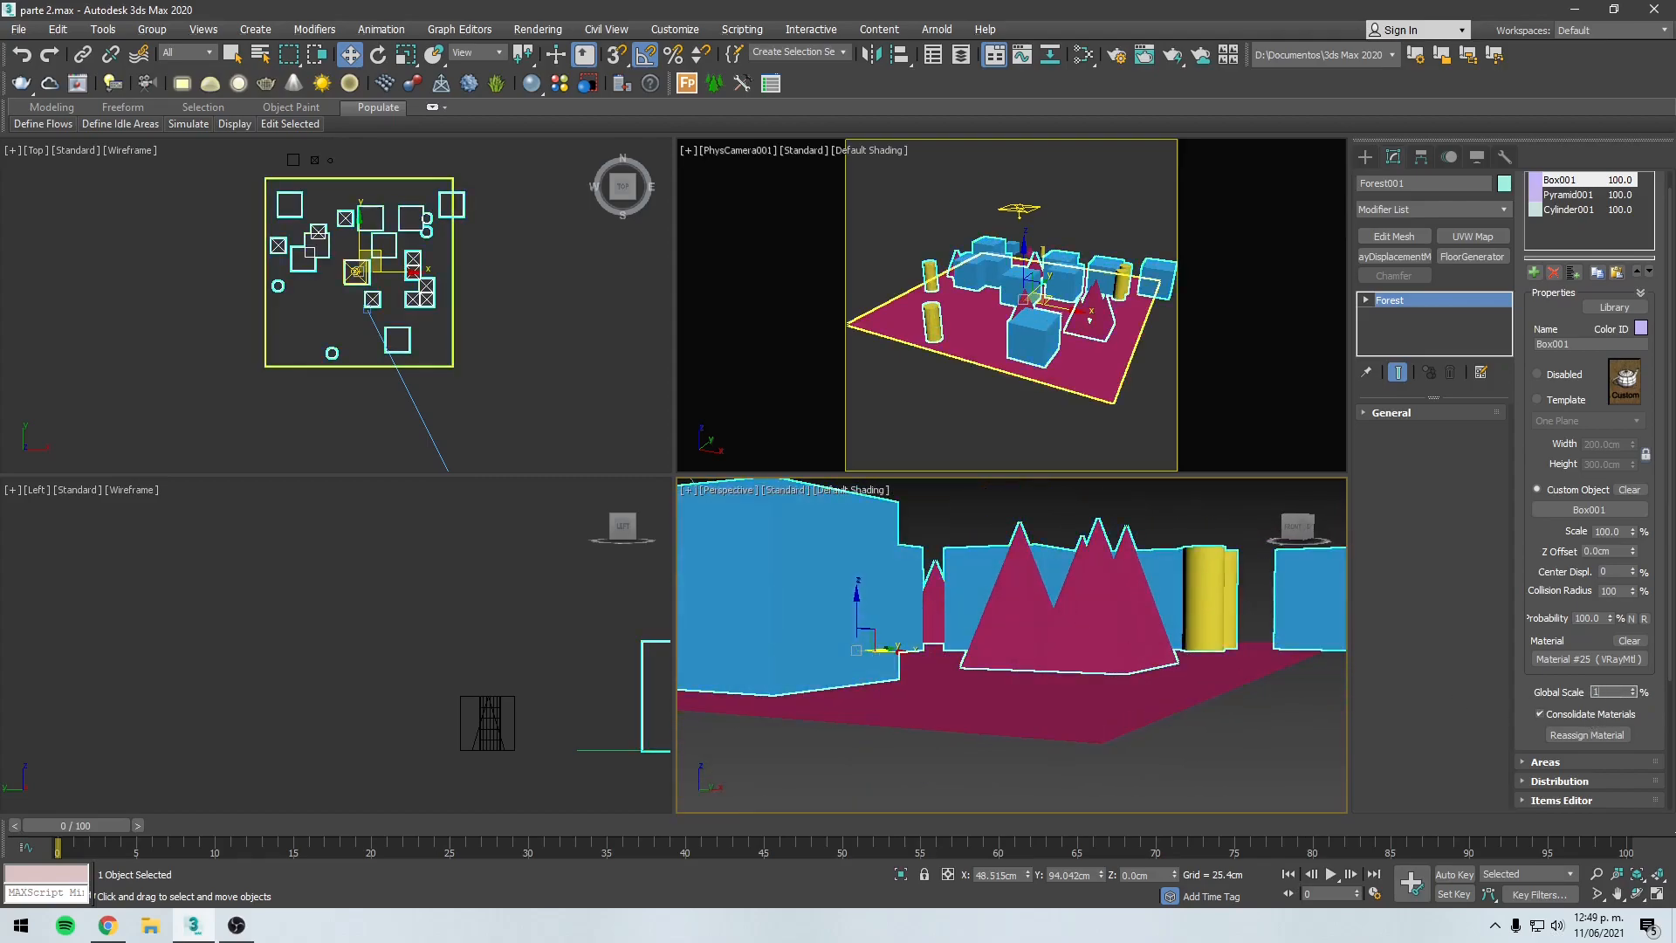
type("00")
key("Return")
Step: Collapse the forest object's Geometry settings
middle_click_drag(1048, 611, 991, 724, "alt")
left_click_drag(1527, 688, 1528, 738)
left_click(1554, 181)
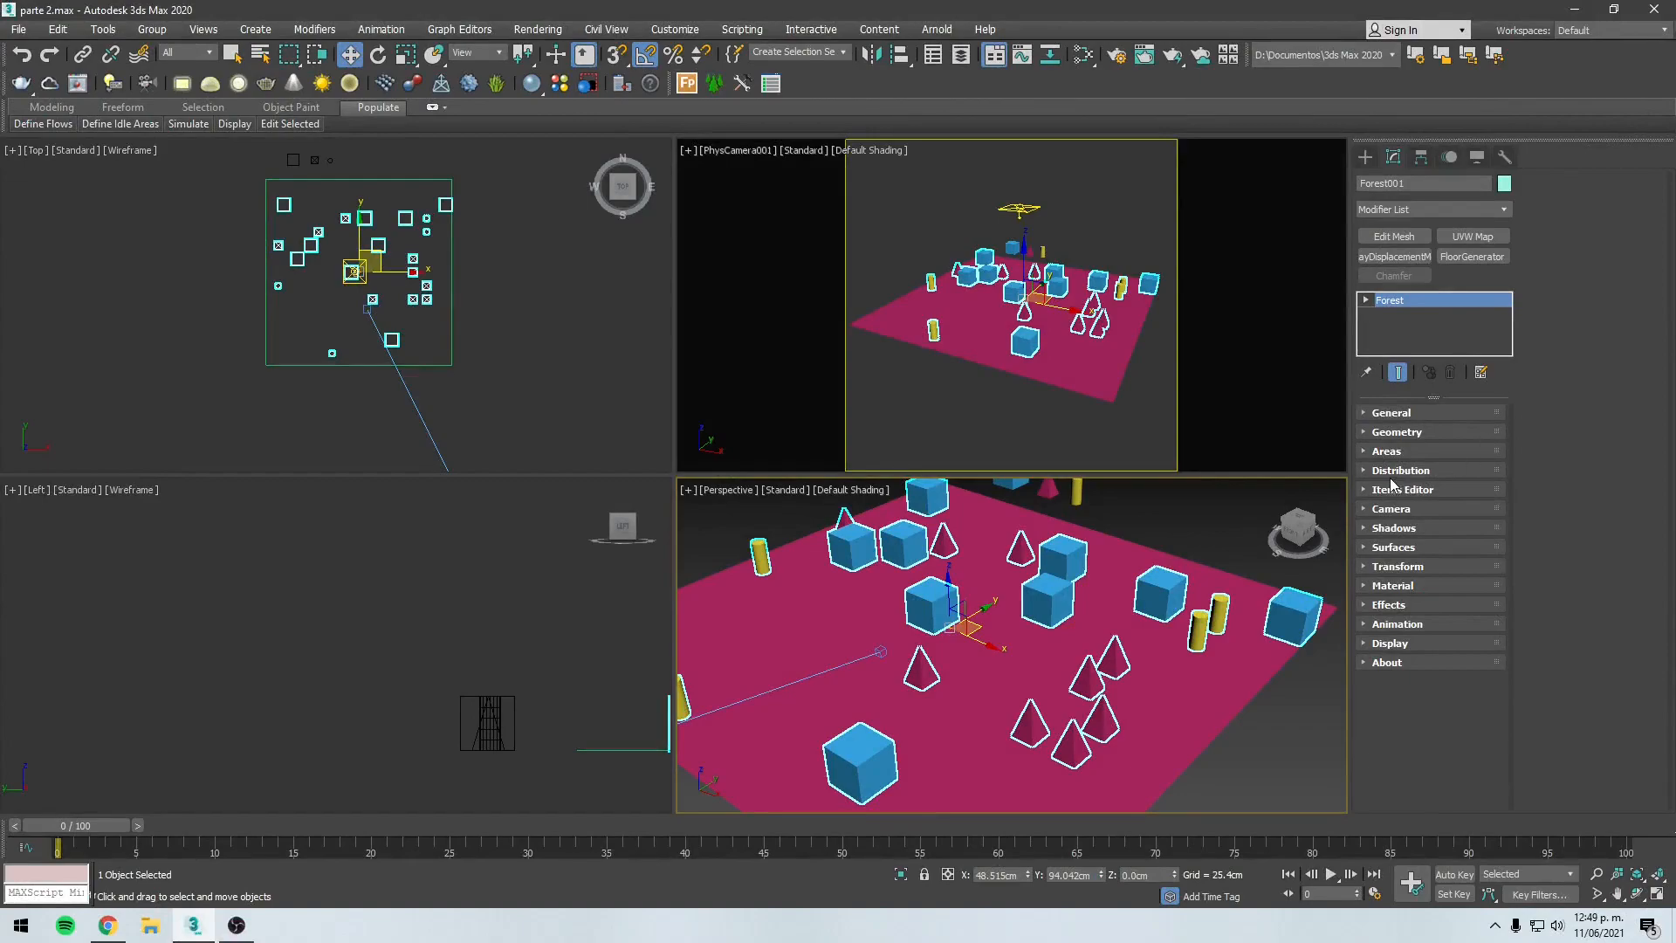
Step: Set the forest's distribution map to Full in the Distribution settings and view the filled plane
left_click(1389, 472)
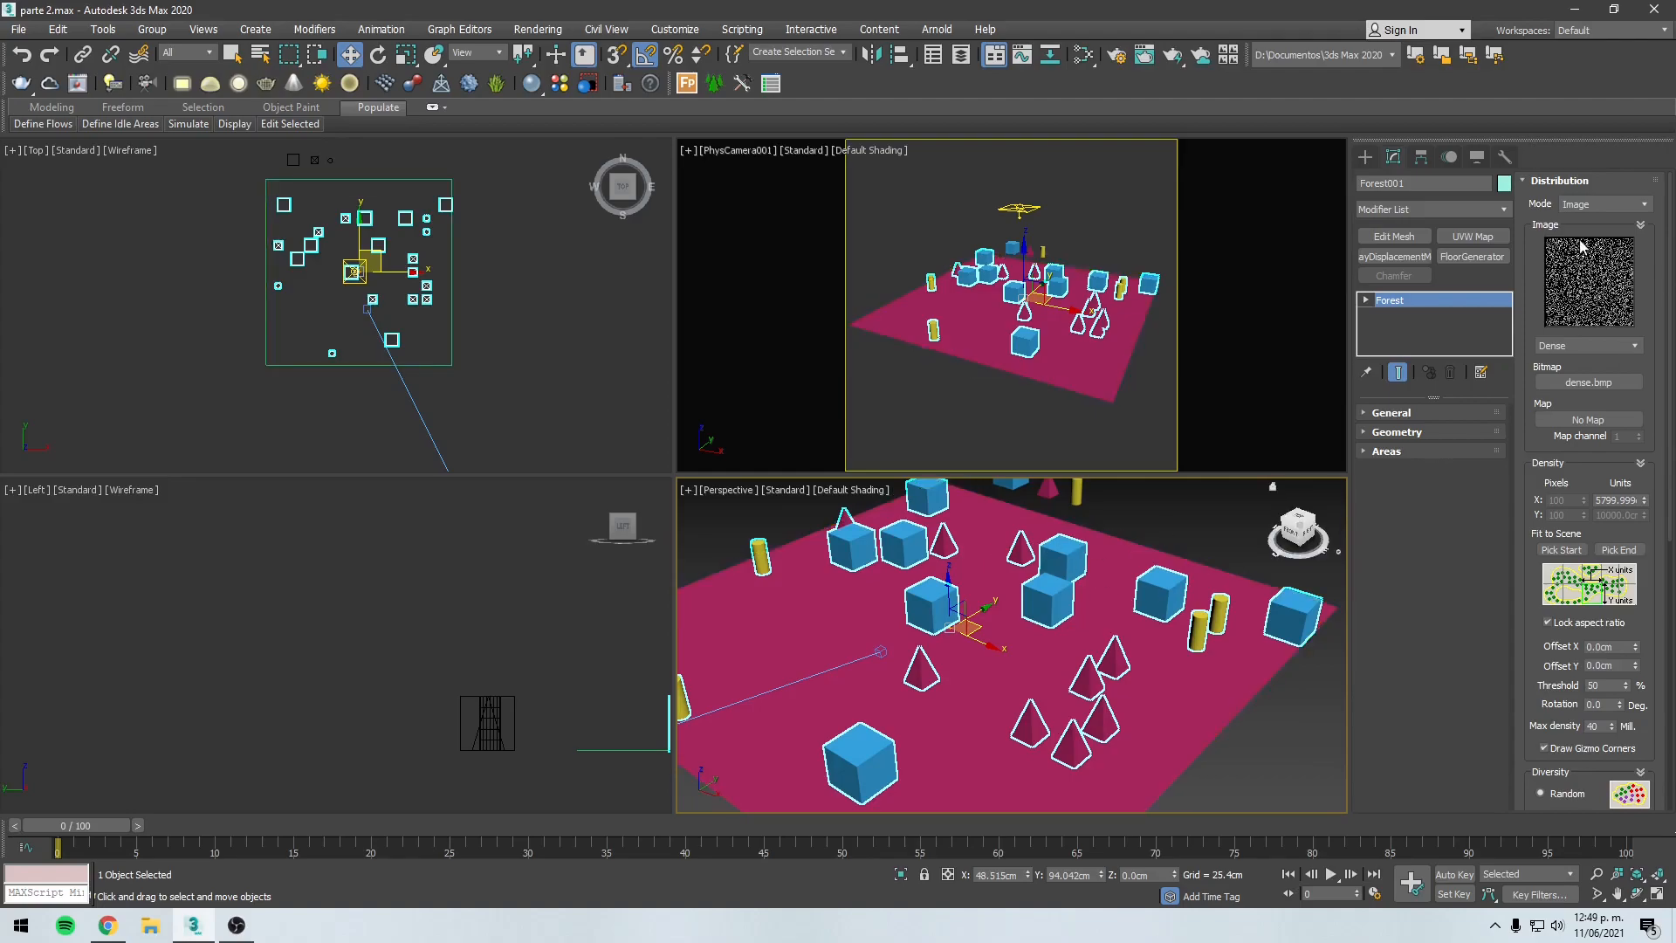
left_click(1612, 345)
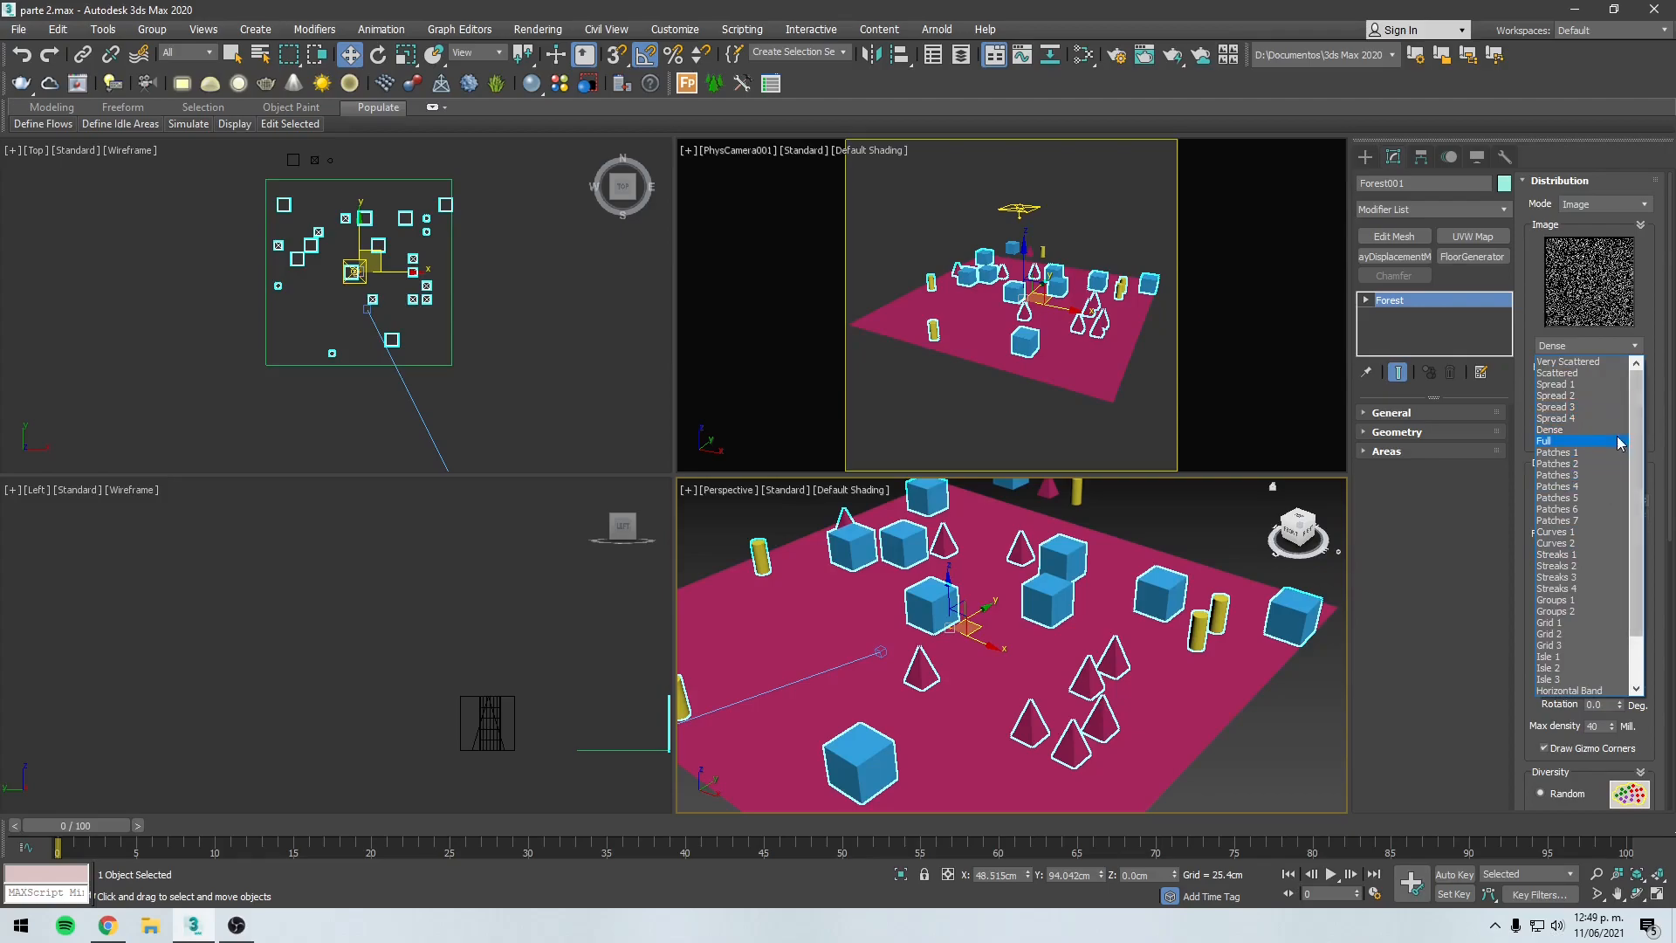
left_click(1558, 442)
middle_click_drag(1080, 571, 1140, 655, "alt")
middle_click_drag(1015, 562, 976, 501, "alt")
middle_click_drag(982, 694, 1061, 576, "alt")
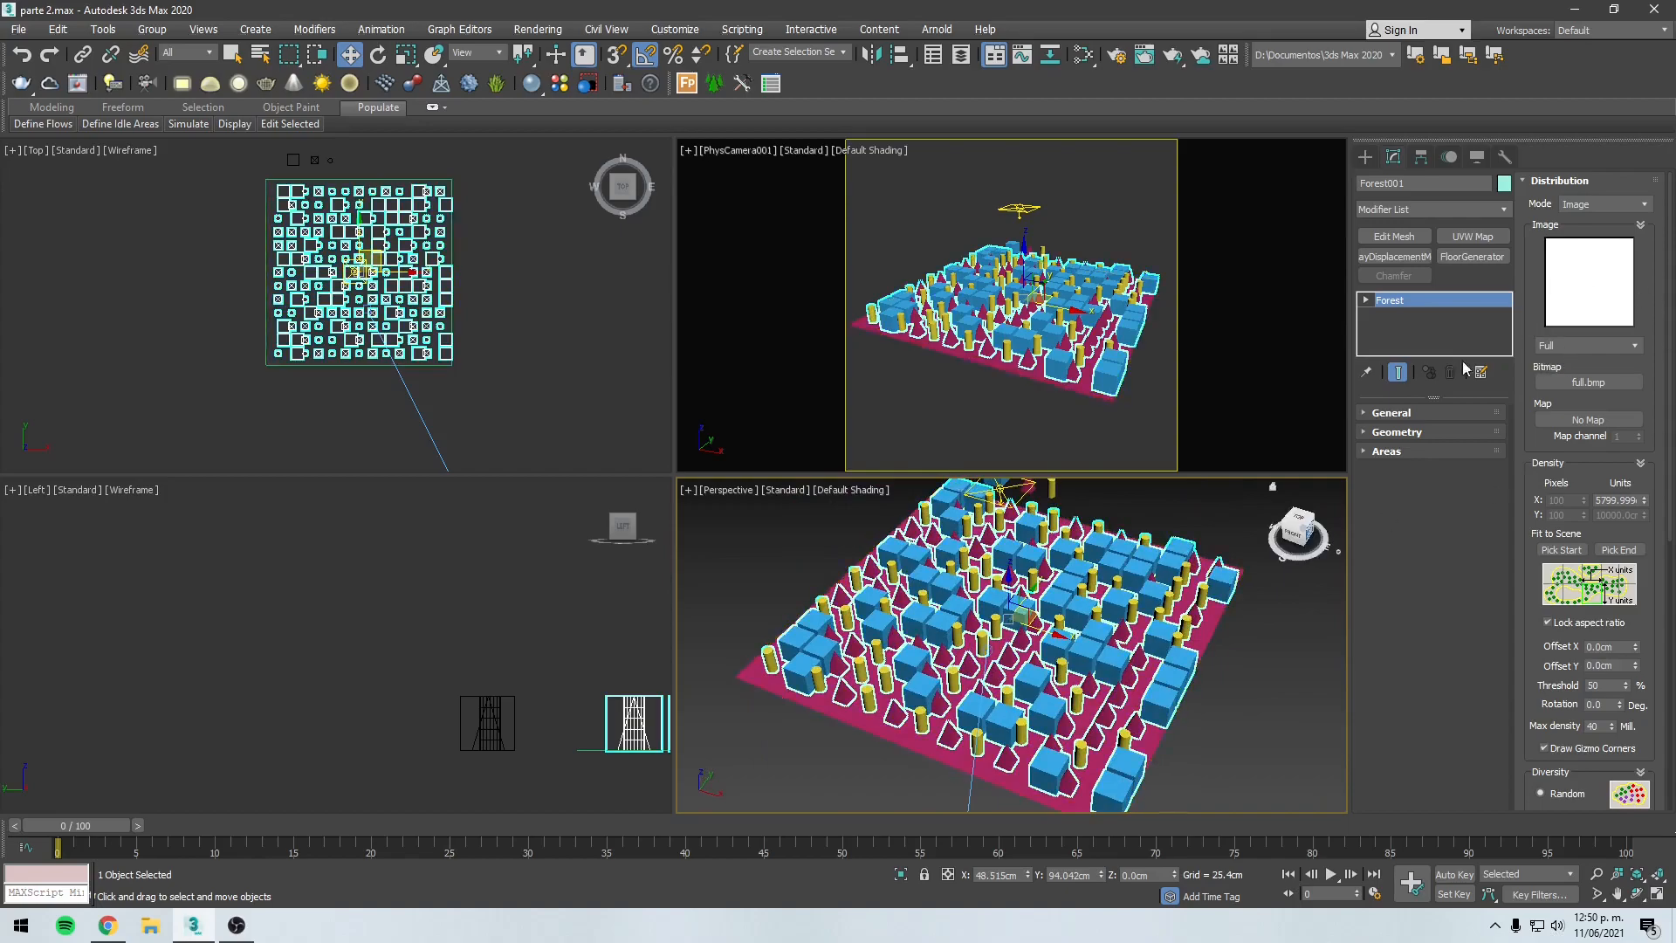
Step: Review the available distribution maps while keeping Full, and examine the scattered items up close and from a distance
left_click(1582, 346)
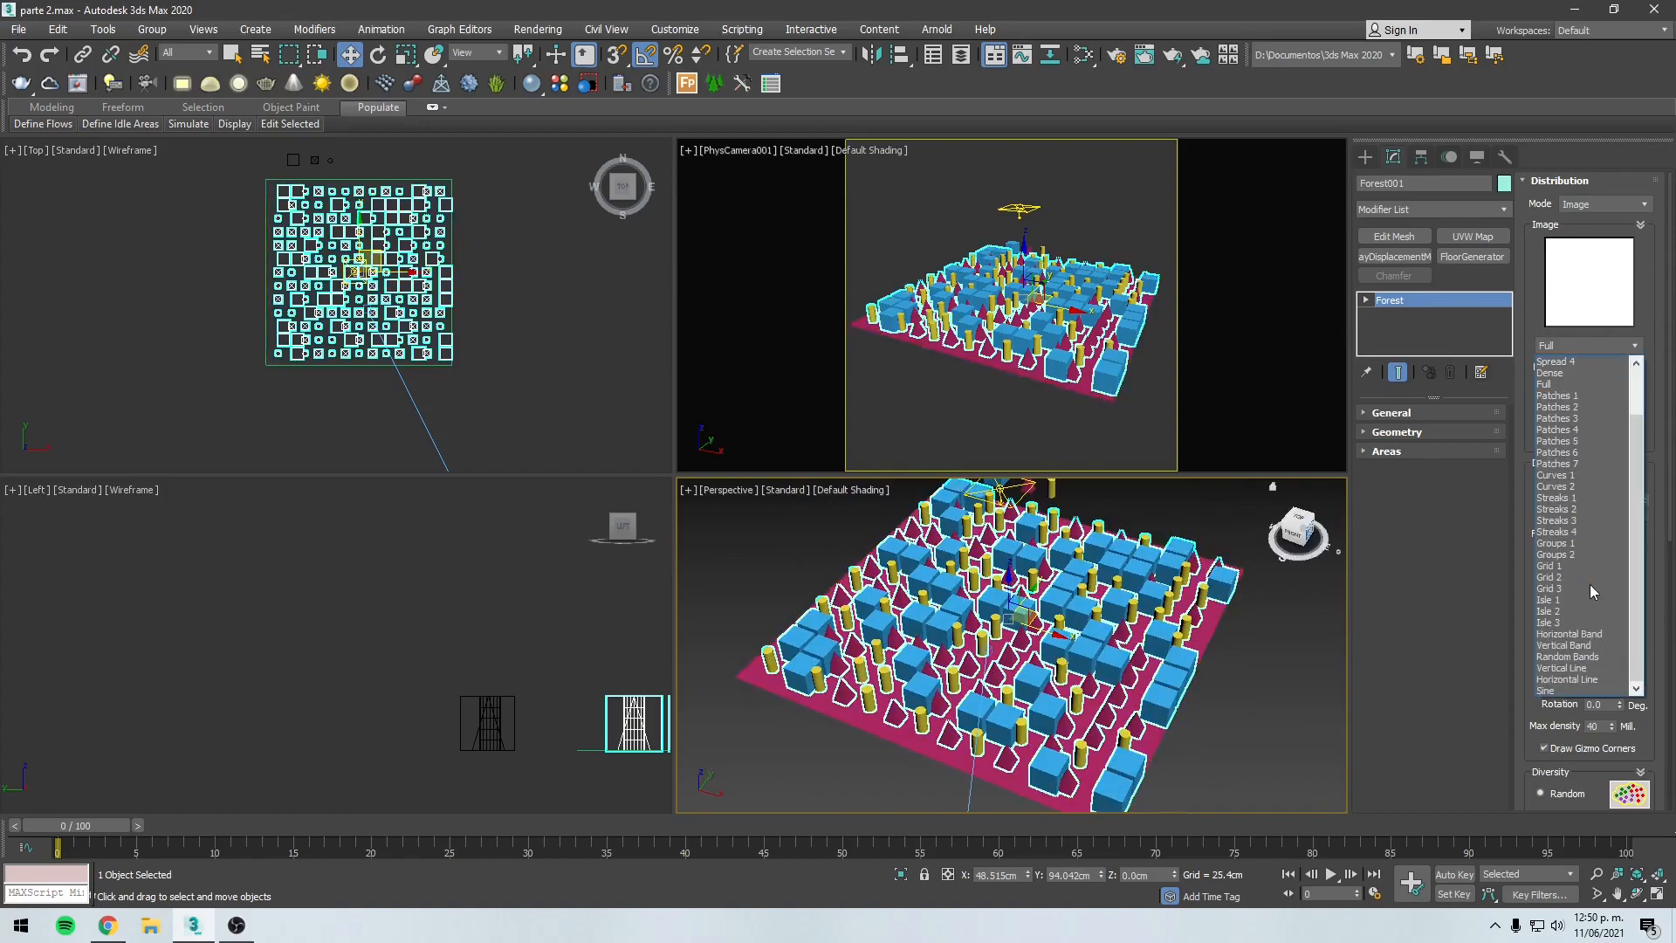
left_click(1557, 348)
middle_click_drag(1013, 678, 1010, 621, "alt")
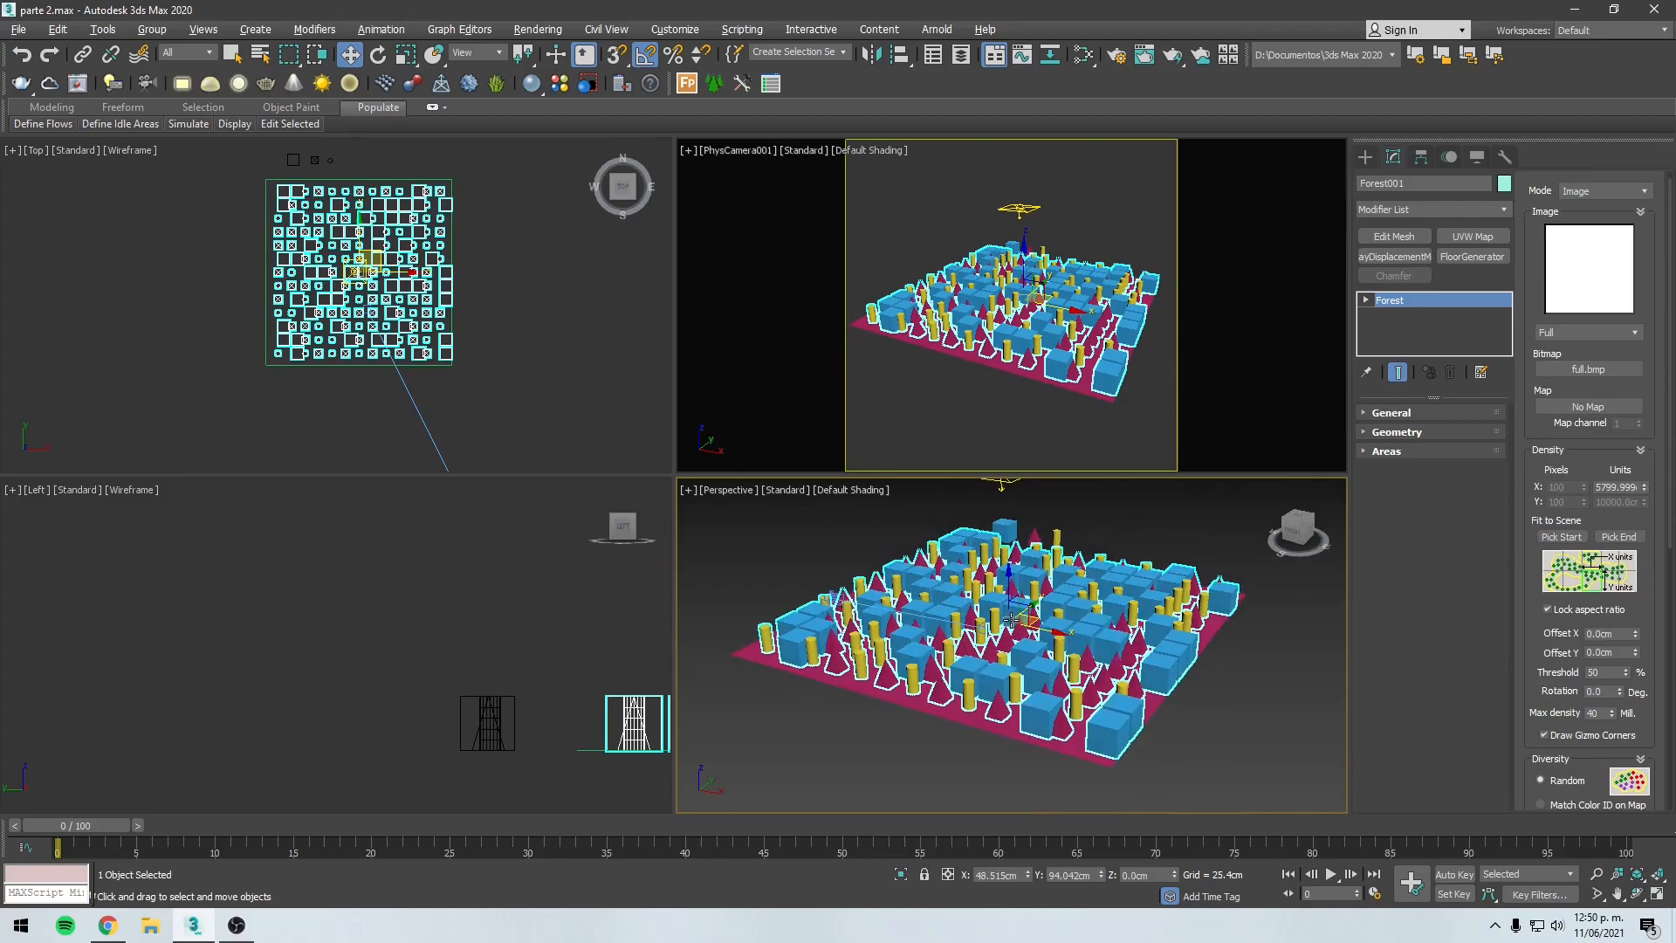
middle_click_drag(1146, 620, 1100, 623, "alt")
scroll(1031, 622, "up", 5)
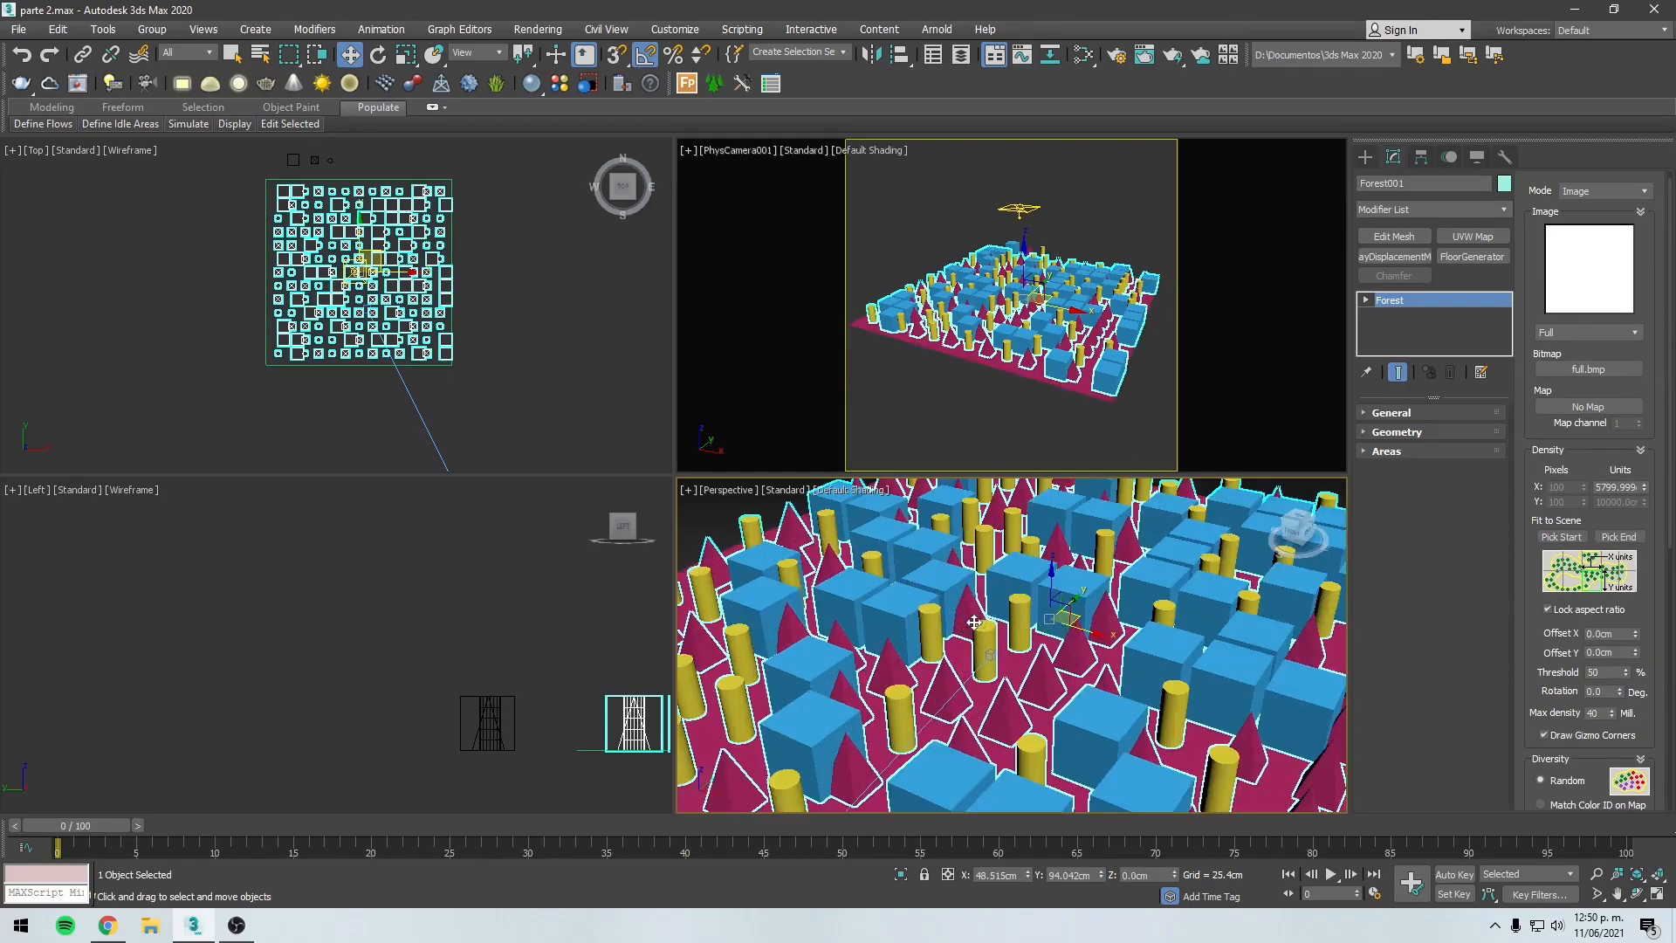
scroll(973, 622, "down", 5)
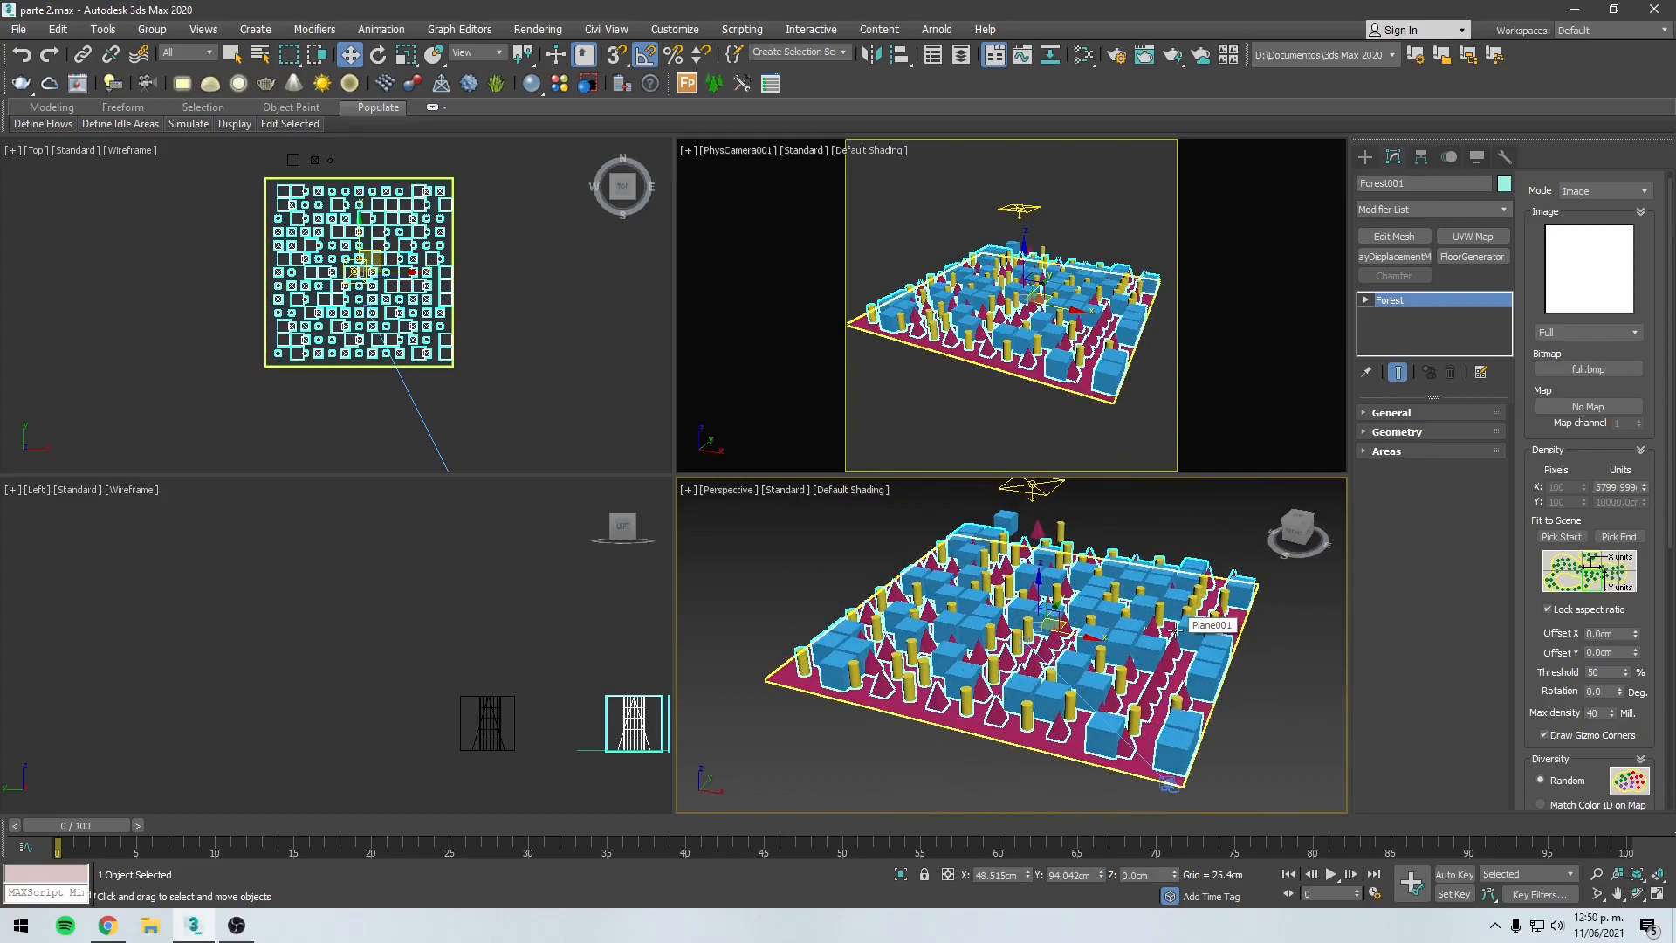
scroll(1047, 611, "up", 3)
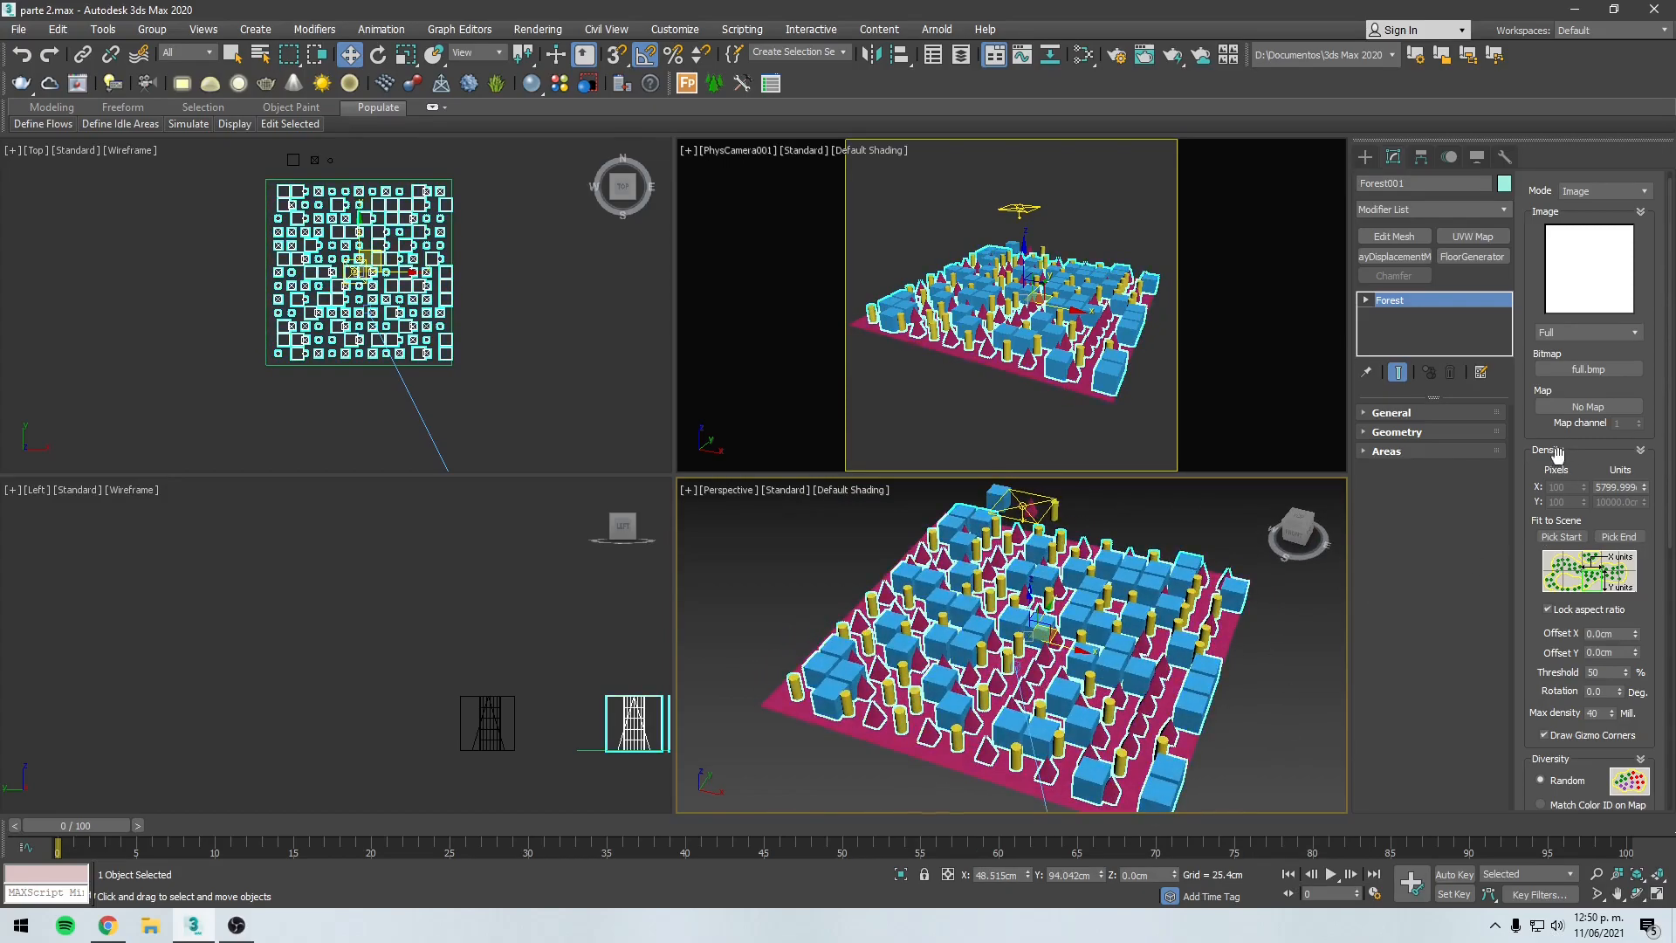
Step: Reduce the distribution's density X units to about 5198 cm
left_click_drag(1558, 453, 1562, 436)
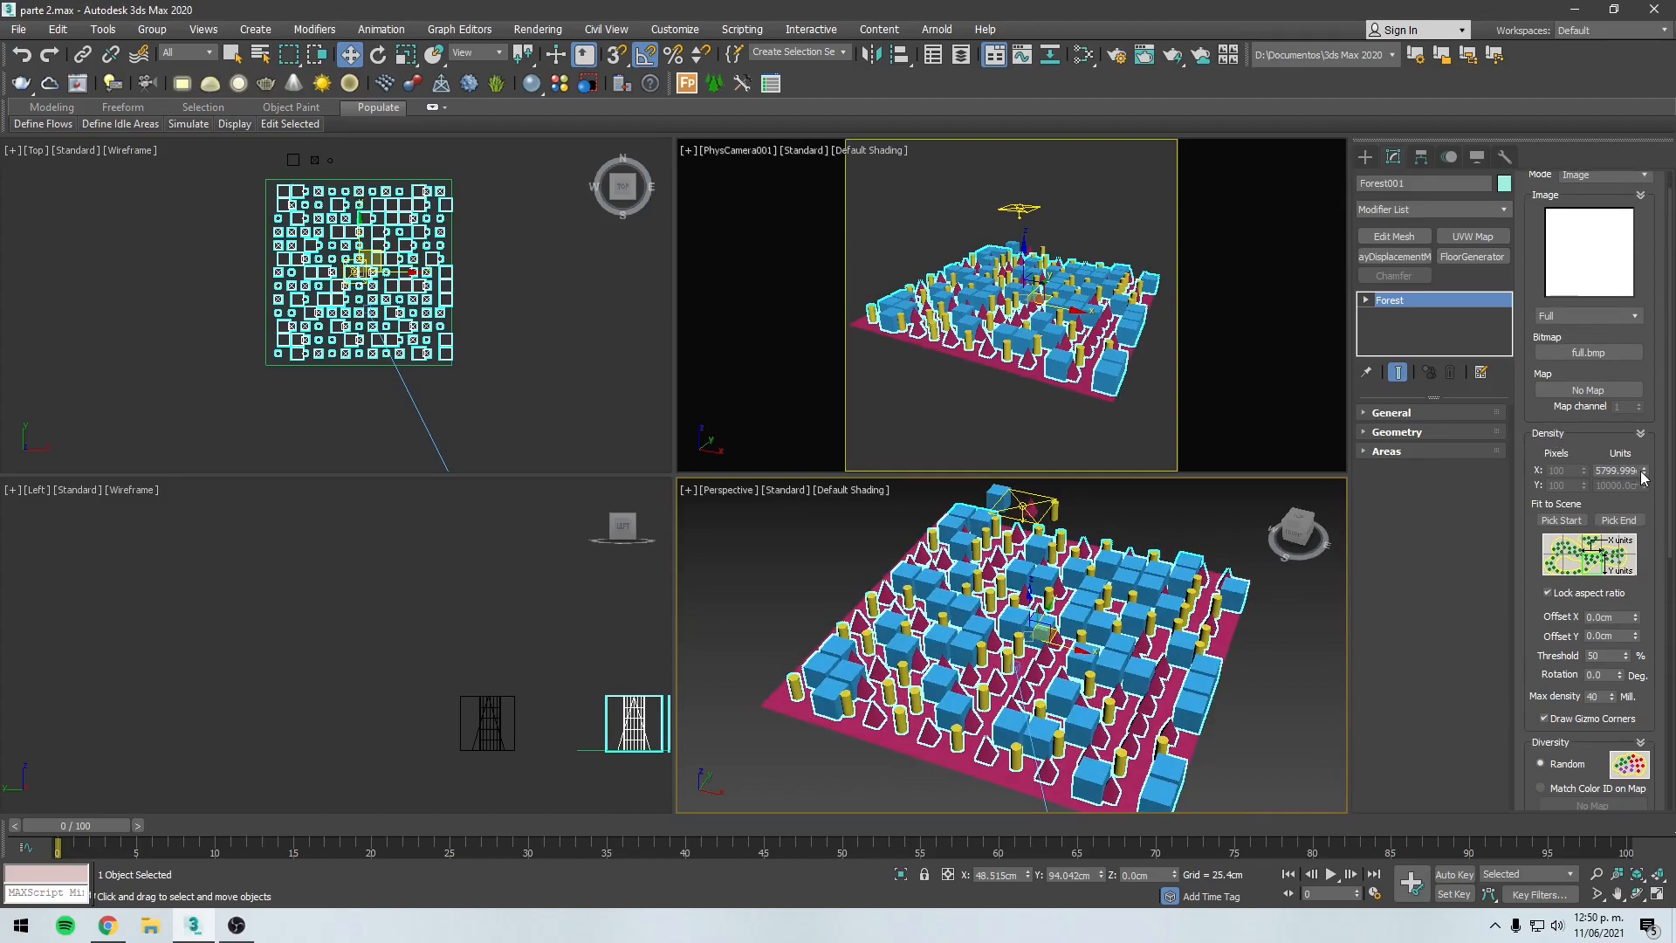
mouse_move(1646, 473)
left_mouse_down()
mouse_move(1659, 354)
mouse_move(1645, 539)
mouse_move(1634, 463)
left_mouse_up()
left_click_drag(1539, 638, 1563, 543)
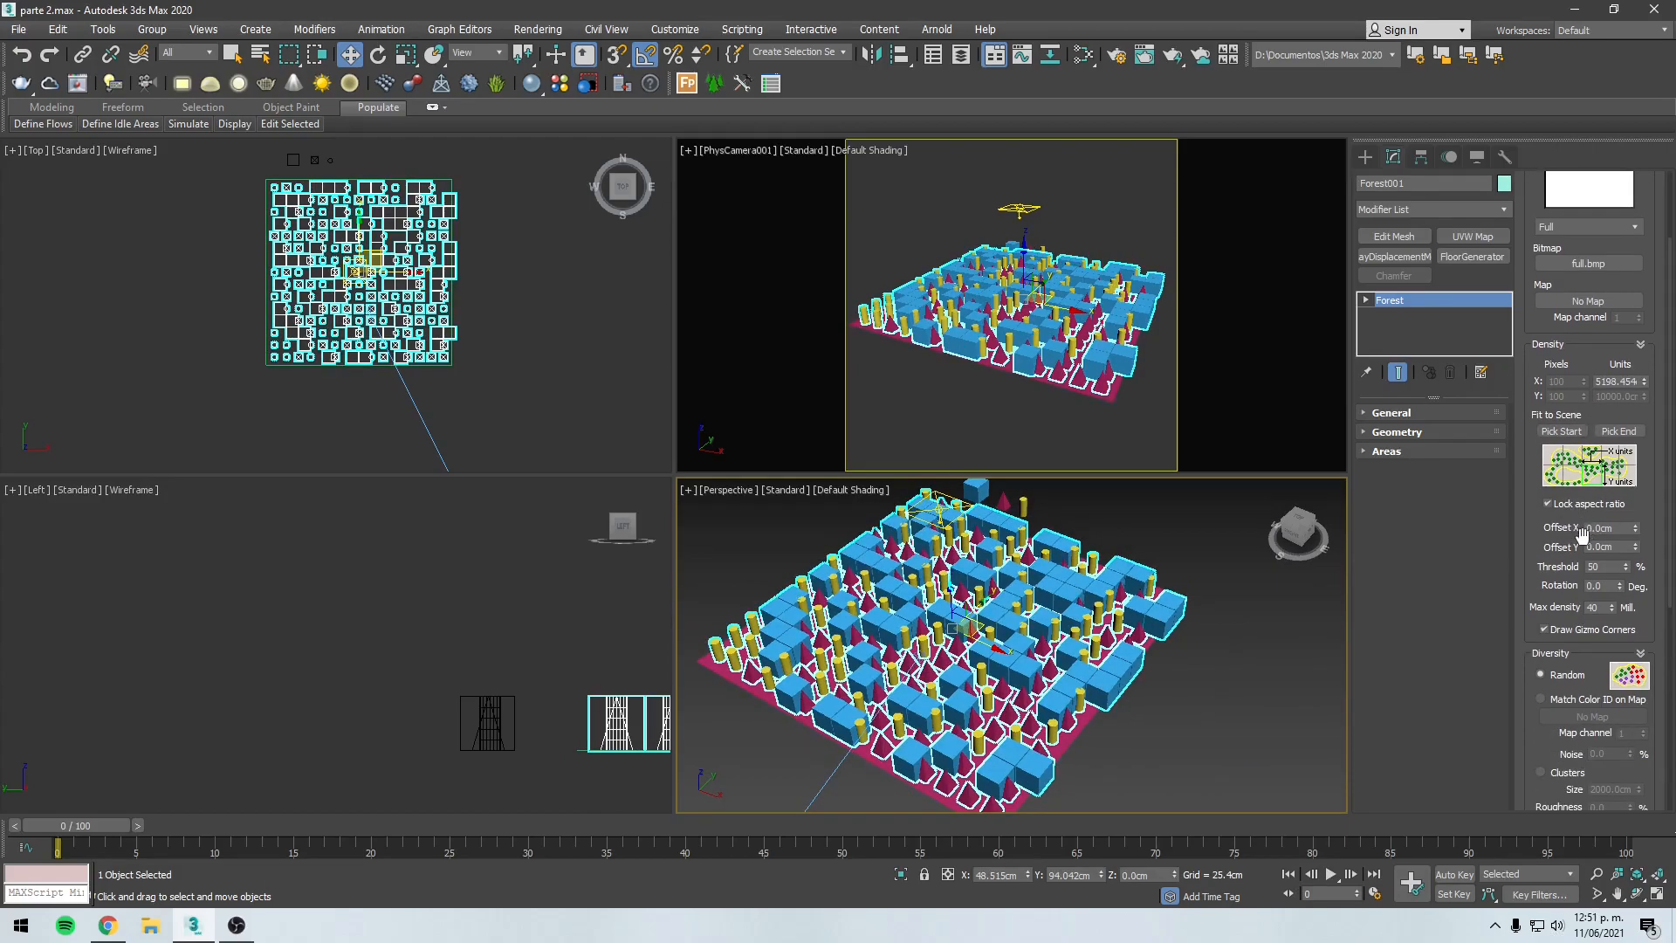
middle_click_drag(993, 615, 979, 610, "alt")
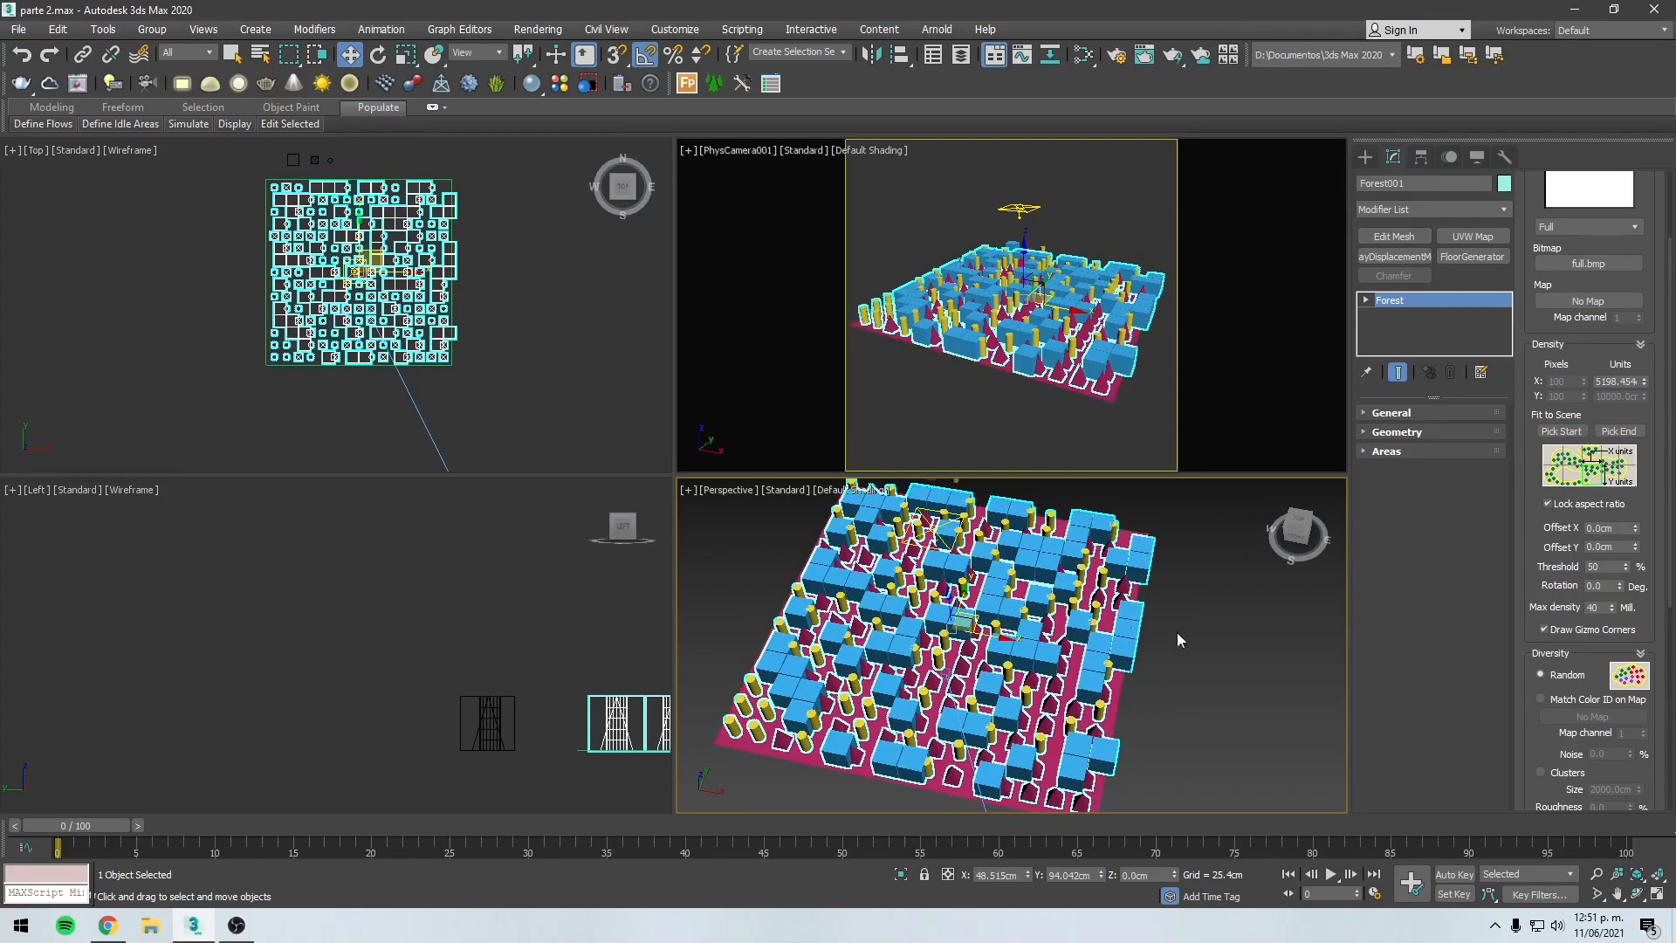
Step: Try distribution X offsets of 100 cm and about 1843 cm
left_click(1624, 529)
key("Return")
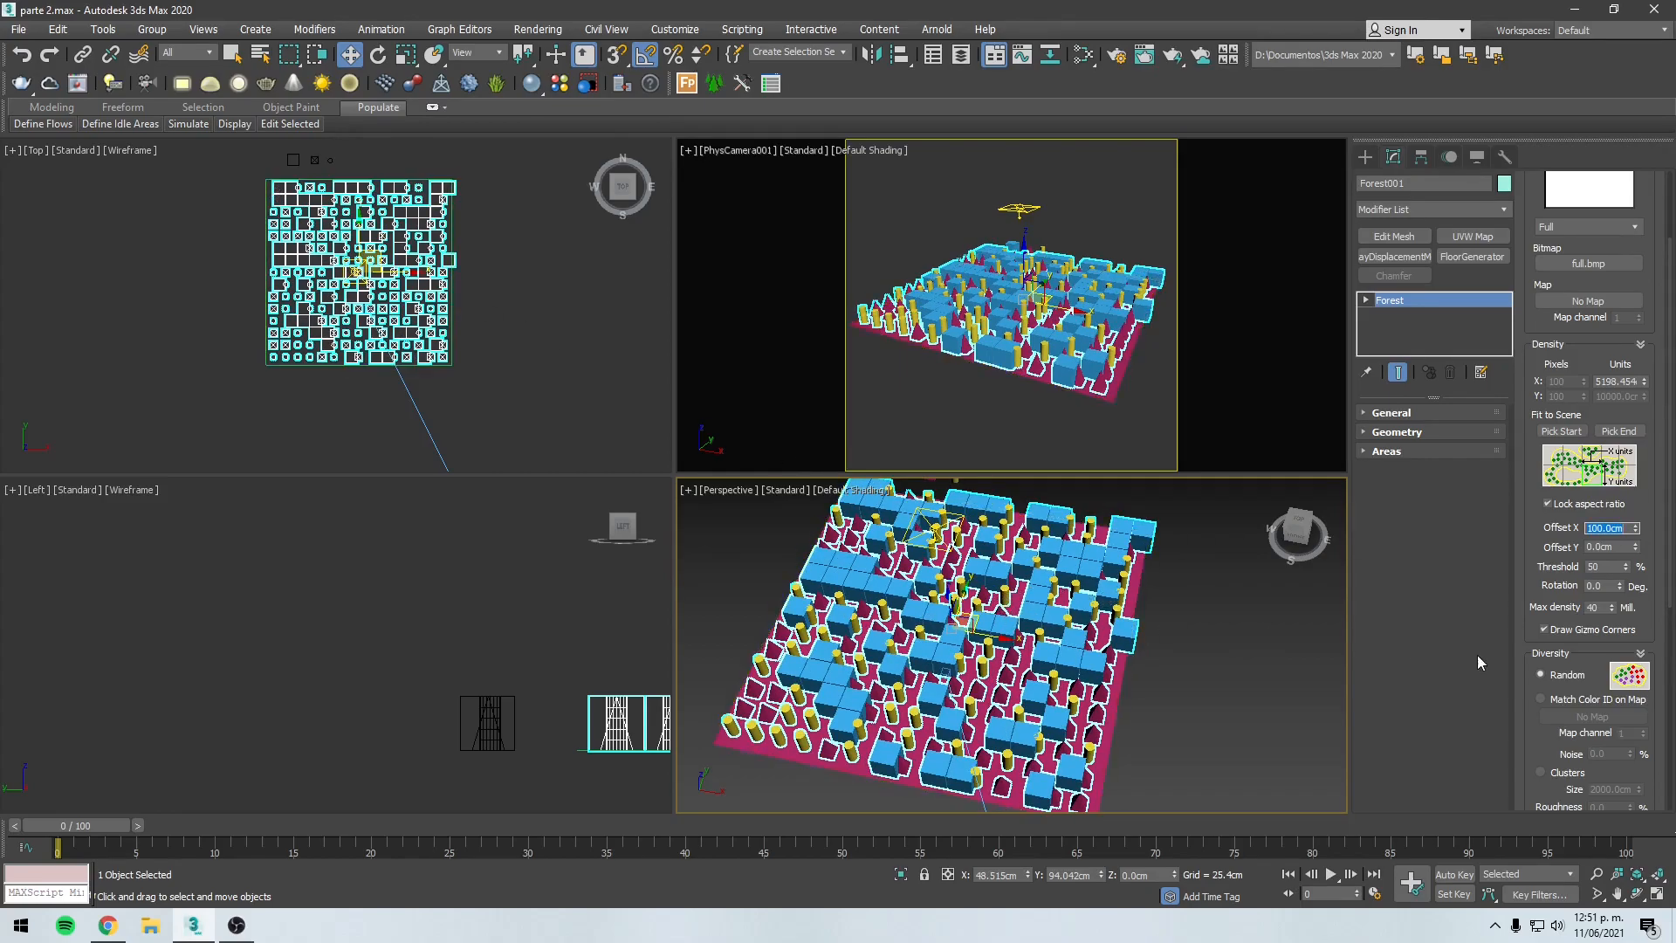
left_click_drag(1637, 530, 1638, 218)
left_click_drag(1667, 897, 143, 829)
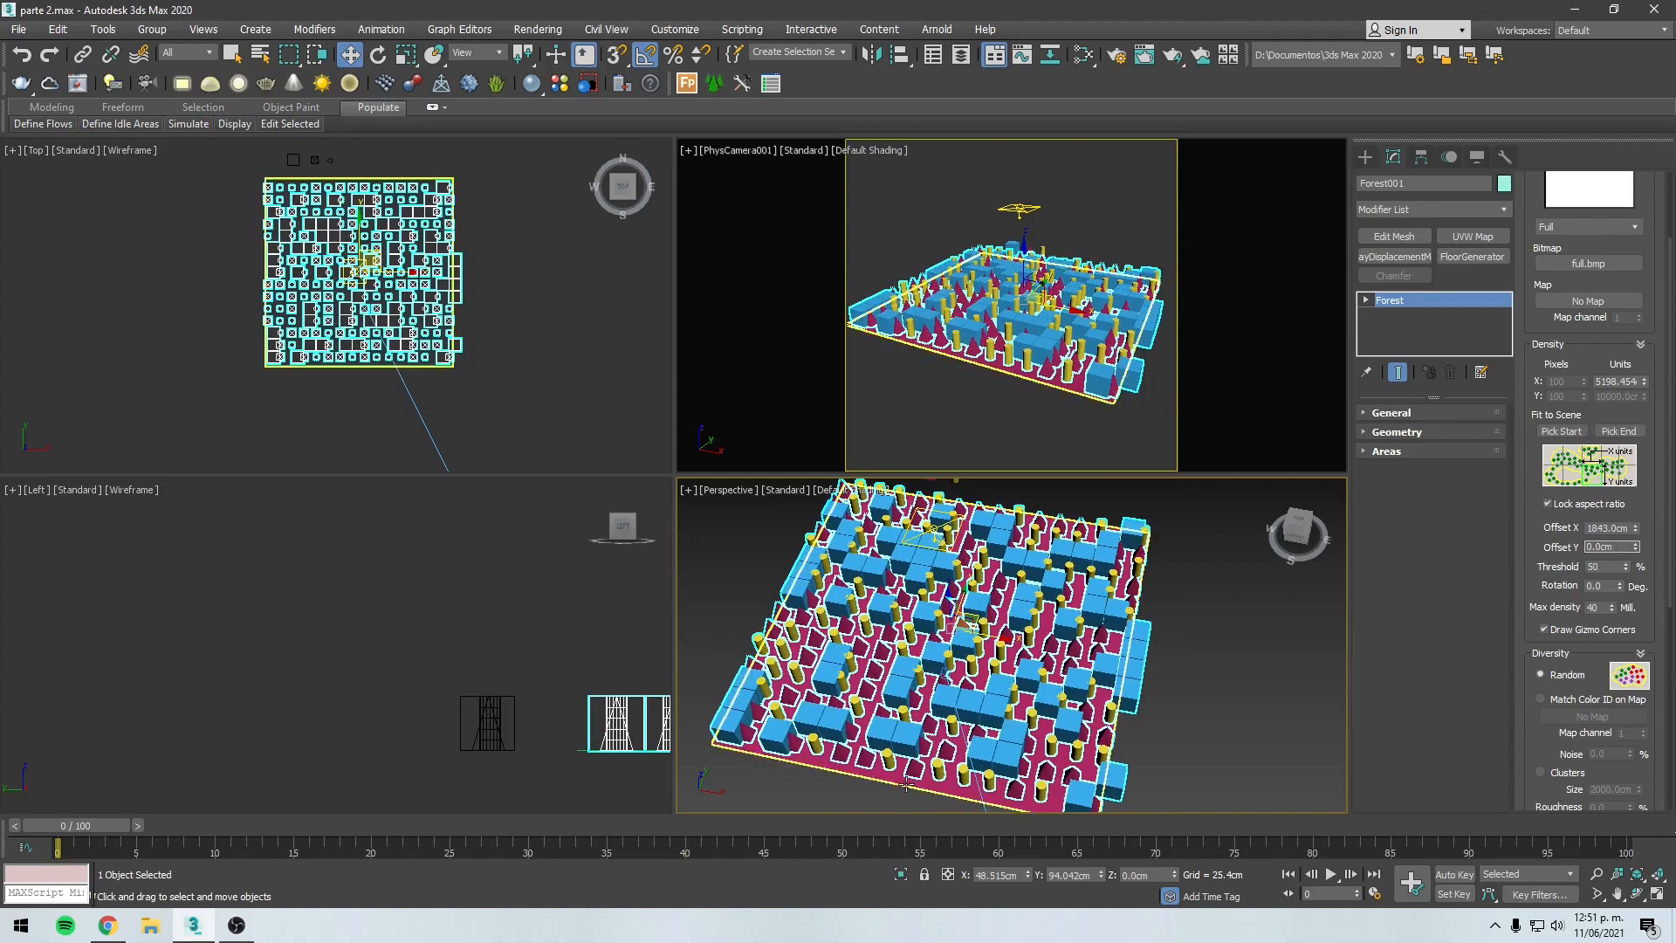
Step: Try a distribution Y offset of about 204 cm and reset both the X and Y offsets to 0
left_click_drag(1639, 550, 1671, 736)
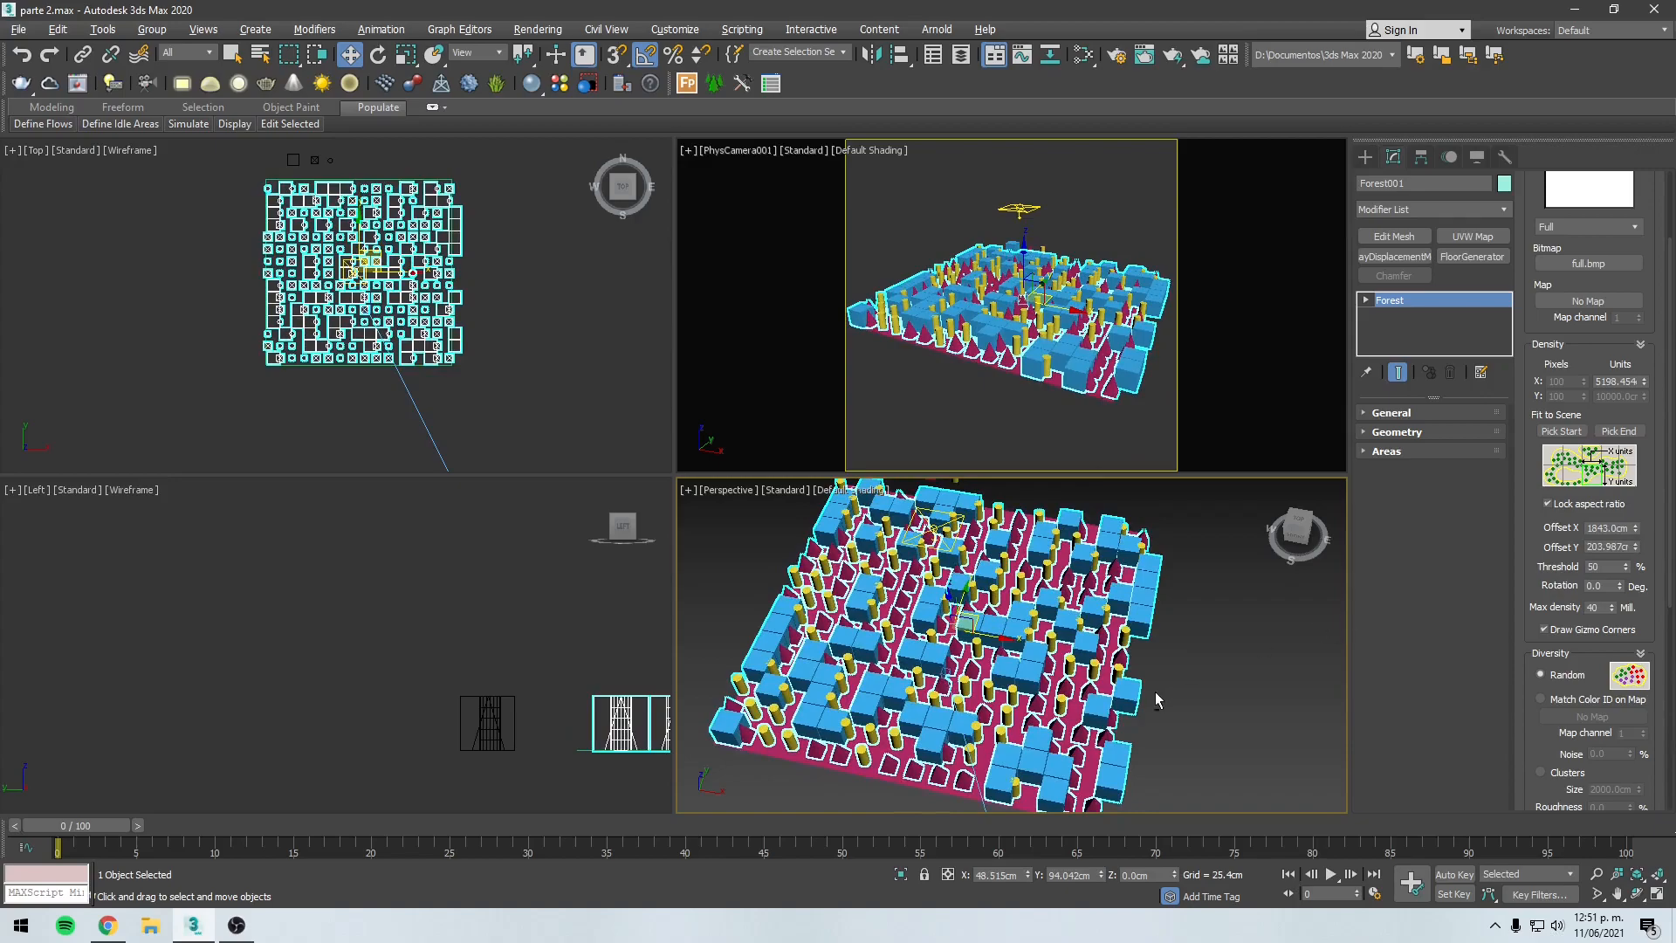
middle_click_drag(1155, 691, 1107, 680, "alt")
right_click(1636, 546)
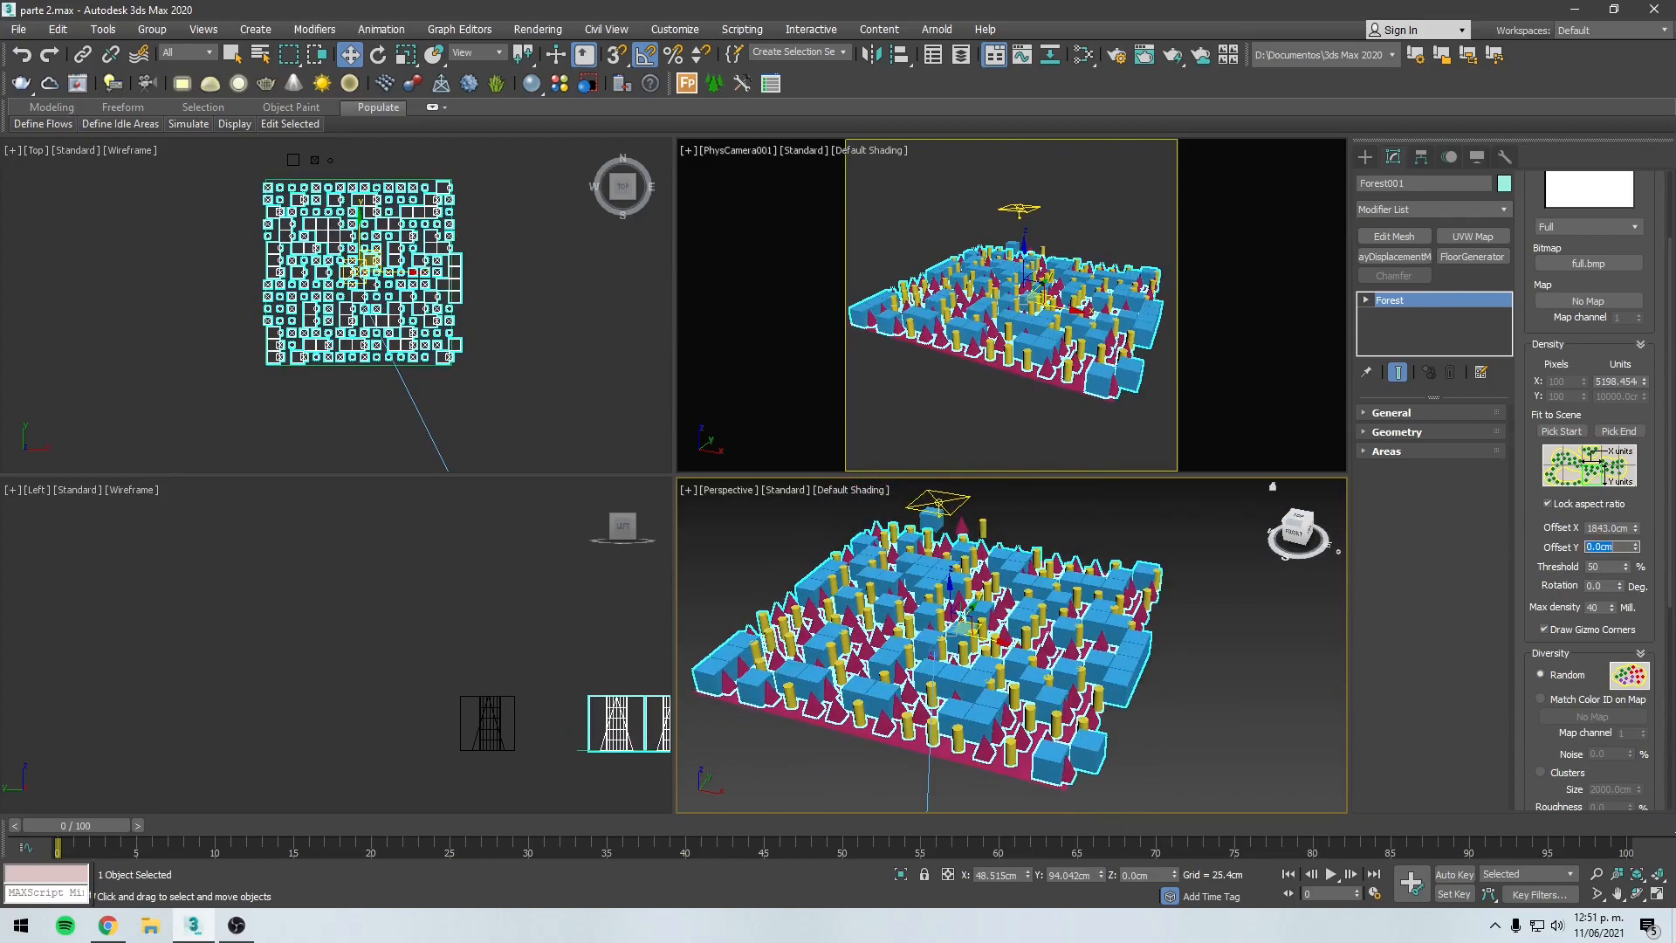
right_click(1636, 528)
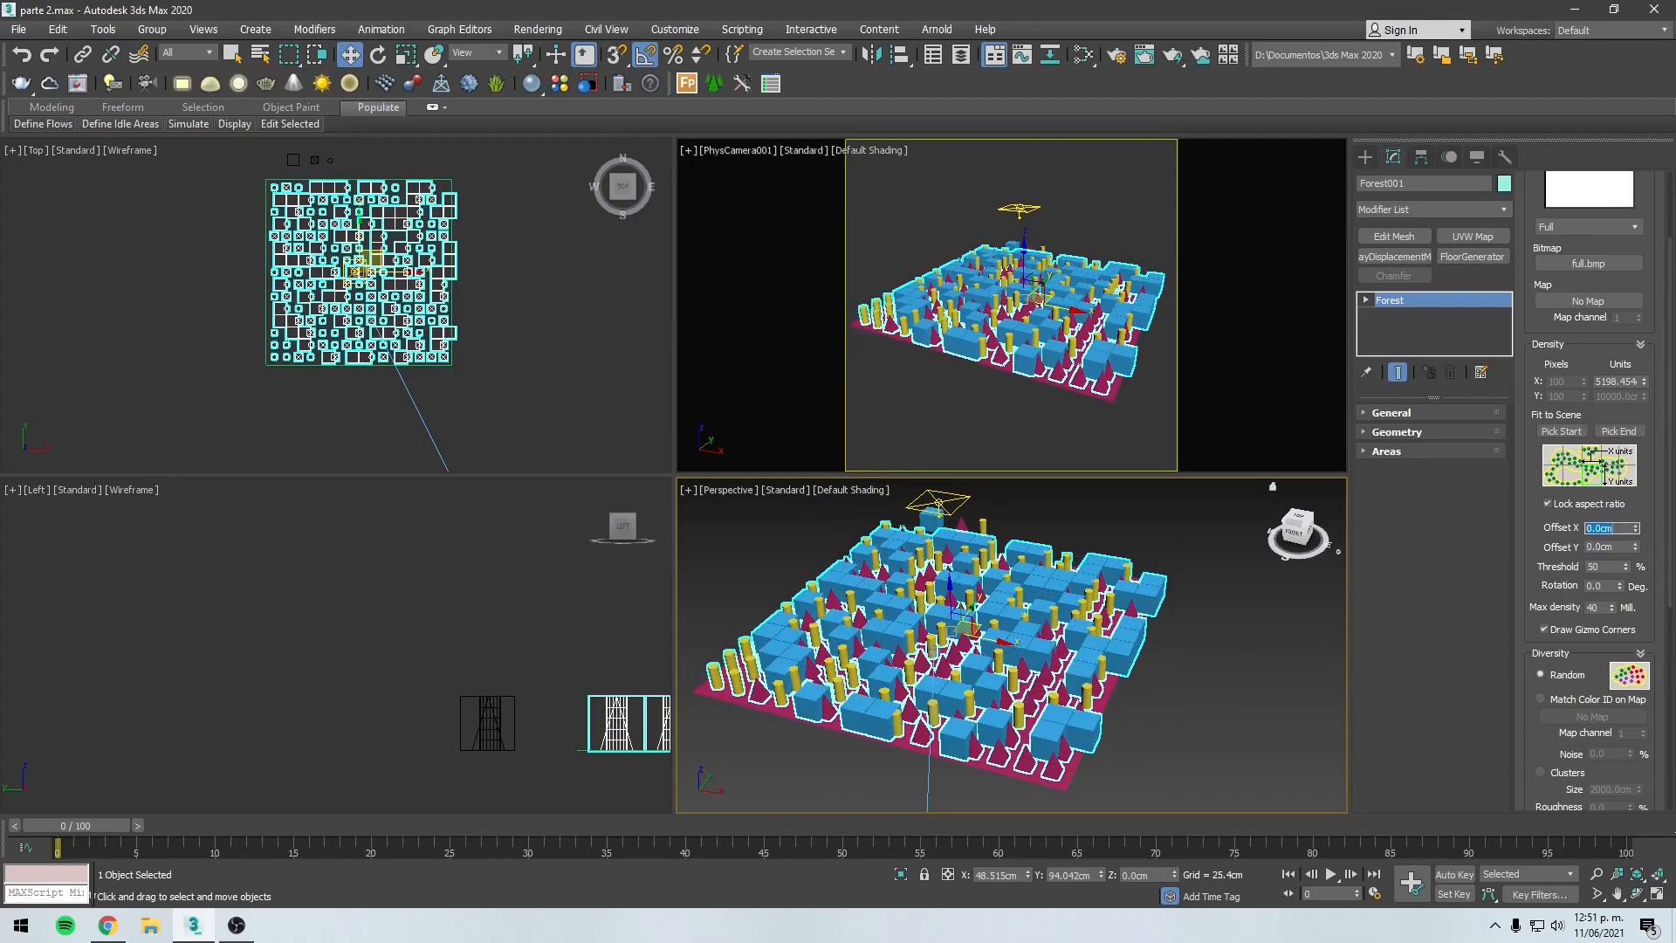
Step: Set the distribution's rotation to about 5.18 degrees and its max density to 40
scroll(1260, 627, "up", 3)
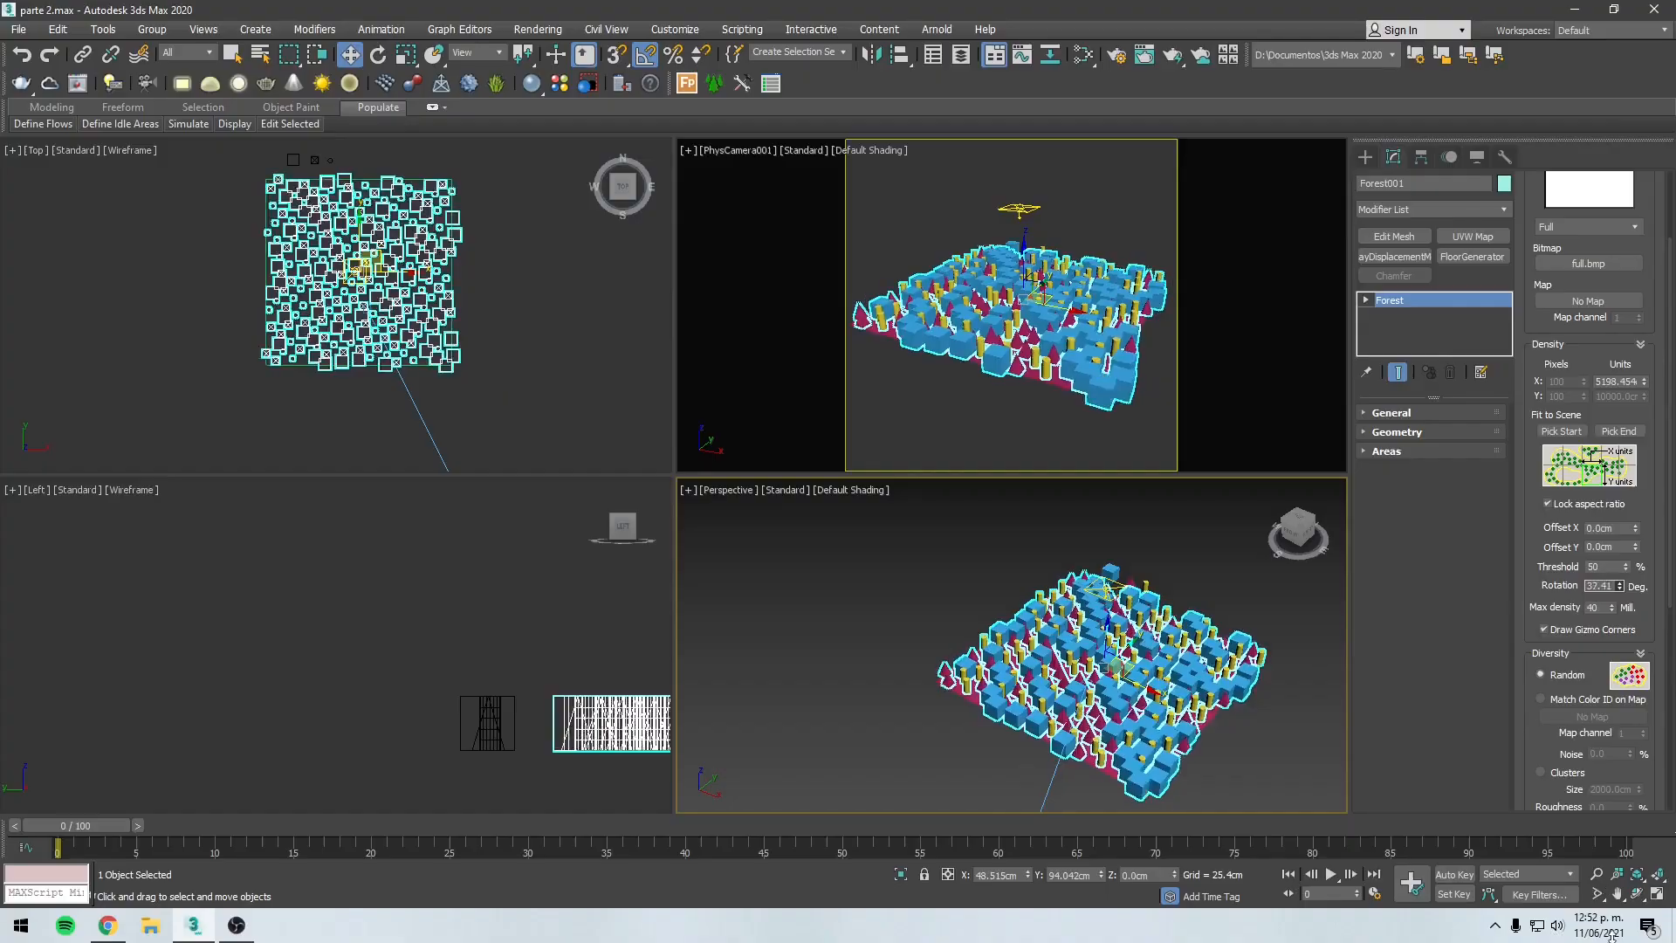
left_click_drag(1619, 585, 1619, 629)
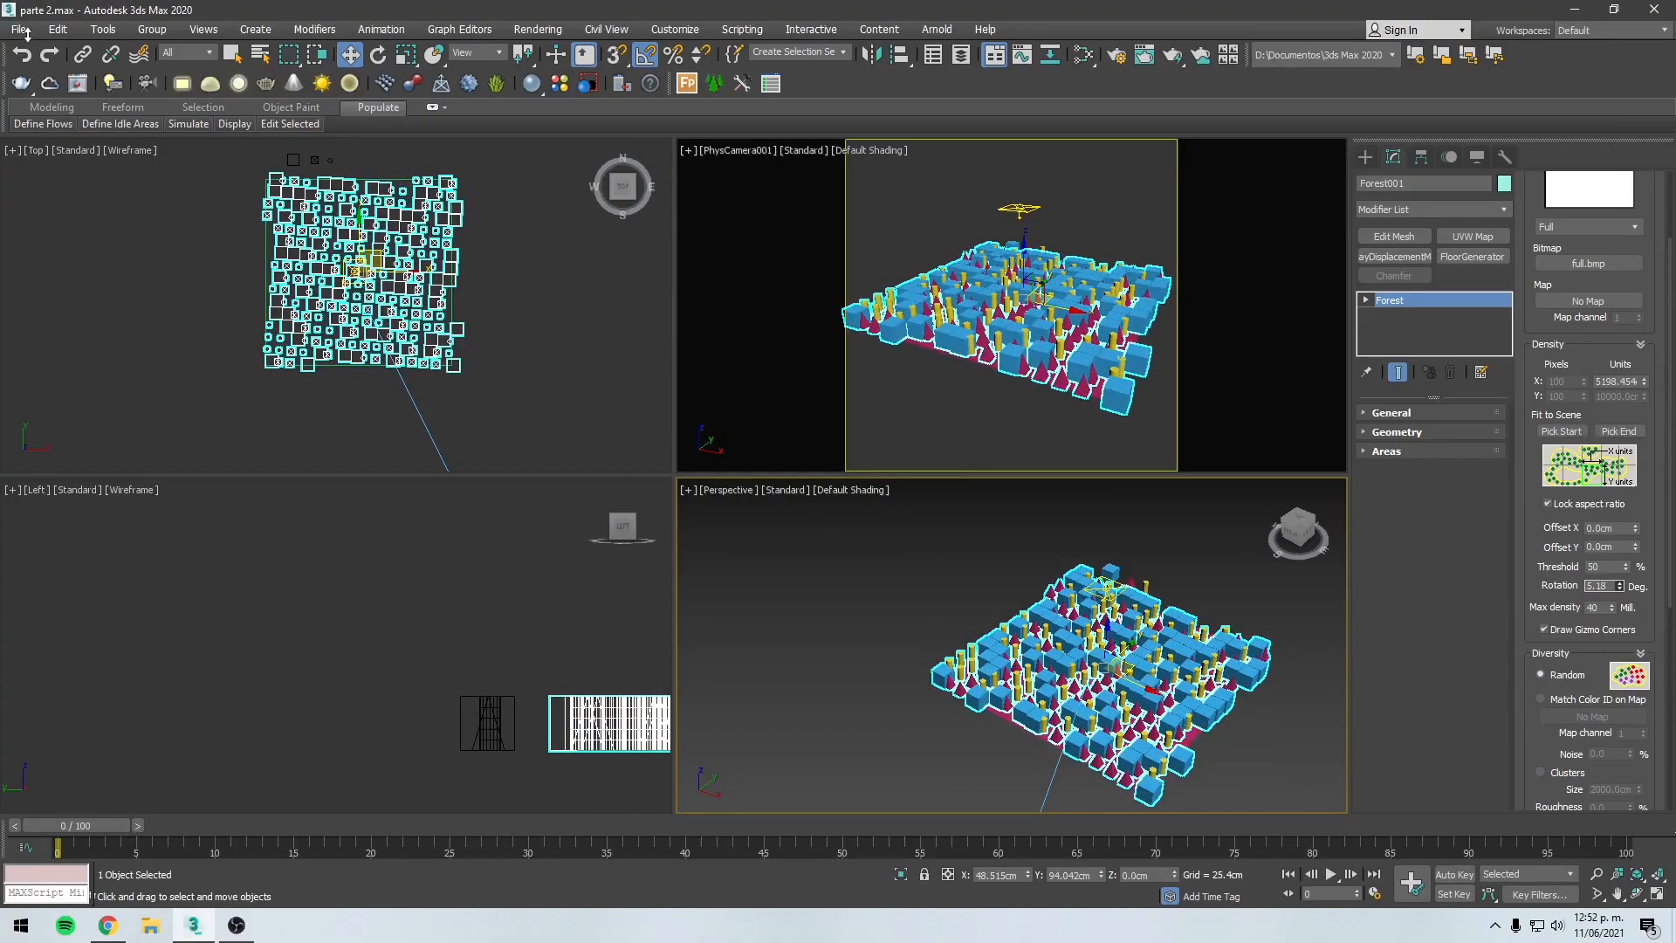
double_click(1594, 608)
type("040")
key("Return")
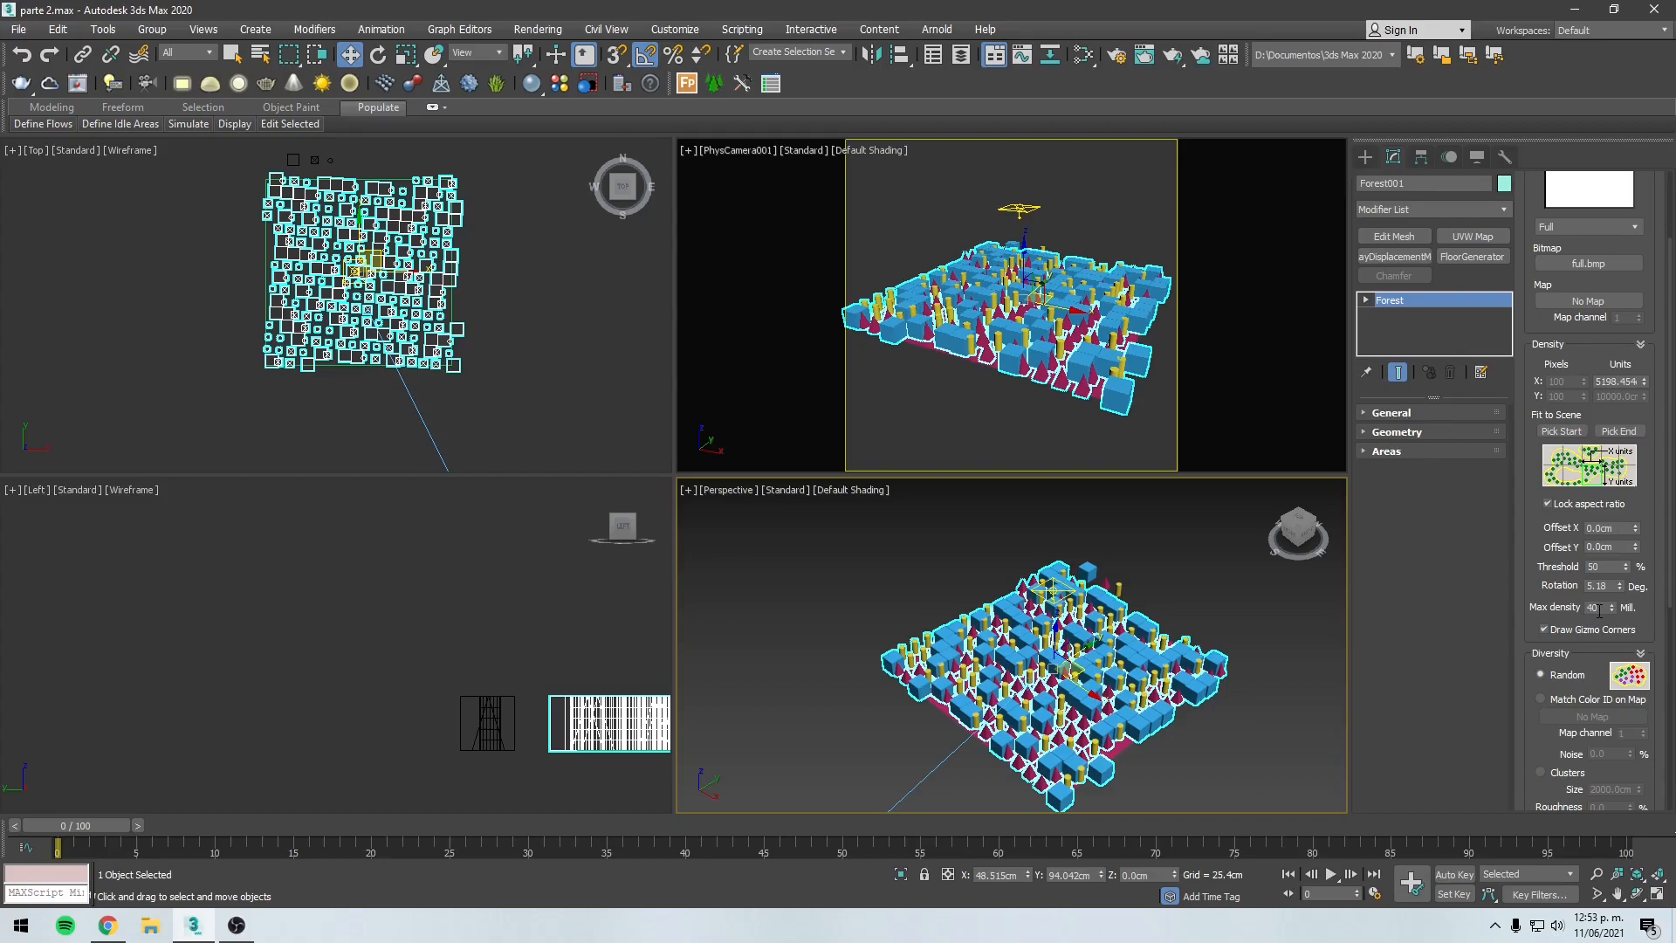
Step: Change the diversity mode from Random to Clusters and view the grouped boxes, pyramids and cylinders
scroll(1599, 610, "down", 3)
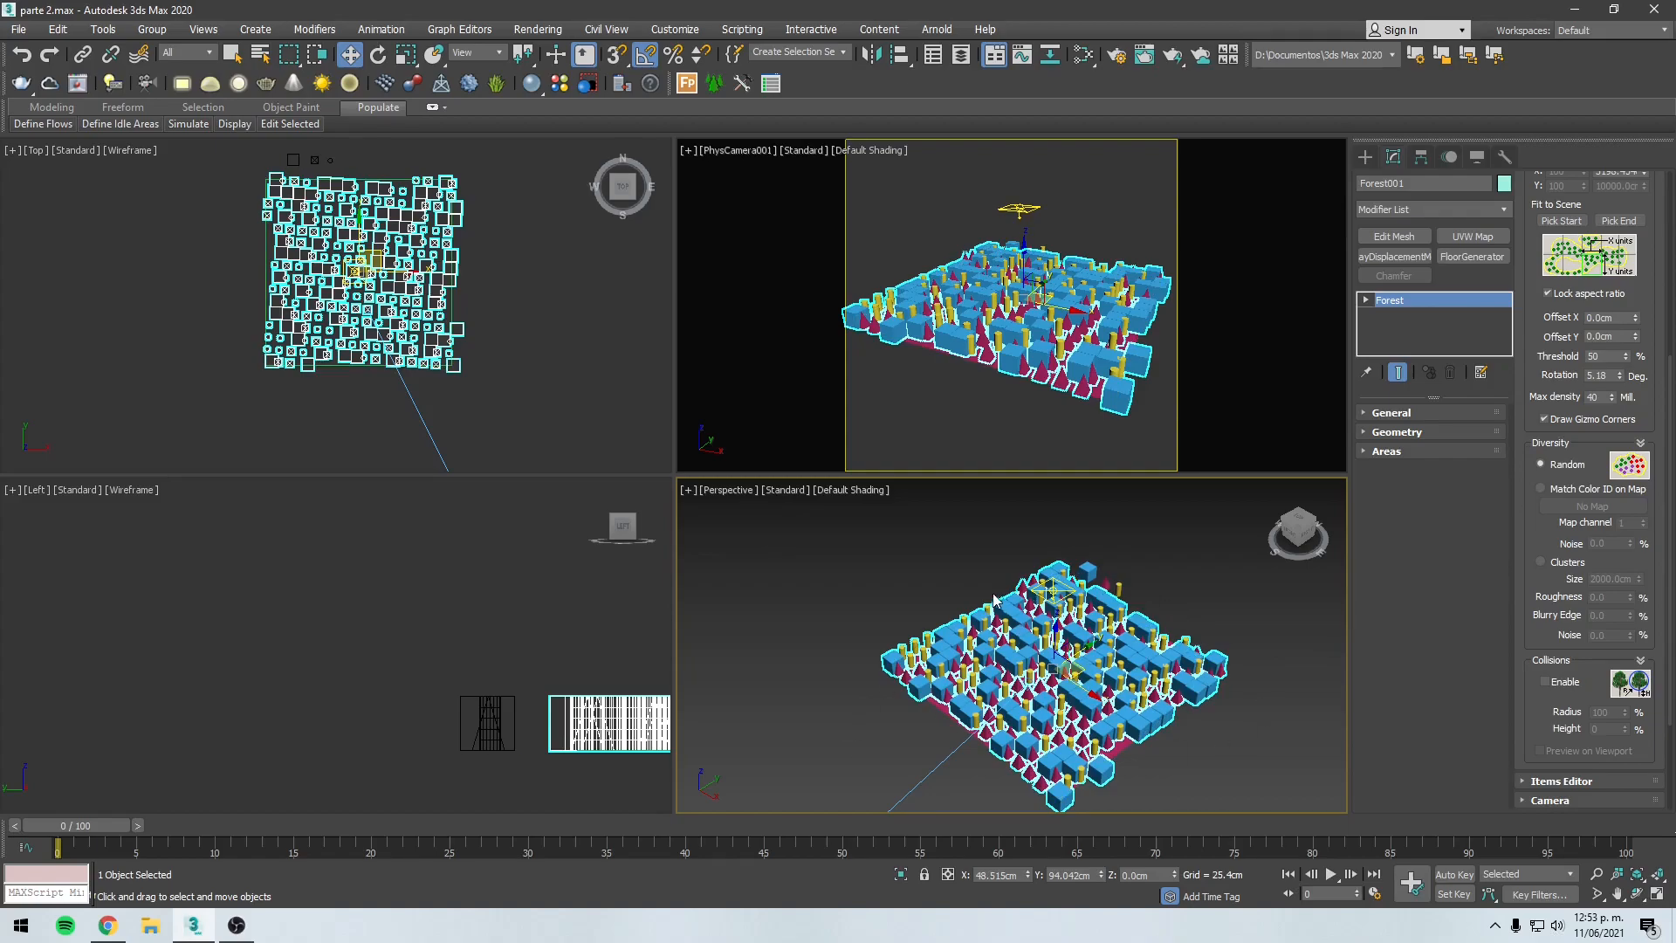
left_click(1558, 562)
scroll(1117, 666, "up", 5)
scroll(1118, 667, "down", 3)
middle_click_drag(1117, 667, 1156, 621, "alt")
middle_click_drag(1111, 707, 1052, 676)
middle_click_drag(1146, 568, 1147, 605)
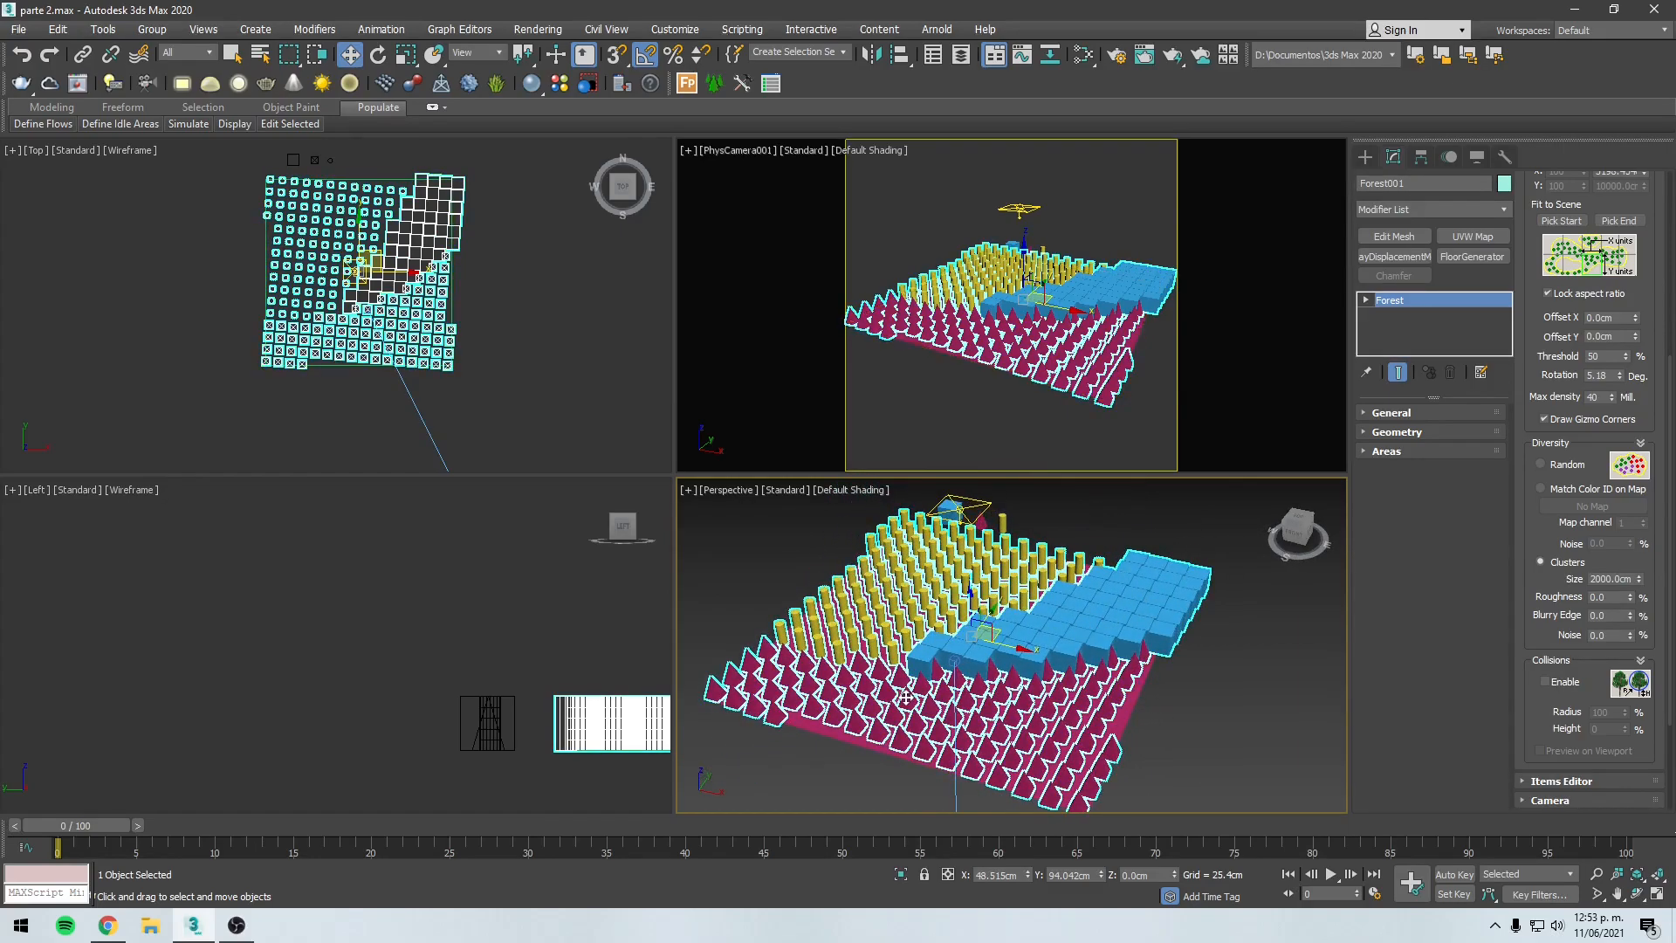
middle_click_drag(1186, 619, 1258, 611, "alt")
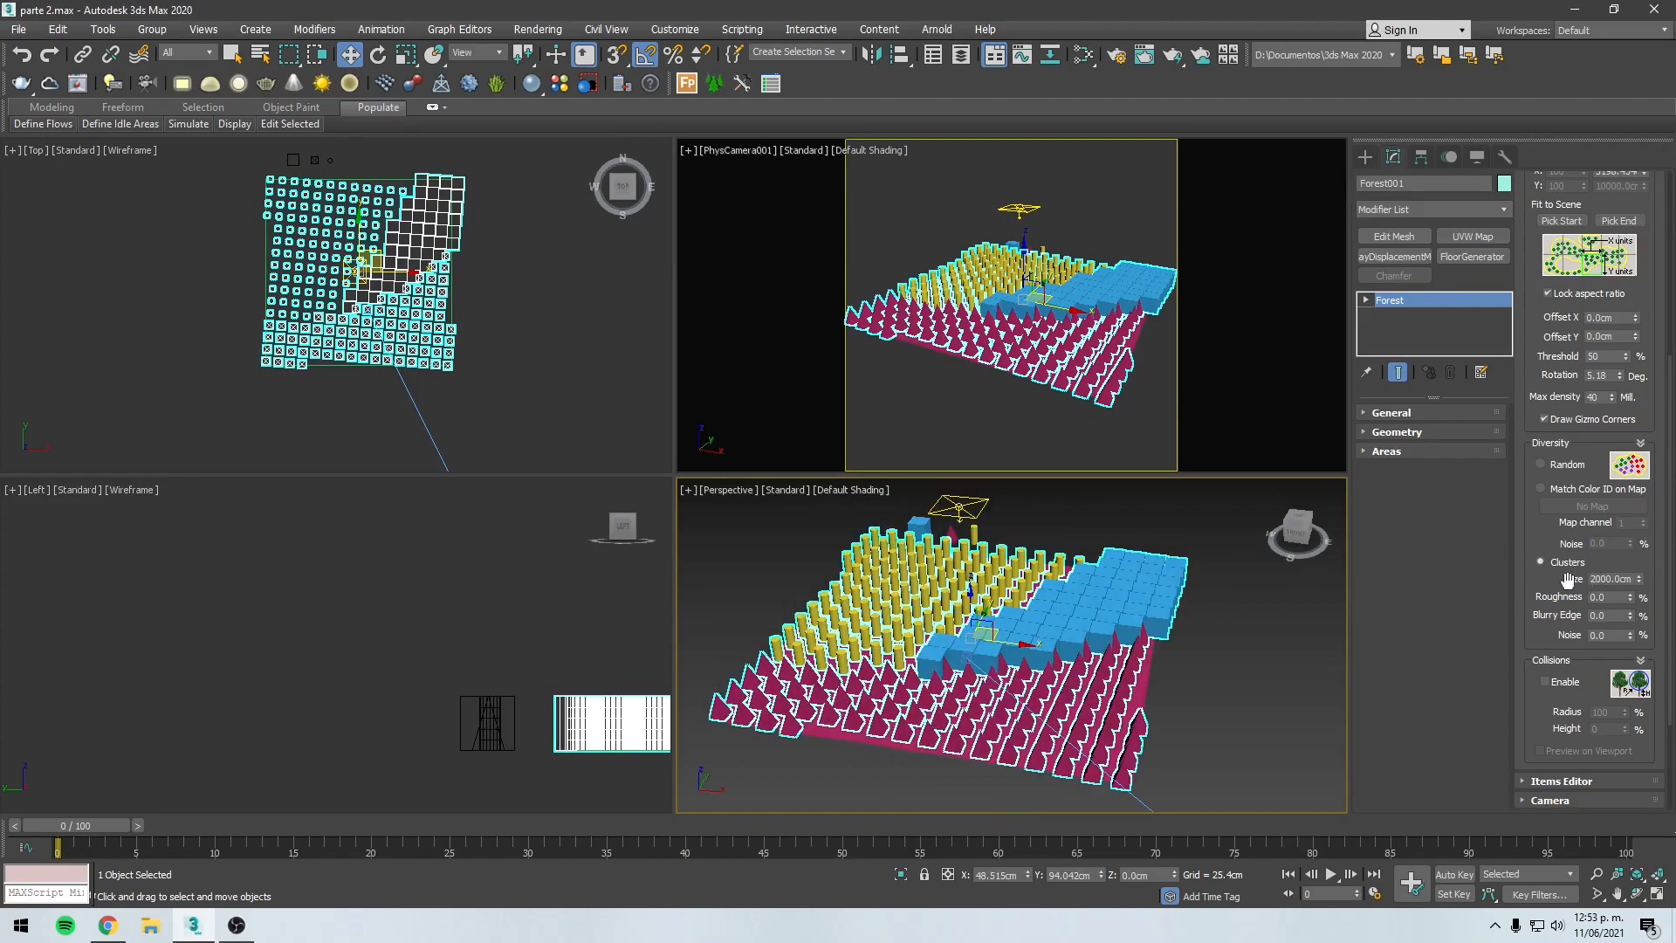
Step: Try a cluster size of 100 cm and inspect the distribution from above and from the side
left_click(1629, 578)
type("100")
key("Return")
middle_click_drag(1192, 585, 1165, 666, "alt")
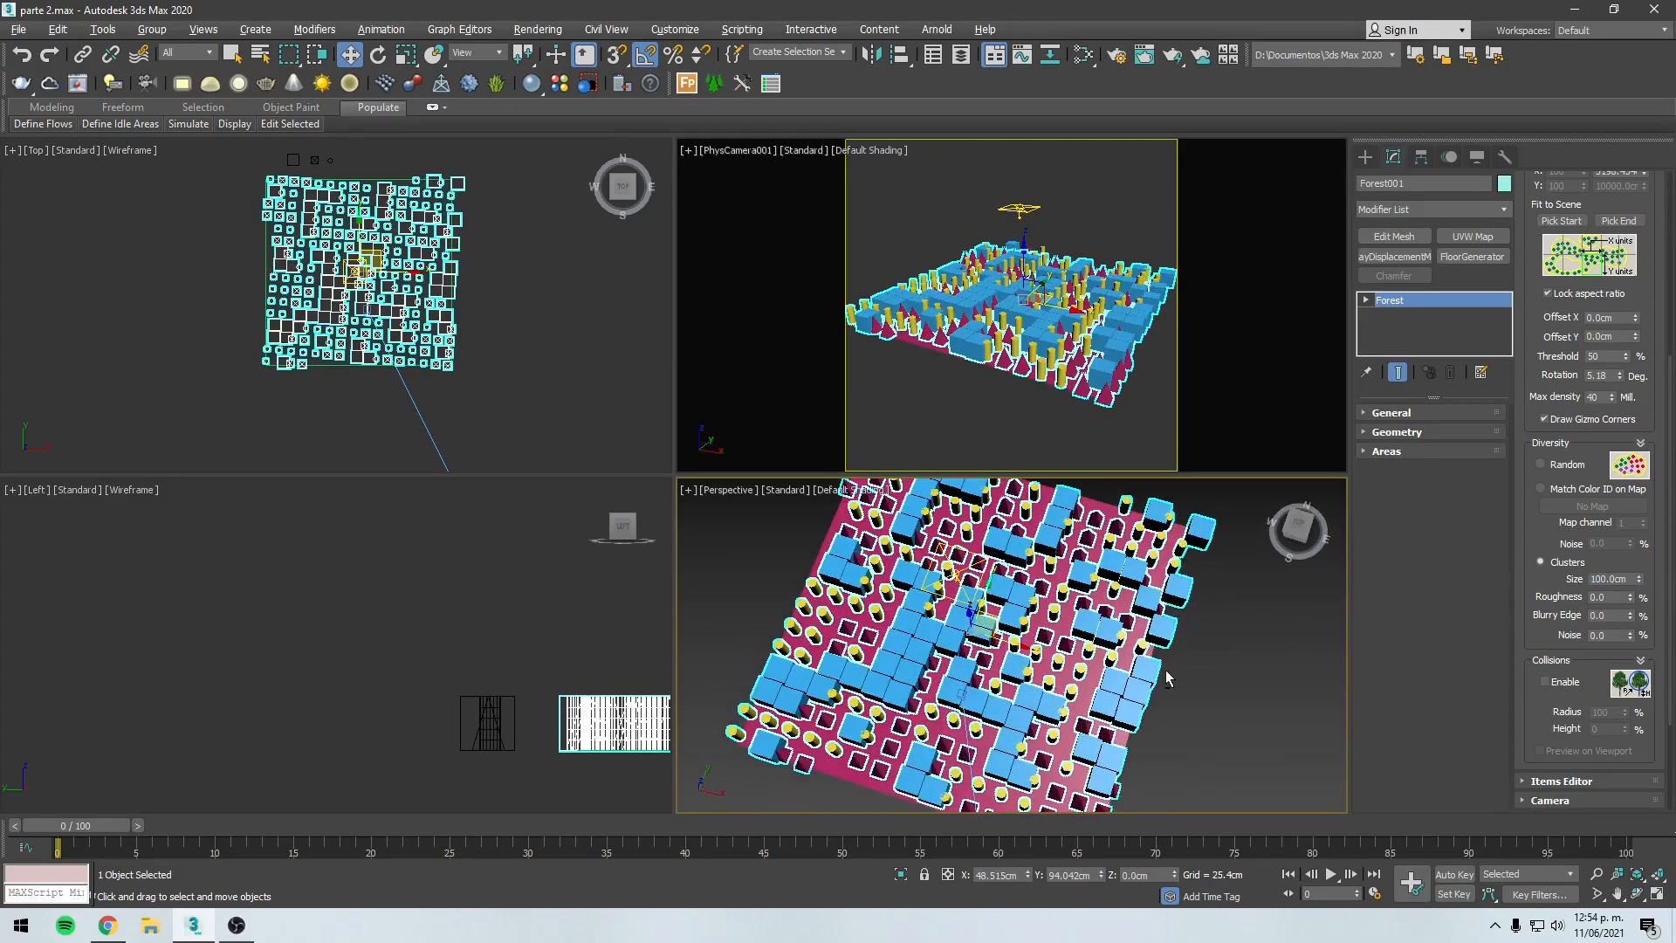
mouse_move(960, 672)
middle_mouse_down("alt")
mouse_move(945, 622)
mouse_move(932, 676)
middle_mouse_up("alt")
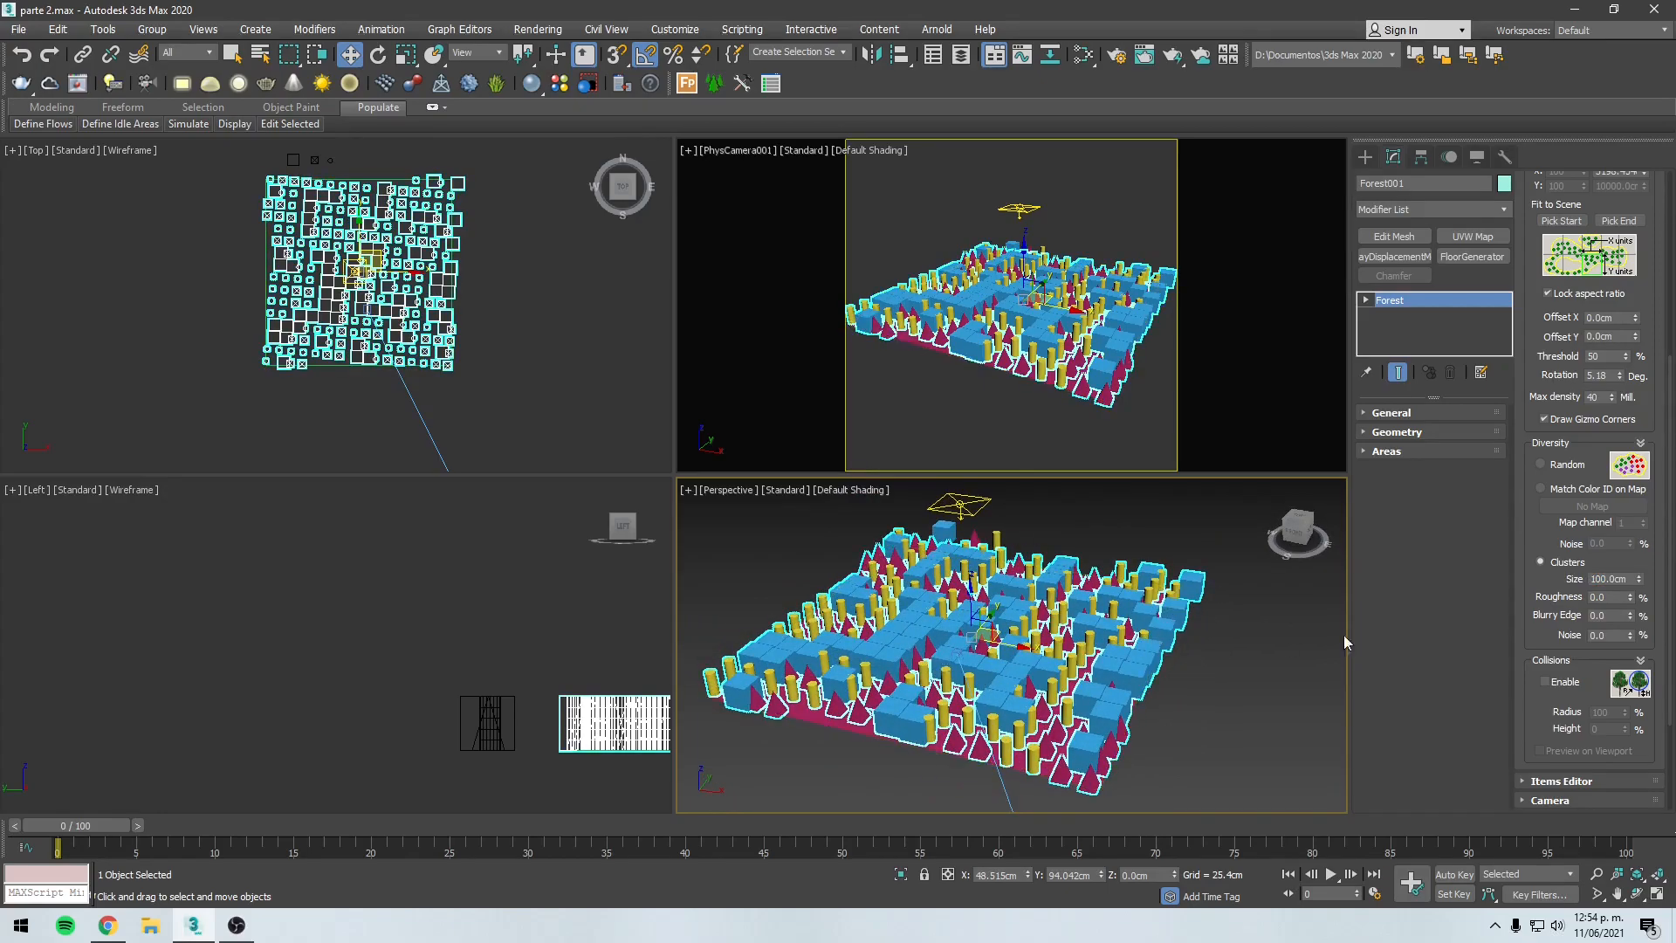
Step: Try a cluster size of 0 cm and restore it to 2000 cm
double_click(1613, 579)
type("0")
key("Return")
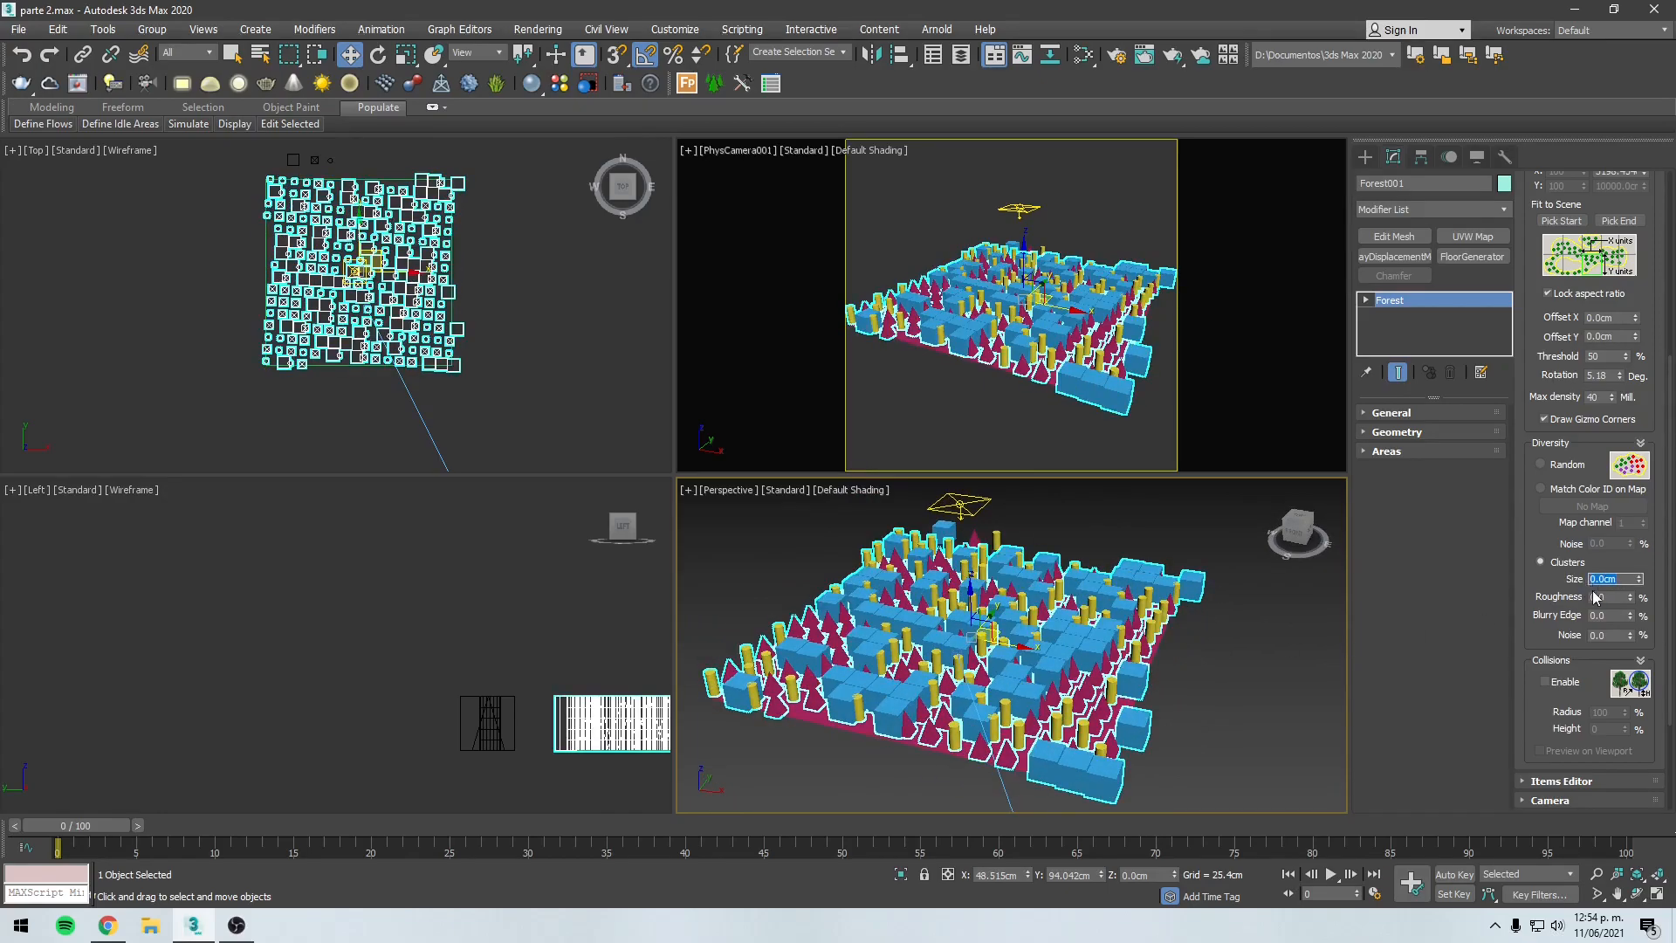
middle_click_drag(1051, 649, 1091, 621, "alt")
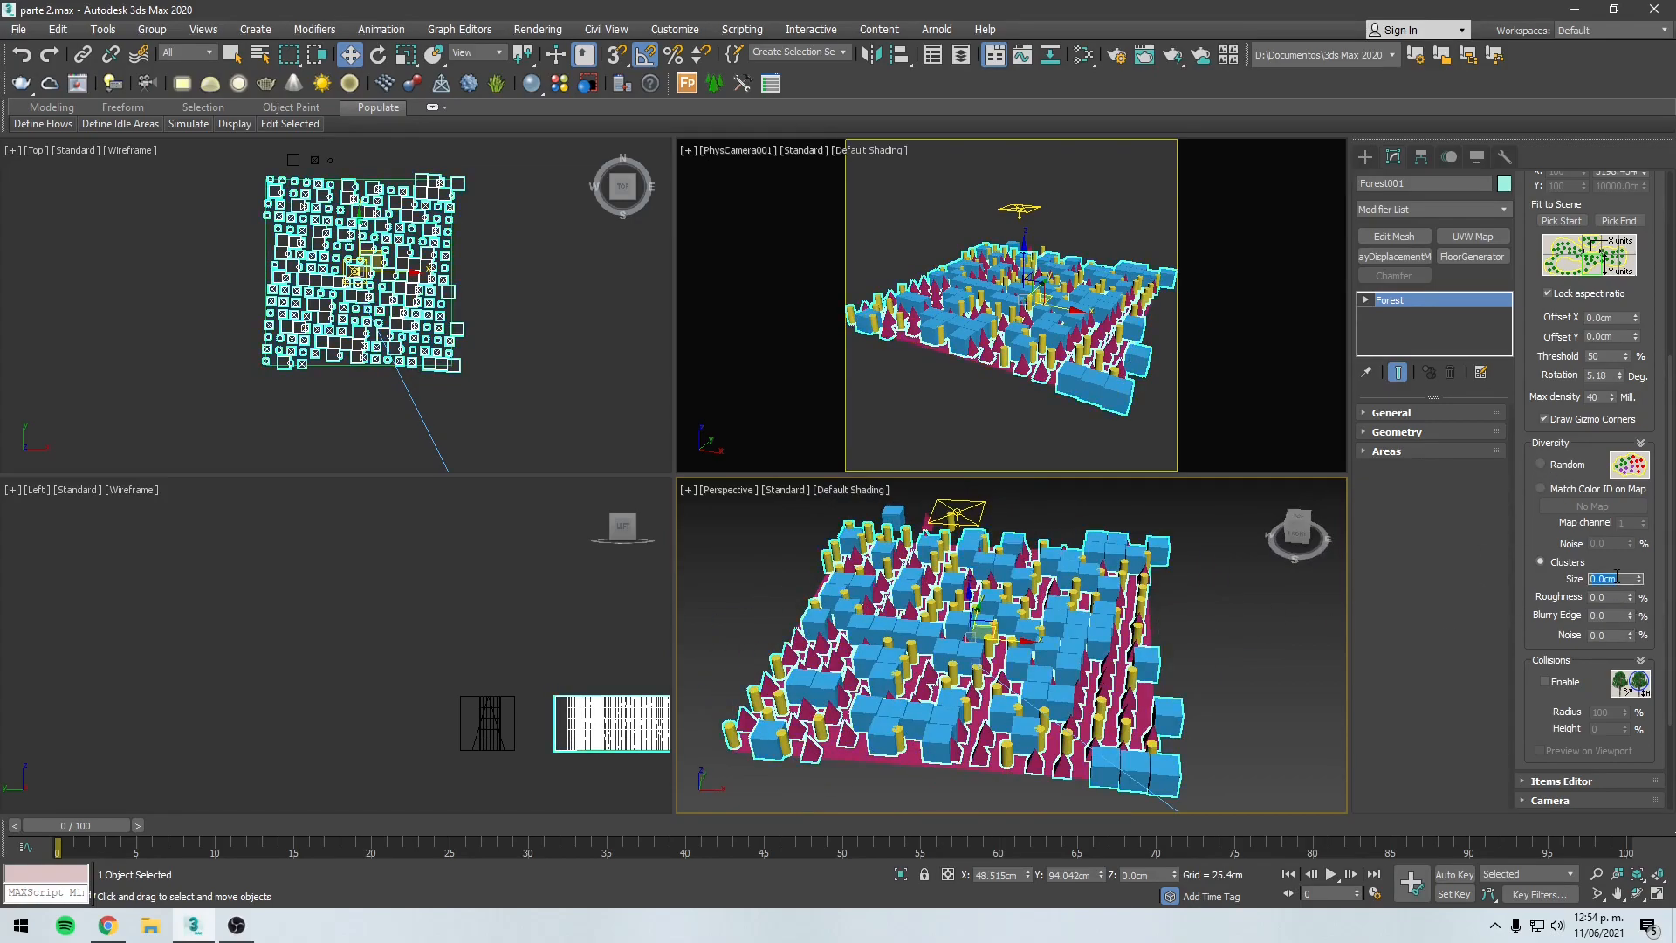
type("00")
key("Return")
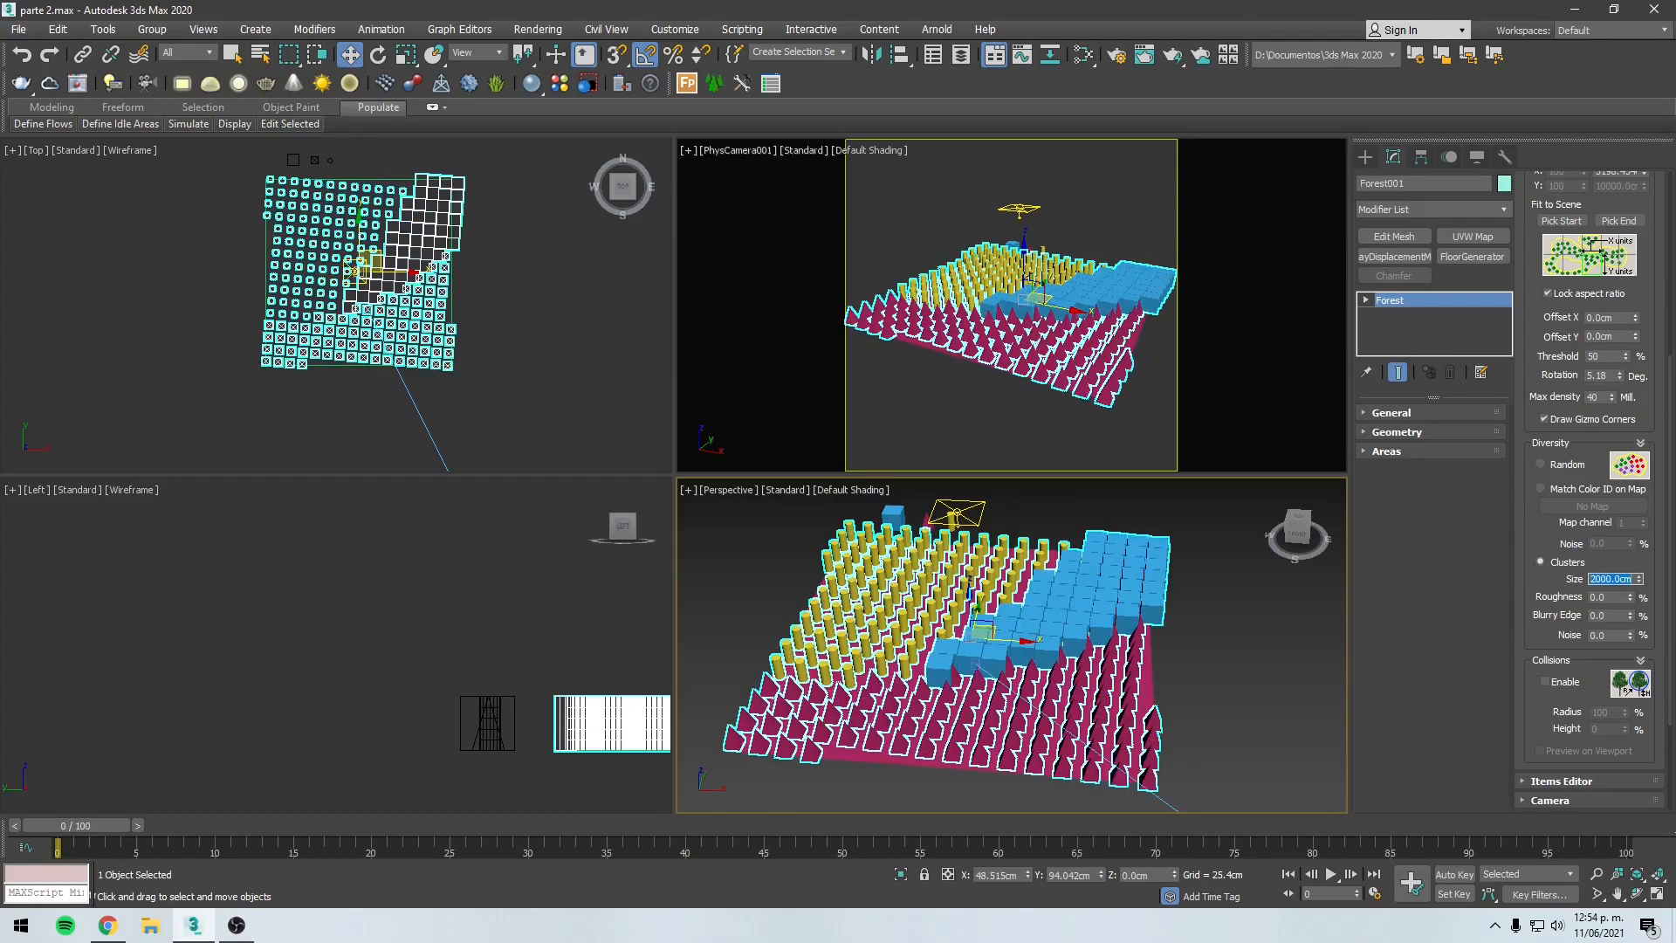
Step: Try cluster sizes of 5000 and 1000 cm and return the value to 2000 cm
type("5000")
key("Return")
type("1000")
key("Return")
type("2")
key("Return")
middle_click_drag(797, 705, 907, 642, "alt")
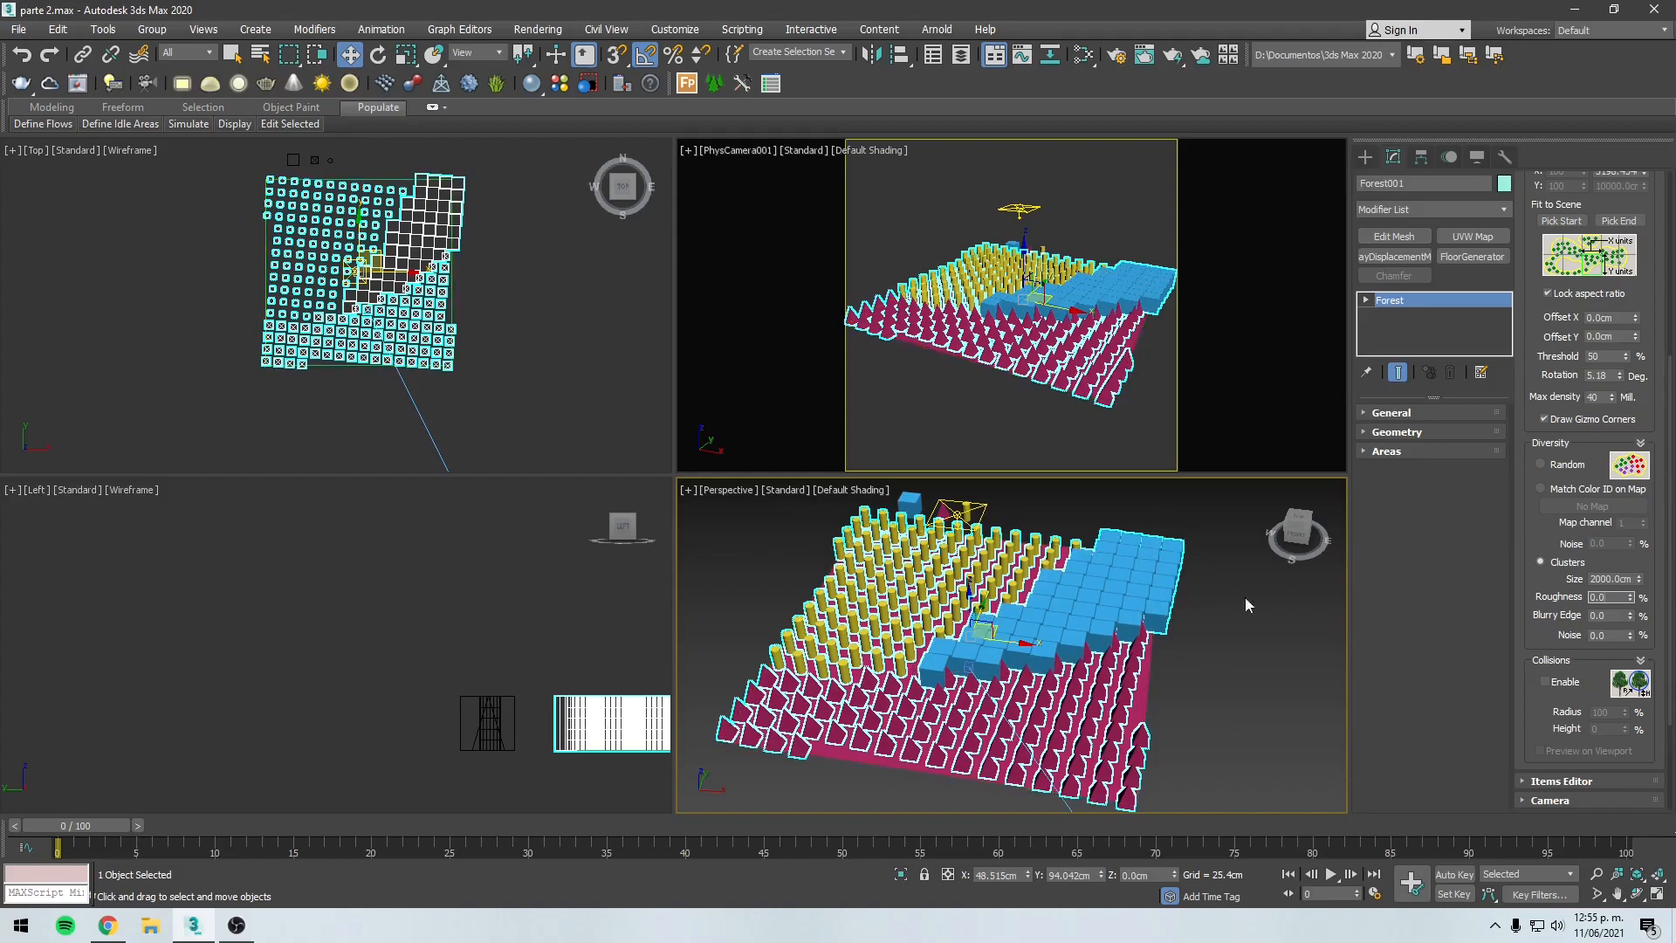
Step: Try cluster roughness values of about 4.8% and 18.9% and reset the roughness to 0
left_click_drag(1634, 598, 1657, 347)
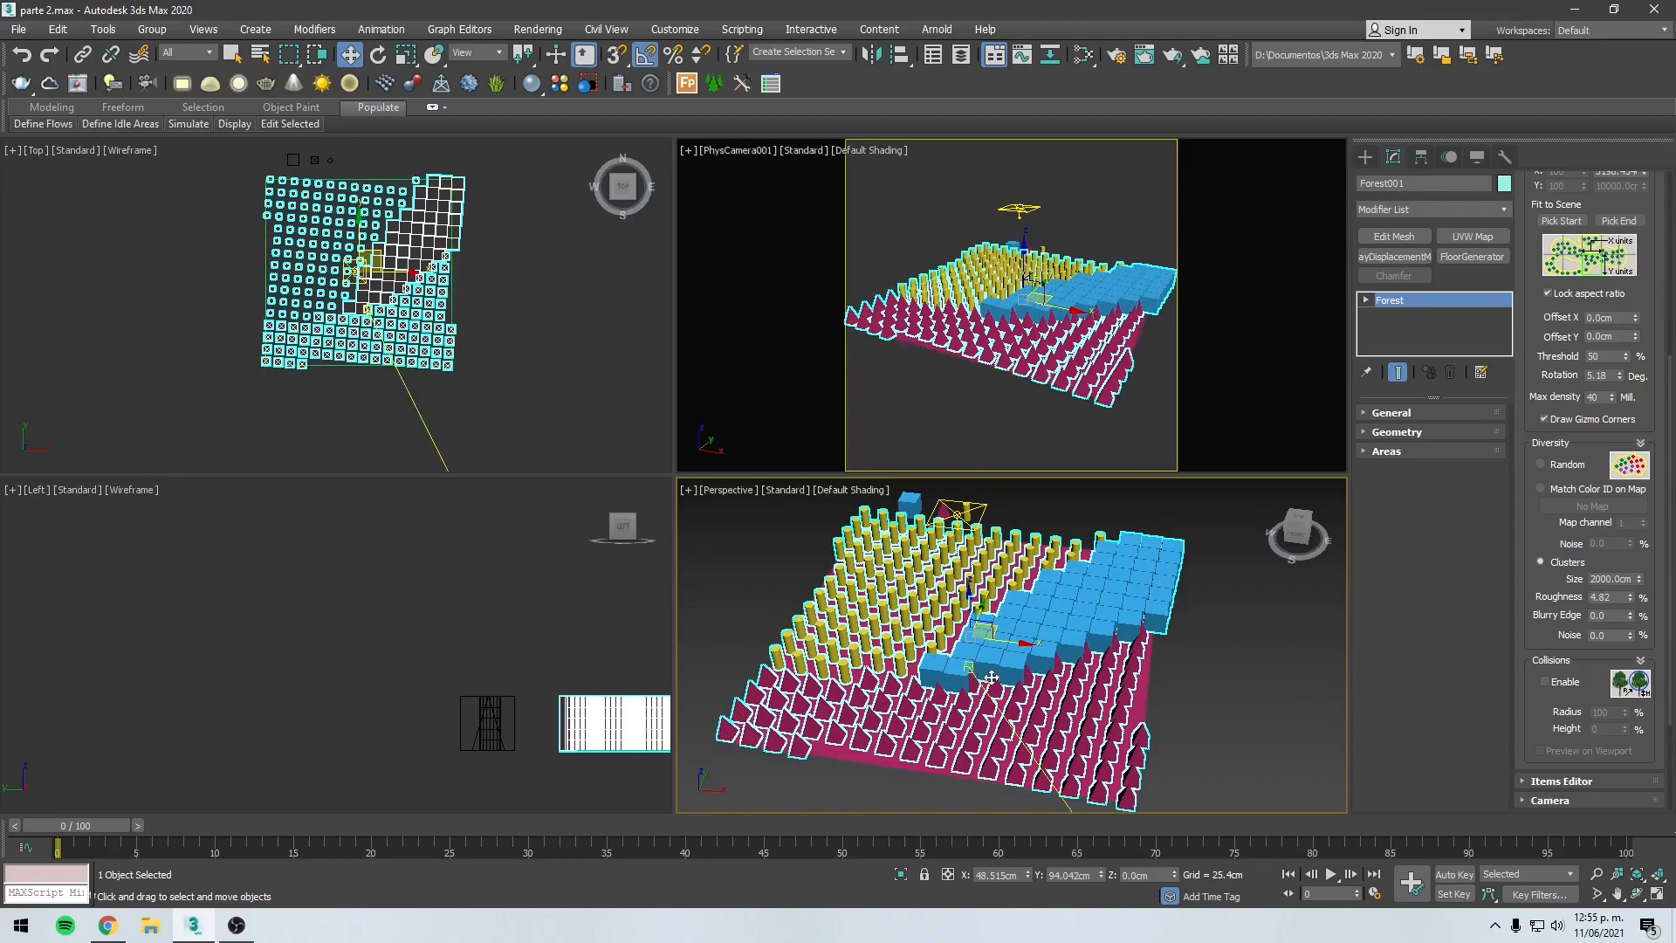
left_click_drag(1635, 578, 1641, 366)
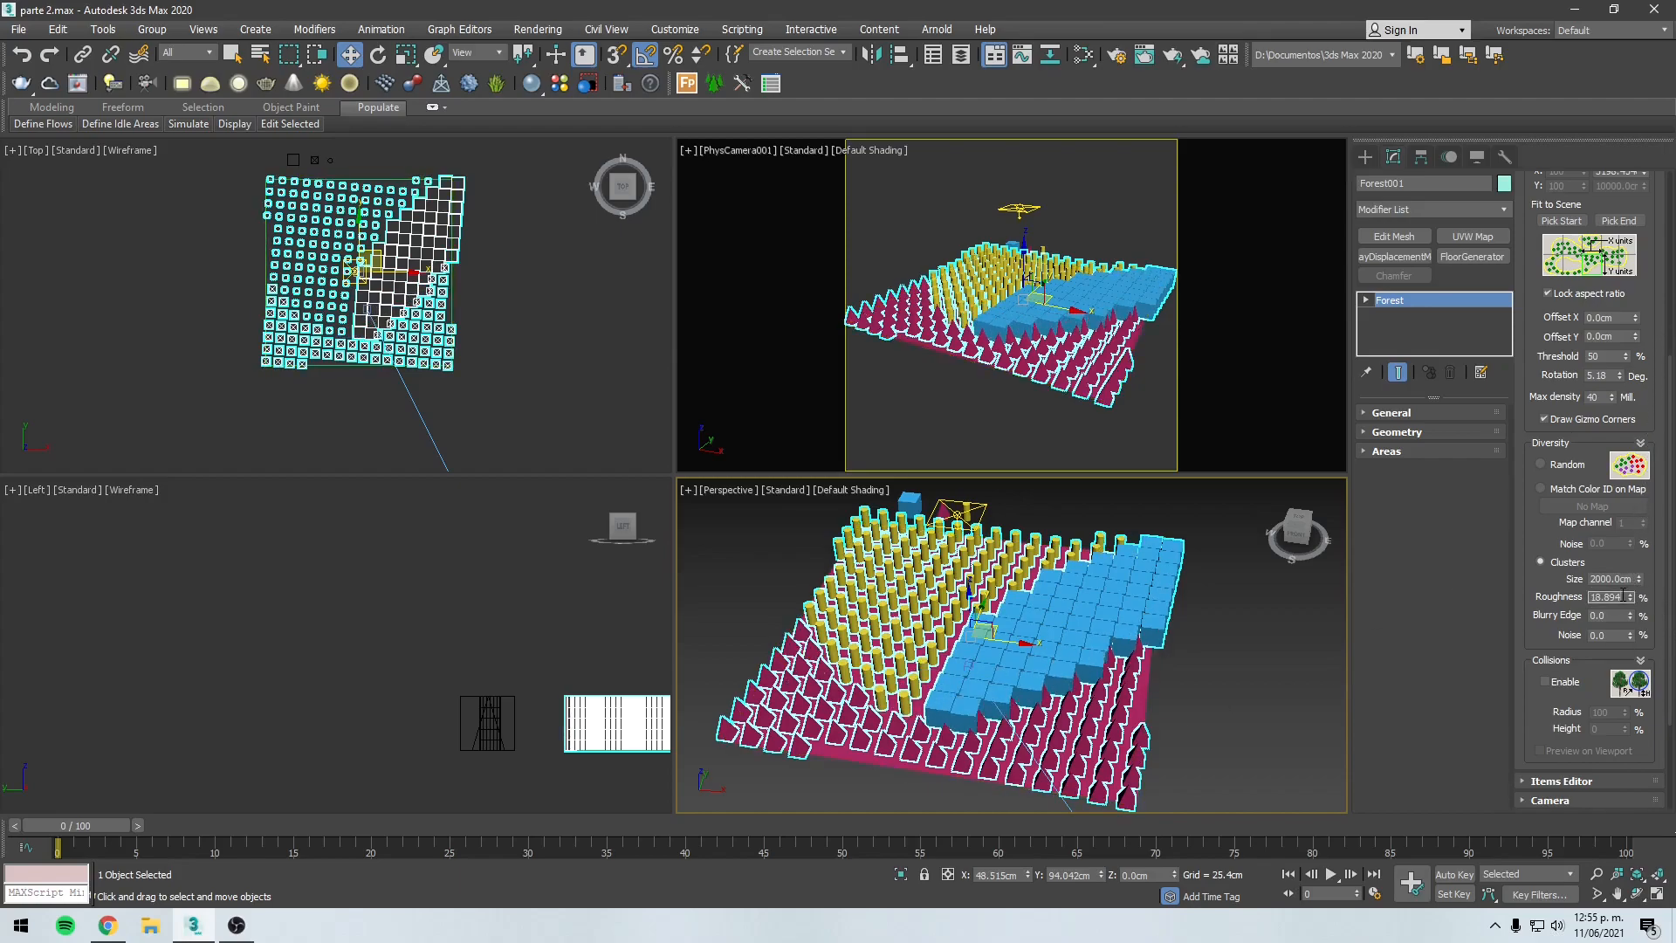
type("0")
key("Return")
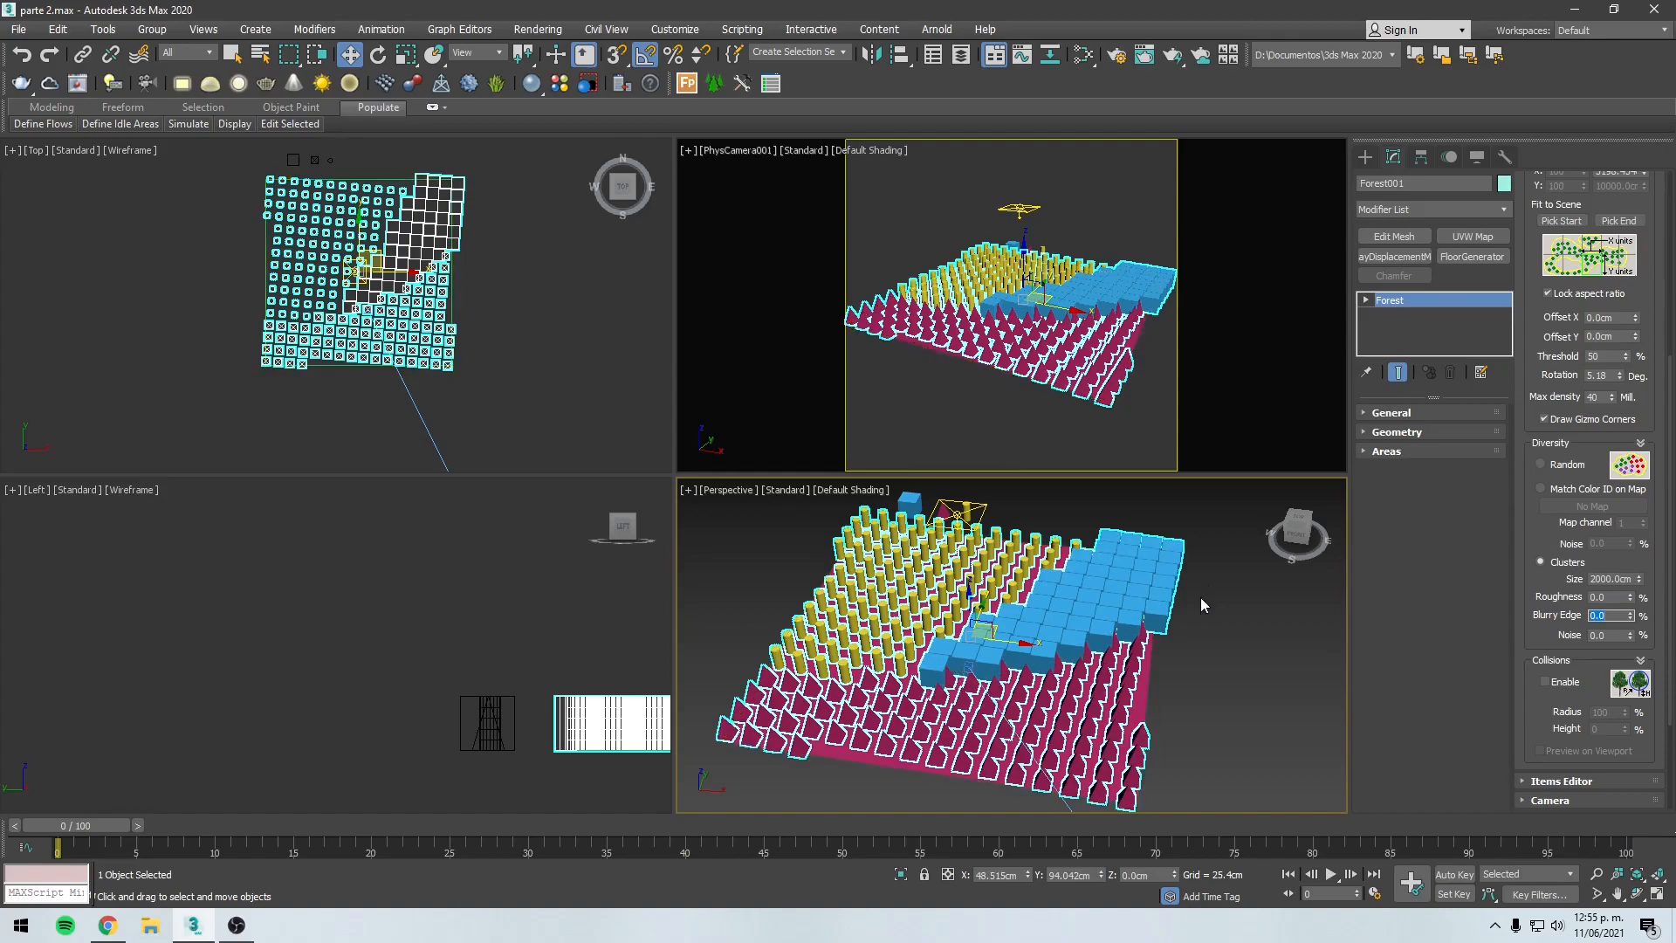
Step: Try a cluster blurry edge of about 17.4%, reset it, and set the blurry edge to 10%
left_click_drag(1630, 615, 1659, 288)
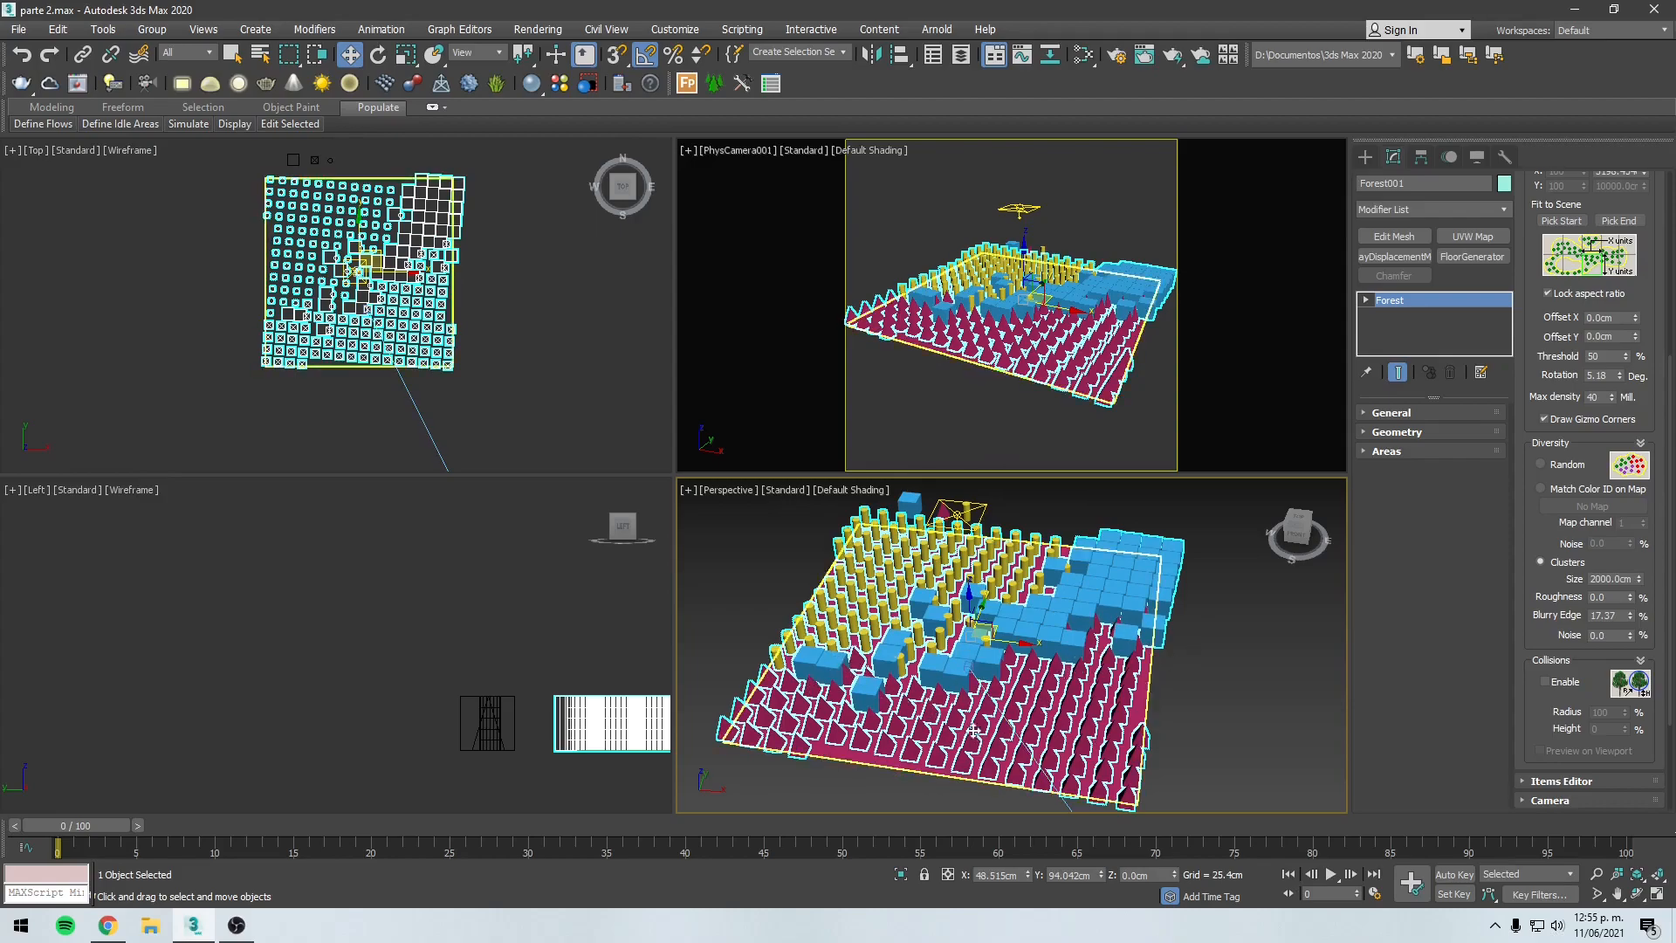
right_click(1629, 615)
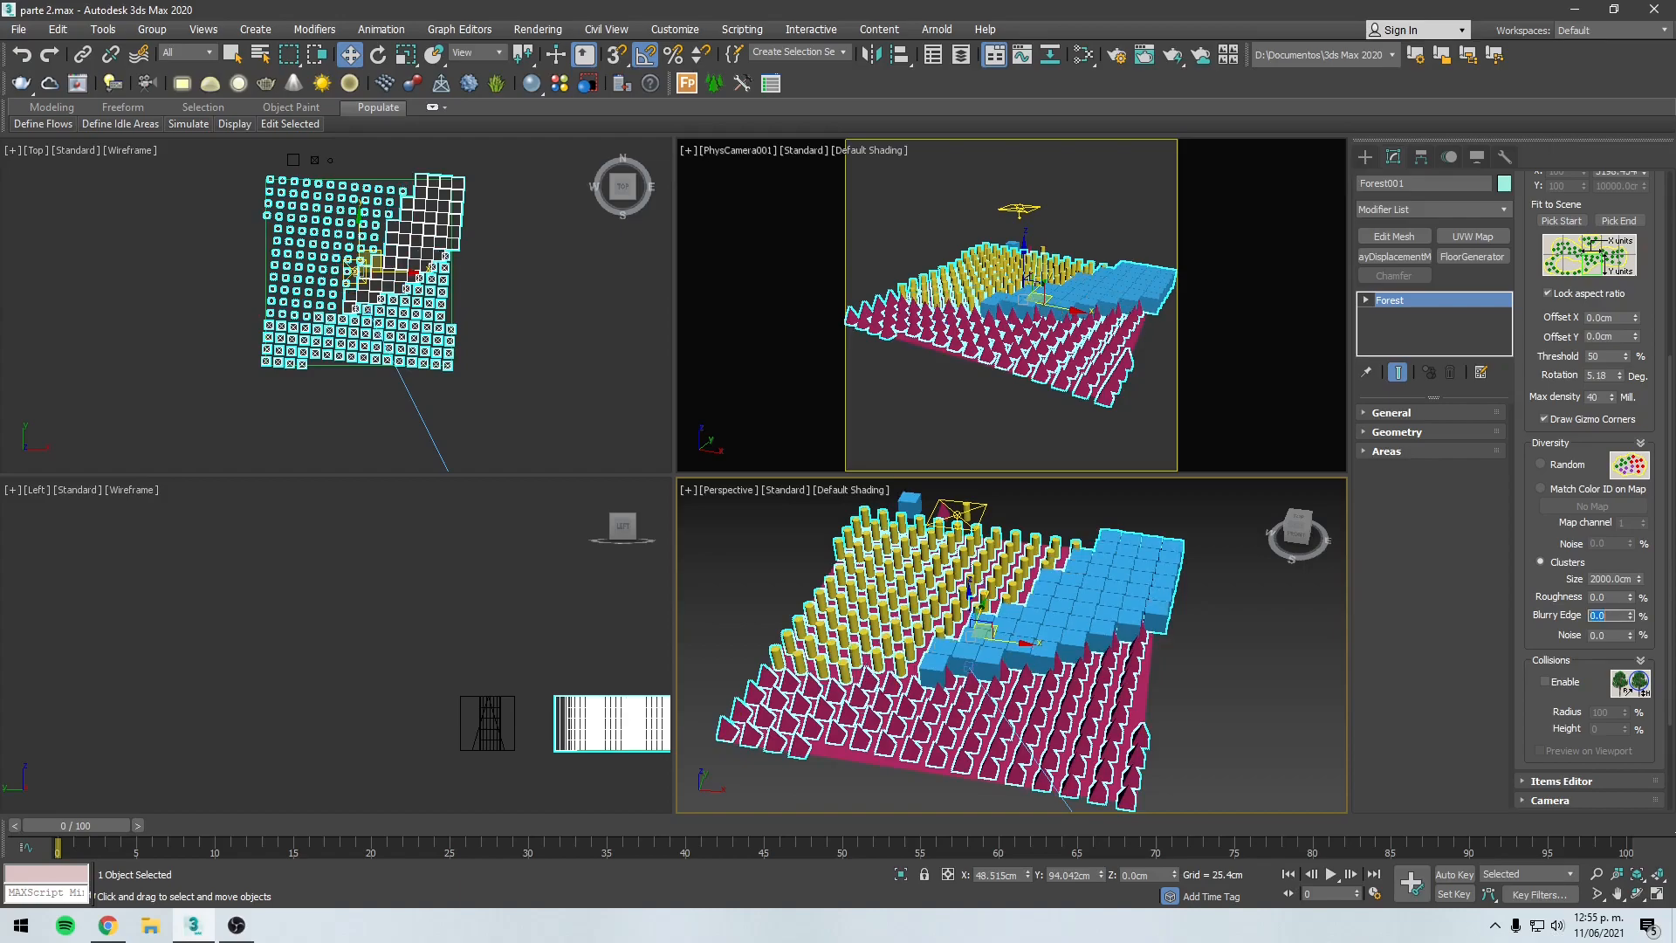
type("10")
key("Return")
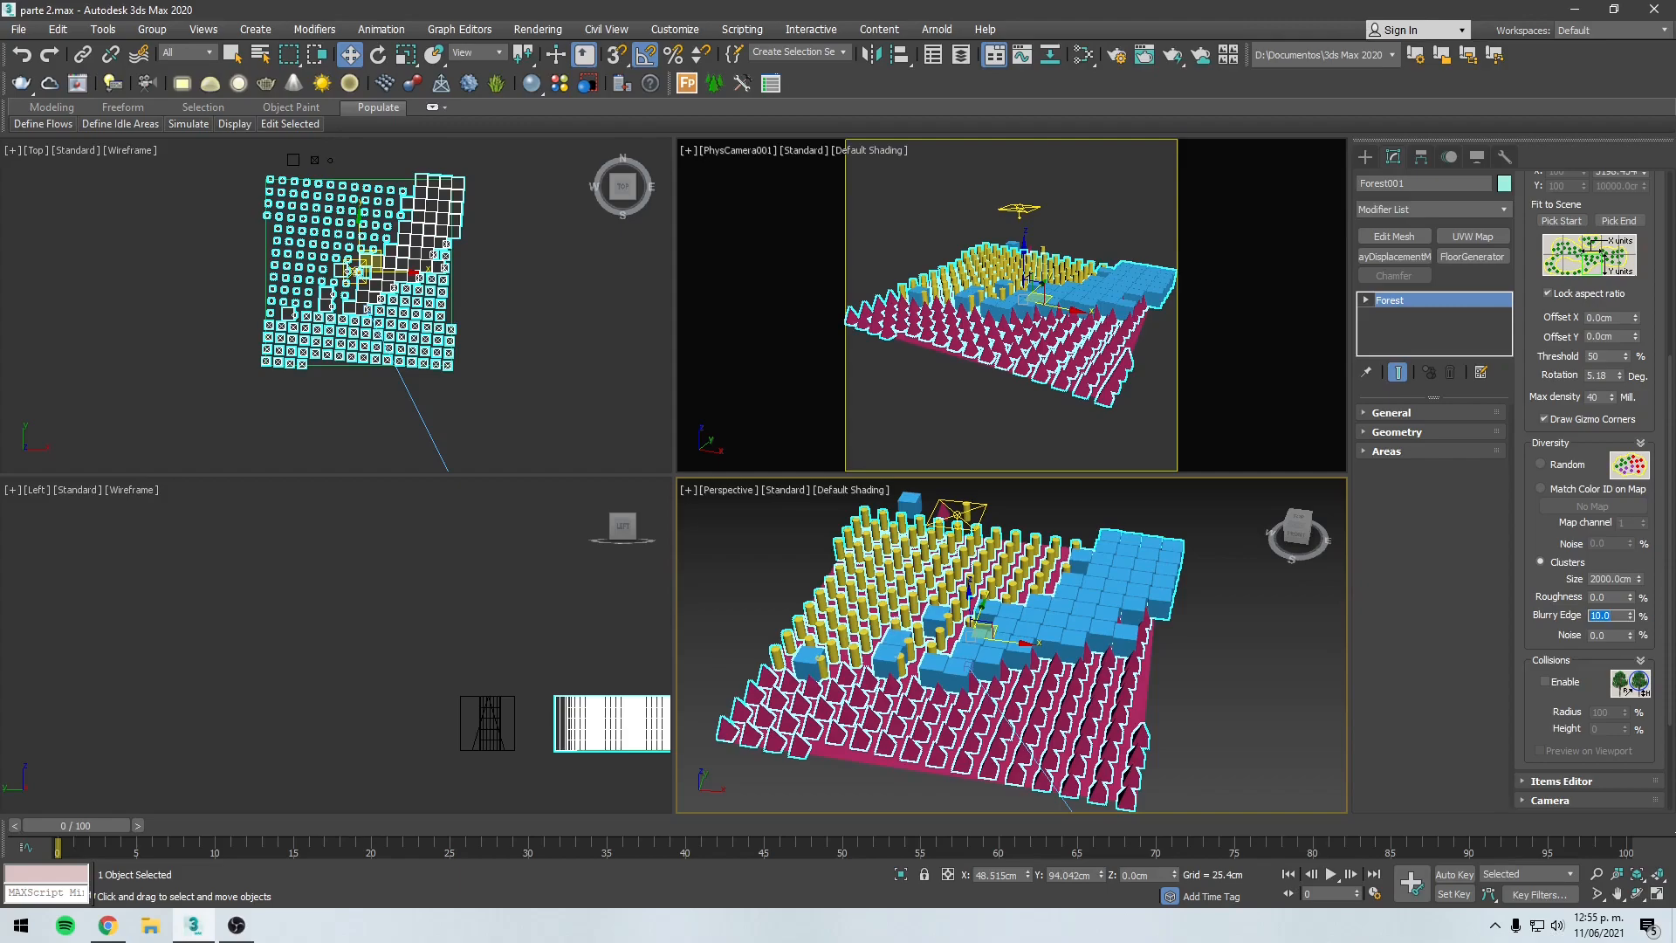
key("Tab")
middle_click_drag(1052, 633, 1022, 607, "alt")
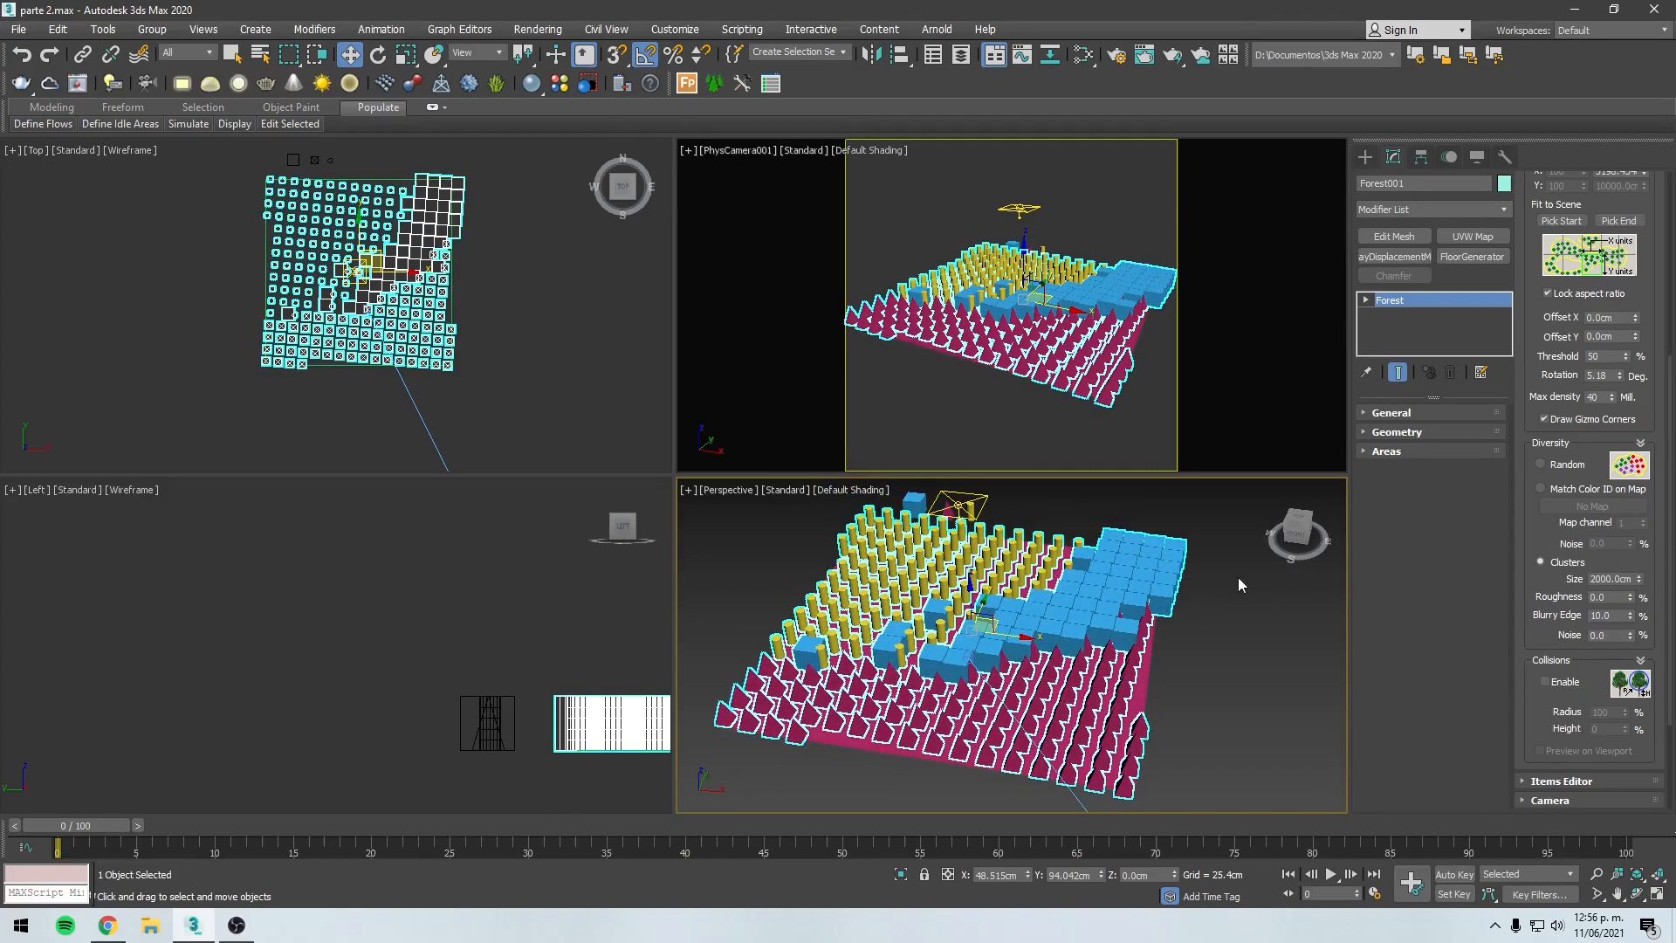
Step: Try a cluster noise of 20% and undo the change
left_click(1606, 636)
middle_click_drag(1093, 572, 1075, 599, "alt")
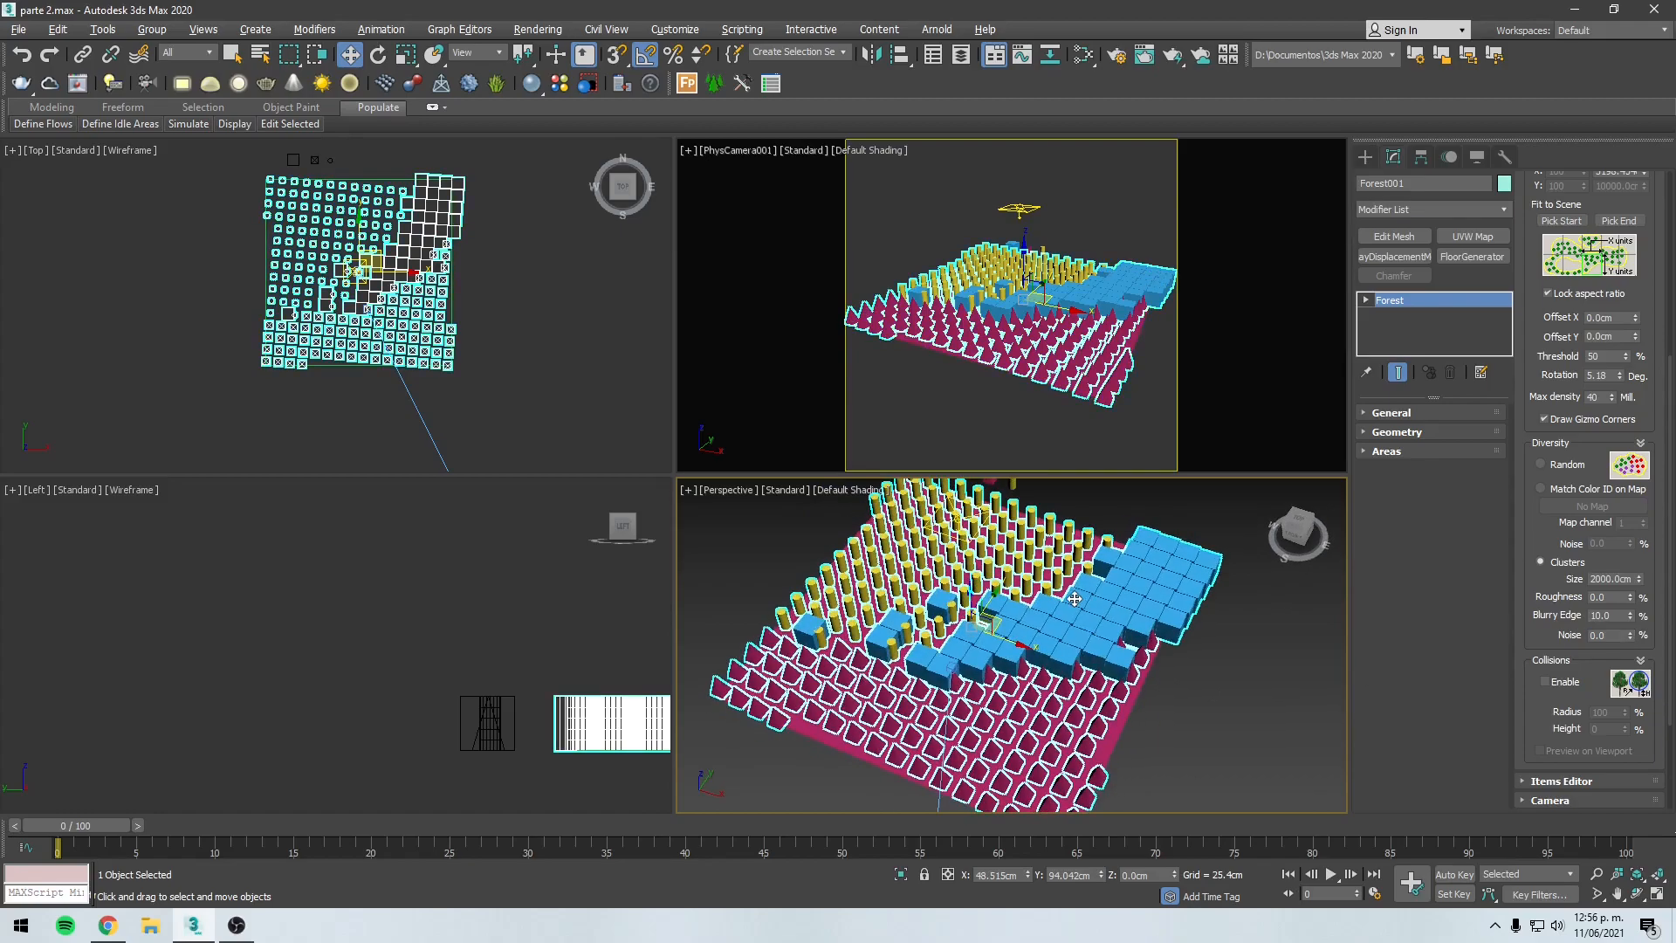
double_click(1612, 637)
type("20")
key("Return")
middle_click_drag(1004, 698, 1003, 585, "alt")
key("ctrl+z")
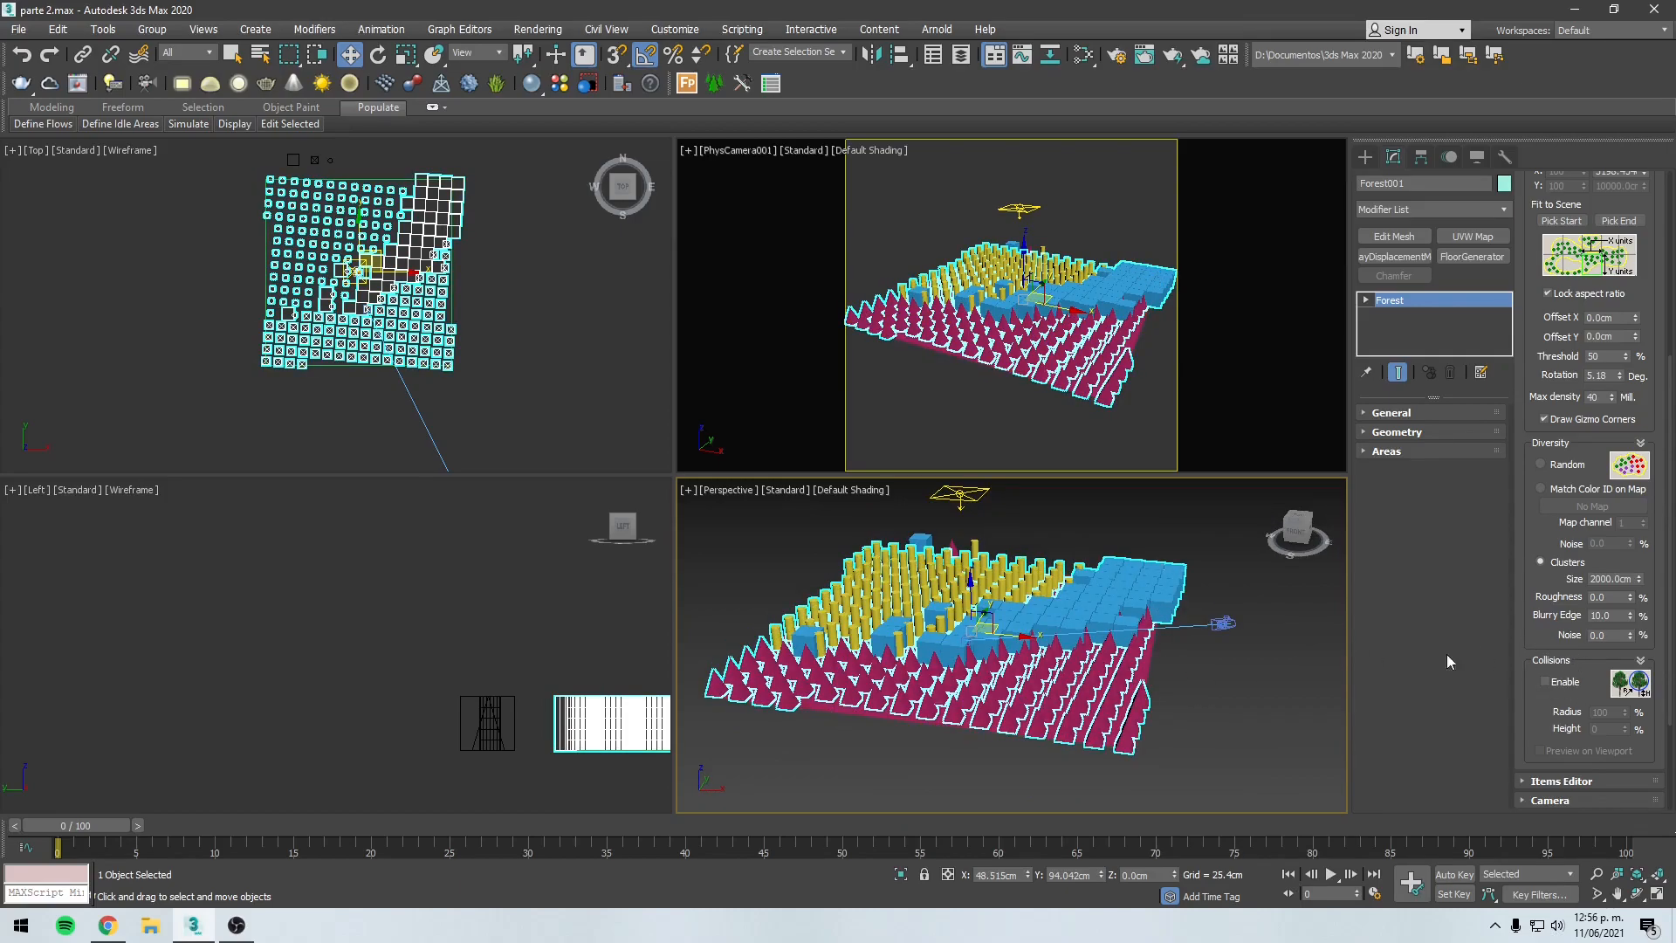
Step: Enable collisions for the scattered objects and turn on their preview in the viewport
scroll(1234, 631, "up", 8)
scroll(1153, 626, "down", 5)
scroll(1220, 693, "up", 3)
middle_click_drag(1222, 693, 1377, 715, "alt")
scroll(1240, 699, "up", 2)
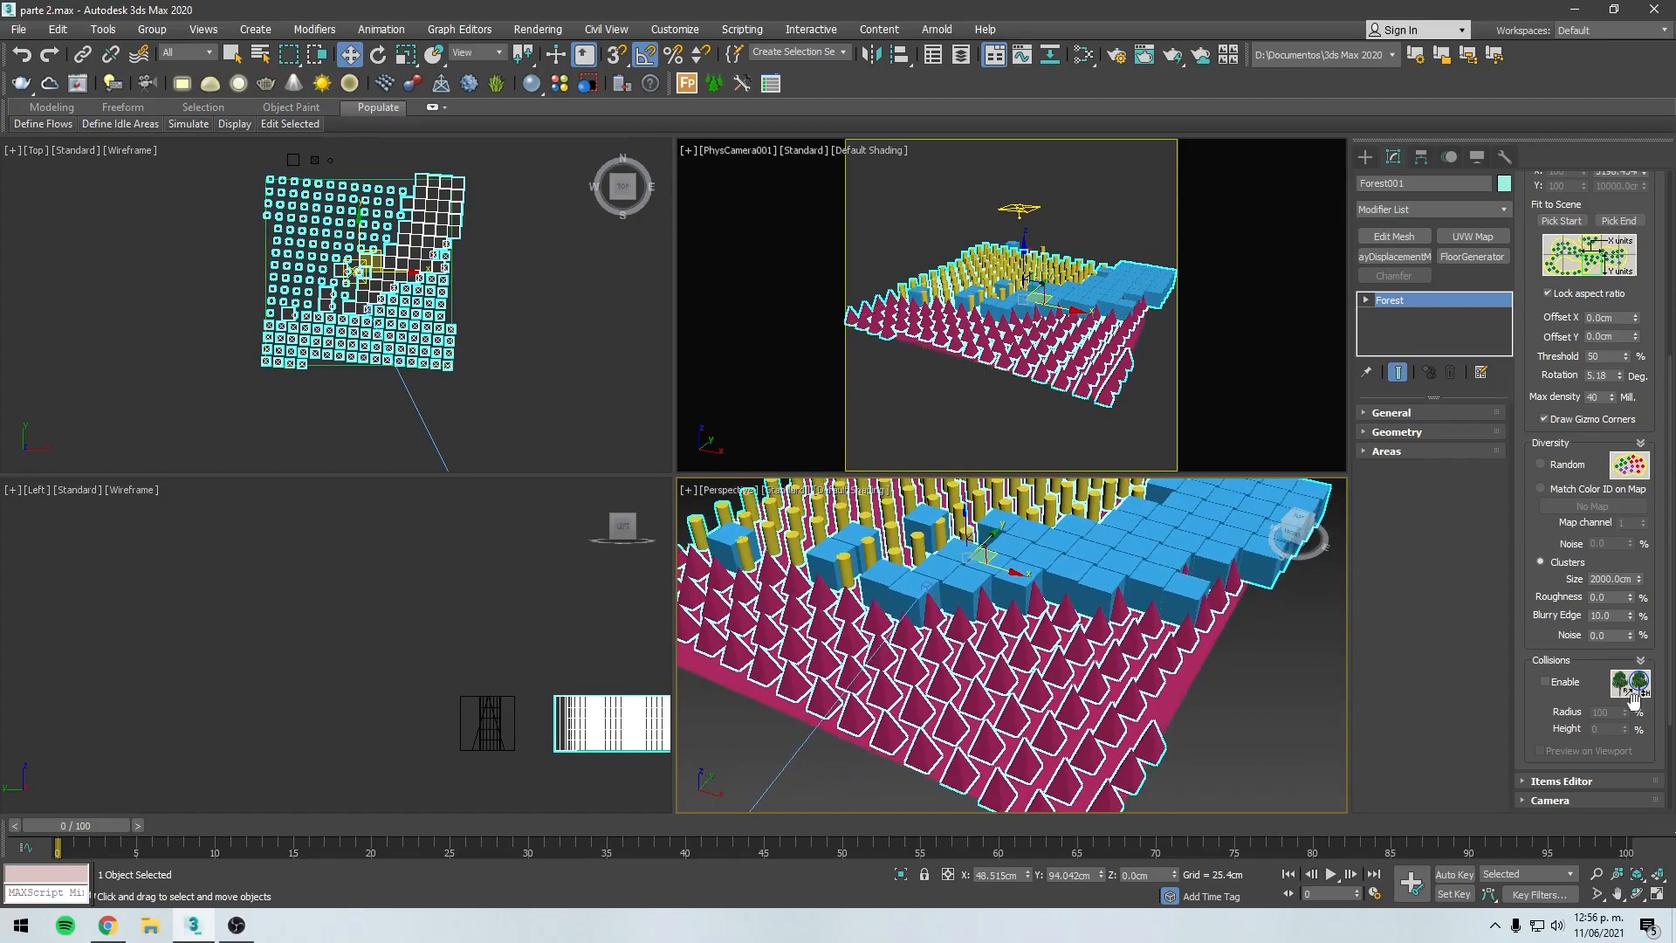
left_click(1549, 682)
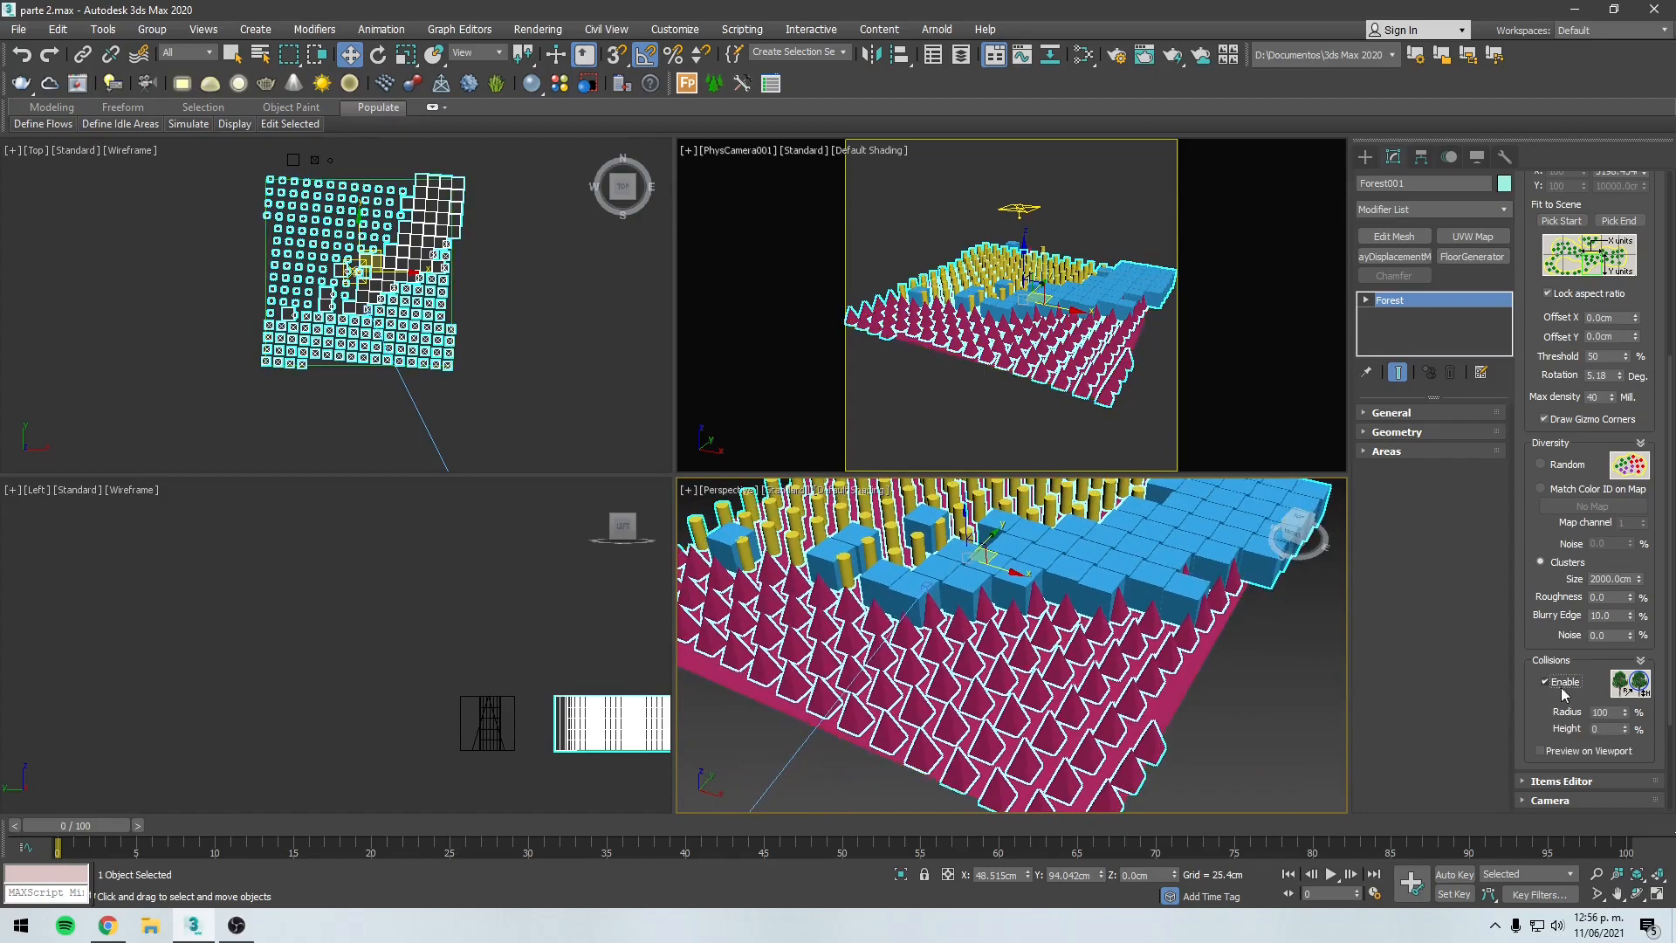
scroll(944, 564, "down", 5)
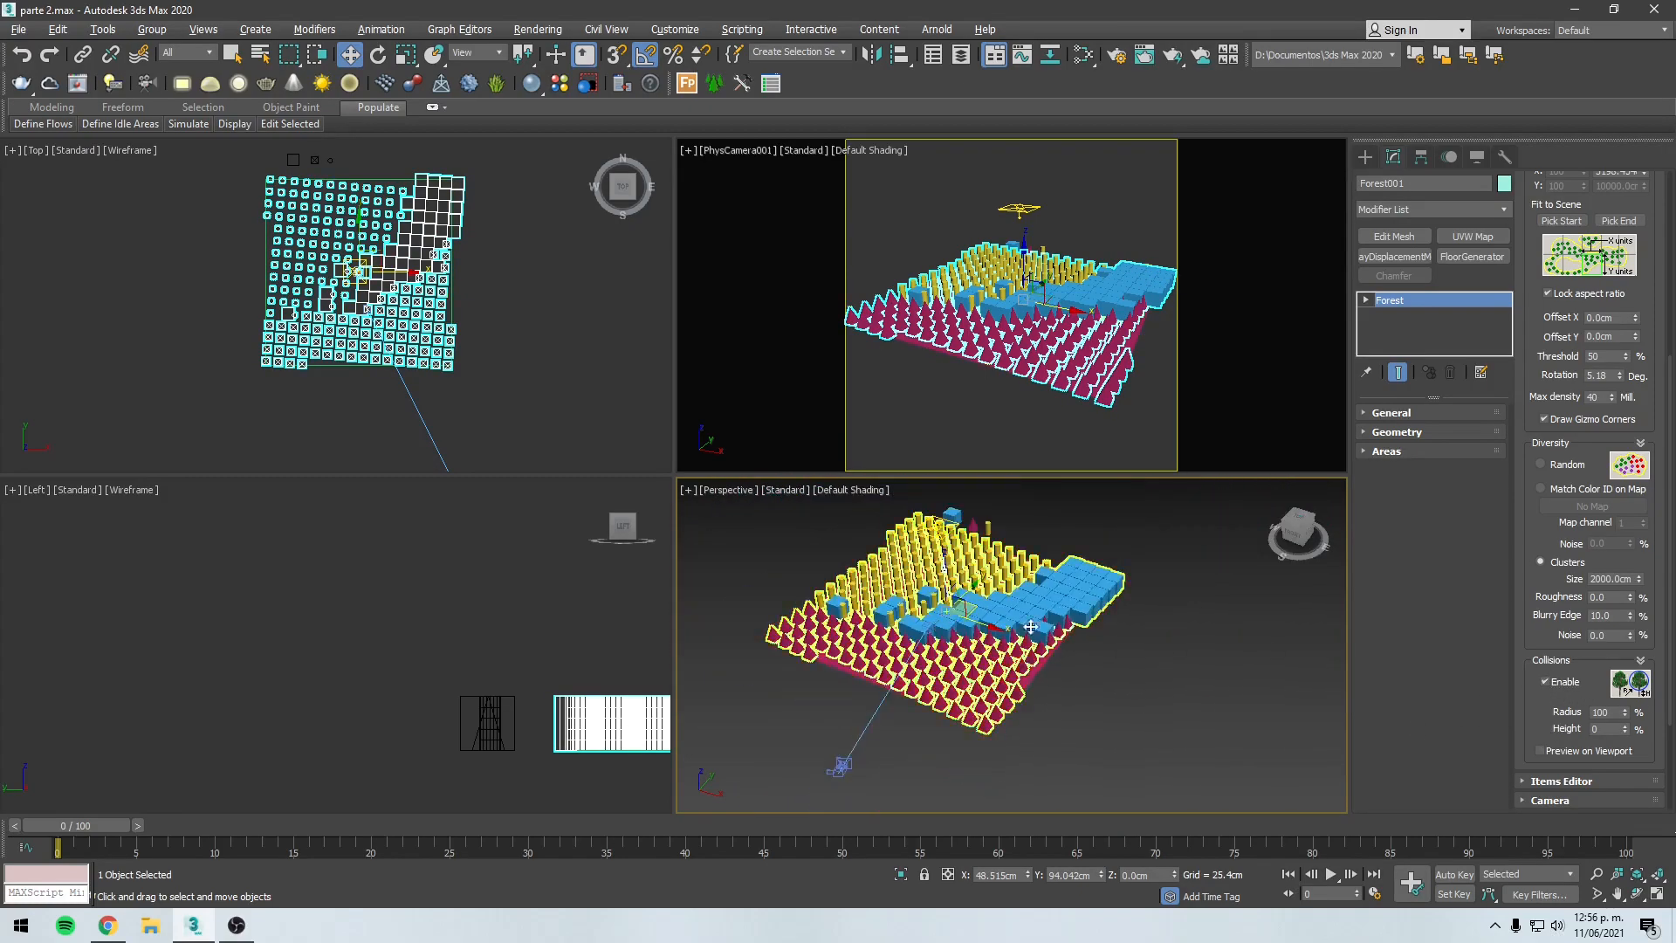
scroll(951, 620, "up", 3)
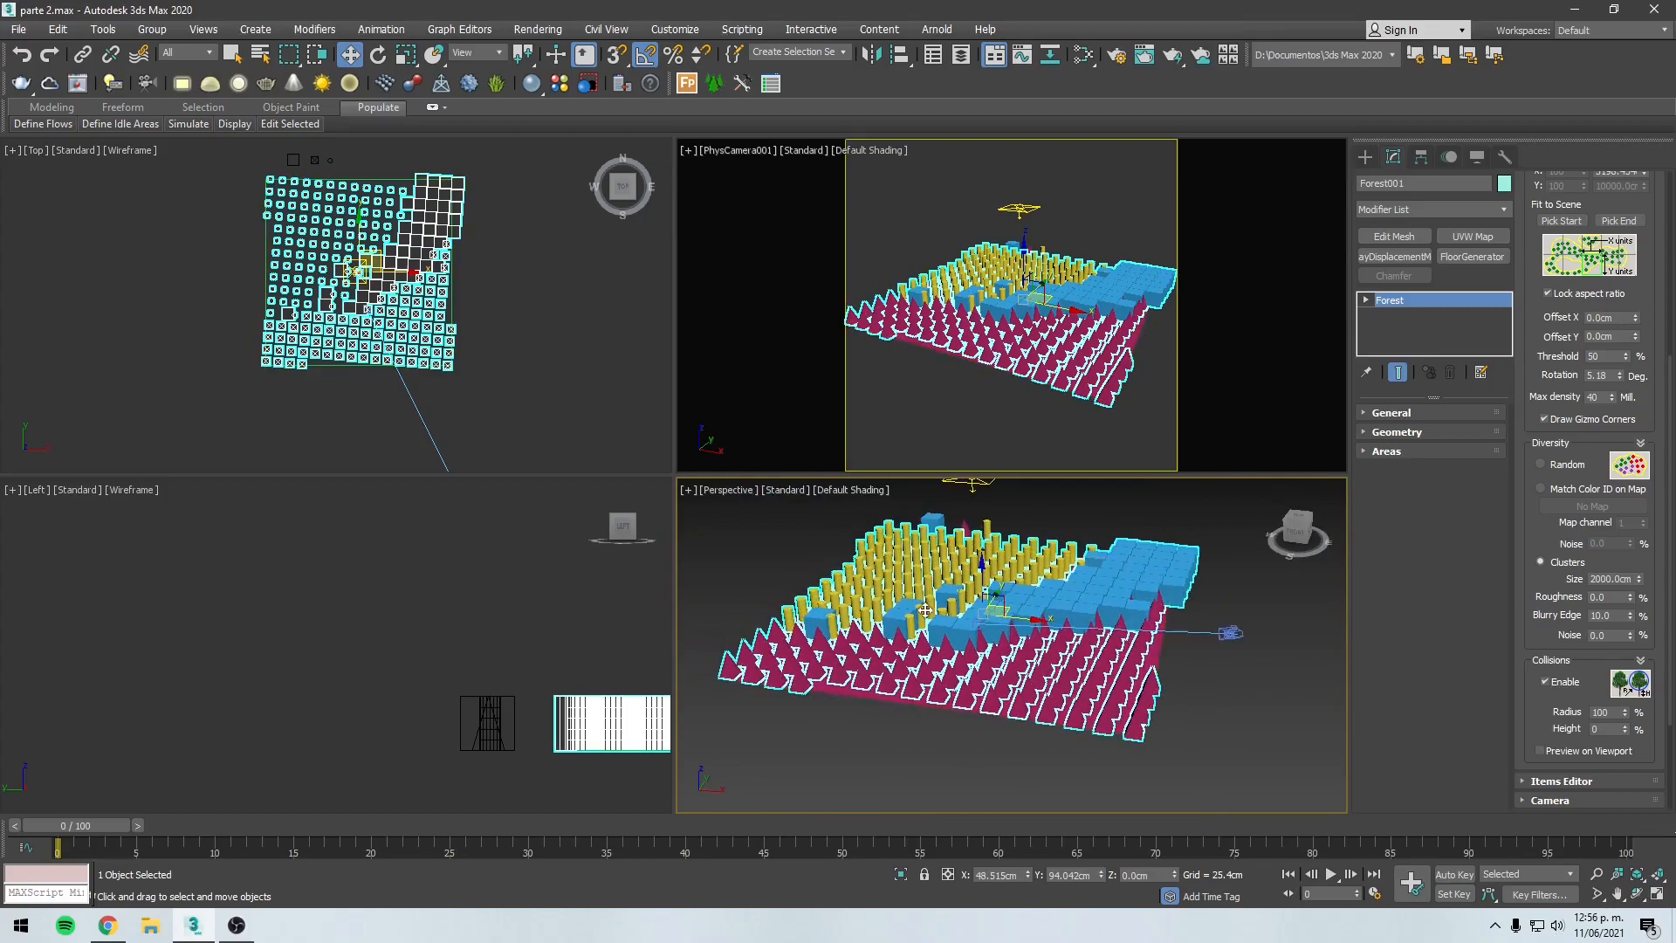
left_click(1540, 751)
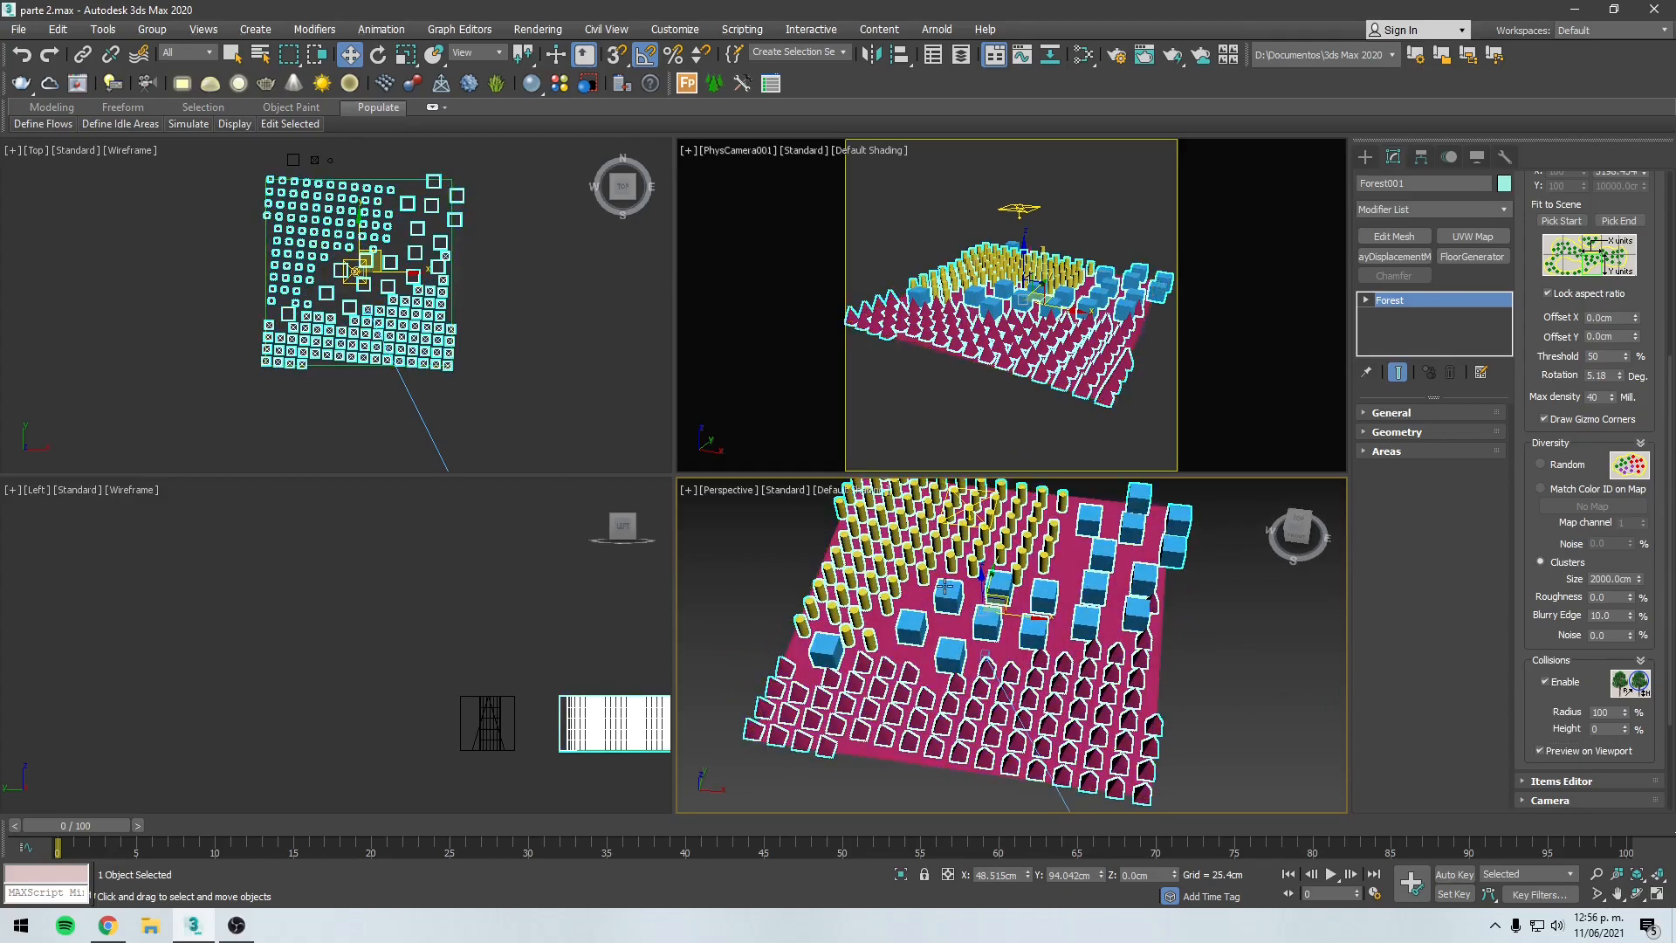
middle_click_drag(1118, 596, 1040, 646, "alt")
Step: Try a collision radius of 40% and restore it to 100%
left_click(1615, 713)
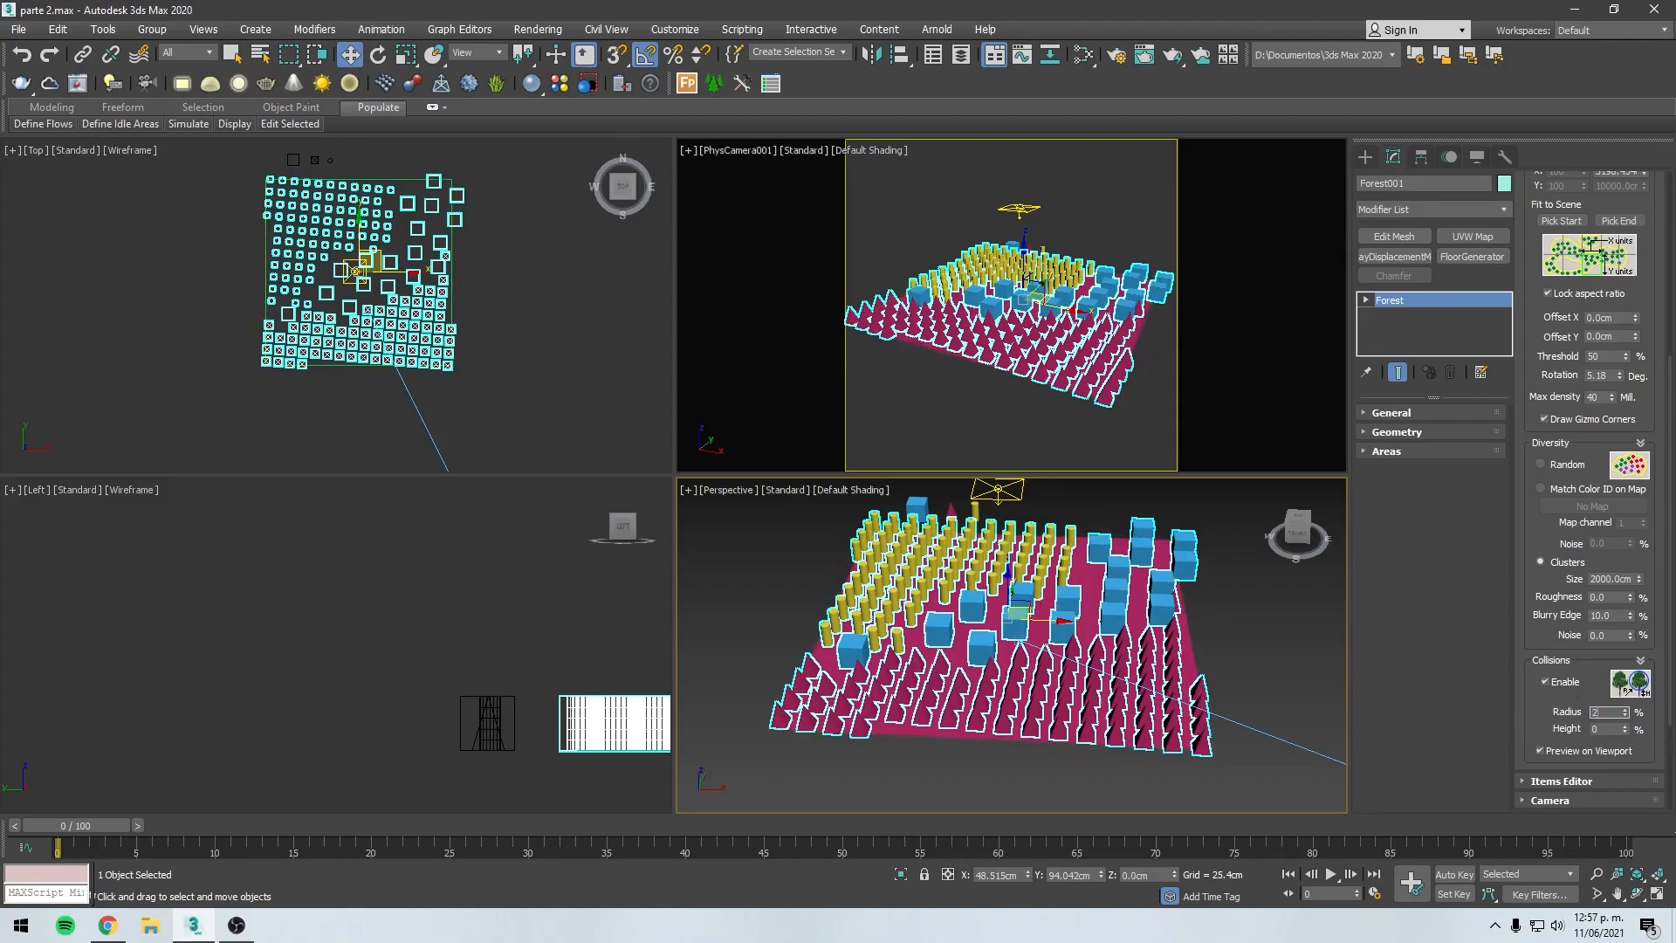
type("0")
key("Return")
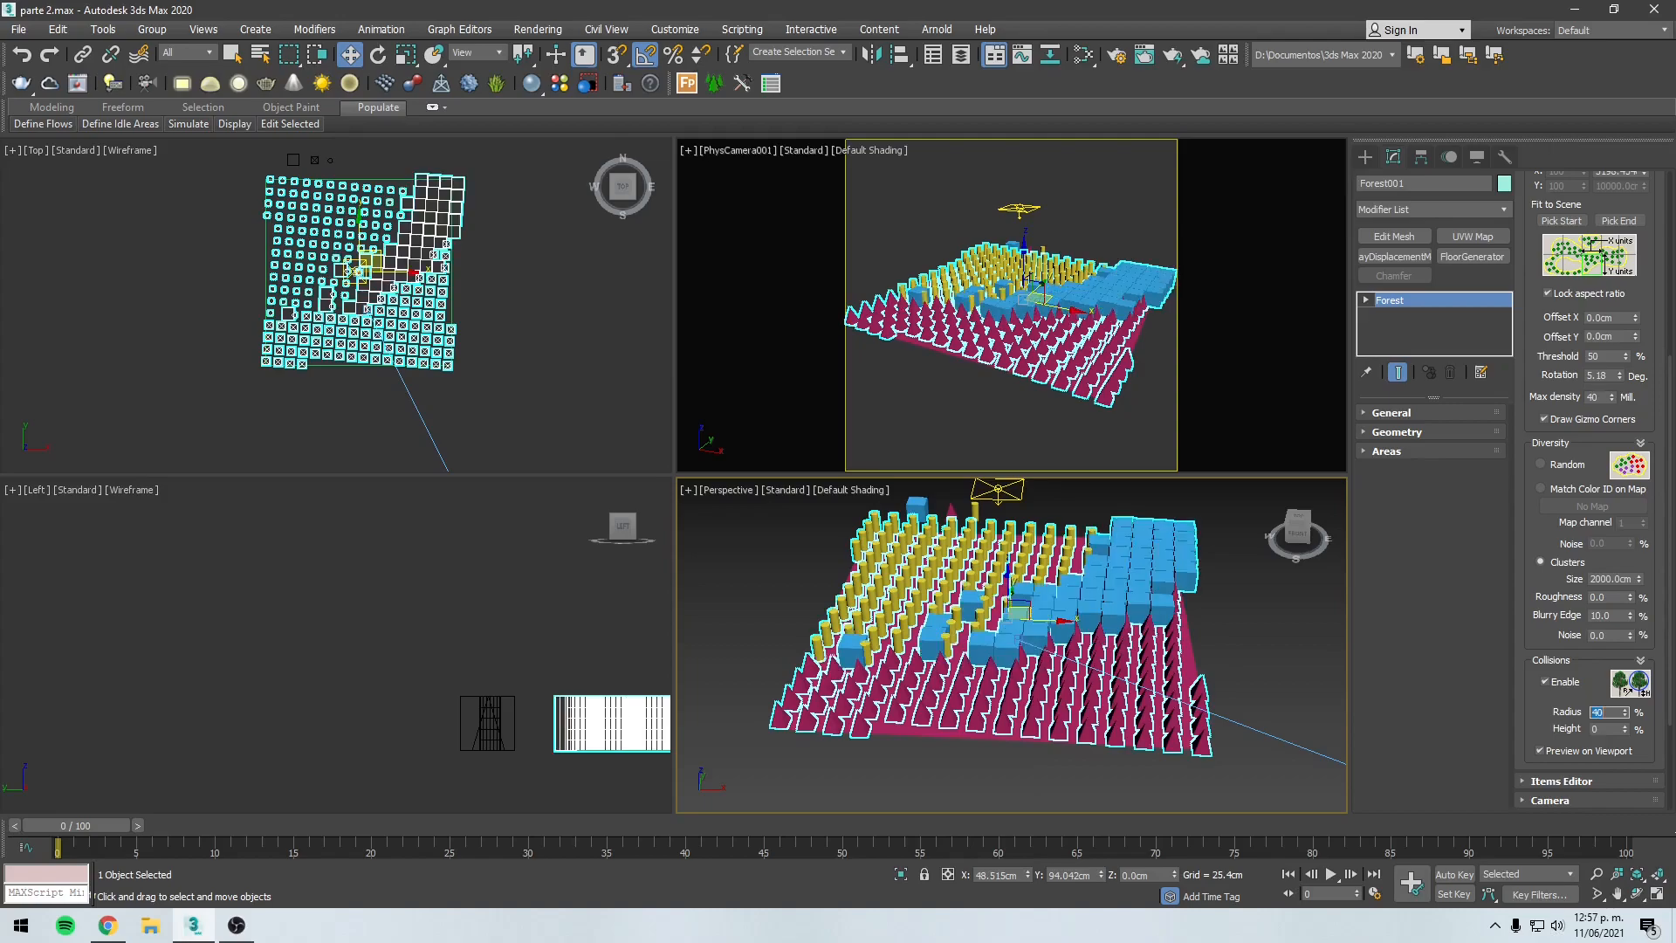
scroll(1030, 646, "up", 8)
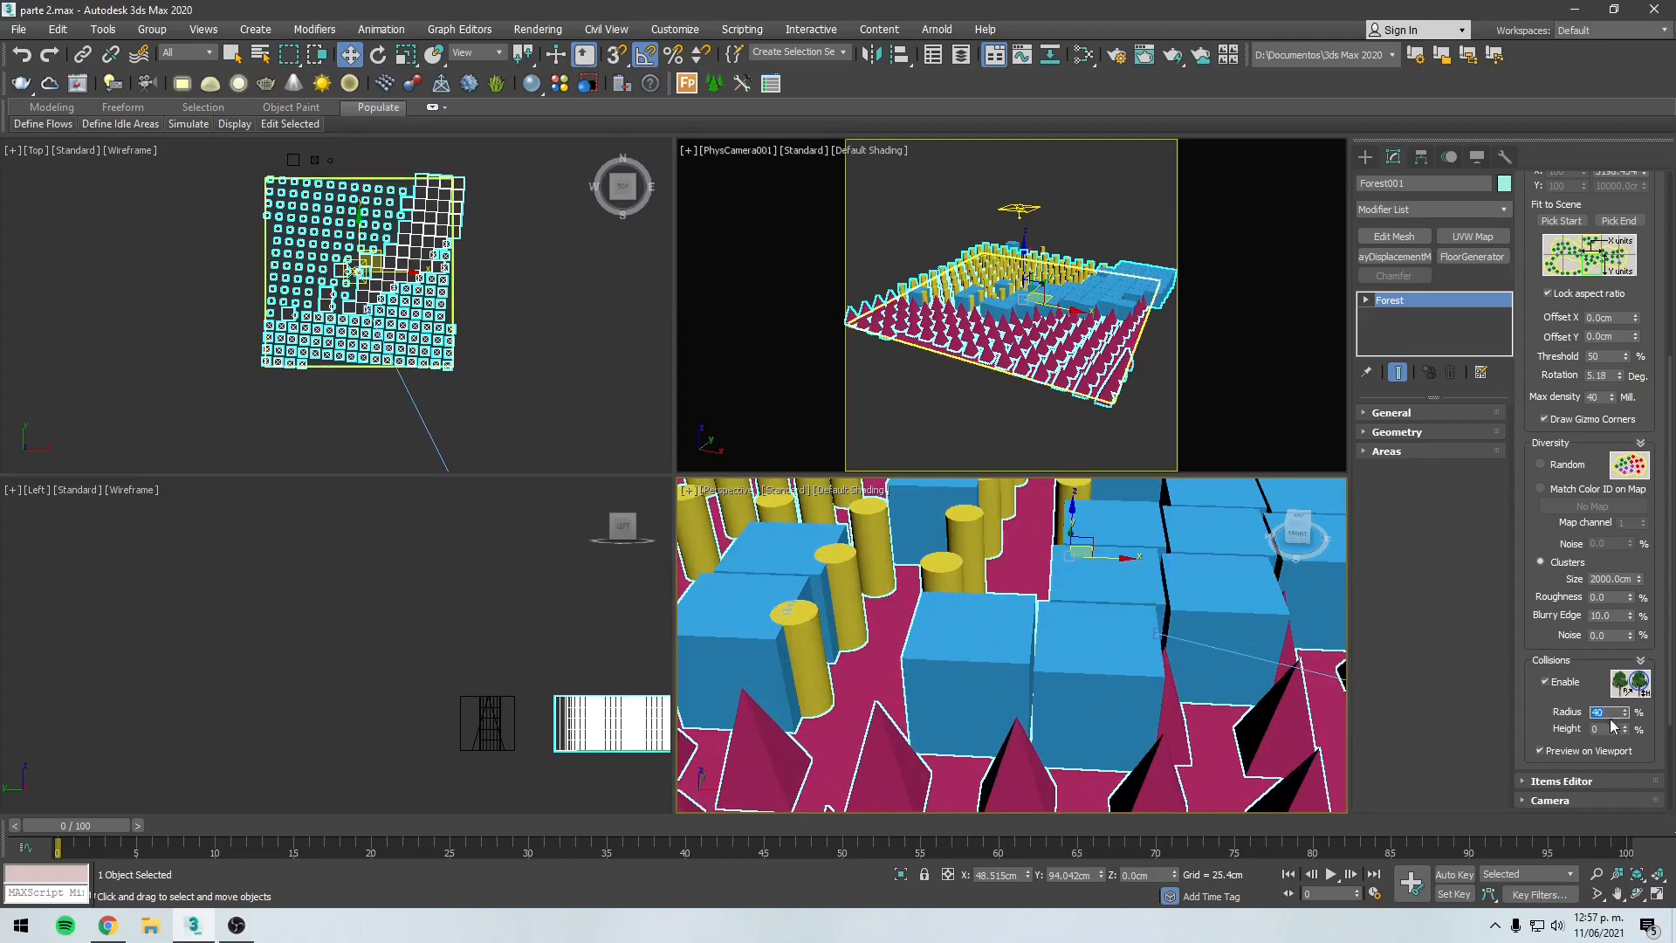
type("100")
key("Return")
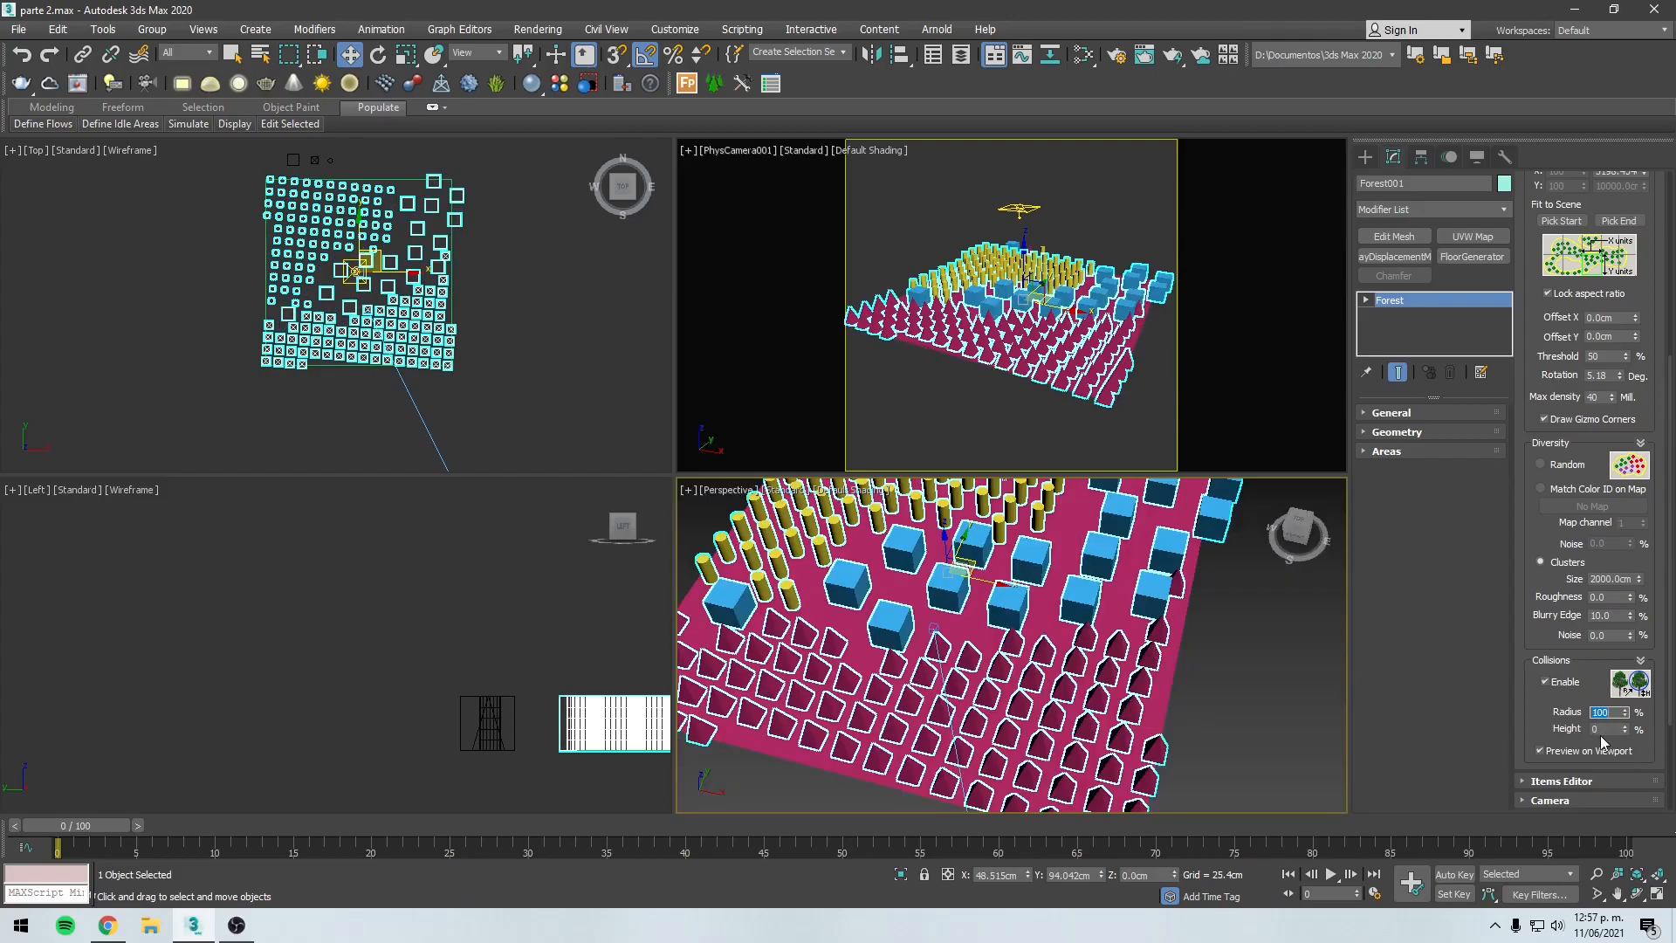
middle_click_drag(1092, 653, 1051, 648, "alt")
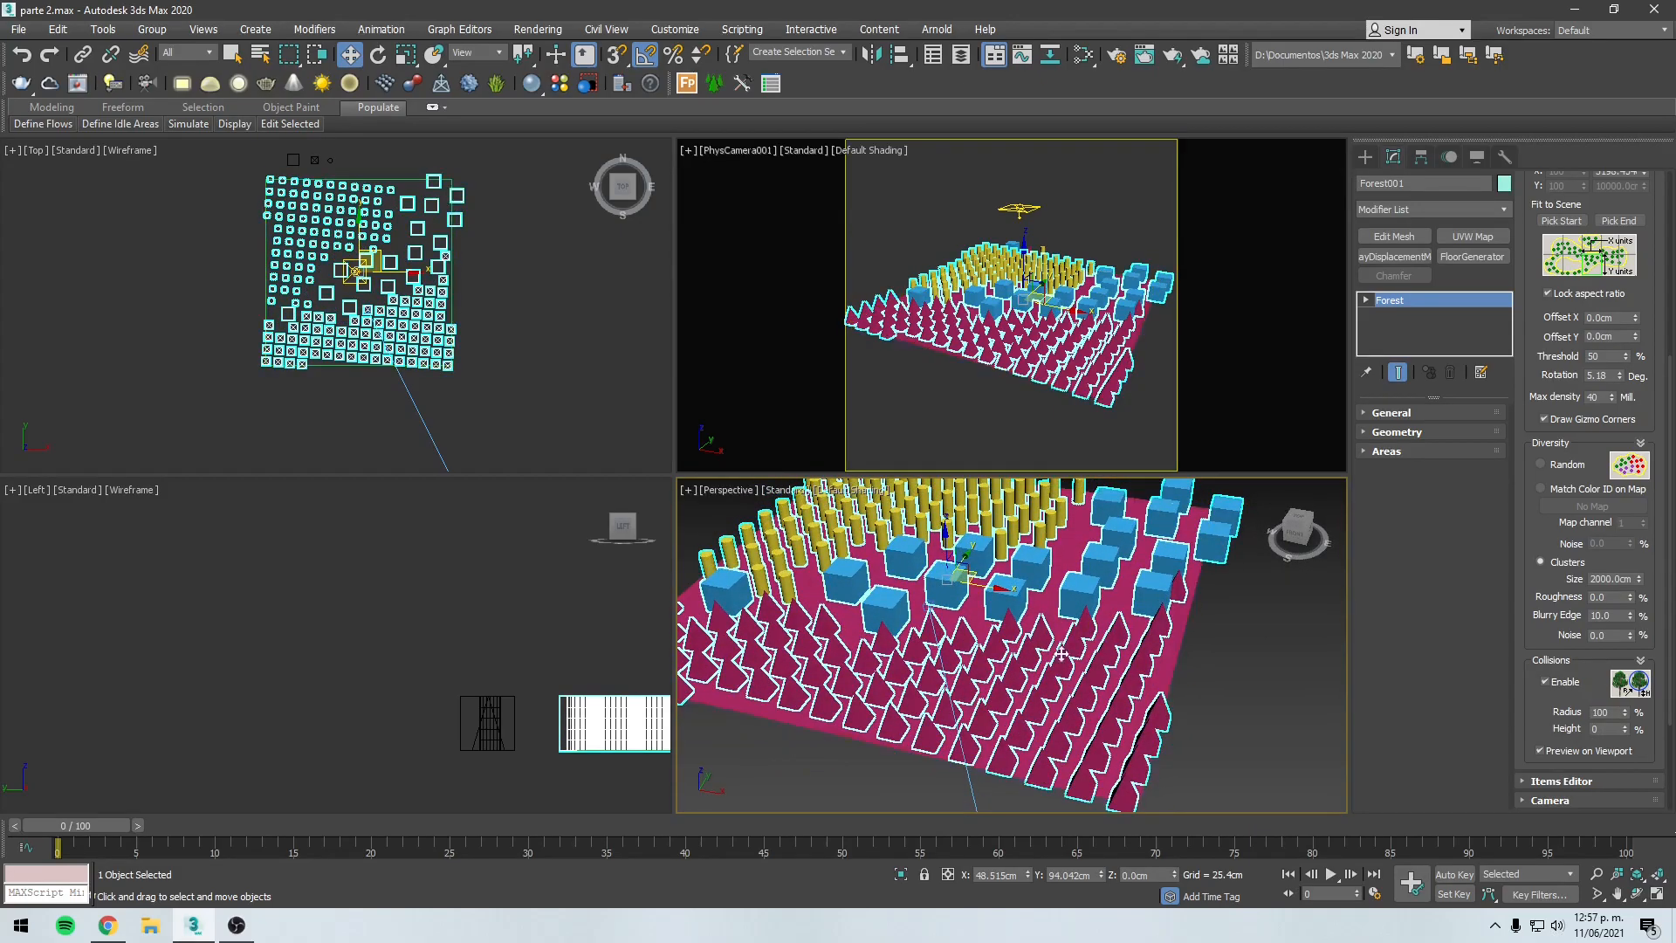
middle_click_drag(1168, 681, 1178, 671, "alt")
Step: Examine the collision height setting in relation to the scattered objects
left_click(1607, 728)
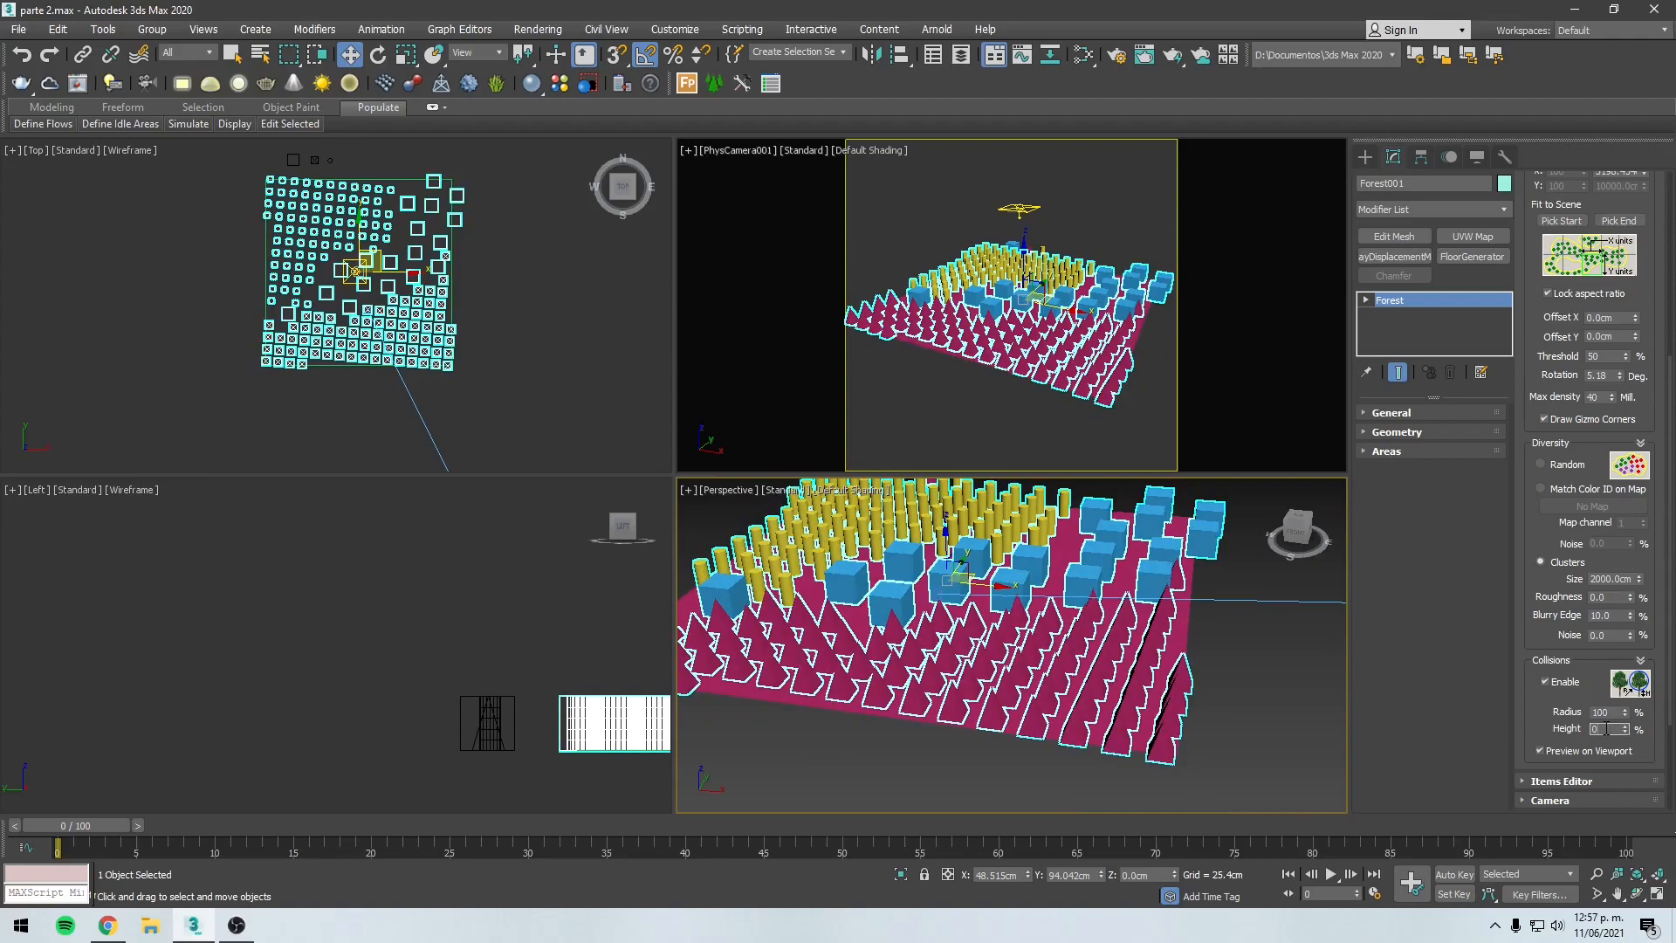
double_click(1605, 729)
key("Return")
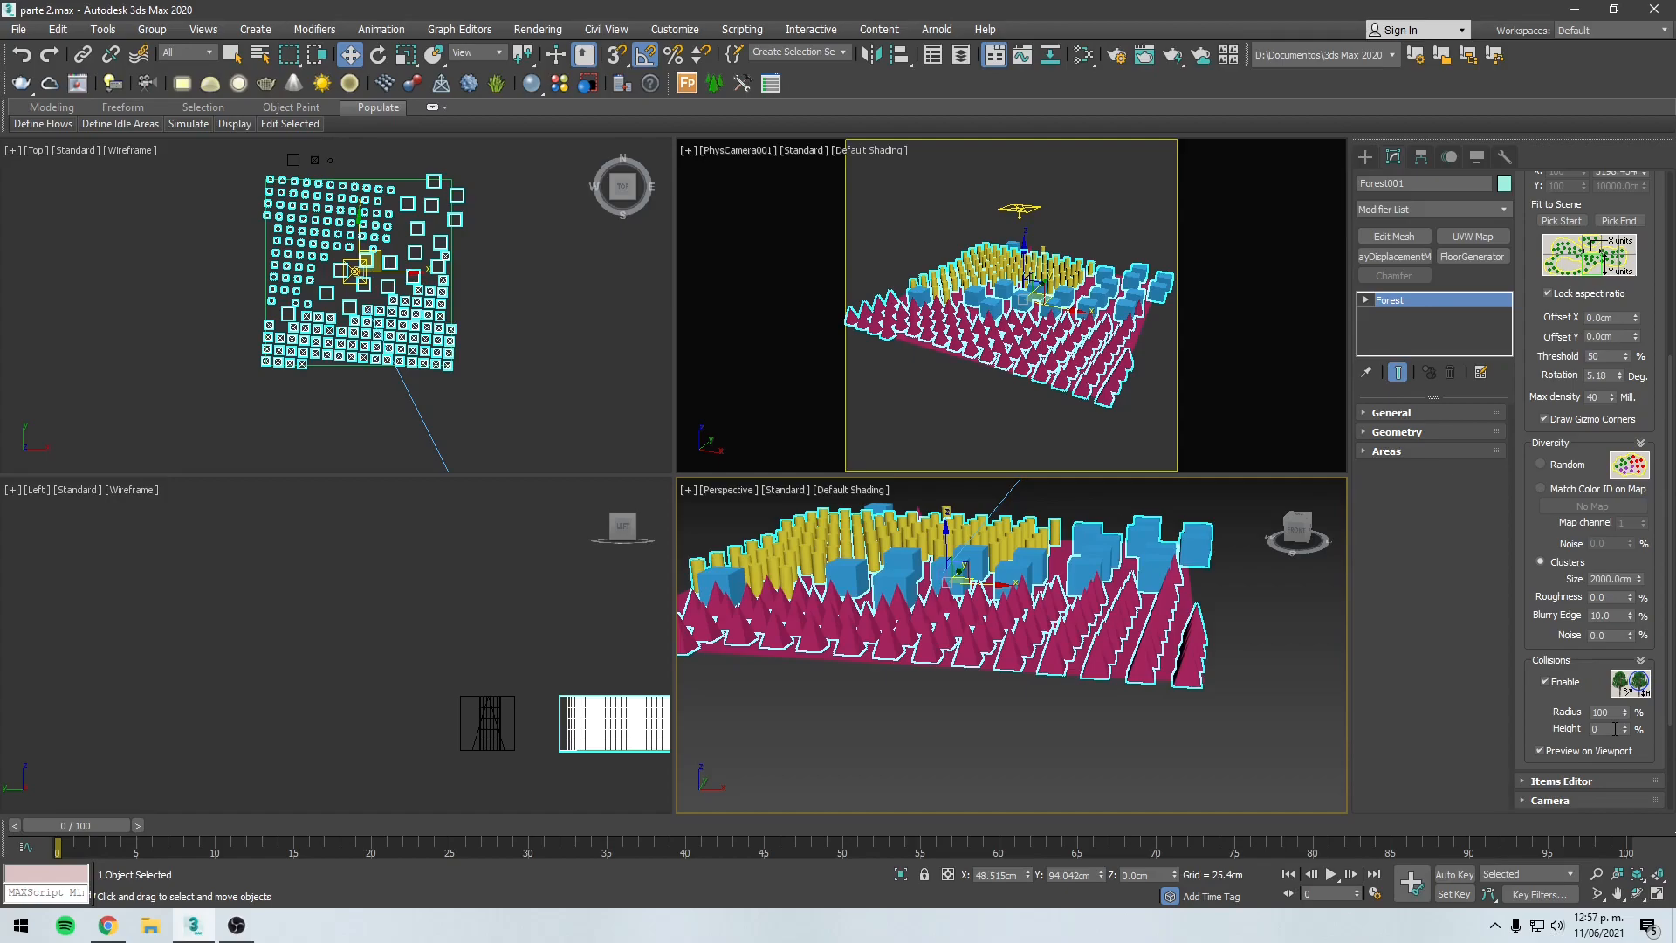
double_click(1615, 728)
middle_click_drag(942, 591, 1062, 669, "alt")
middle_click_drag(1082, 573, 1135, 568, "alt")
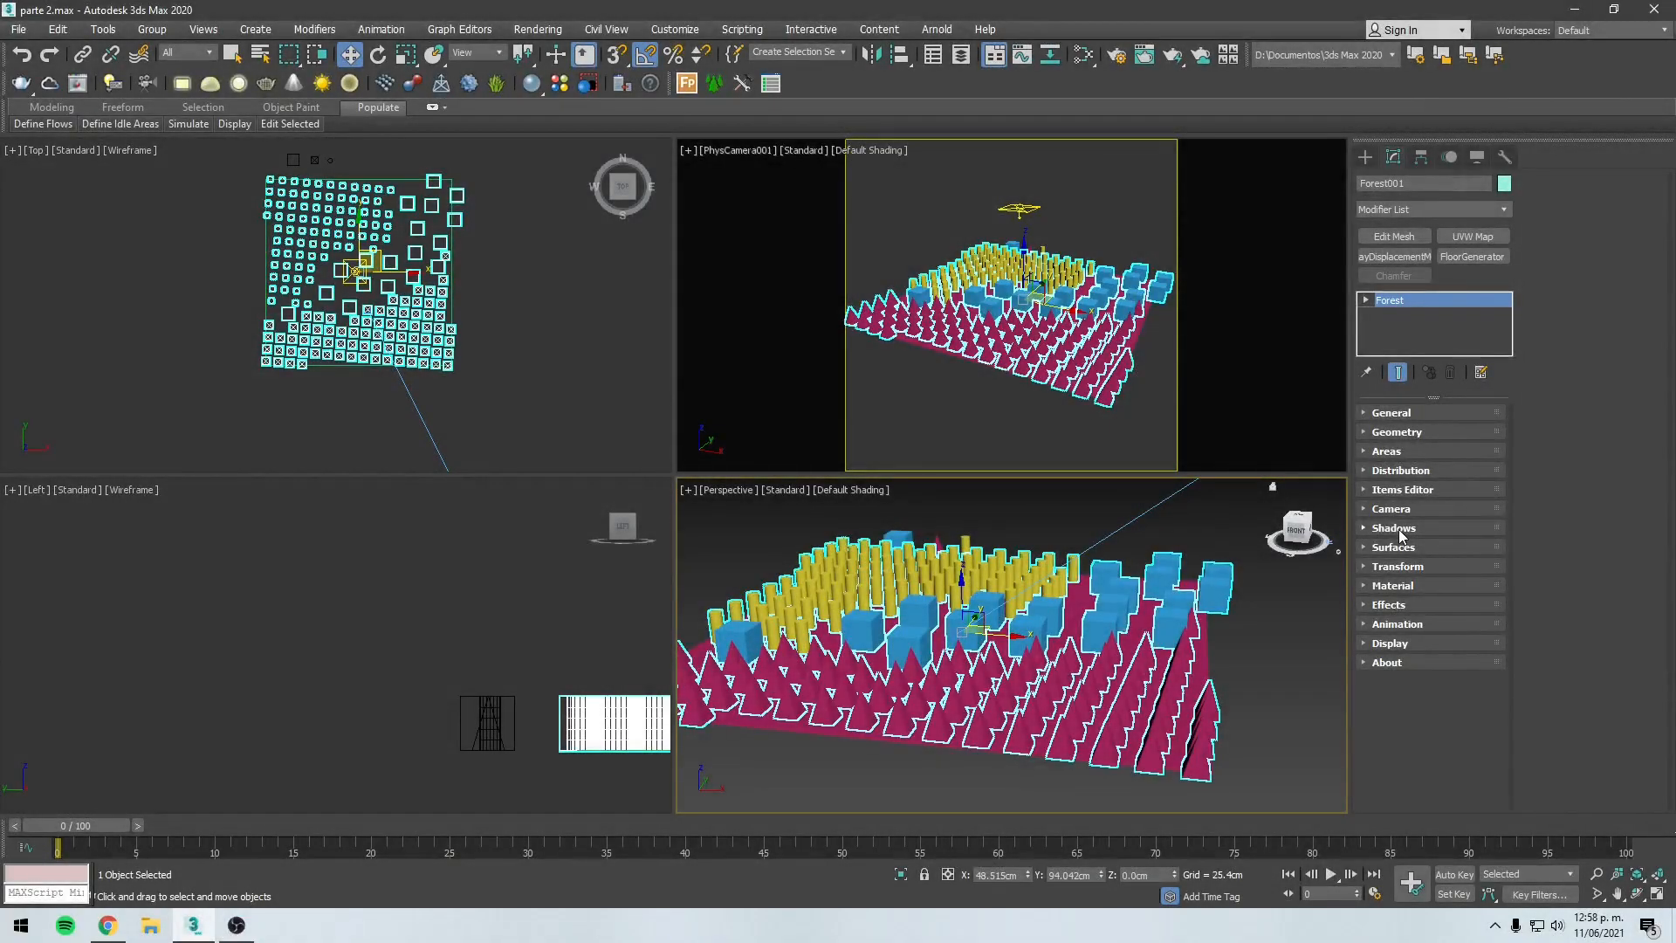
Step: Open the forest's transform settings and enable random translation of the scattered objects
left_click(1393, 567)
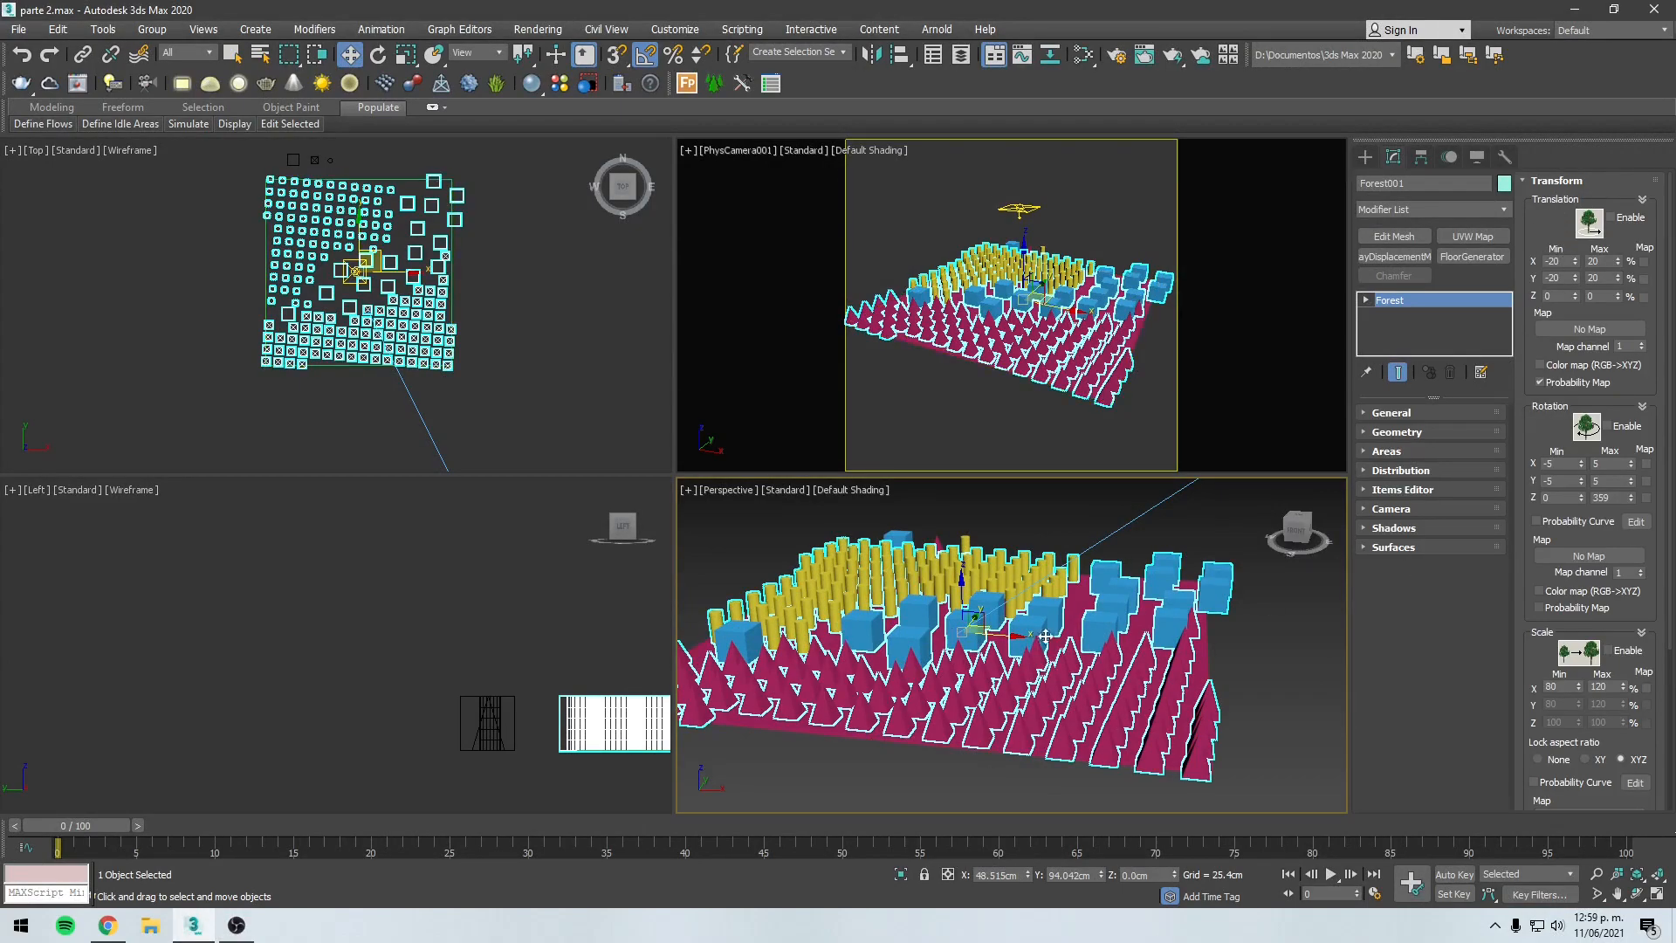
middle_click_drag(1030, 669, 969, 681, "alt")
scroll(1026, 686, "up", 3)
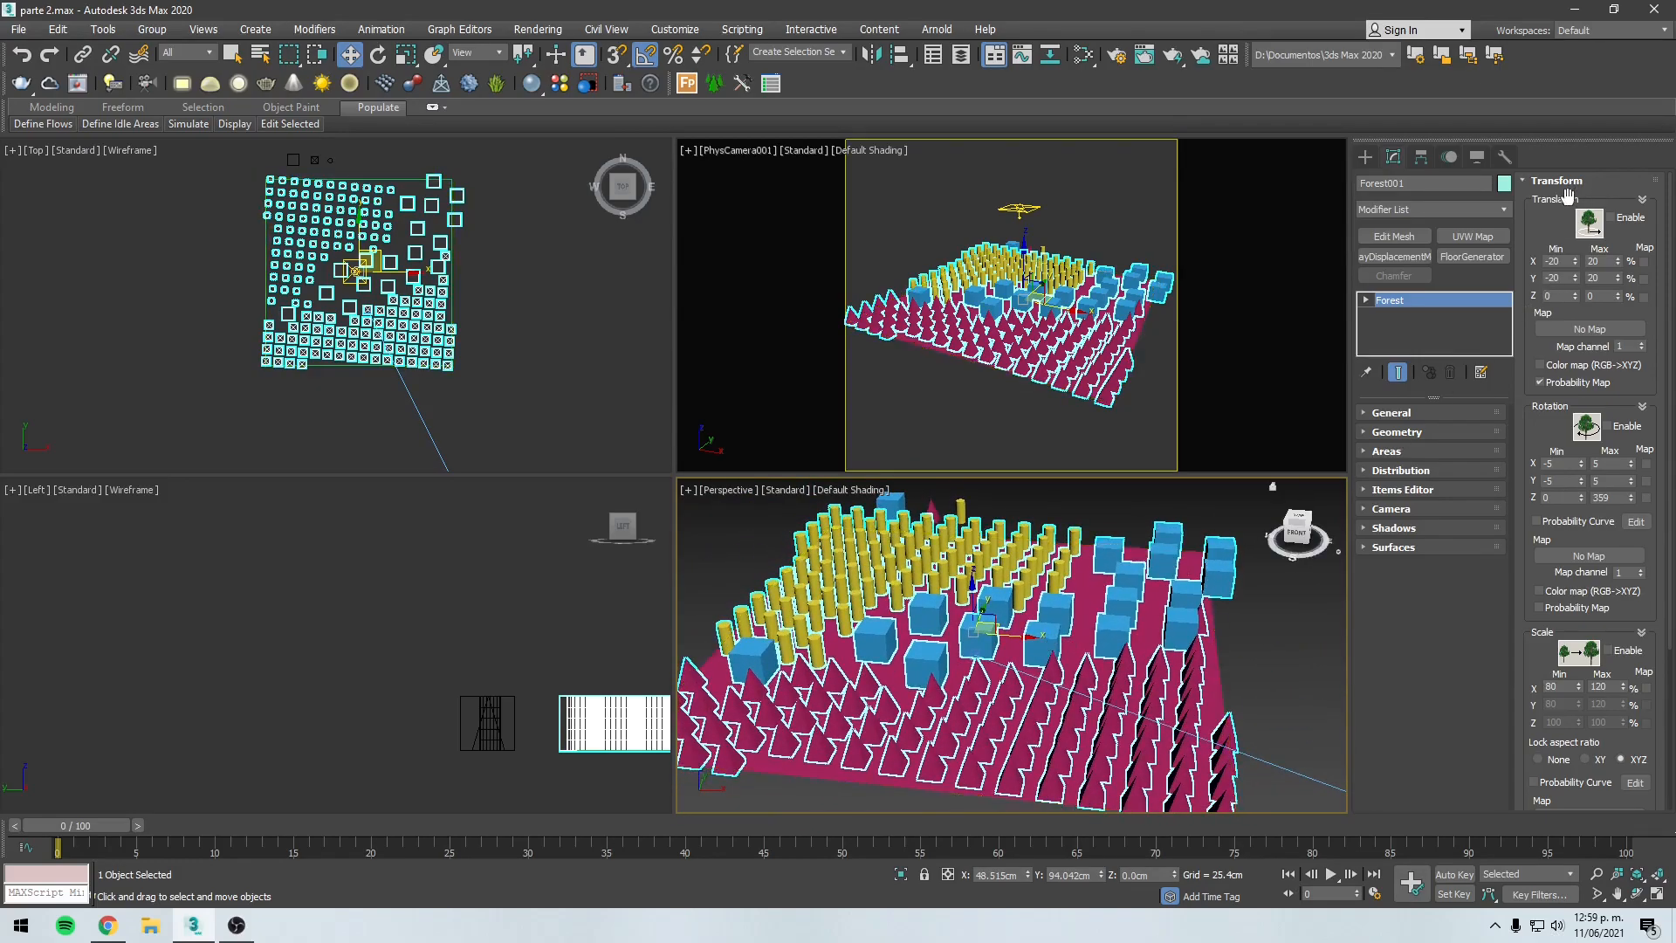
left_click(1612, 218)
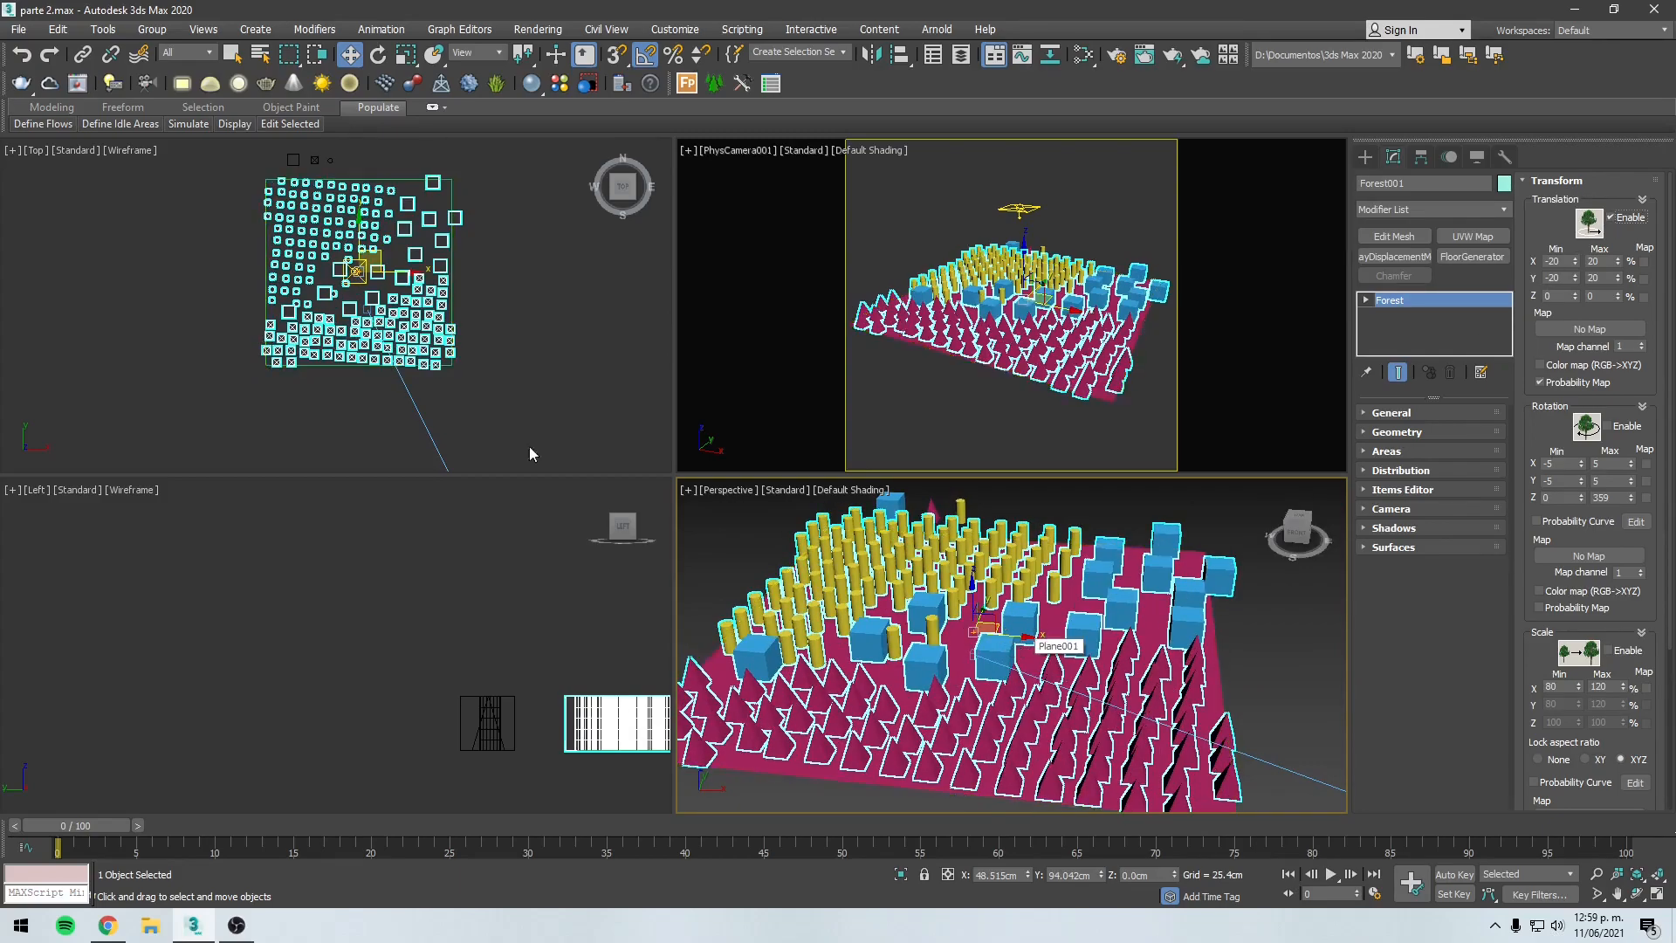
middle_click_drag(1014, 648, 1086, 678, "alt")
middle_click_drag(1015, 631, 1007, 636, "alt")
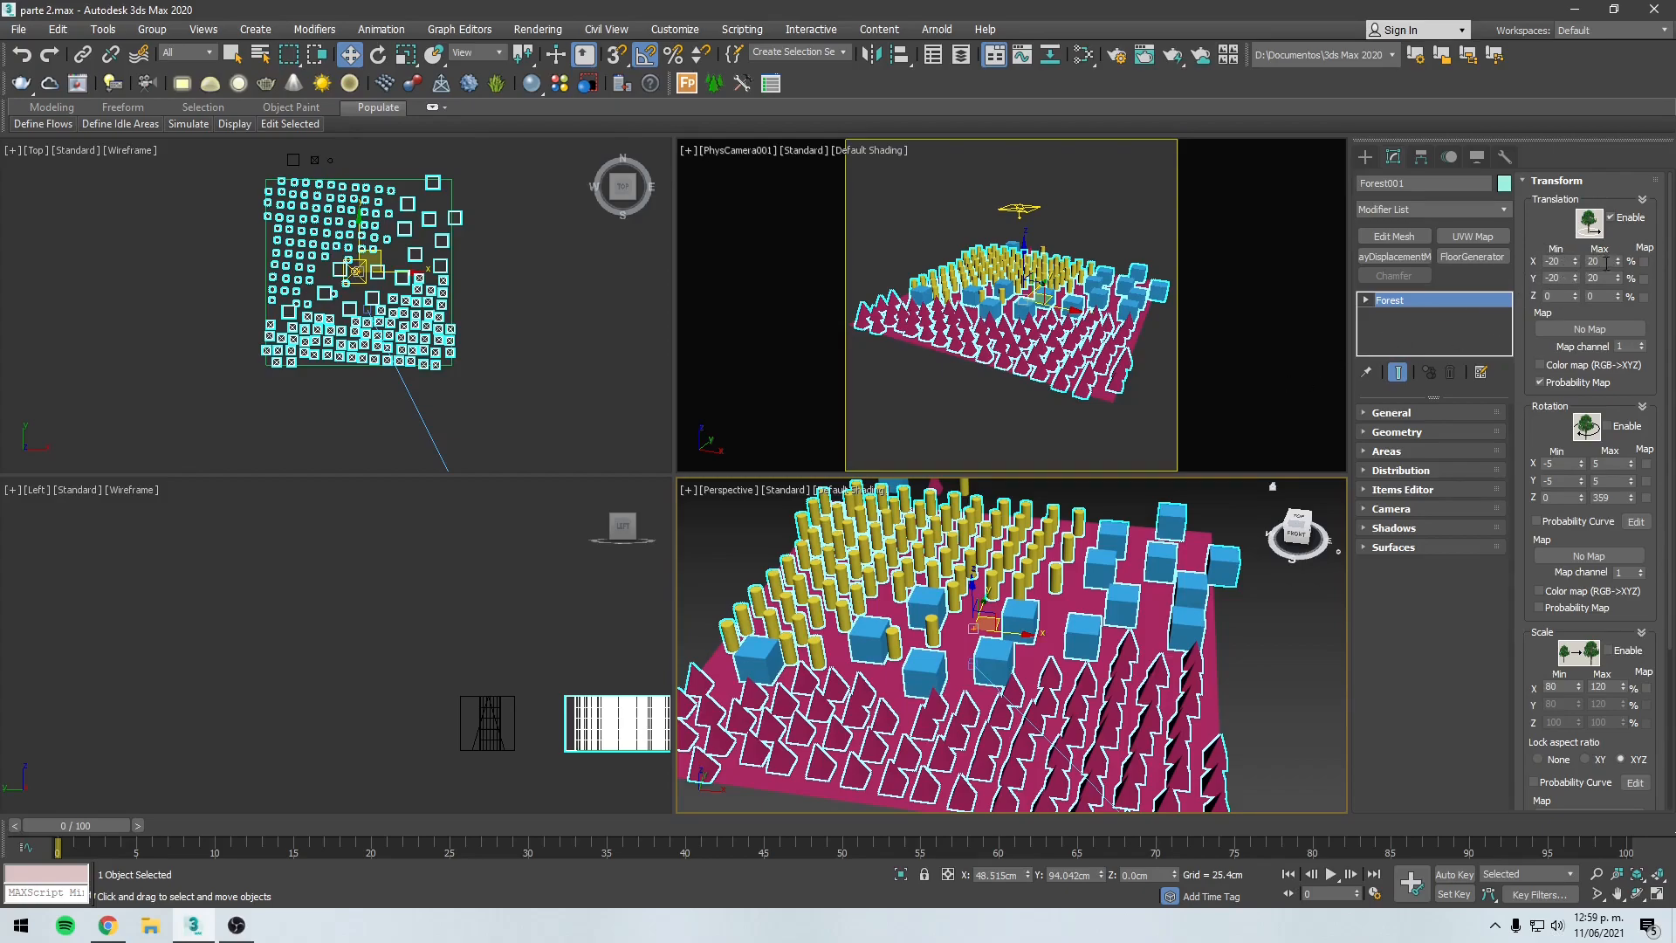
double_click(1550, 262)
double_click(1608, 261)
middle_click_drag(1089, 680, 1004, 726, "alt")
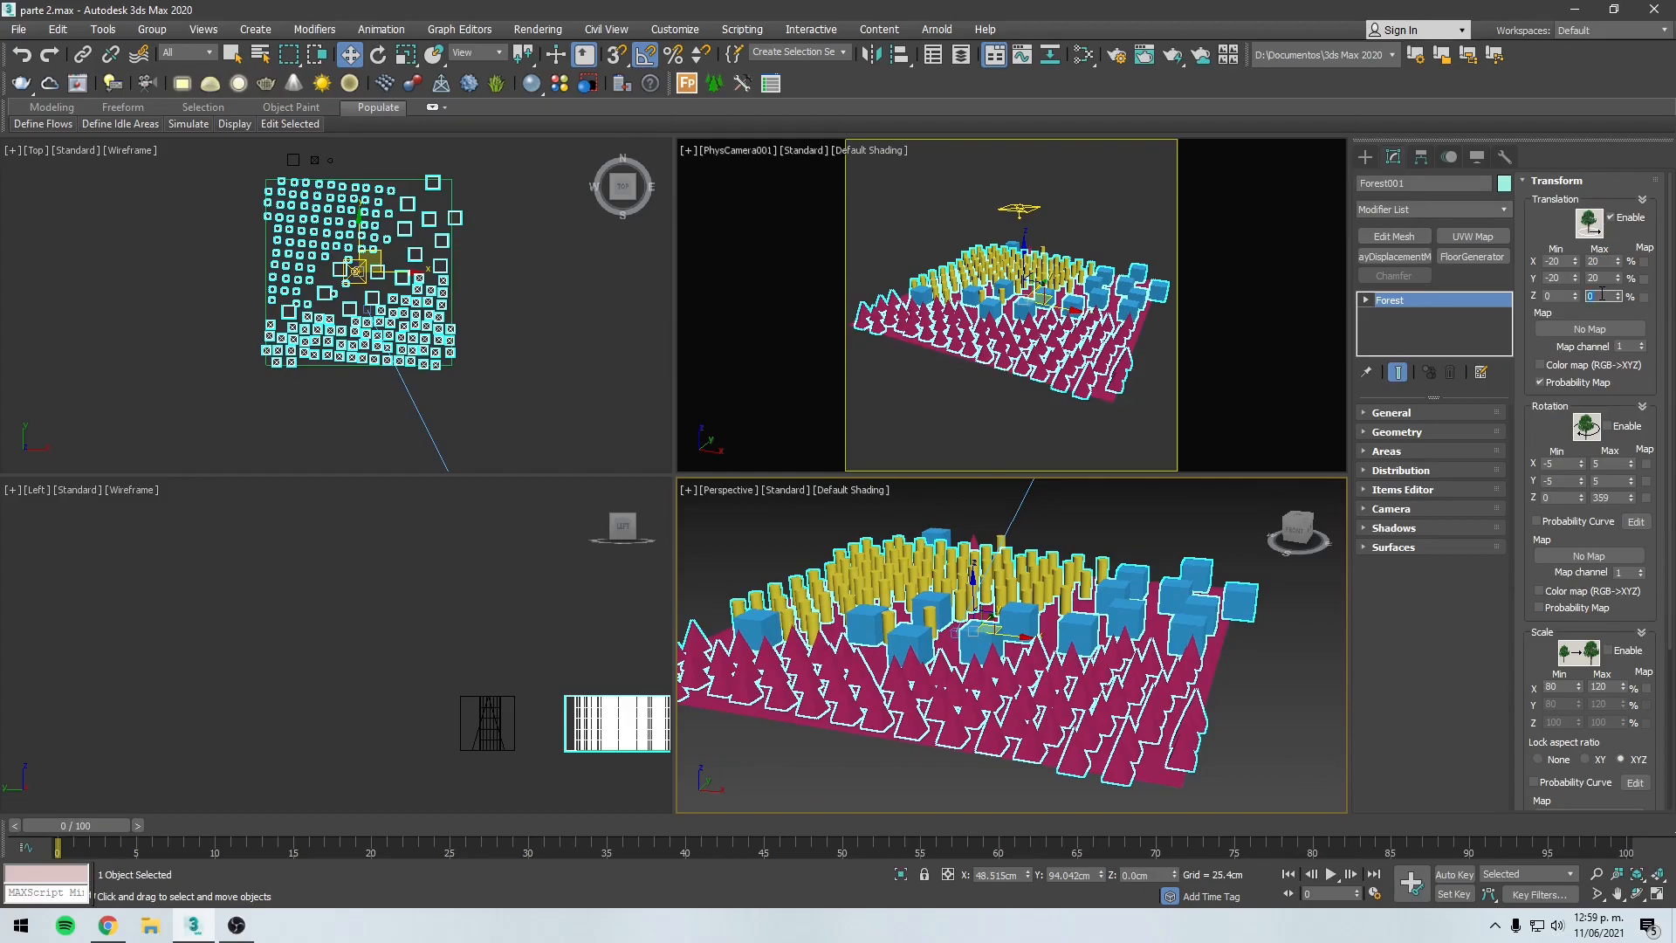
Step: Try a Z translation range of -25 to 20% and reset both limits to 0
type("20")
key("Return")
middle_click_drag(1214, 580, 939, 654, "alt")
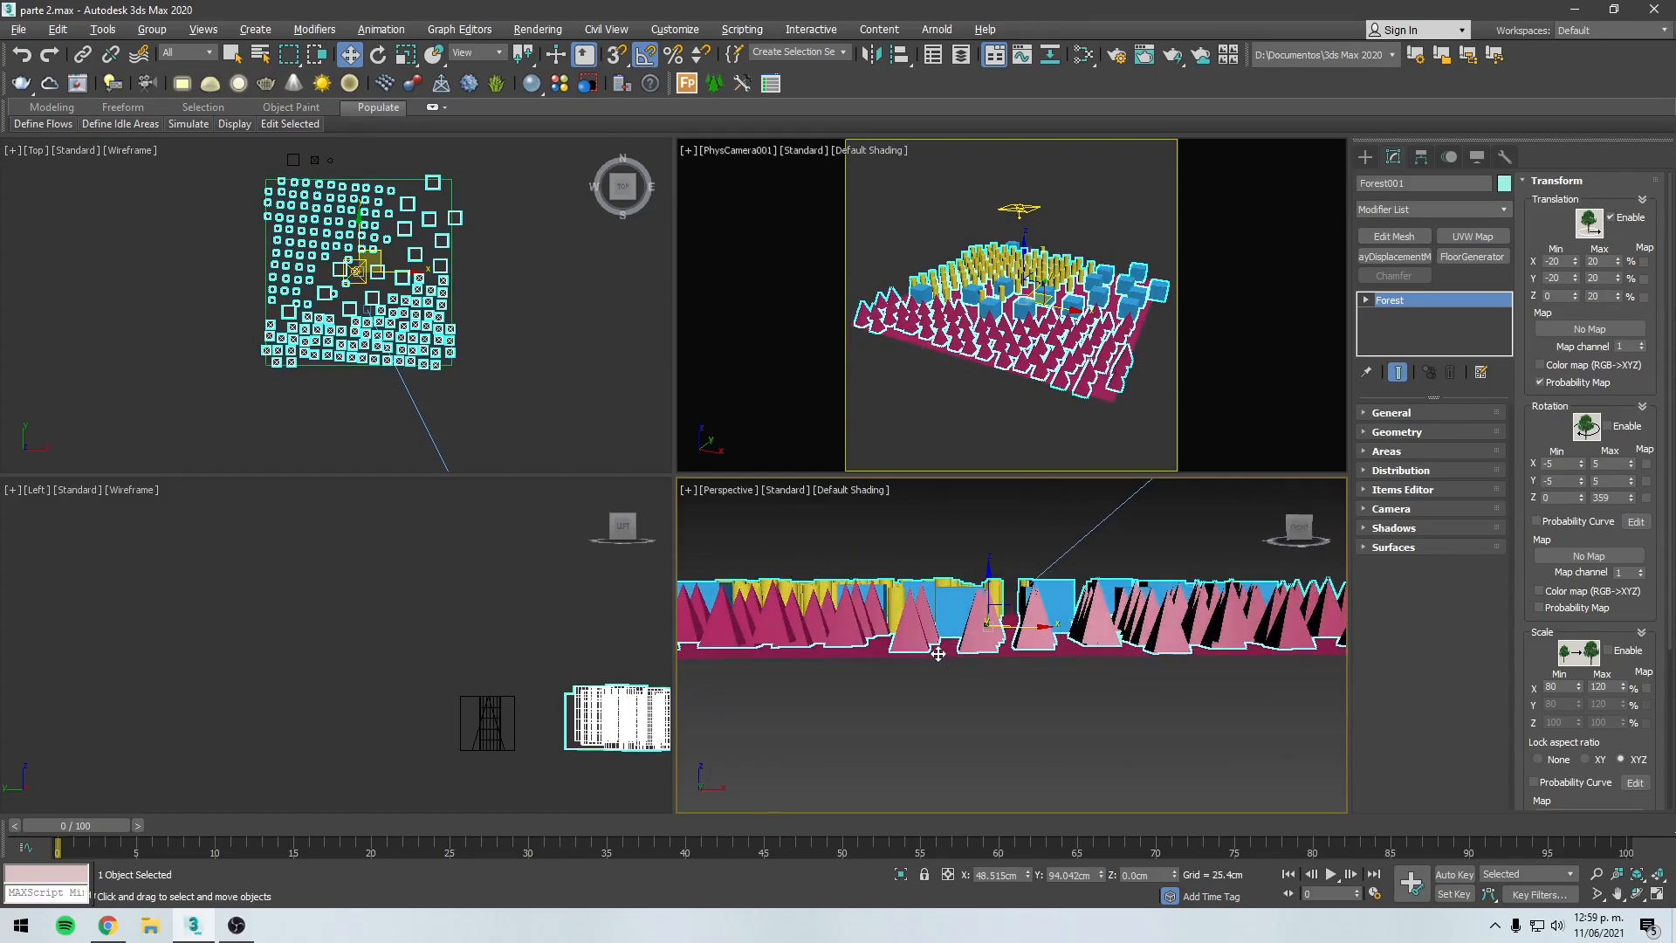
scroll(884, 670, "up", 5)
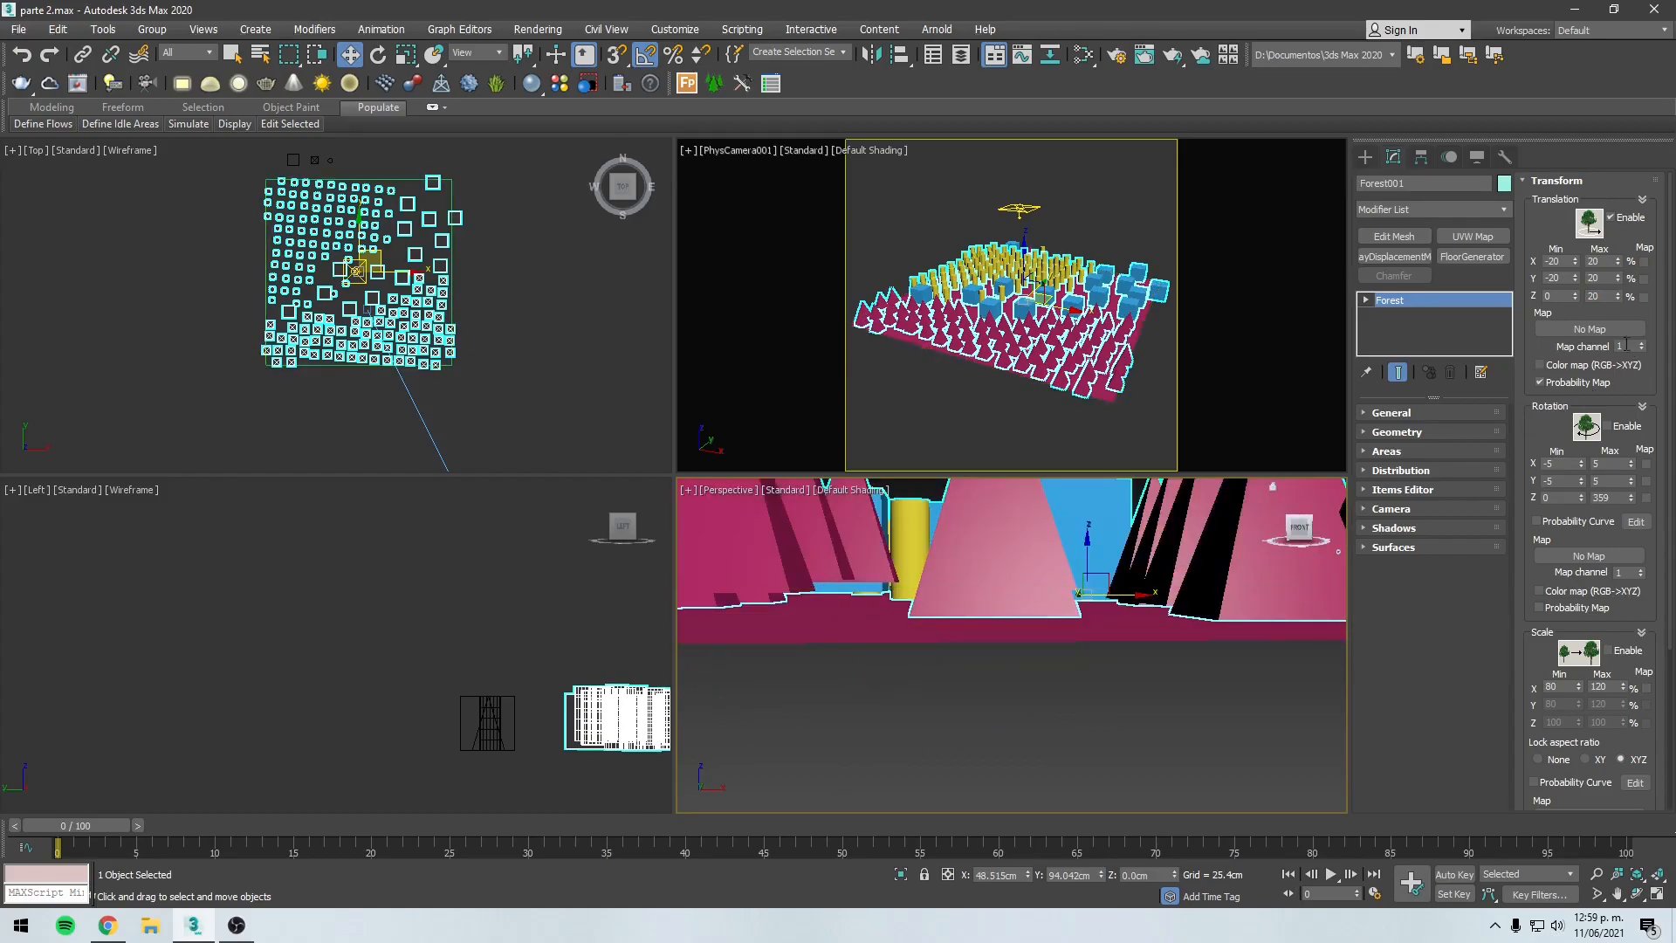
left_click(1563, 296)
type("-25")
key("Return")
scroll(1105, 668, "down", 8)
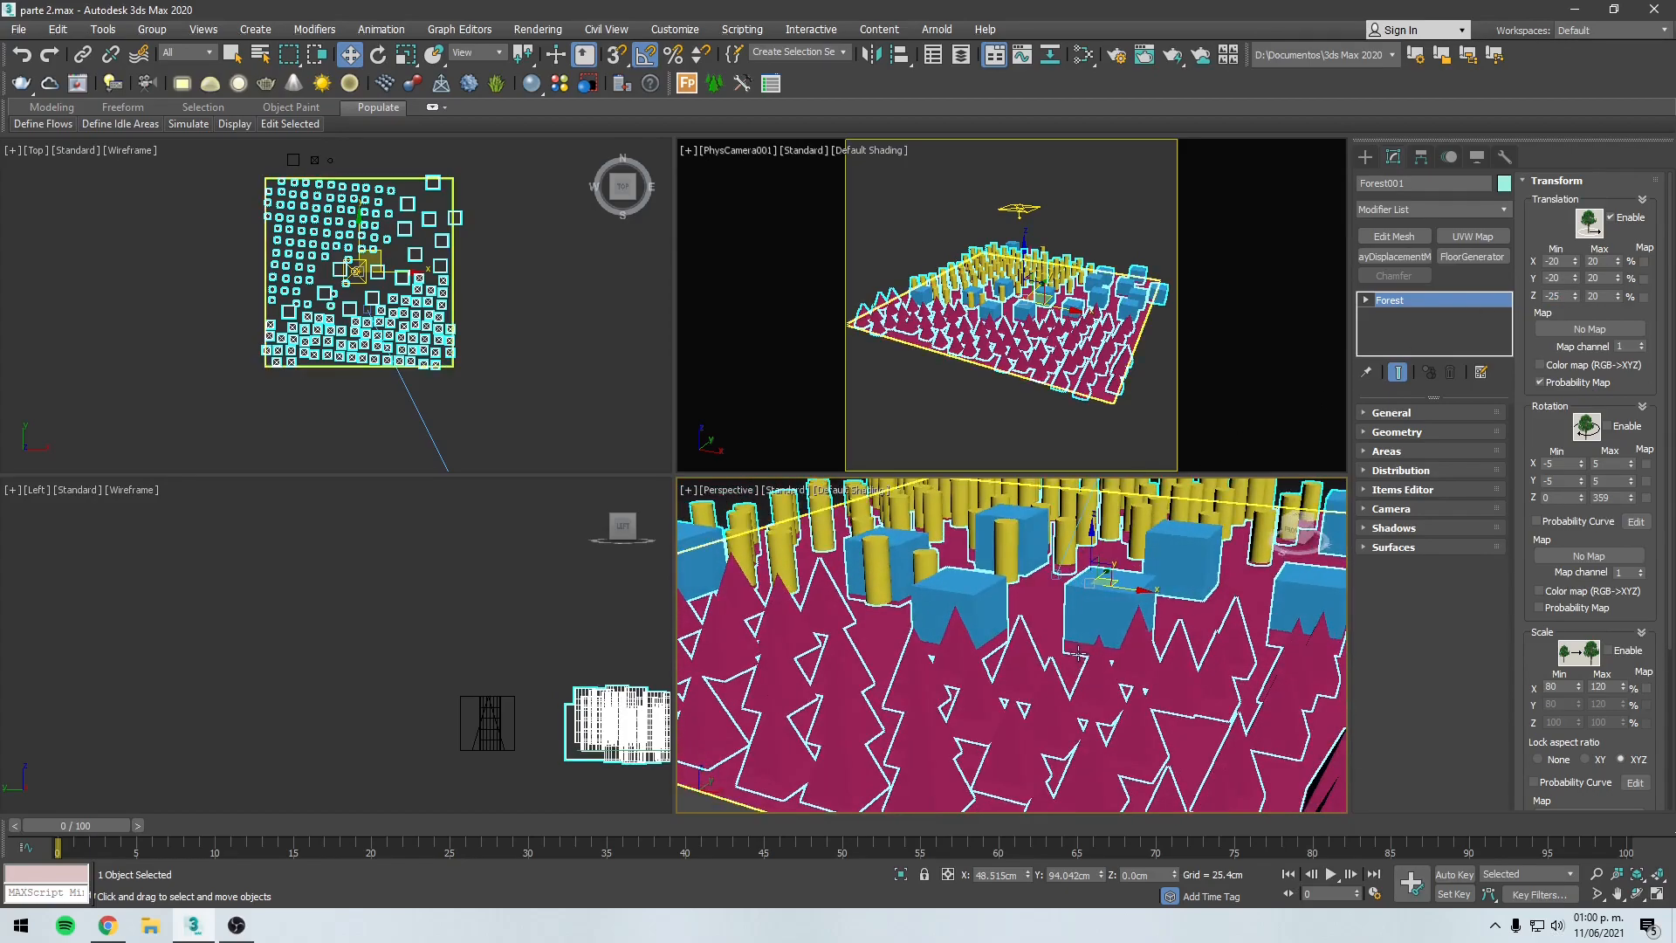
middle_click_drag(1105, 668, 1060, 636, "alt")
double_click(1551, 298)
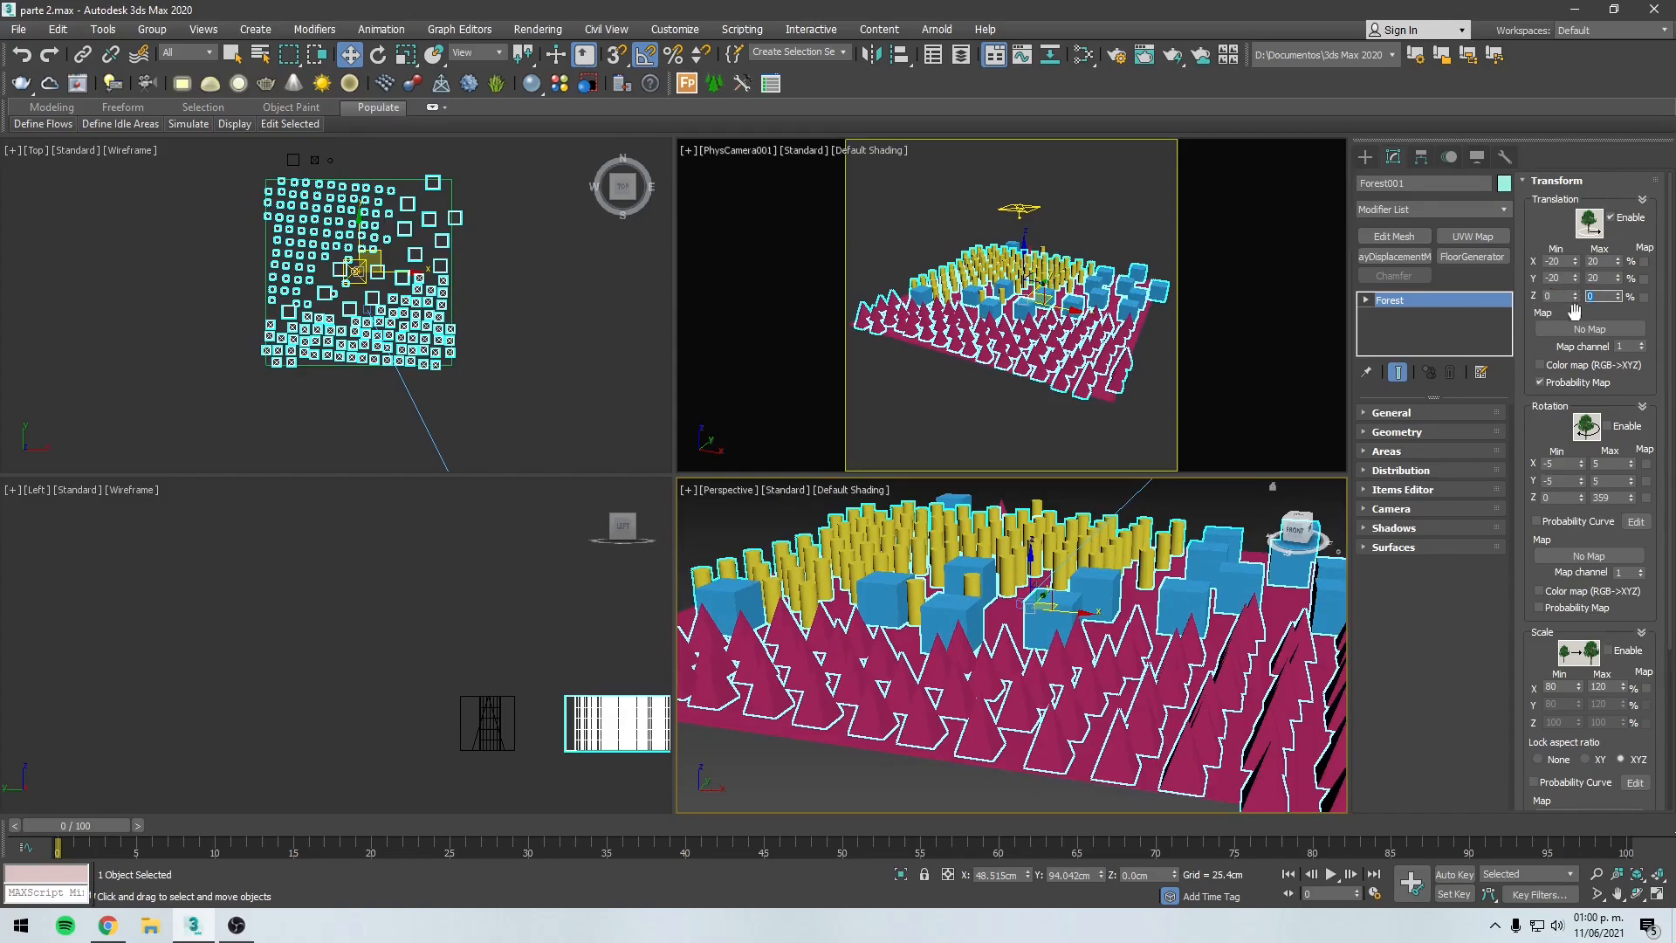
middle_click_drag(1133, 578, 1063, 595, "alt")
scroll(1062, 595, "up", 2)
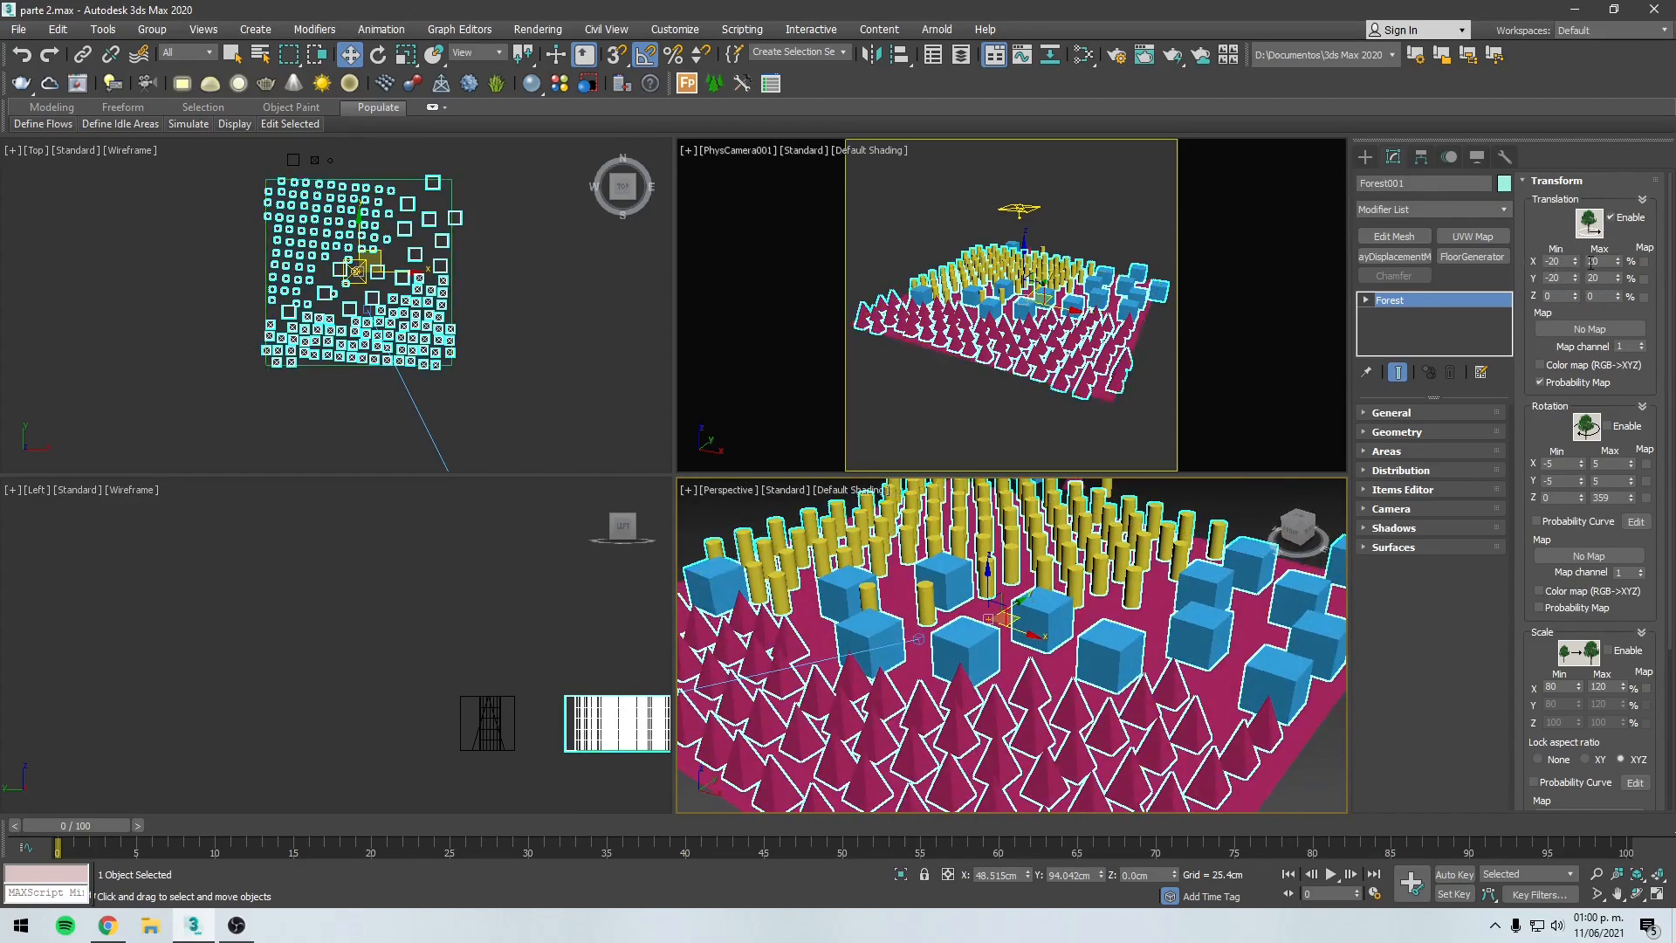
Step: Enable random rotation of the scattered objects
left_click_drag(1554, 420, 1554, 402)
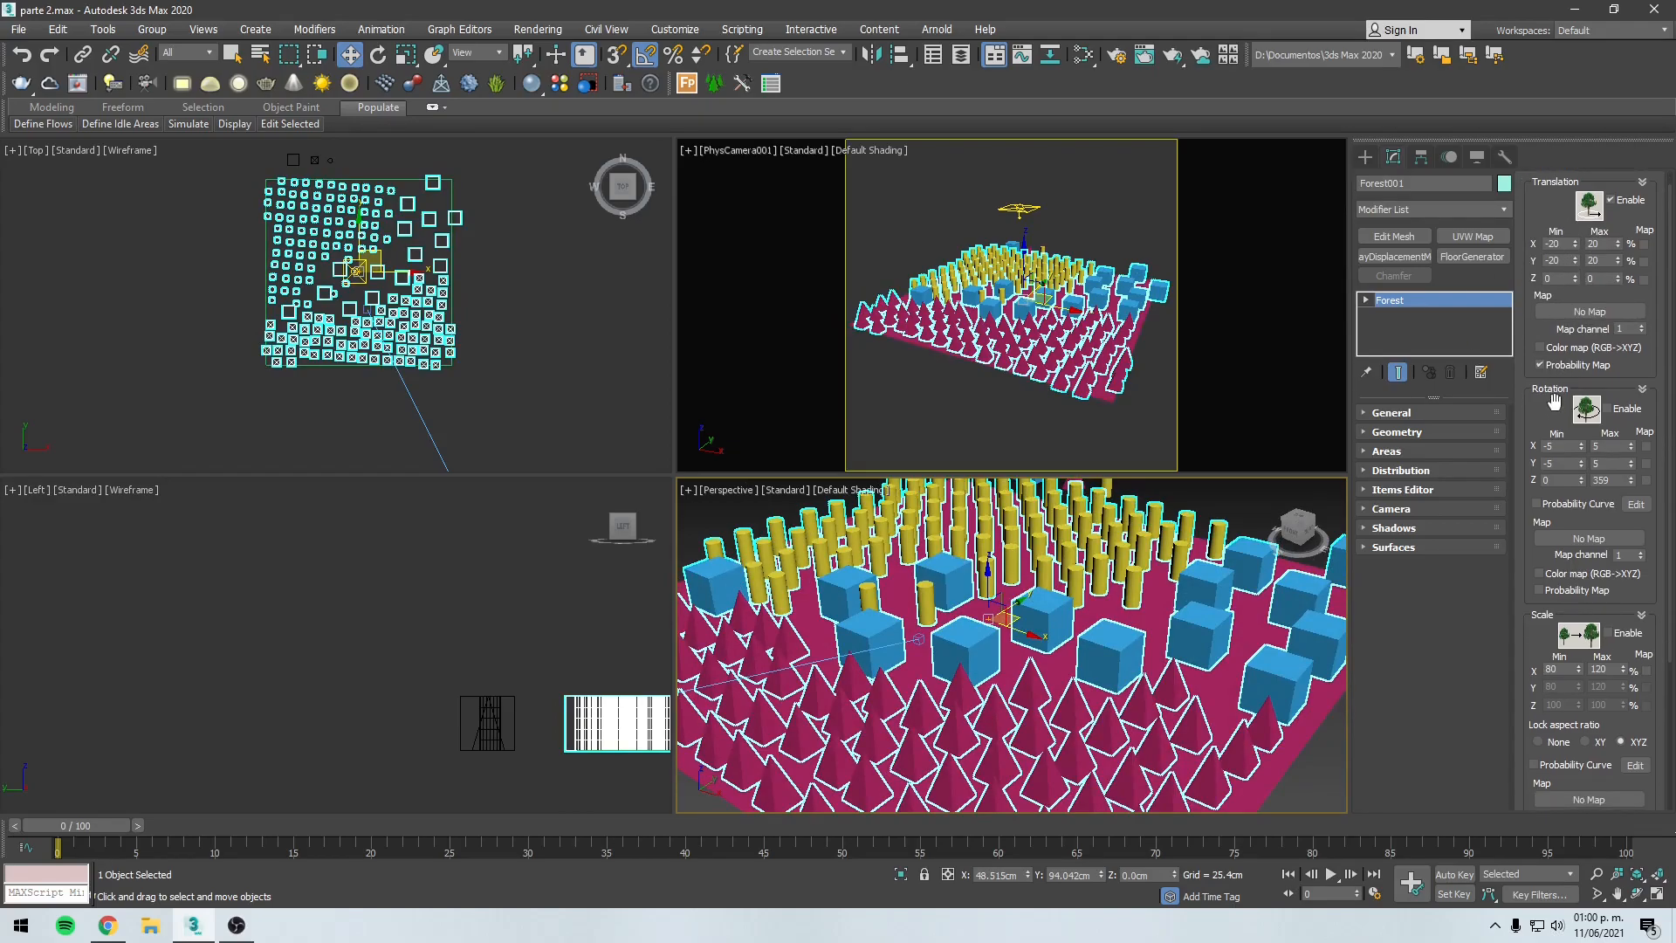
left_click(1608, 408)
middle_click_drag(918, 646, 1054, 751, "alt")
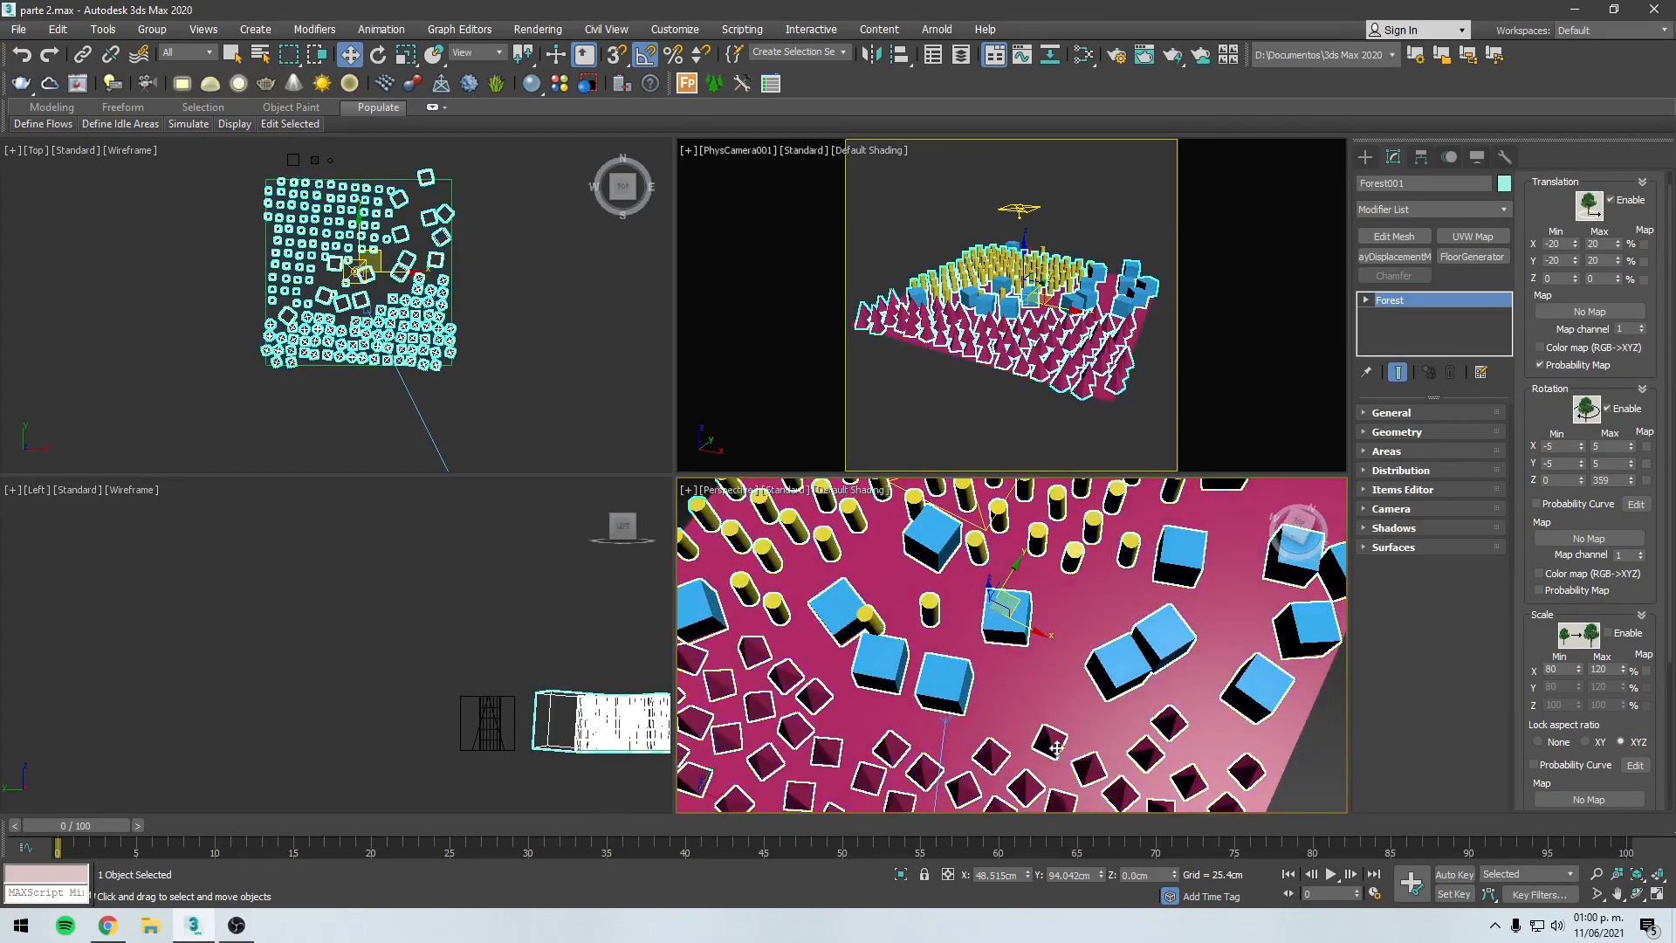
key("z")
middle_click_drag(1059, 638, 1055, 602, "alt")
scroll(1054, 612, "up", 3)
middle_click_drag(1083, 663, 1048, 712, "alt")
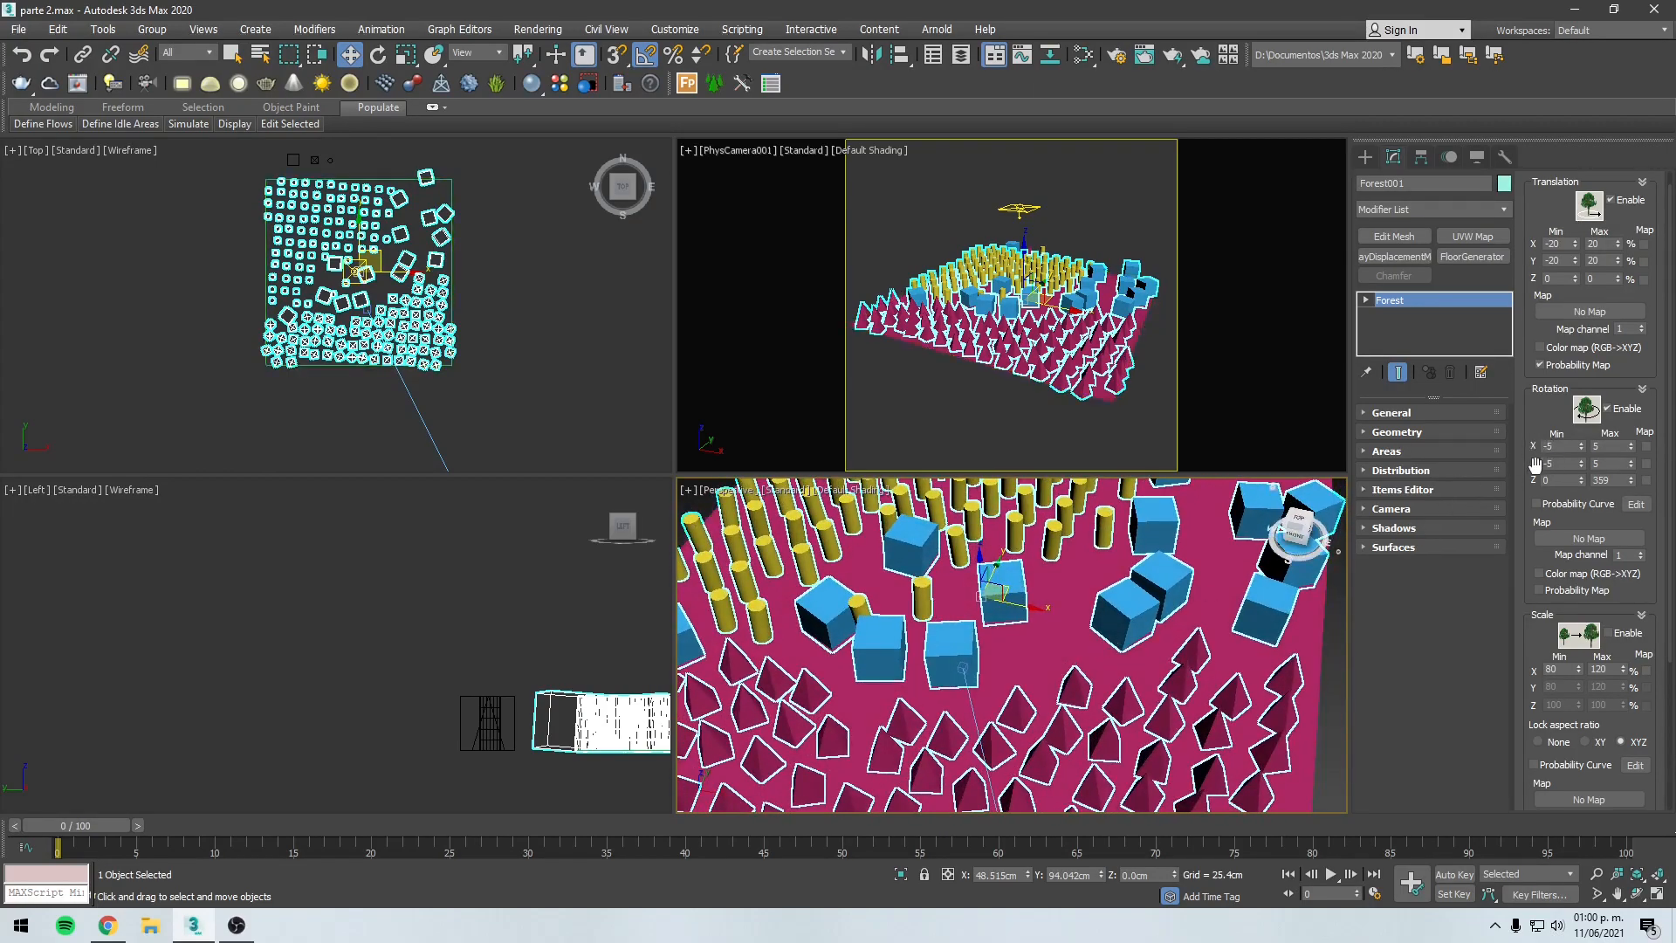
middle_click_drag(1223, 559, 868, 654, "alt")
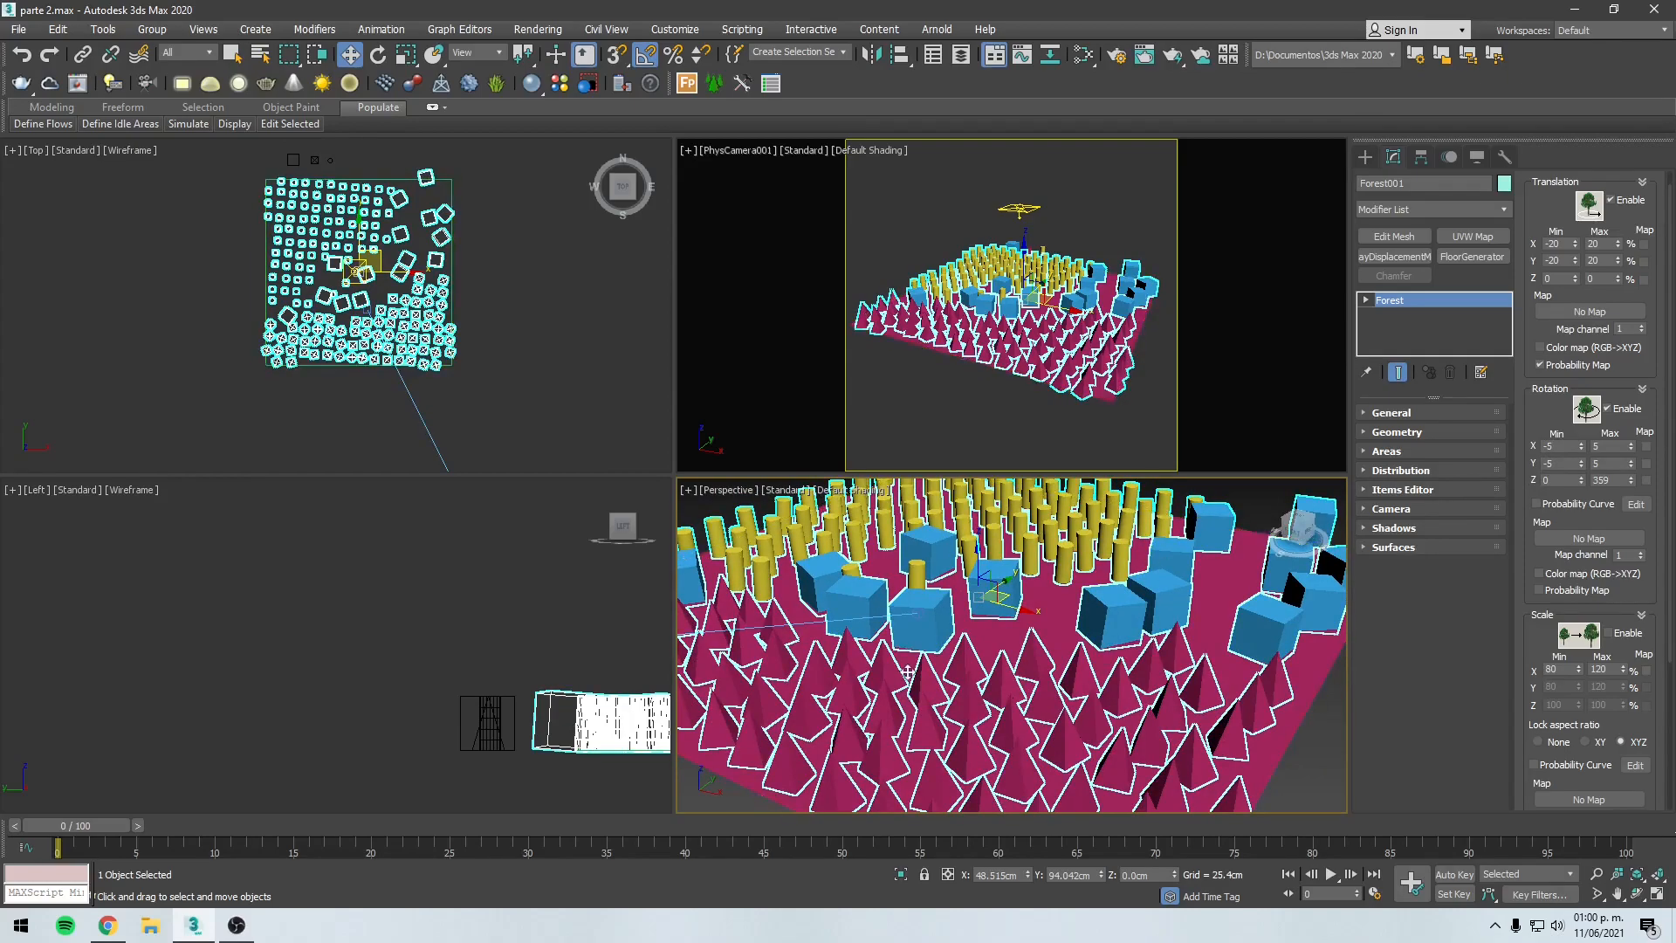
left_click(1568, 483)
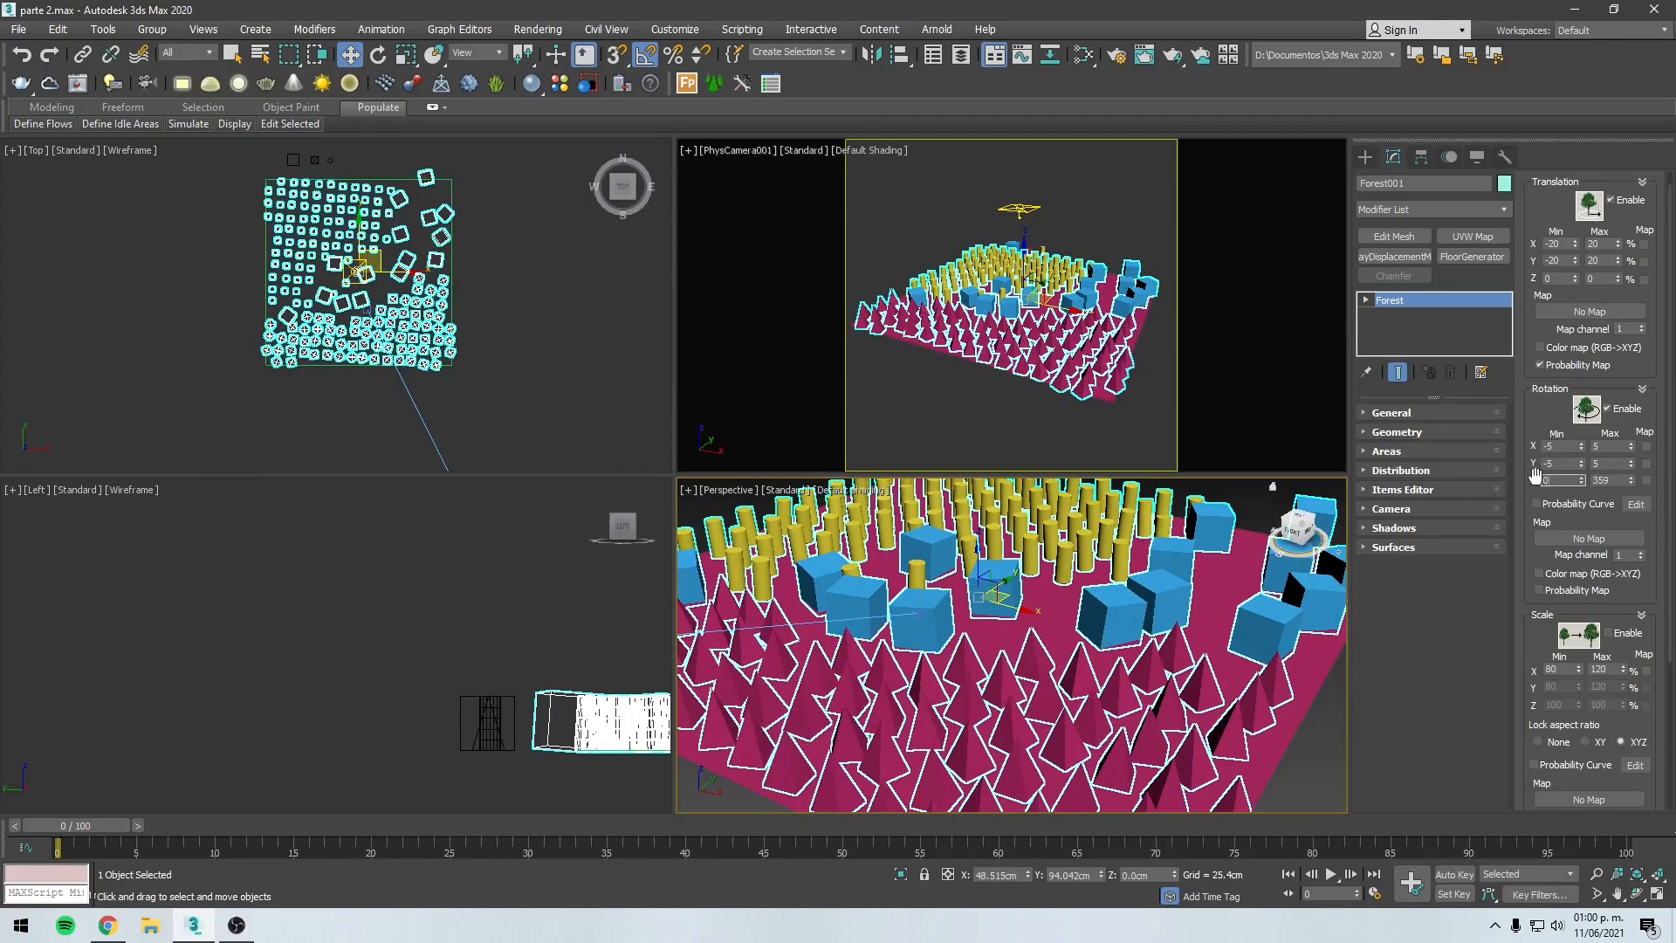
key("Return")
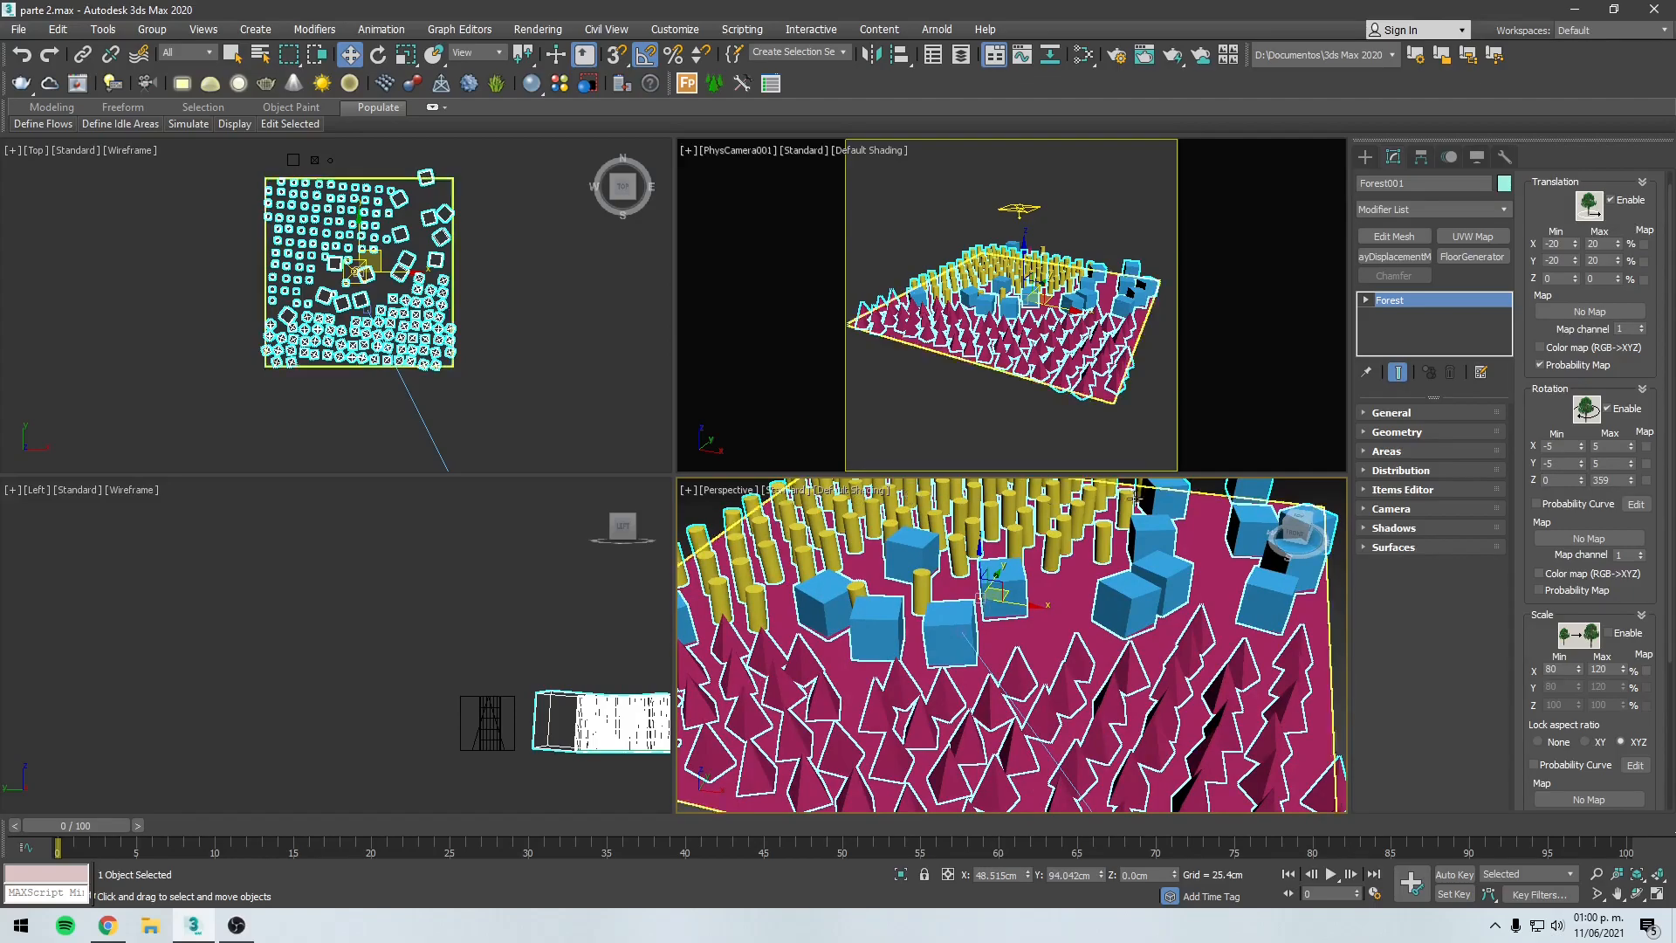
Step: Try a maximum X rotation of 45 and restore it to 5
mouse_move(888, 573)
middle_mouse_down("alt")
mouse_move(904, 637)
mouse_move(909, 594)
middle_mouse_up("alt")
left_click(1613, 447)
type("45")
middle_click_drag(1210, 664, 1047, 624, "alt")
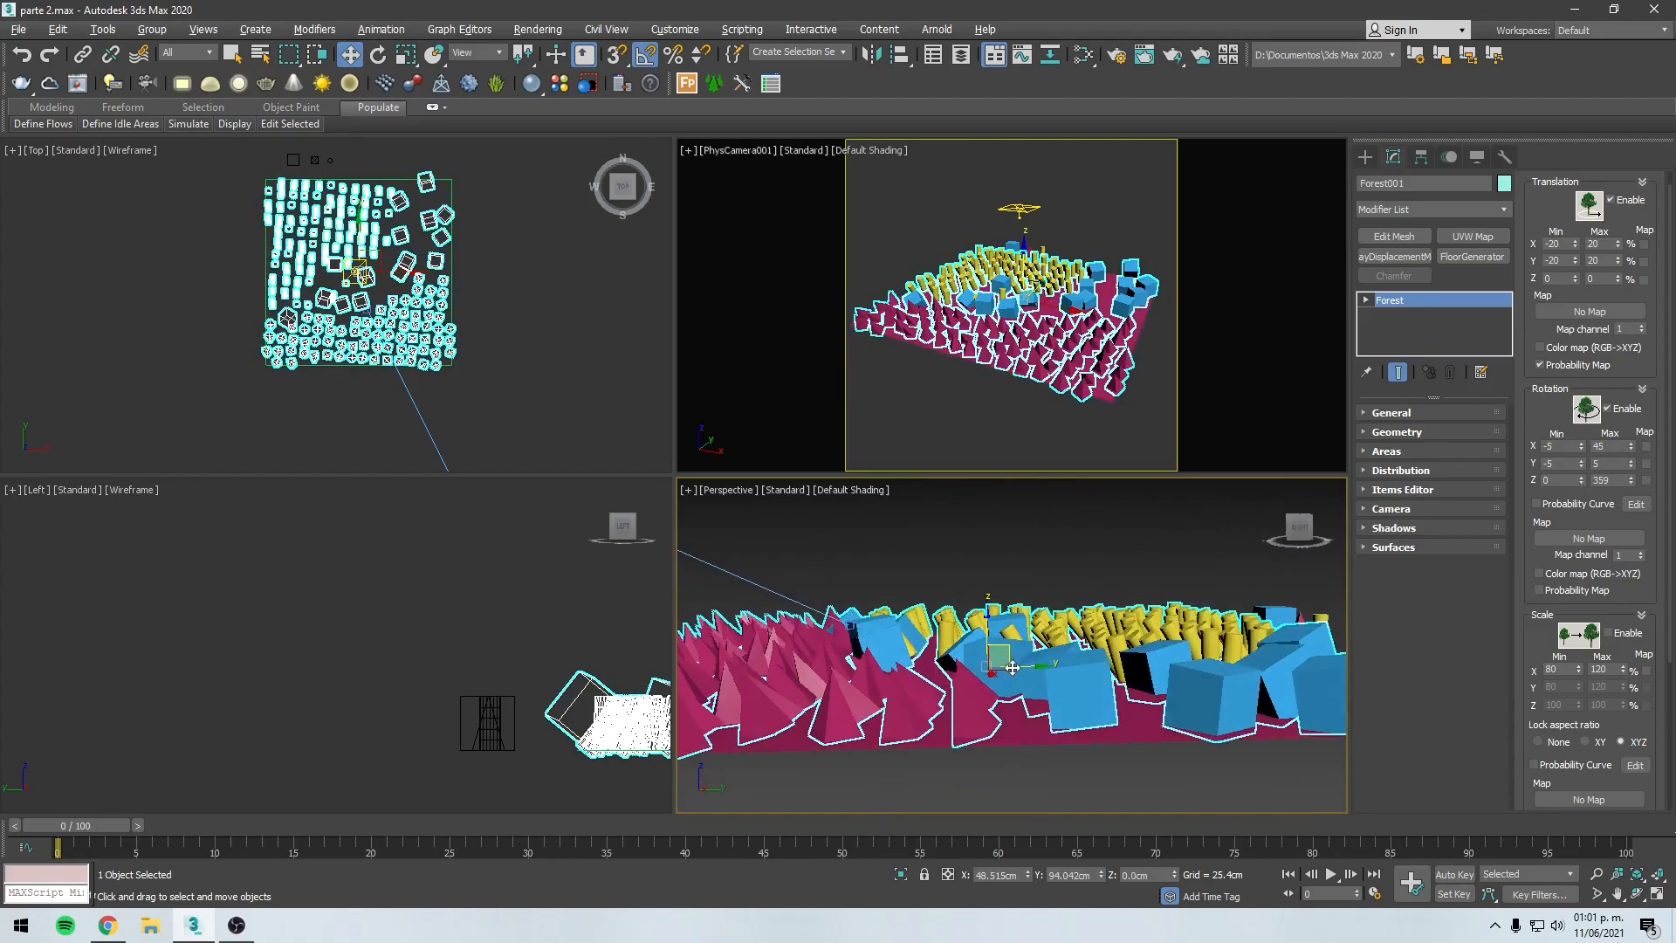
scroll(1120, 641, "up", 3)
double_click(1609, 447)
type("5")
key("Return")
middle_click_drag(820, 686, 872, 698, "alt")
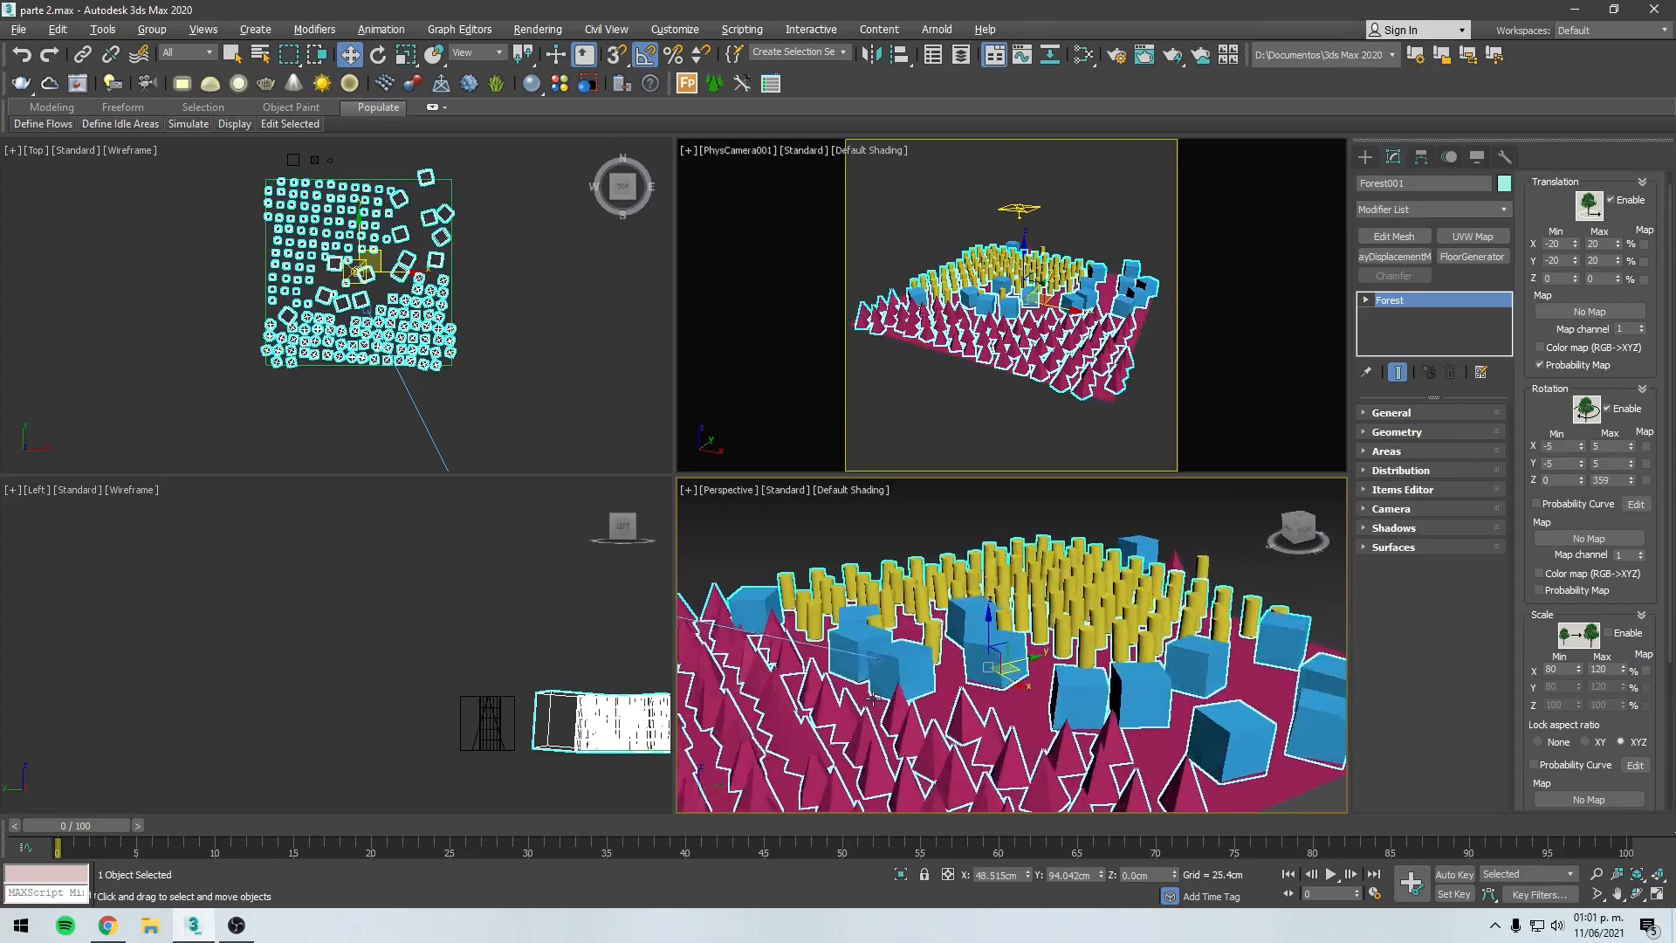
mouse_move(1095, 650)
middle_mouse_down("alt")
mouse_move(1094, 634)
mouse_move(1097, 653)
middle_mouse_up("alt")
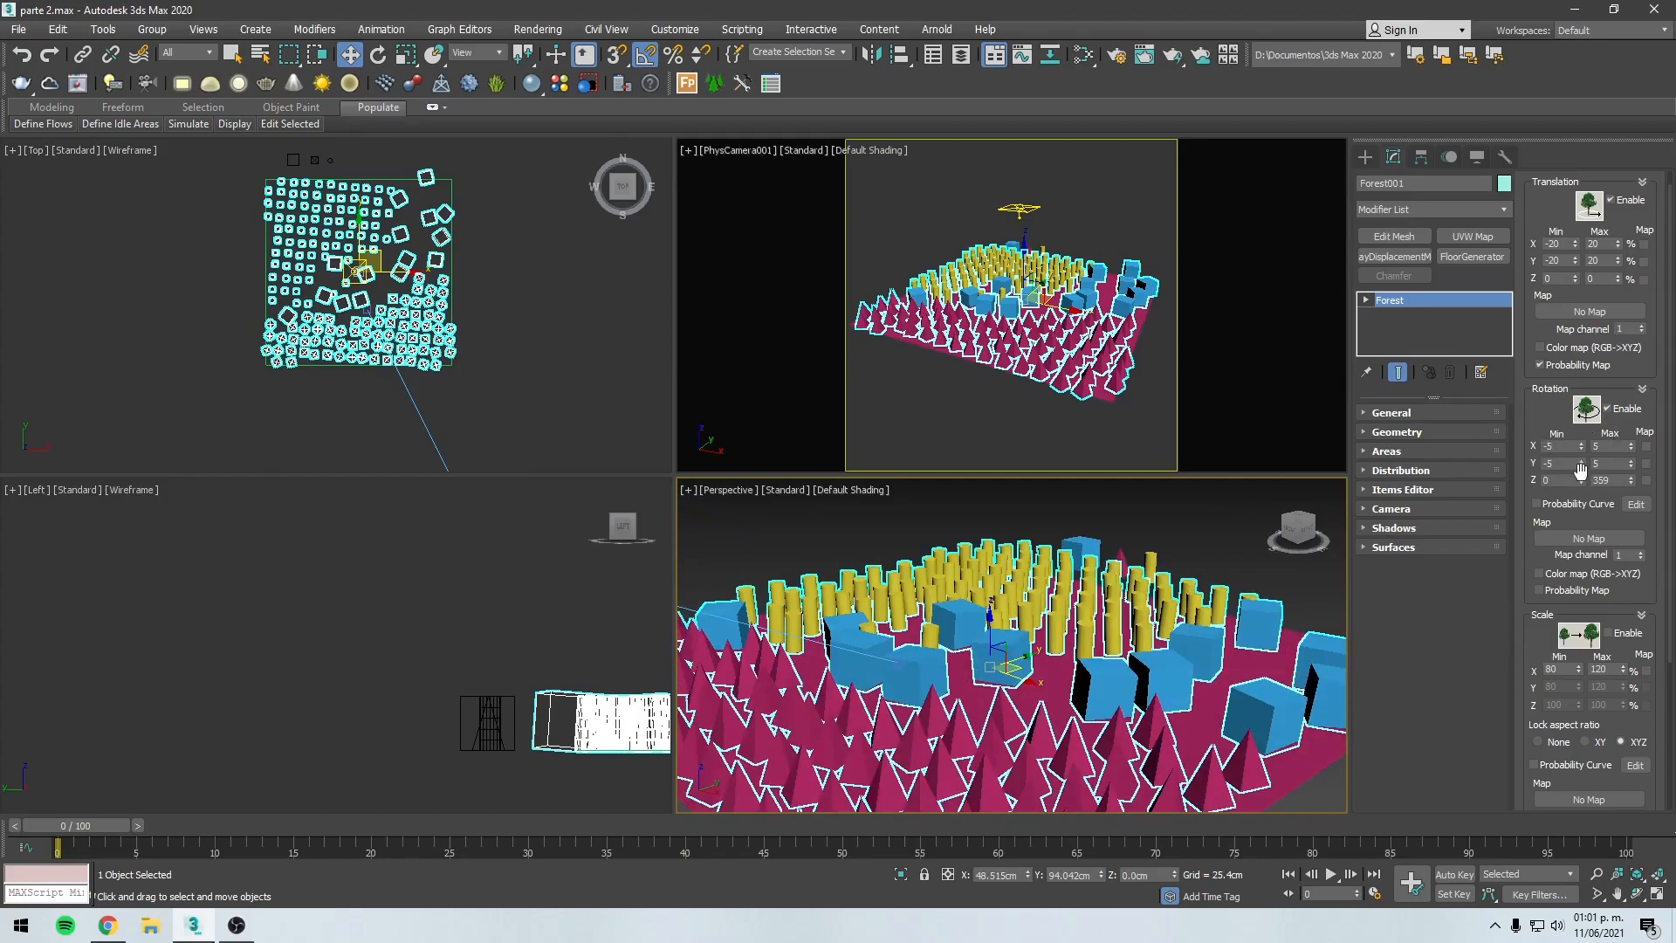
scroll(1544, 520, "down", 3)
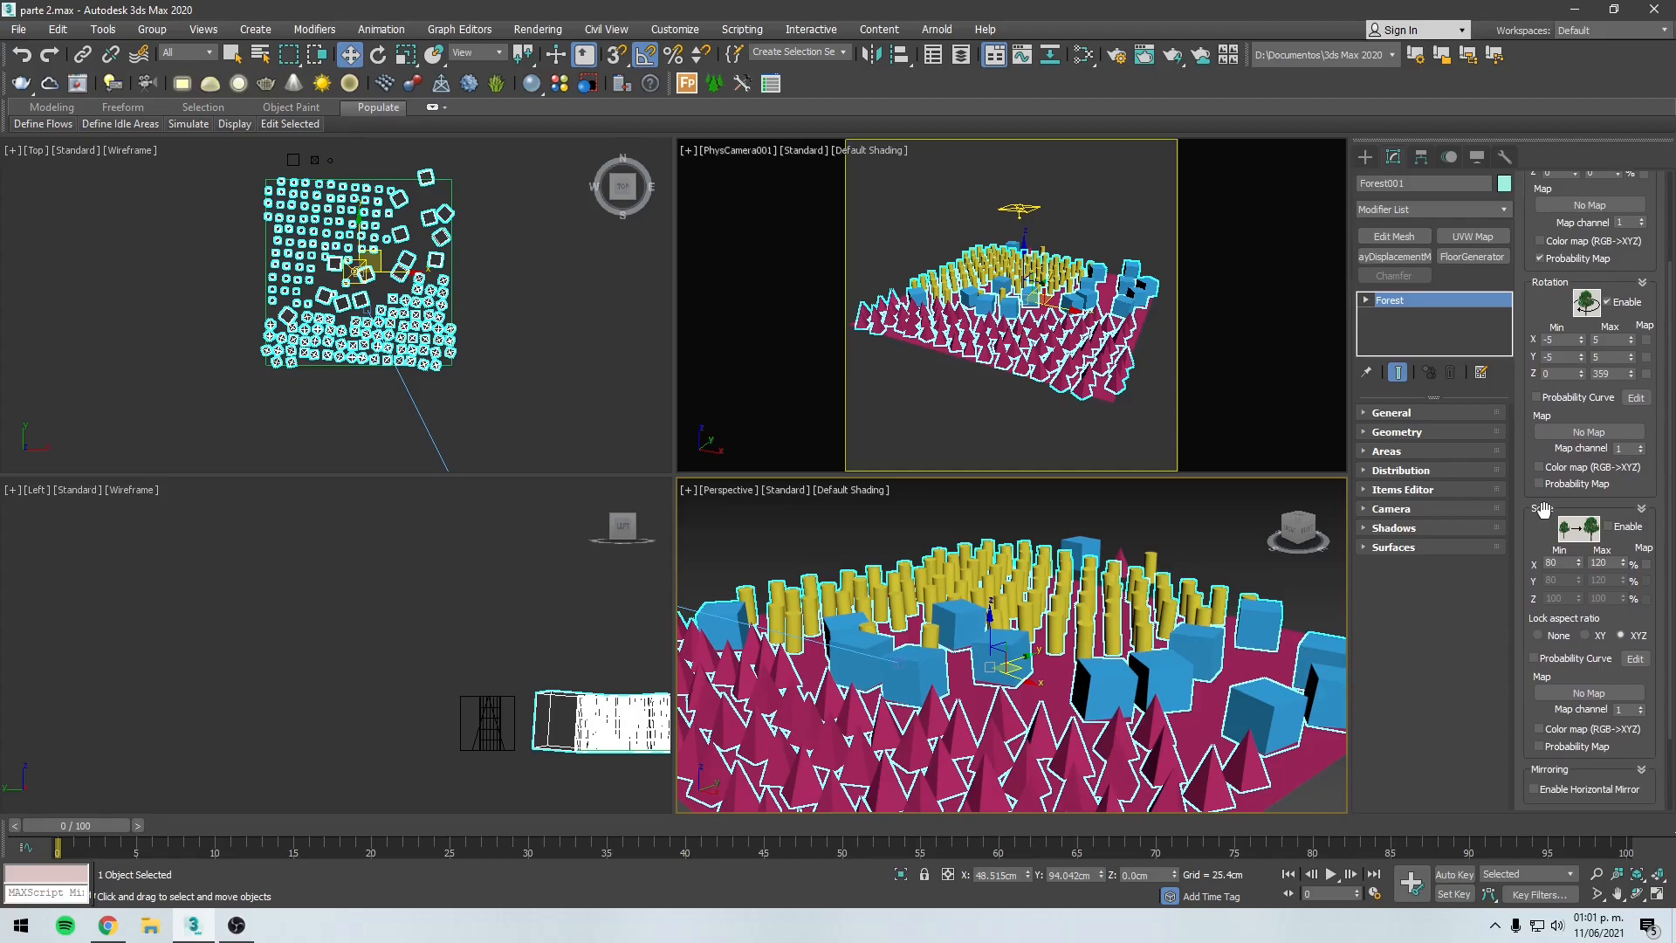
Step: Enable random scaling of the scattered objects
left_click(1620, 527)
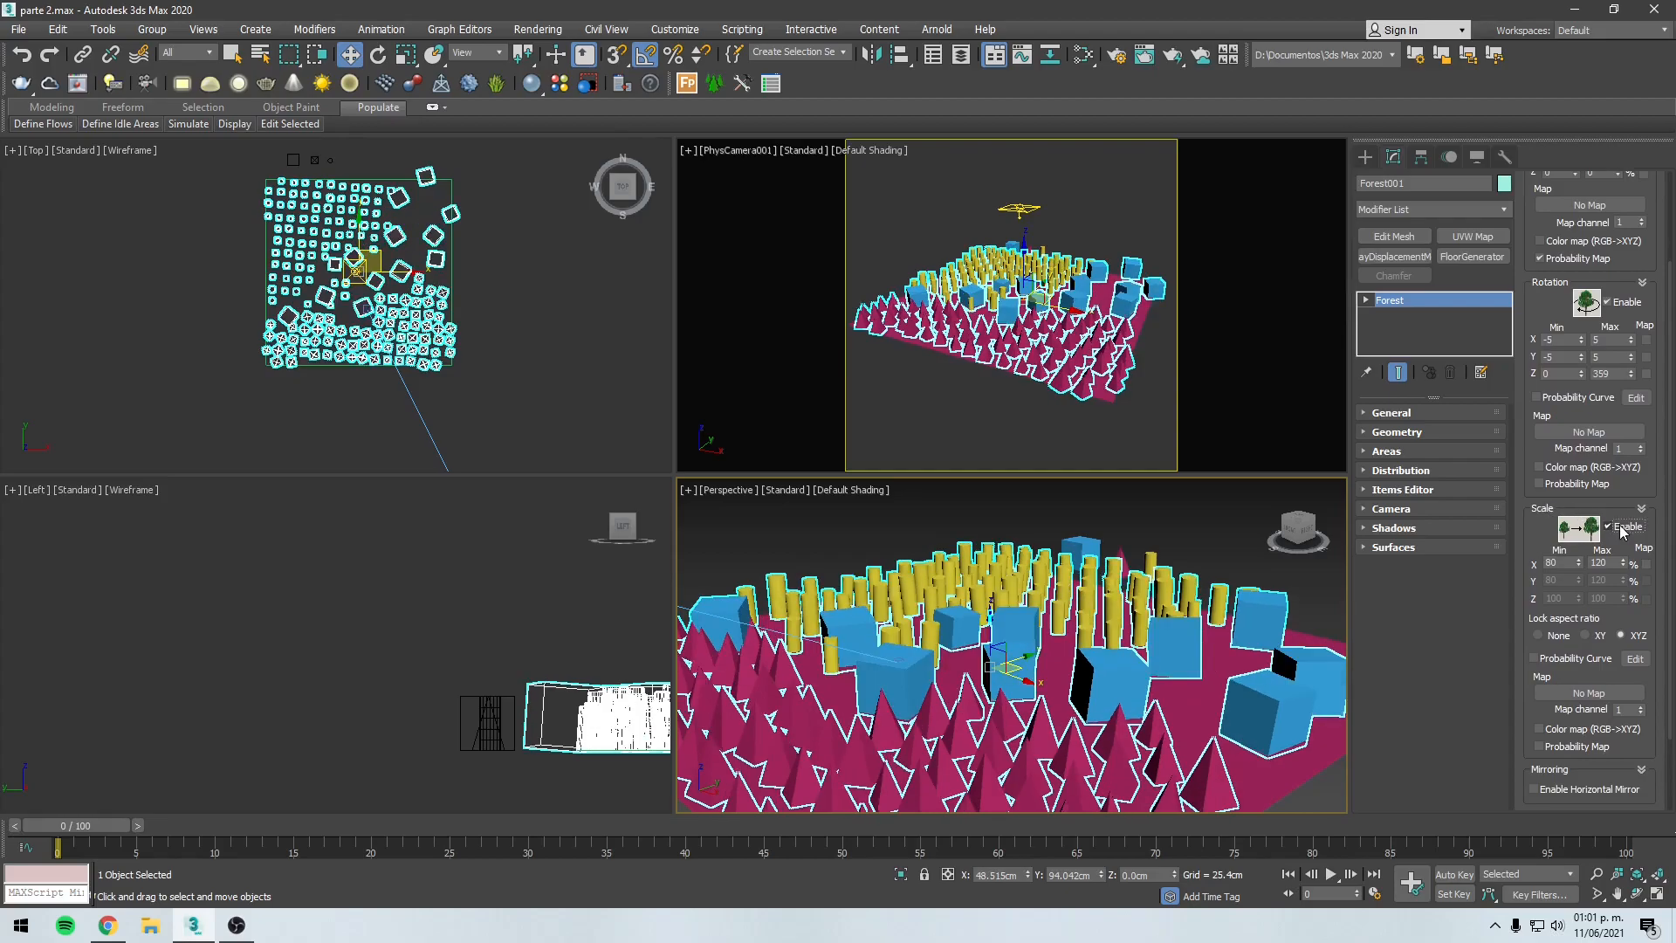
middle_click_drag(1039, 680, 1050, 666, "alt")
middle_click_drag(1180, 665, 1131, 637, "alt")
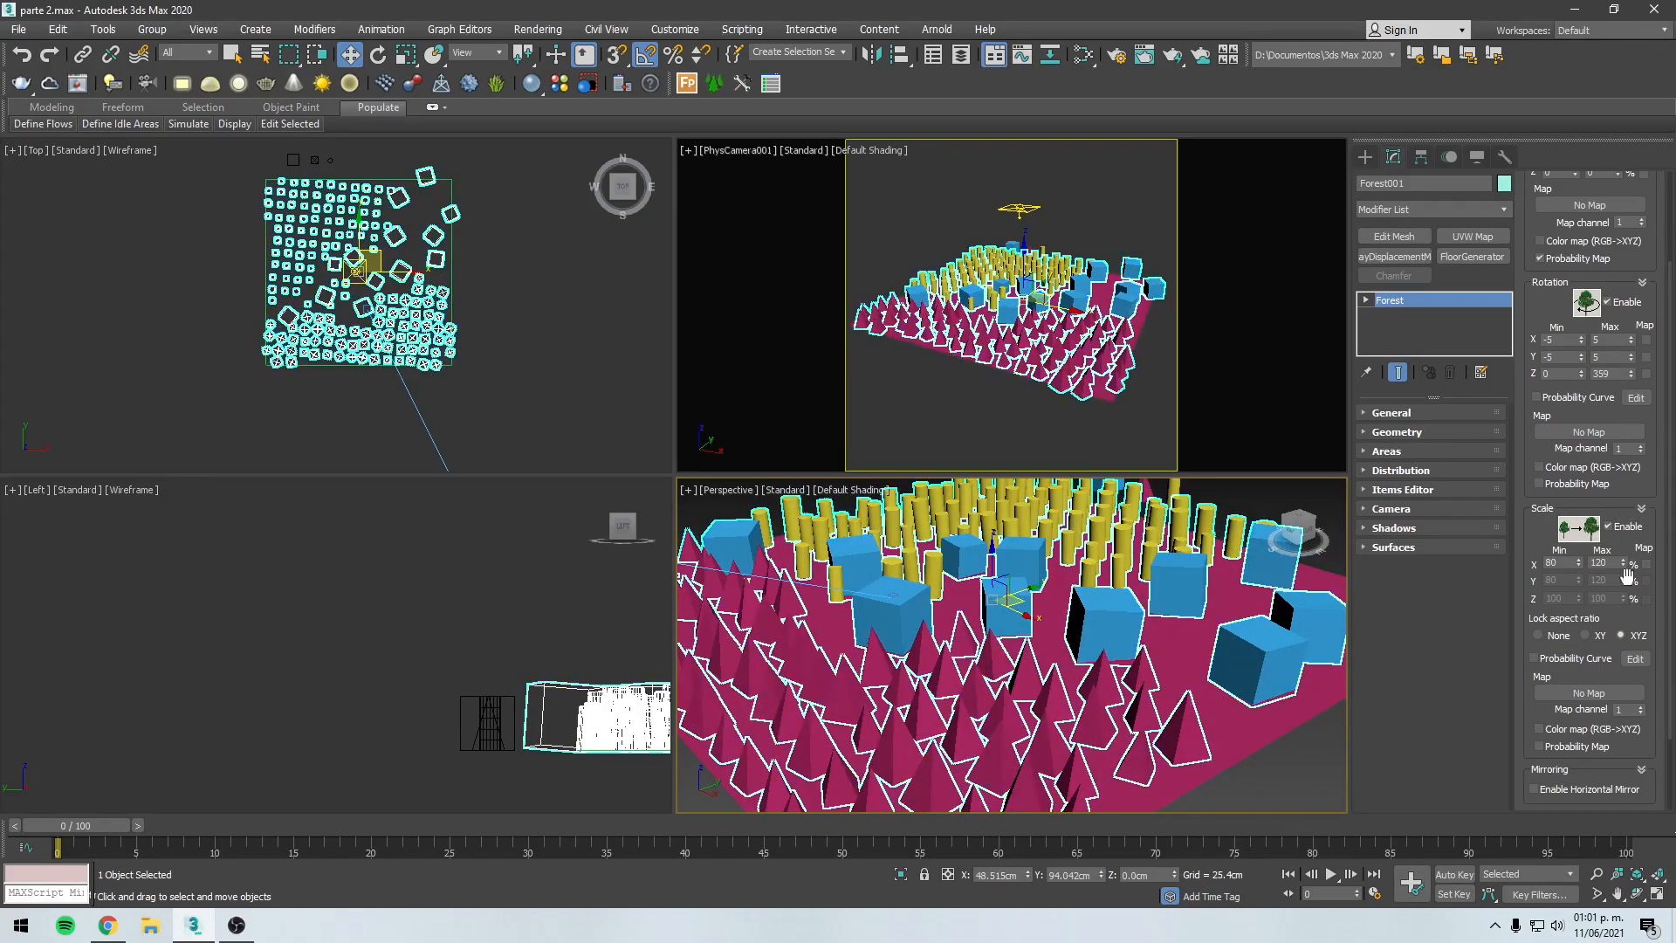
Step: Set the random X scale range to a minimum of 20% and a maximum of 200%
left_click(1562, 562)
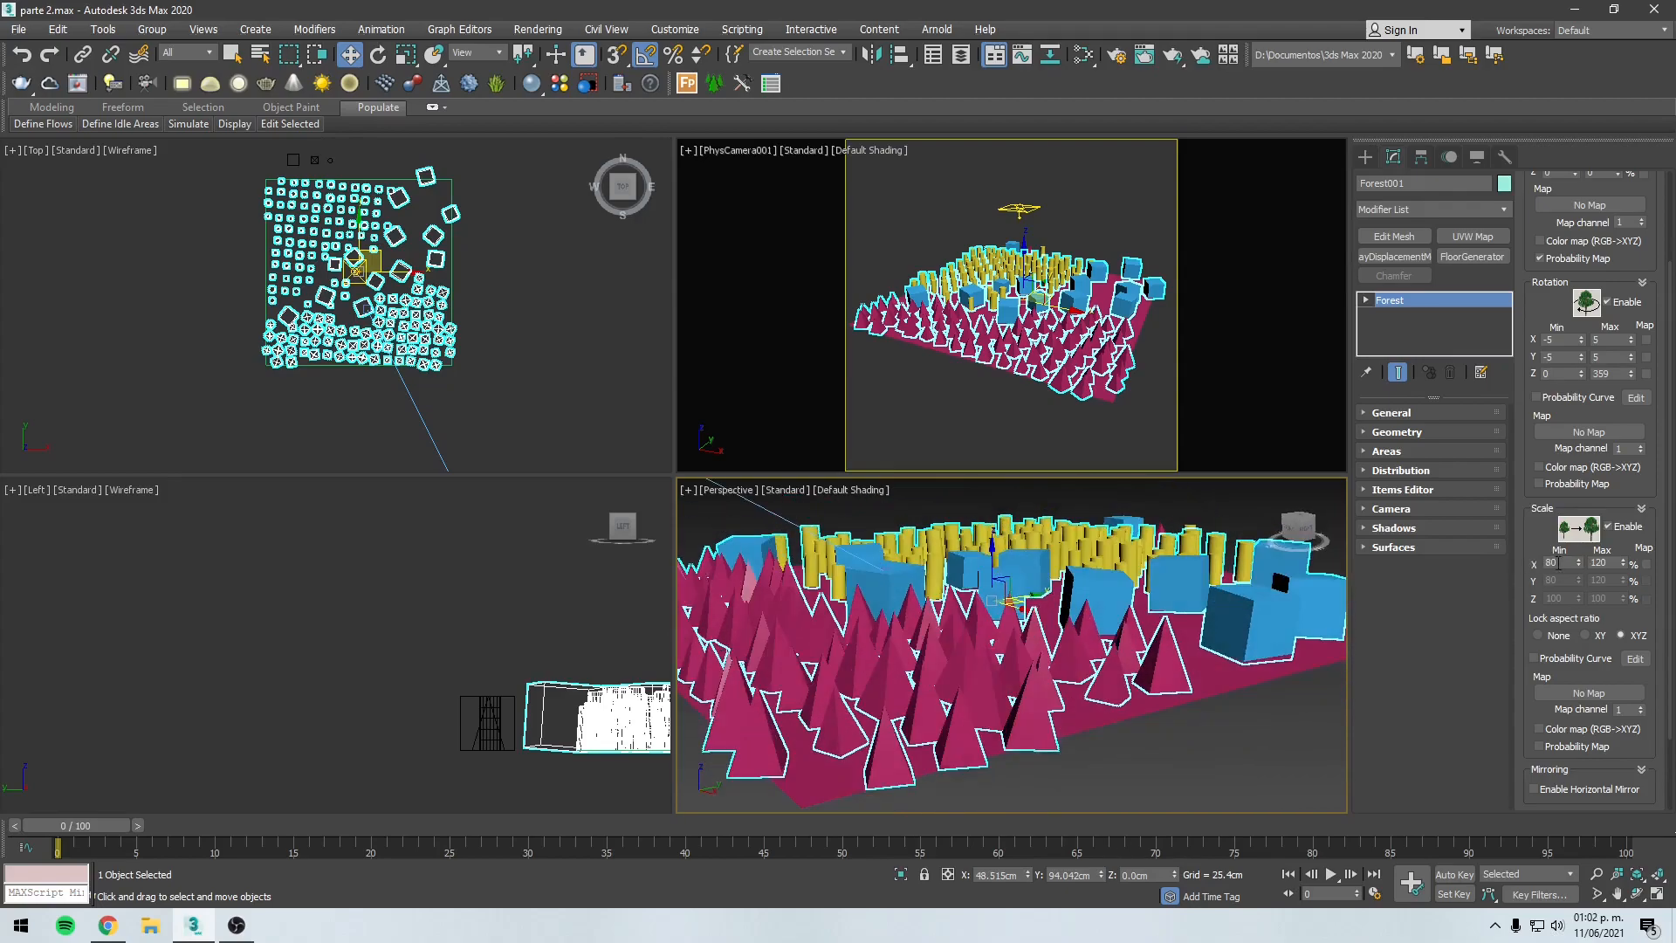
double_click(1564, 563)
key("Return")
double_click(1611, 563)
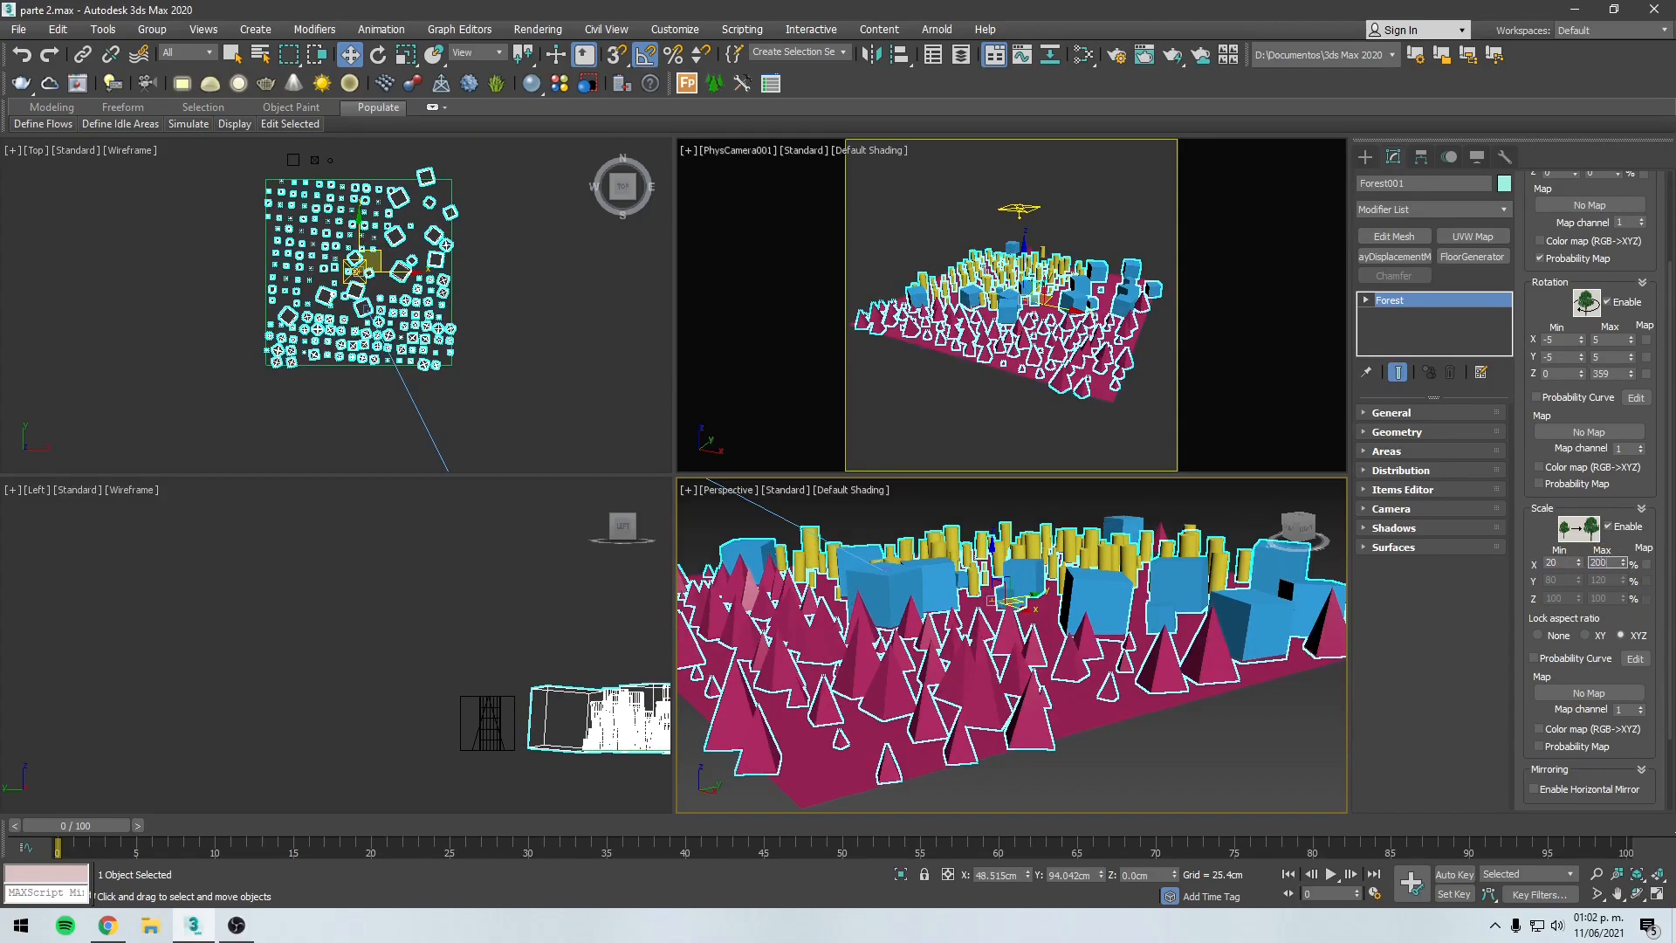
key("Return")
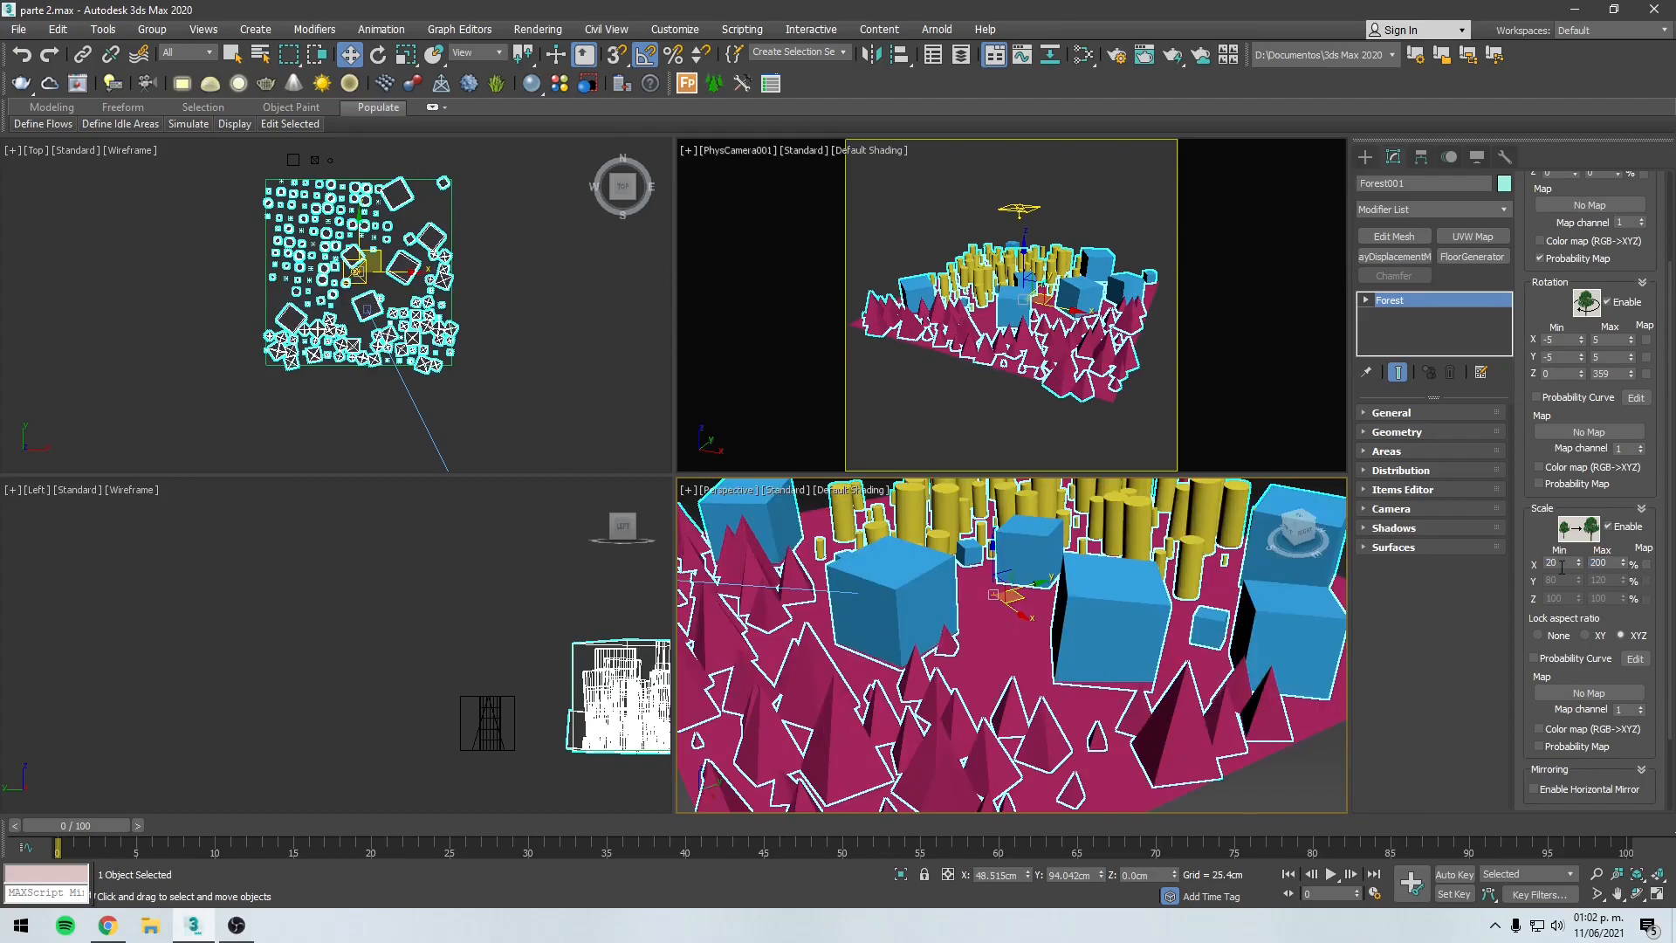
left_click(1563, 564)
key("Return")
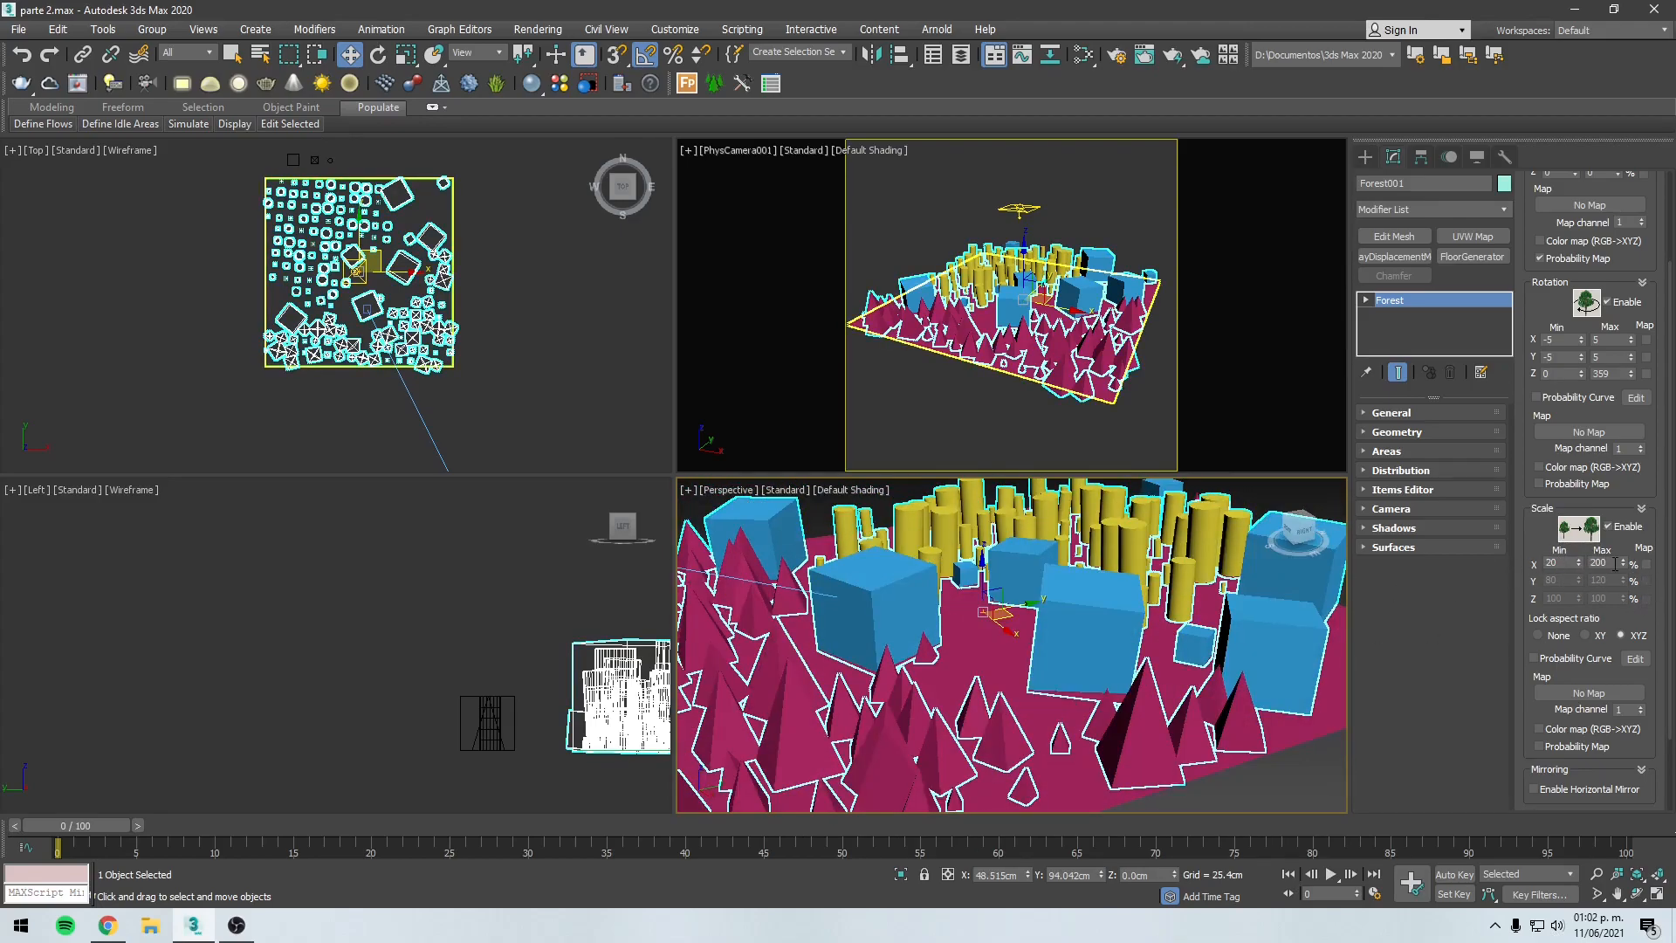
mouse_move(1047, 602)
middle_mouse_down("alt")
mouse_move(995, 681)
mouse_move(874, 632)
mouse_move(1040, 606)
middle_mouse_up("alt")
scroll(874, 631, "down", 3)
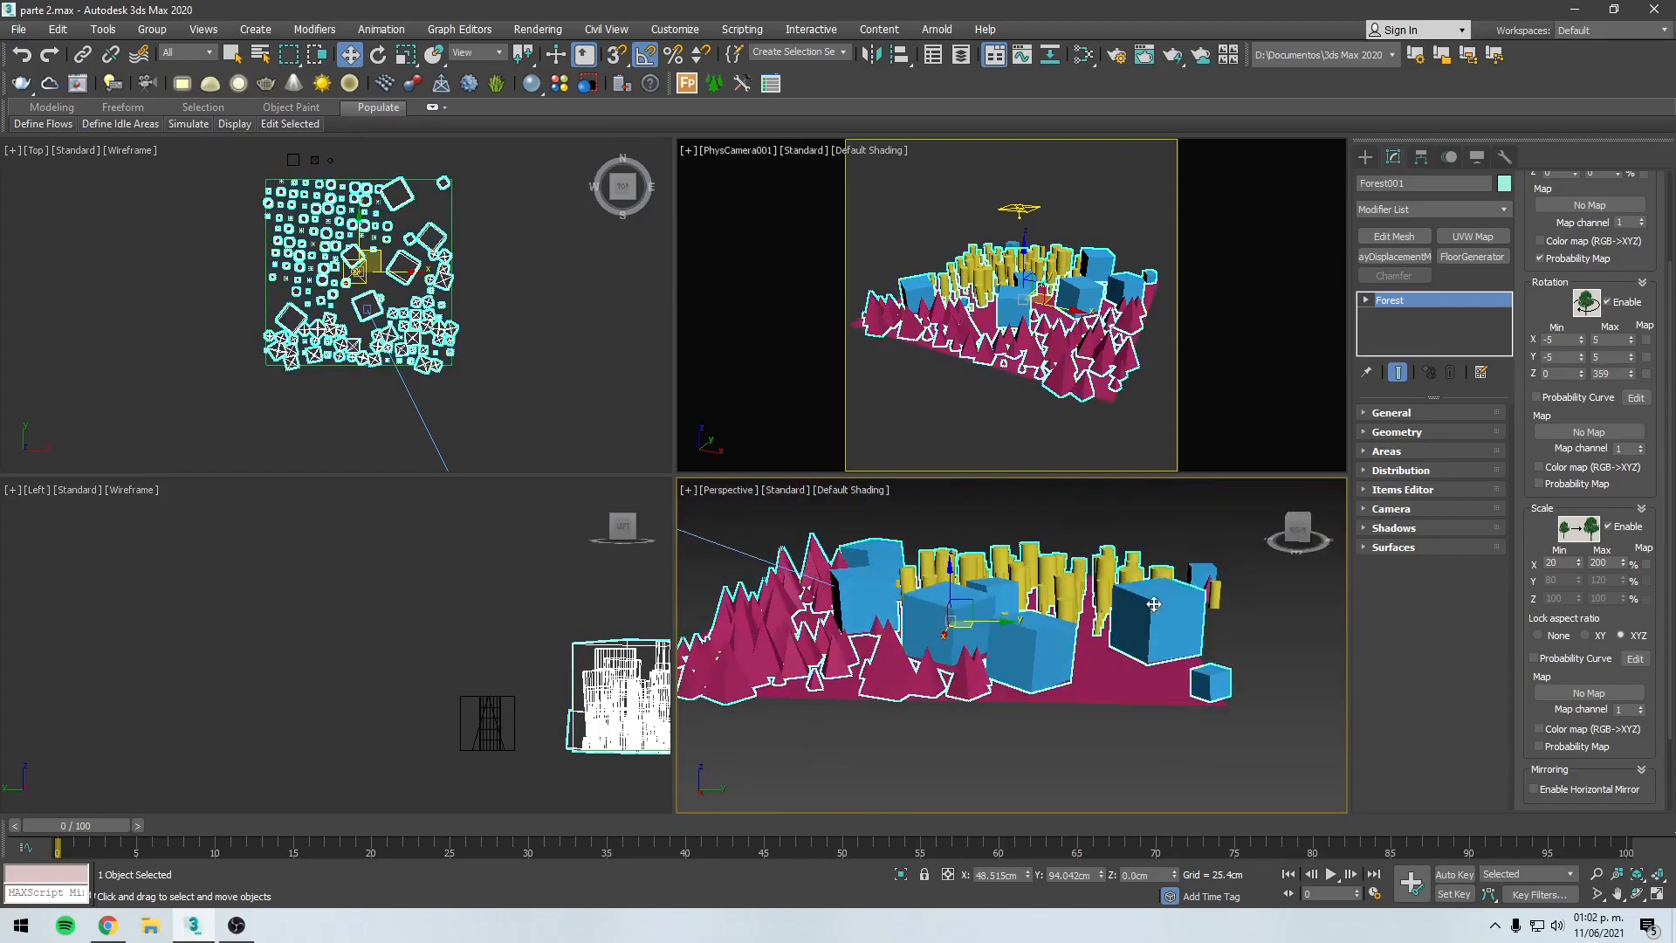
scroll(935, 610, "up", 3)
Step: Try a maximum X scale of 100% and set it to 120%
double_click(1601, 562)
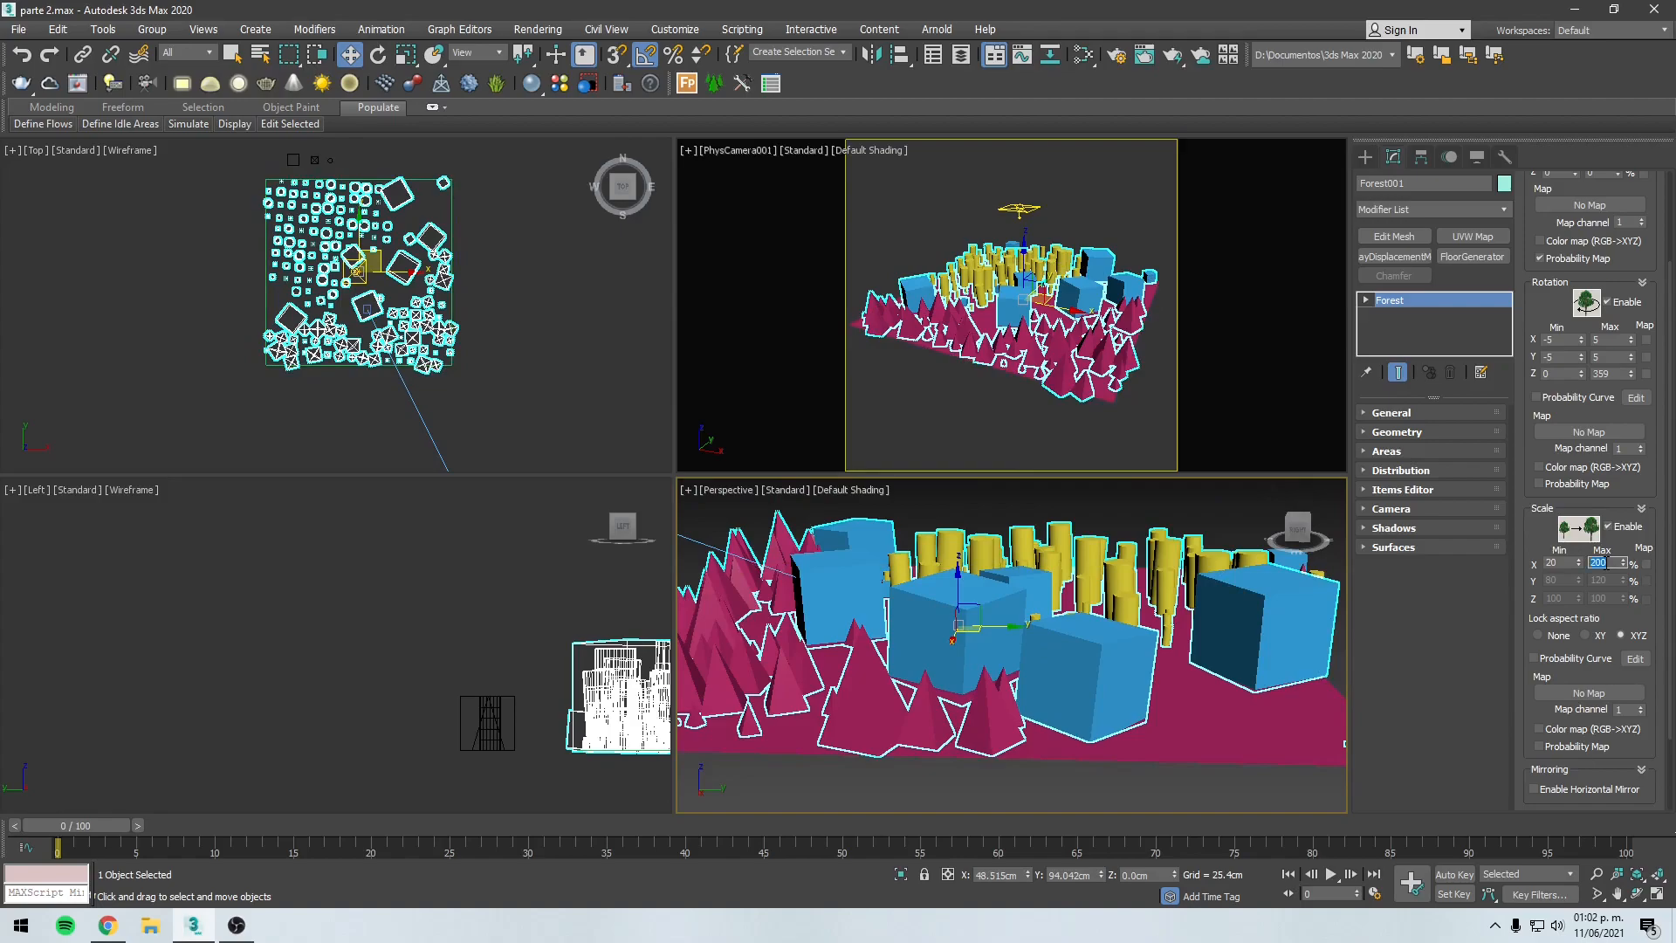
type("100")
key("Return")
type("120")
key("Return")
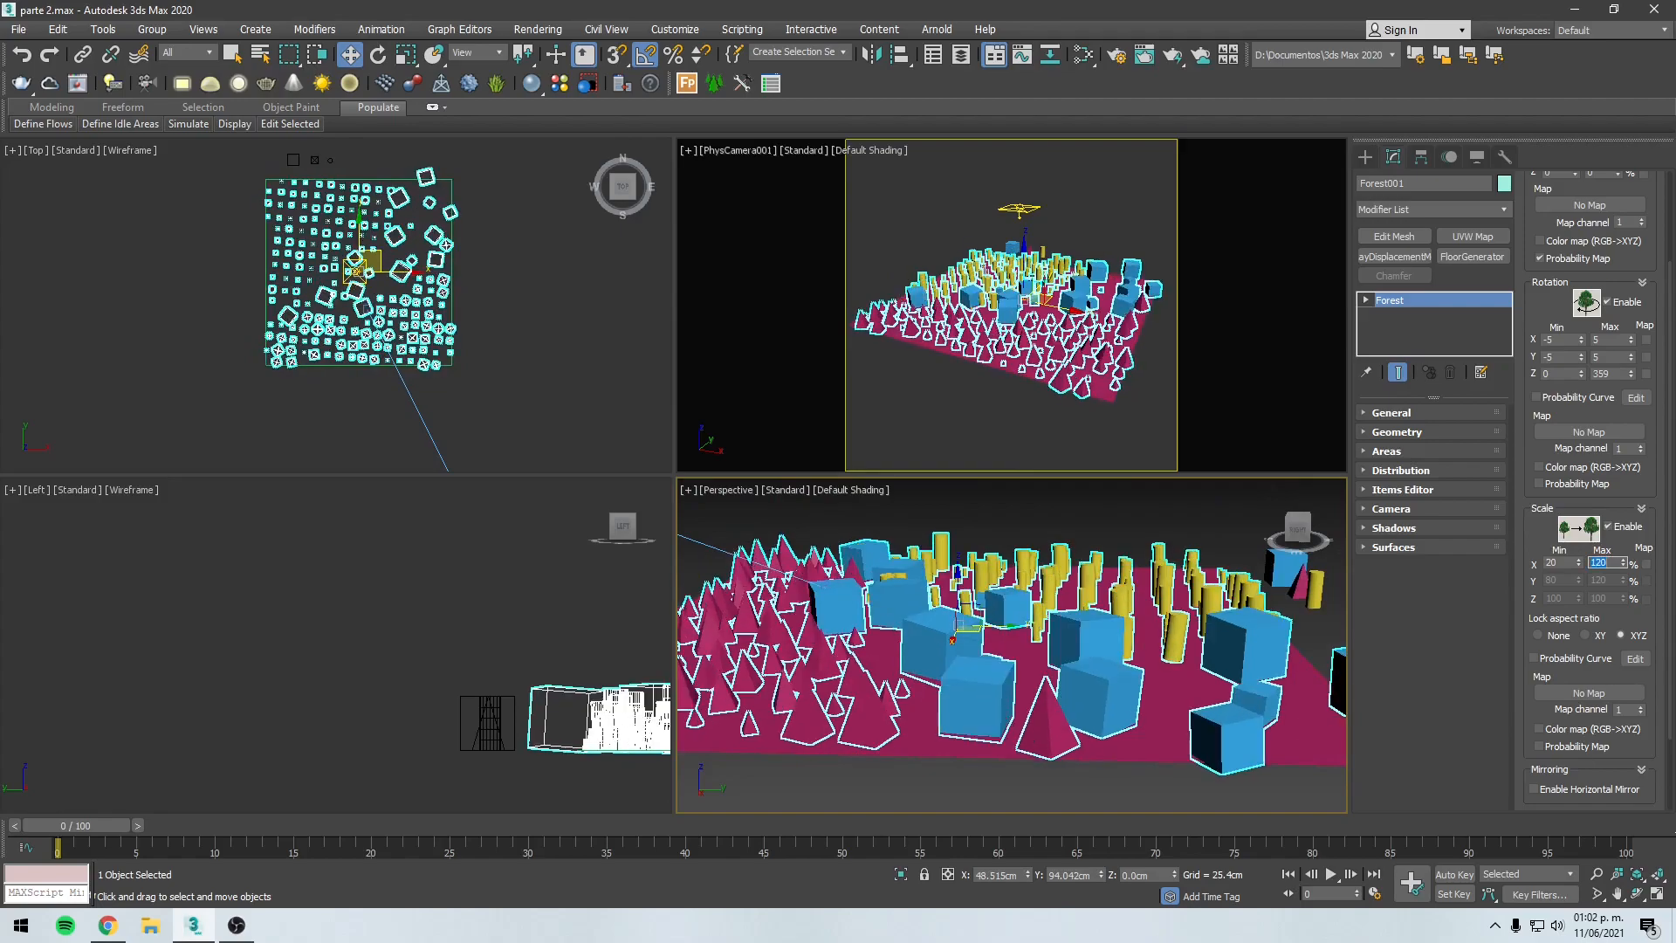
middle_click_drag(1004, 632, 1098, 698, "alt")
Step: Try the scale's aspect ratio lock as None and XY, and restore it to XYZ
left_click(1541, 637)
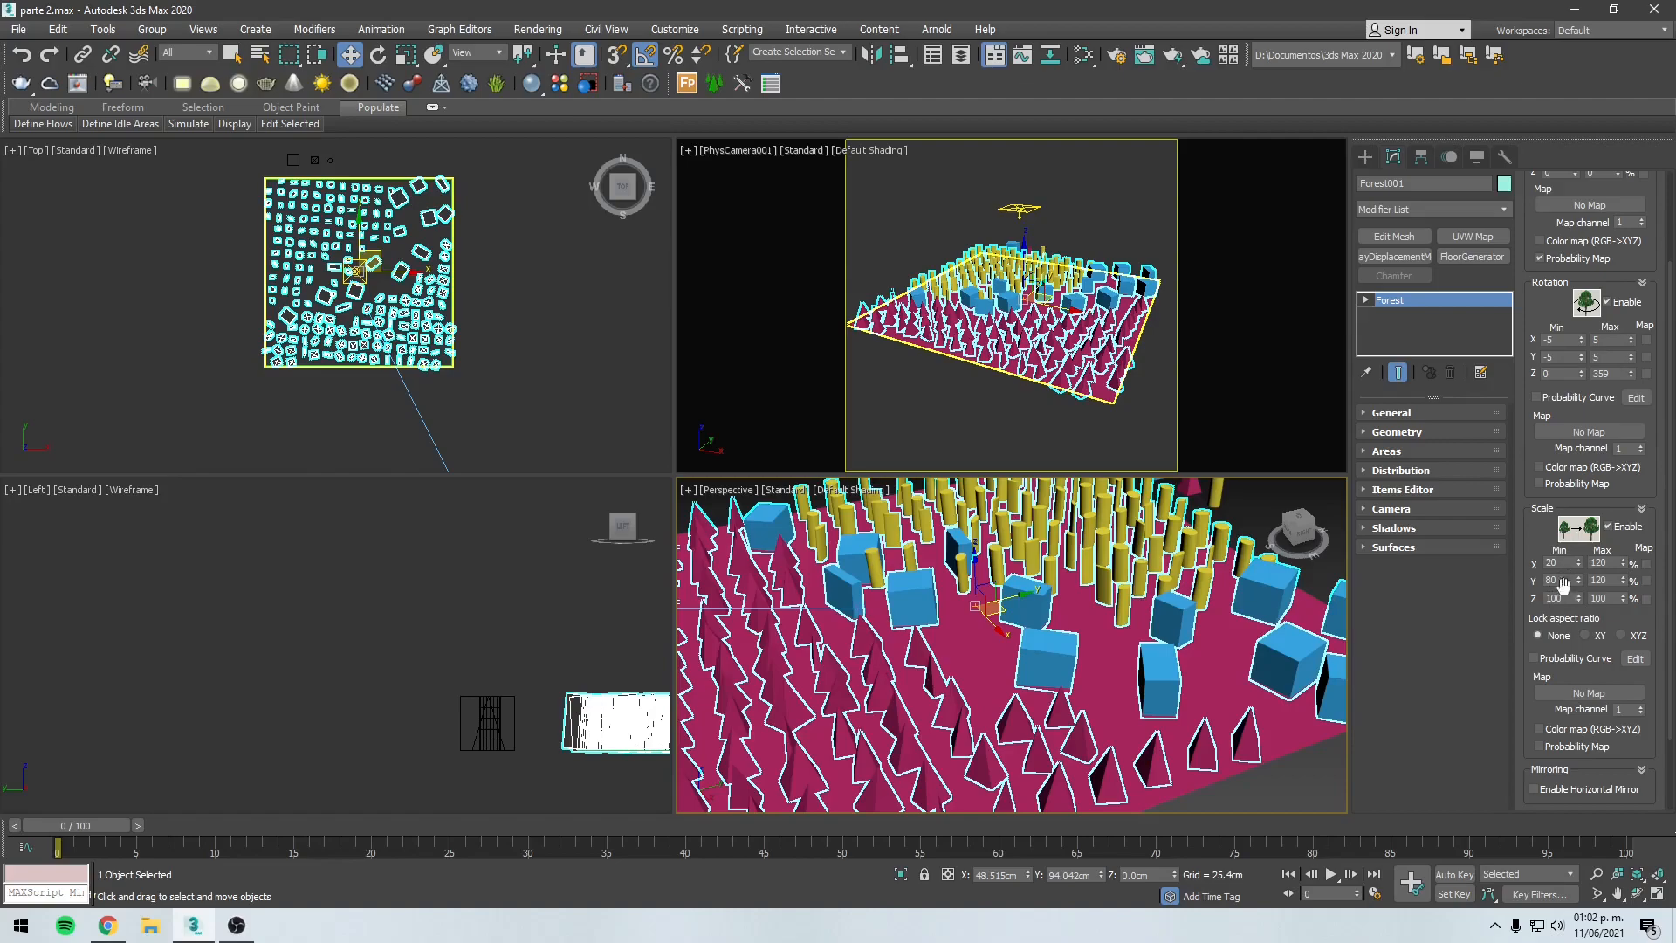
left_click(1586, 637)
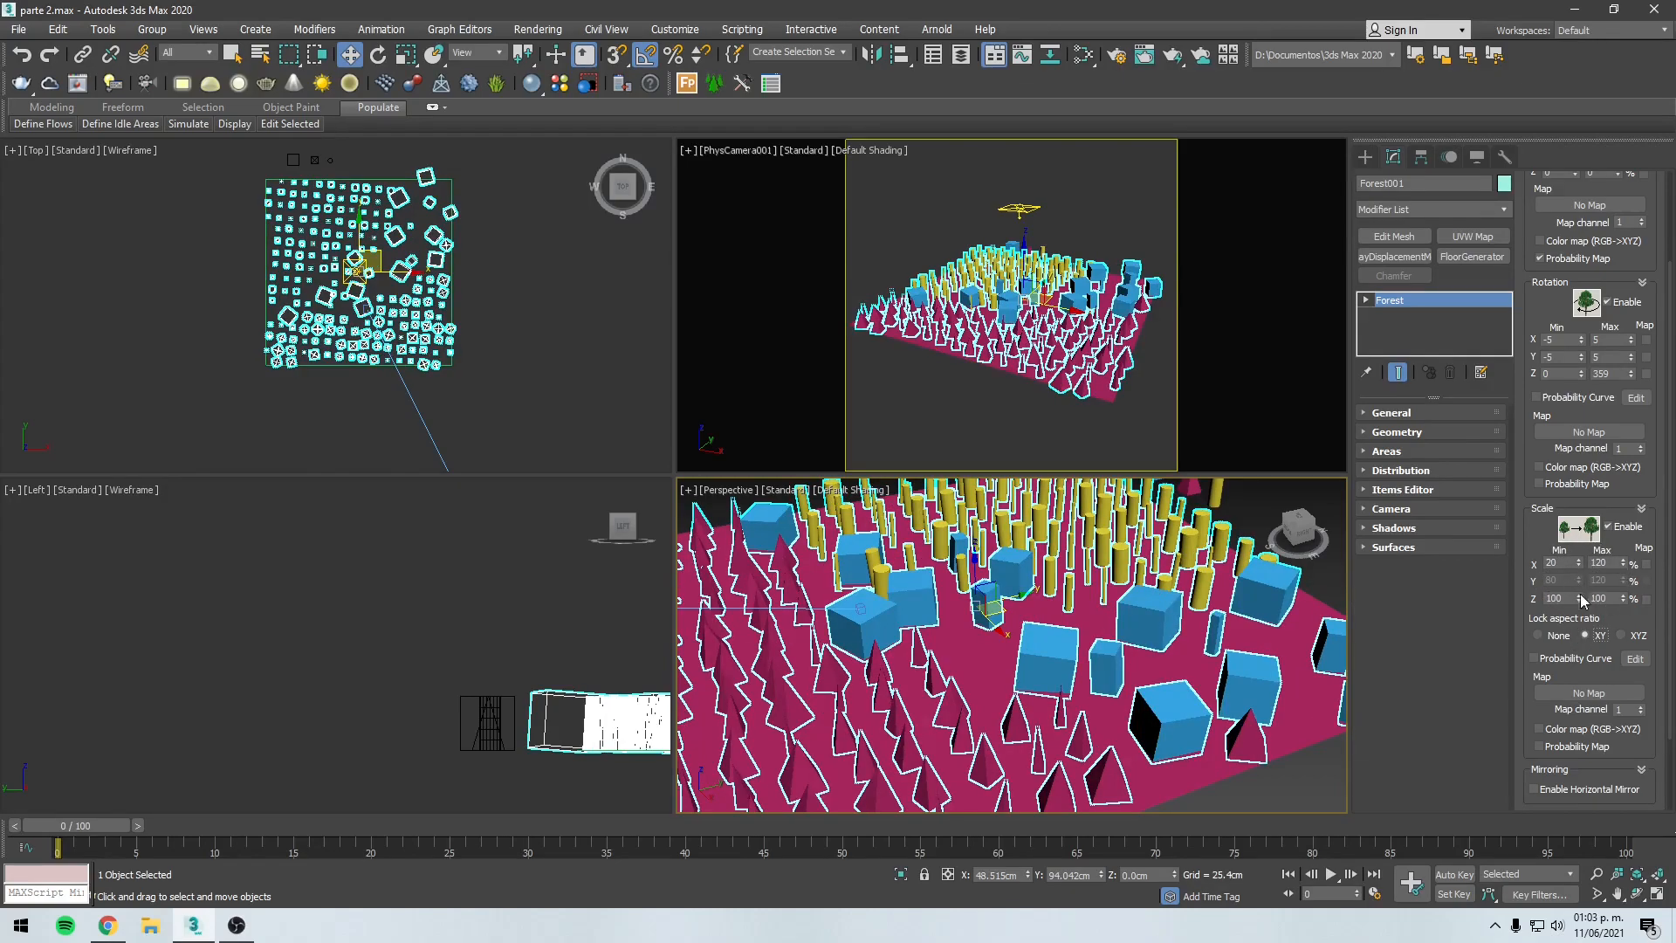
left_click(1637, 636)
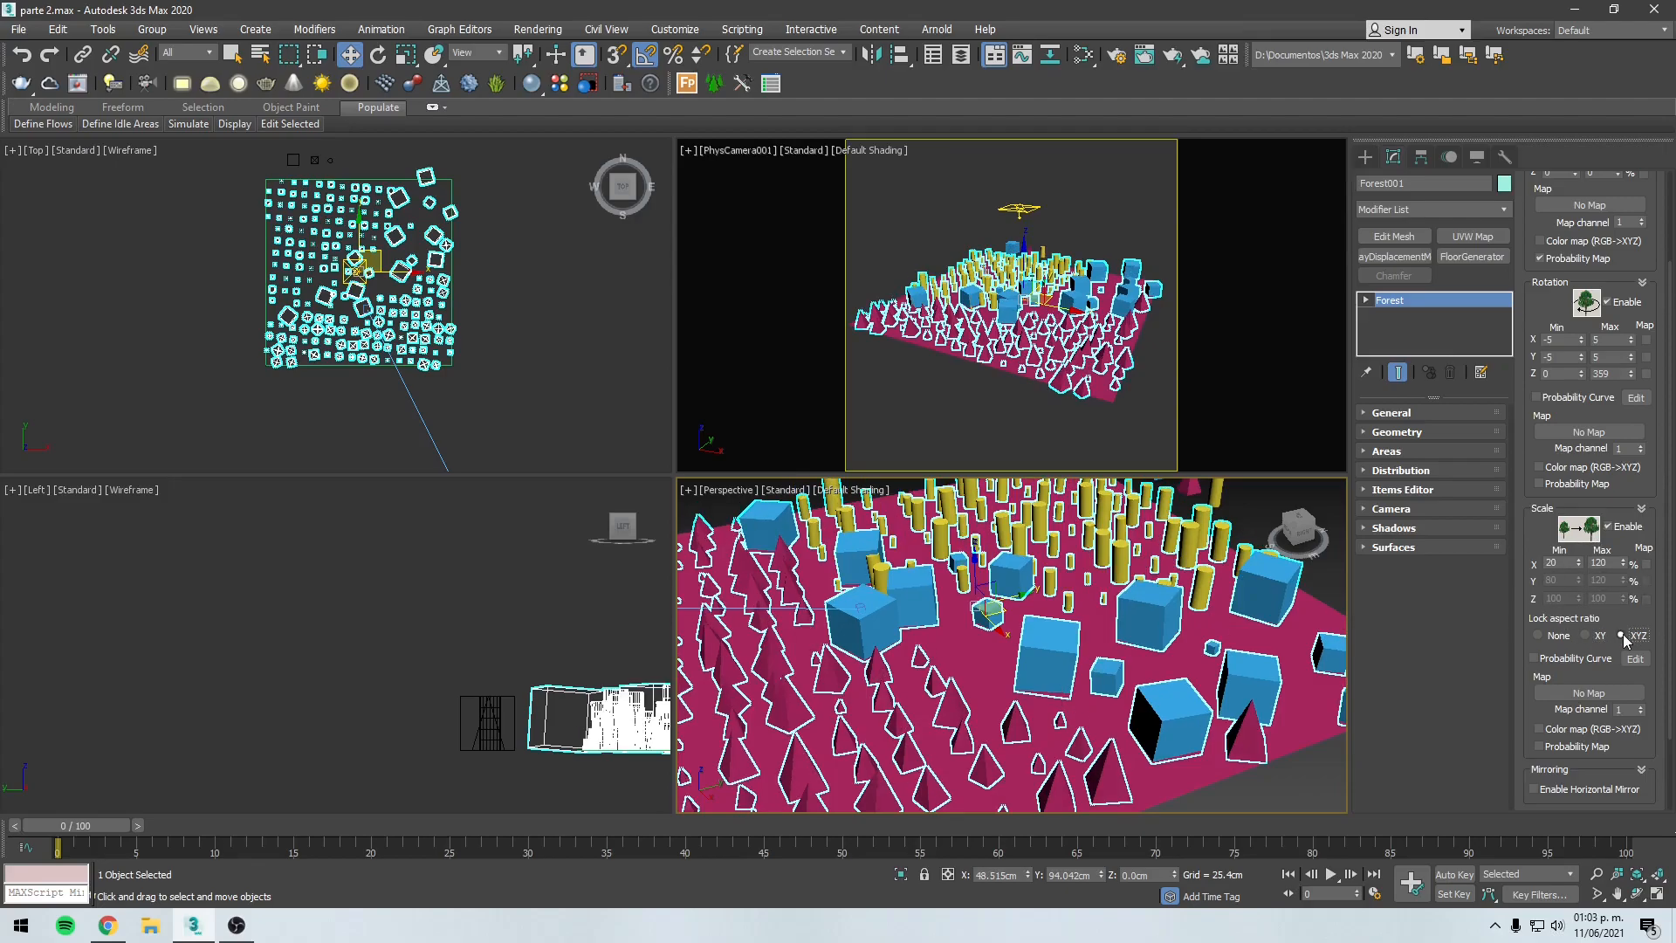
Step: Lower the distribution density's X units to pack the scattered objects more closely over the plane
middle_click_drag(1223, 648, 1067, 617, "alt")
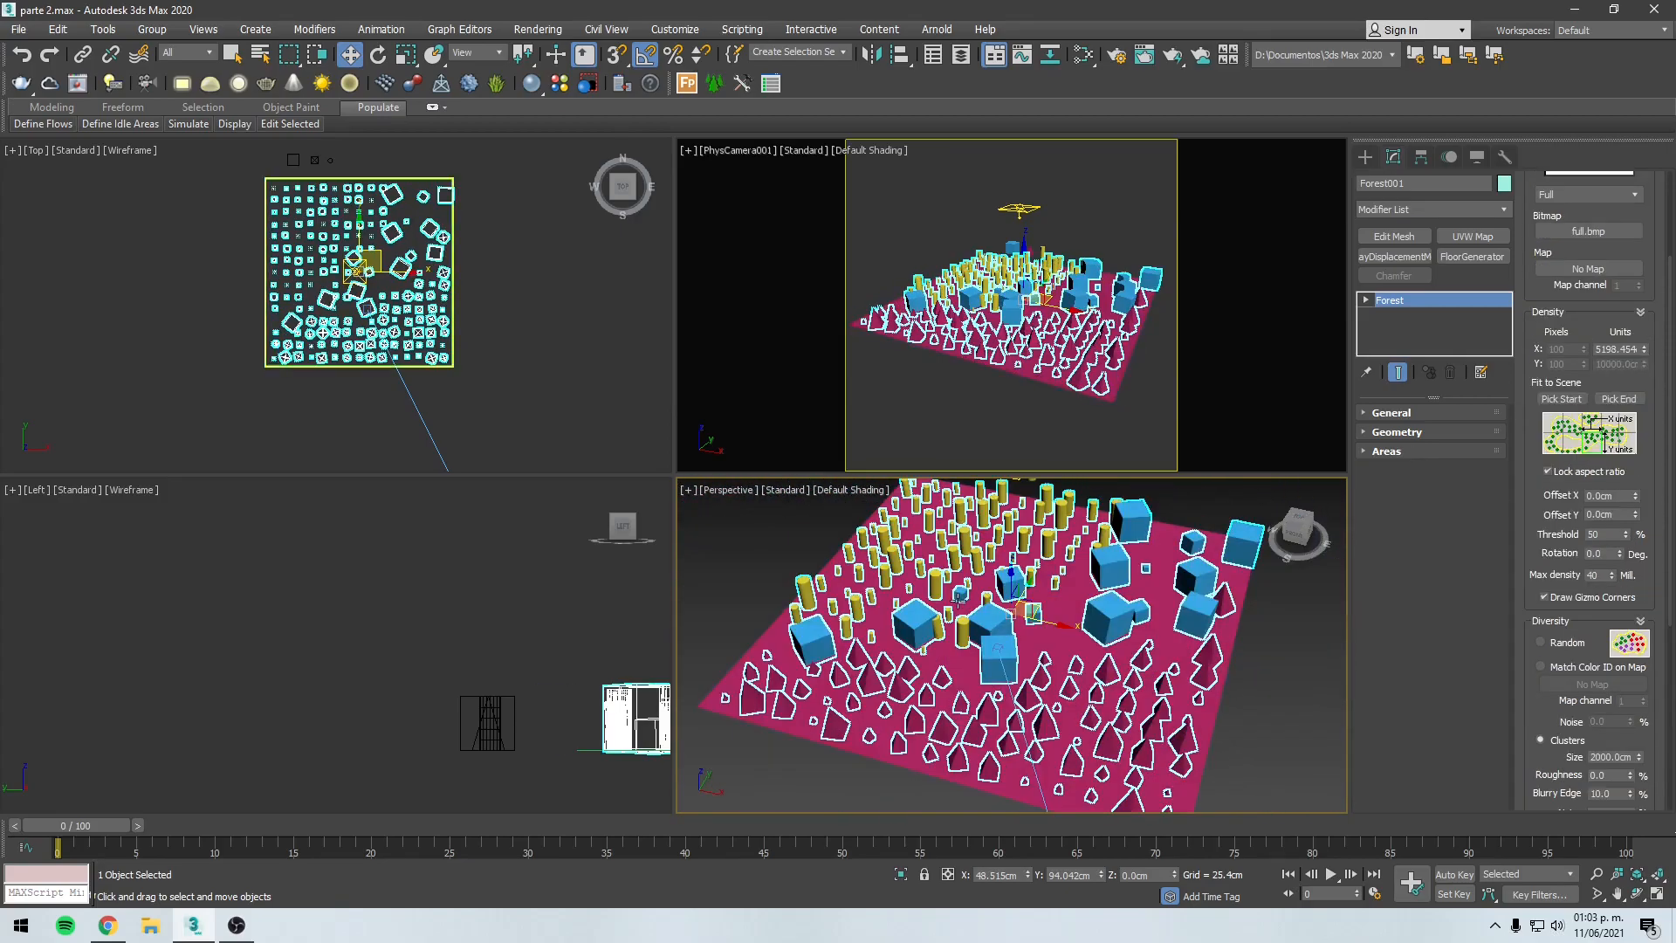
left_click_drag(1644, 349, 1646, 393)
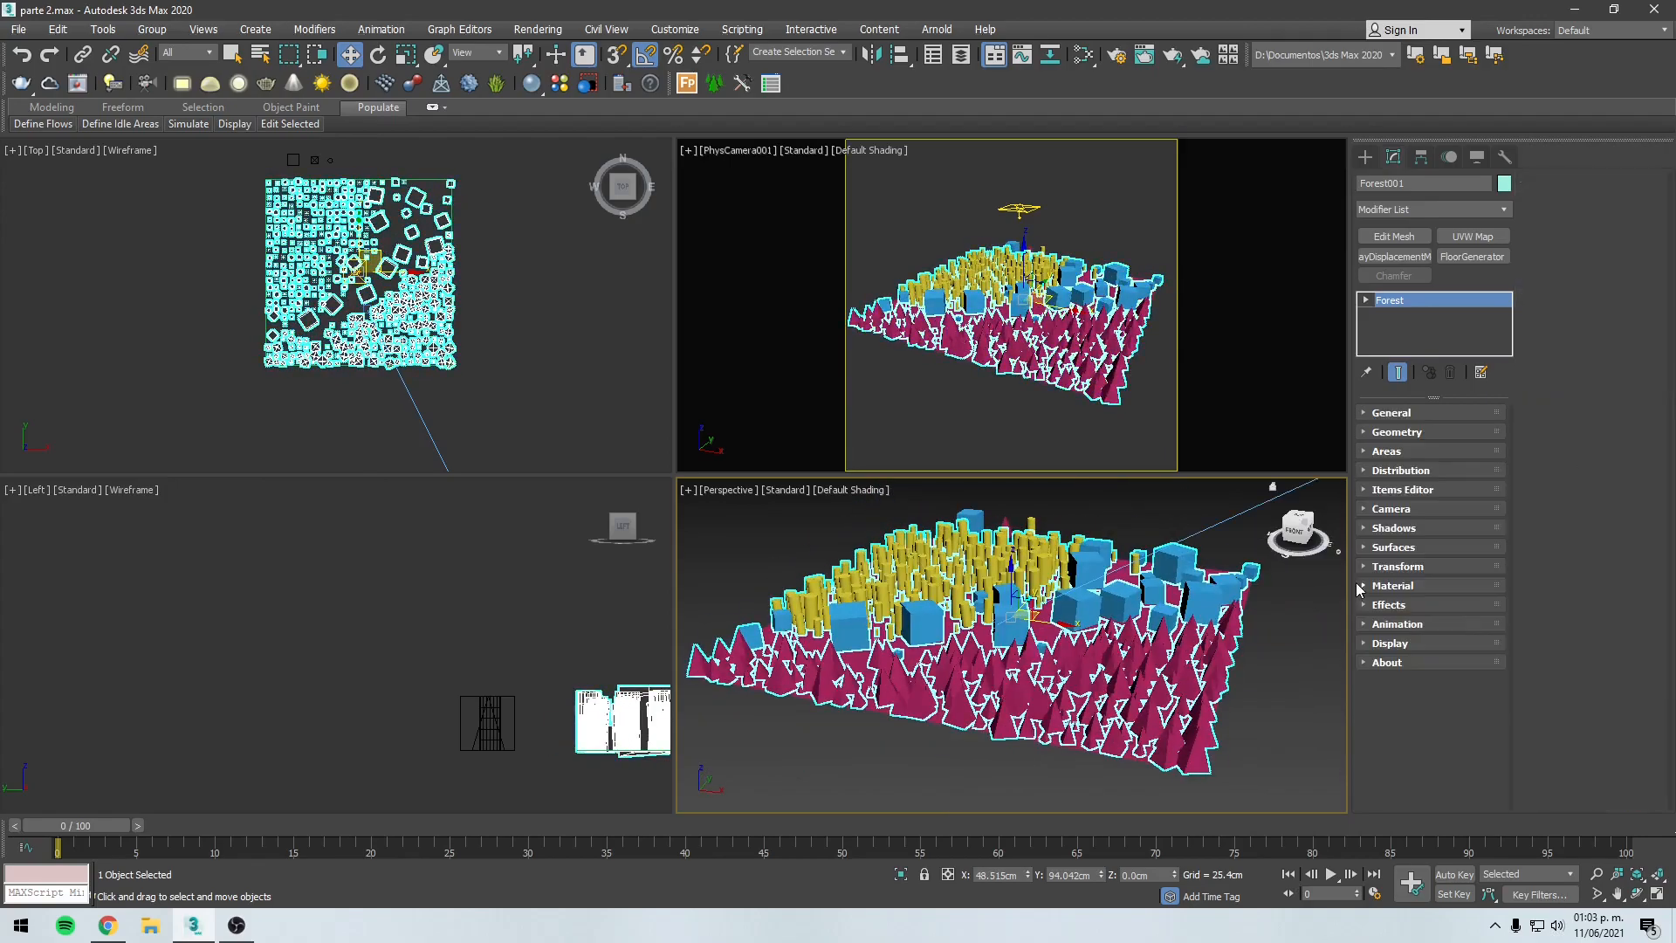
middle_click_drag(1004, 594, 1032, 742, "alt")
scroll(999, 665, "down", 4)
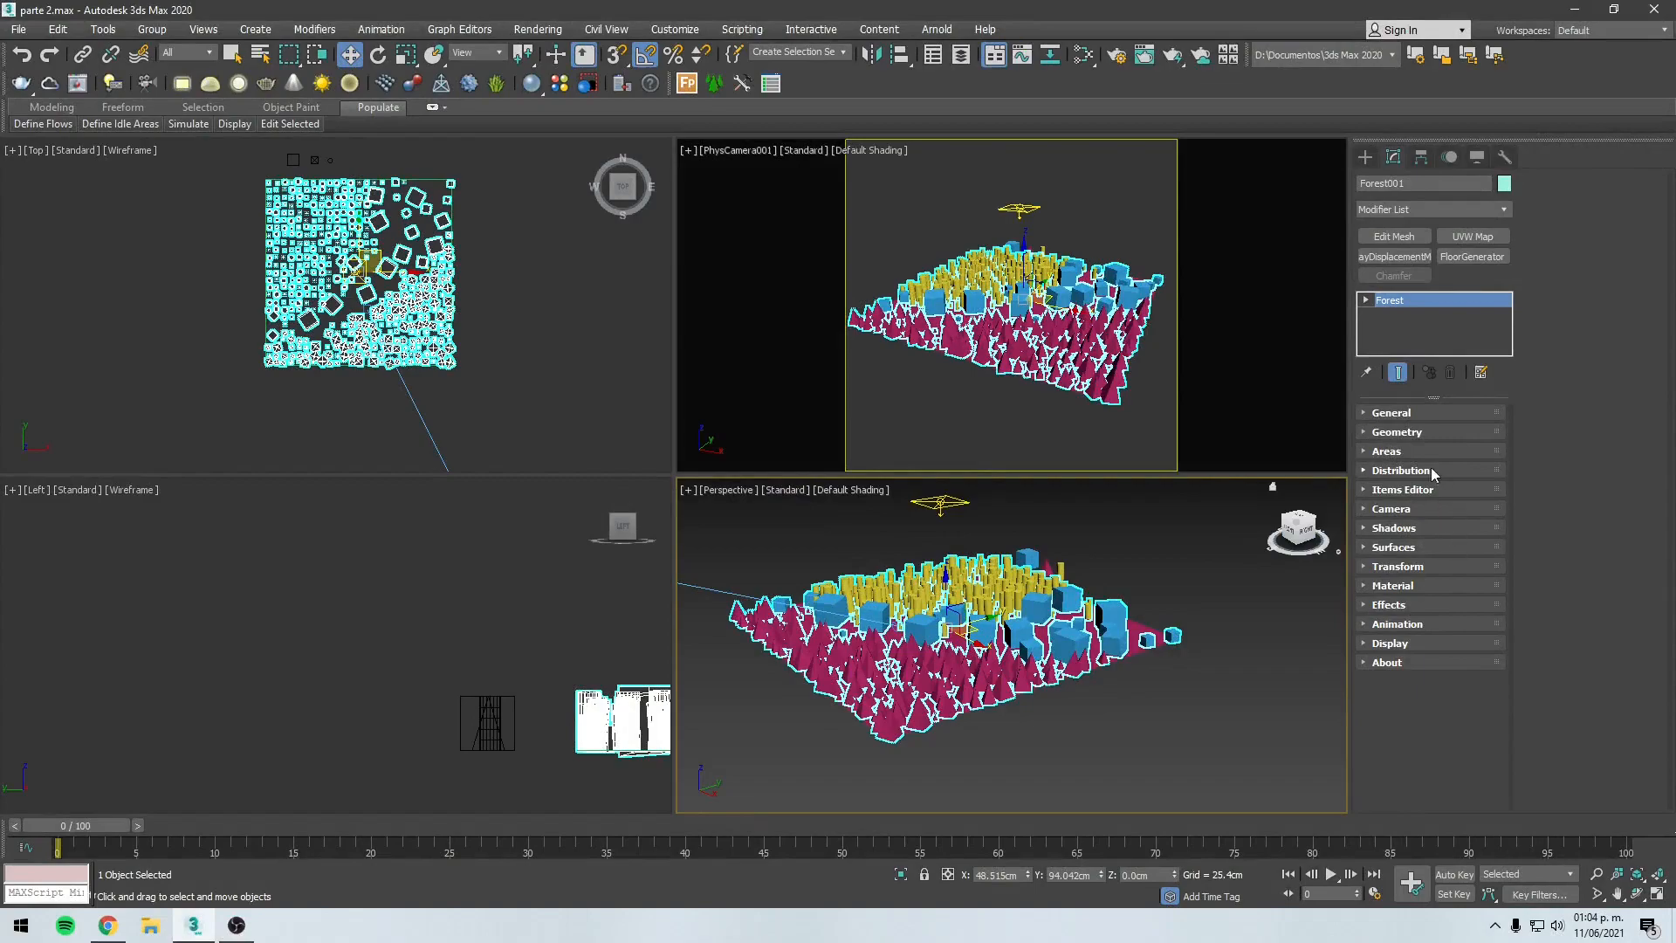
Step: Open the forest's area settings and add a new spline area
left_click(1388, 451)
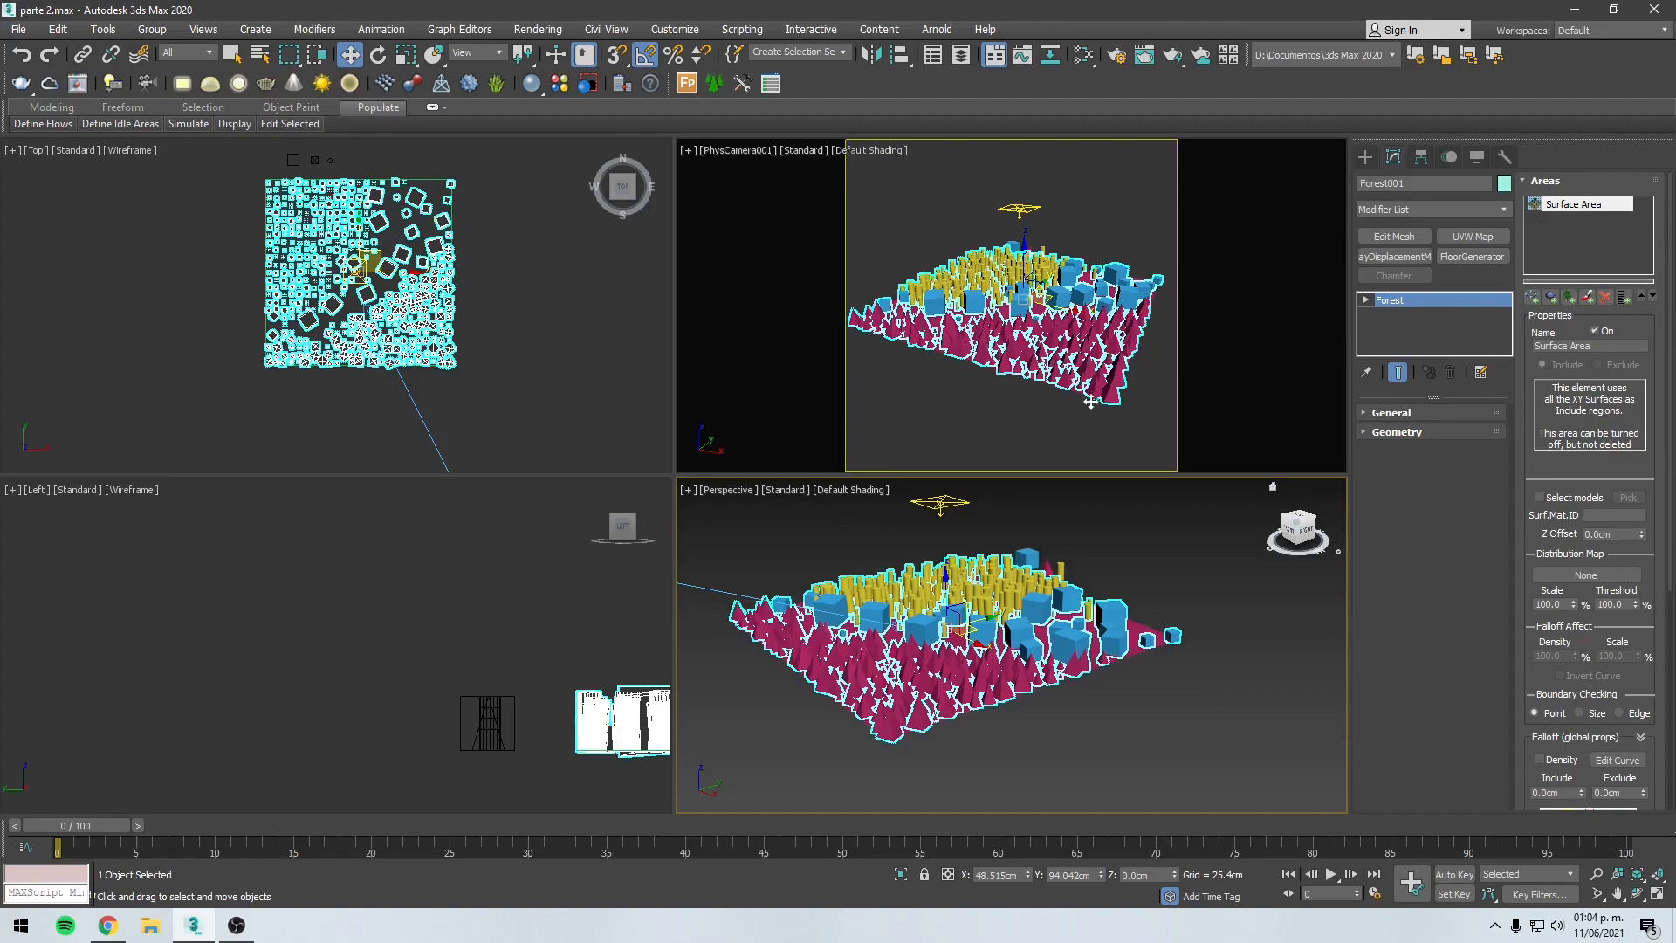
scroll(1077, 628, "up", 4)
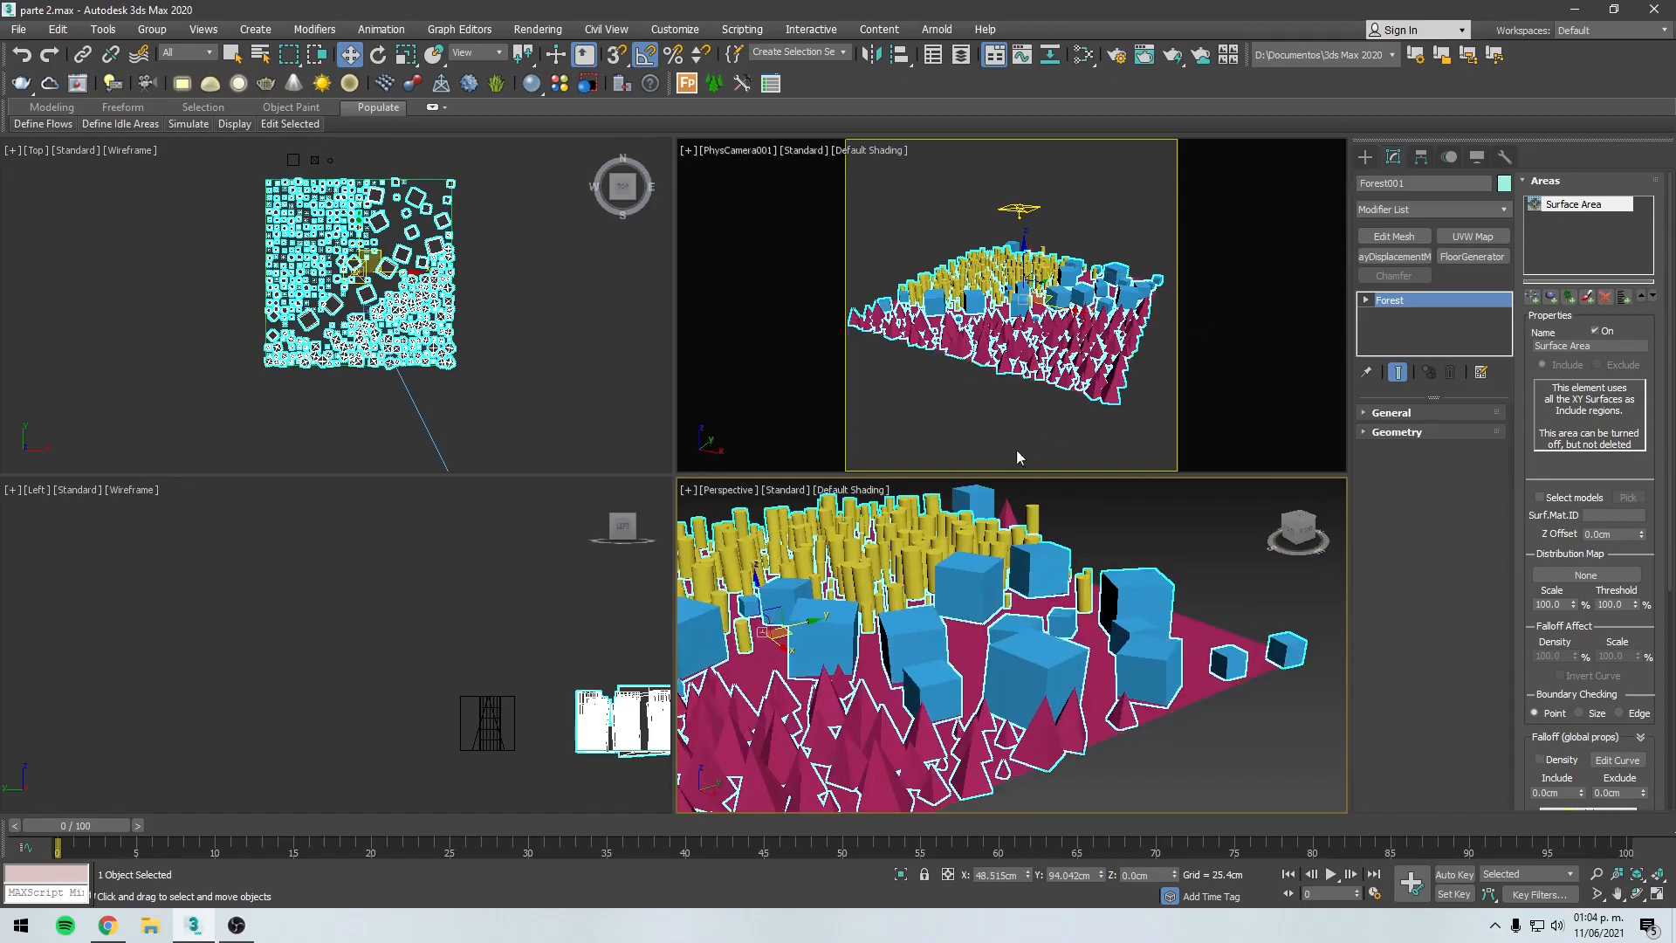
scroll(1211, 626, "down", 3)
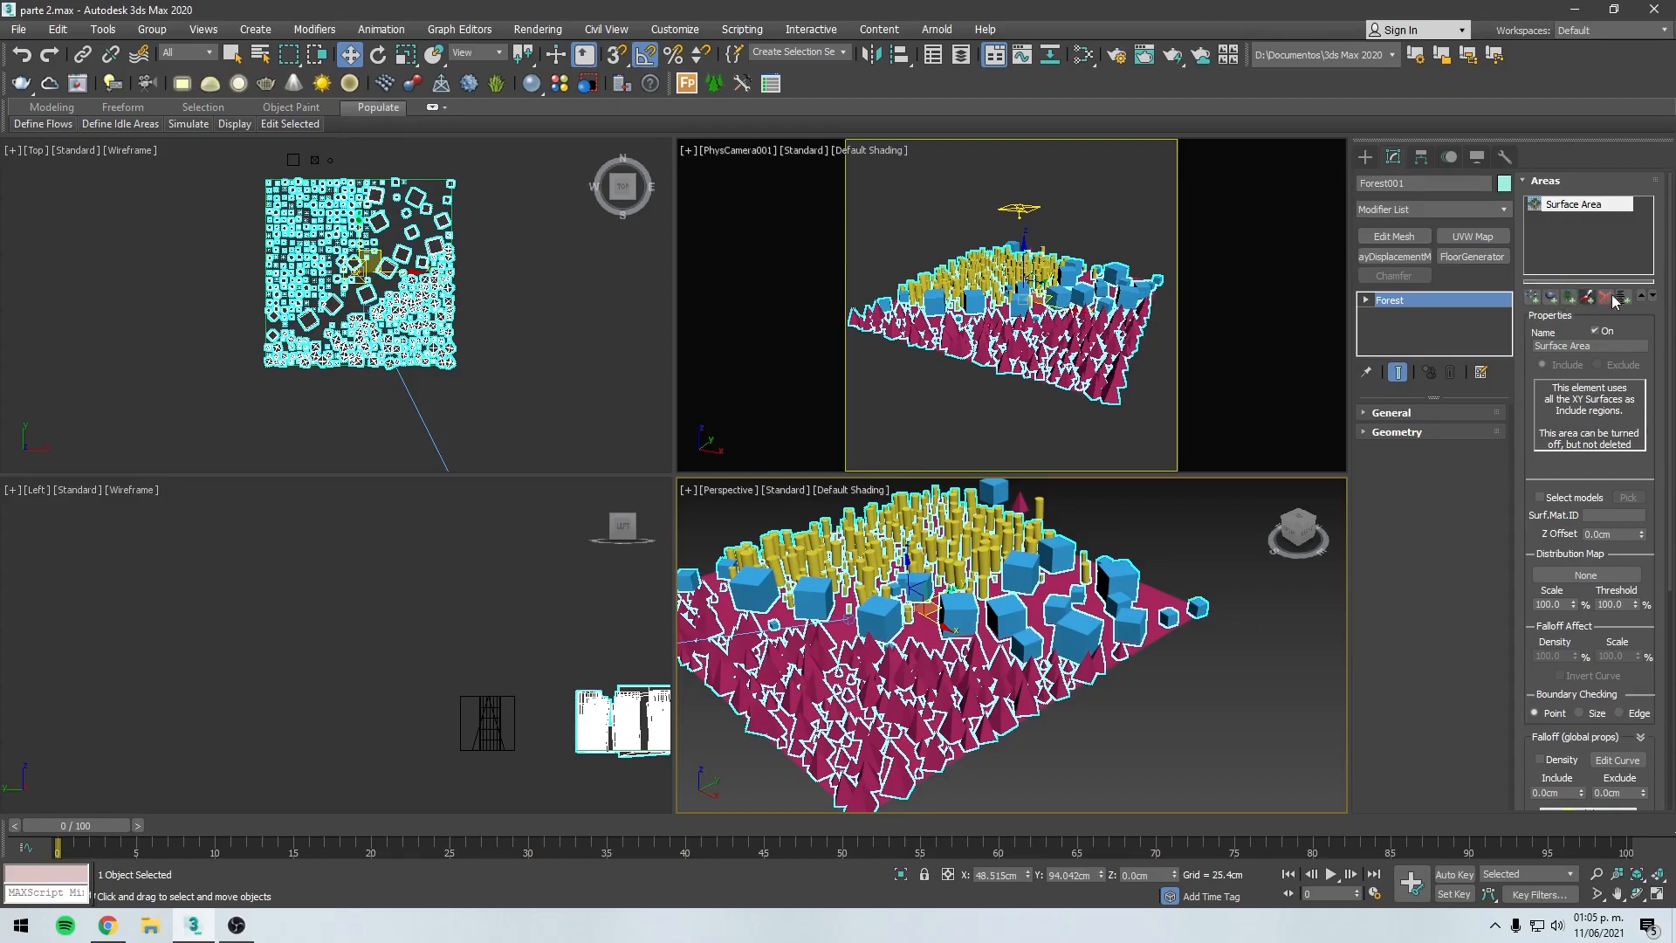
left_click(1533, 299)
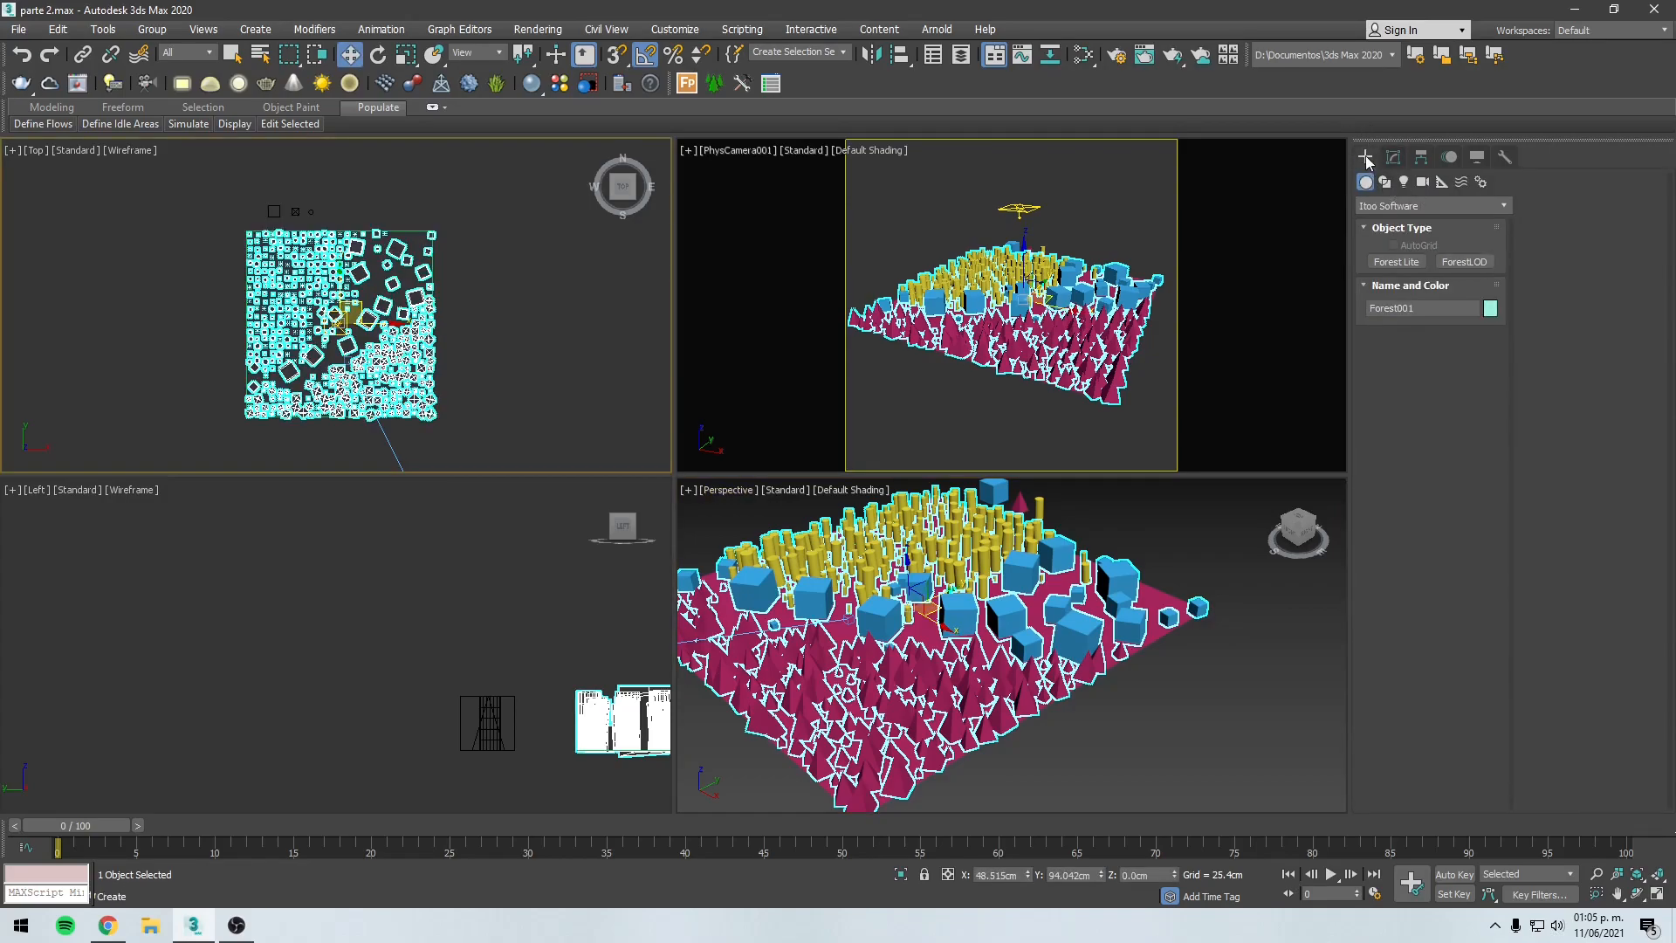
Step: Draw a circle spline with a radius of about 151 cm over the cylinders in the Top view
left_click(1385, 182)
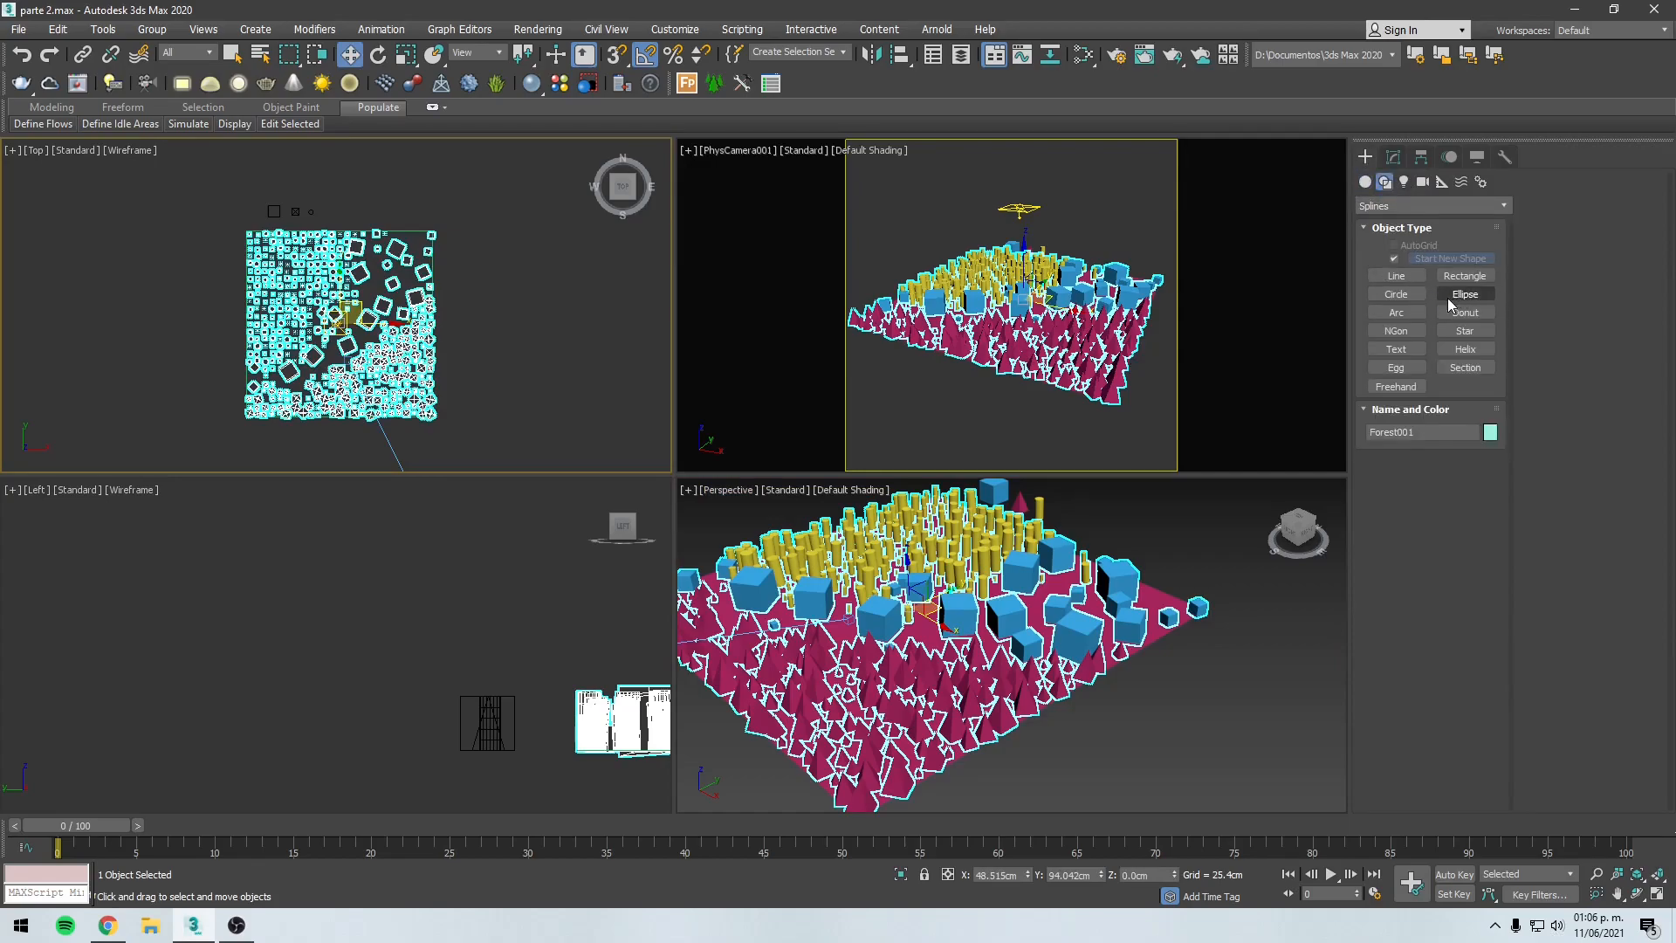
left_click(1416, 297)
left_click_drag(281, 273, 321, 269)
key("w")
Step: Raise the circle above the scattered objects to a height of about 105 cm in the Left view
right_click(316, 595)
key("z")
scroll(577, 709, "down", 3)
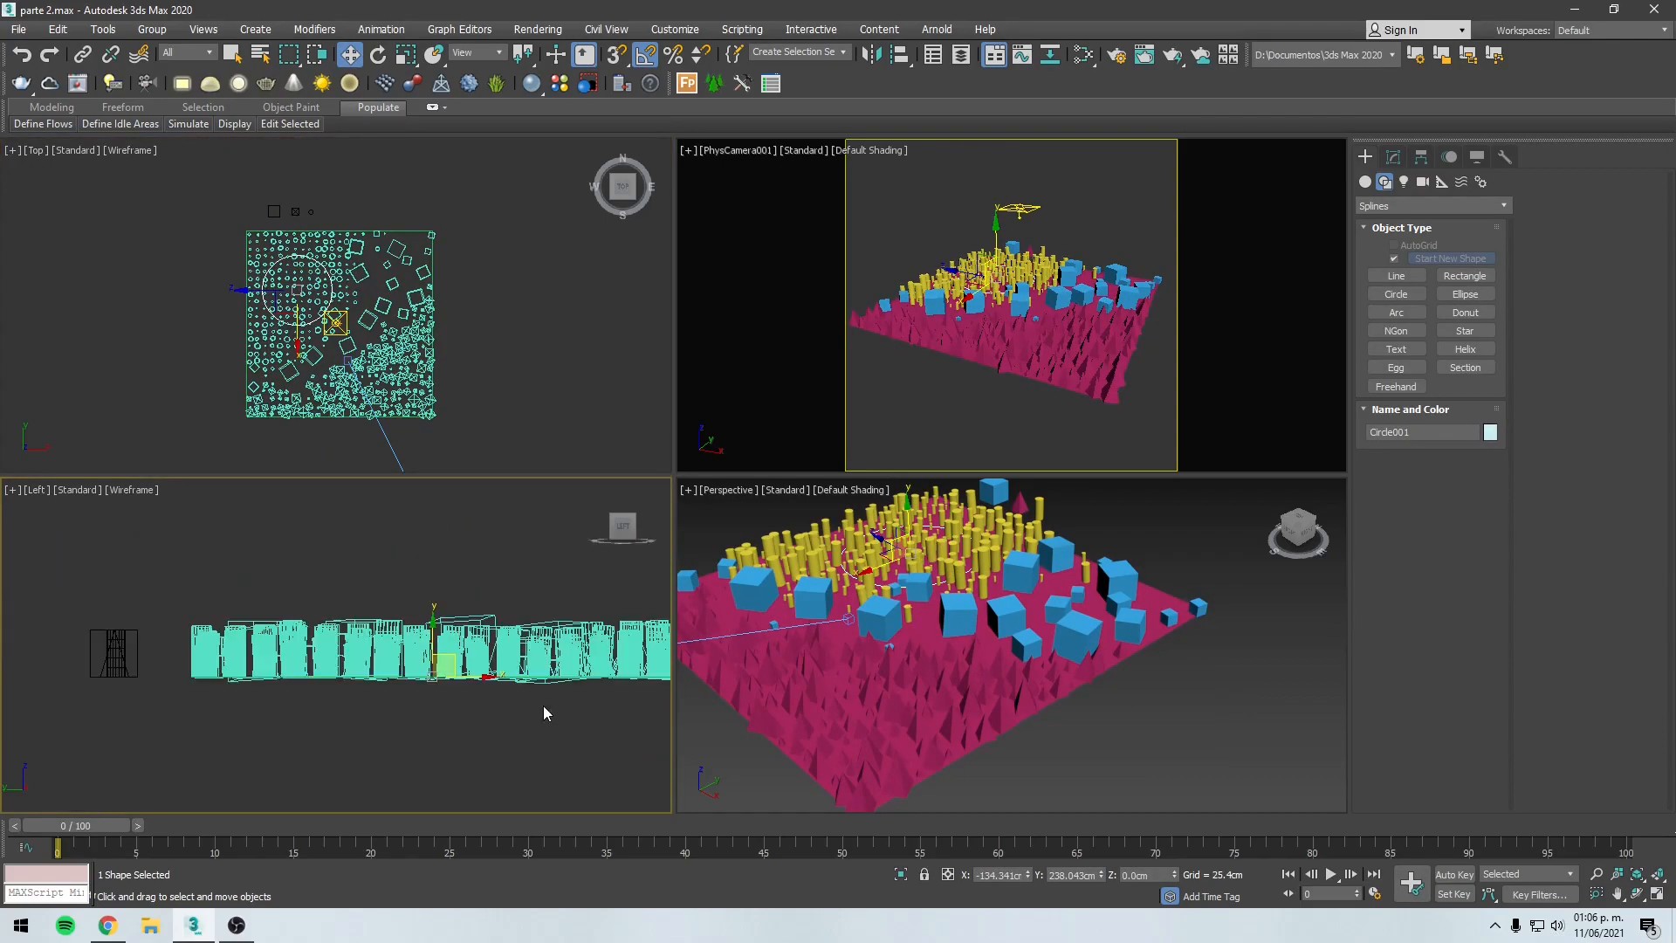
middle_click_drag(400, 695, 385, 728)
left_click_drag(423, 664, 423, 589)
middle_click_drag(420, 602, 426, 598)
left_click_drag(426, 597, 394, 573)
Step: Assign the circle as the spline of the forest's new spline area
left_click(409, 349)
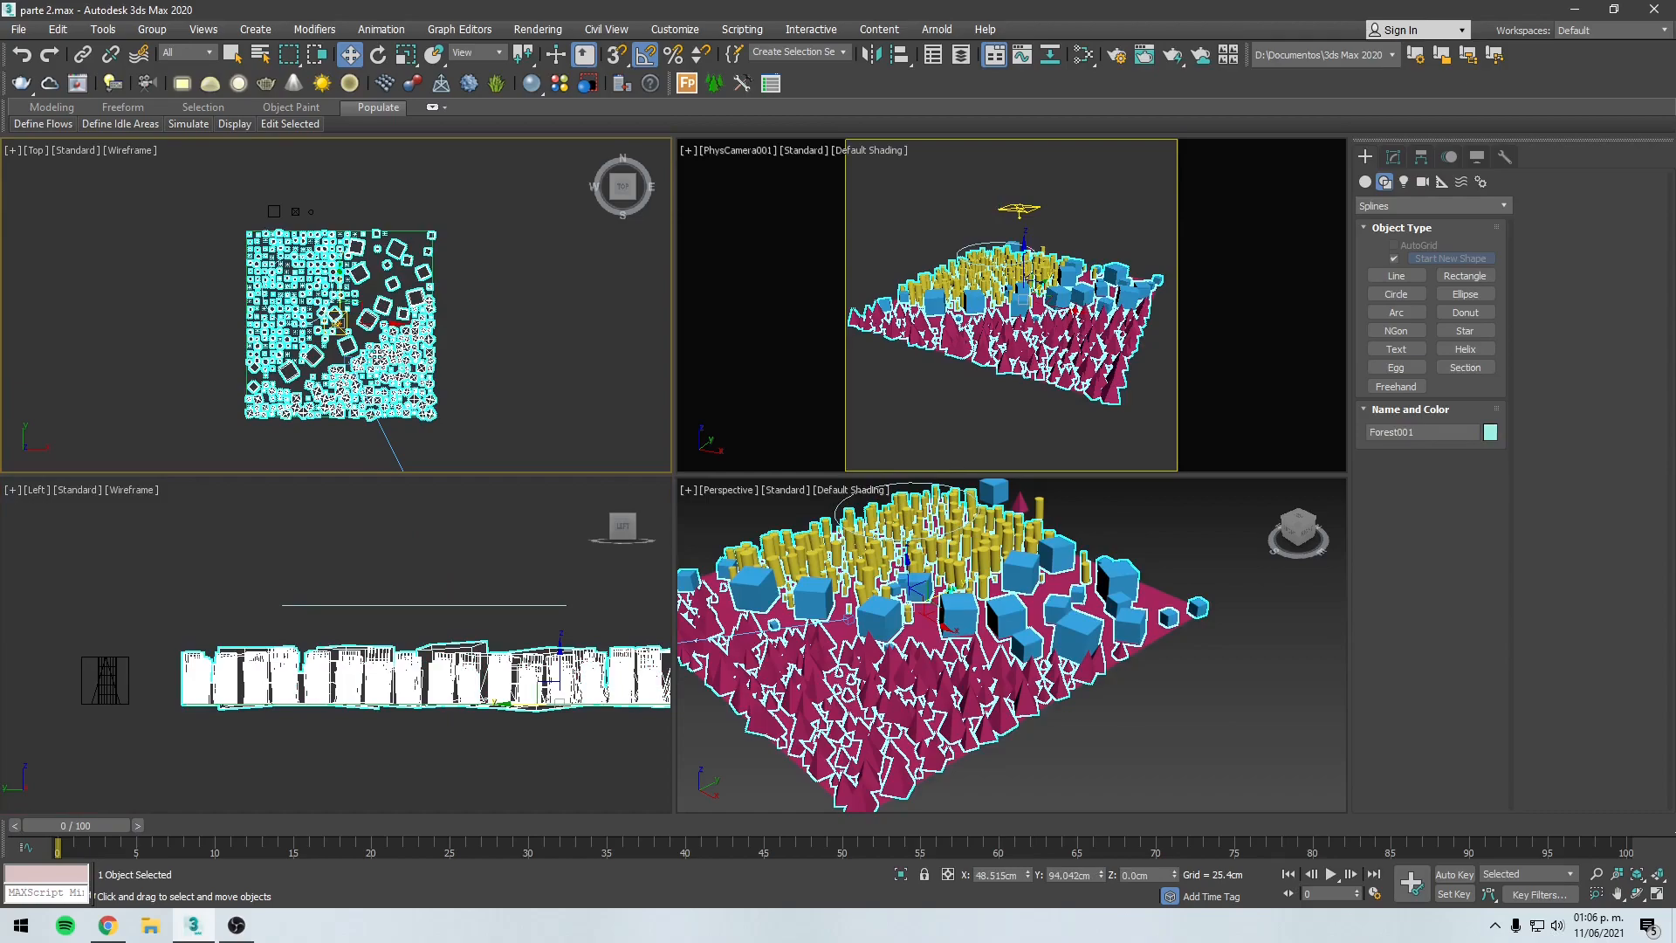
left_click(1393, 157)
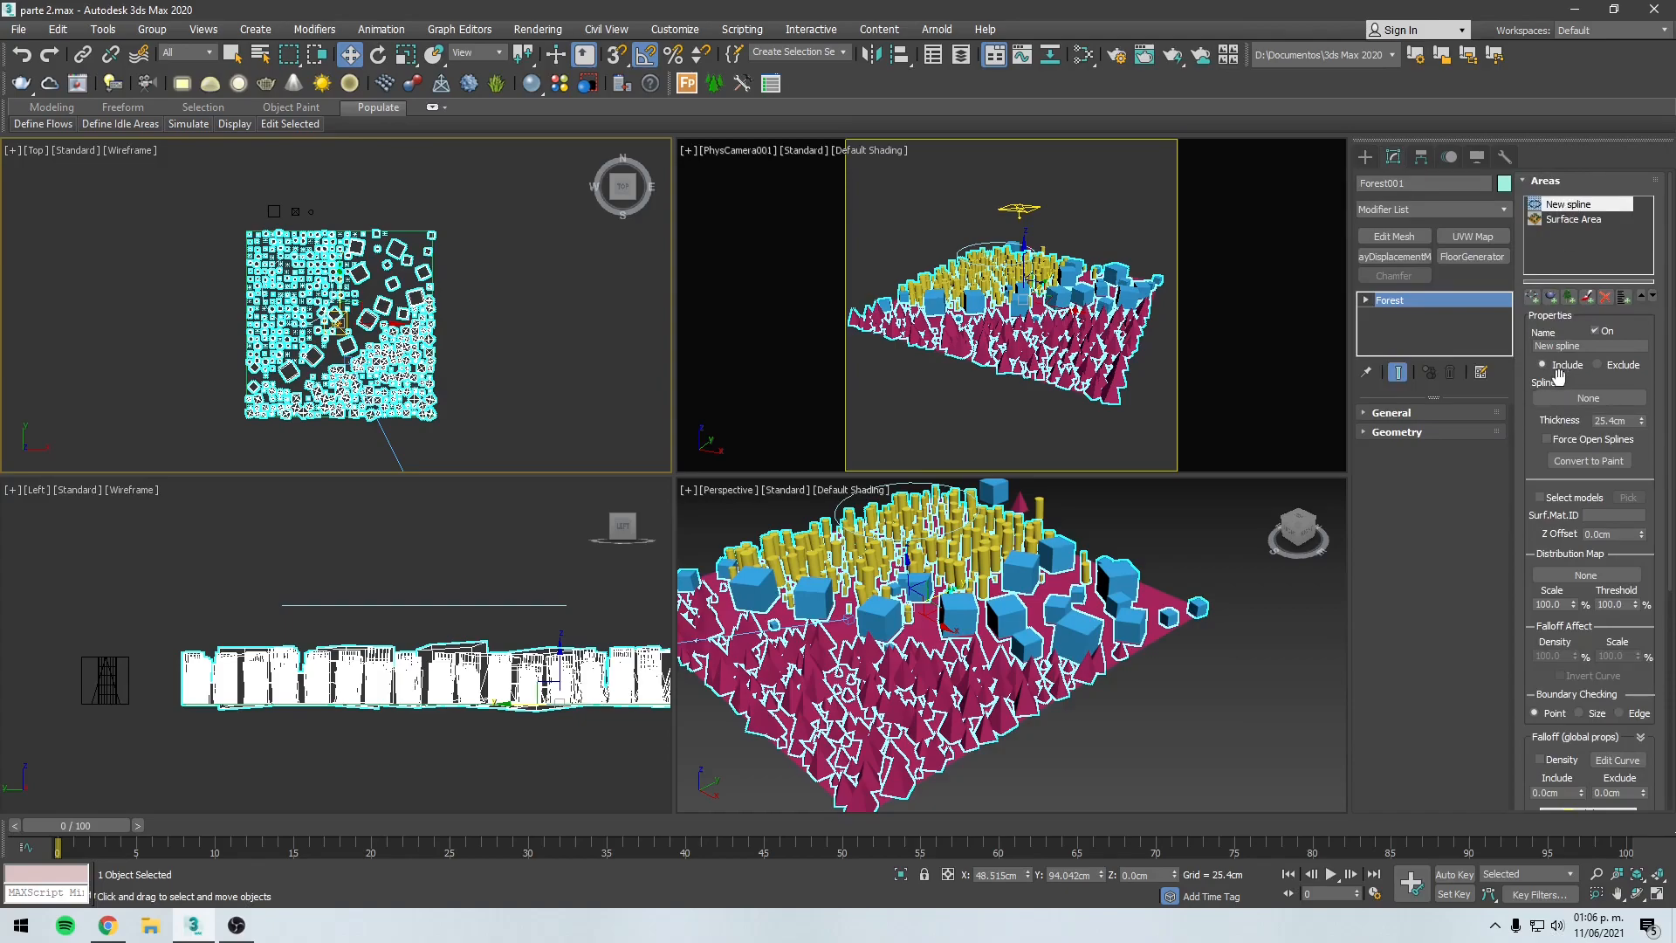
left_click(1591, 399)
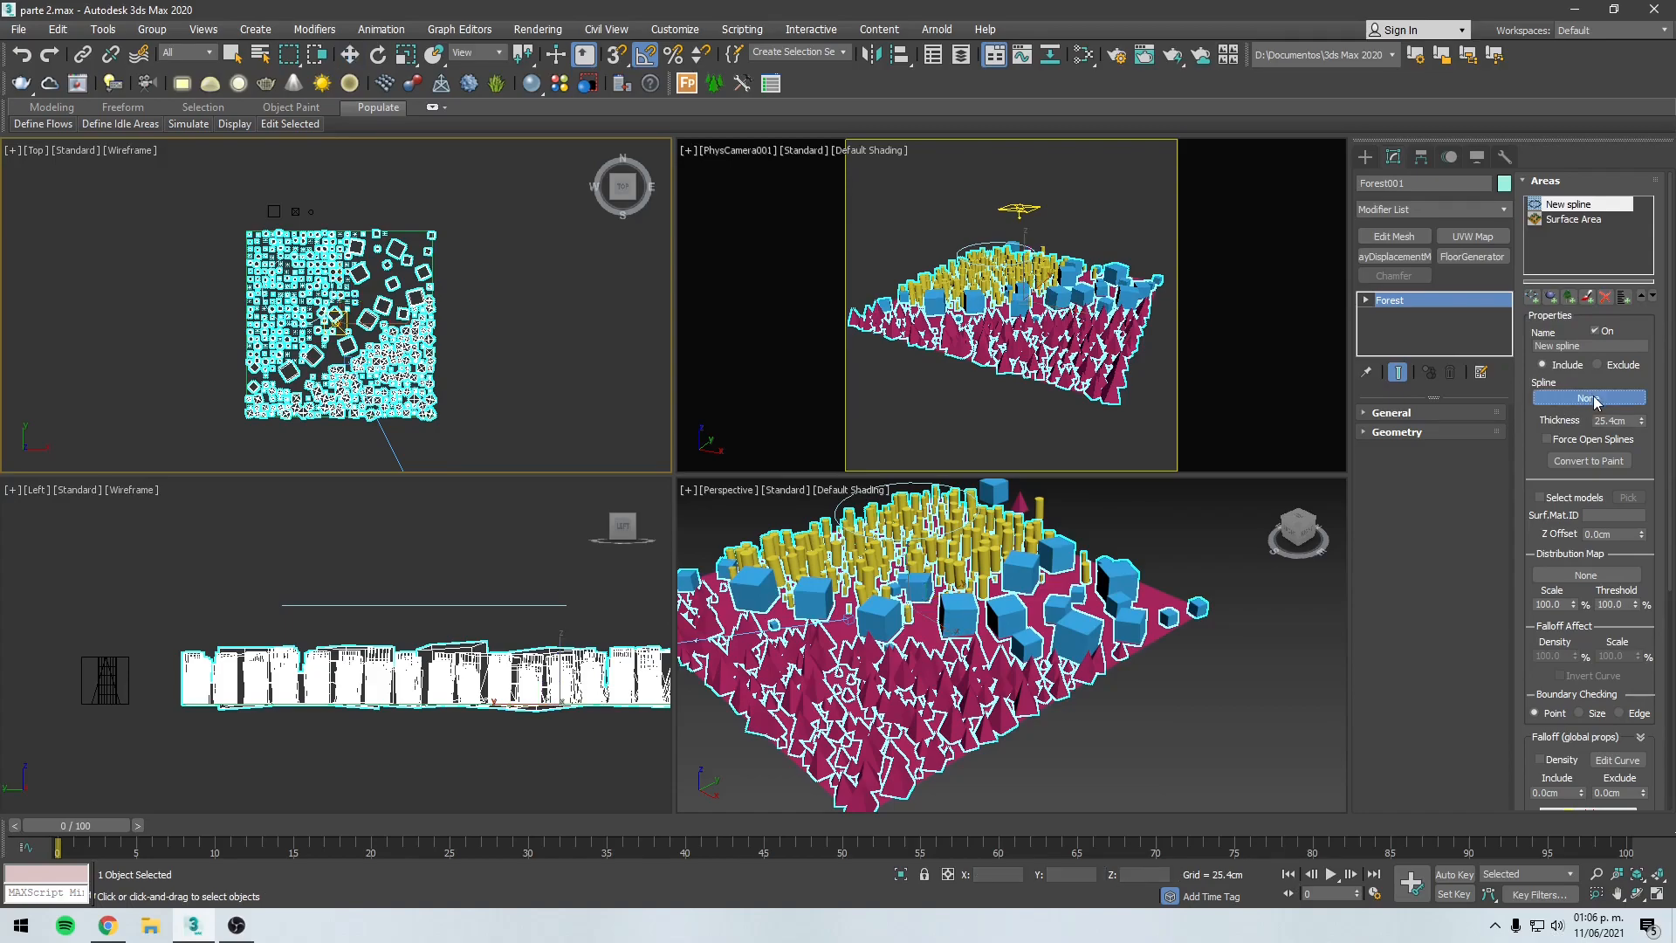
middle_click_drag(998, 560, 978, 610, "alt")
left_click(944, 548)
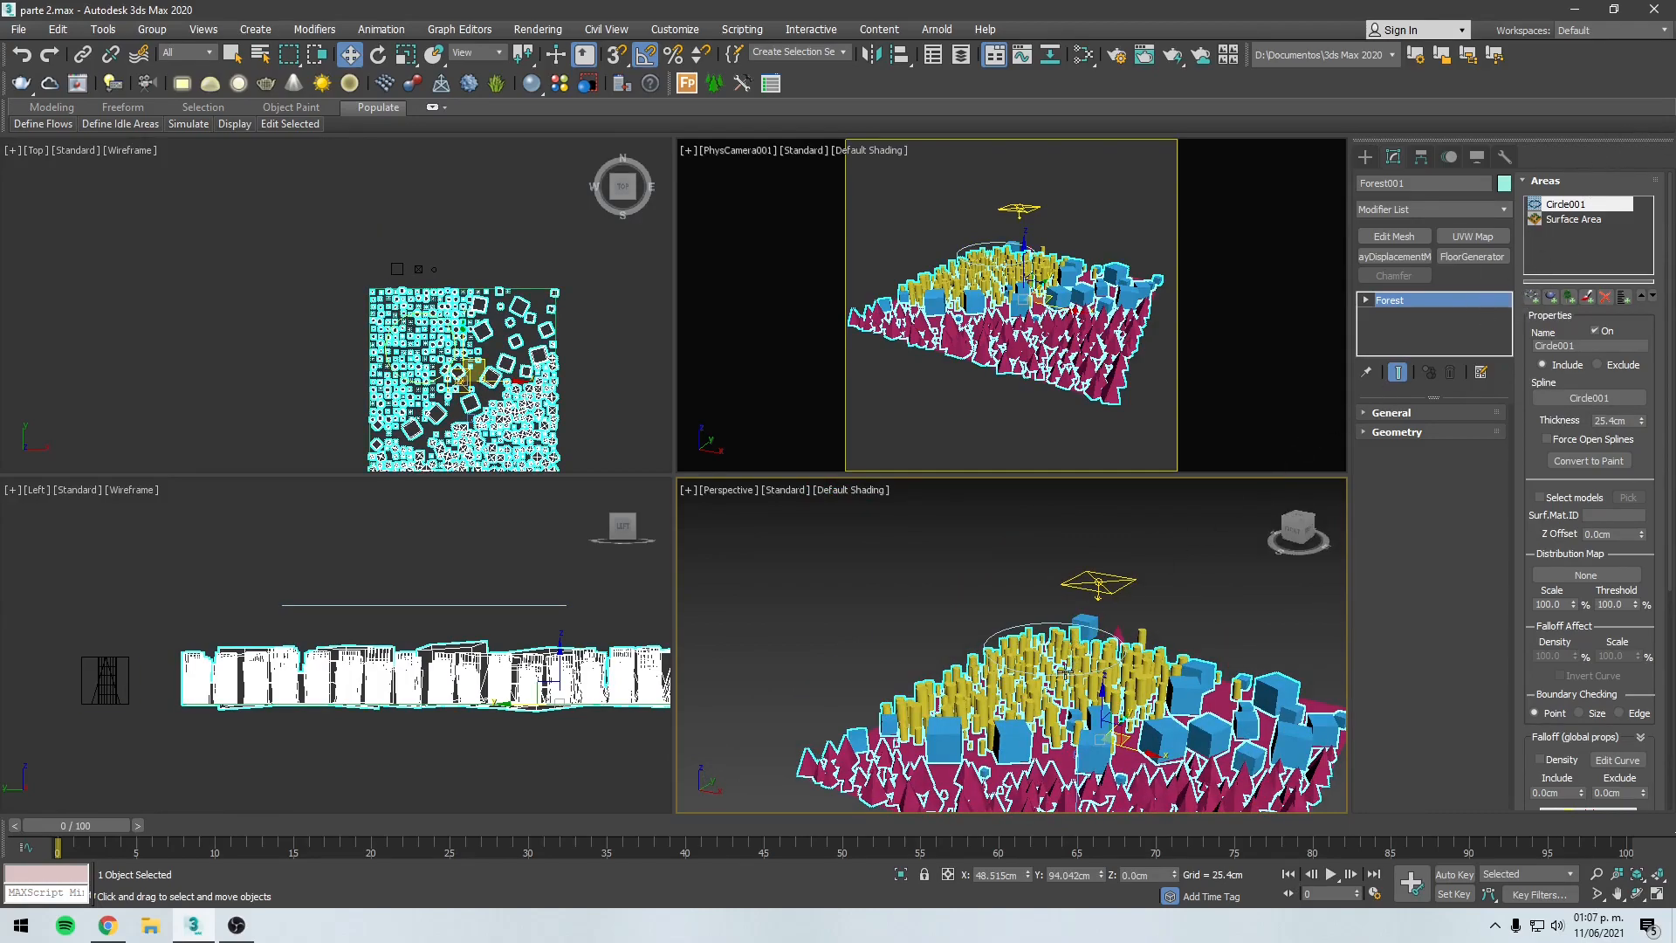
Step: Try setting the circle area to Exclude, inspect the cleared zone, and restore it to Include
left_click(1618, 367)
scroll(397, 329, "up", 4)
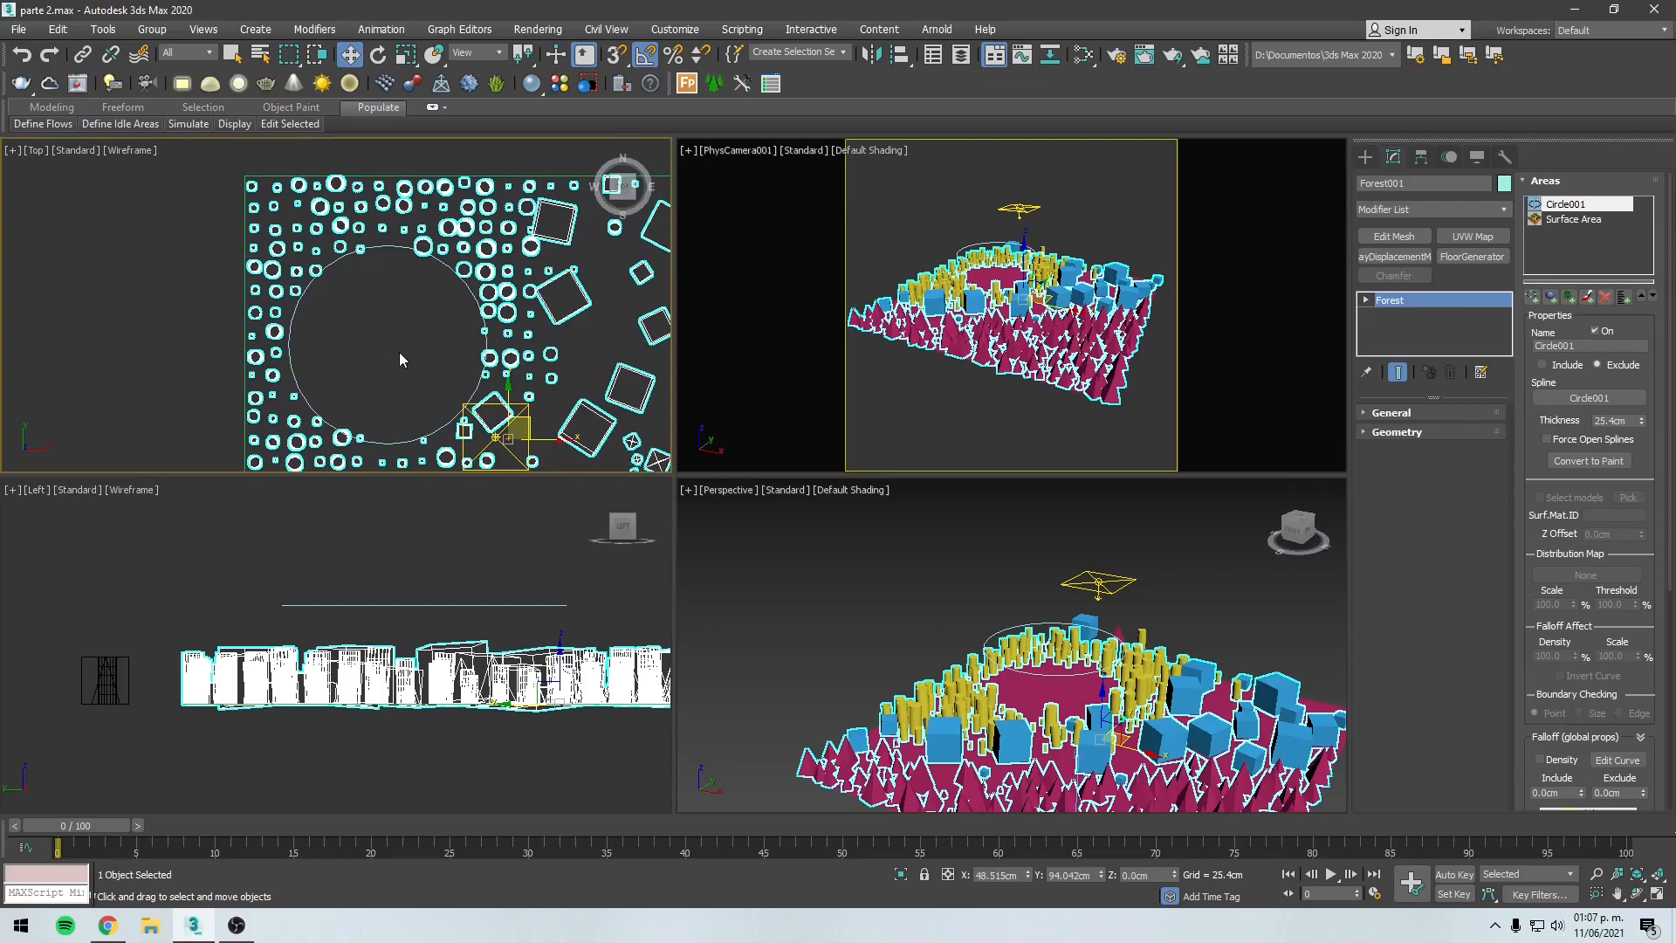
middle_click_drag(382, 366, 382, 338)
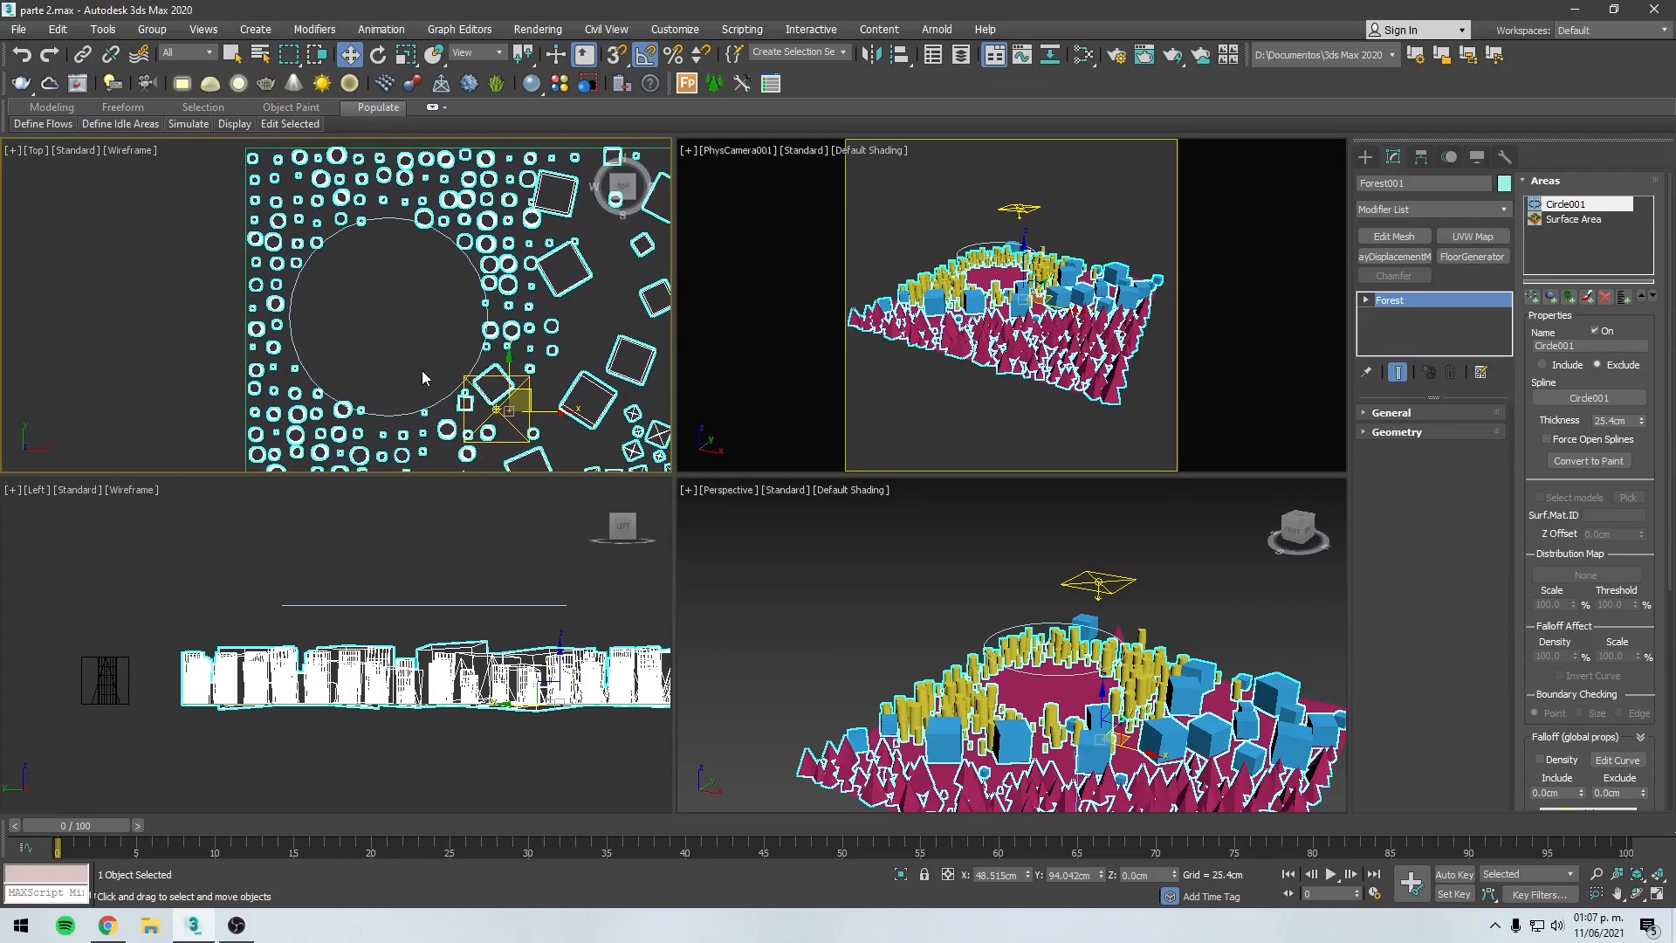
scroll(1189, 681, "up", 6)
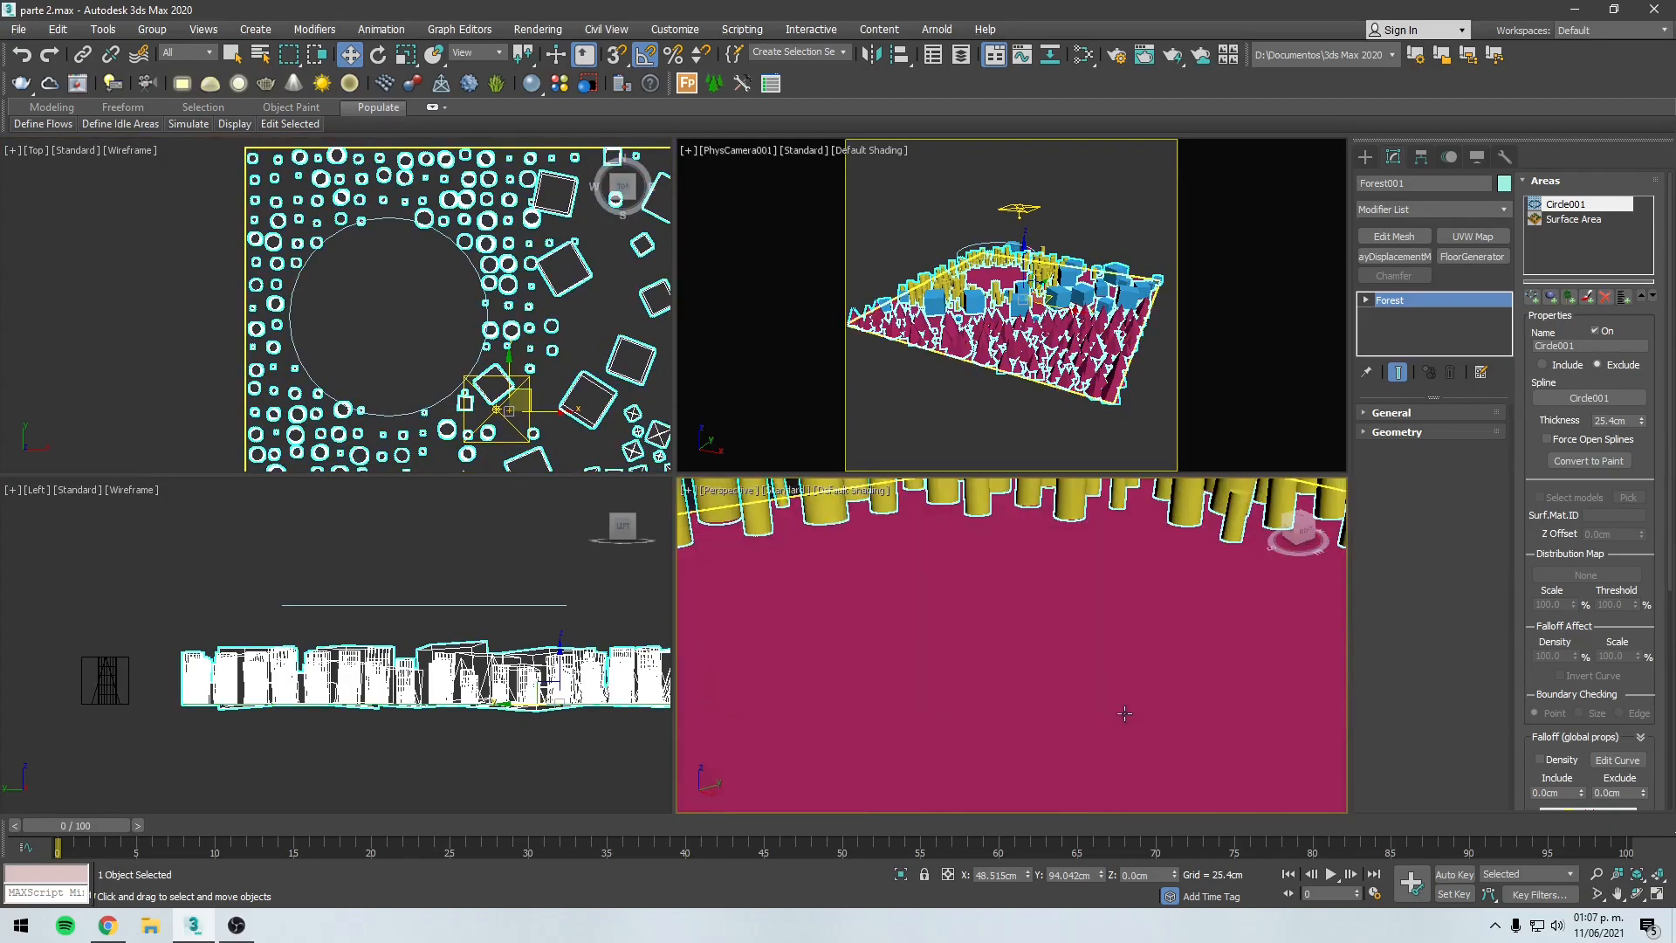
scroll(1124, 711, "down", 2)
middle_click_drag(1124, 711, 1380, 537, "alt")
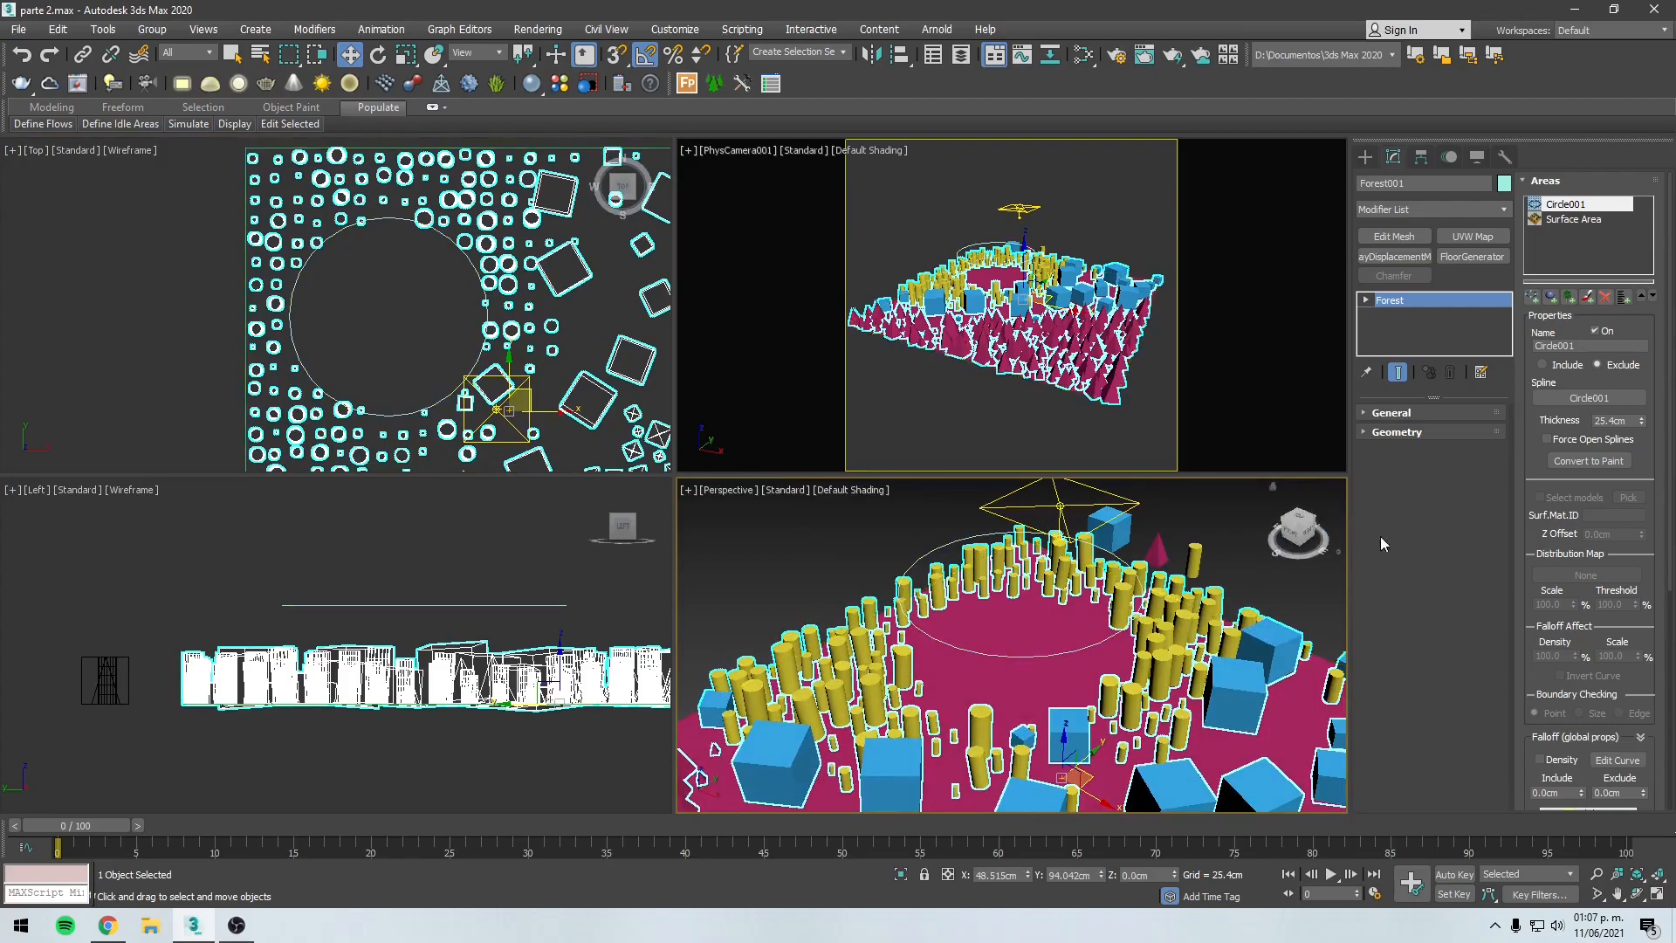
left_click(1543, 365)
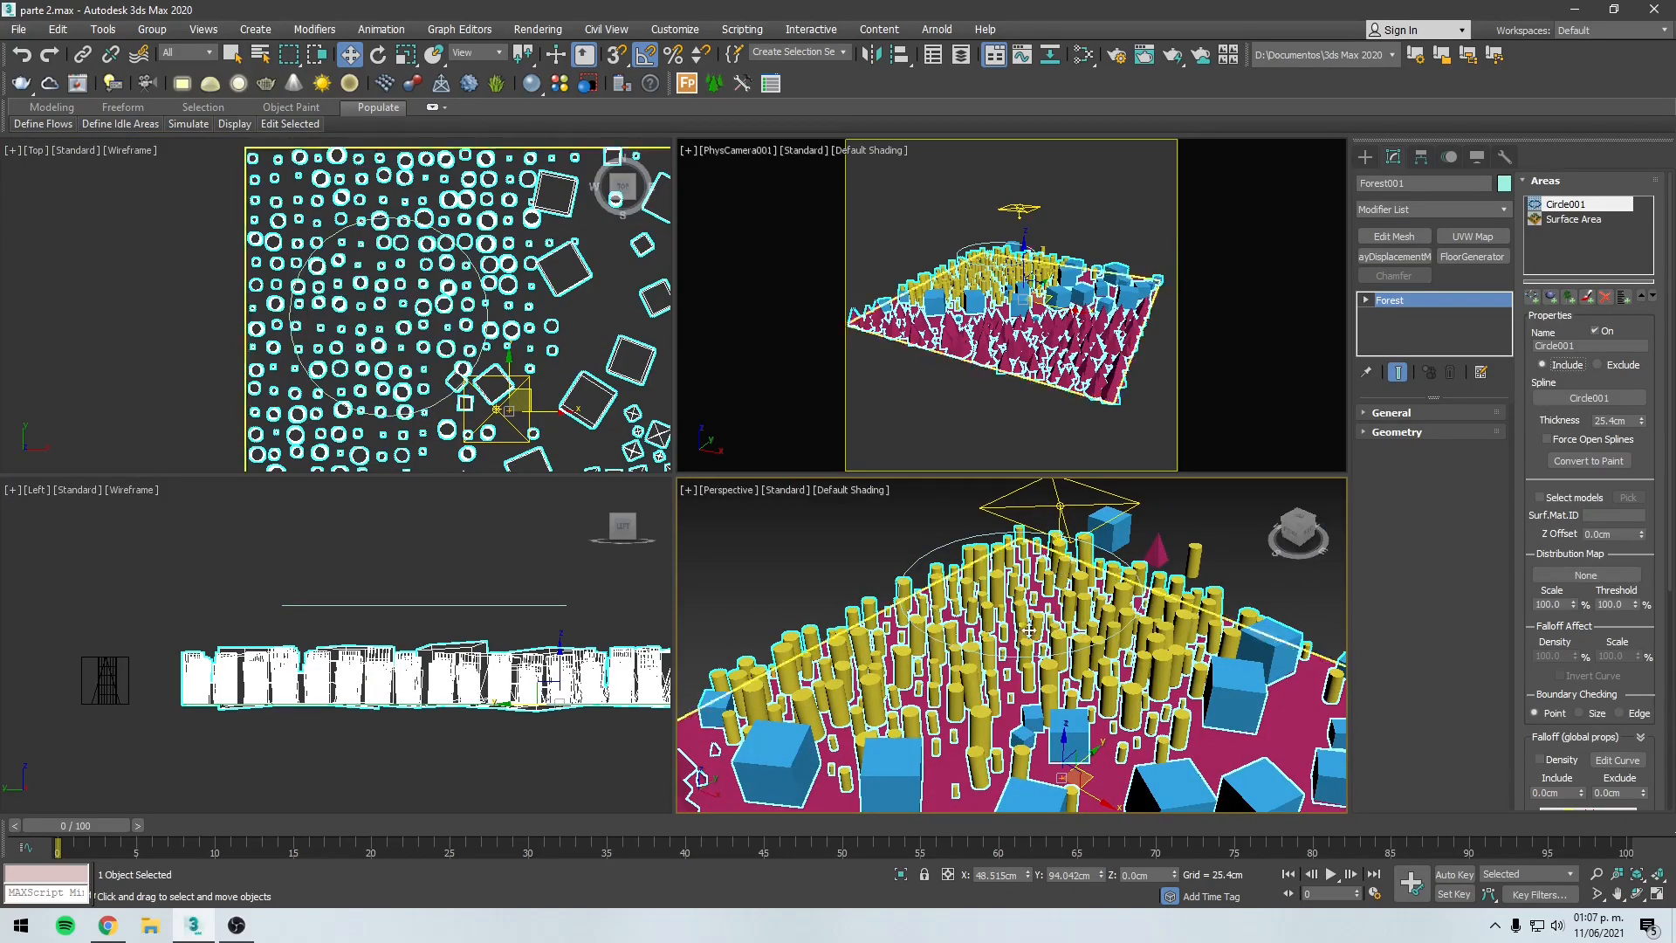
middle_click_drag(1019, 628, 1074, 534)
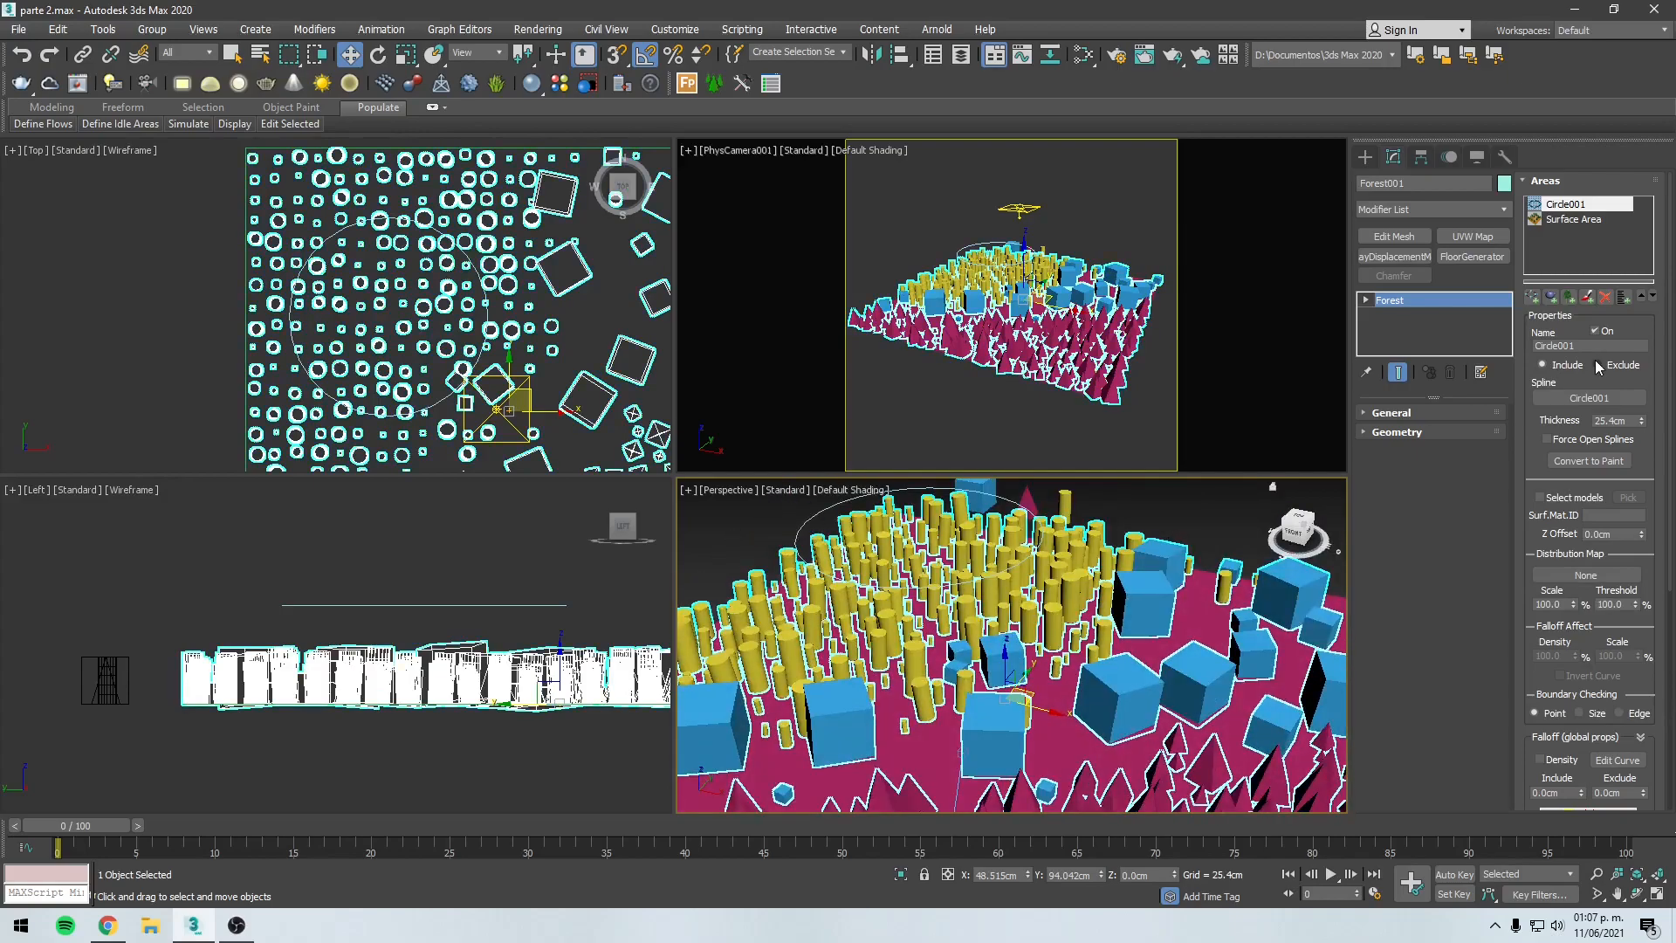
Step: Try moving the circle off the plane, return it over the cylinders, and reselect the forest
scroll(559, 390, "down", 3)
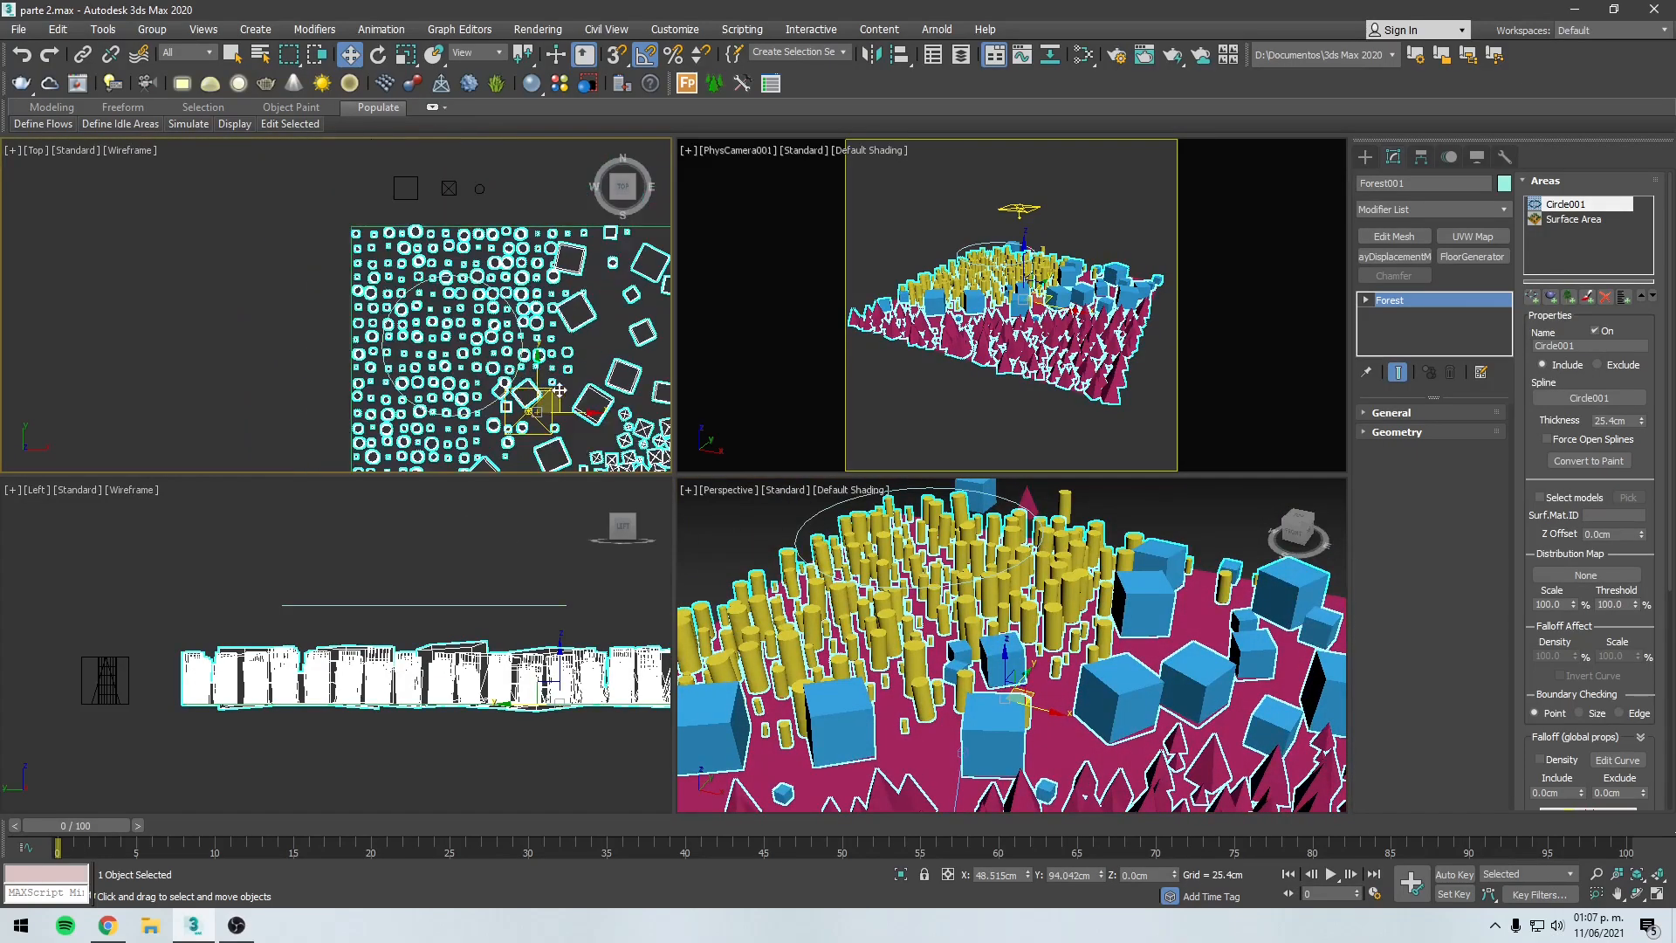
left_click(798, 523)
left_click_drag(515, 315, 244, 311)
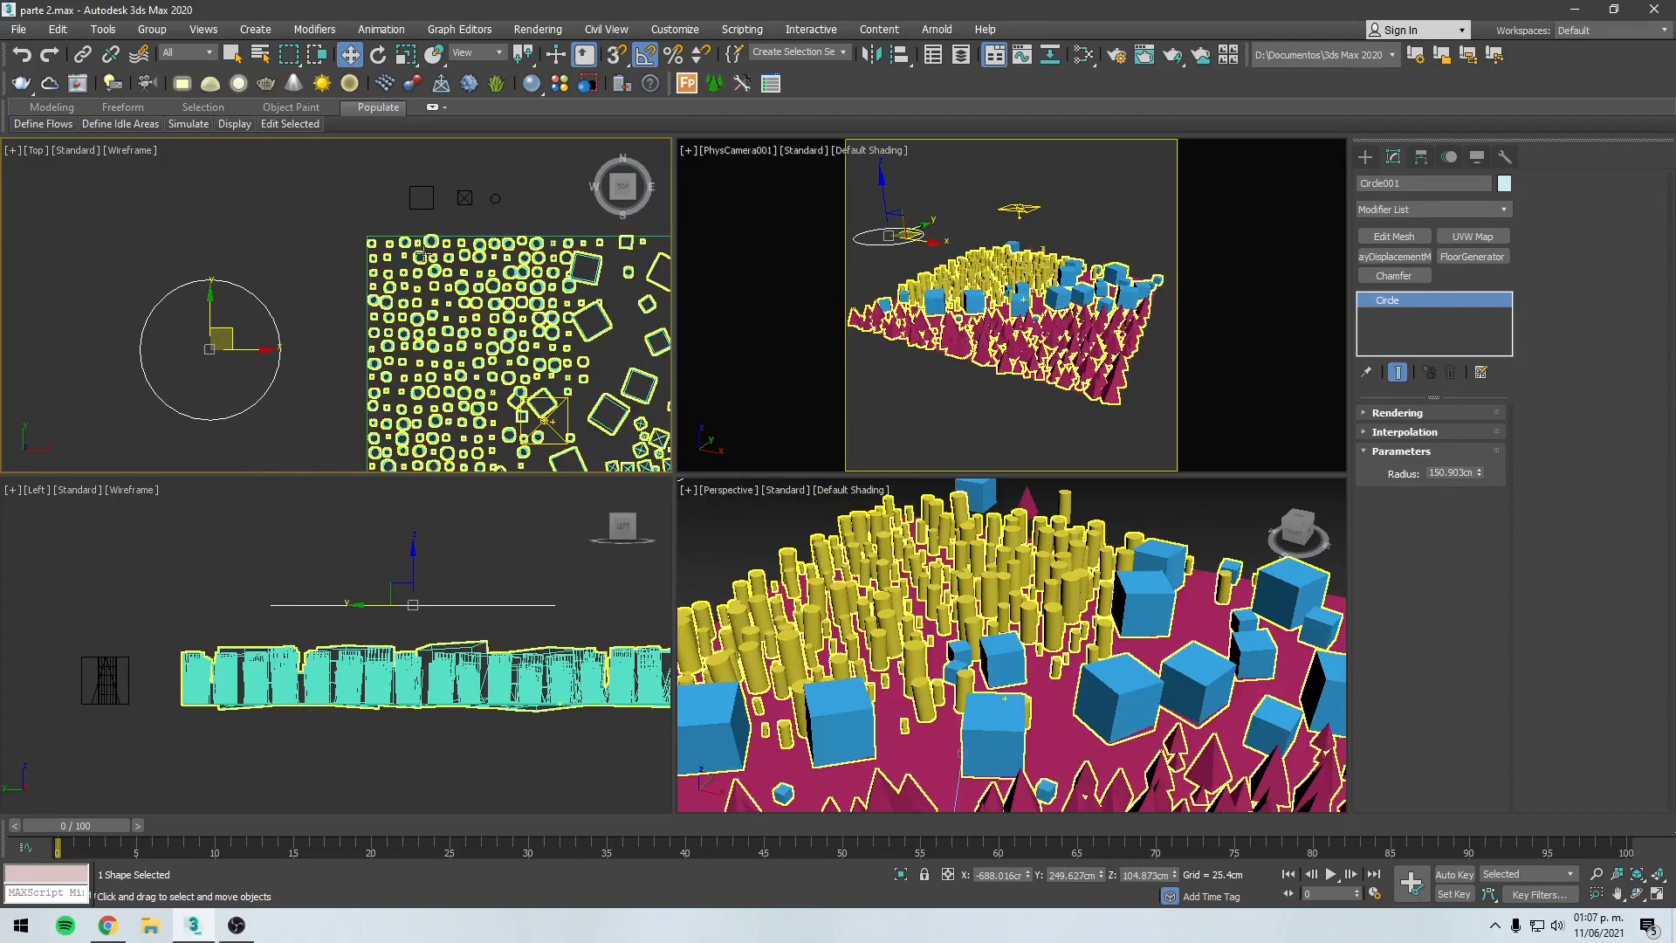
middle_click_drag(236, 340, 261, 276)
left_click_drag(258, 274, 554, 271)
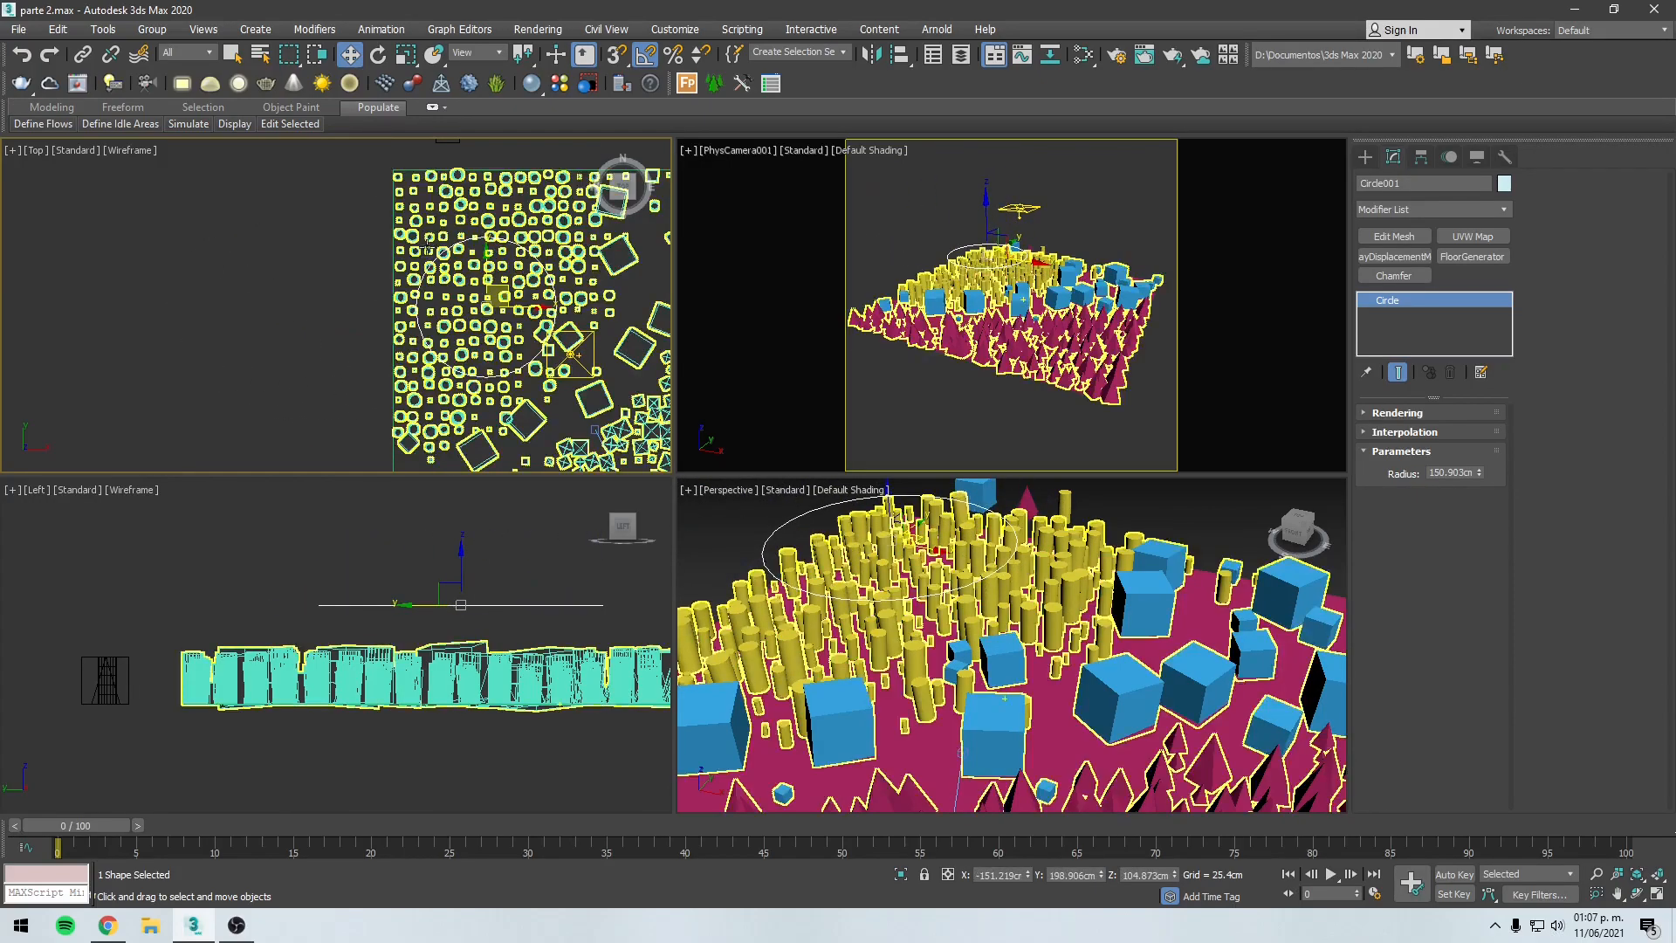
left_click(920, 678)
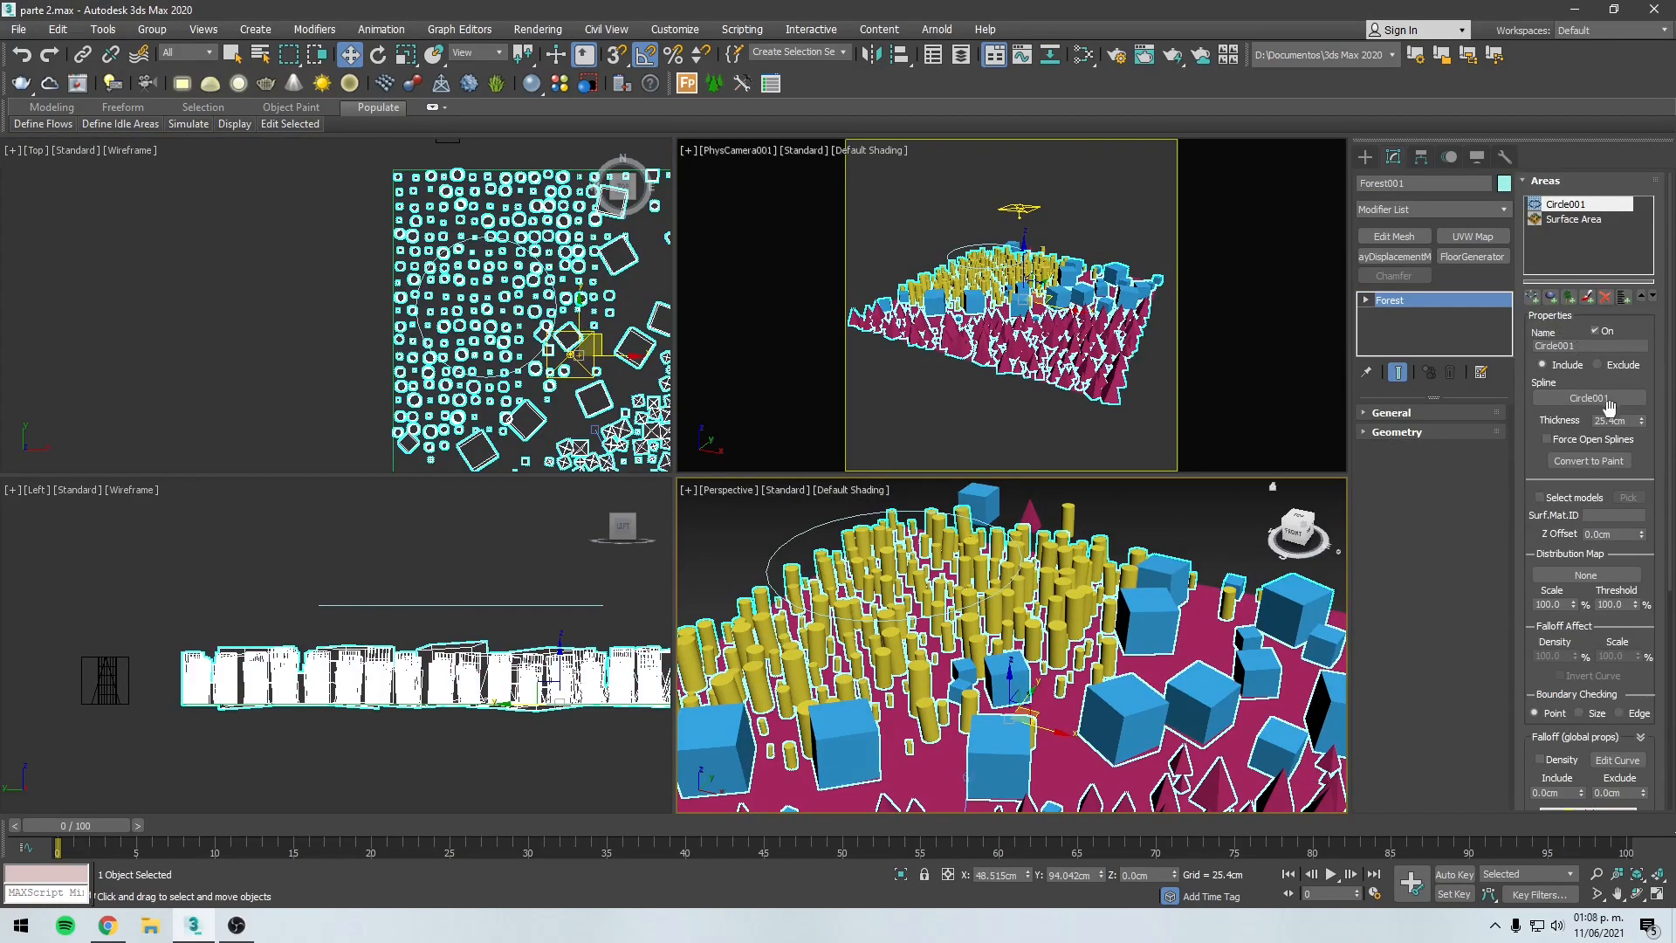
Step: Set the circle area to Exclude and add a new object area to the forest
left_click(1599, 366)
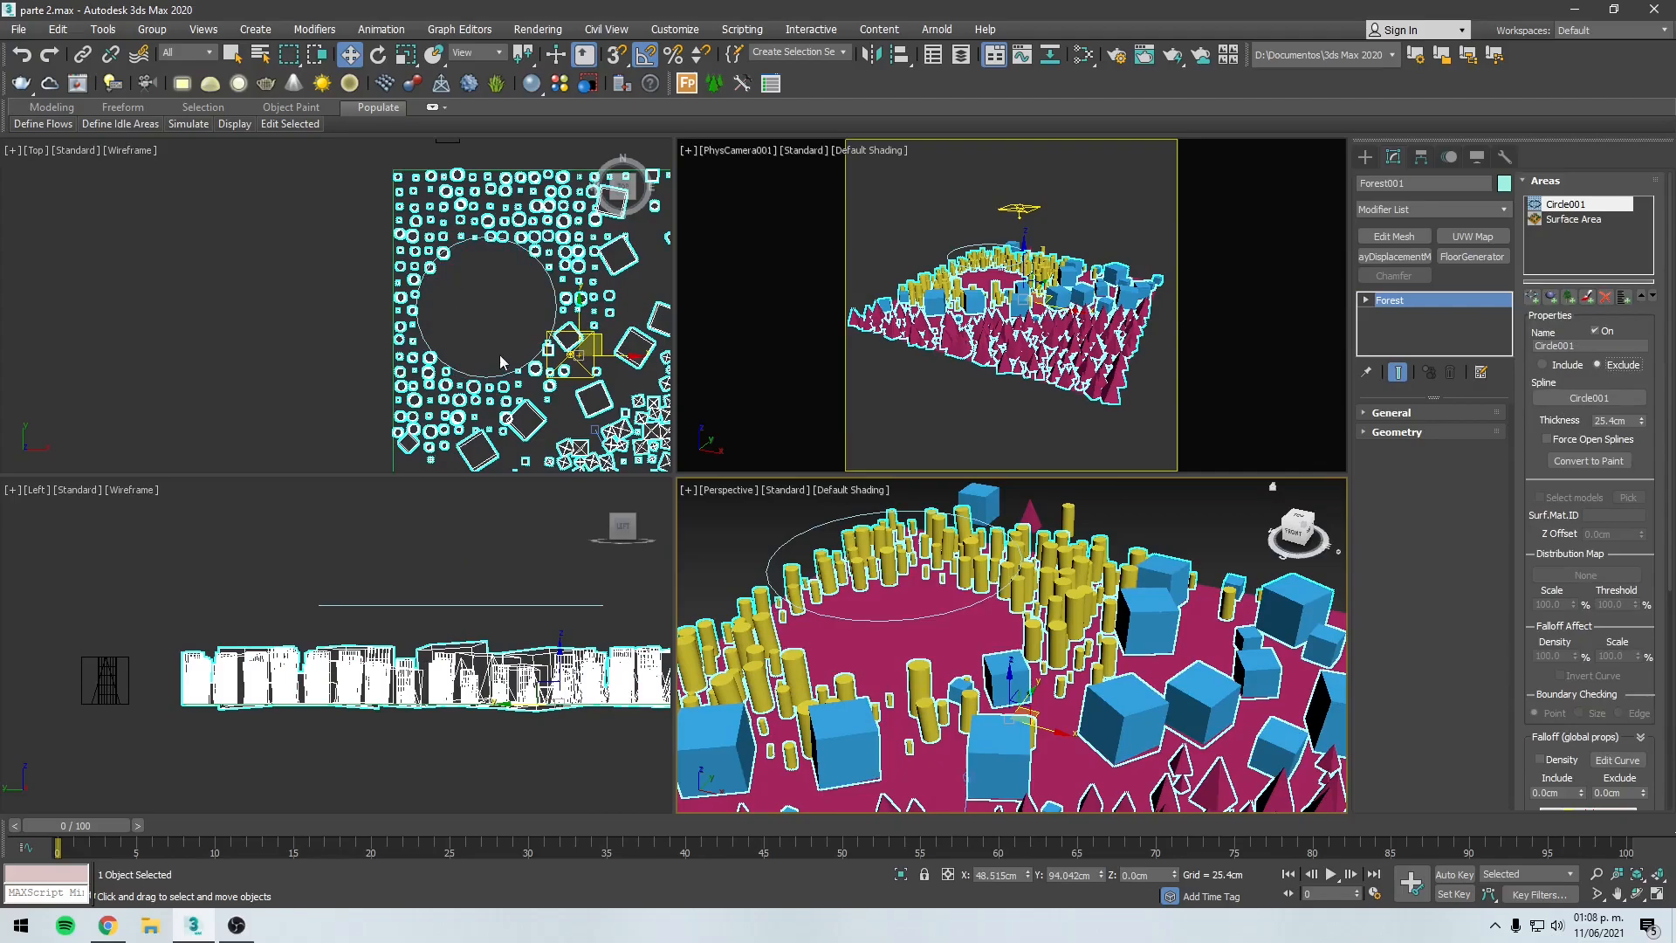
middle_click_drag(1116, 692, 1172, 627, "alt")
middle_click_drag(1172, 684, 1240, 672, "alt")
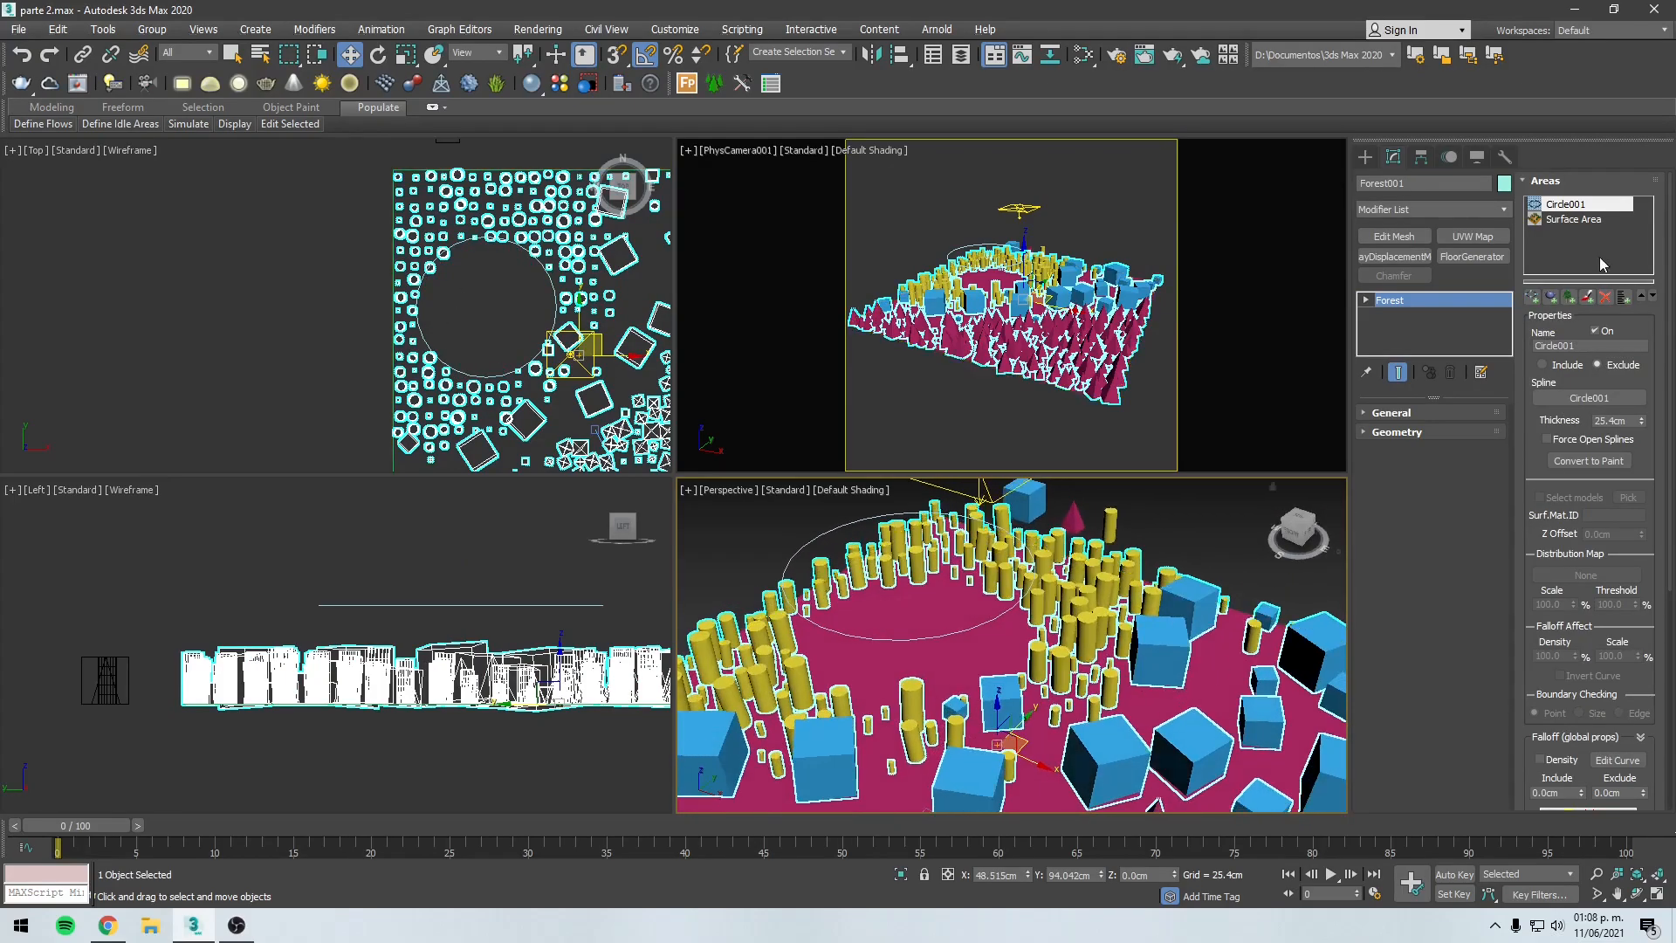
left_click(1553, 298)
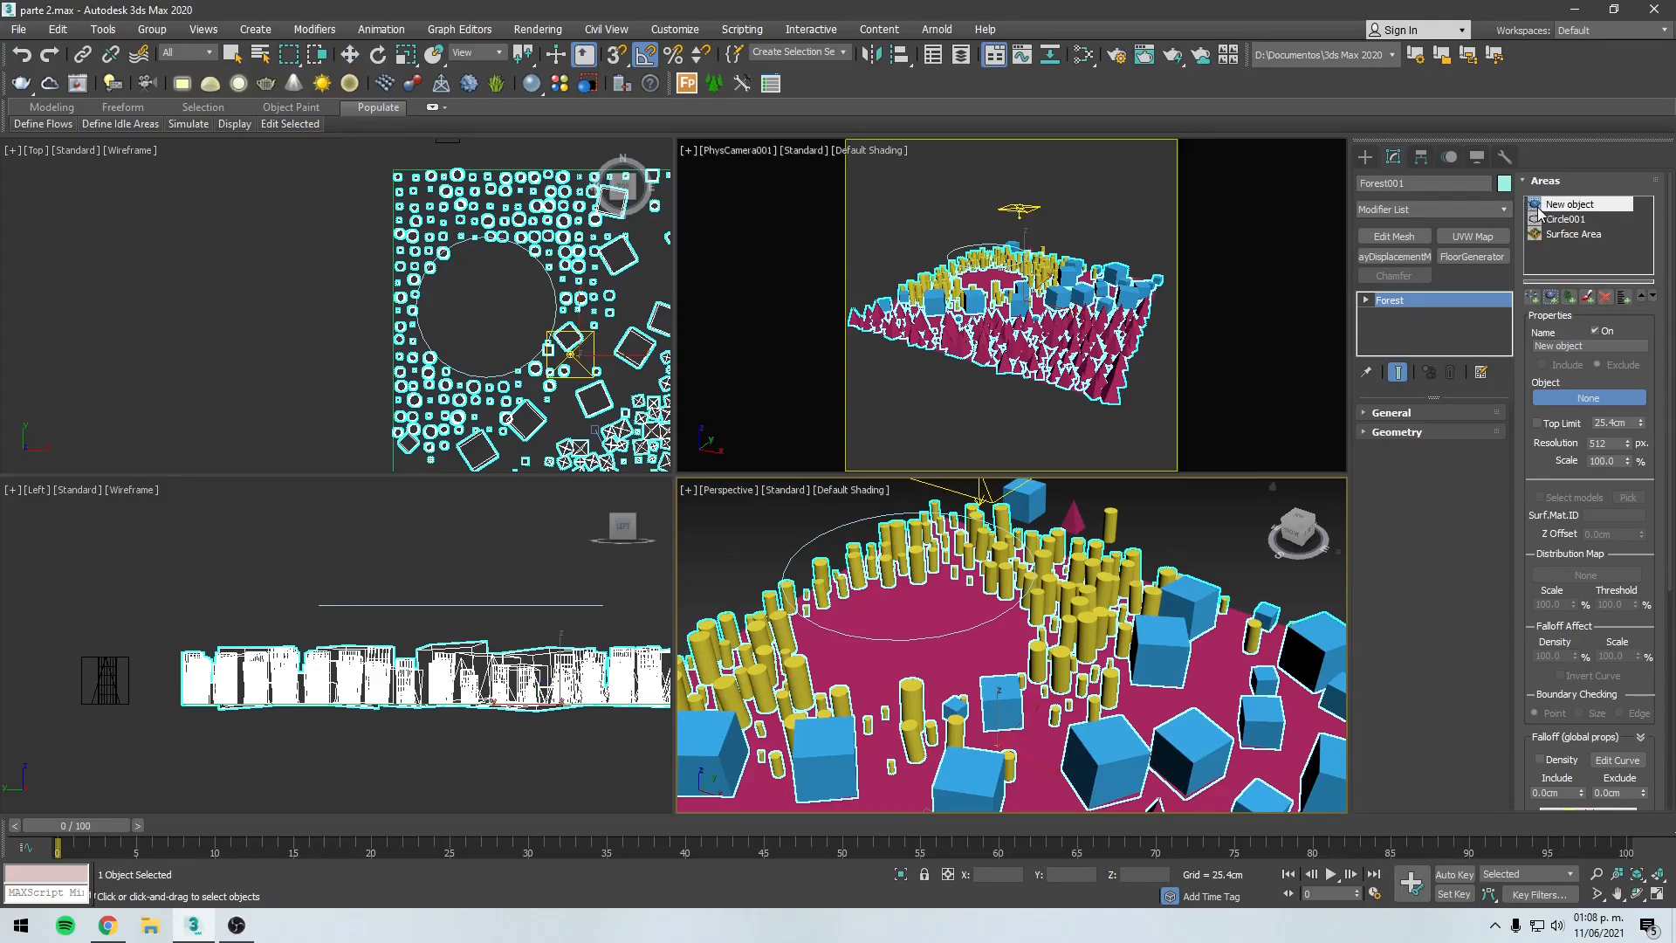
Step: Create a tall box in the Top view over the scattered objects near the plane's edge, outside the circle
left_click(1366, 157)
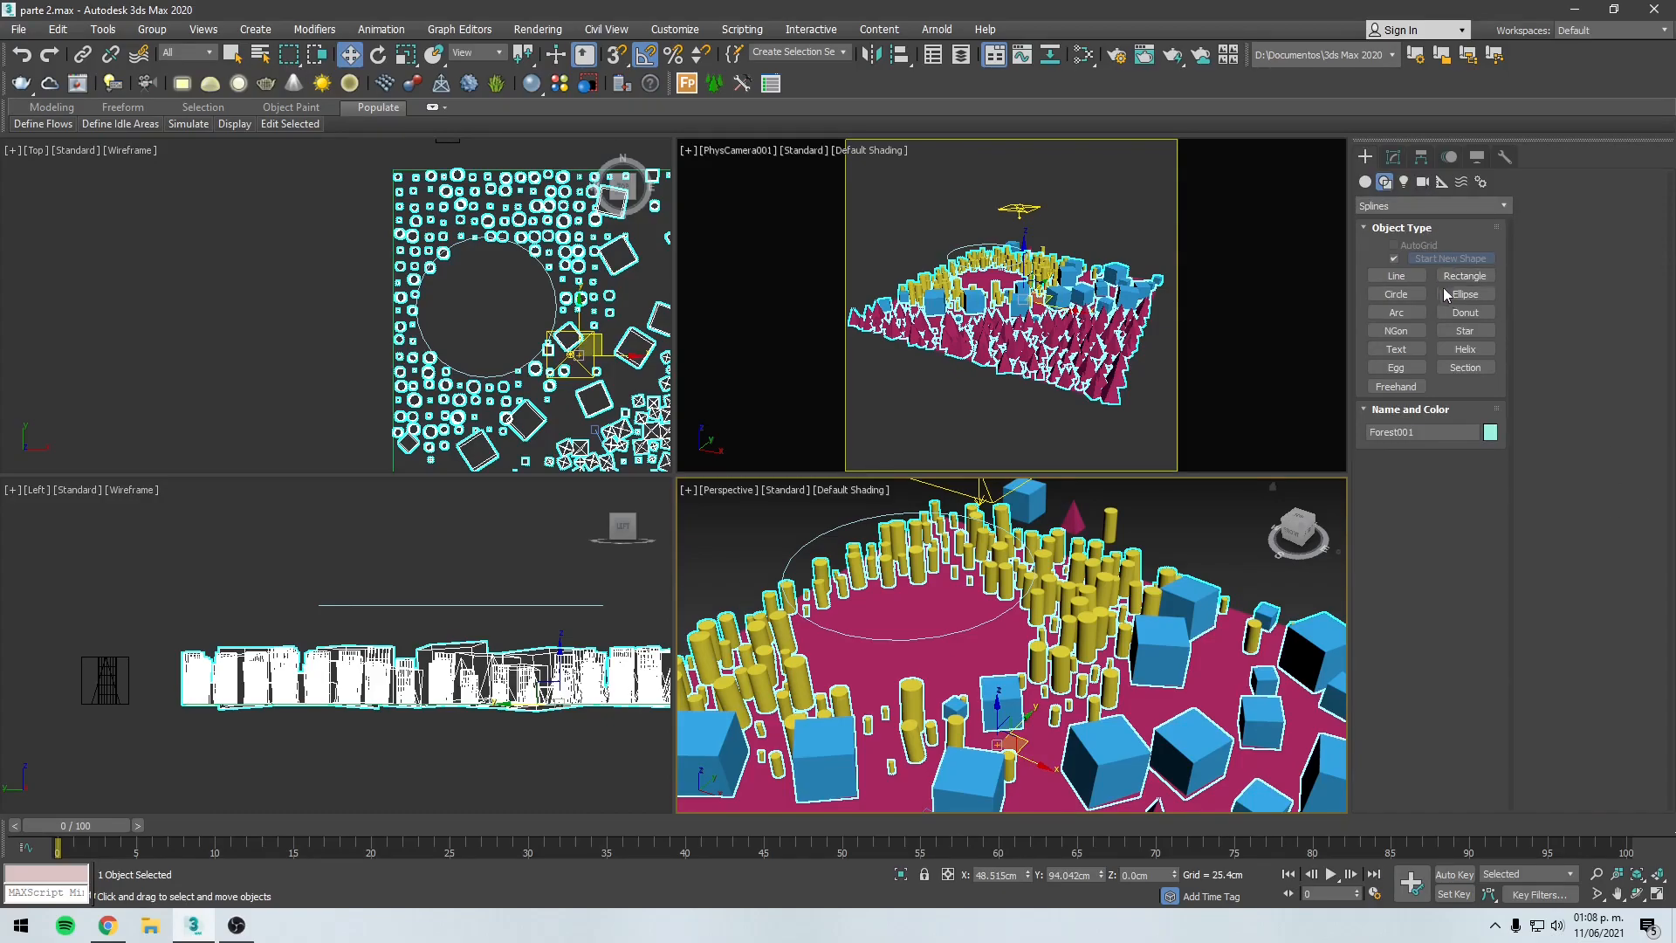
left_click(1366, 182)
left_click(1395, 261)
scroll(367, 305, "down", 2)
left_click(385, 282)
left_click_drag(329, 303, 478, 234)
right_click(385, 282)
middle_click_drag(477, 234, 429, 348)
left_click(616, 325)
scroll(479, 291, "up", 4)
scroll(411, 314, "up", 6)
middle_click_drag(529, 428, 482, 299)
scroll(482, 300, "down", 4)
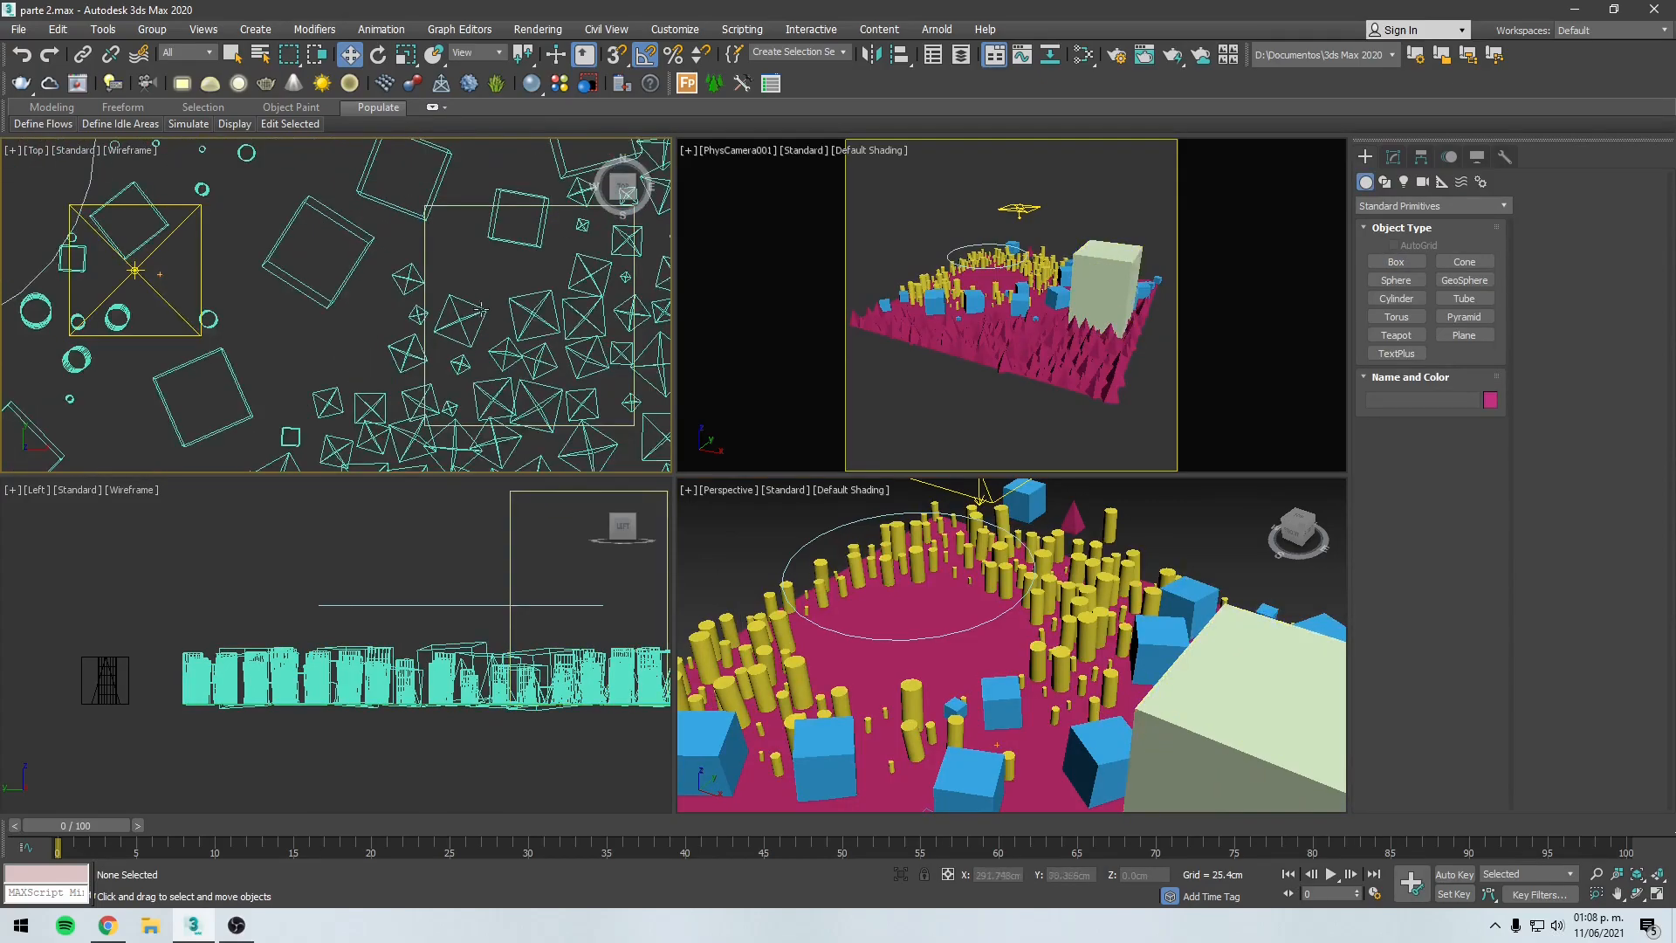
middle_click_drag(504, 355, 459, 310)
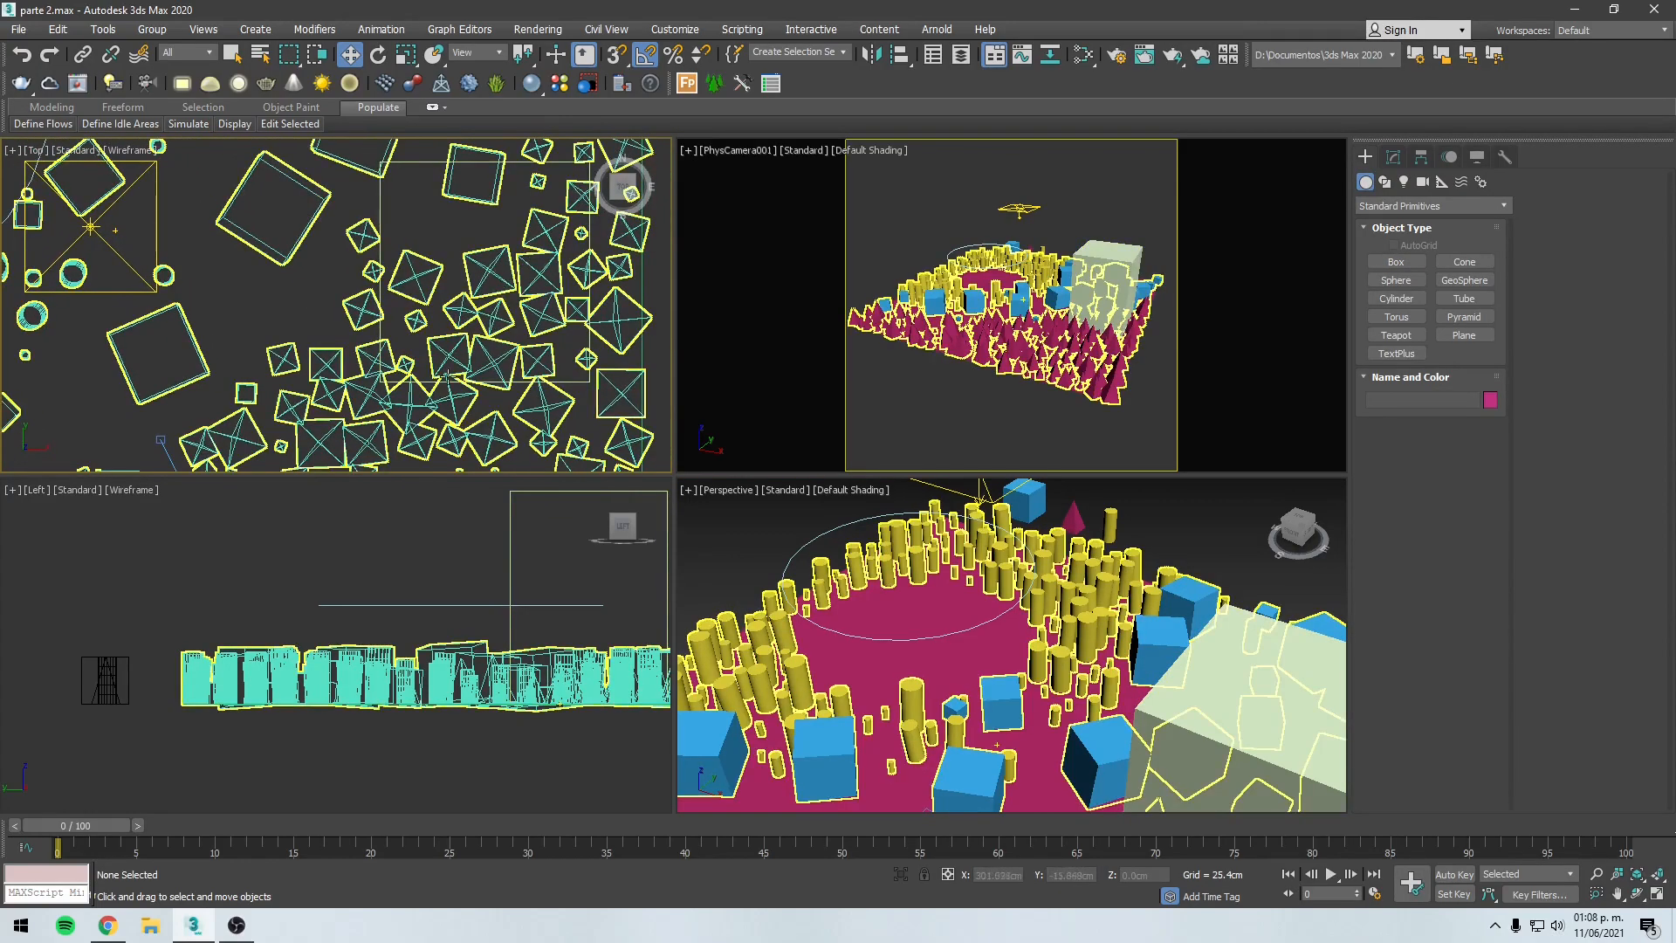
left_click(381, 210)
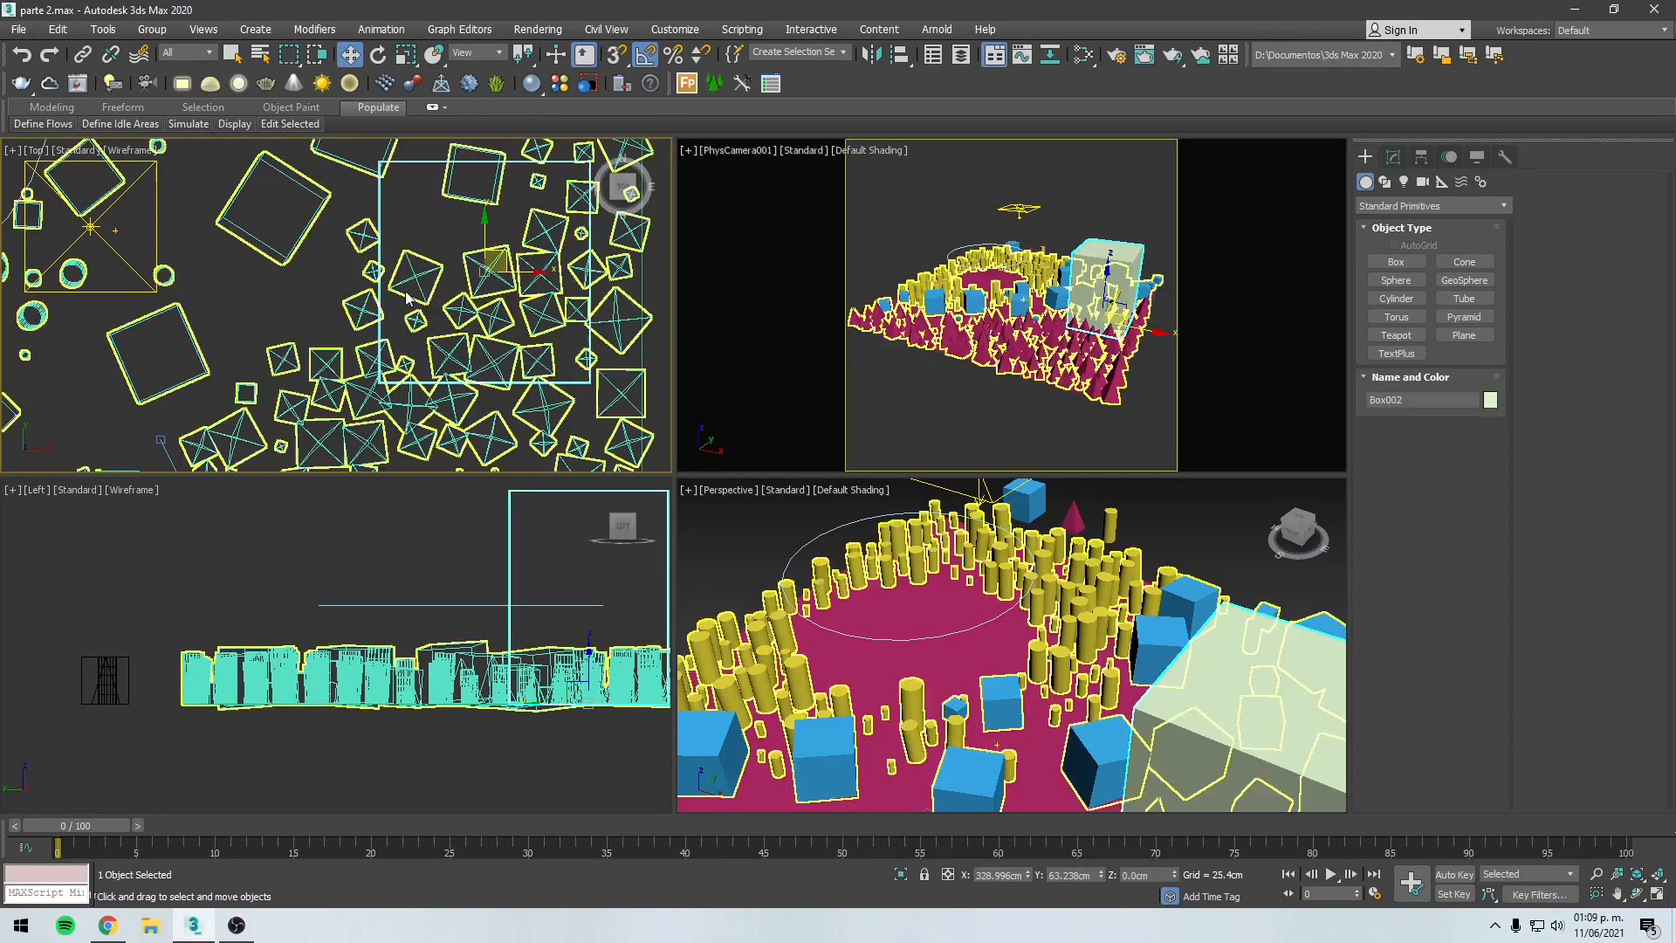
Step: Reselect the forest and assign the new tall box as the object of its object area
left_click(316, 242)
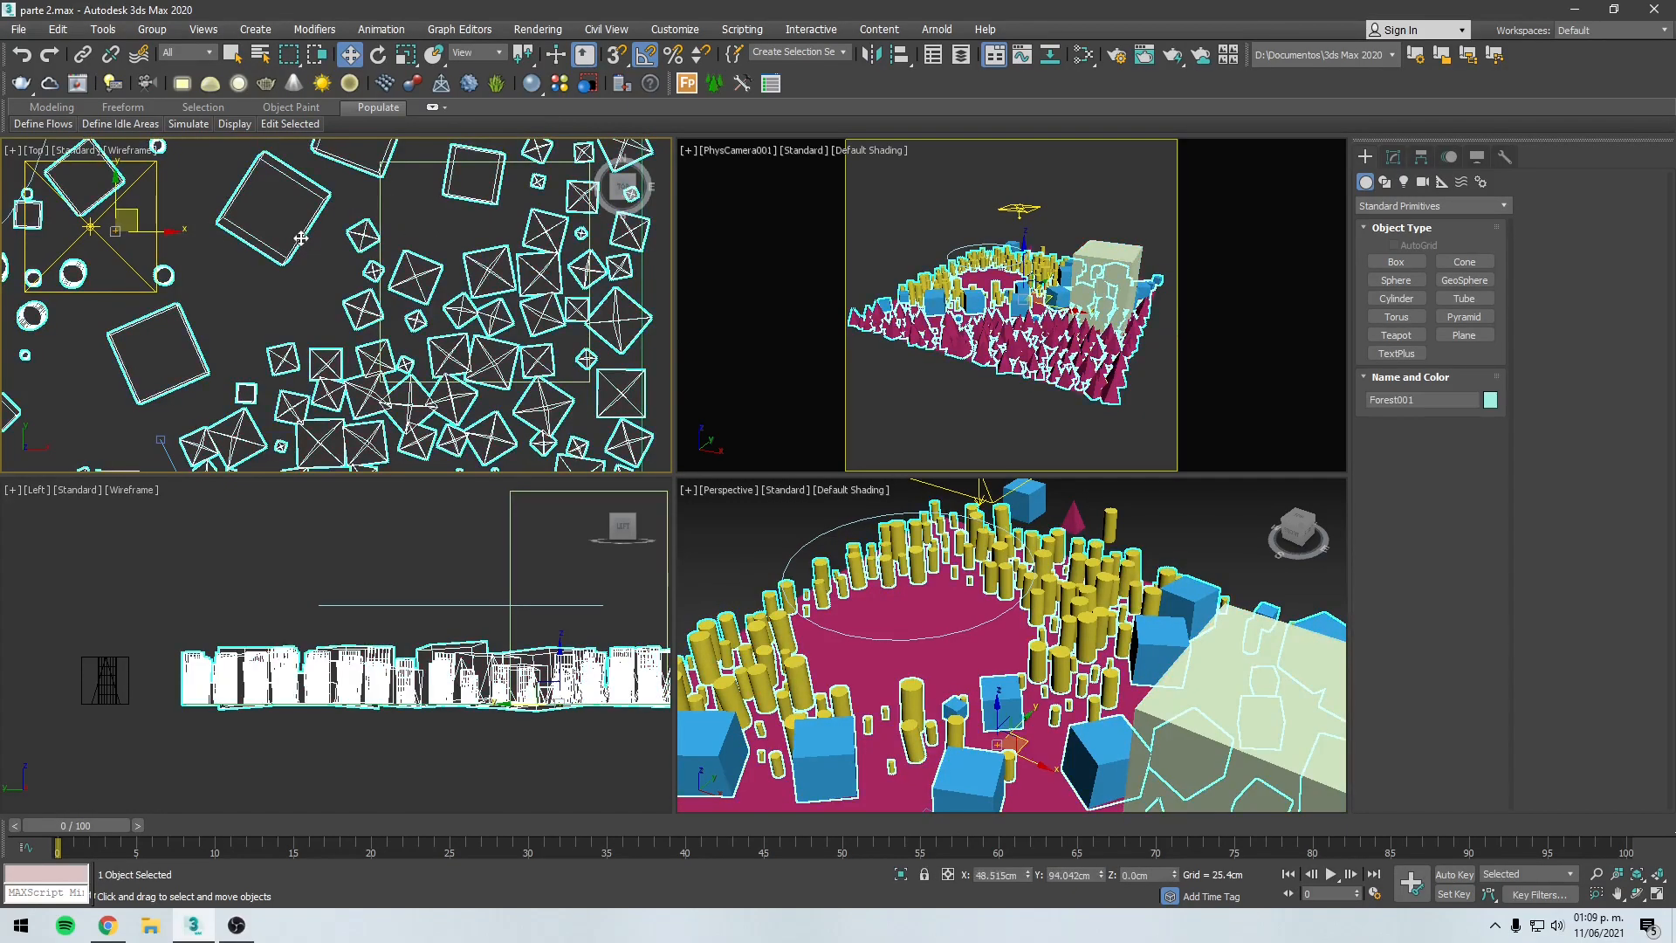
left_click(1393, 157)
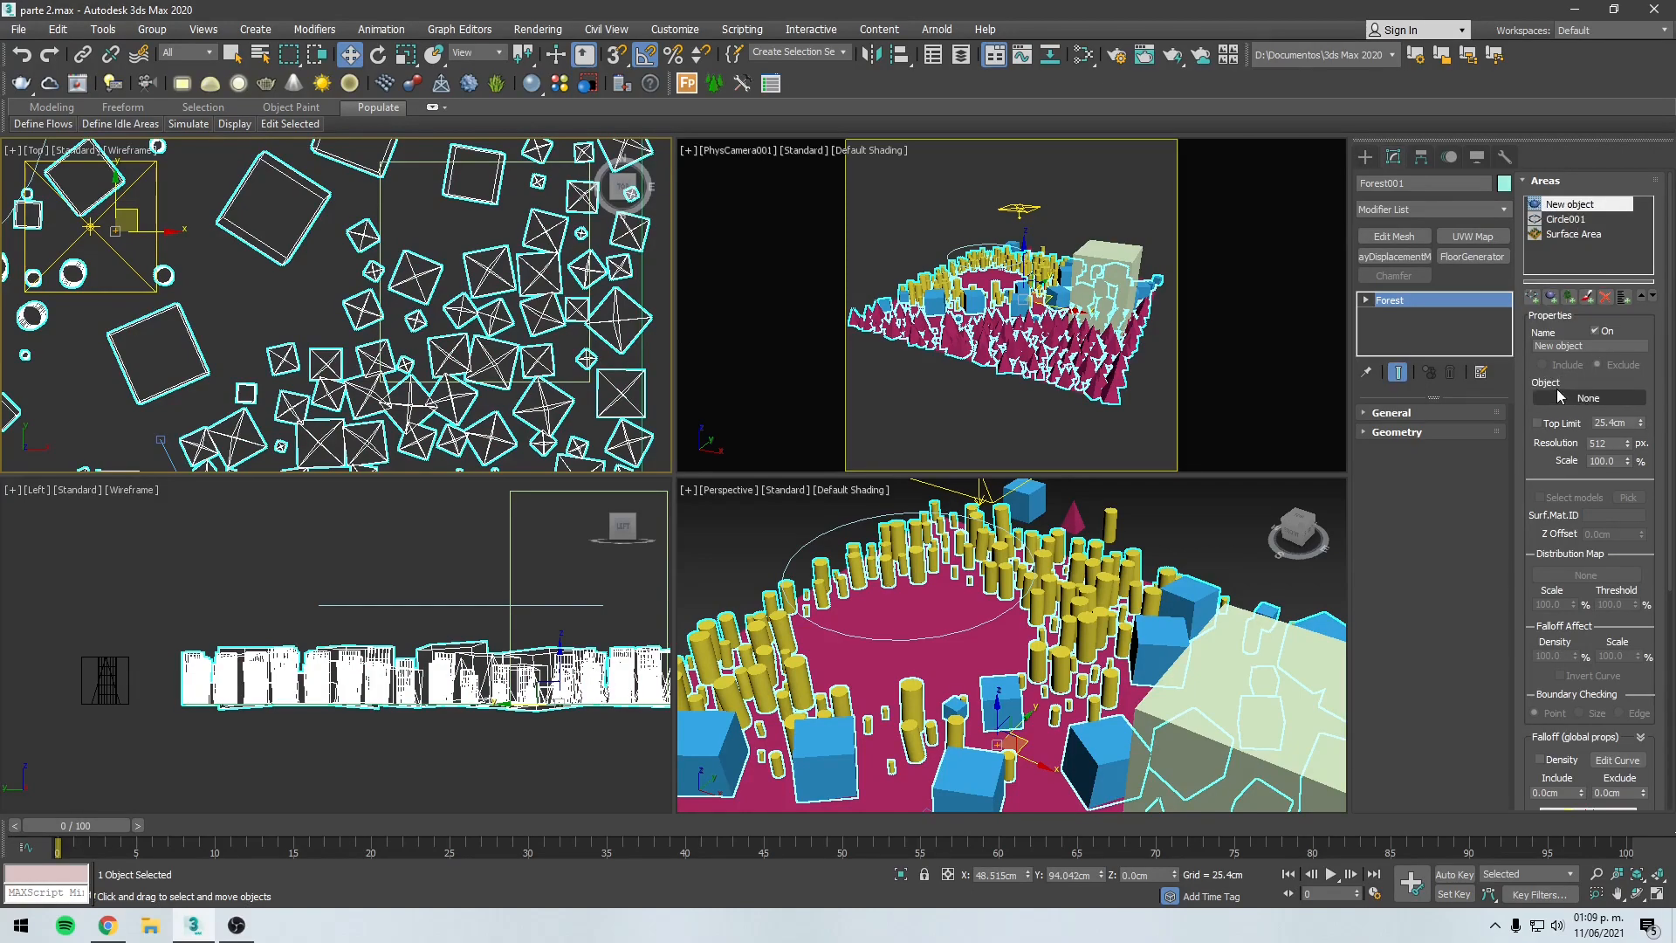
left_click(1588, 398)
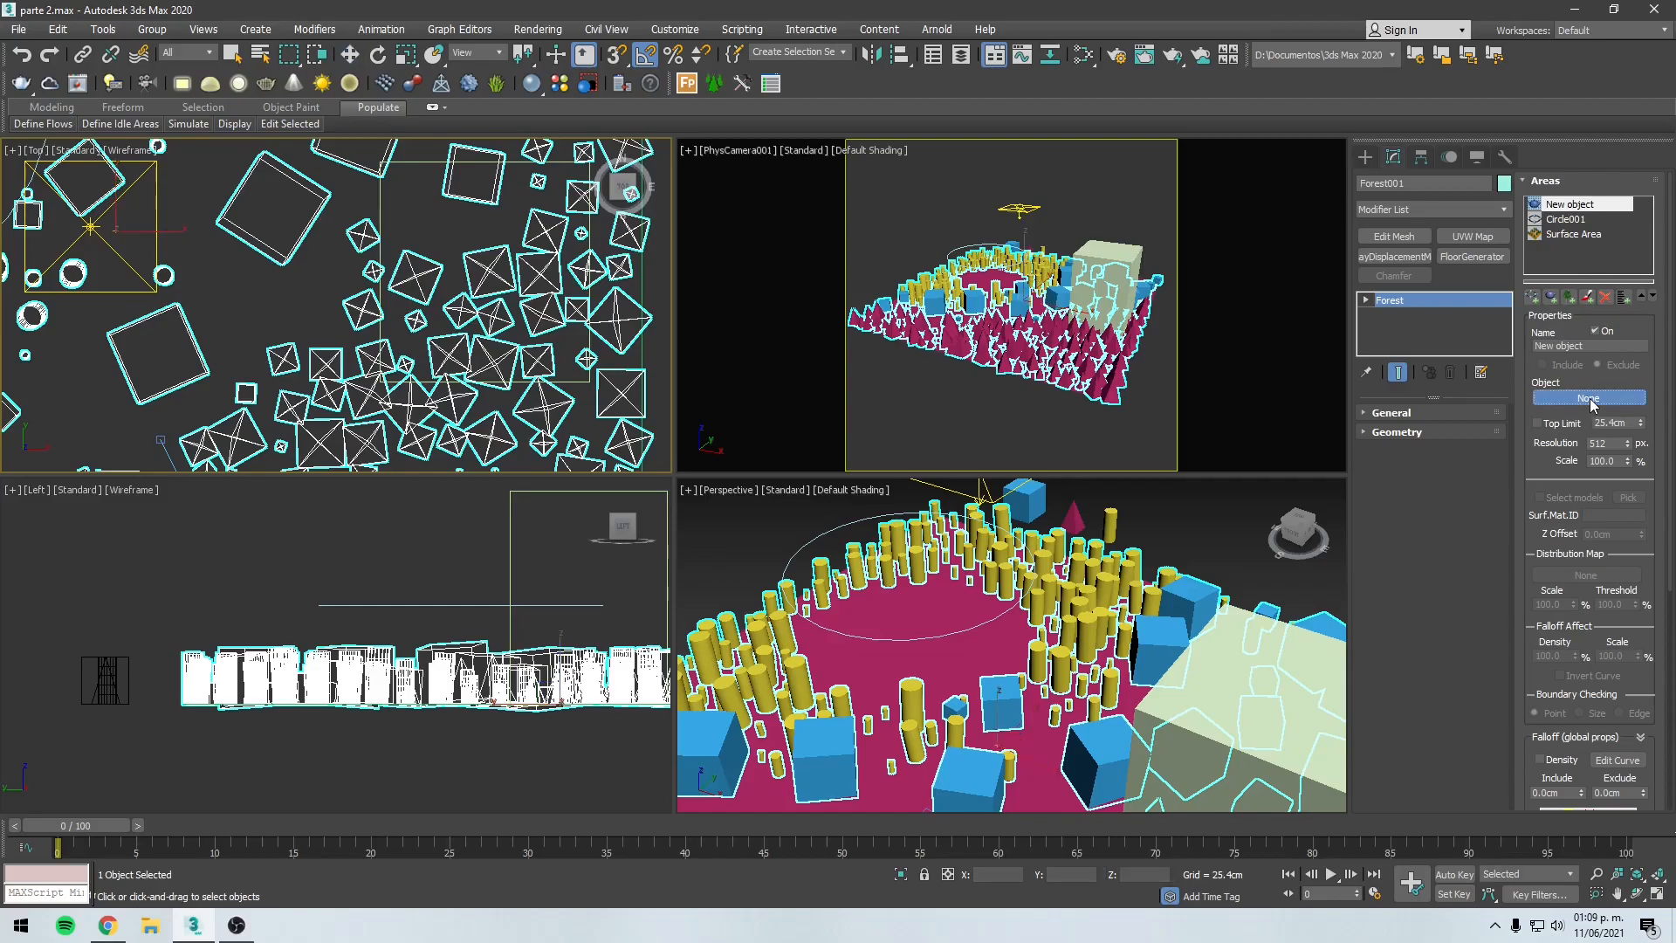
scroll(1145, 644, "up", 5)
middle_click_drag(1144, 644, 1034, 627)
left_click(1146, 538)
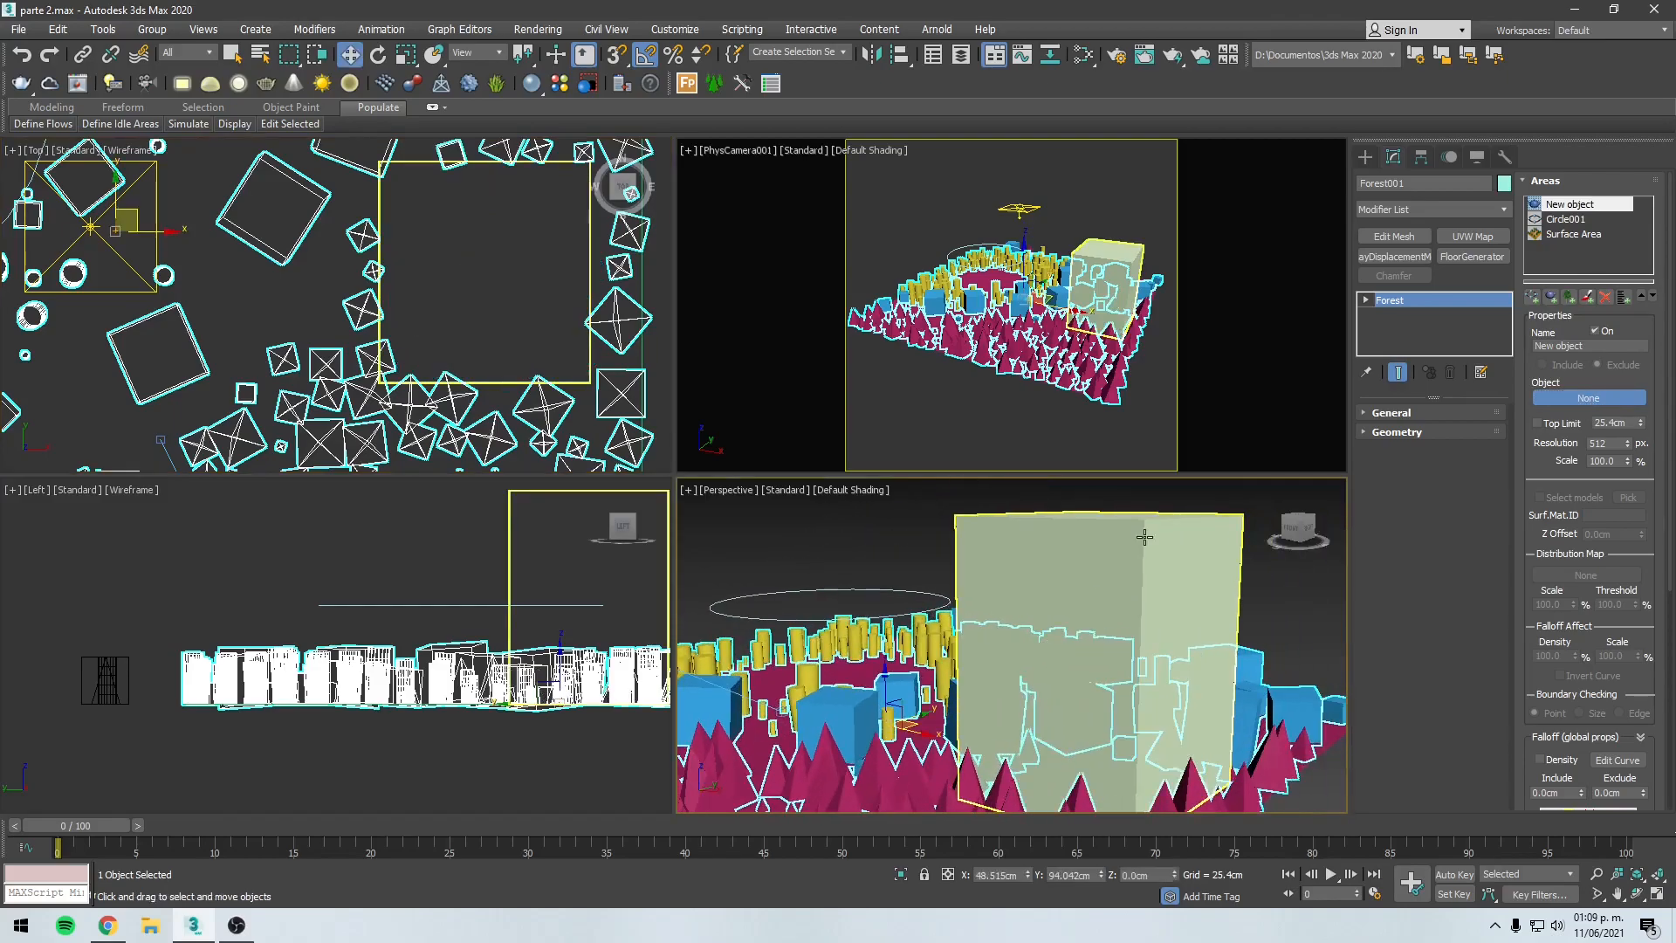
middle_click_drag(1149, 583, 1162, 608, "alt")
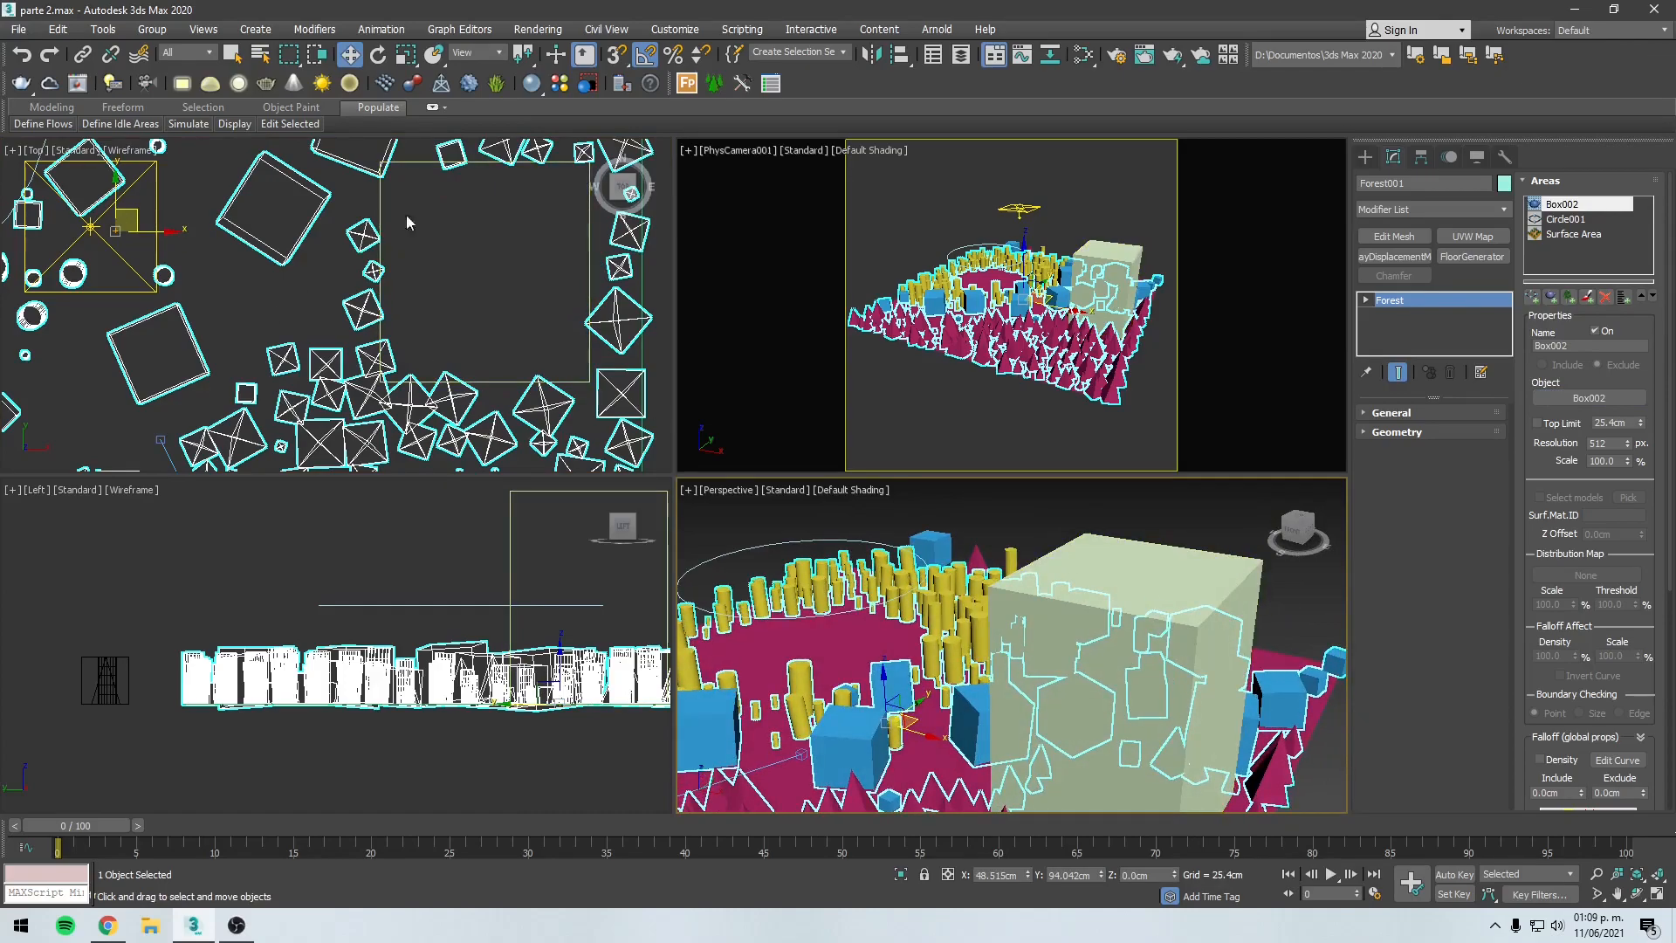
Step: Examine in the Top view how the scattered pyramids are placed around the box's boundary
middle_click_drag(462, 221, 457, 260)
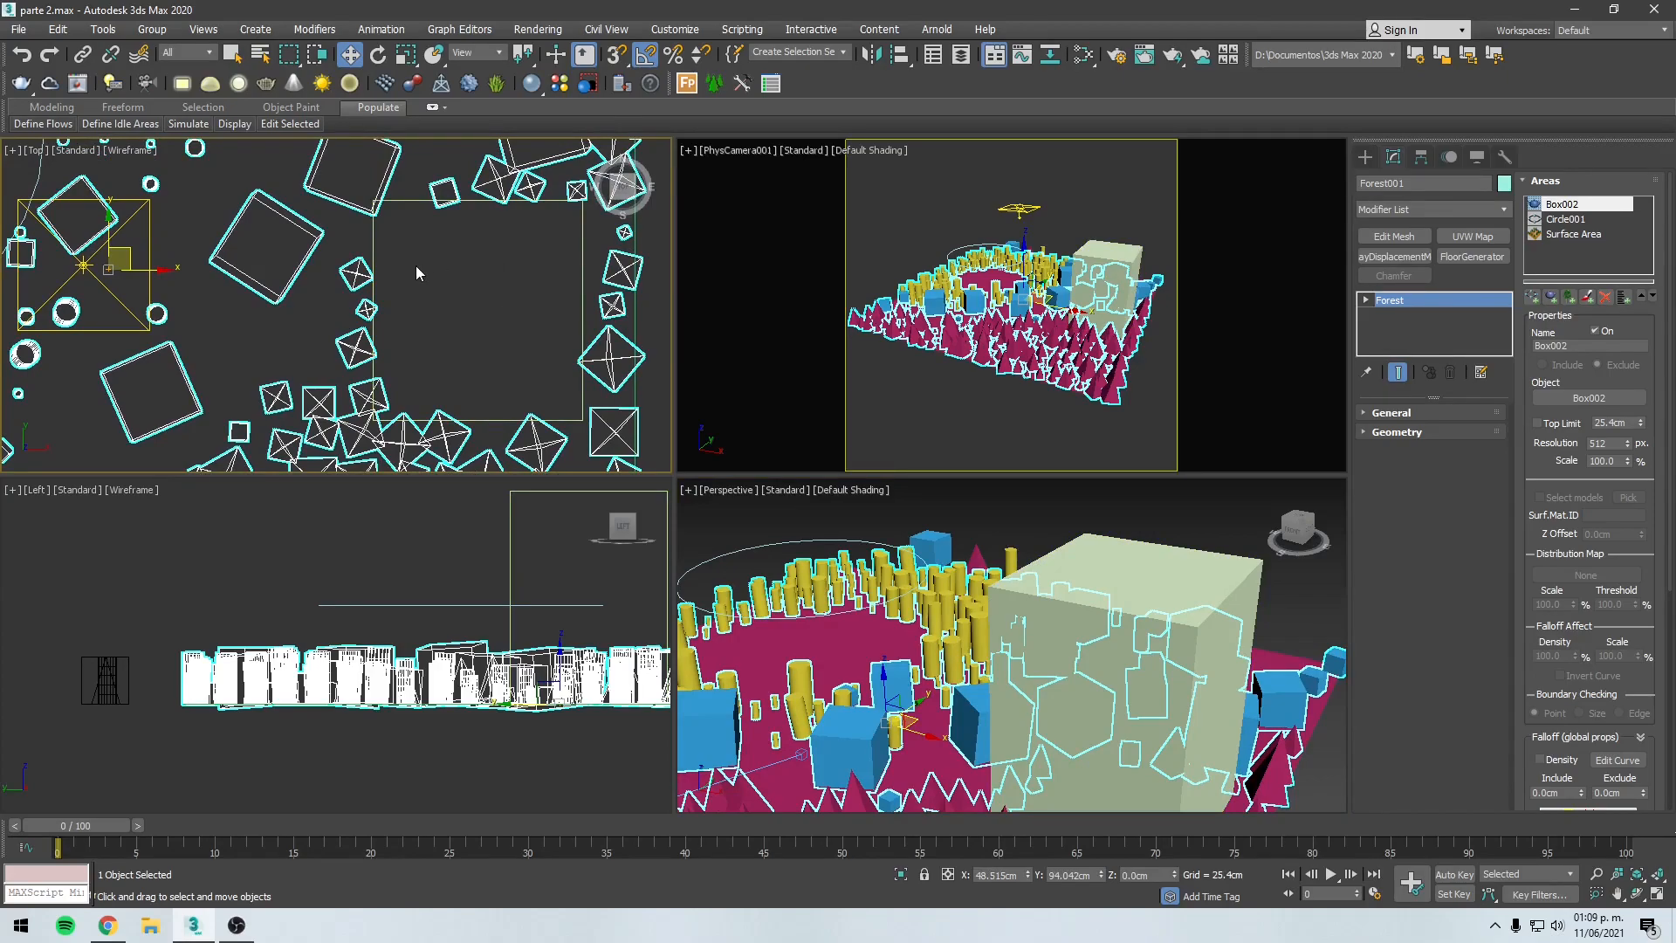
middle_click_drag(422, 280, 419, 258)
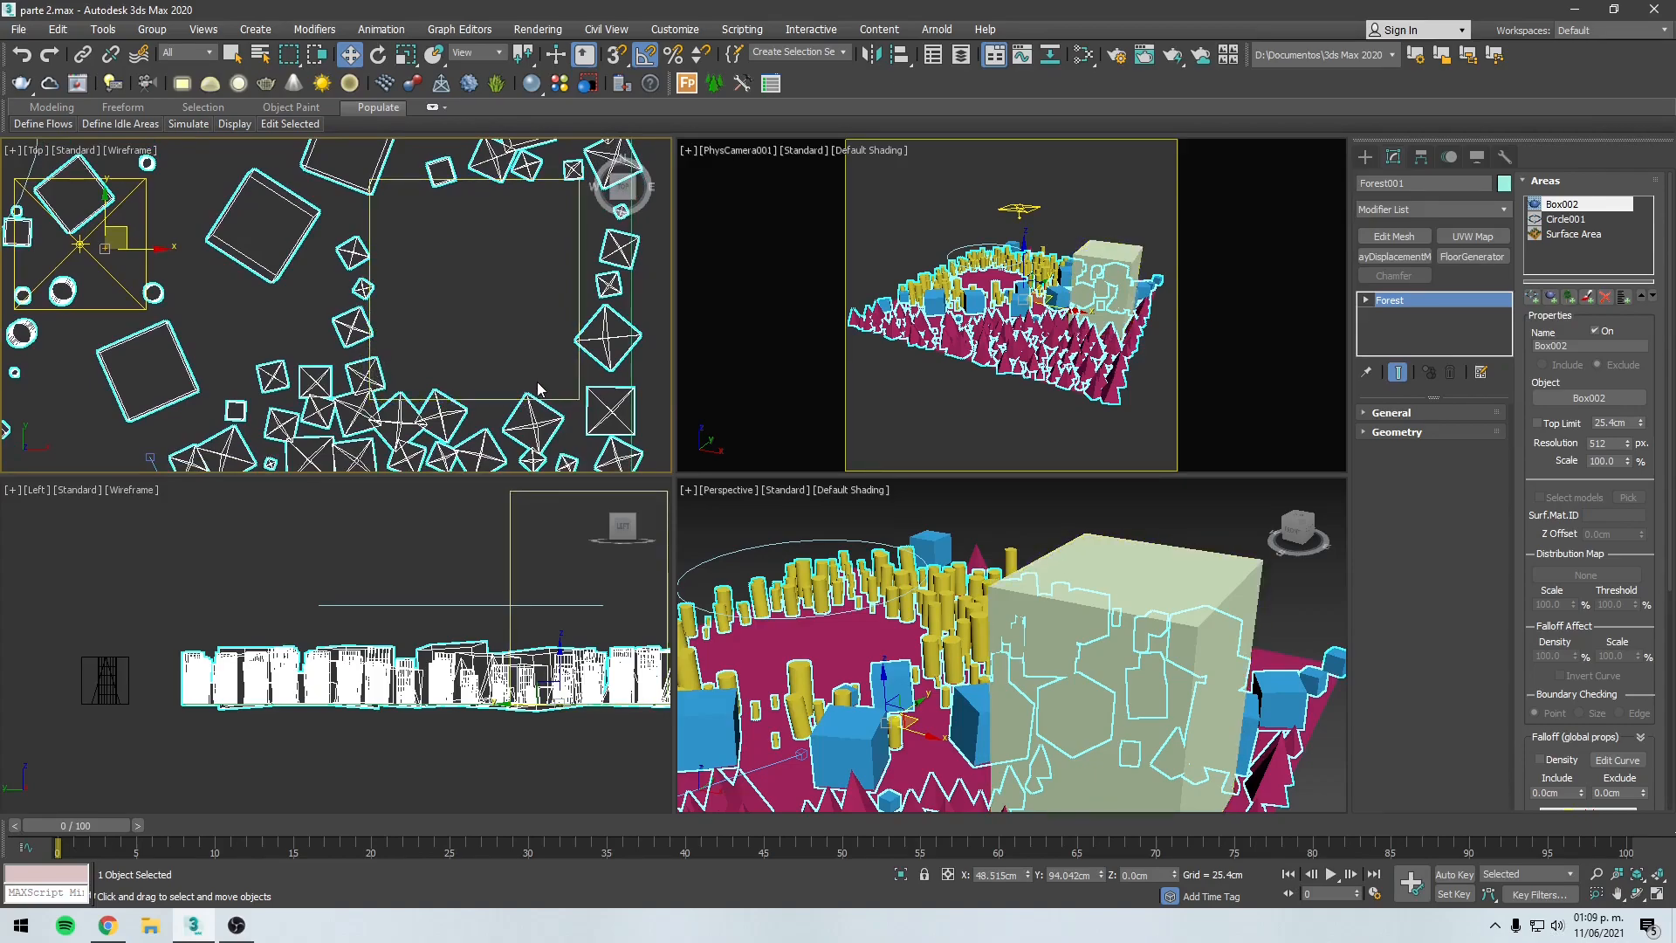
scroll(368, 288, "up", 3)
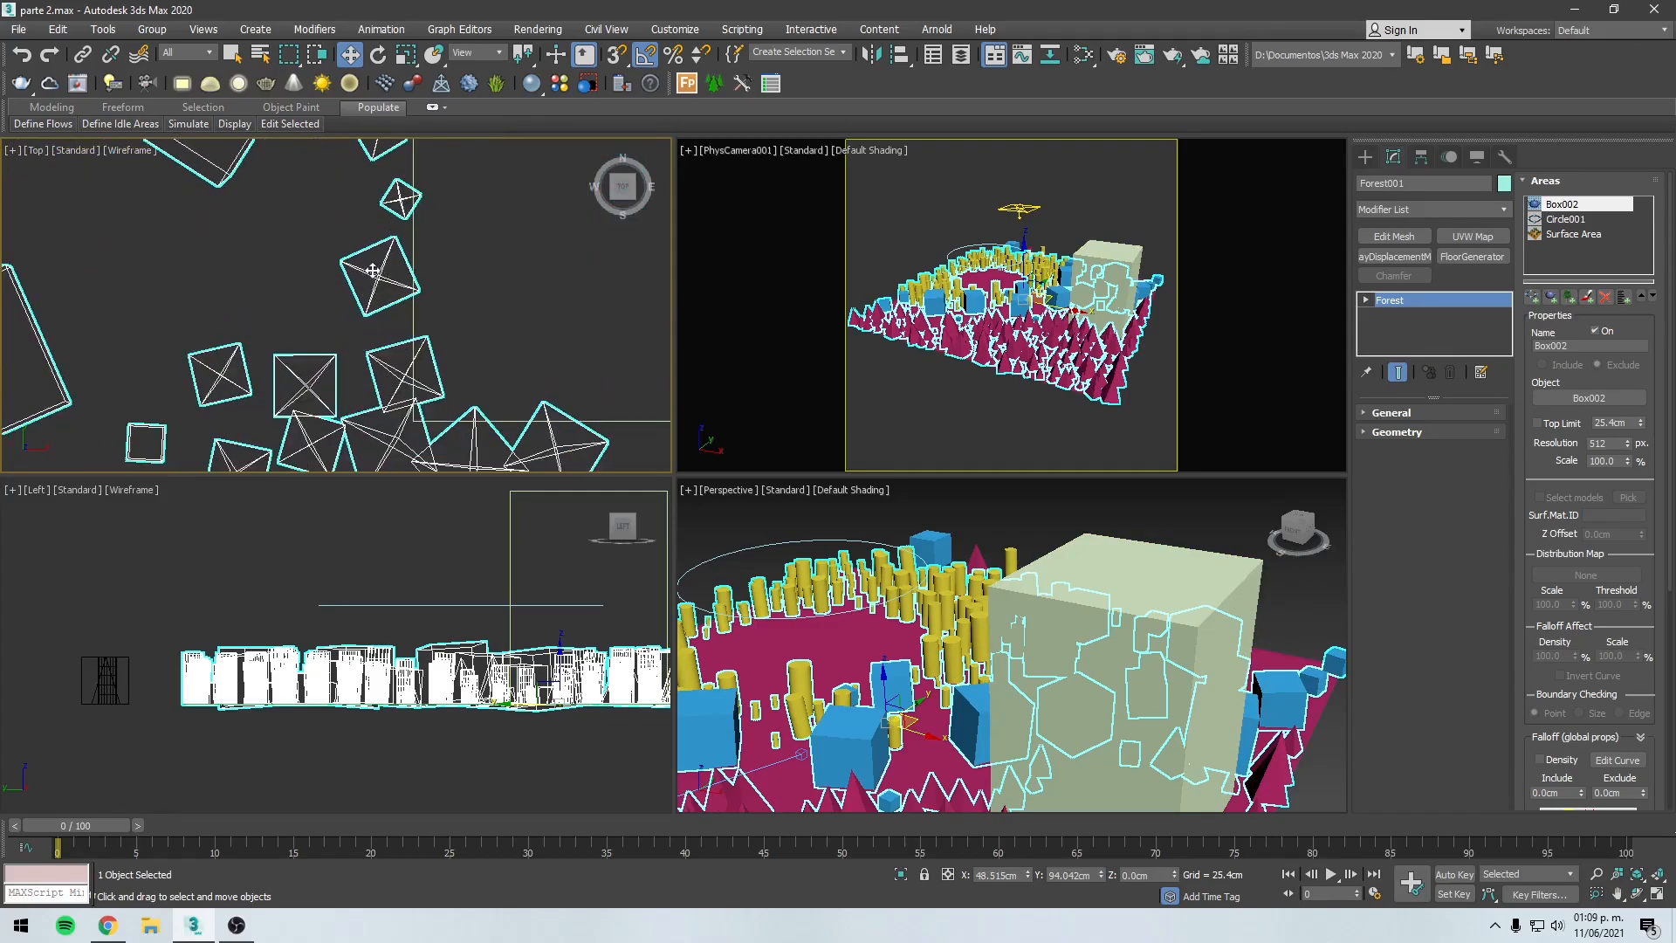
scroll(373, 283, "up", 2)
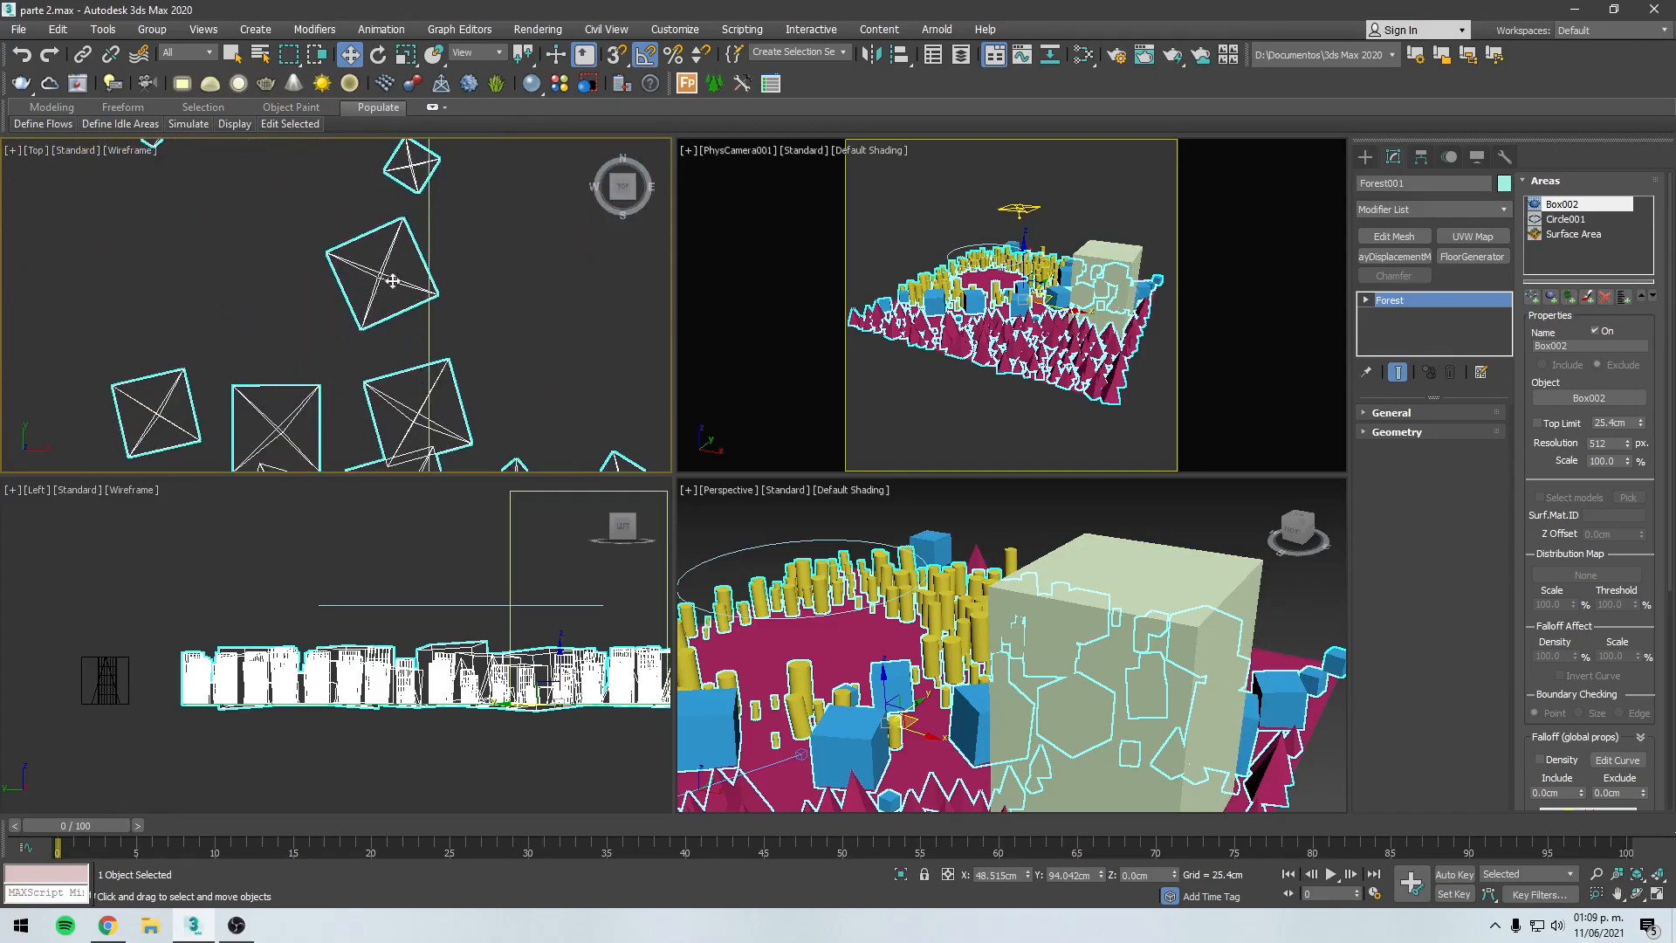
scroll(377, 287, "up", 3)
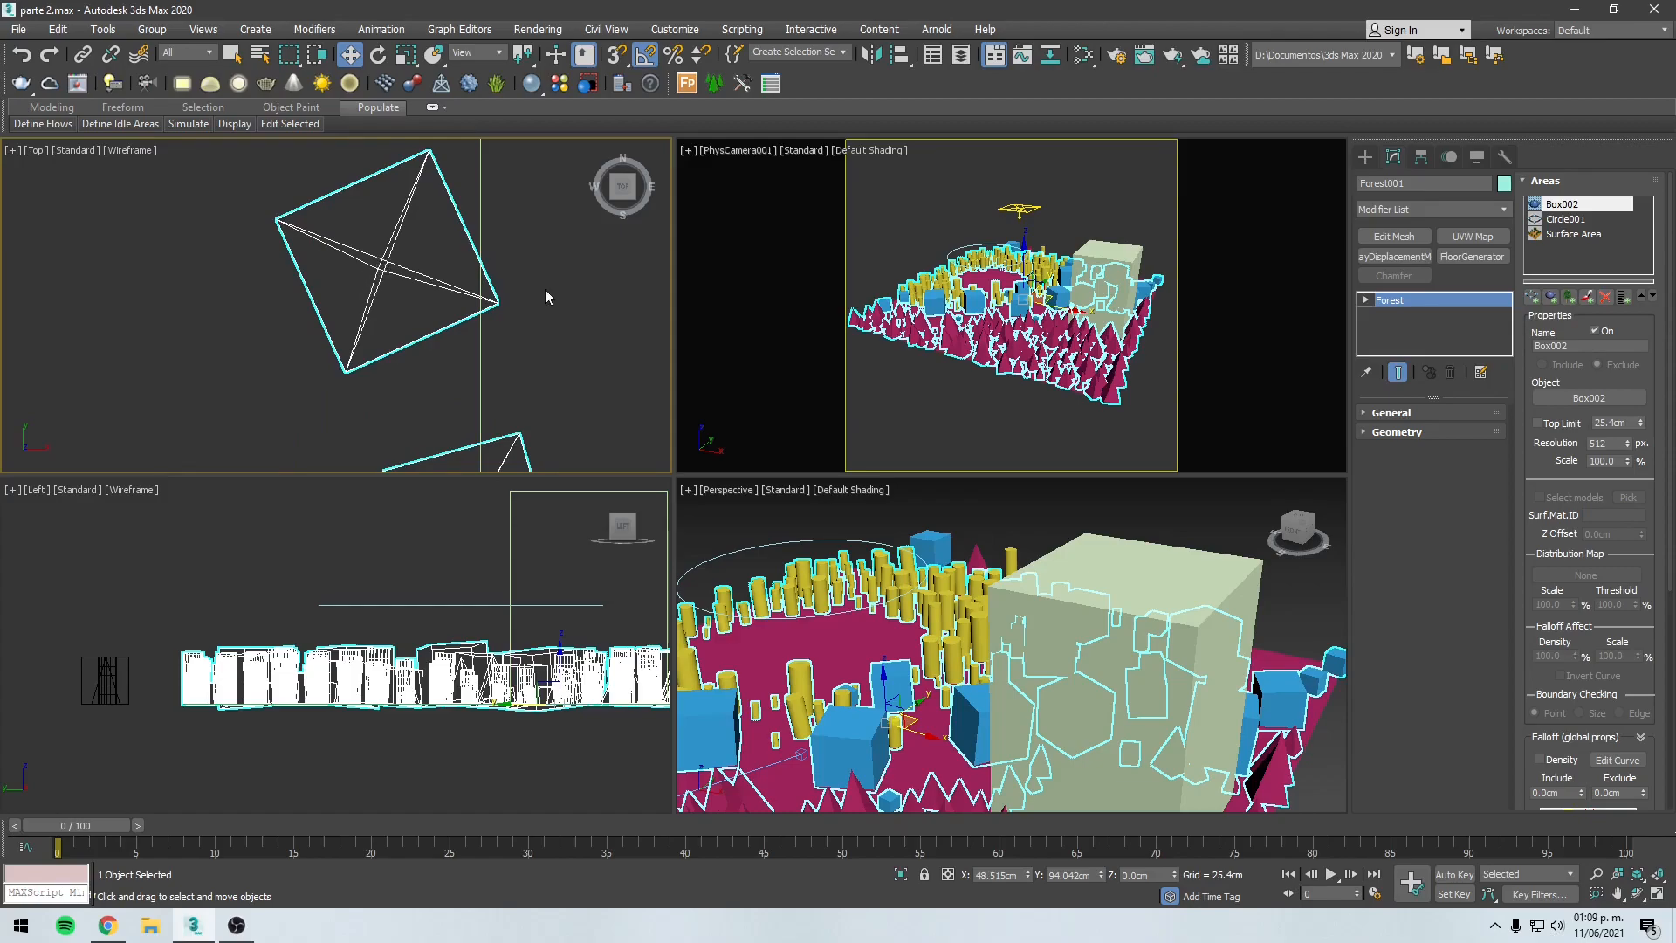
scroll(524, 287, "down", 4)
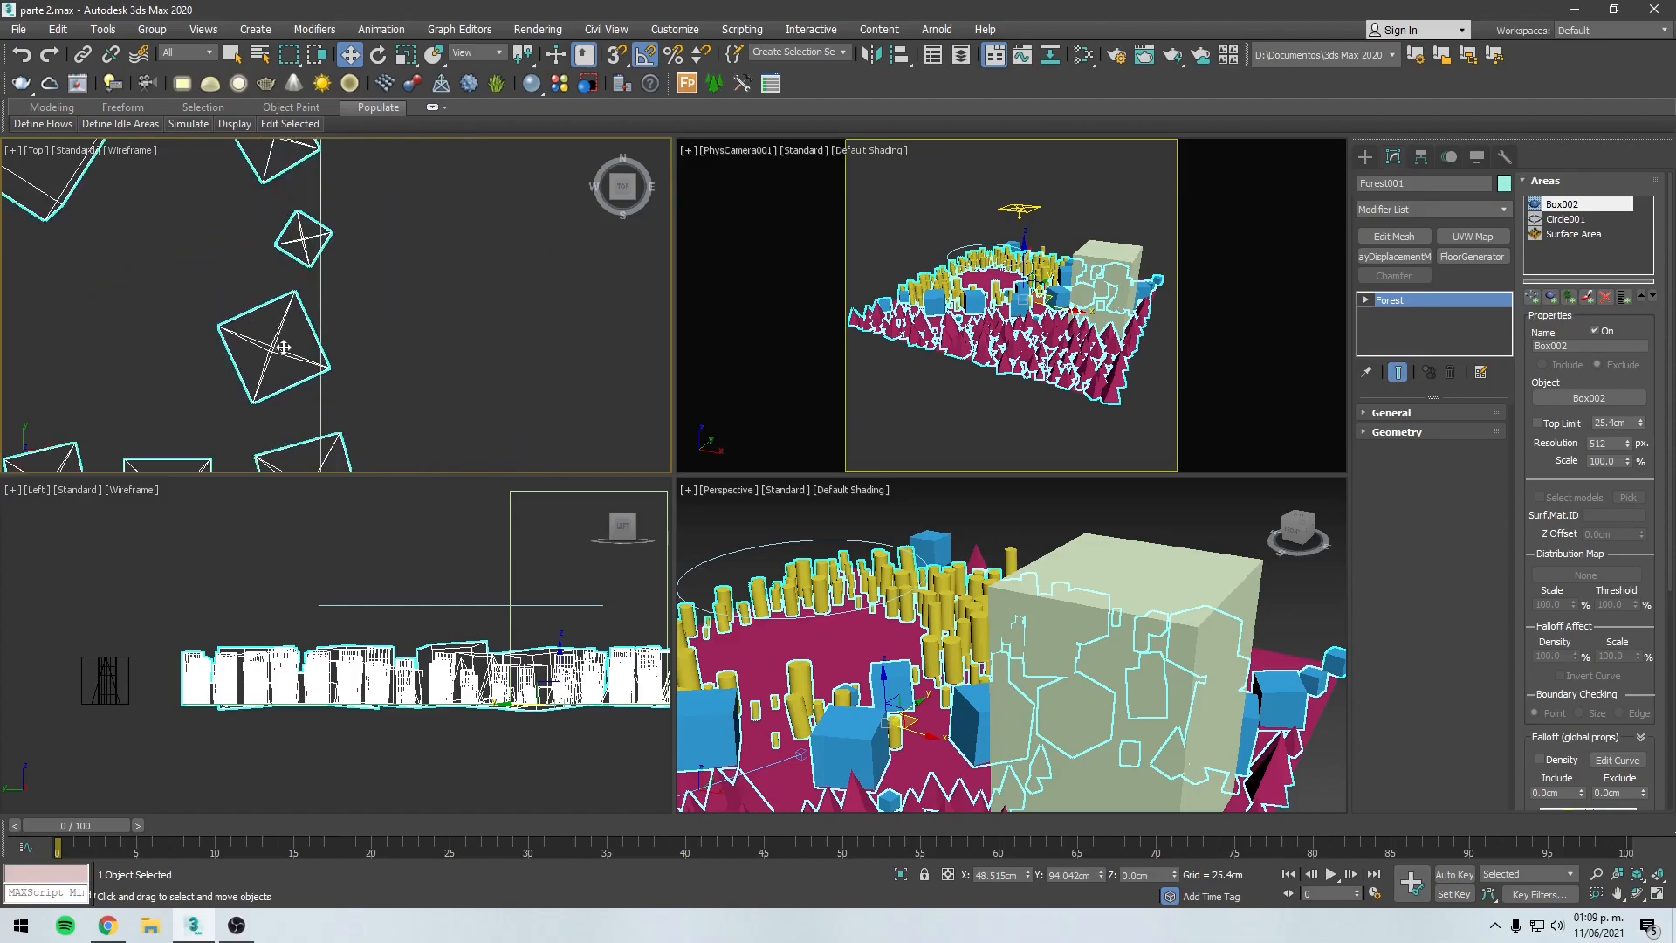
scroll(282, 348, "up", 5)
scroll(297, 339, "down", 4)
left_click(333, 346)
scroll(334, 345, "up", 5)
scroll(371, 399, "down", 1)
middle_click_drag(372, 400, 383, 292)
scroll(384, 290, "down", 8)
scroll(415, 317, "down", 1)
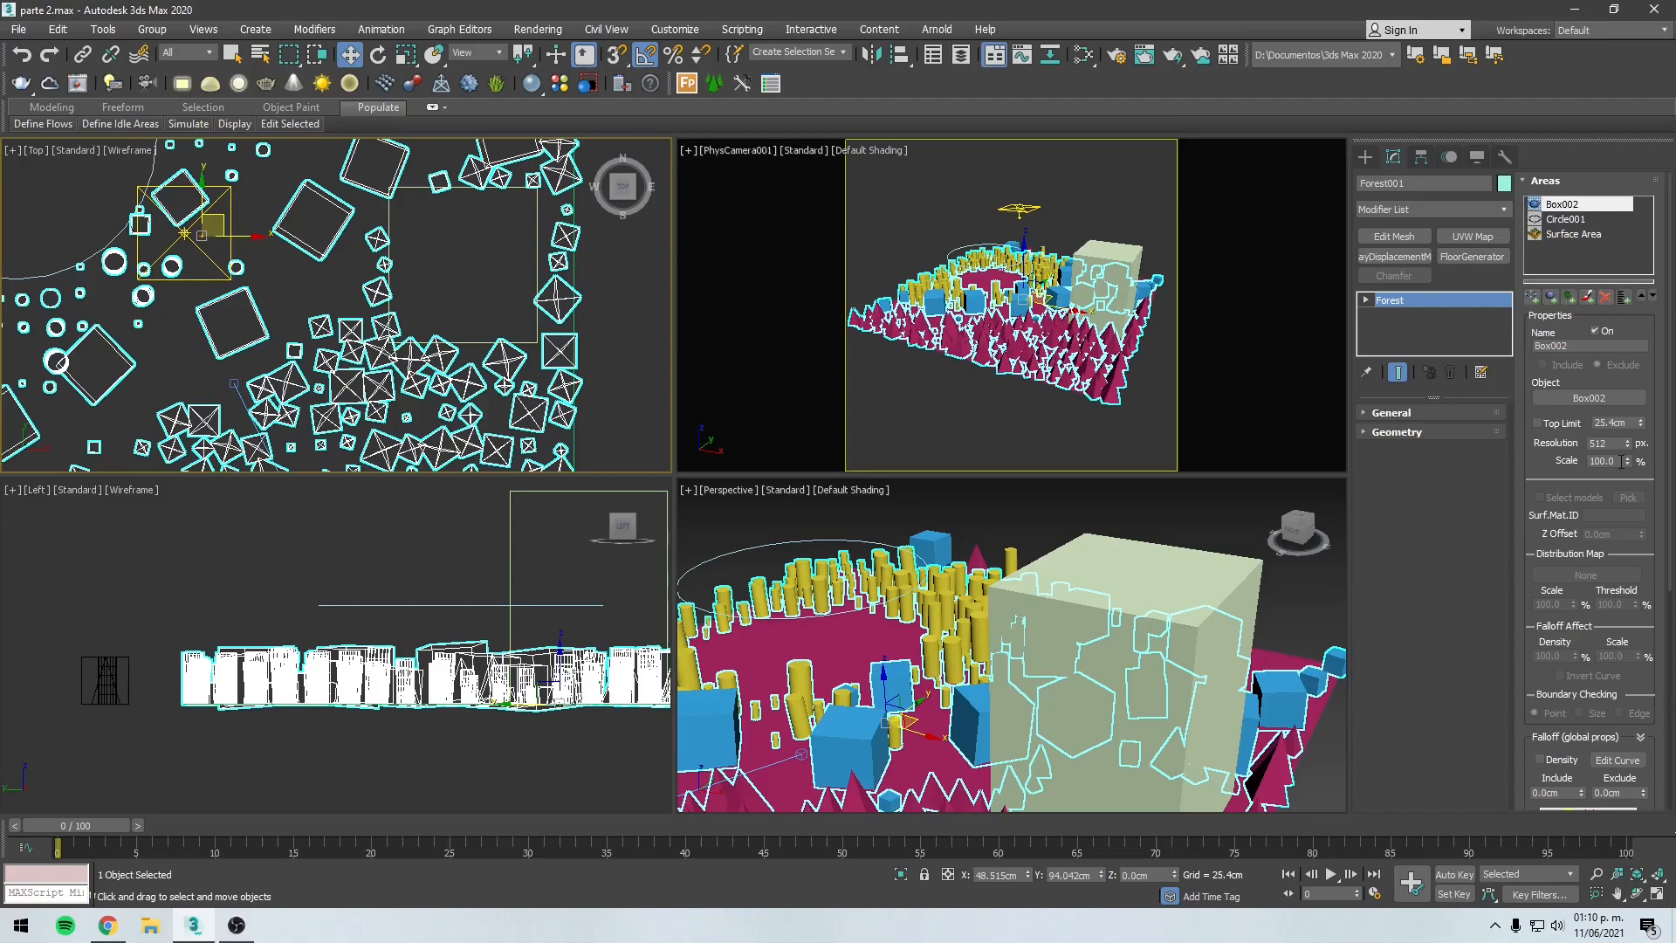
Step: Raise the box area's Scale to 153.36 % and inspect the cleared zone around the box
left_click_drag(1628, 462, 1637, 363)
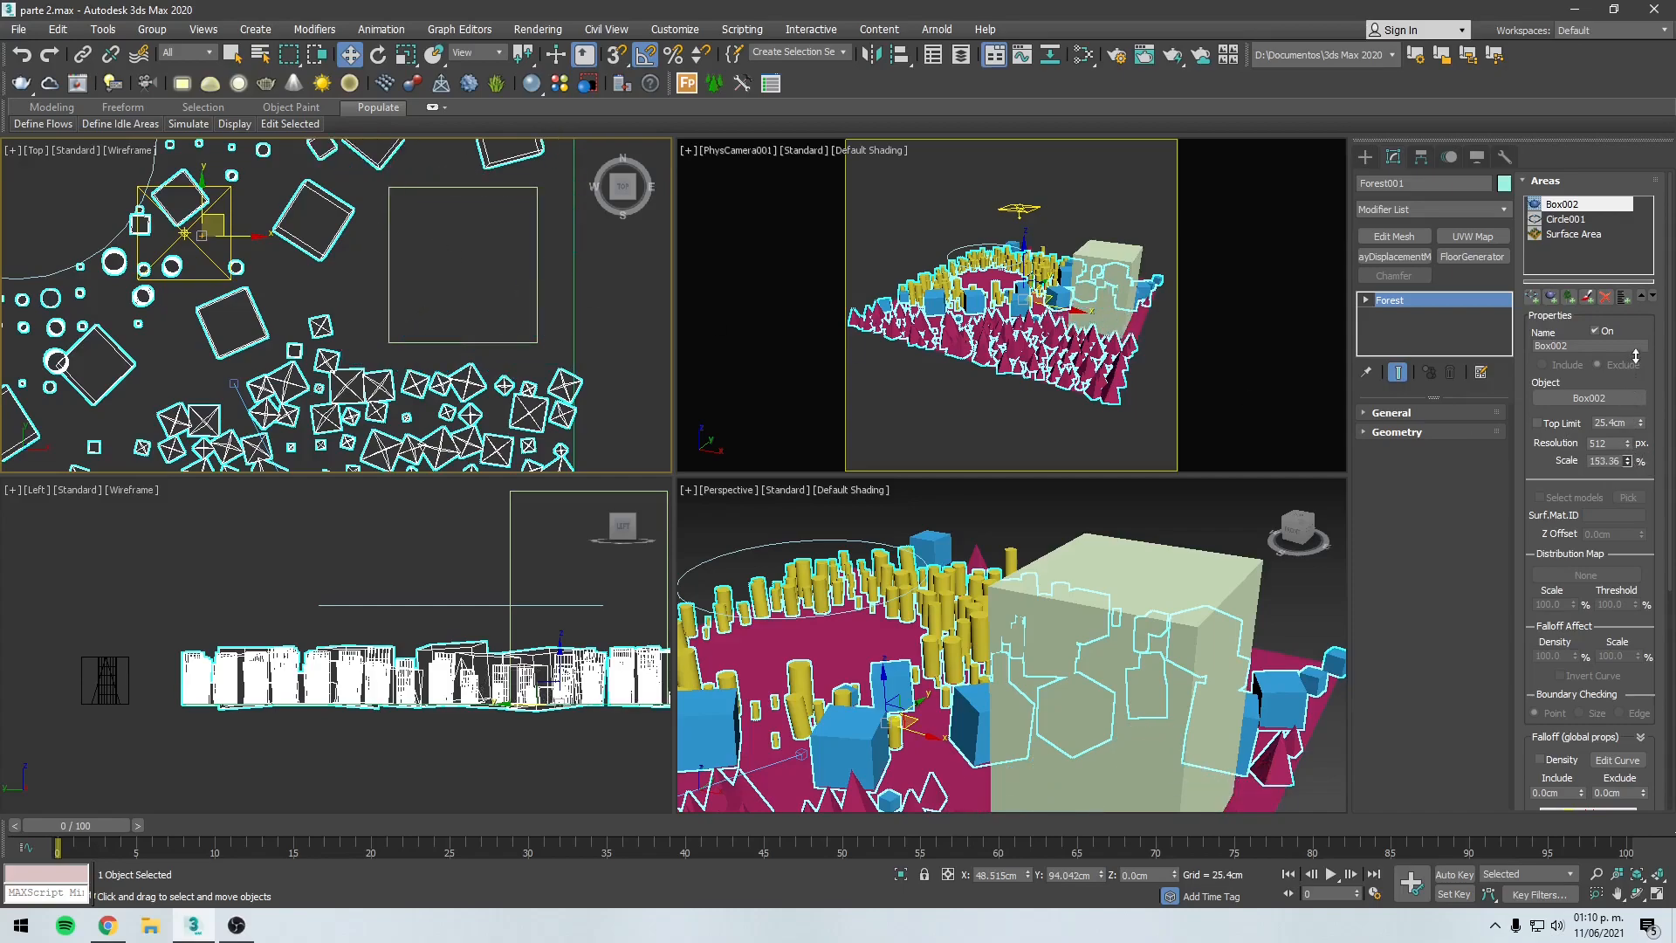
middle_click_drag(472, 261, 460, 273)
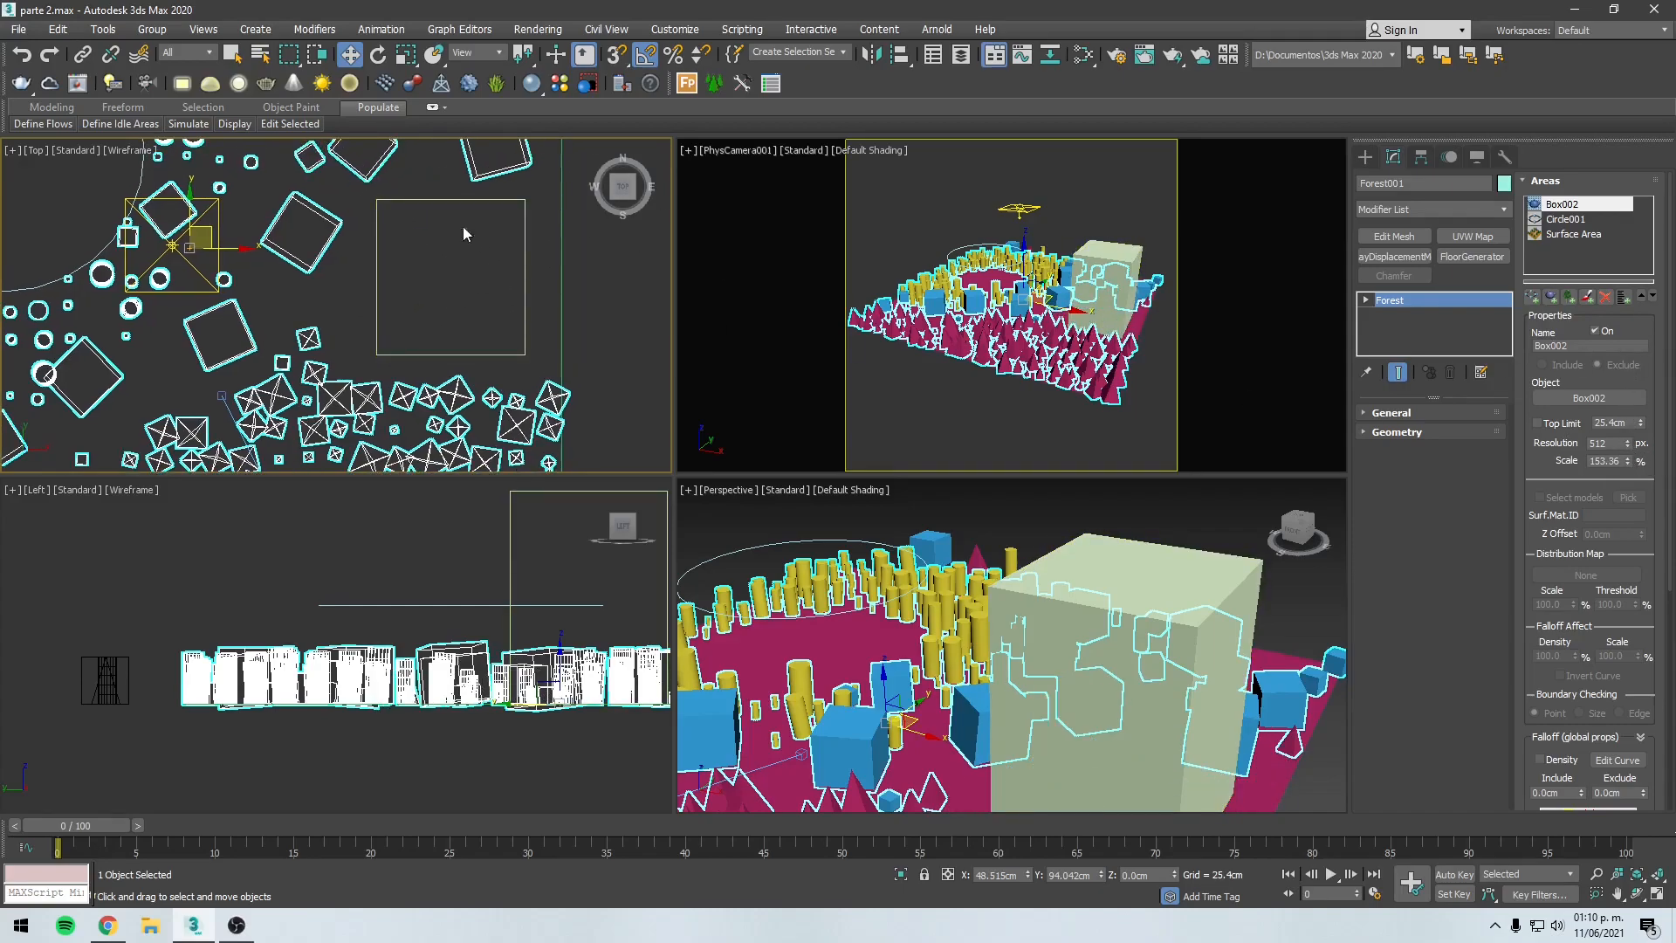
middle_click_drag(1161, 637, 1134, 557)
scroll(1133, 558, "down", 2)
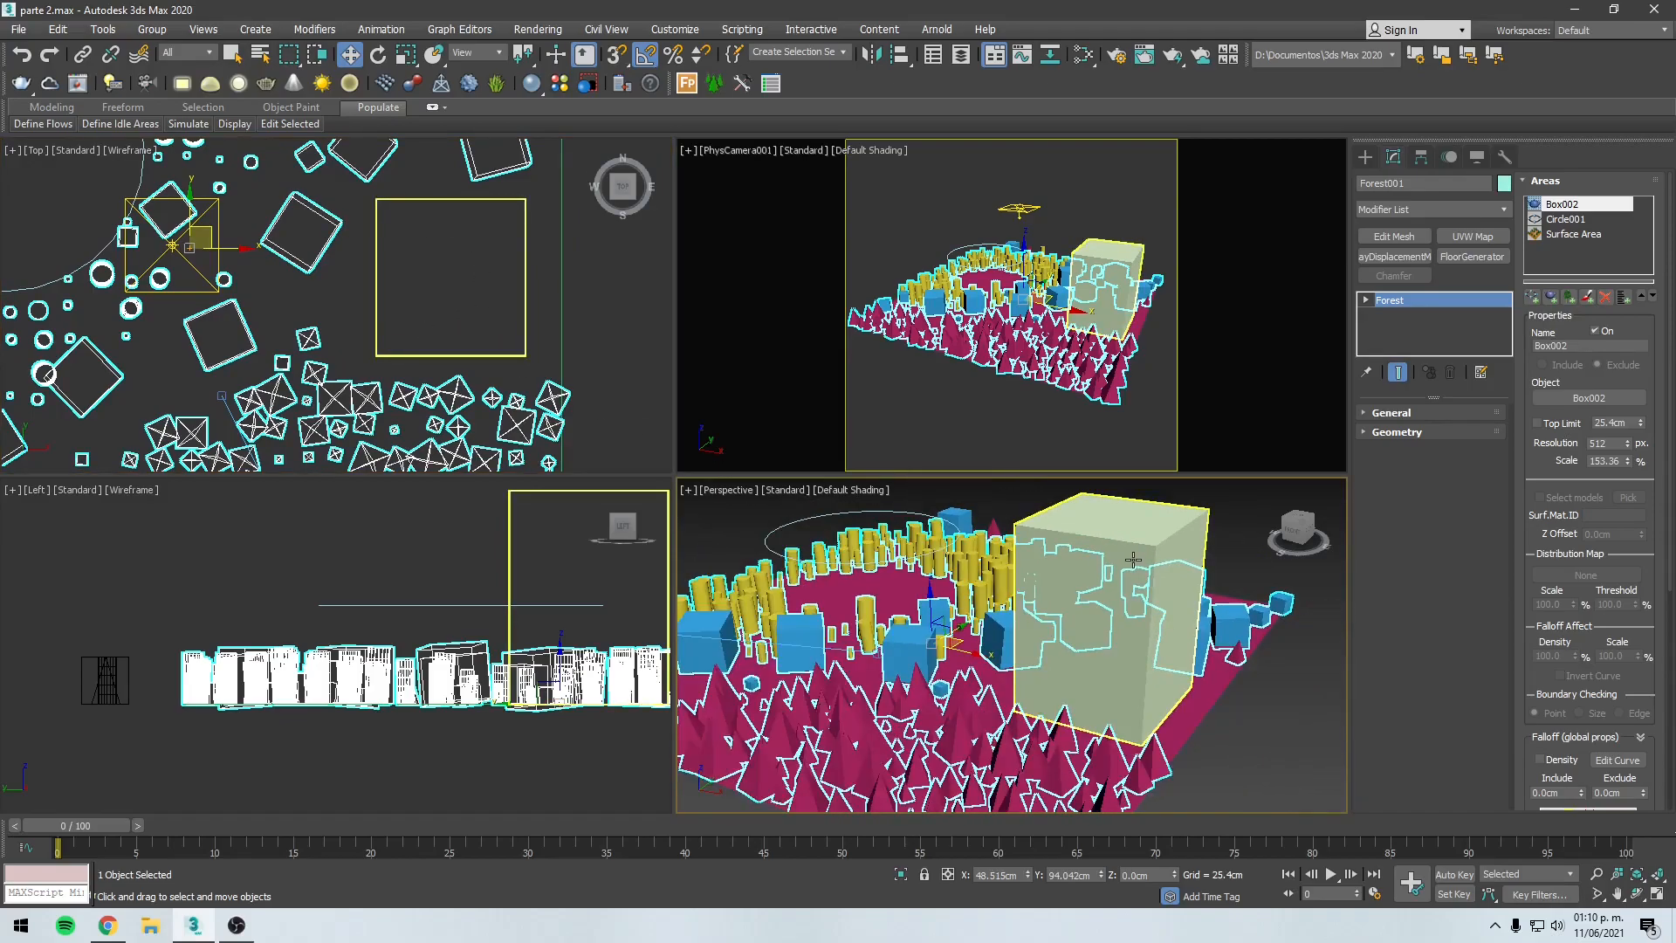
mouse_move(412, 307)
middle_mouse_down("alt")
mouse_move(468, 285)
mouse_move(447, 349)
mouse_move(434, 296)
middle_mouse_up("alt")
key("t")
scroll(1134, 640, "down", 4)
middle_click_drag(1159, 664, 1022, 730, "alt")
scroll(1023, 732, "up", 5)
scroll(1030, 663, "down", 5)
middle_click_drag(1032, 655, 1152, 638, "alt")
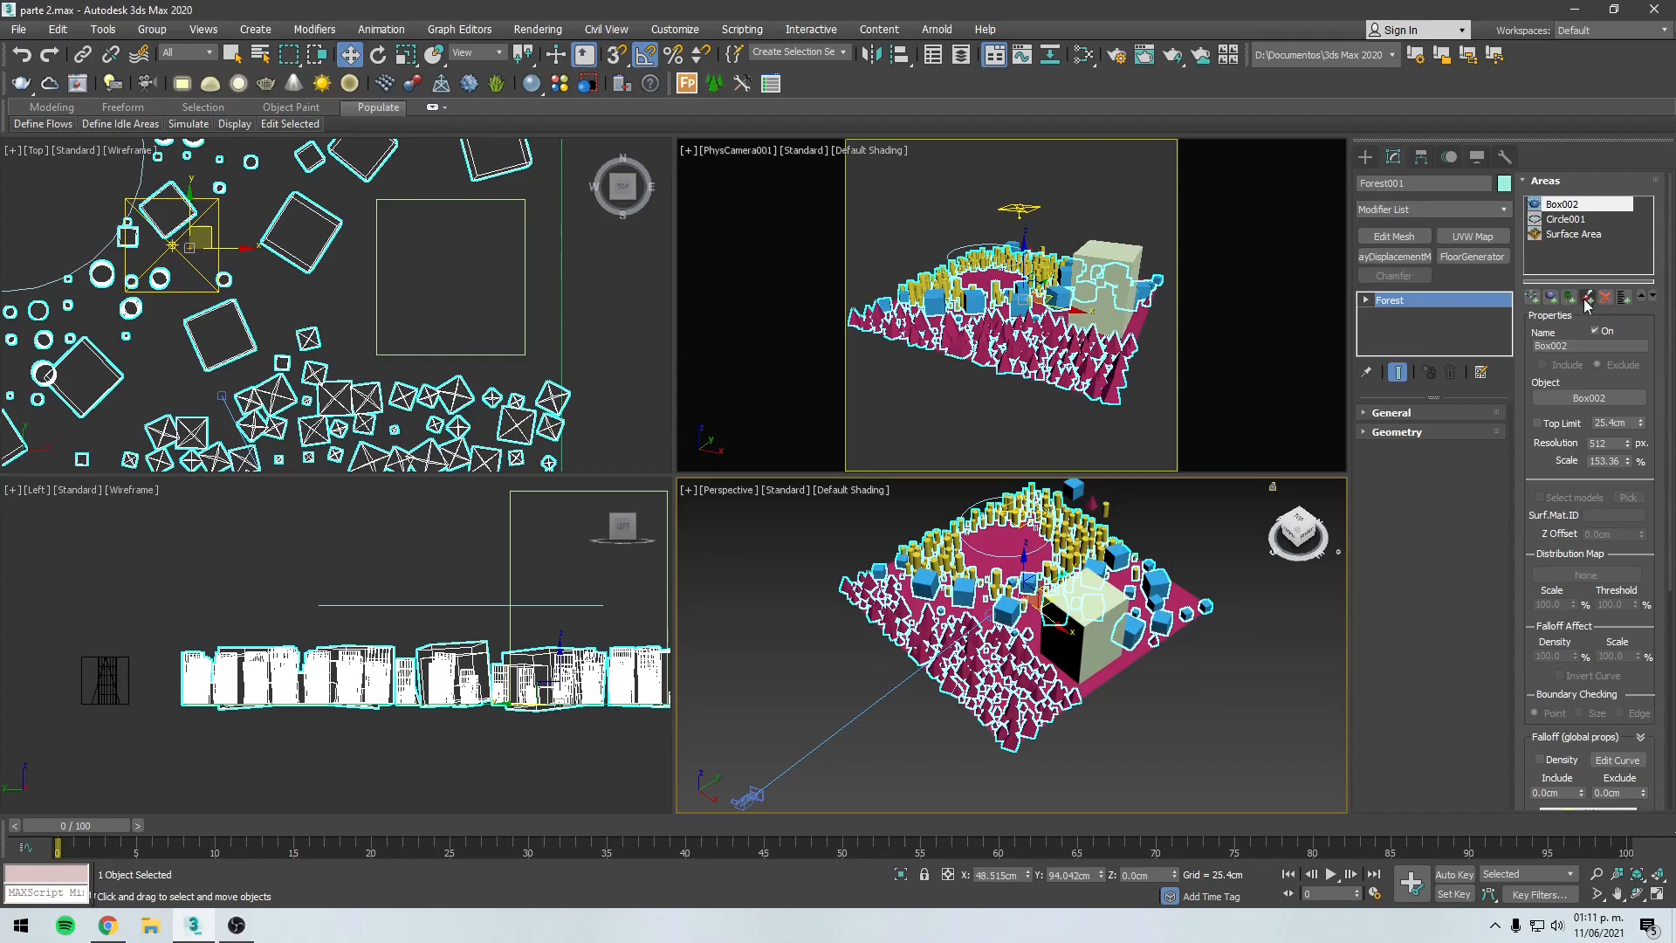
Step: Add a paint area to the forest, set the brush's maximum size to 10 cm, and activate its paint brush
left_click(1588, 298)
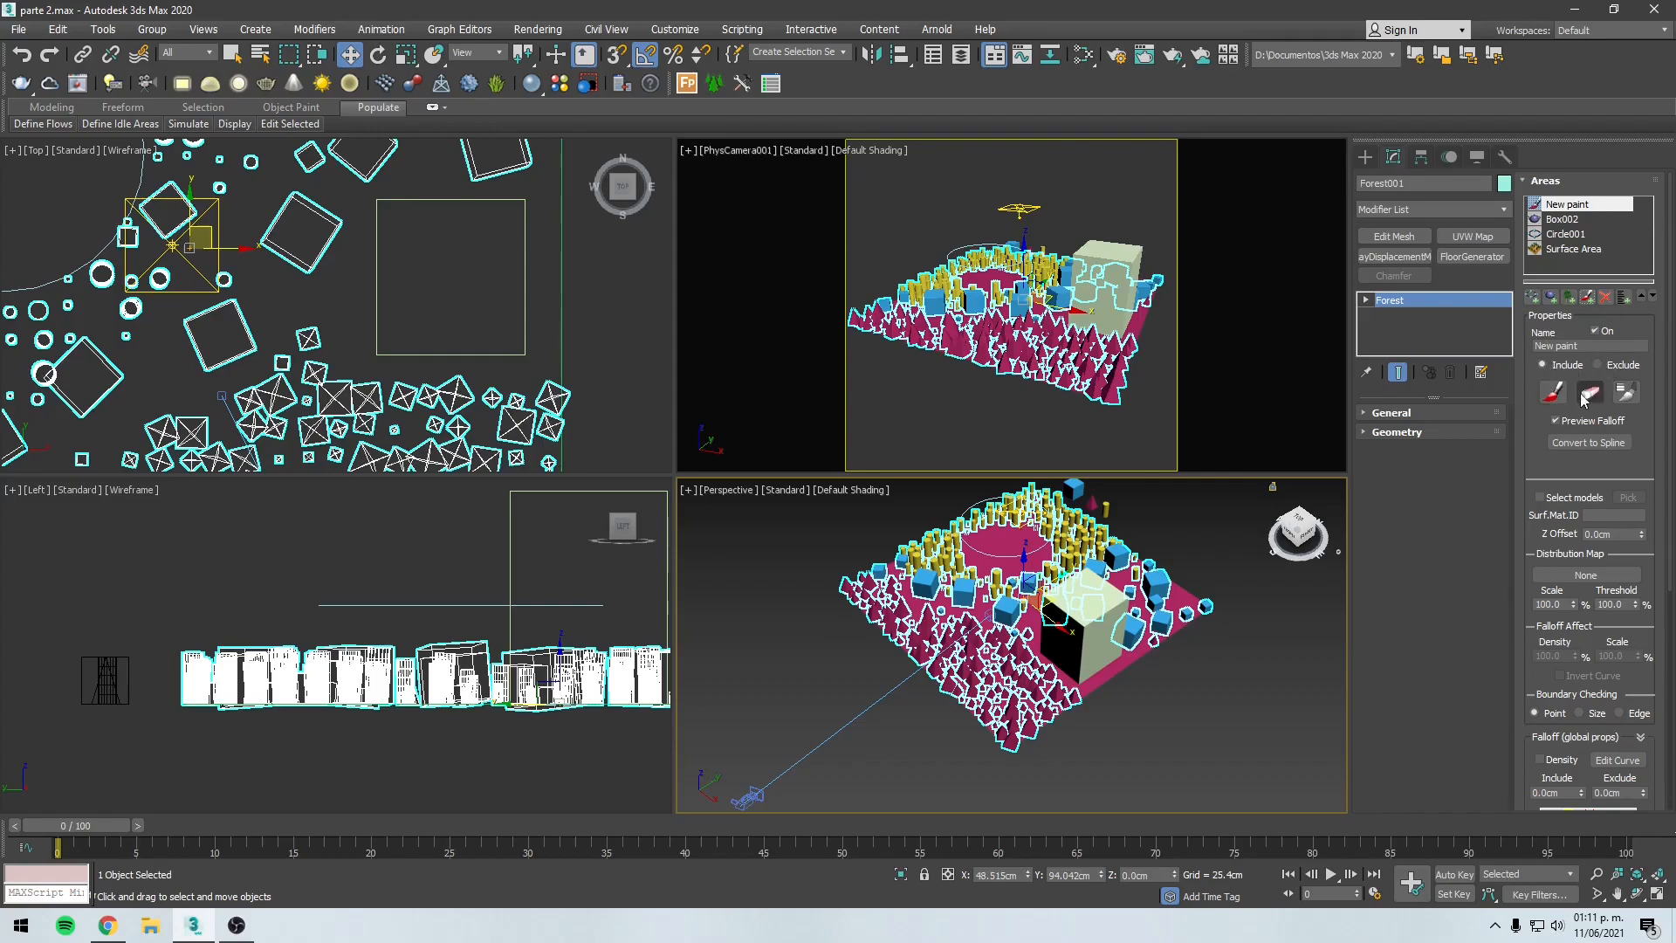
left_click(1629, 393)
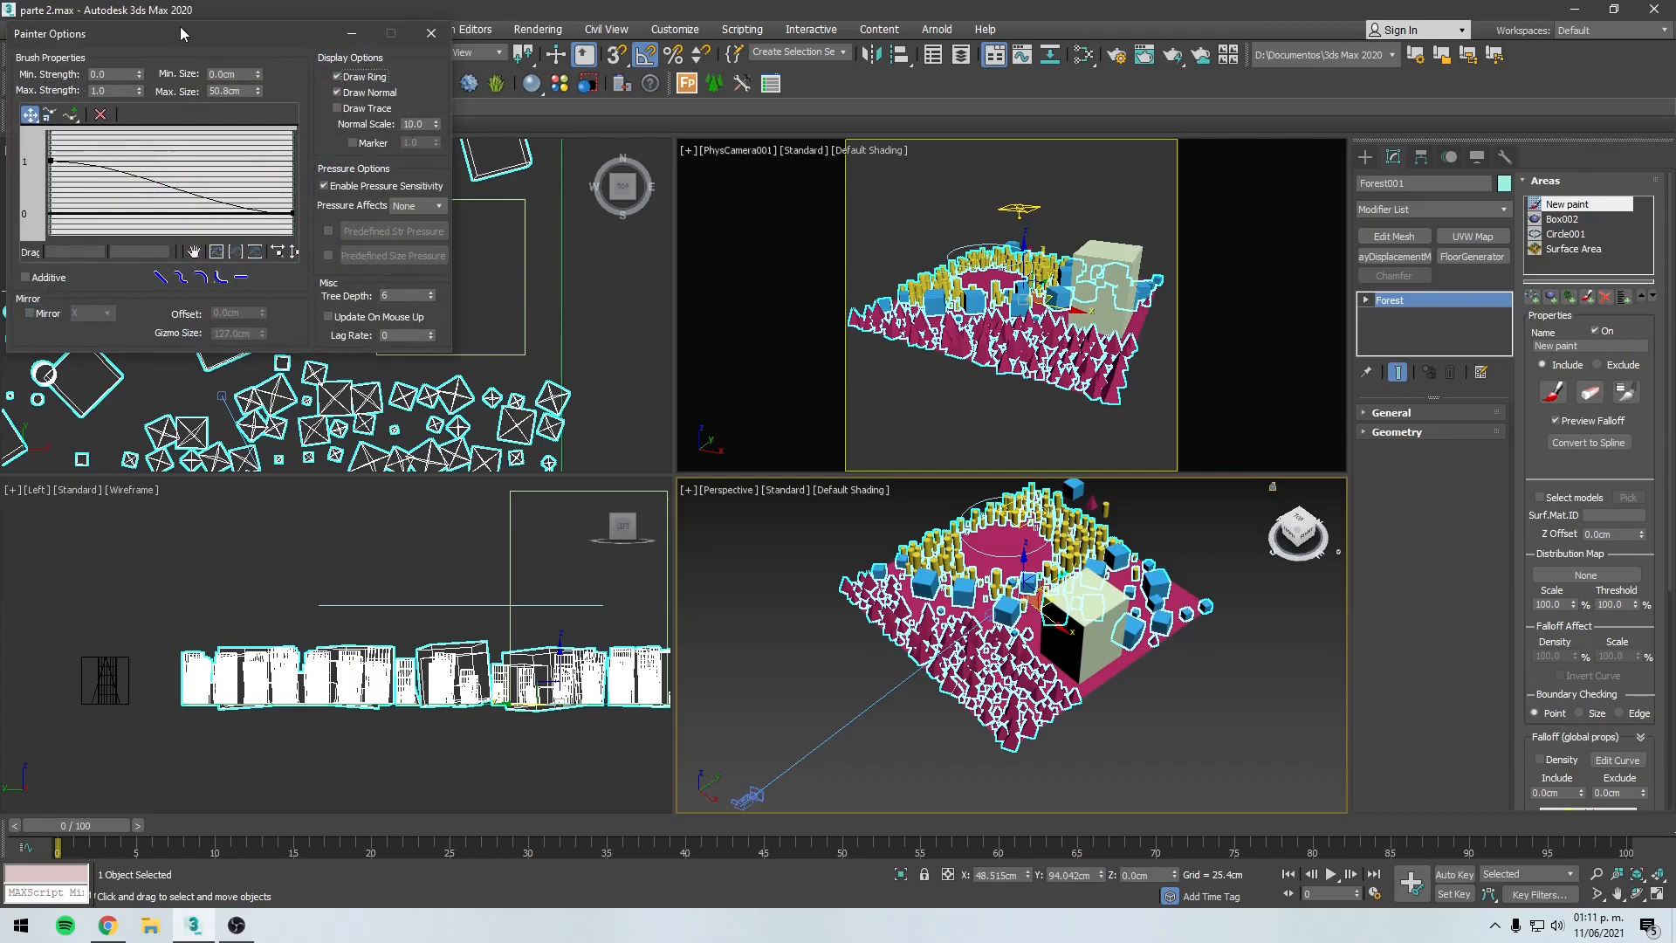
left_click_drag(184, 42, 673, 170)
double_click(712, 223)
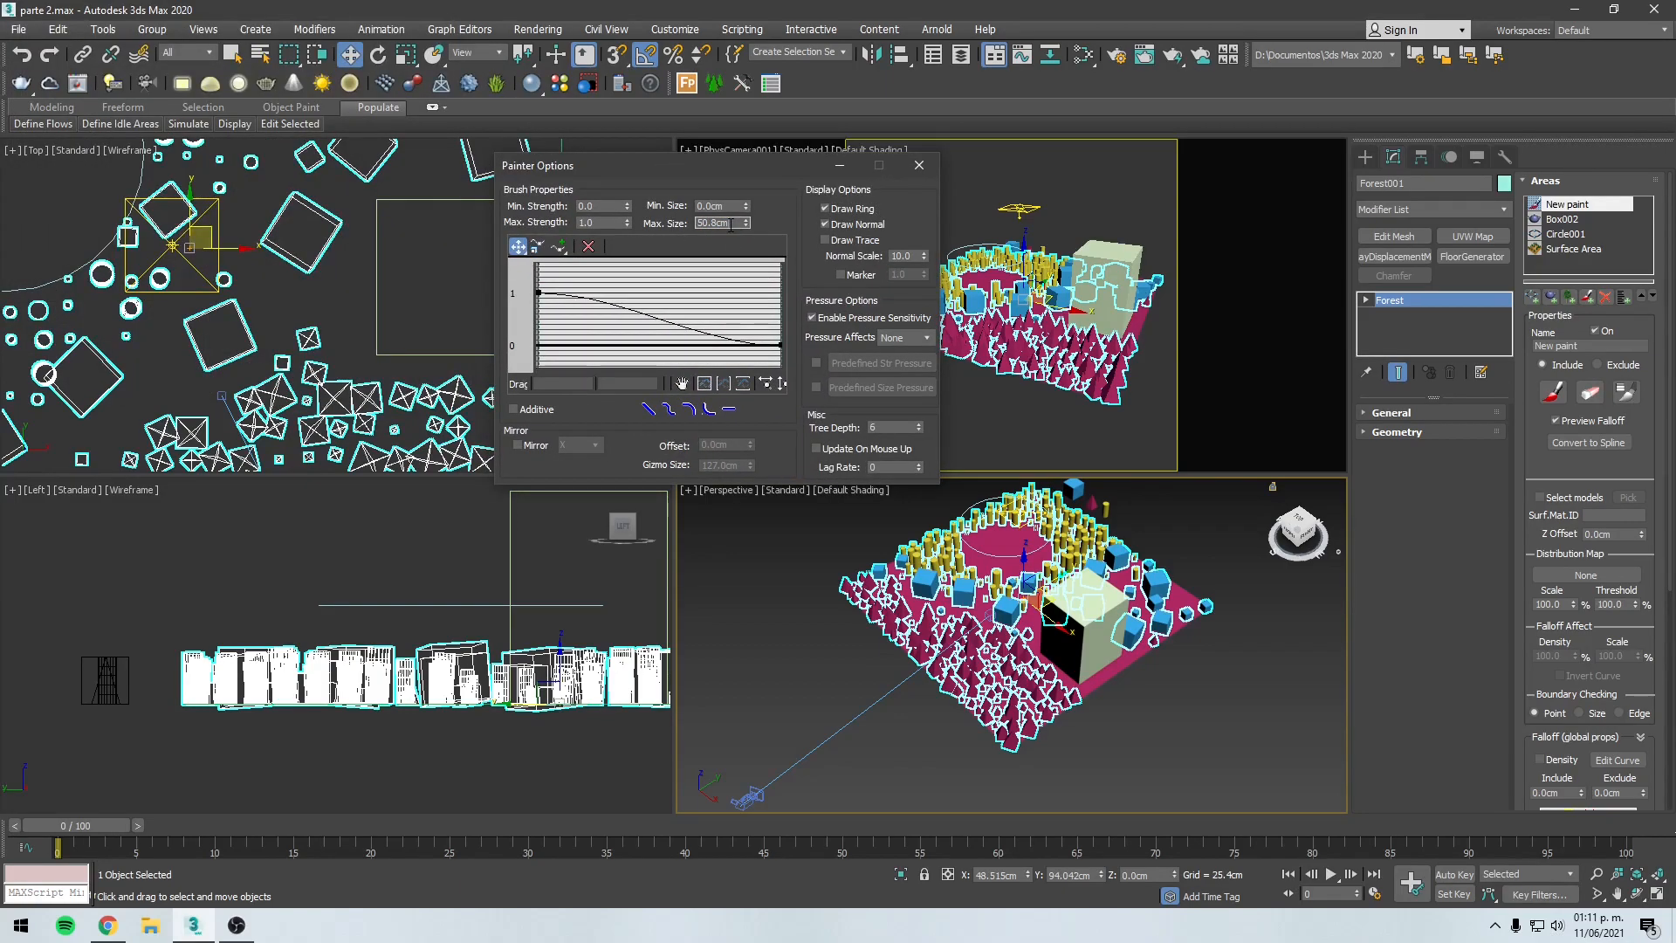
type("10")
left_click(919, 165)
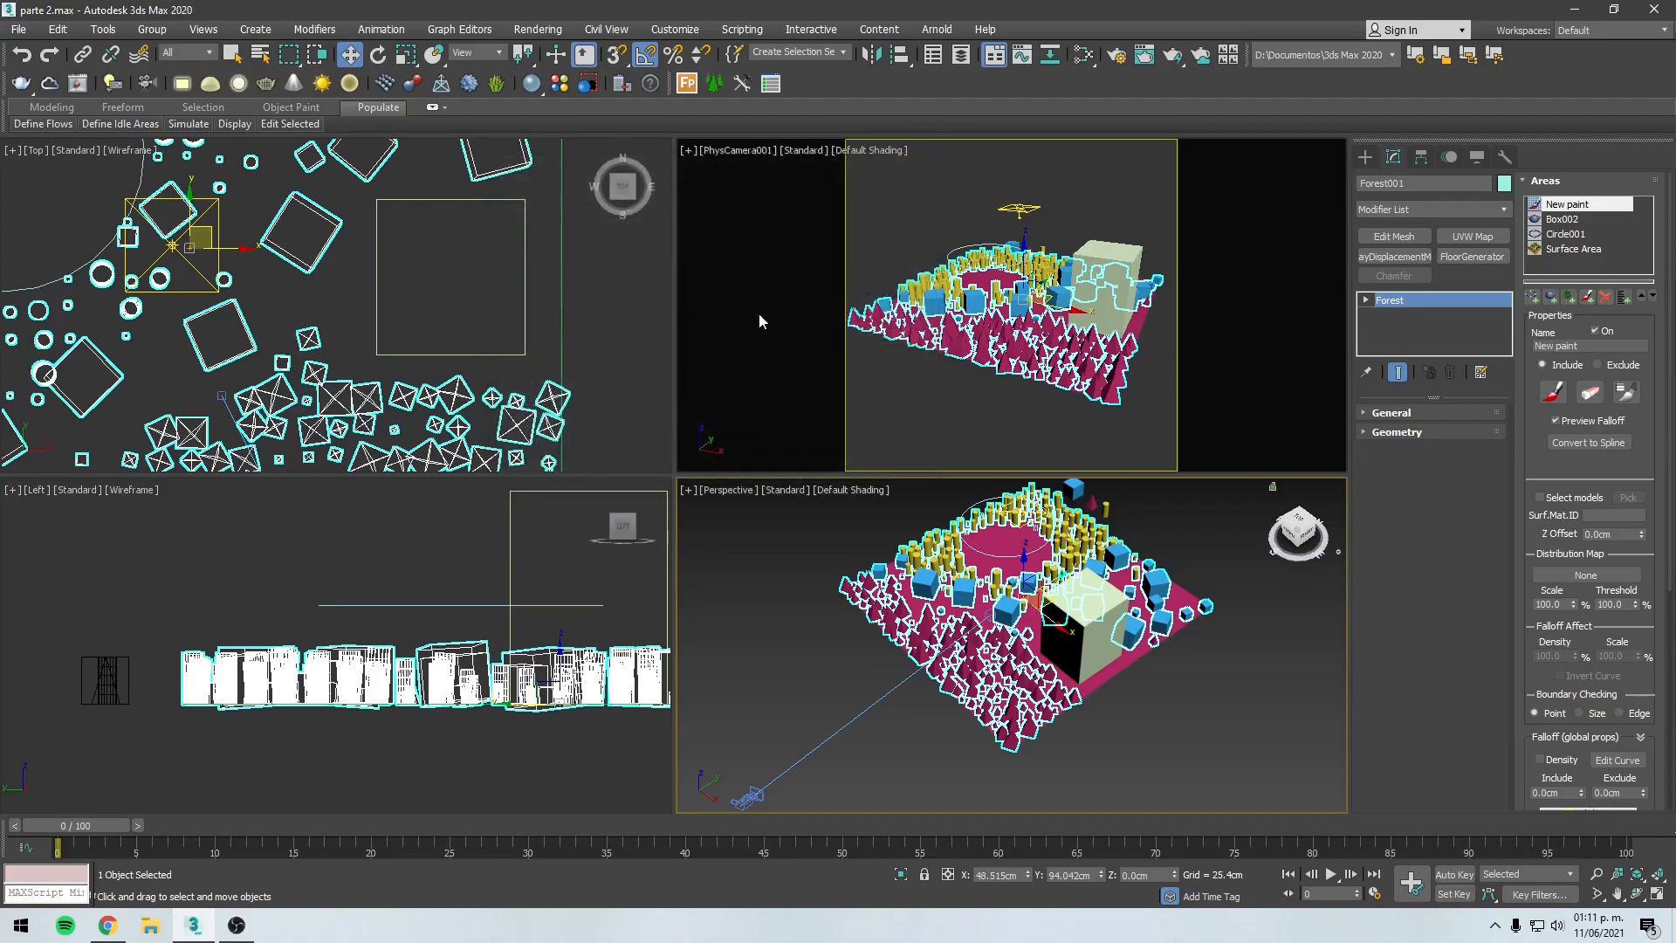
scroll(567, 315, "down", 5)
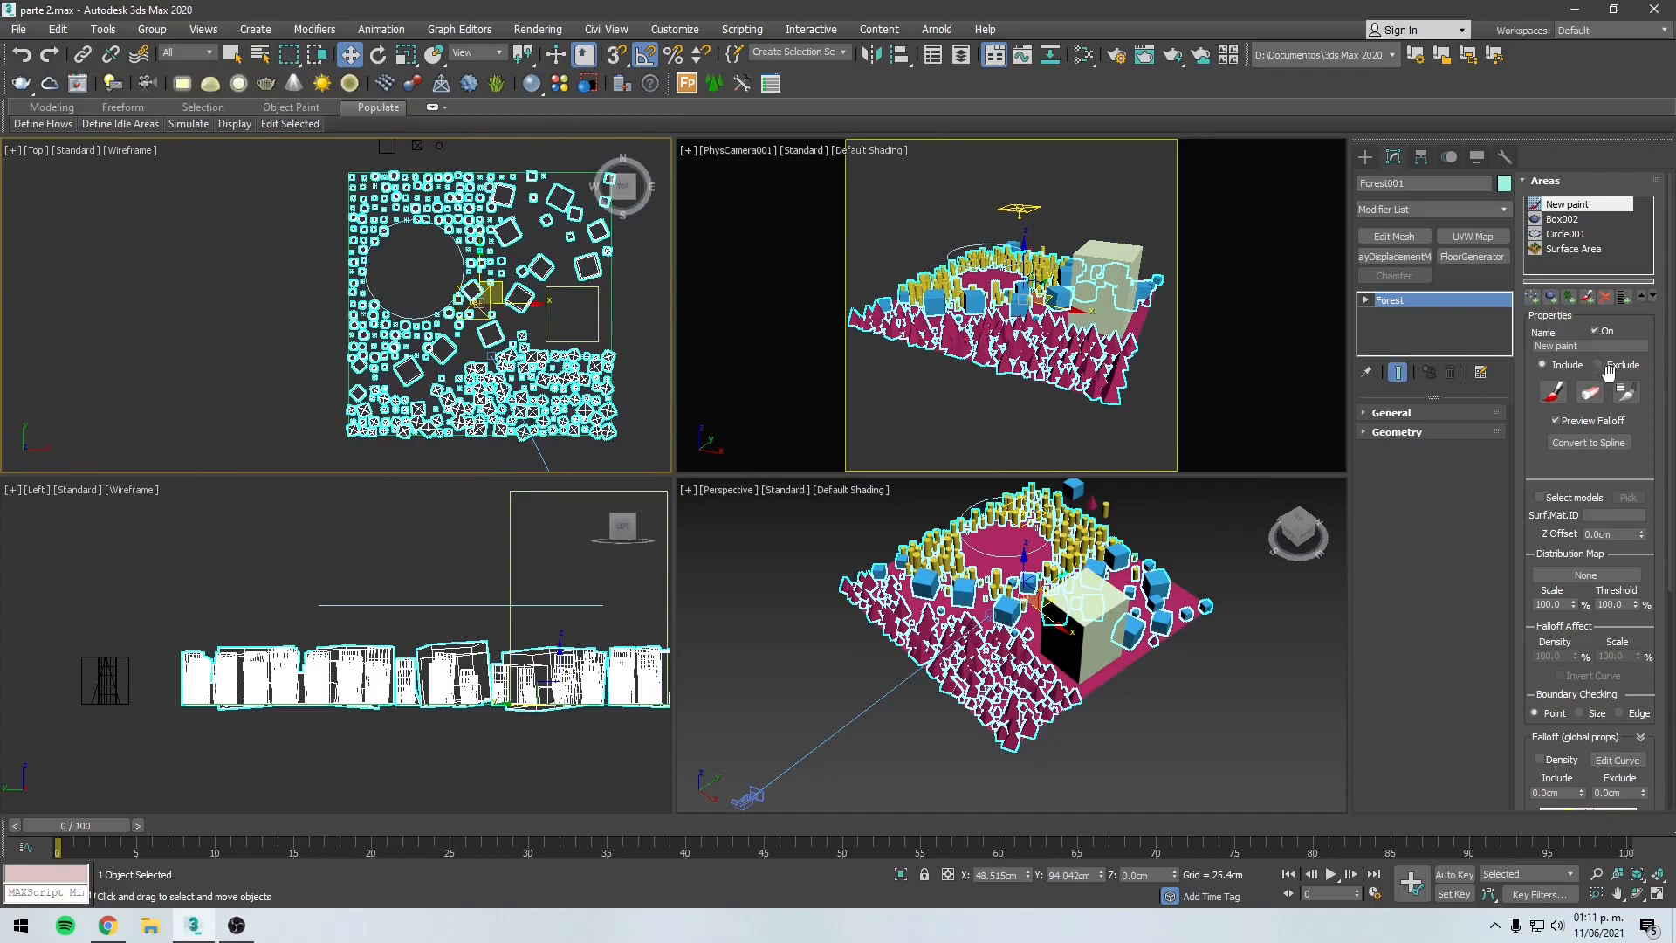
left_click(1555, 395)
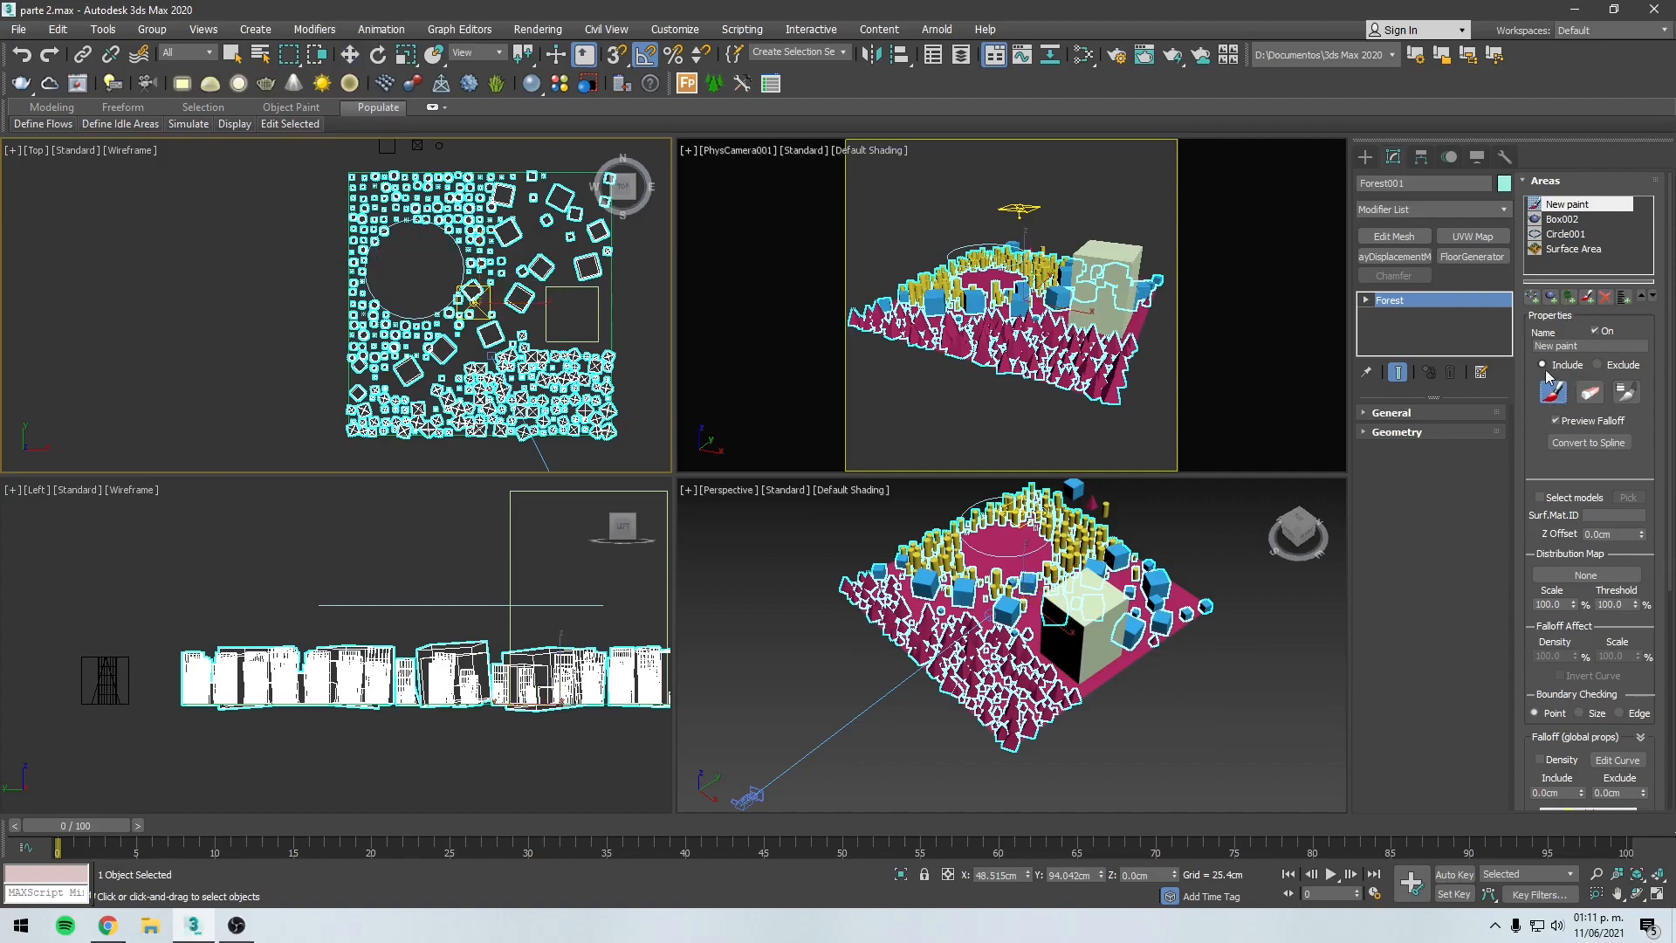
Step: Try painting an included region inside the circle in the Top view, and undo the stroke
scroll(419, 271, "up", 5)
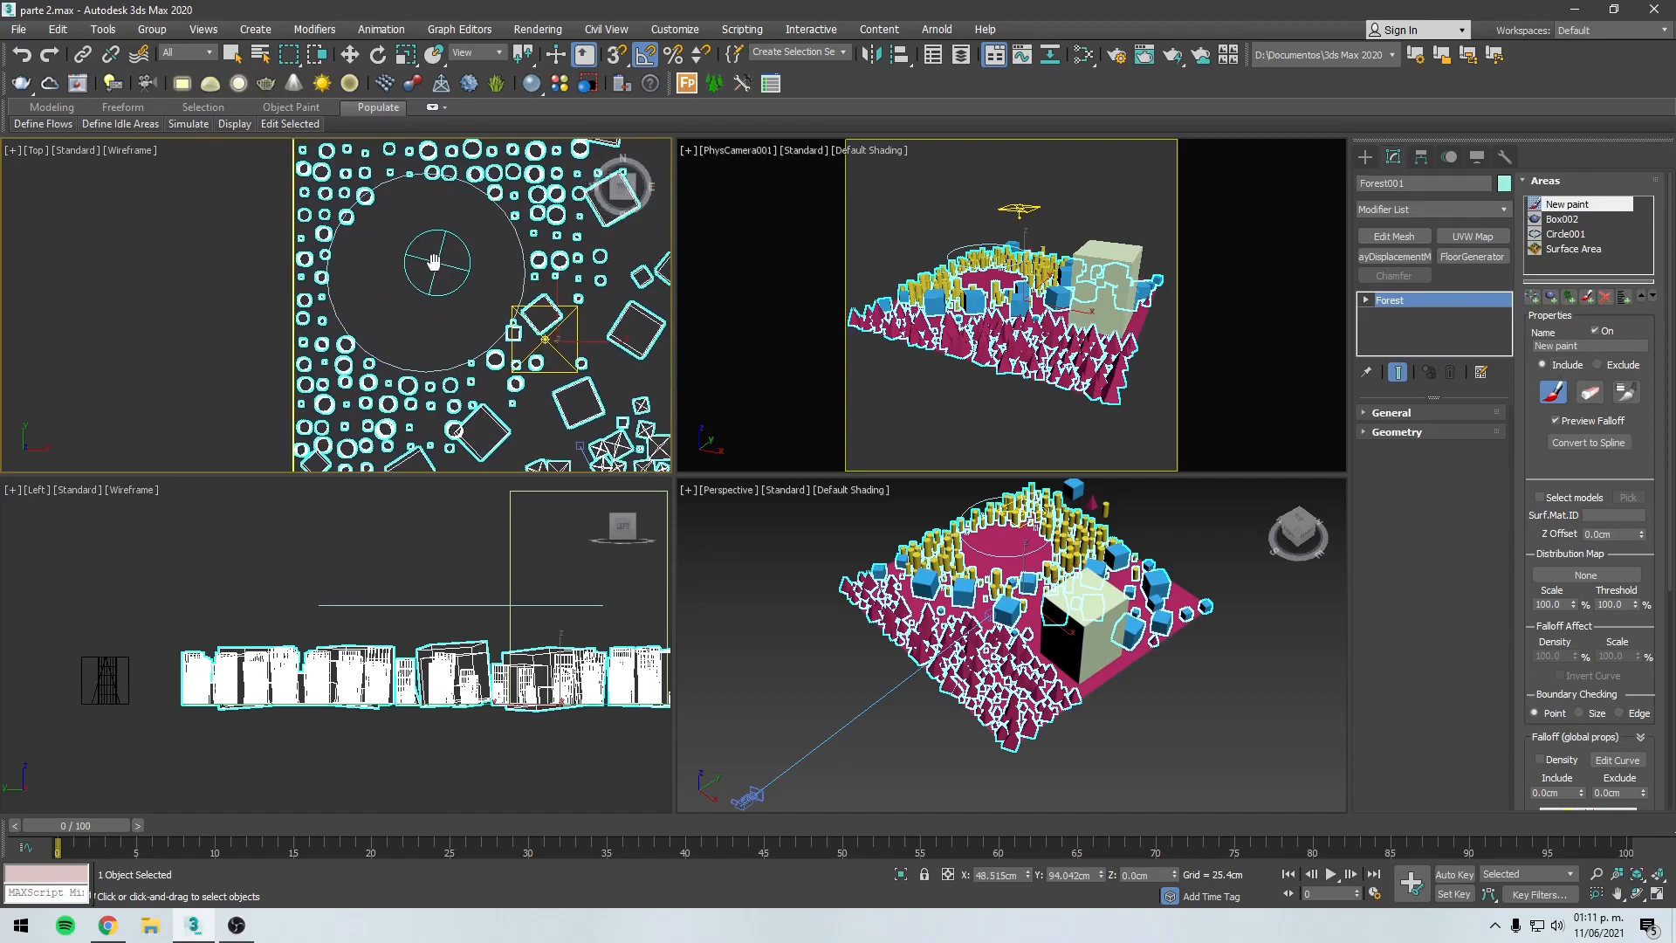
mouse_move(420, 271)
left_mouse_down()
mouse_move(384, 253)
mouse_move(392, 227)
mouse_move(419, 297)
mouse_move(359, 322)
mouse_move(441, 218)
mouse_move(481, 319)
mouse_move(454, 175)
mouse_move(439, 269)
left_mouse_up()
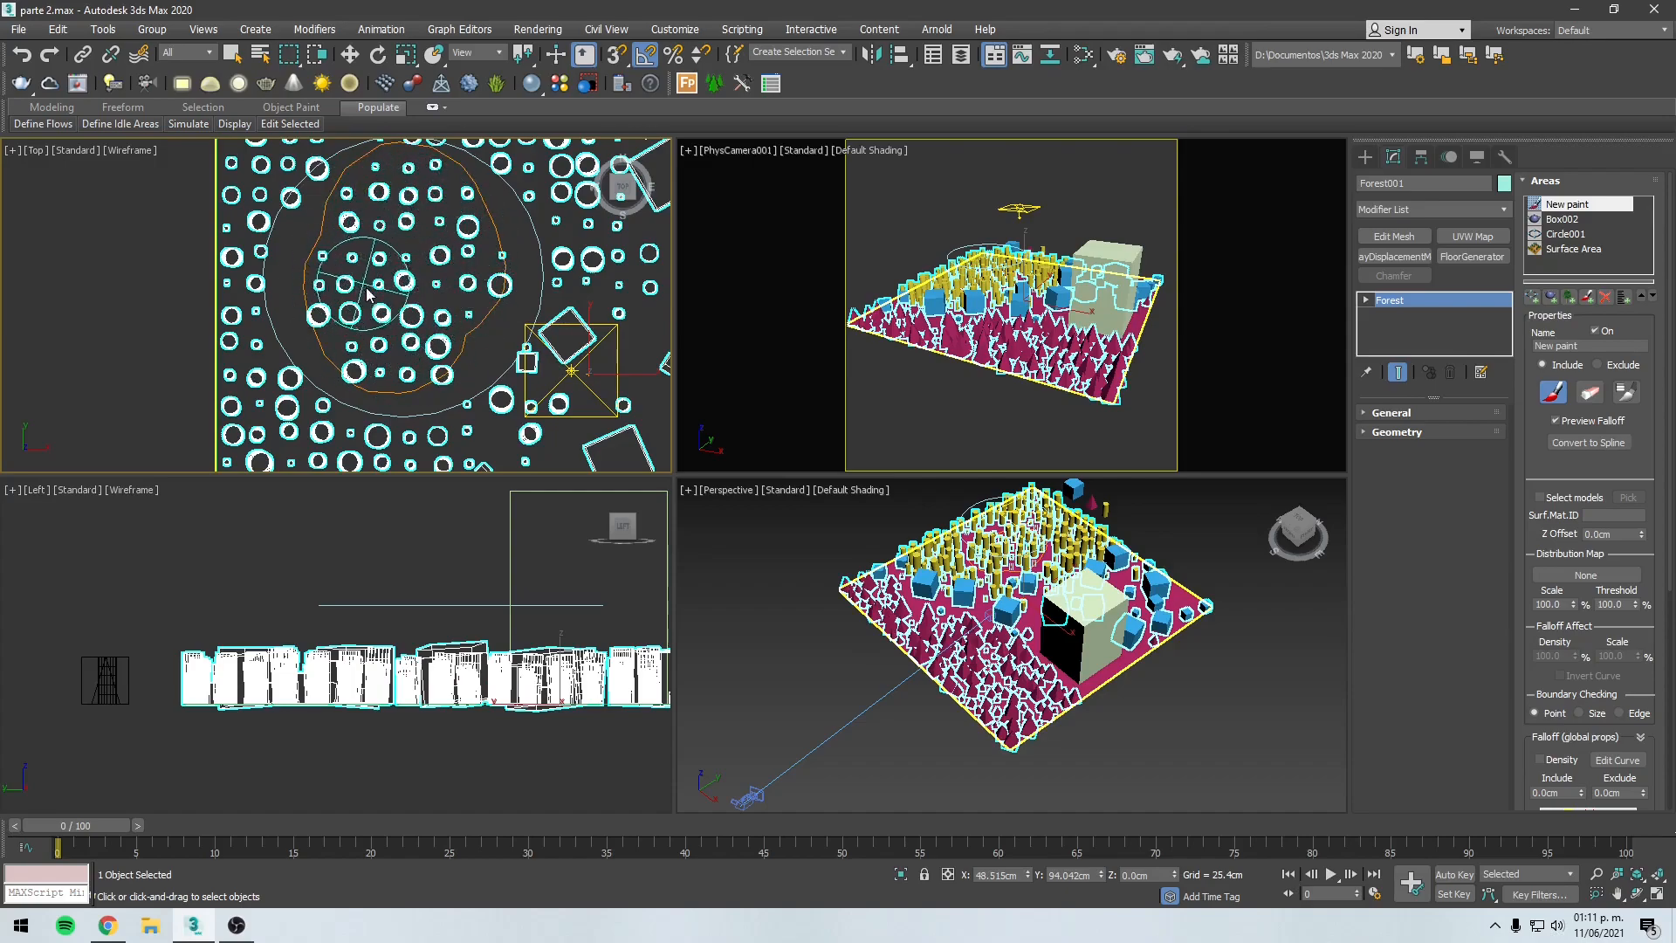
key("ctrl+z")
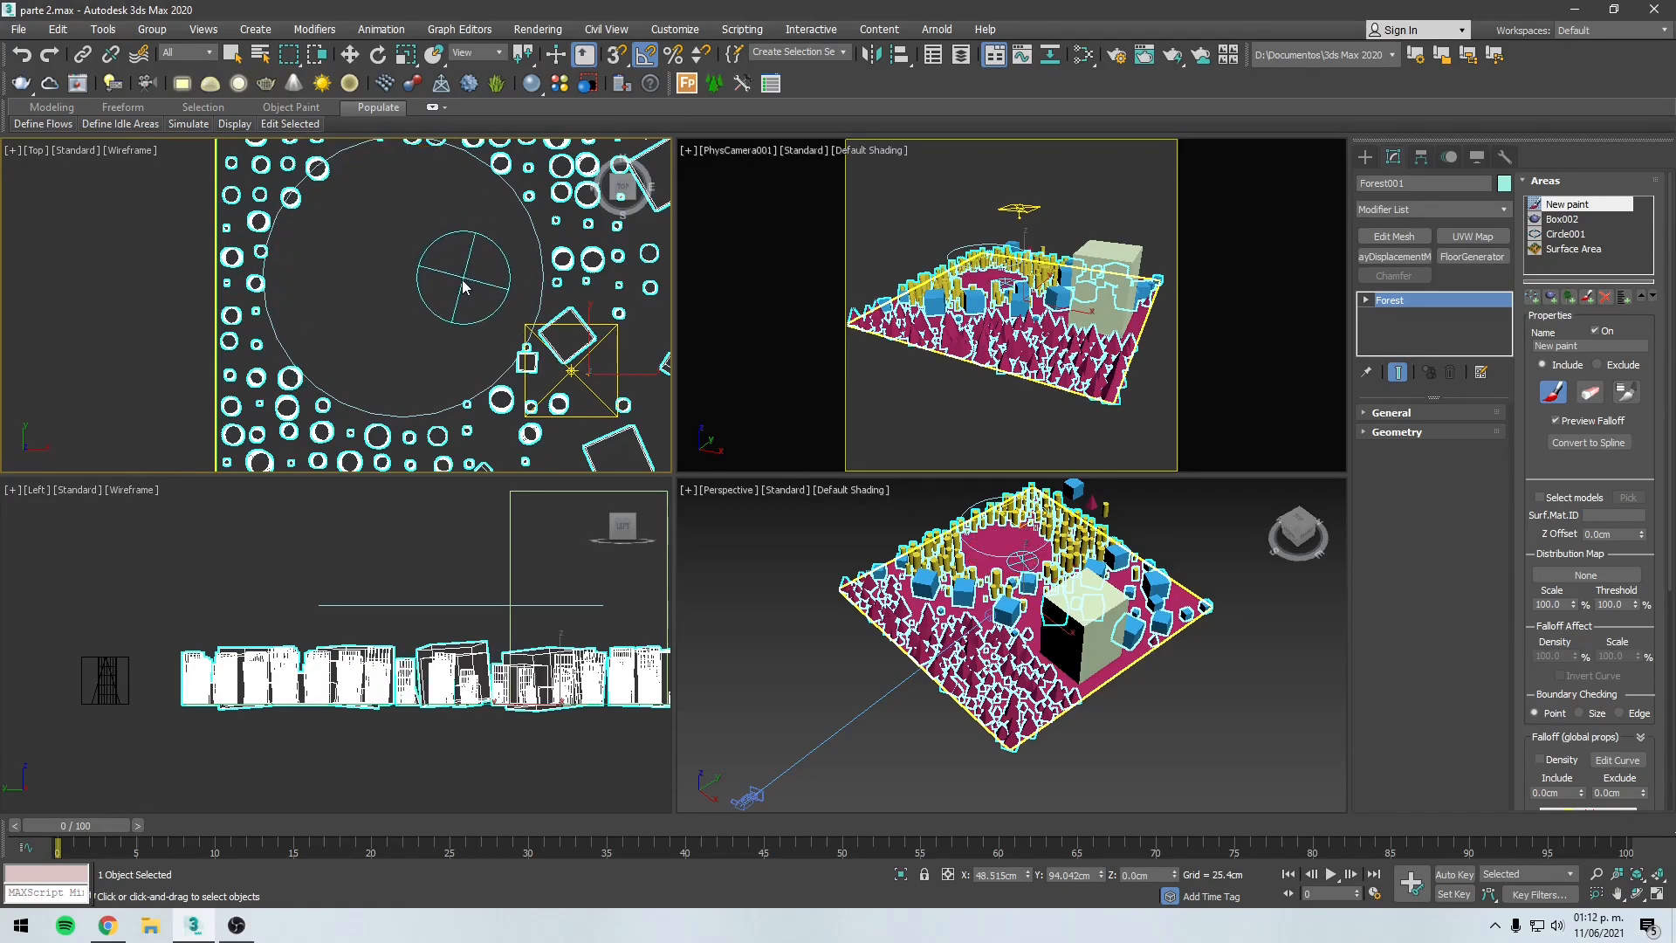
middle_click_drag(428, 314, 422, 296)
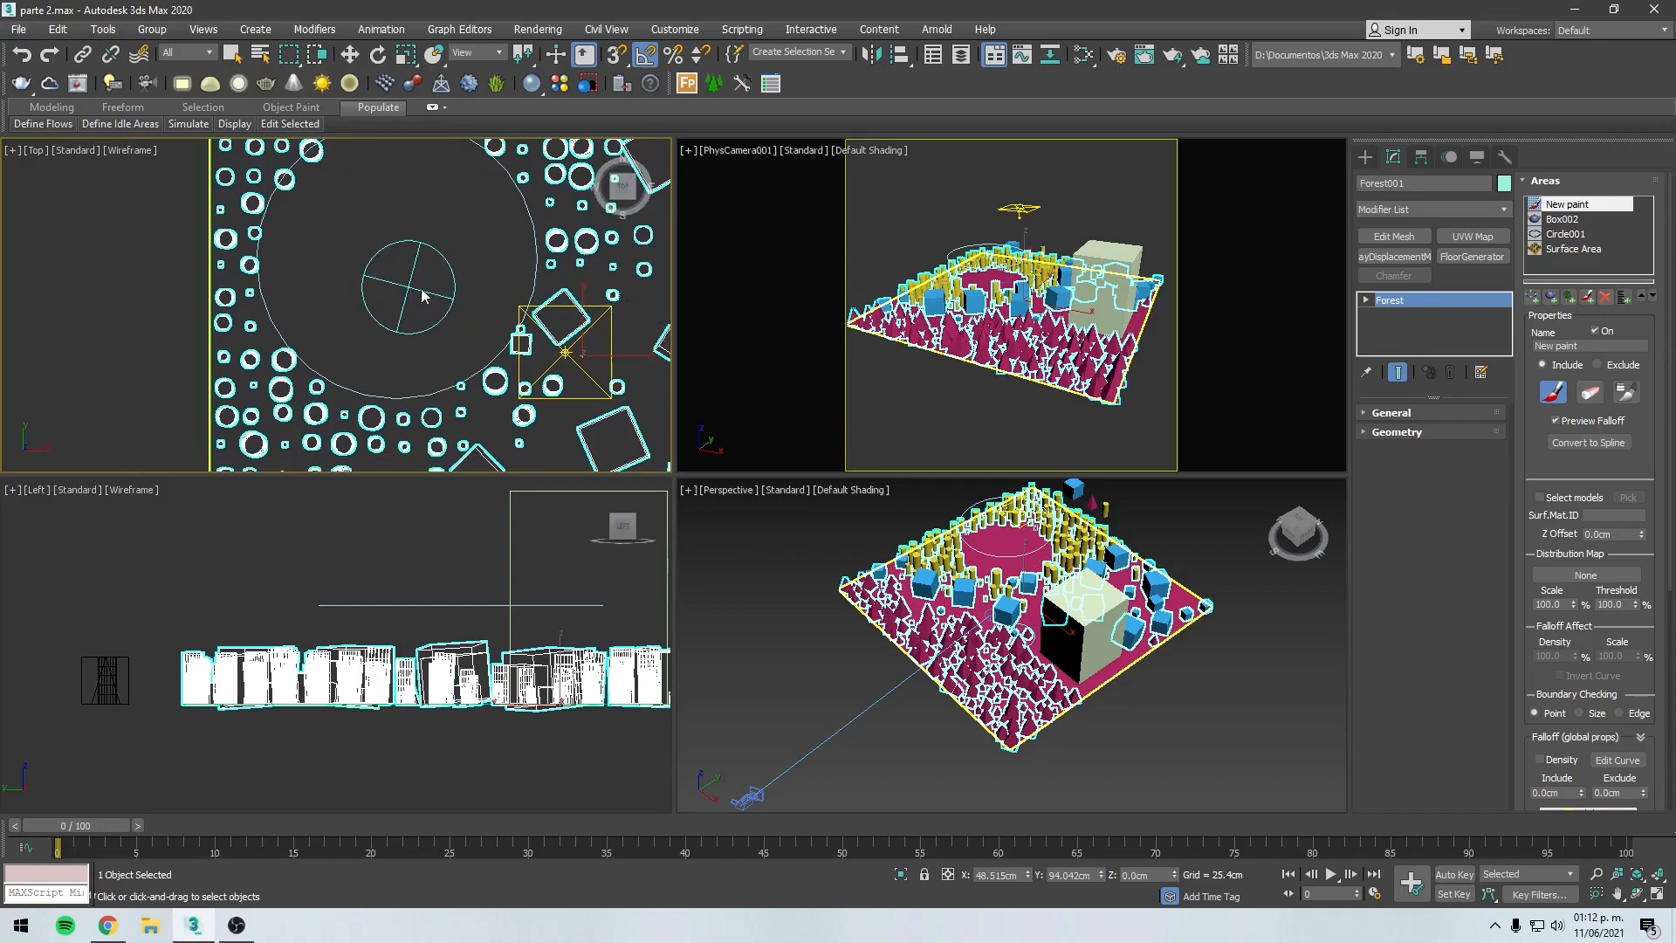
Step: Set the paint area to Exclude and paint over the scattered objects just below the circle in the Top view
left_click(1605, 372)
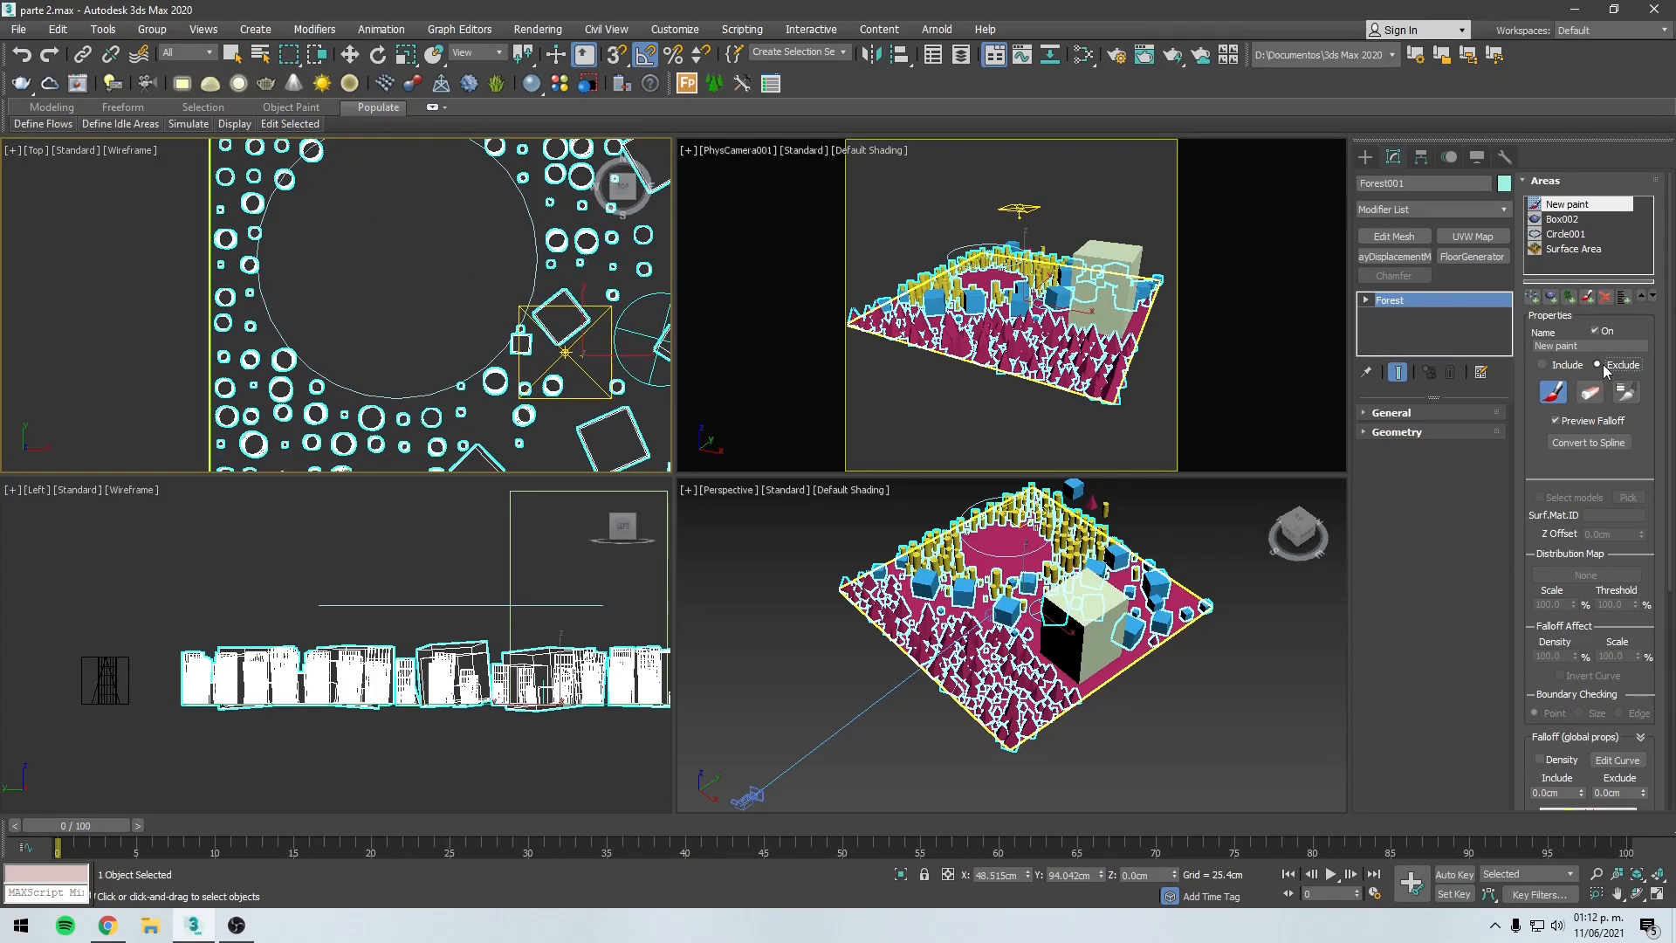
middle_click_drag(463, 334, 429, 224)
mouse_move(427, 225)
left_mouse_down()
mouse_move(479, 270)
mouse_move(393, 356)
mouse_move(499, 406)
left_mouse_up()
mouse_move(499, 406)
middle_mouse_down()
mouse_move(419, 225)
mouse_move(404, 282)
middle_mouse_up()
scroll(403, 282, "down", 2)
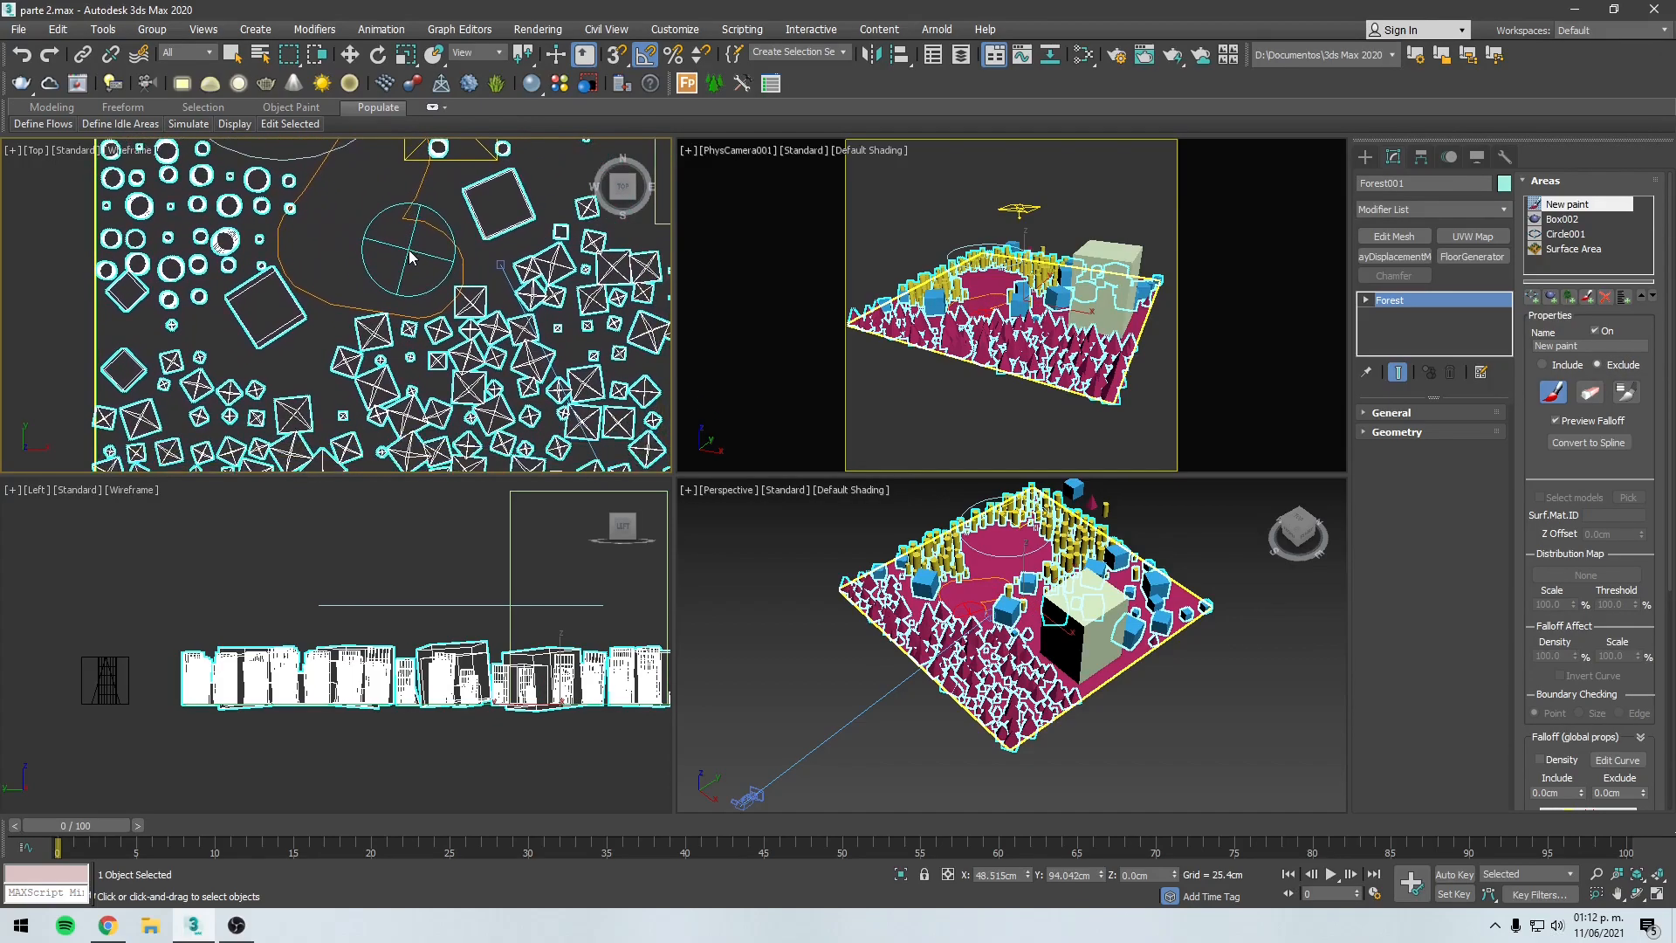
Step: Extend the excluded paint area diagonally past the plane's lower edge and across to the large box in the Top view, and finish painting
left_click_drag(412, 262, 599, 432)
middle_click_drag(418, 245, 417, 266)
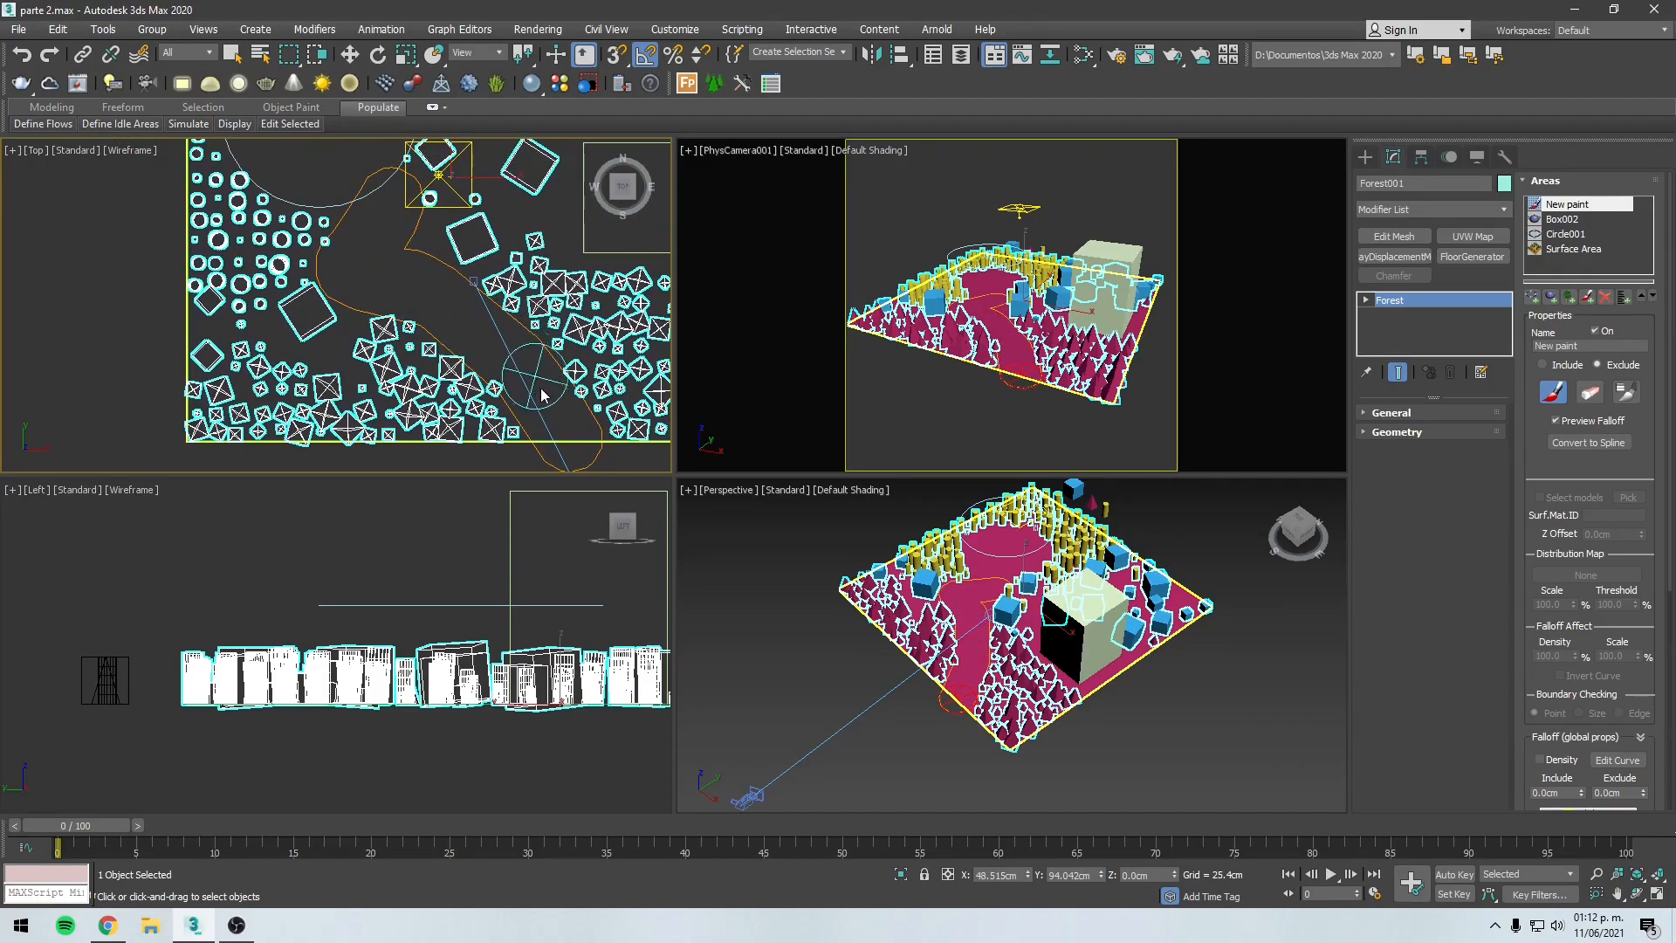
scroll(425, 258, "down", 2)
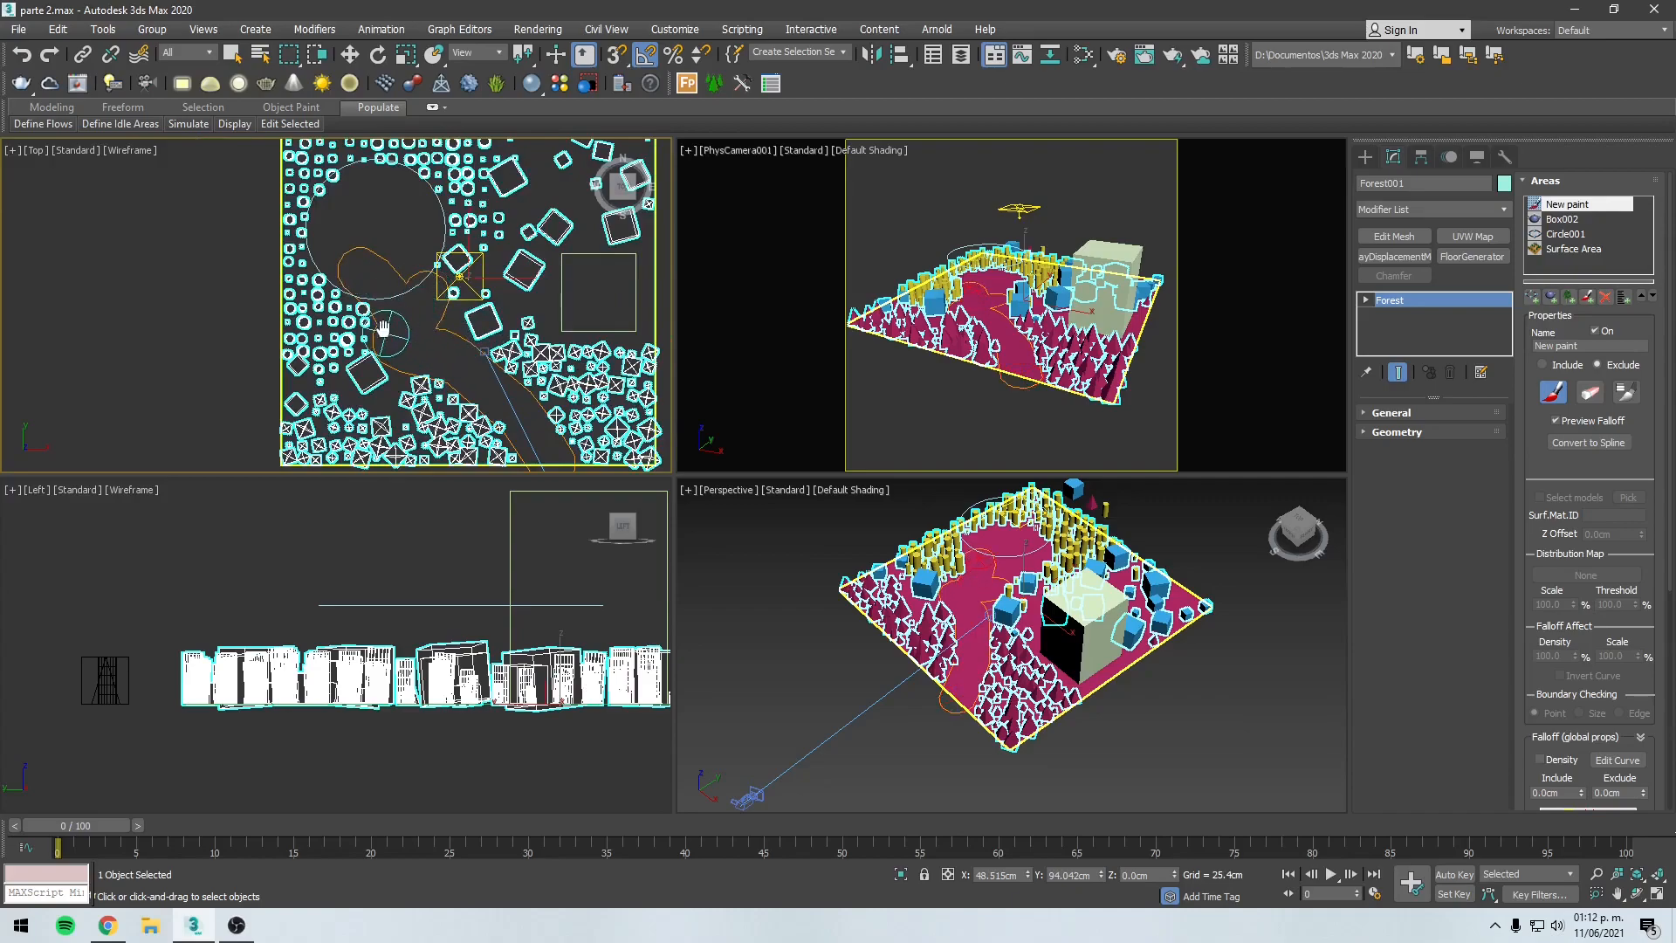
middle_click_drag(447, 349, 434, 299)
mouse_move(469, 230)
left_mouse_down()
mouse_move(445, 288)
mouse_move(533, 210)
mouse_move(585, 231)
mouse_move(443, 253)
left_mouse_up()
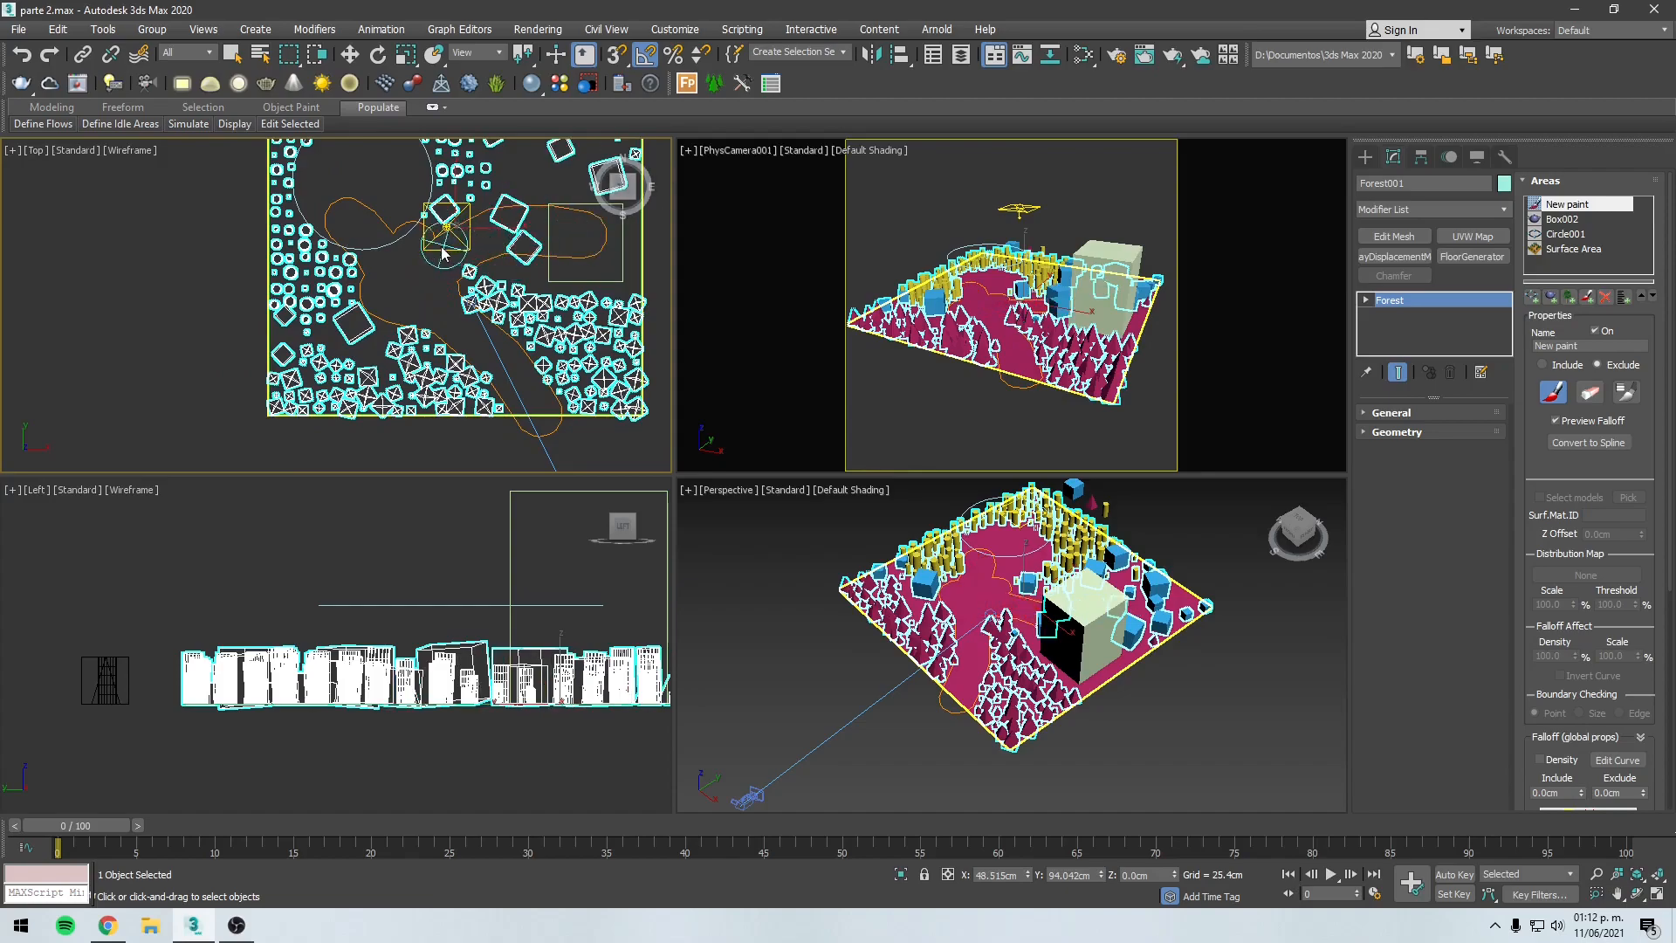
left_click(1543, 365)
left_click(1587, 297)
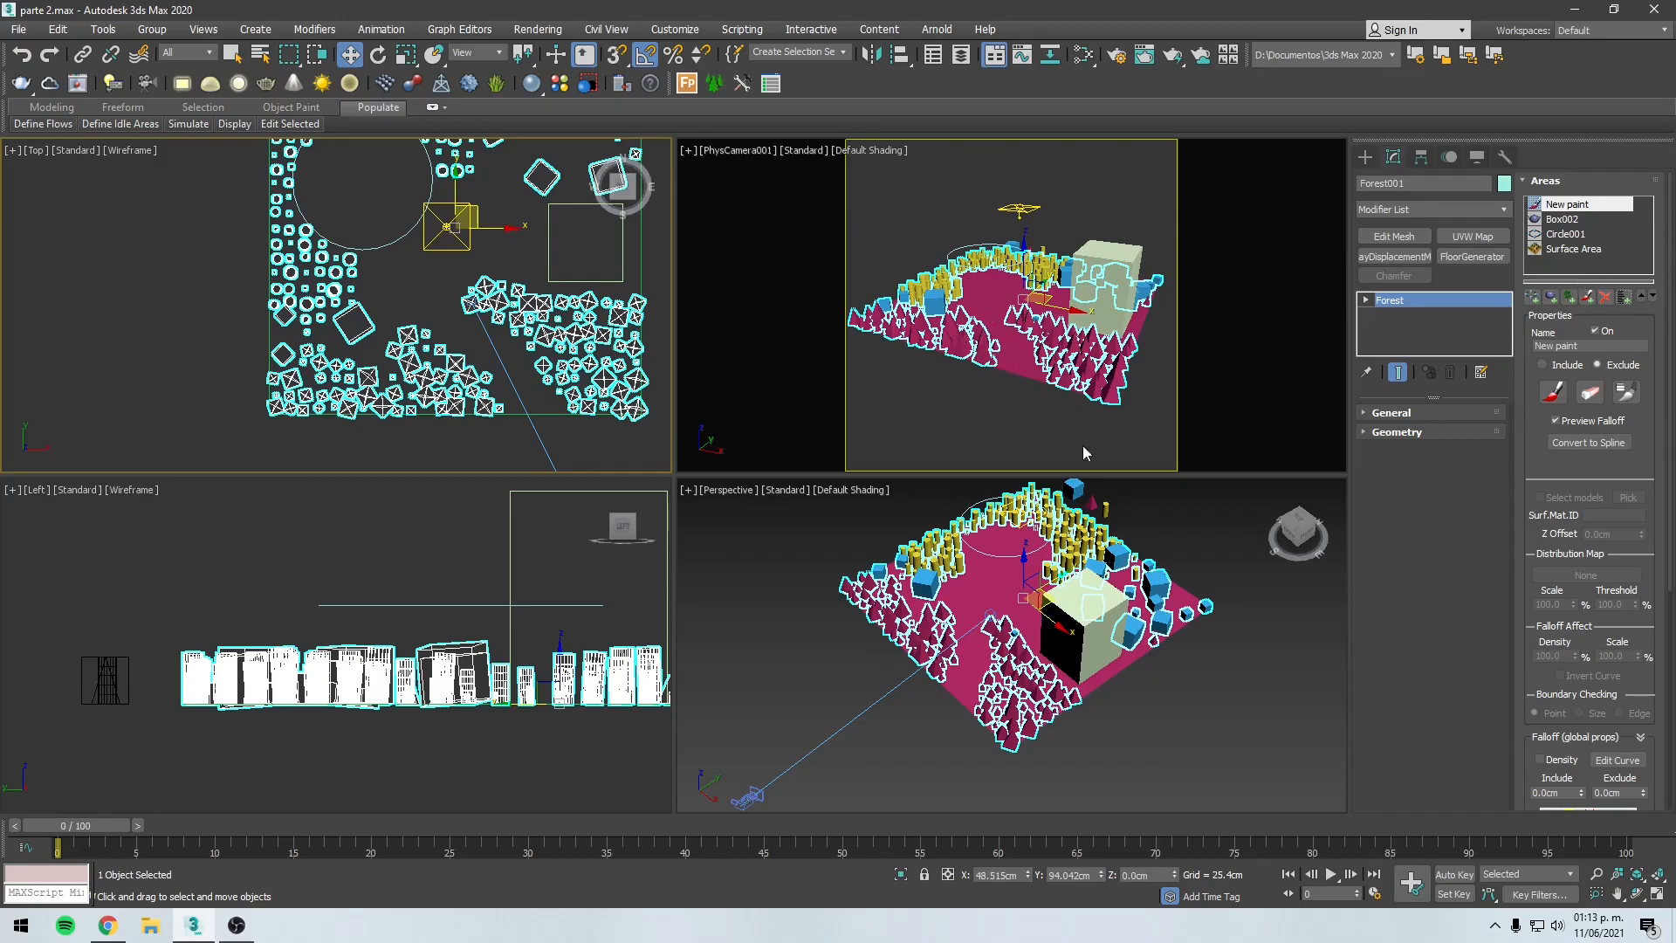
Step: Examine the painted clearing among the scattered objects in the Perspective view and the area's falloff settings
scroll(1106, 632, "up", 10)
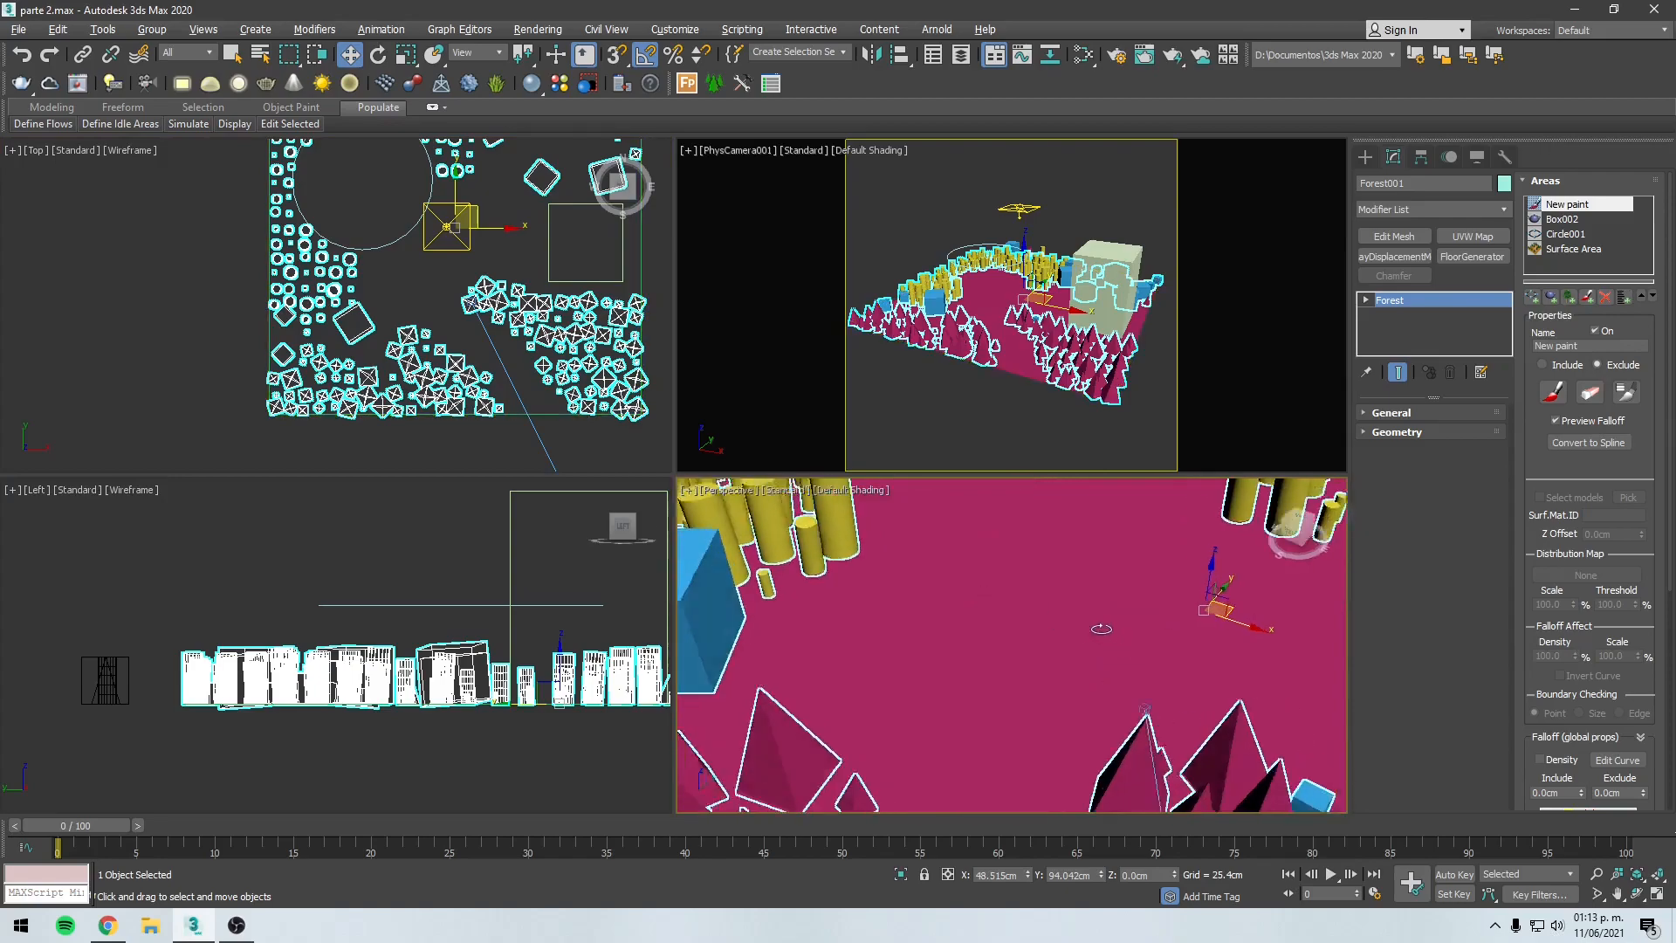
scroll(1106, 631, "down", 10)
scroll(1525, 556, "down", 5)
scroll(1525, 556, "down", 3)
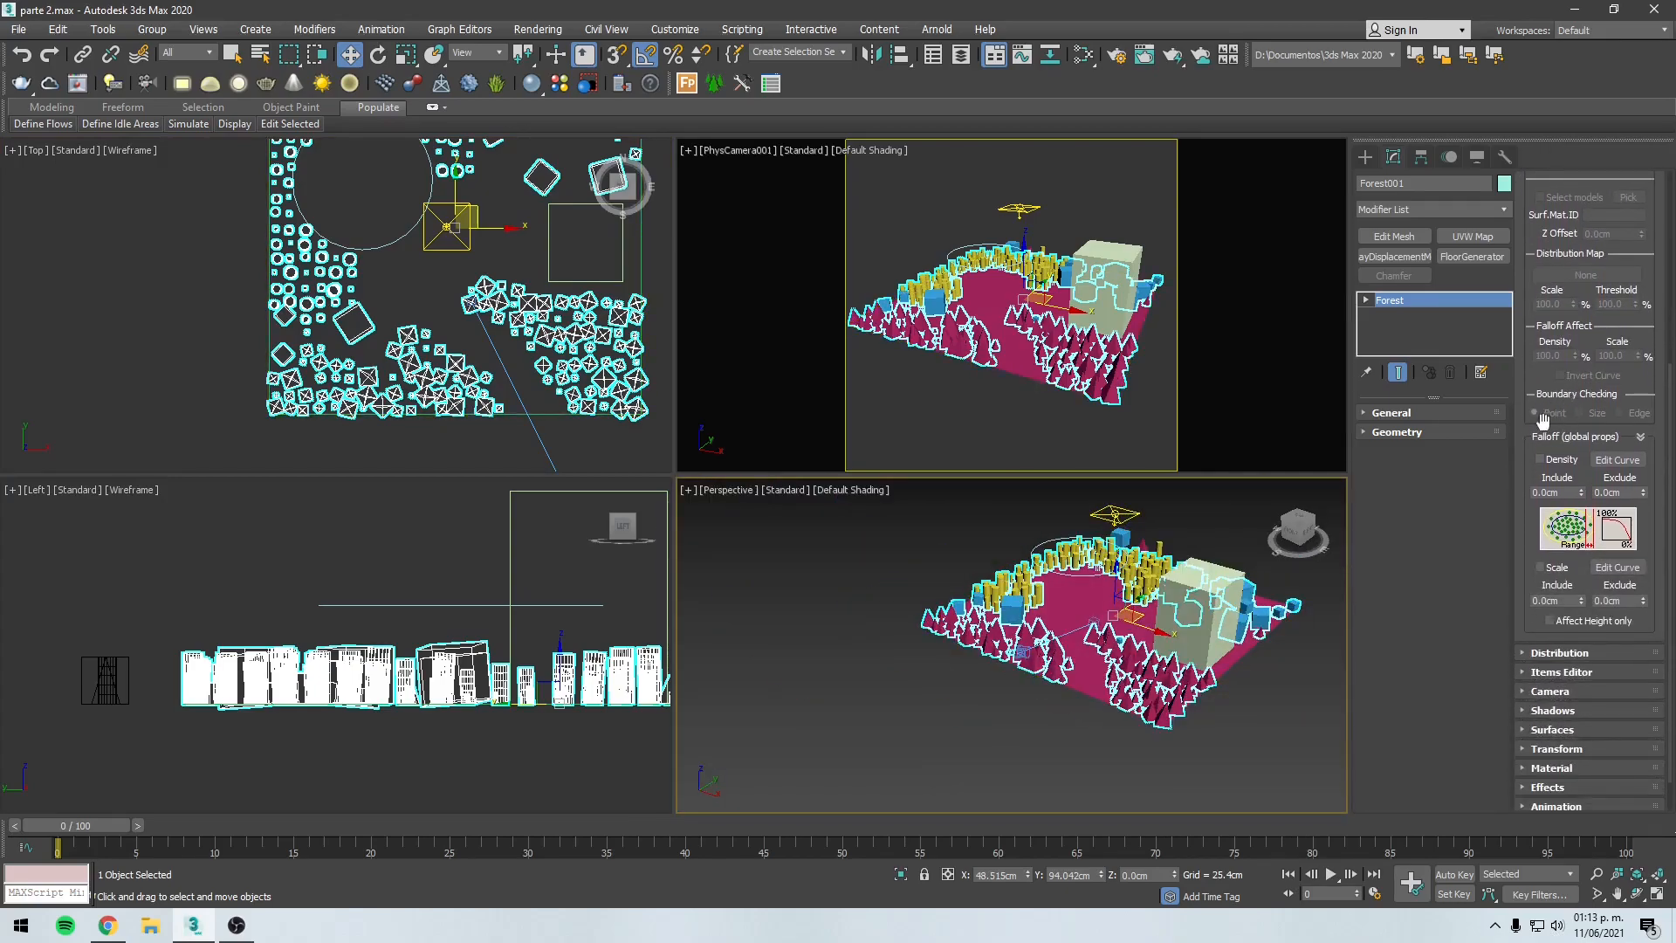
scroll(1575, 441, "up", 1)
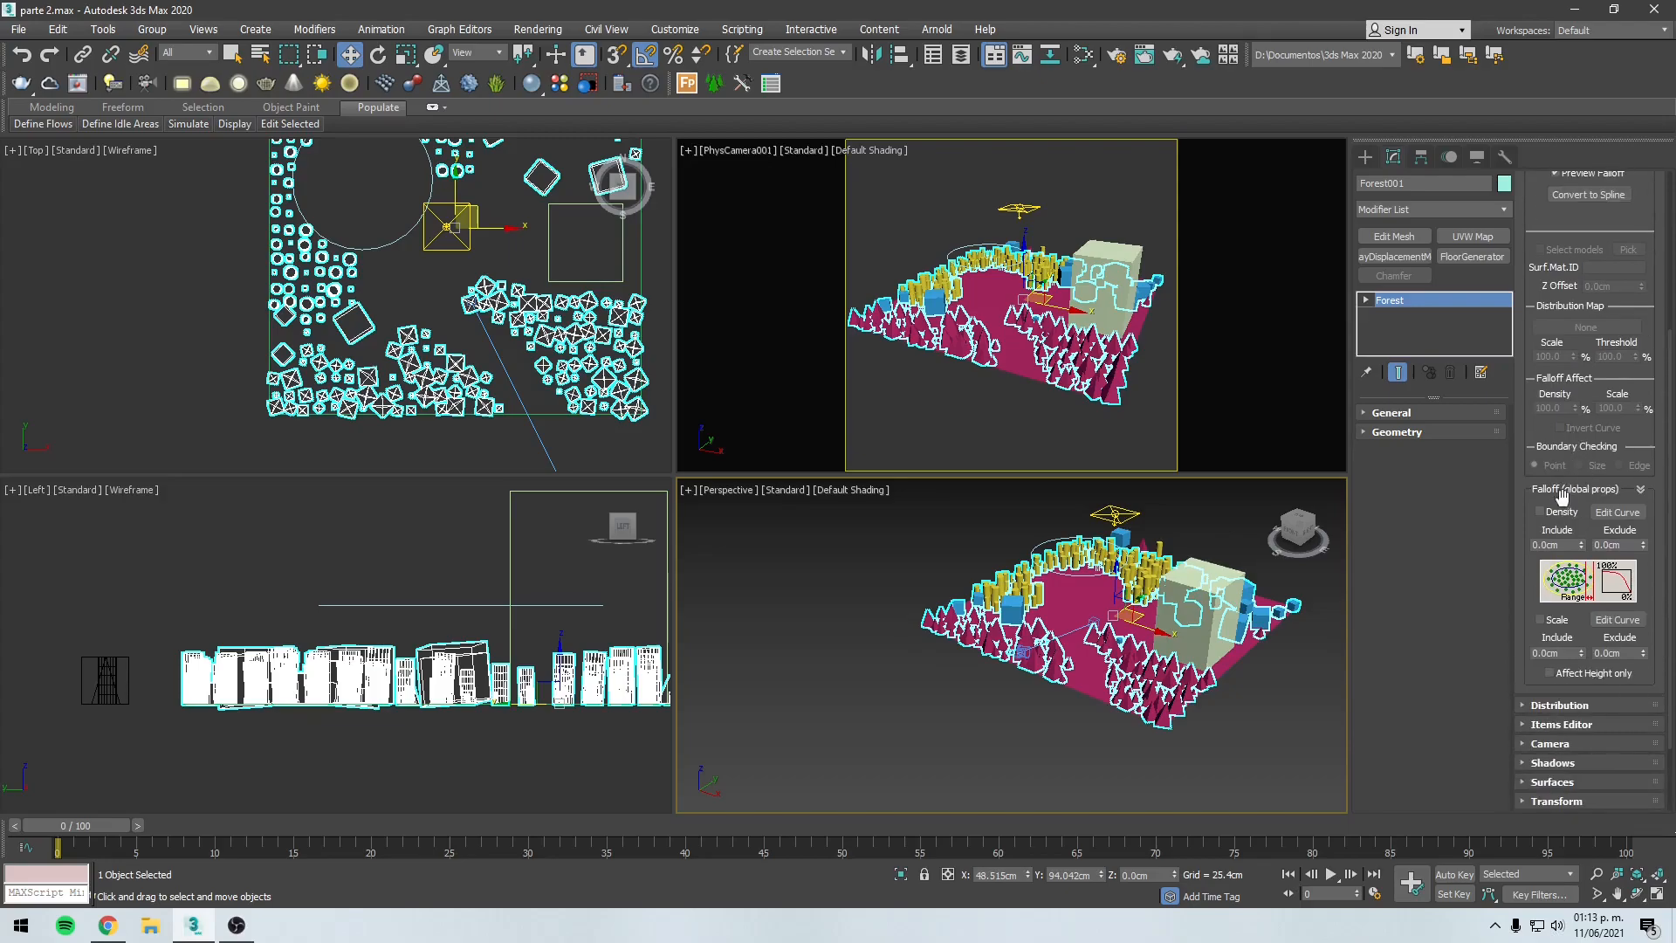
scroll(1158, 645, "up", 6)
middle_click_drag(1159, 645, 1007, 629)
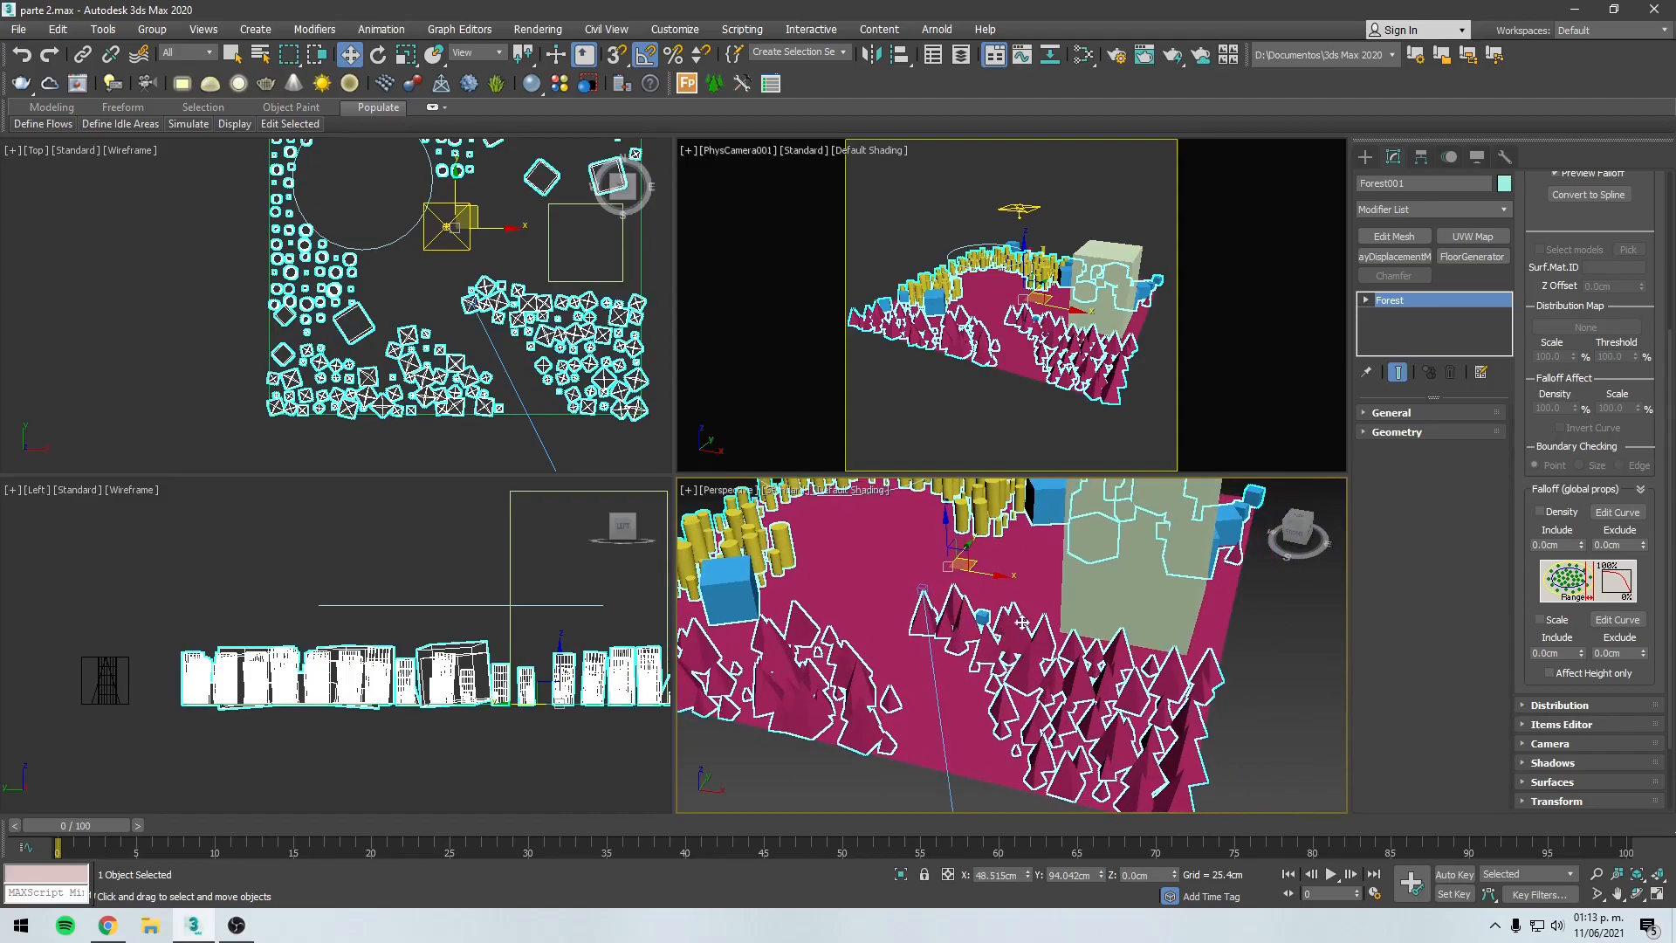
middle_click_drag(1031, 558, 1063, 556, "alt")
Step: Enable density falloff for the areas, set its Include distance to 100 cm, and inspect the thinned edges
left_click(1540, 513)
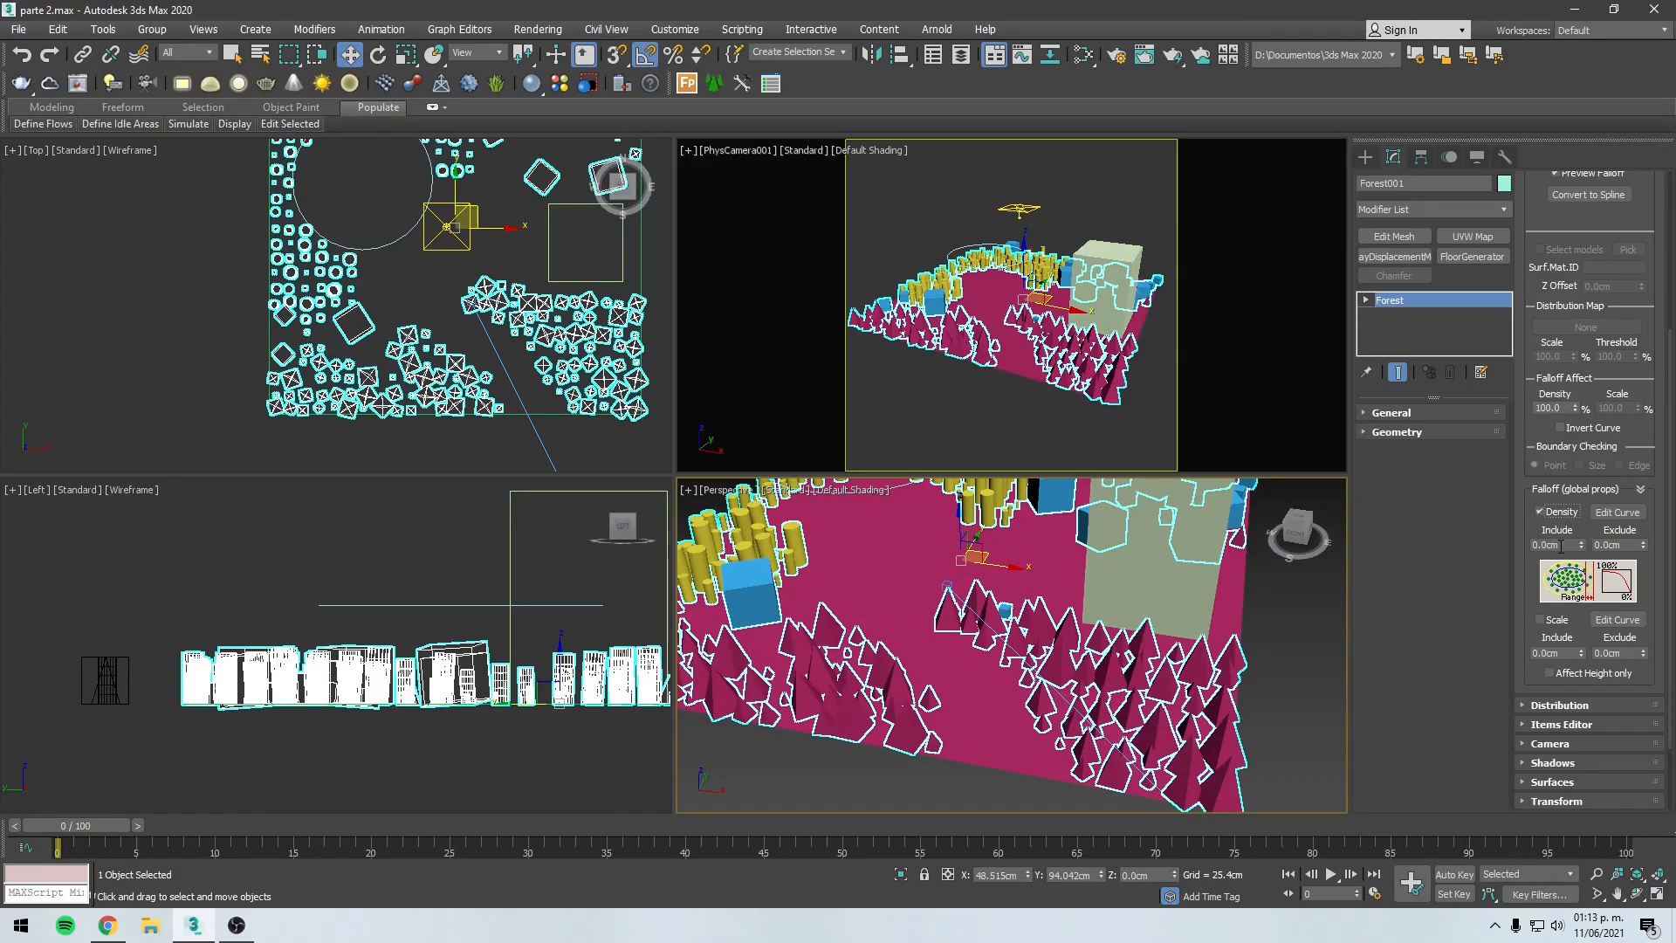
middle_click_drag(896, 566, 924, 580)
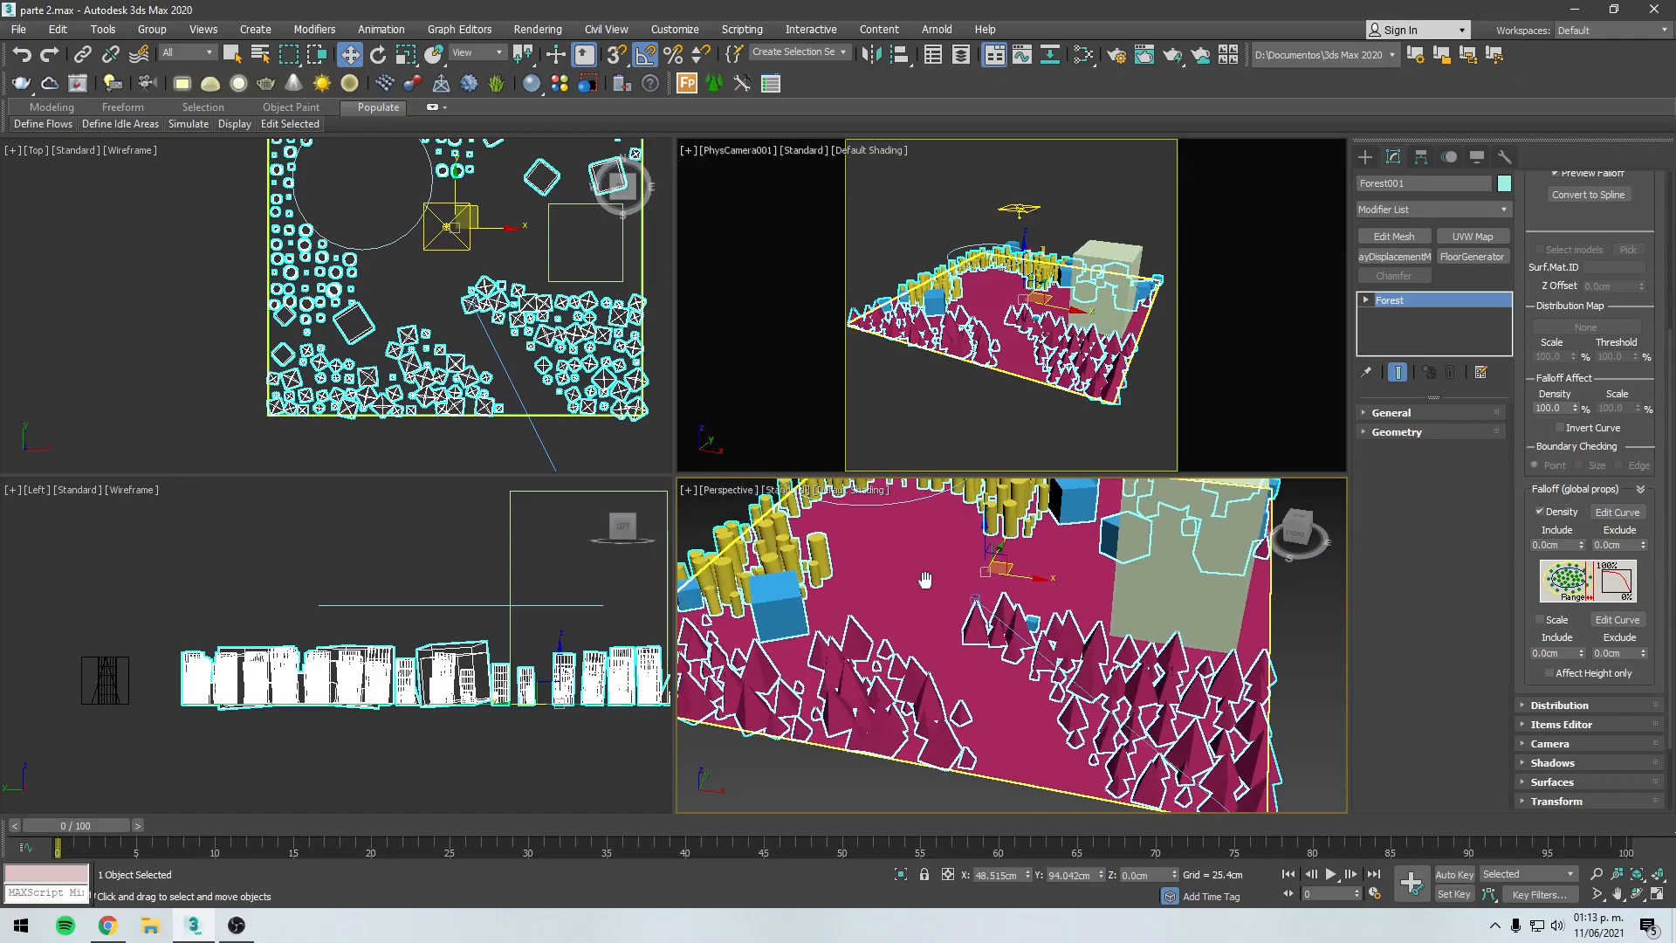
scroll(926, 581, "down", 3)
left_click(1561, 542)
type("100")
key("Return")
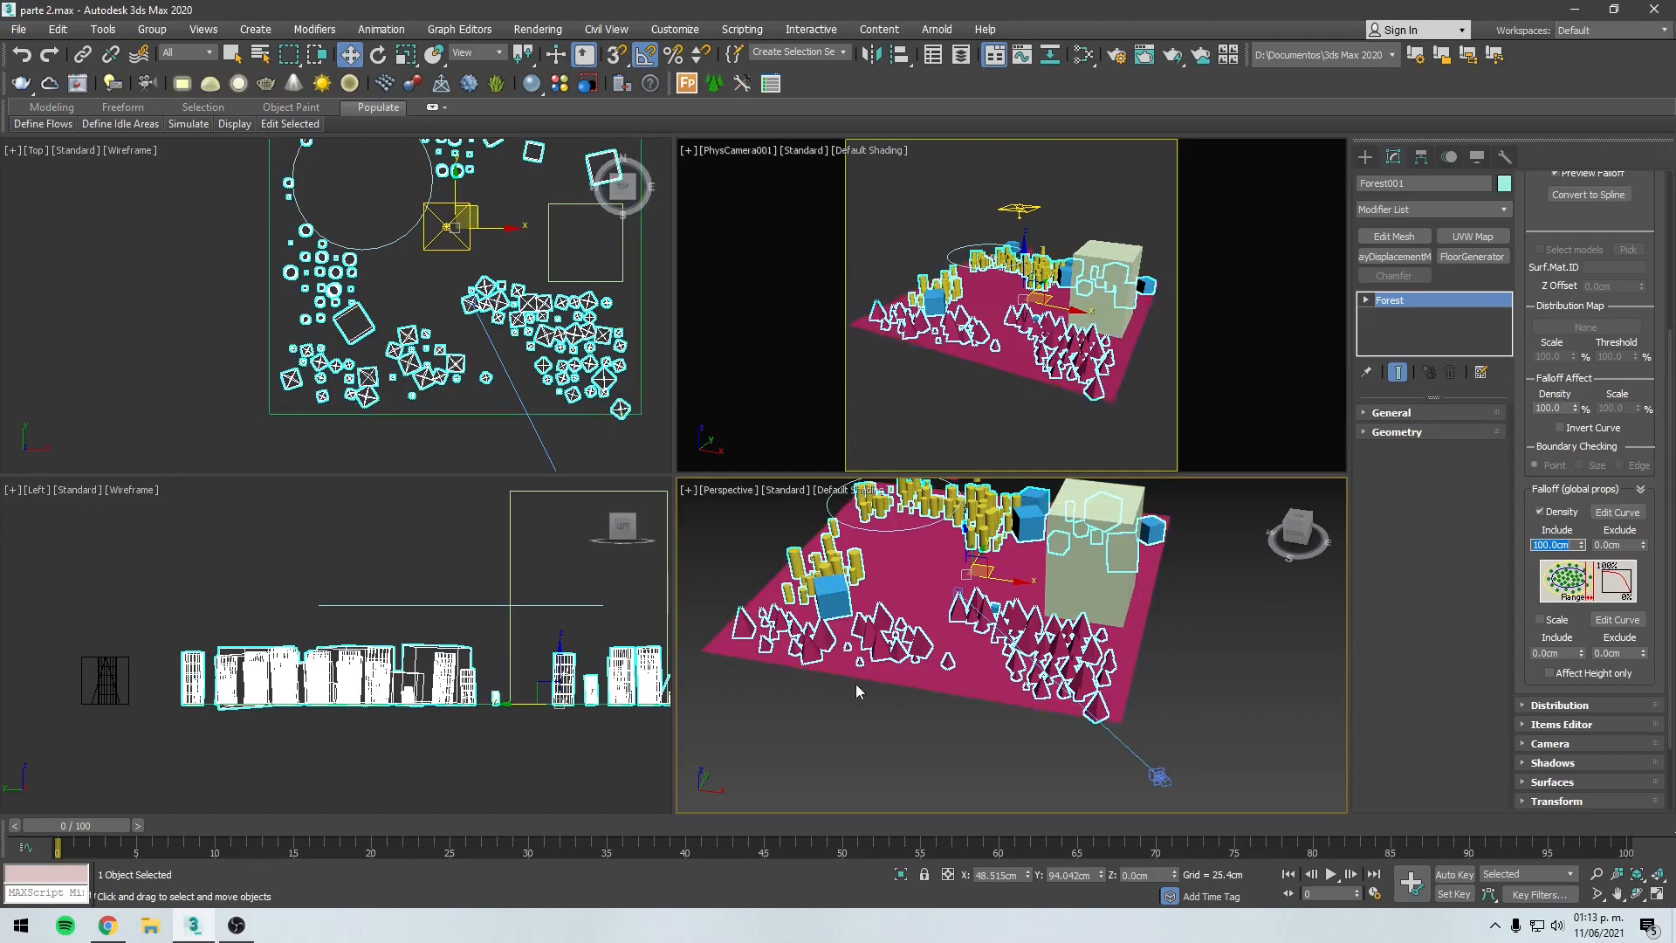
scroll(837, 695, "up", 3)
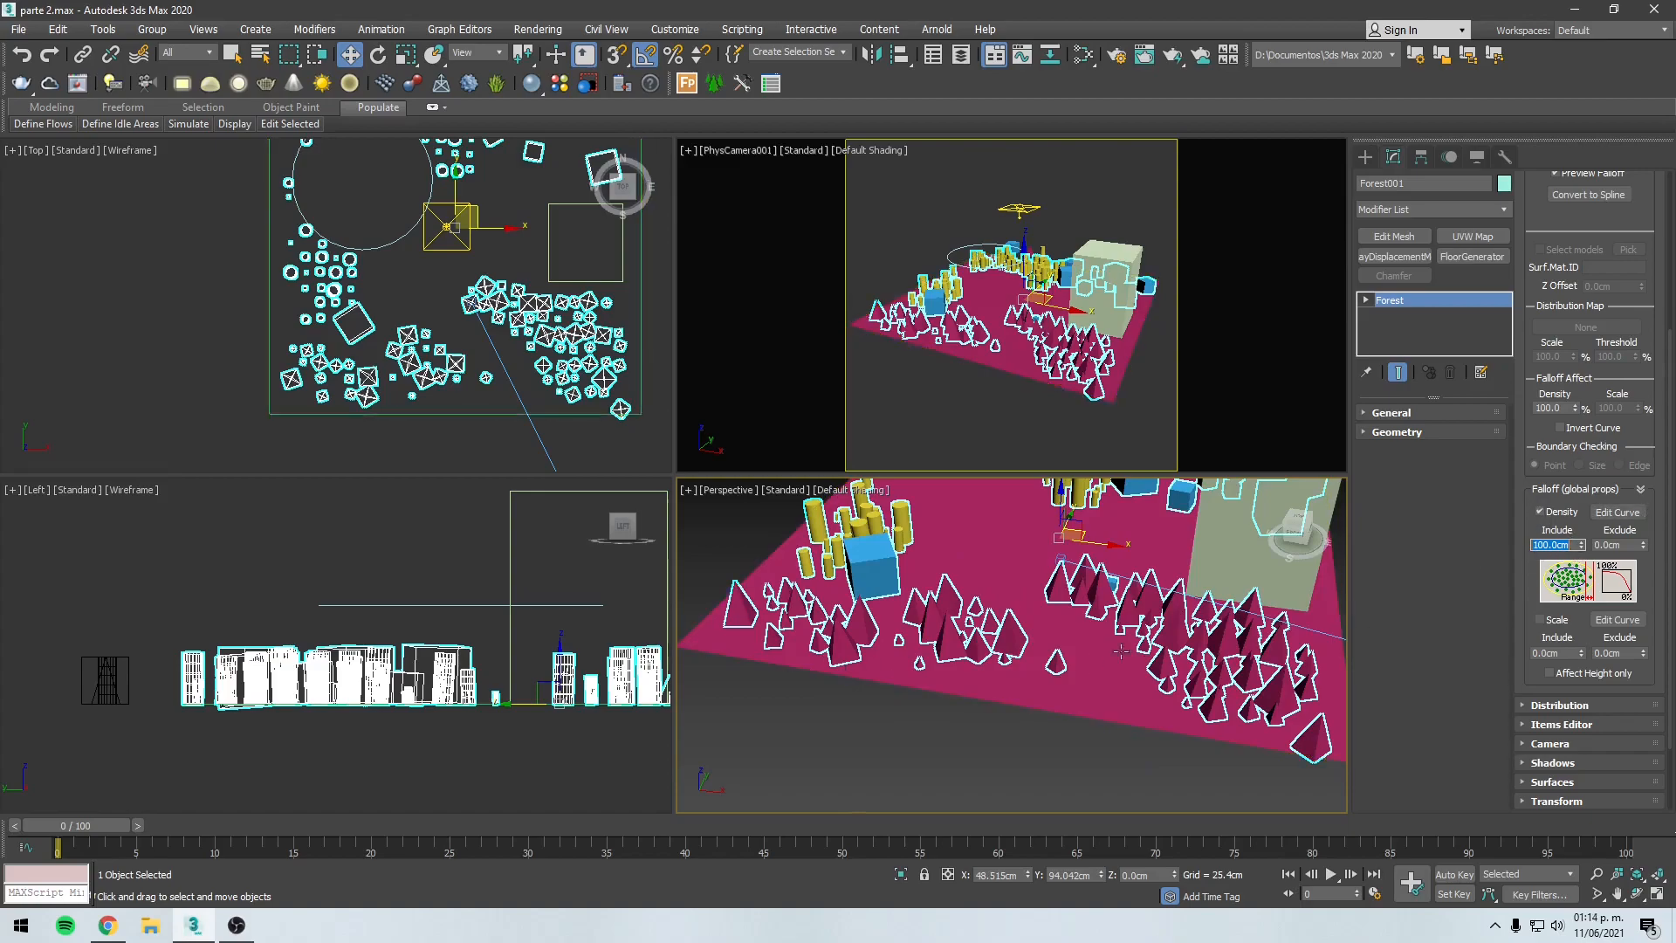
Step: Reset the density falloff's Include distance to 0 cm for comparison, and set it to 50 cm
type("0")
key("Return")
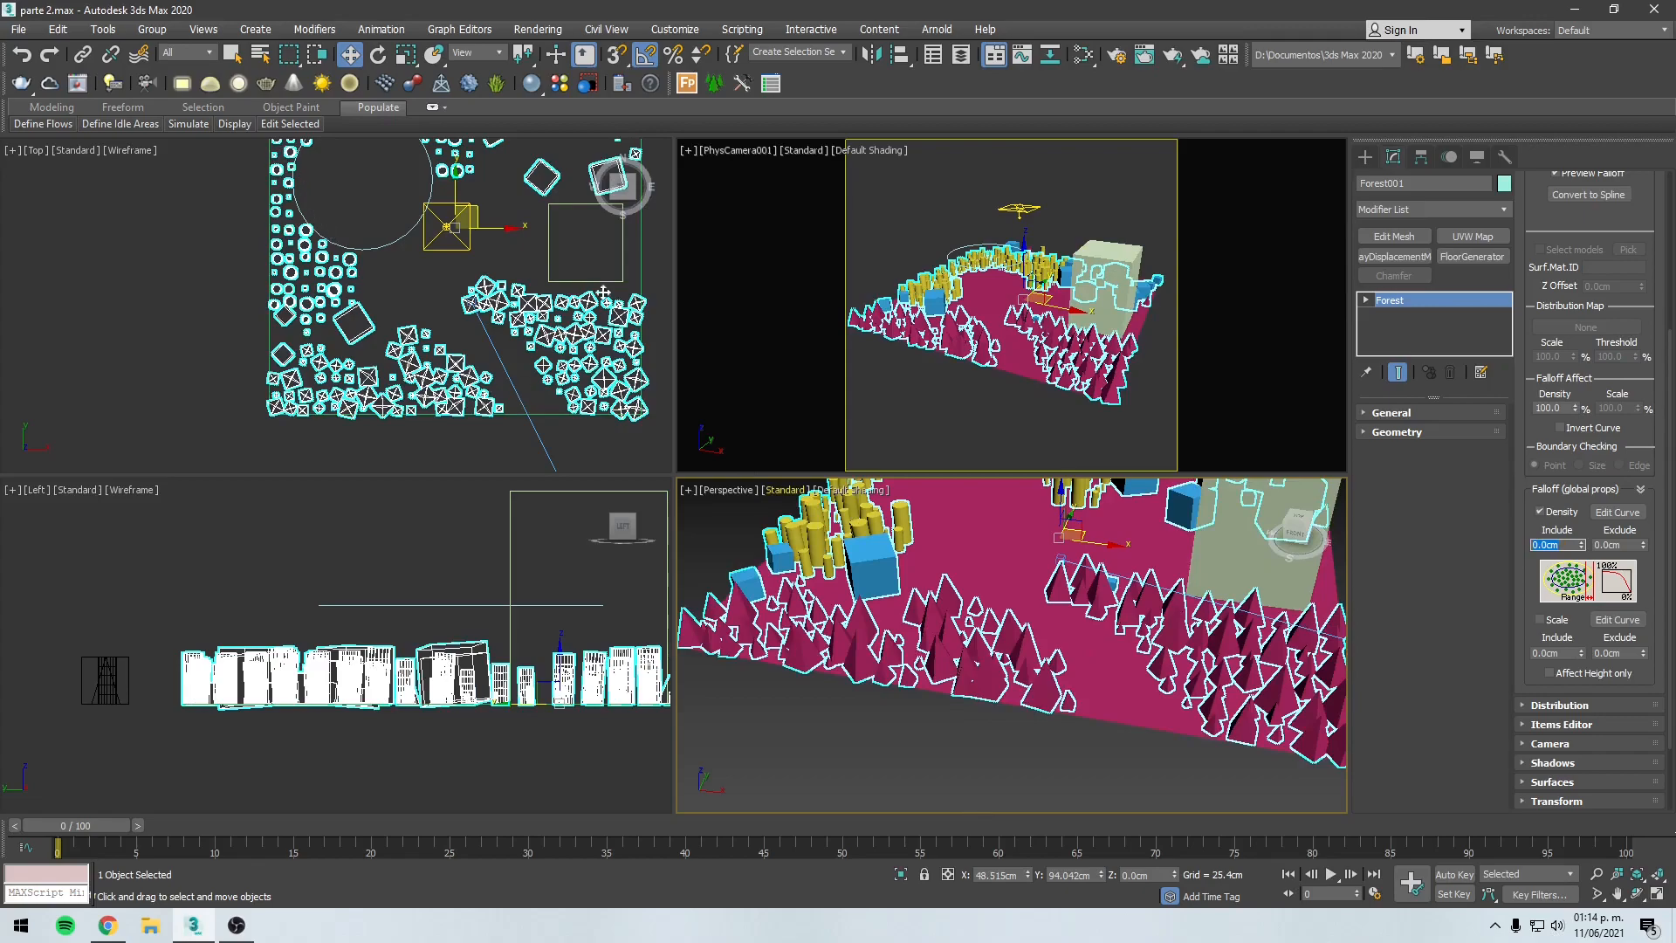
type("50")
key("Return")
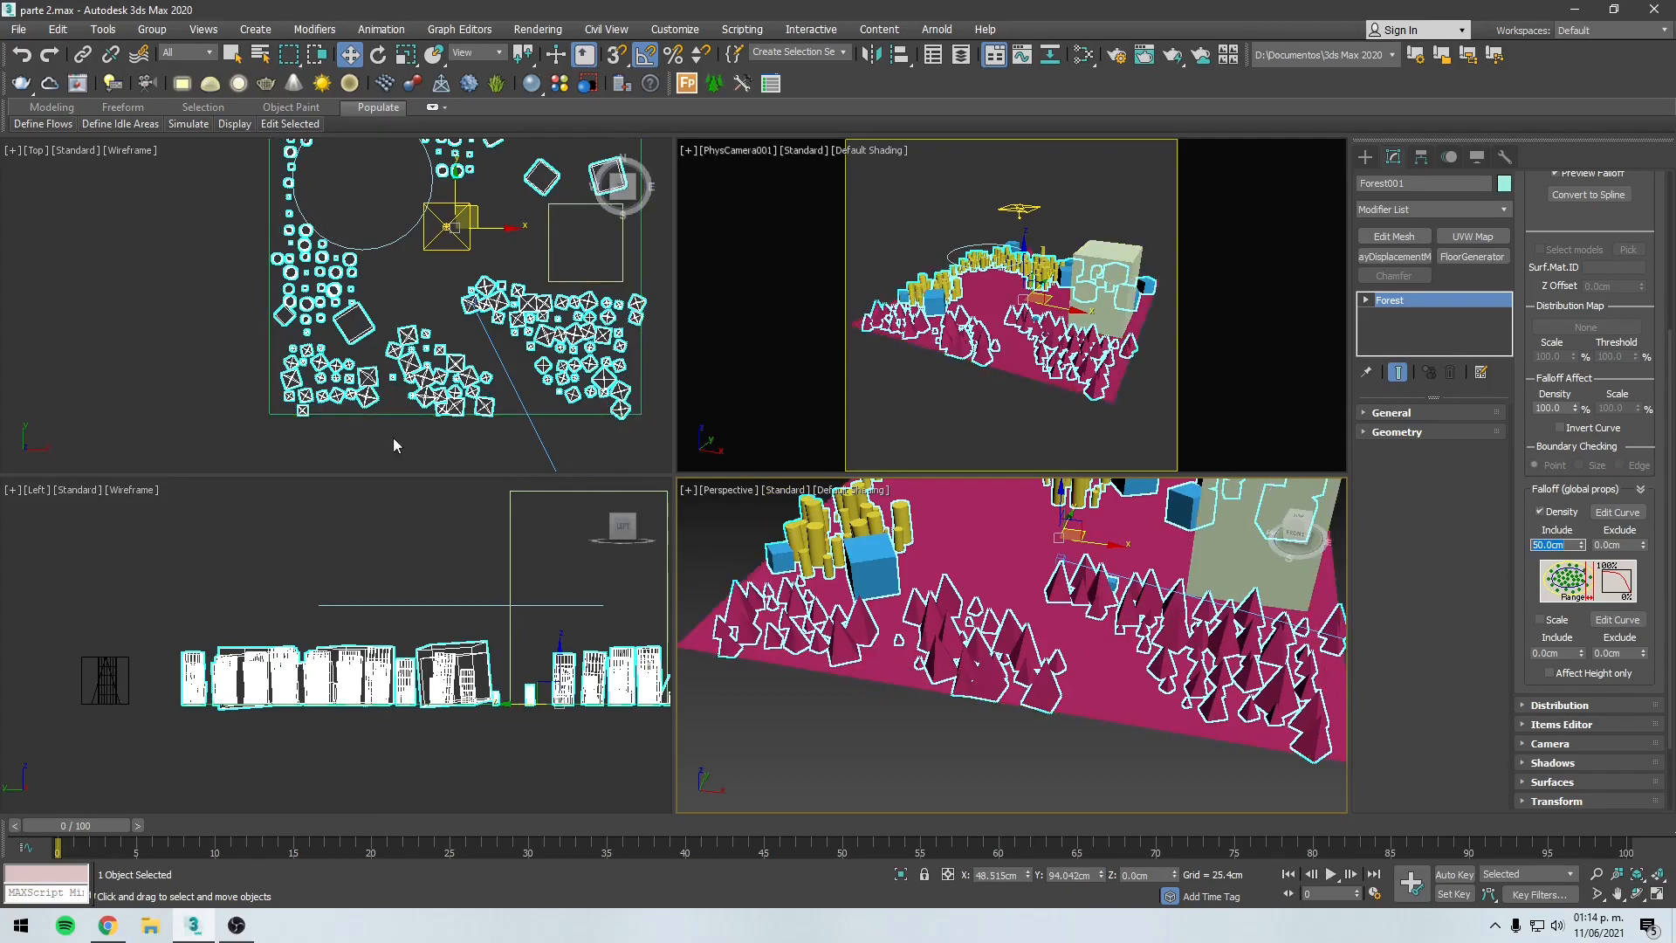
scroll(349, 430, "up", 2)
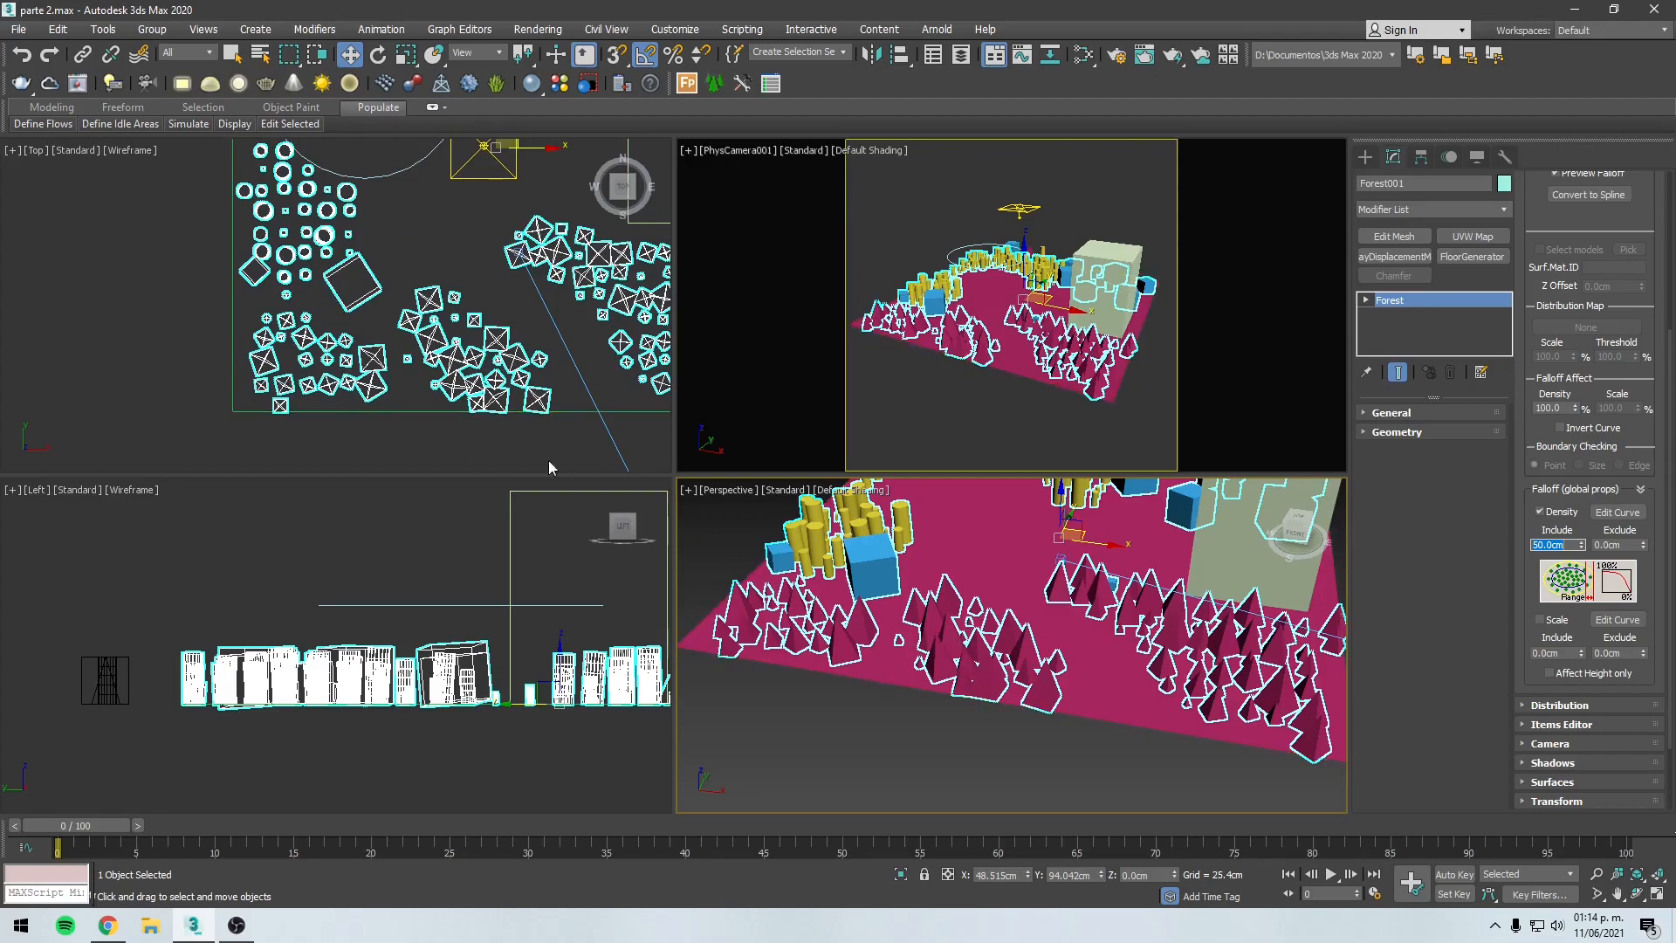
middle_click_drag(465, 218, 442, 267)
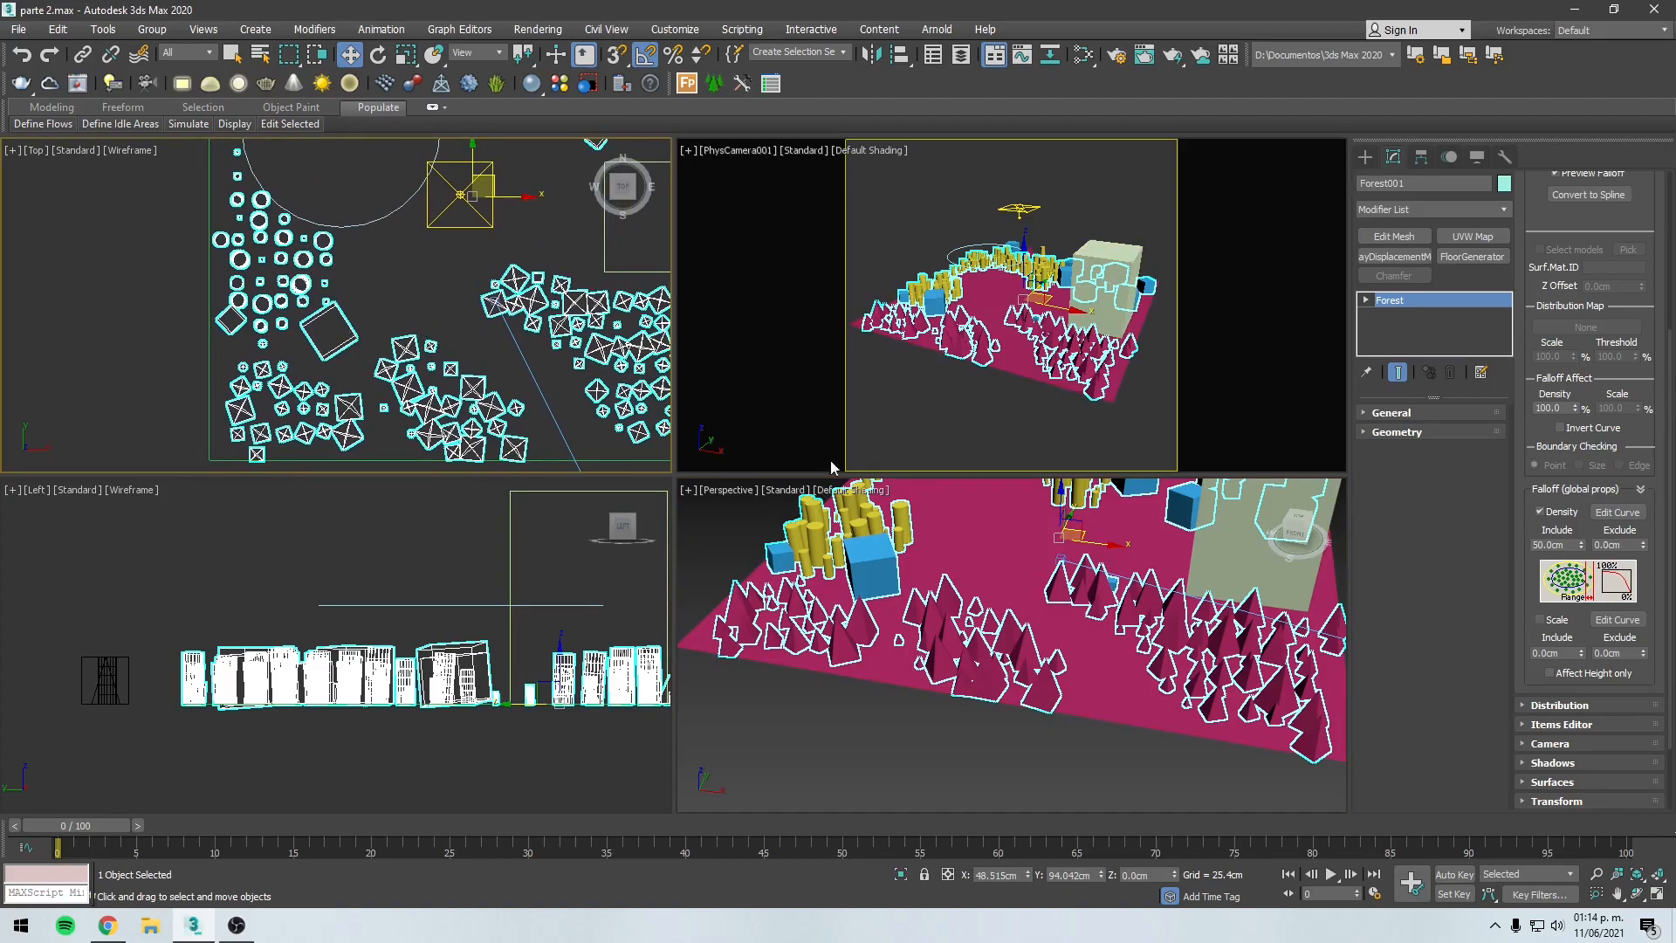
Step: Try a density falloff Exclude distance of 20 cm, and raise it to 50 cm
double_click(1629, 545)
type("20")
key("Return")
type("50")
key("Return")
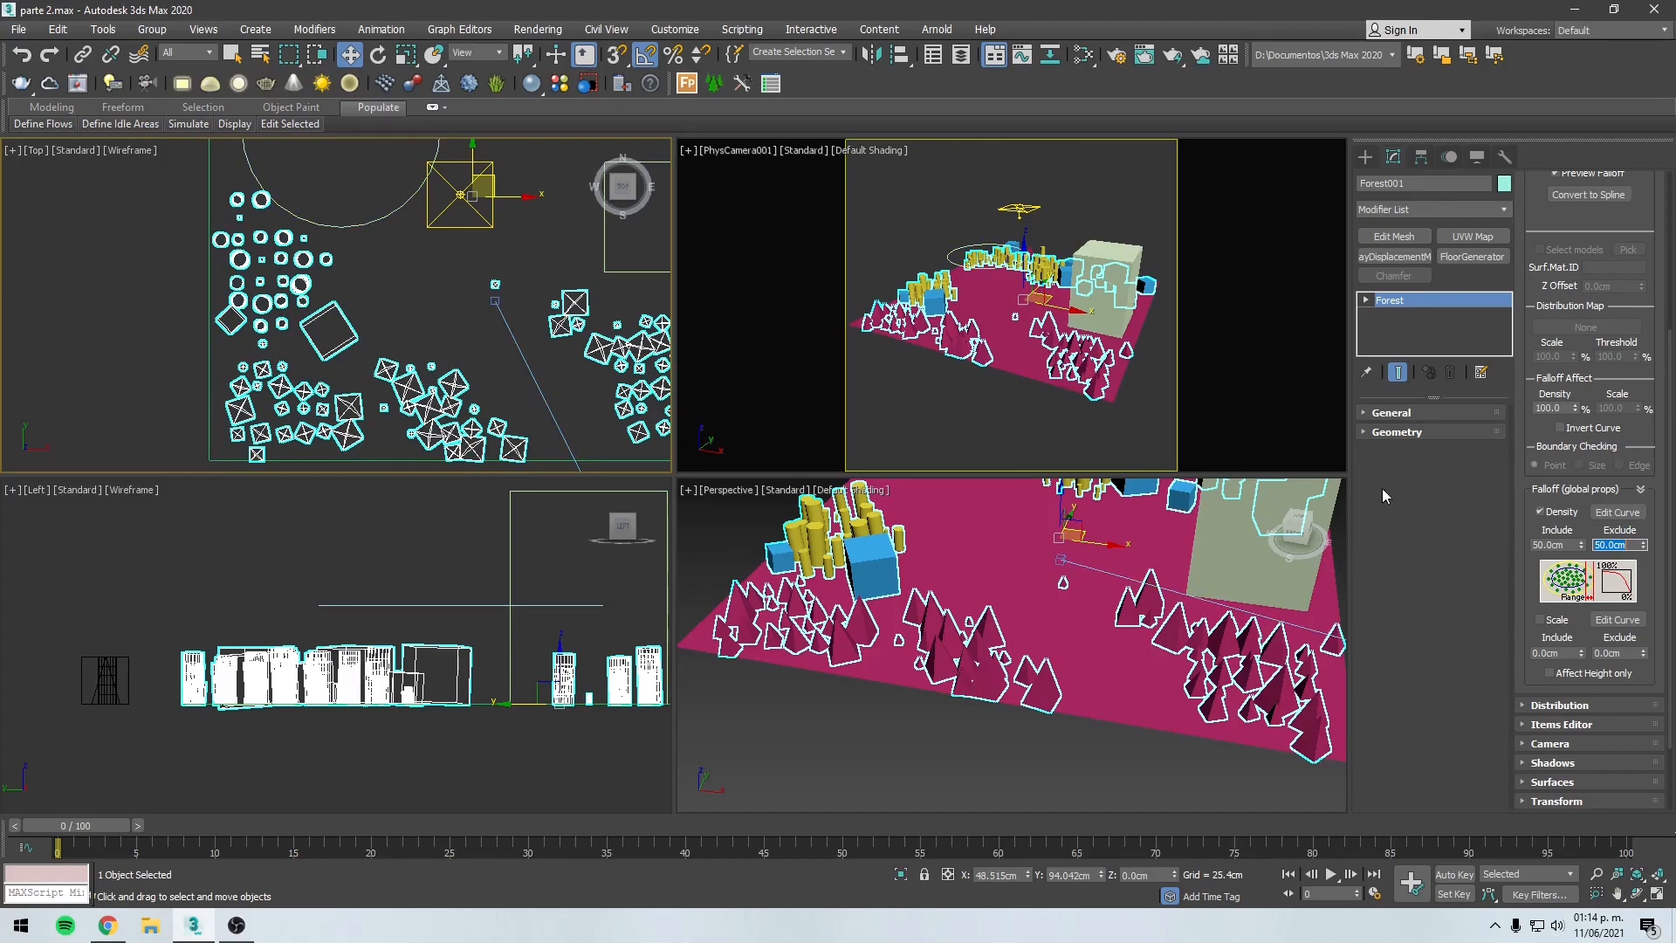
Step: Disable density falloff, enable scale falloff instead, and set its Include distance to 50 cm
left_click(1550, 515)
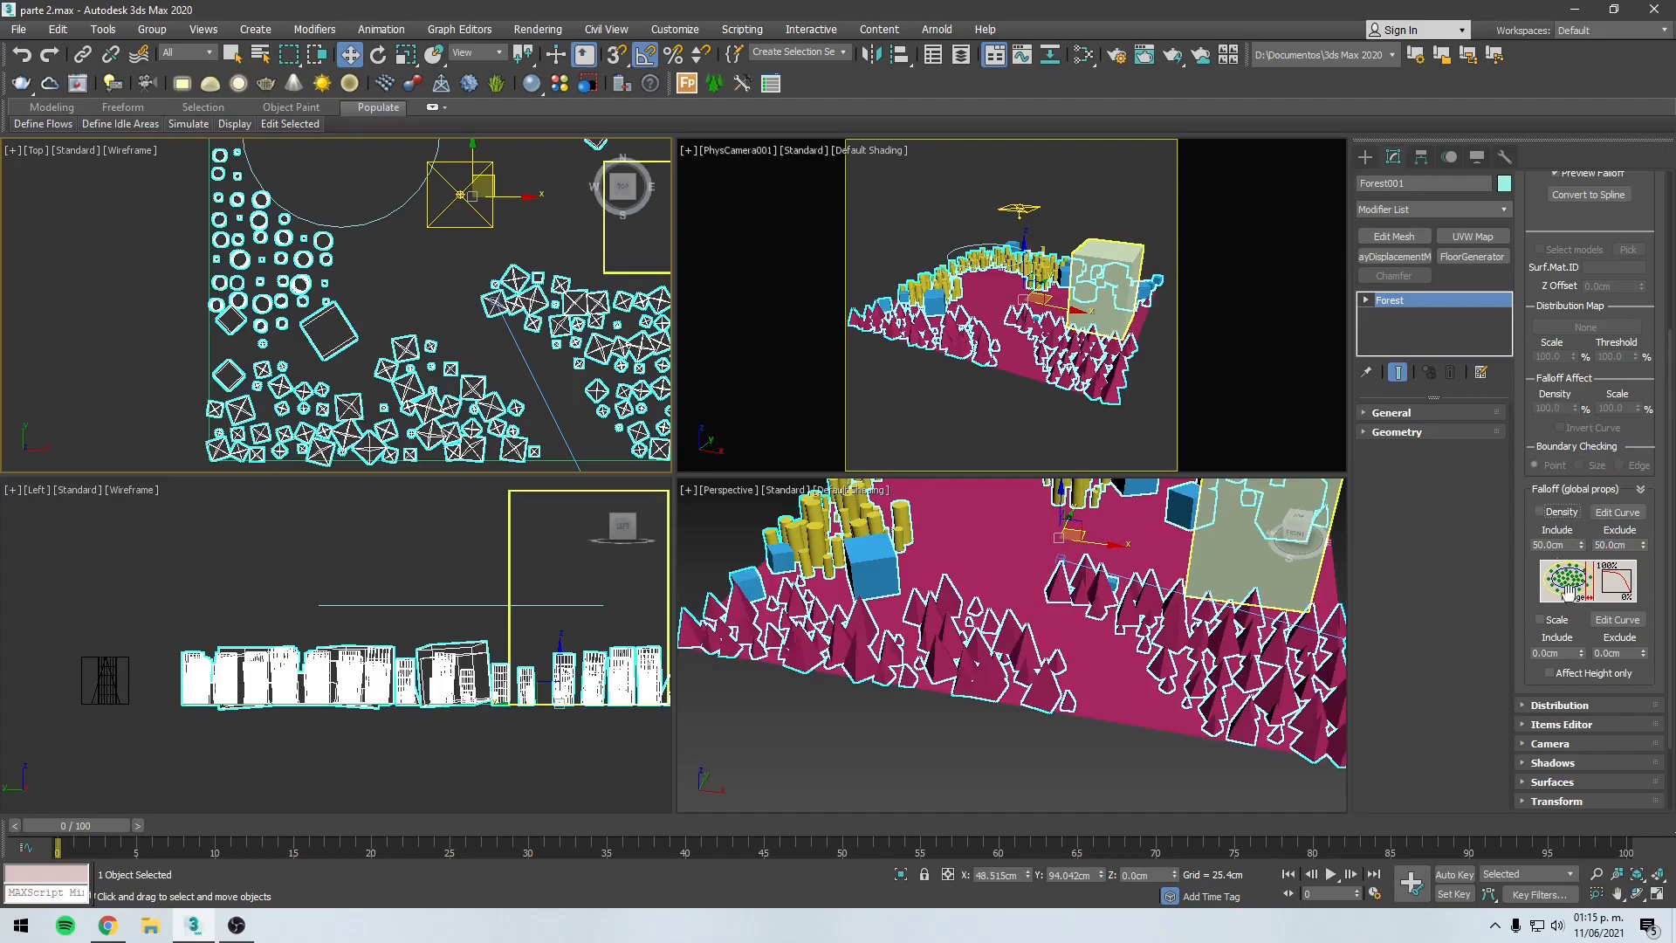
left_click(1539, 621)
left_click(1563, 654)
scroll(252, 319, "down", 4)
middle_click_drag(250, 332, 244, 393)
left_click(1564, 653)
type("50")
key("Return")
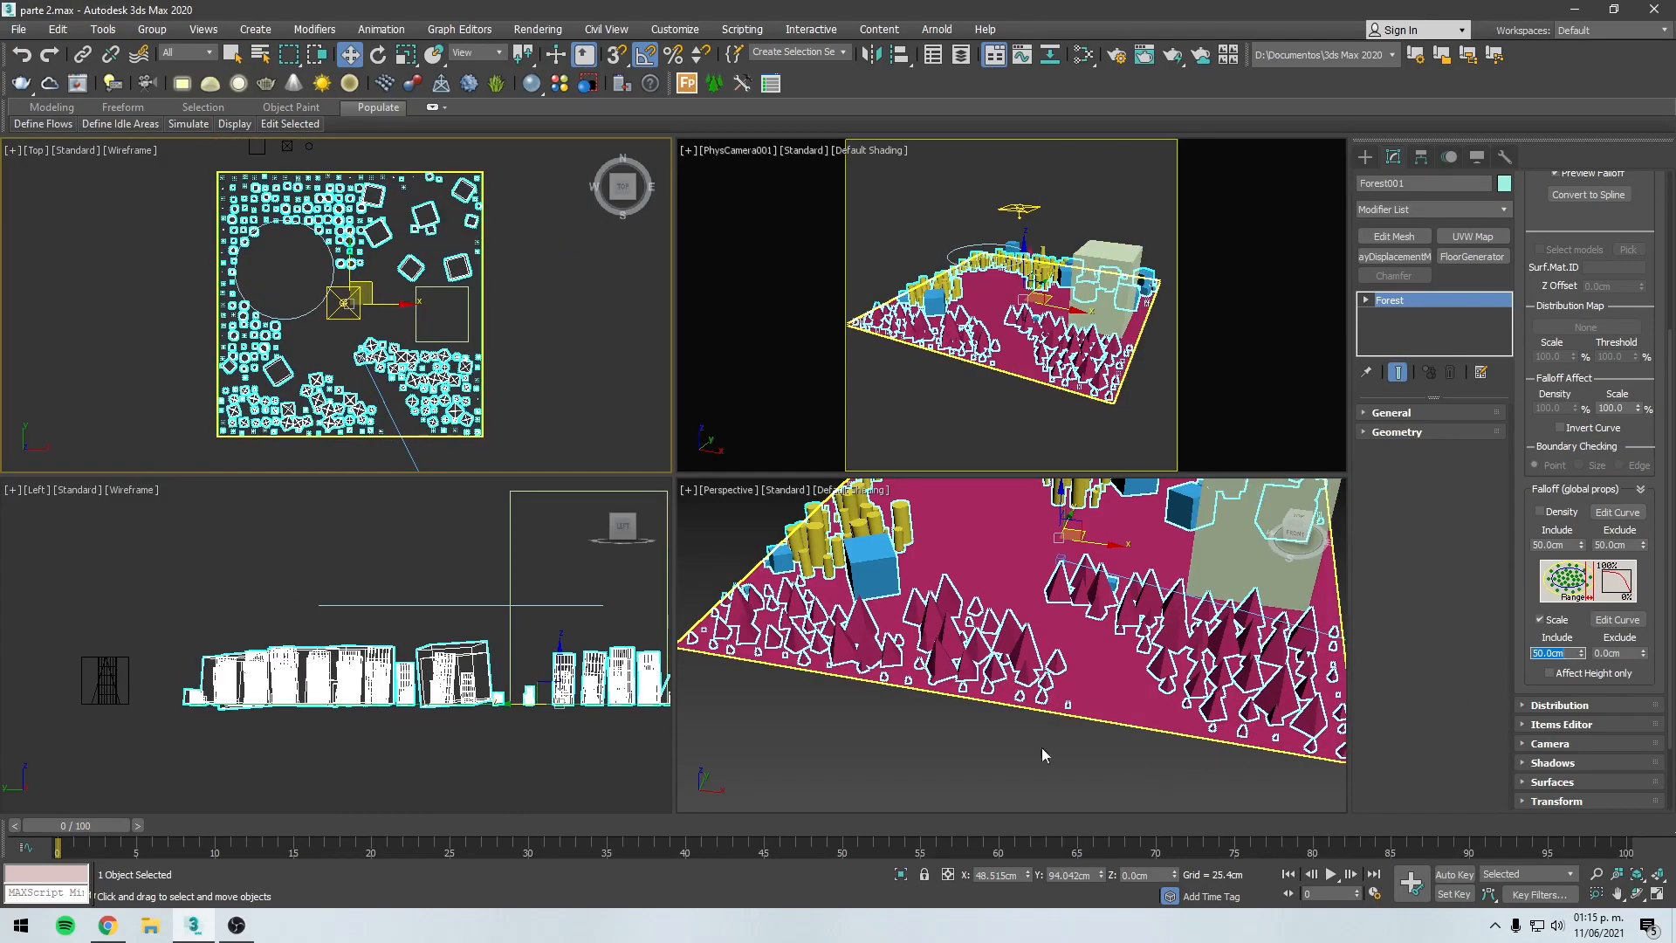
Step: Inspect the smaller objects along the plane's edges, and set the scale falloff's Exclude distance to 50 cm
scroll(1076, 762, "up", 6)
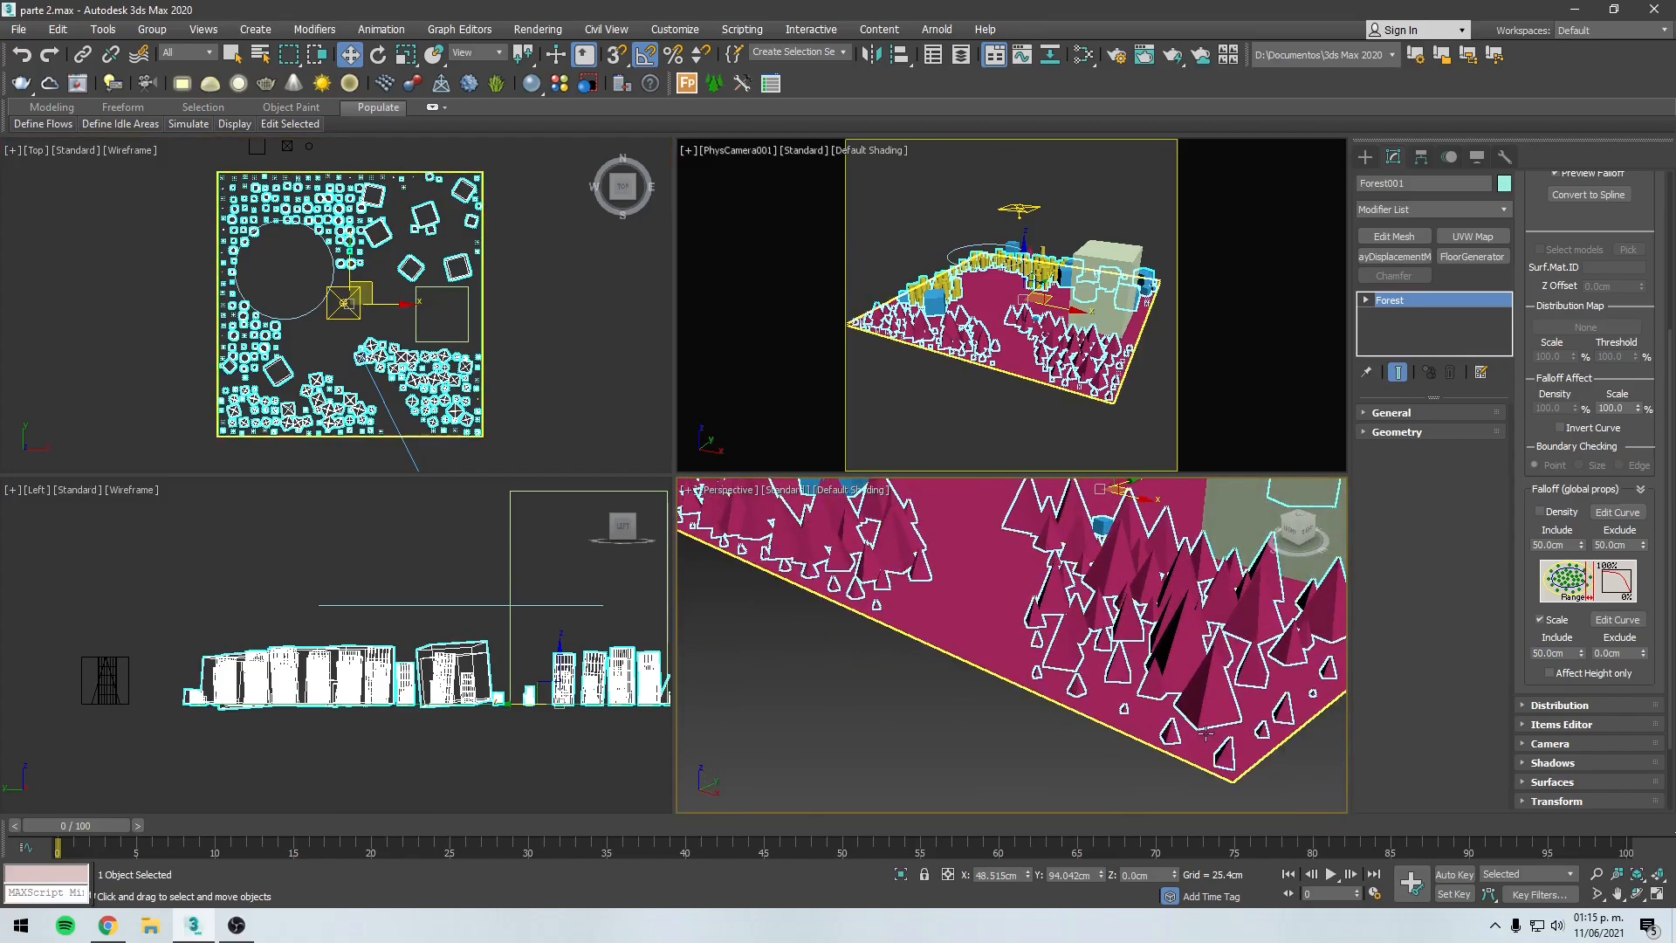
scroll(1154, 741, "down", 5)
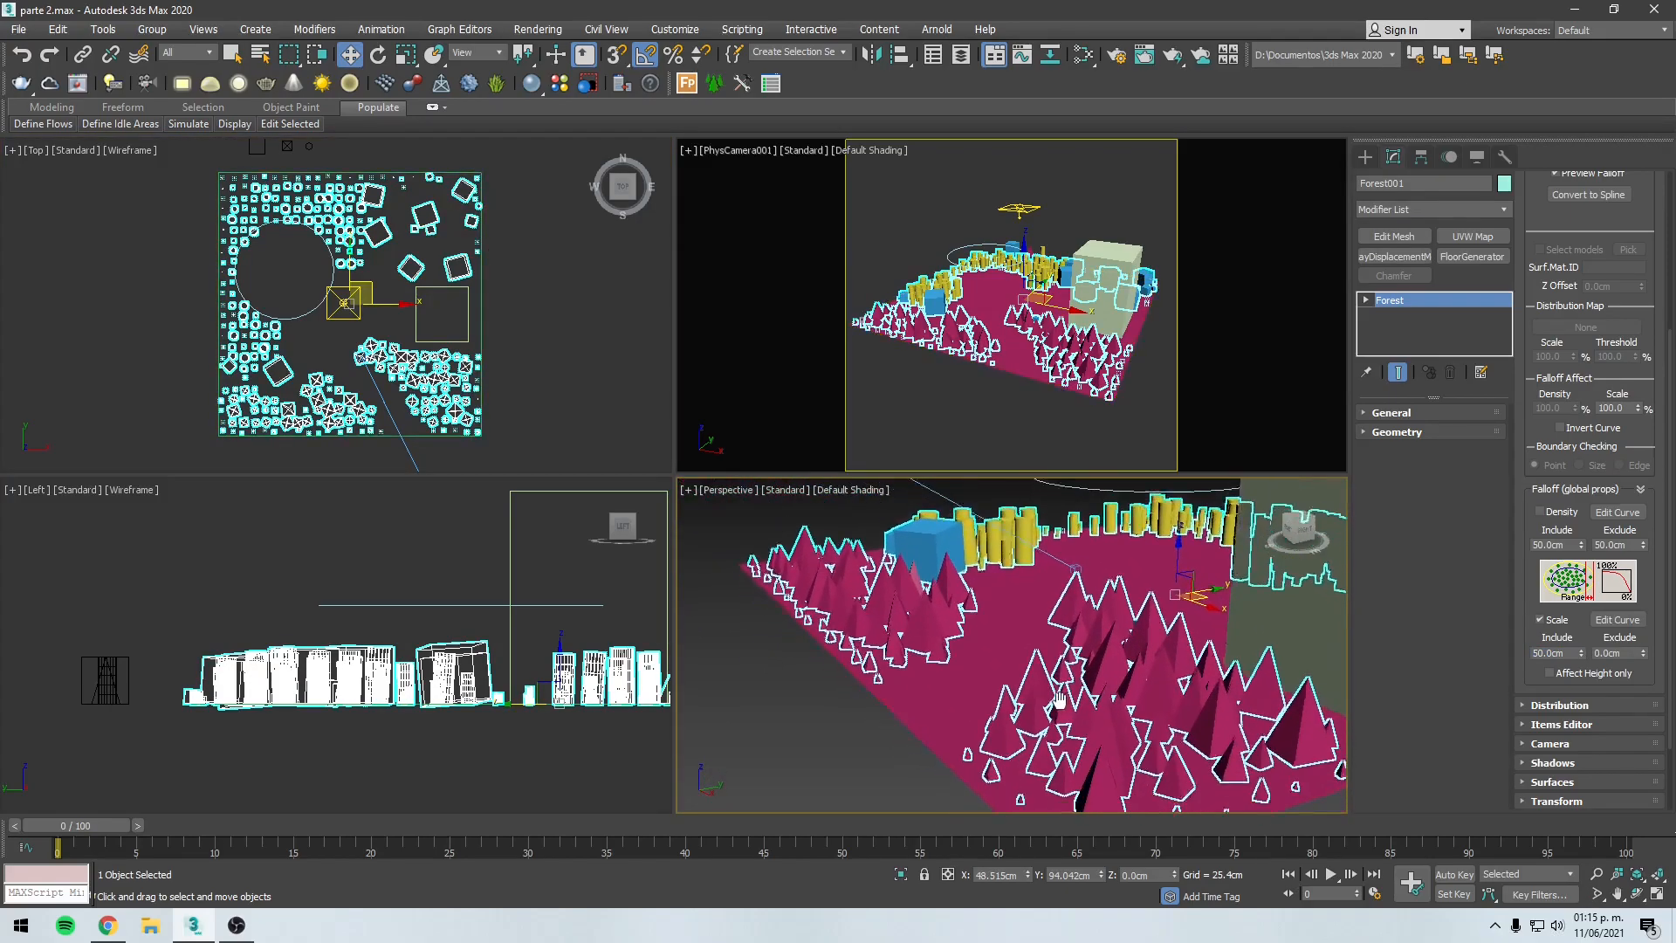
middle_click_drag(929, 703, 894, 681)
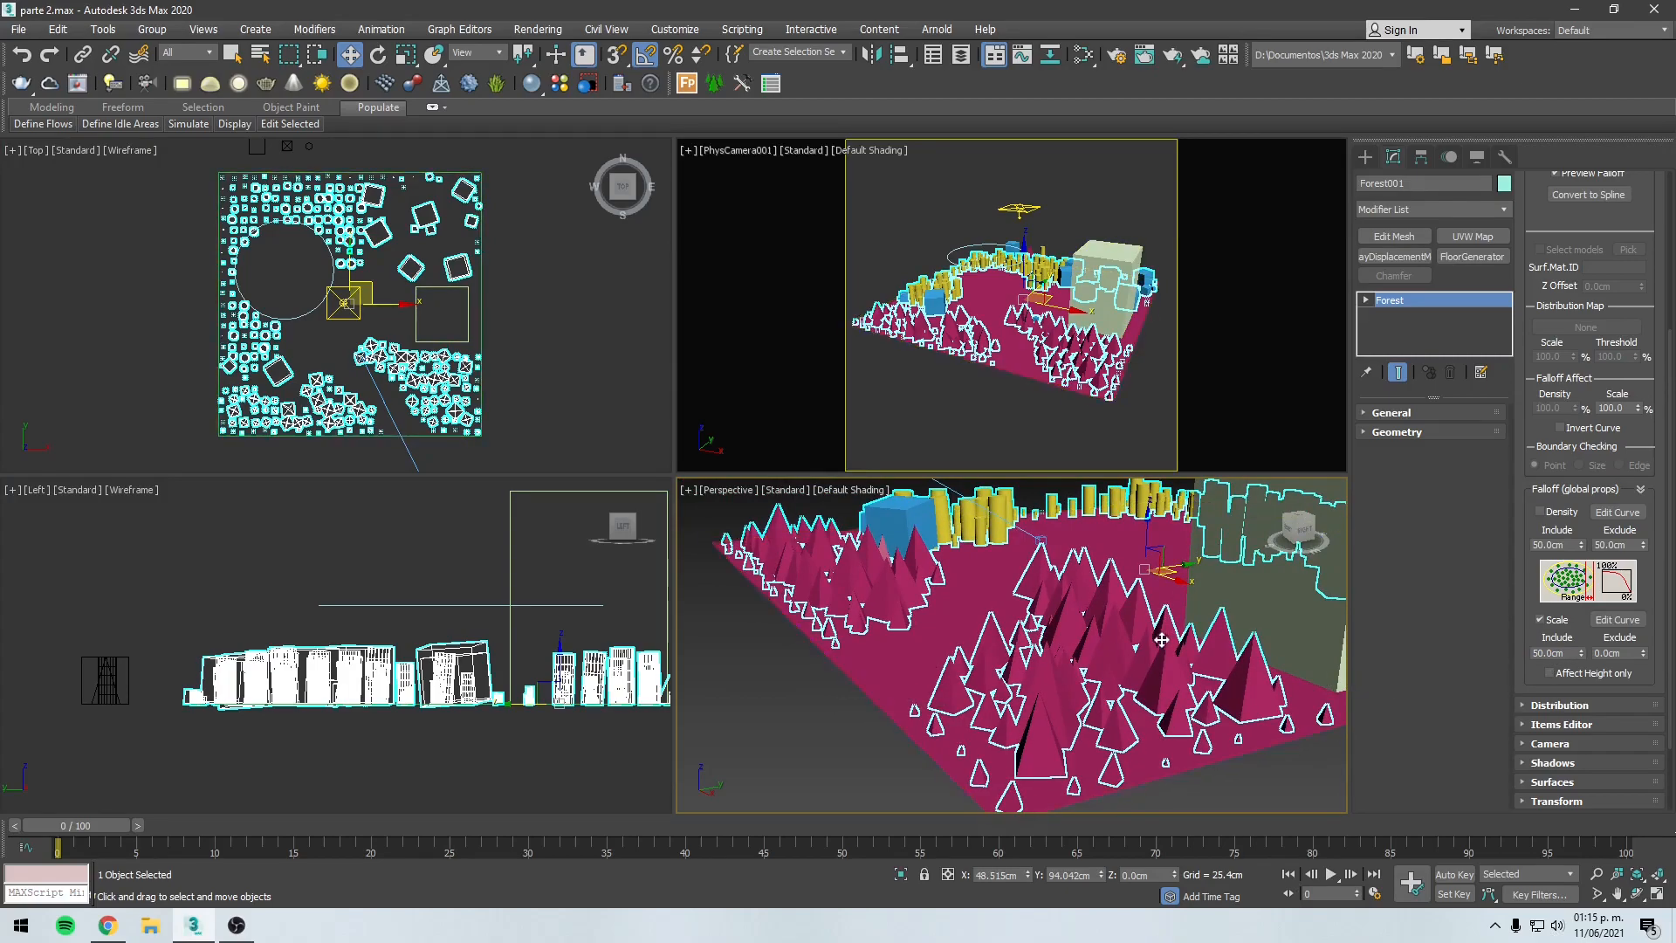
middle_click_drag(860, 639, 912, 653, "alt")
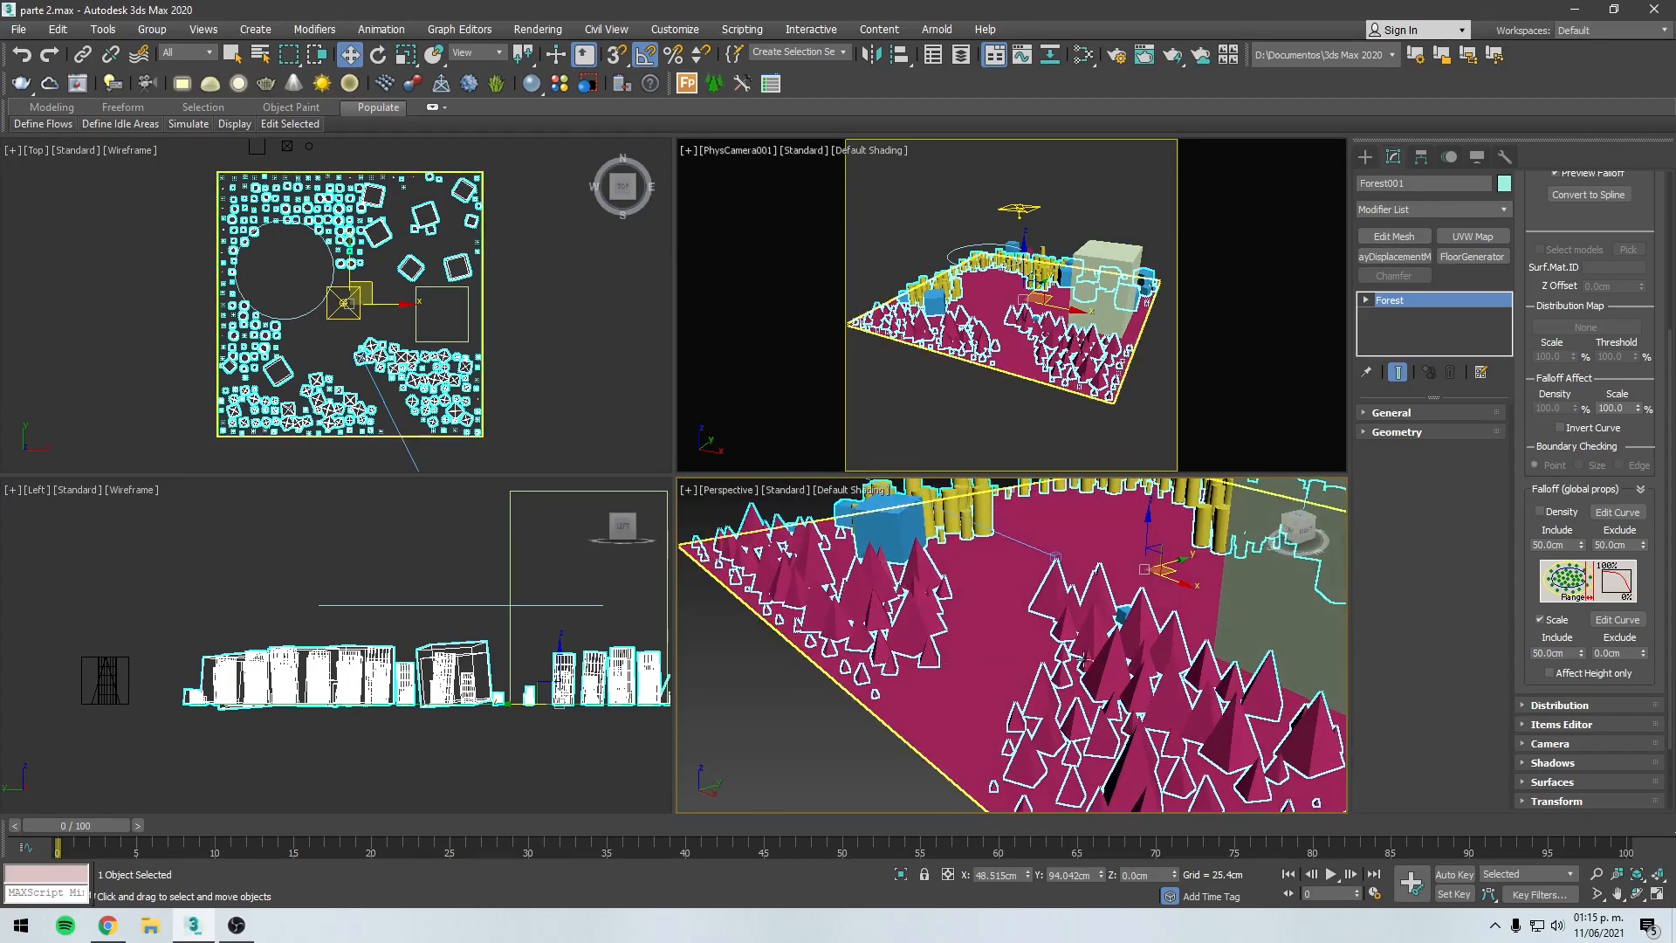
left_click(1627, 654)
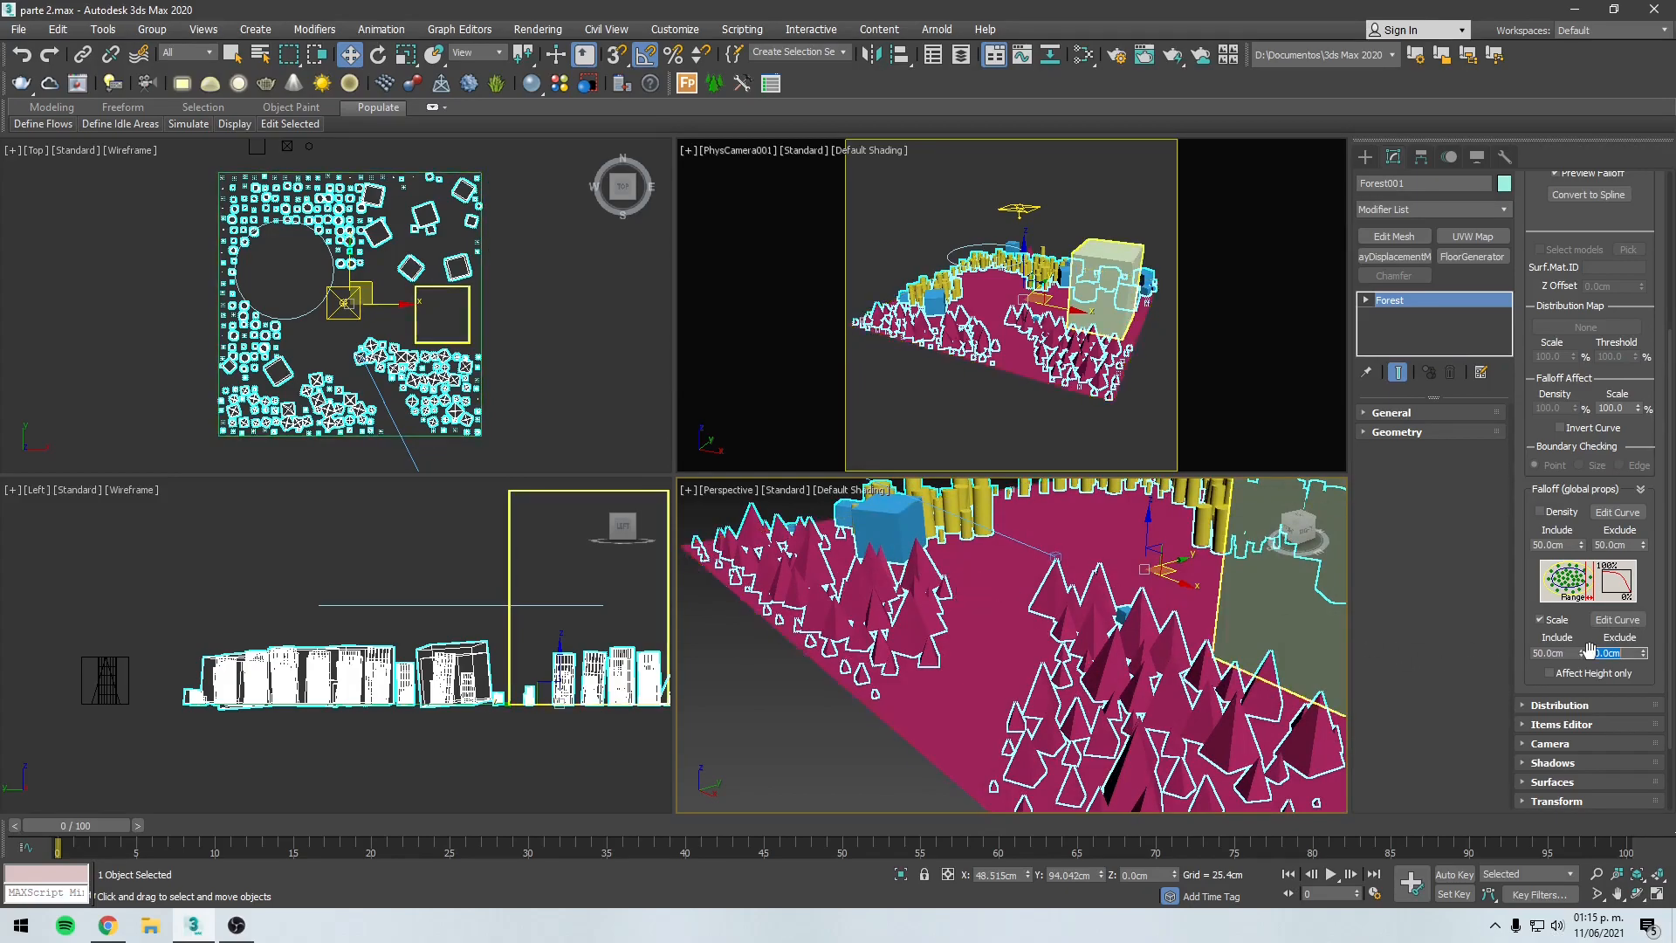
type("50")
key("Return")
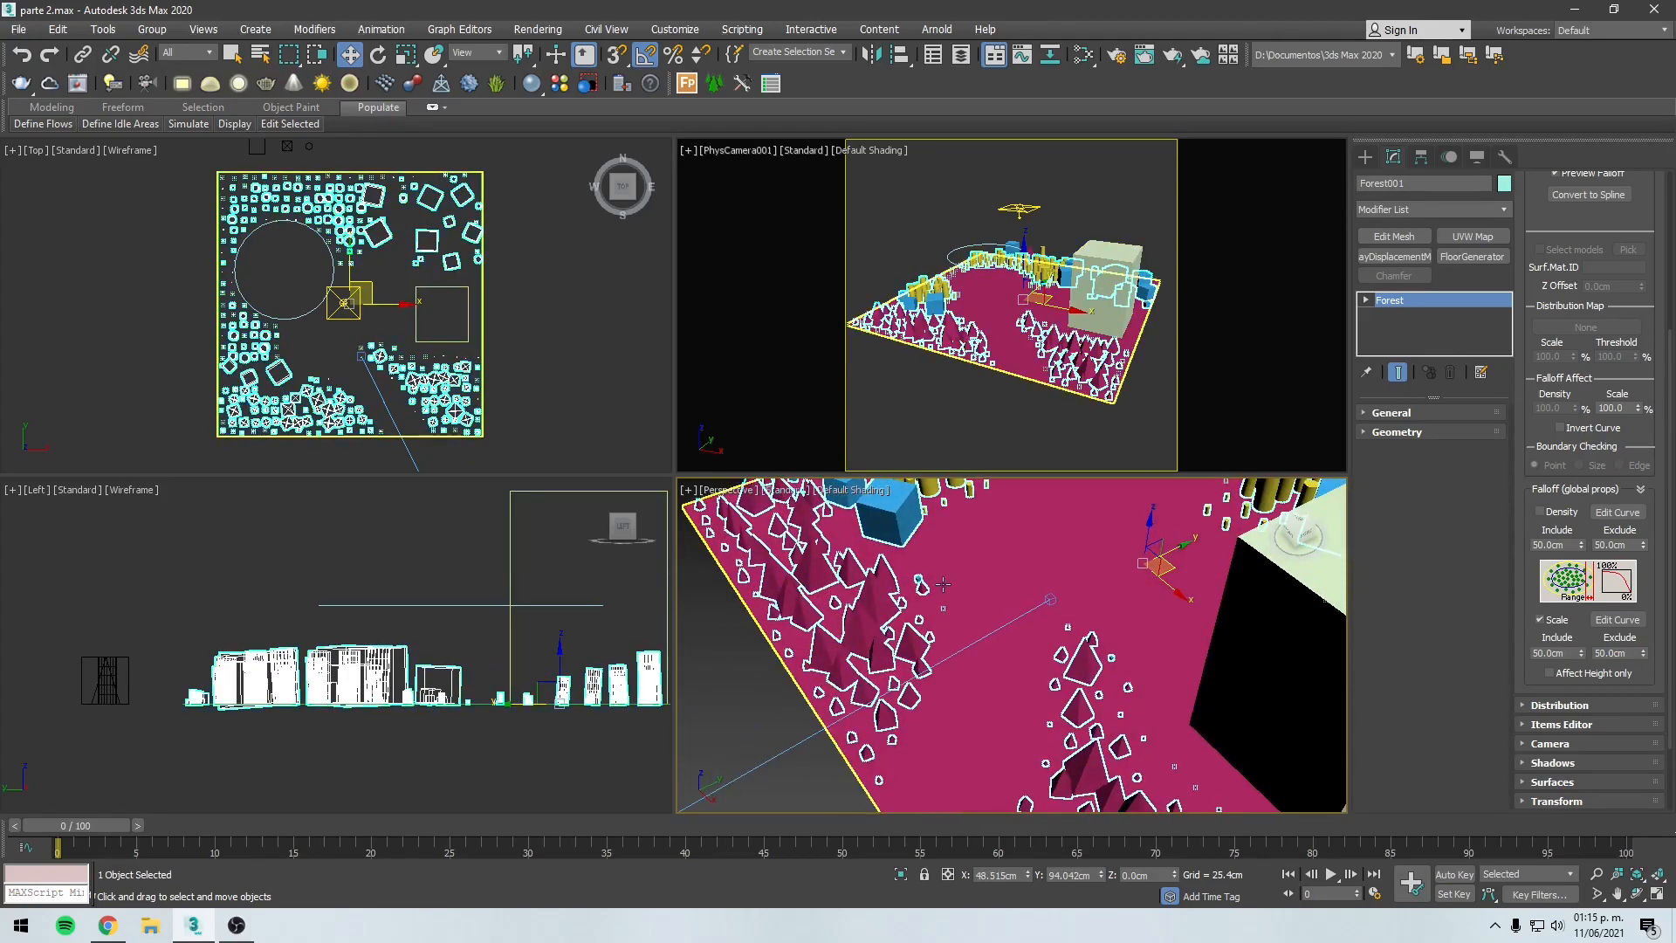
middle_click_drag(925, 621, 1005, 625, "alt")
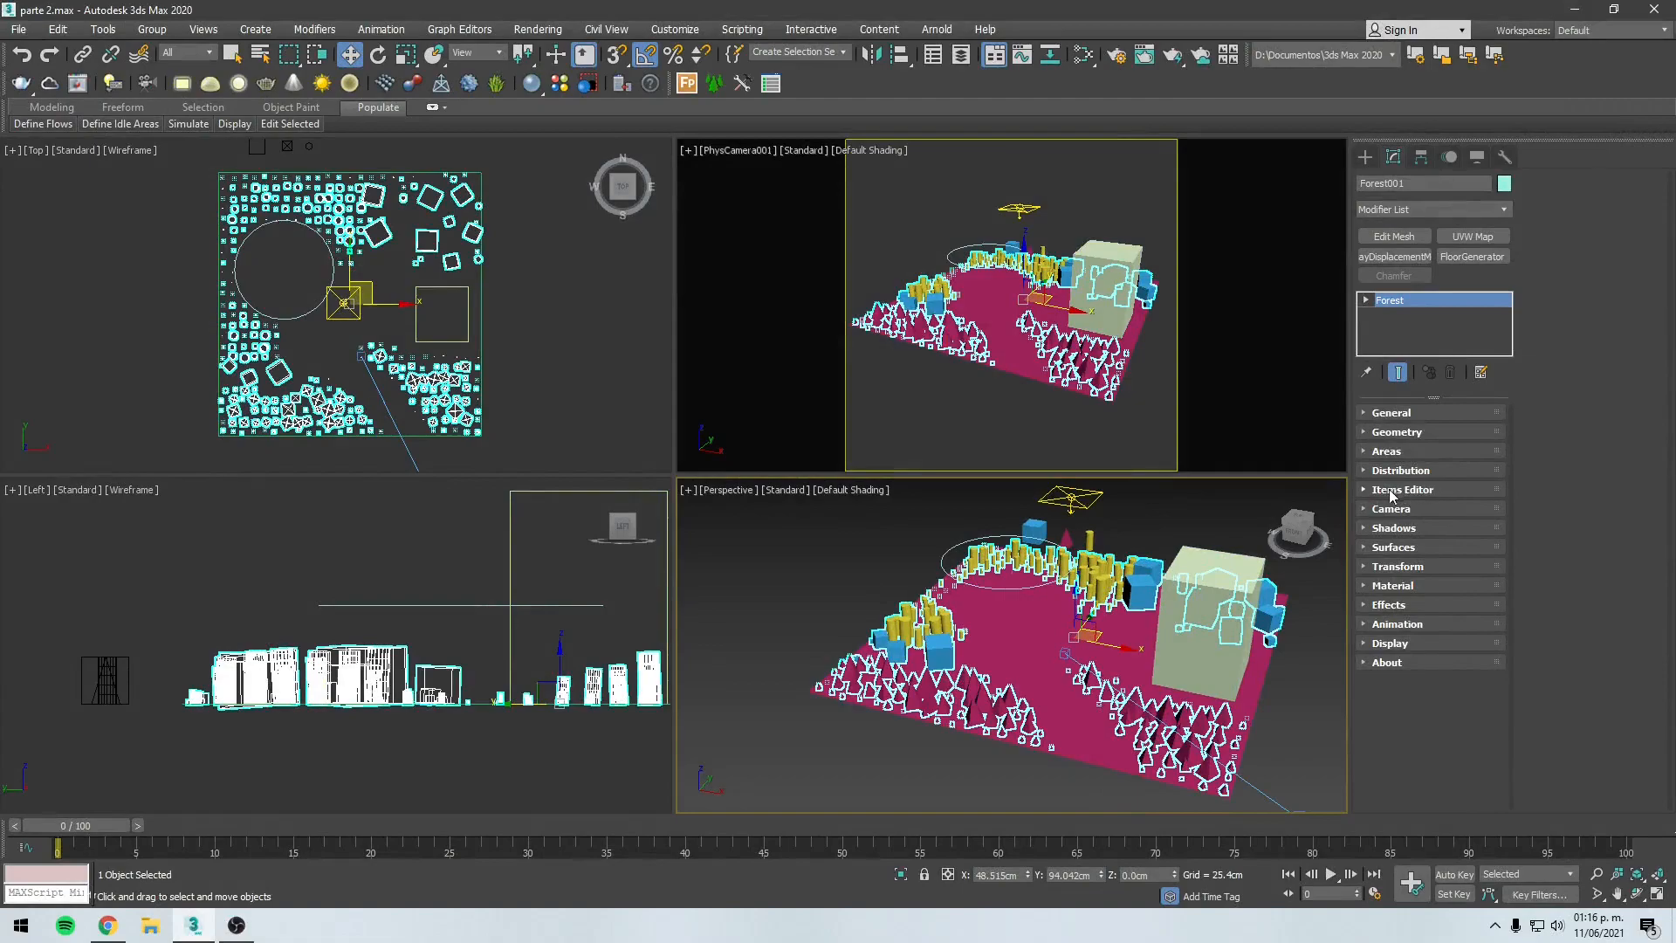
Step: Open the Items Editor settings and switch the forest to Custom Edit mode, accepting that the area and distribution parameters are disabled
left_click(1402, 490)
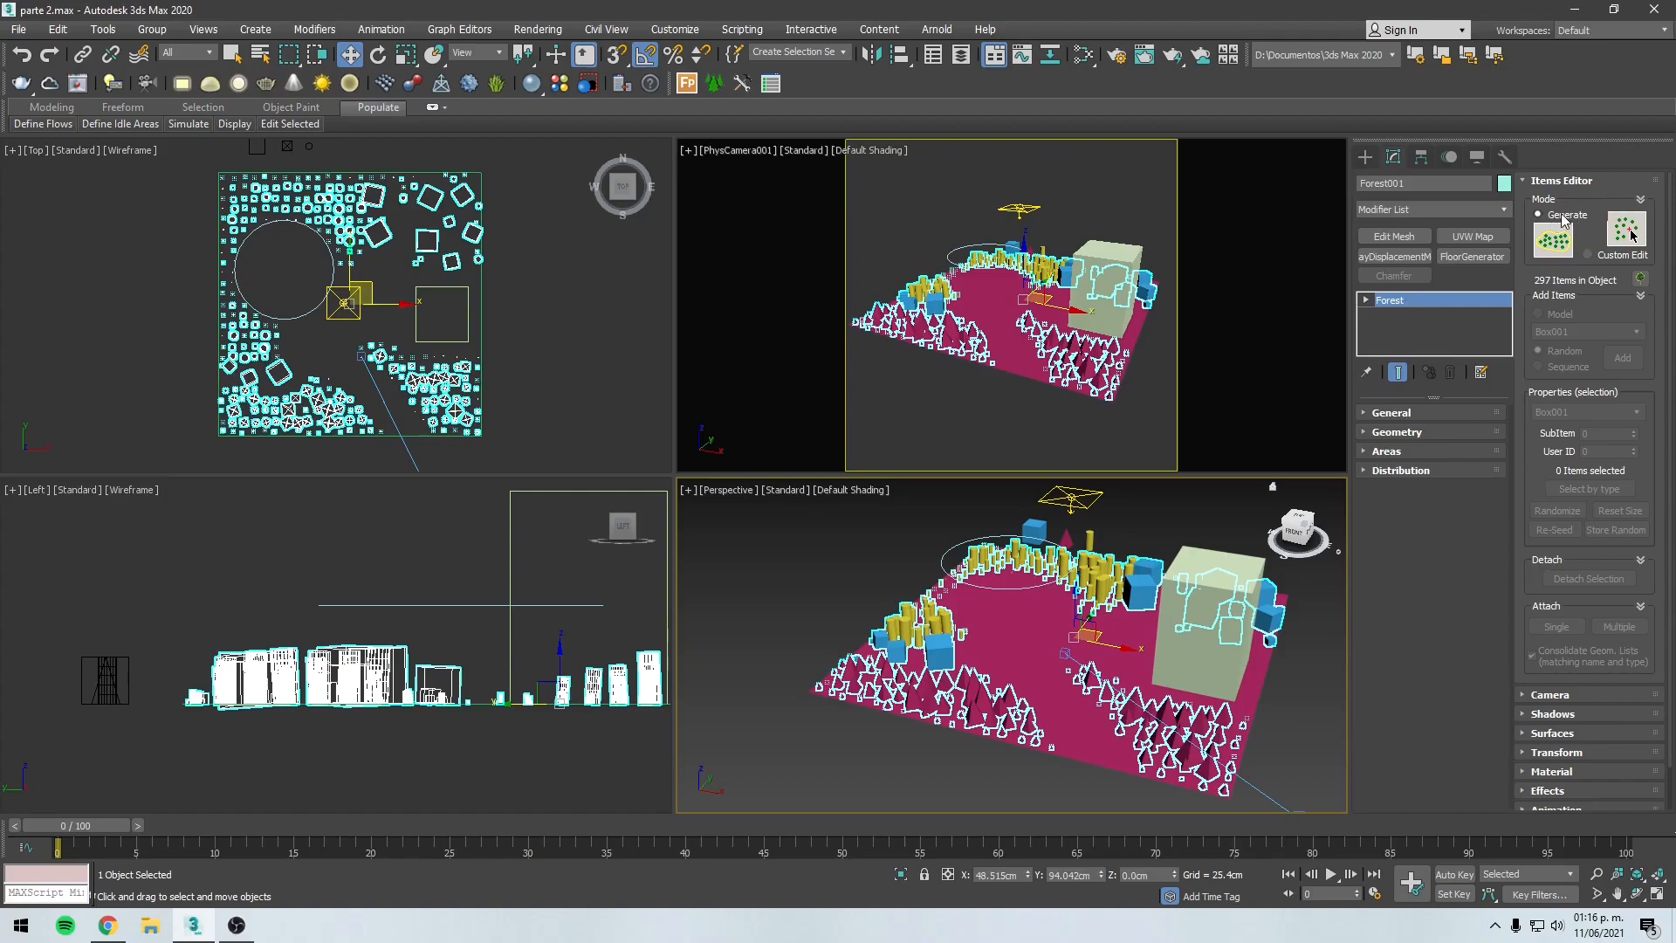
middle_click_drag(1055, 611, 1104, 651, "alt")
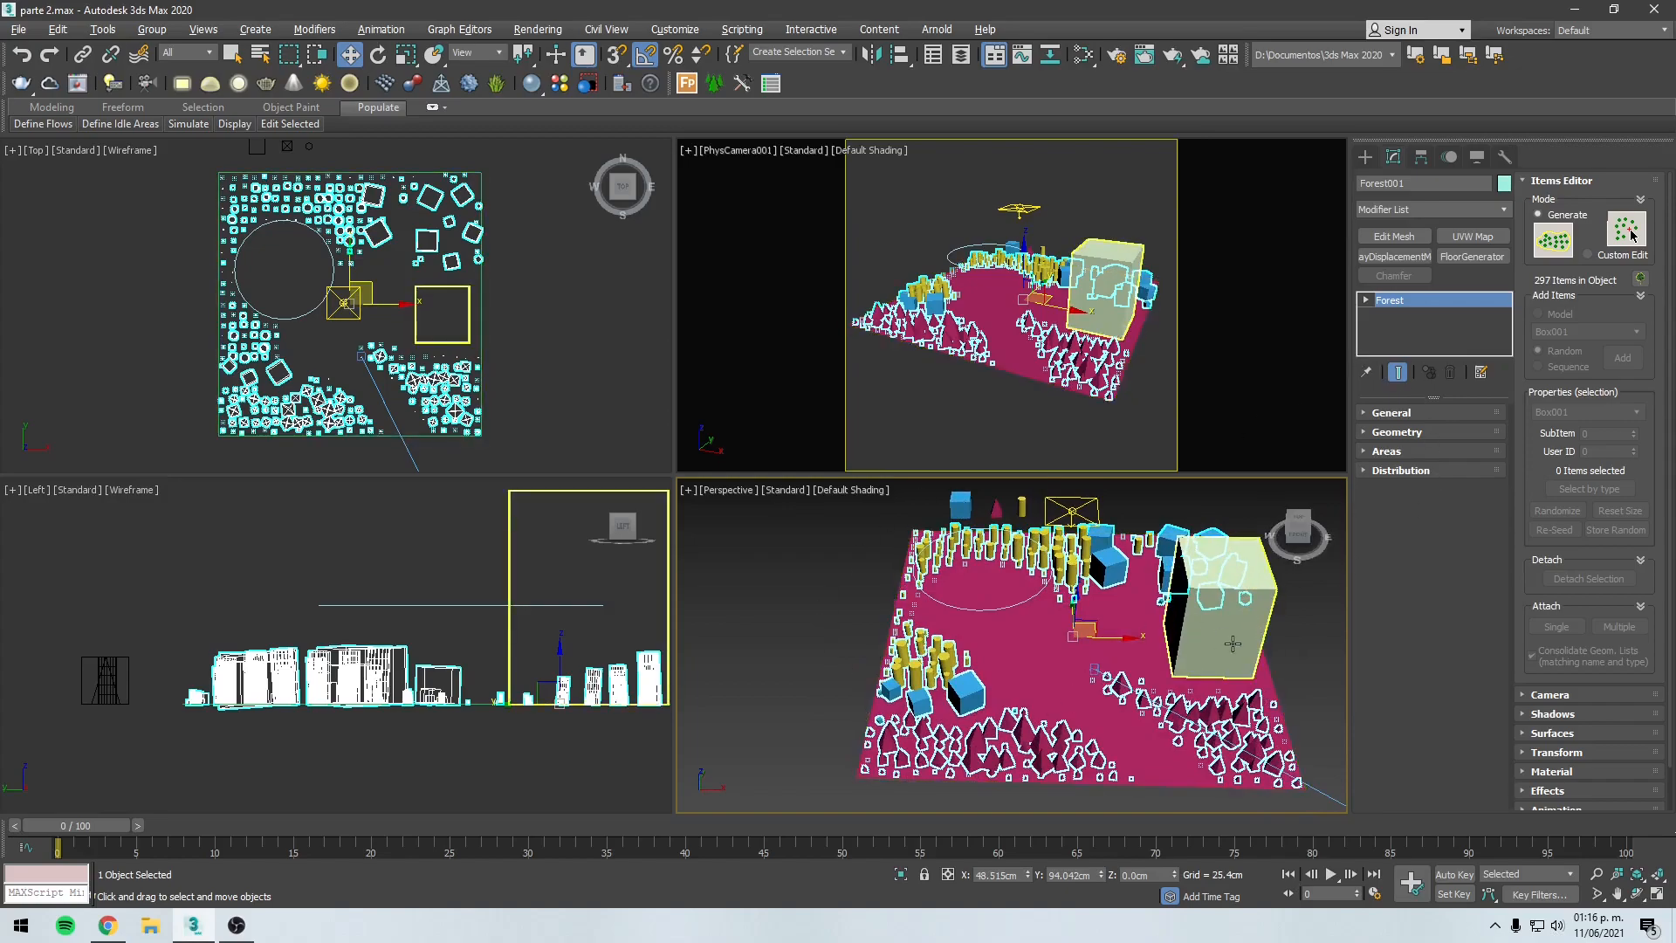
key("shift+z")
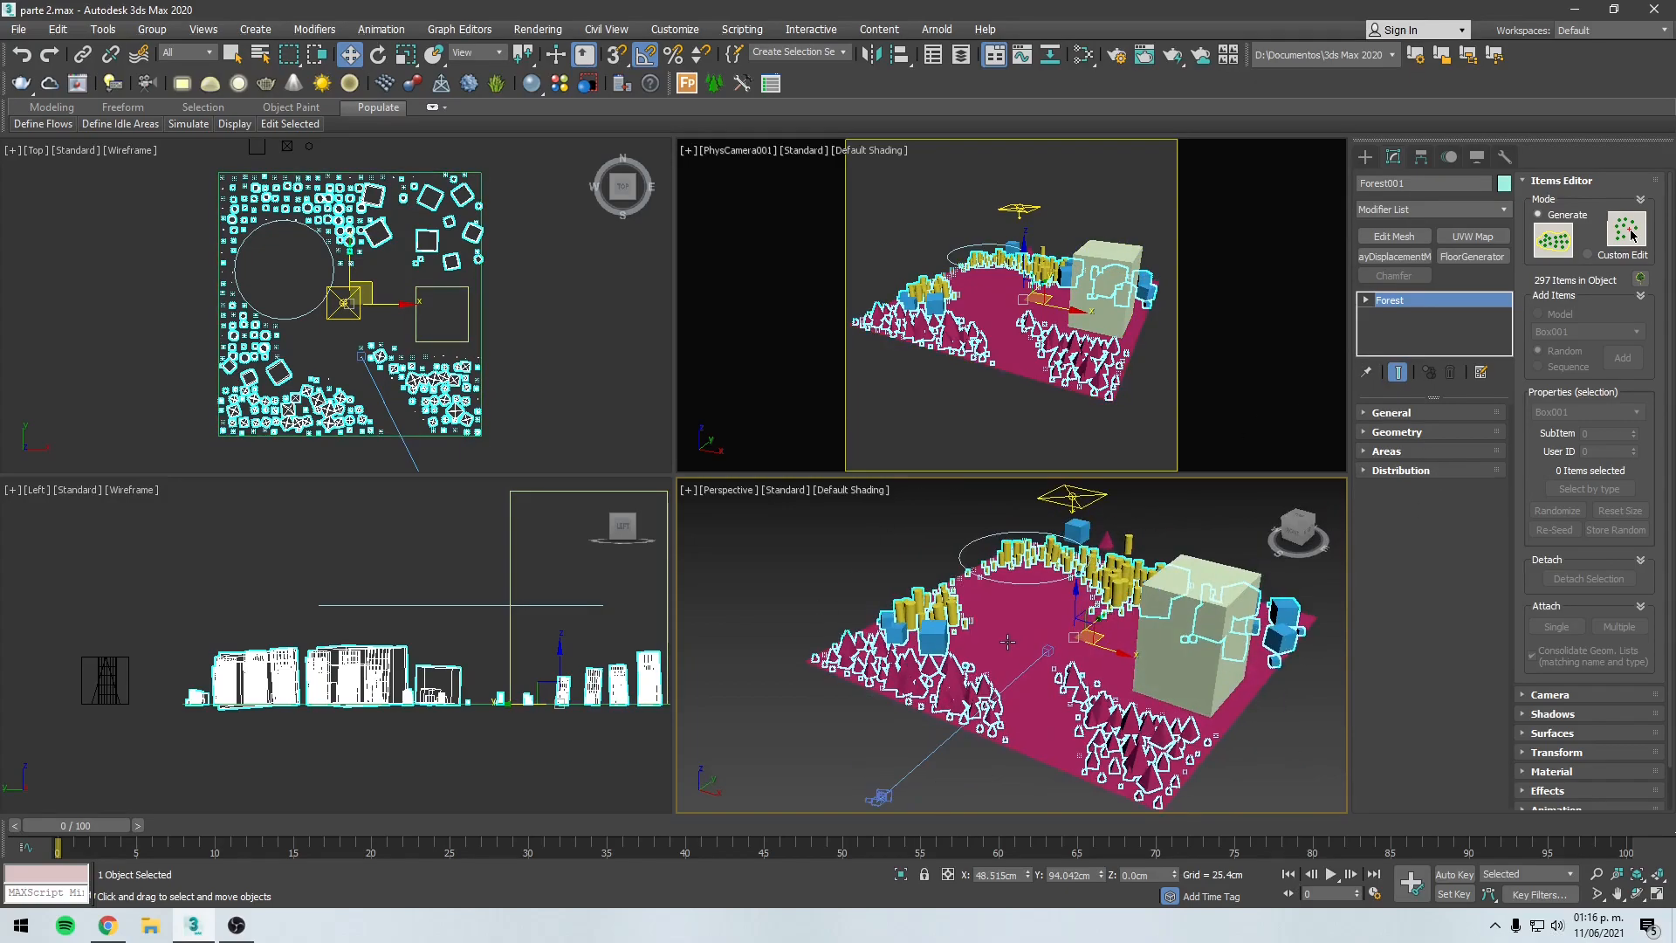
left_click(1587, 254)
left_click_drag(799, 426, 883, 261)
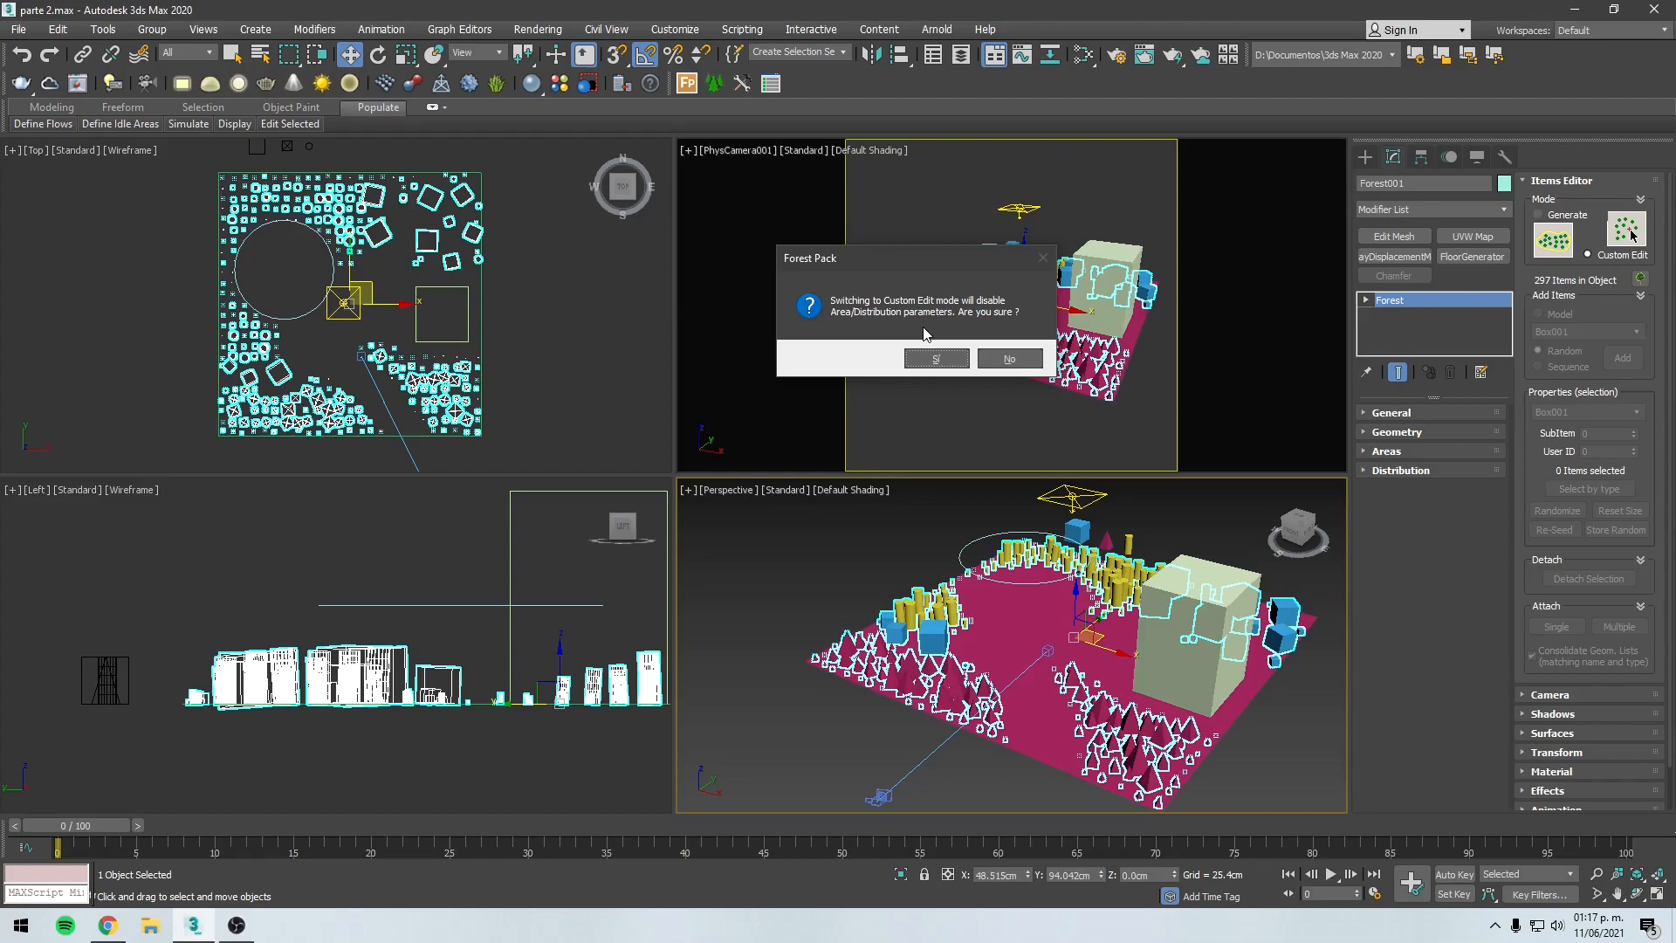
left_click(960, 366)
Step: Activate item editing for the forest and select a single cylinder in the cluster beside the blue boxes in the Perspective view
scroll(1132, 618, "up", 6)
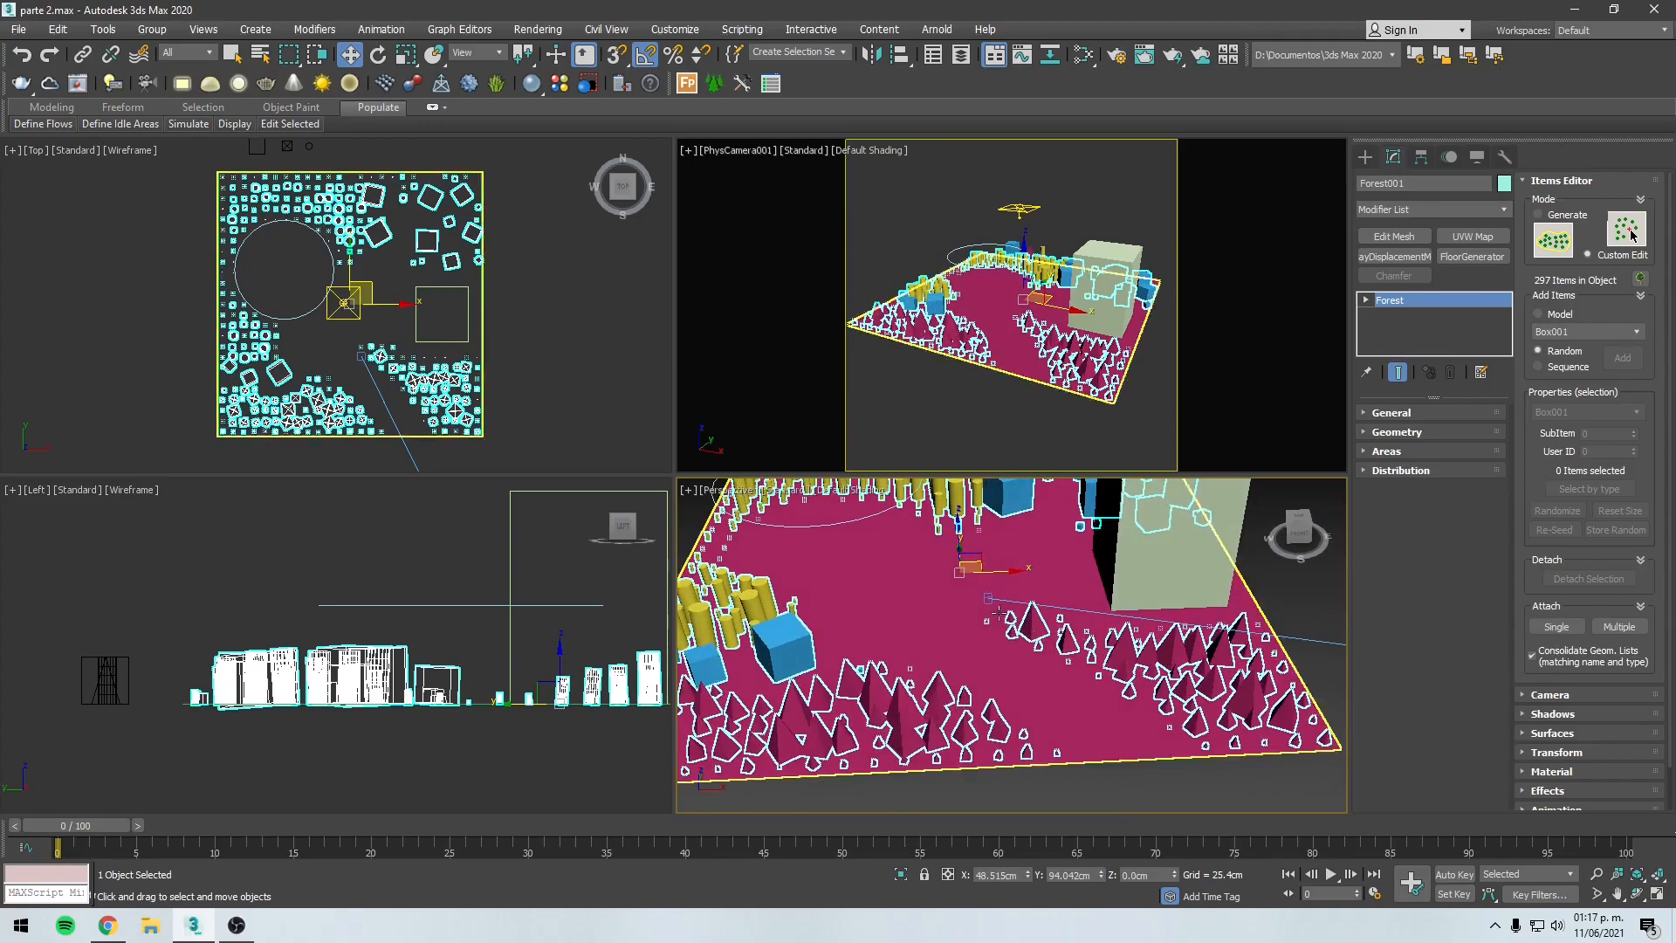
scroll(953, 594, "down", 4)
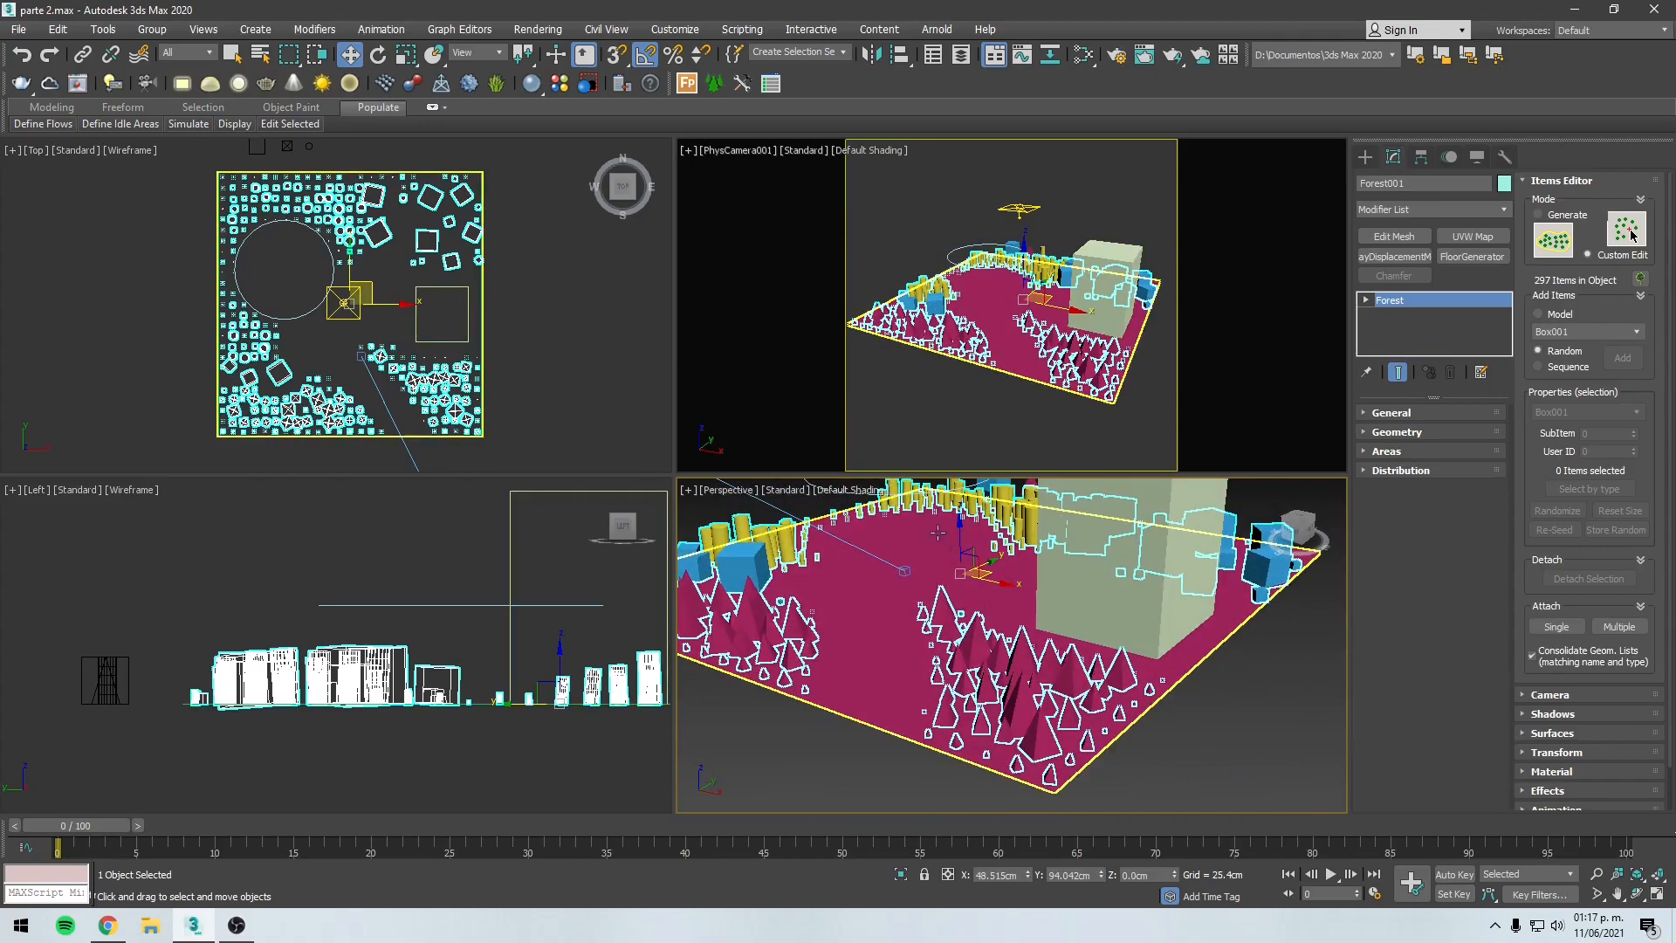
middle_click_drag(952, 594, 1031, 612, "alt")
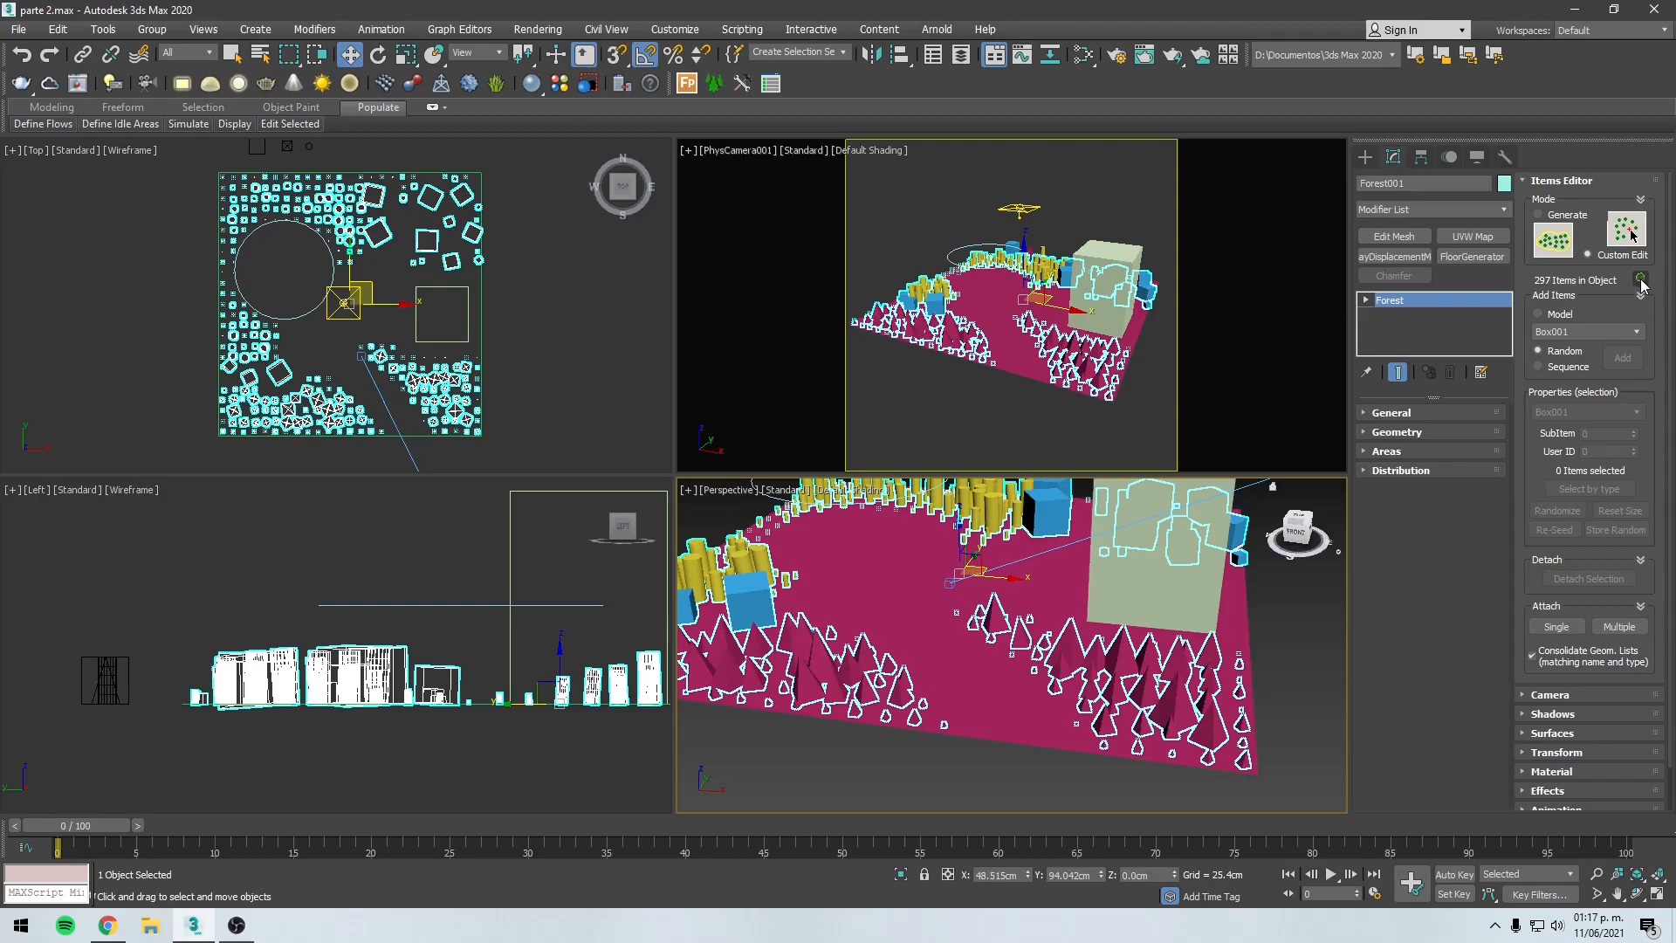
left_click(1641, 279)
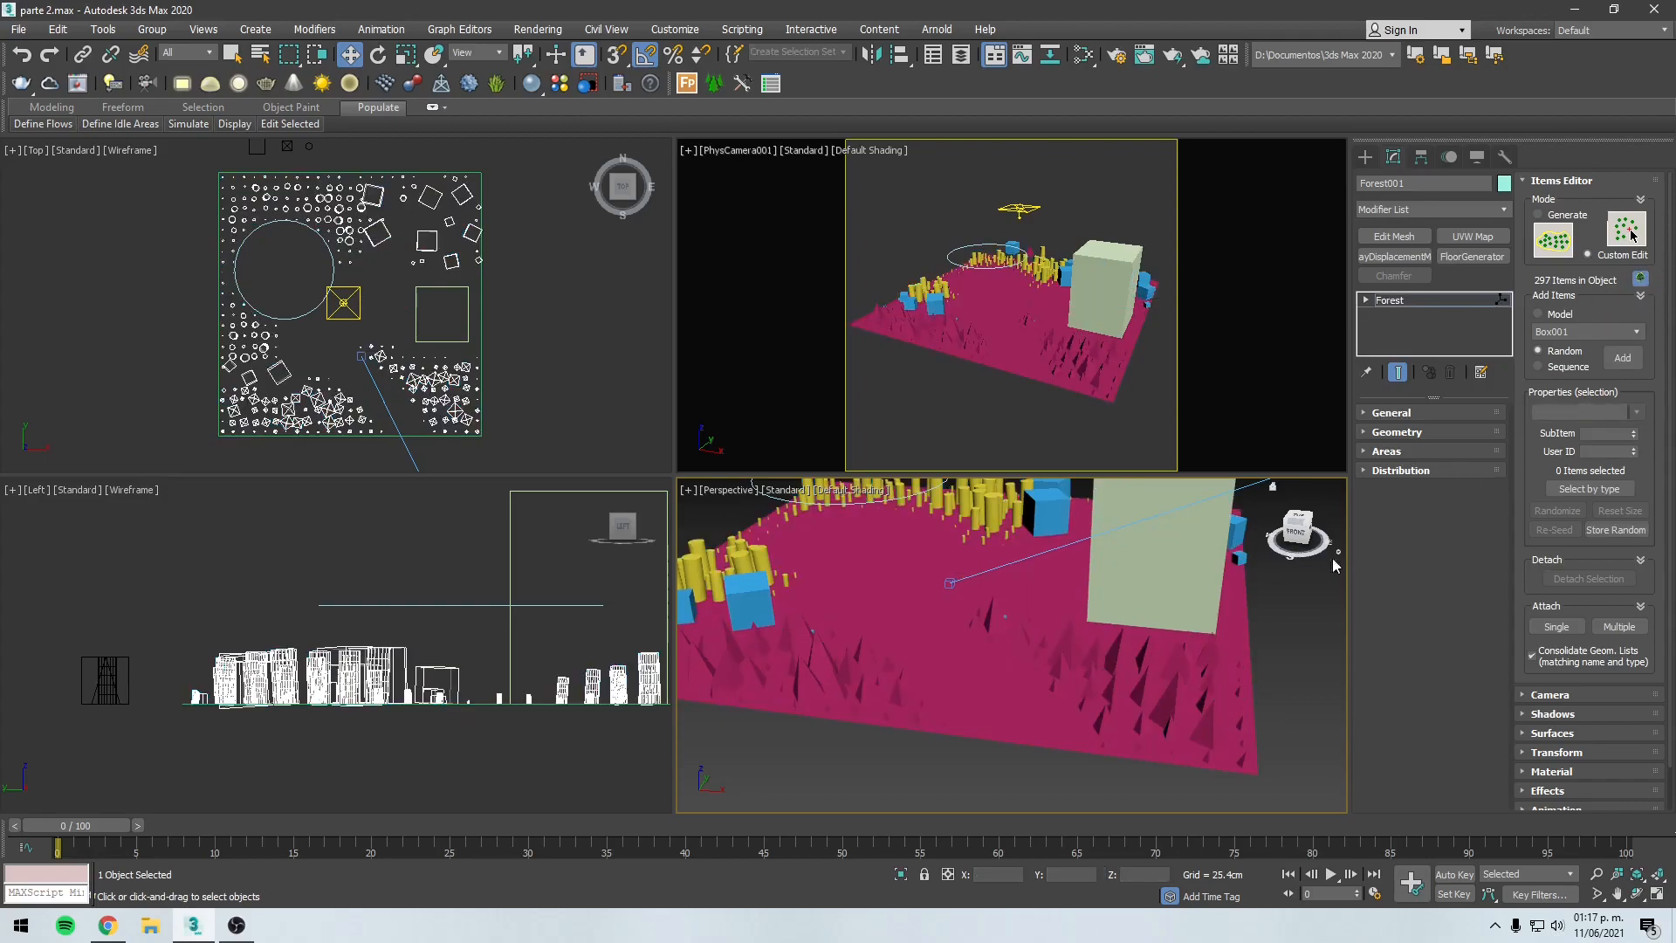
middle_click_drag(1114, 616, 1135, 690, "alt")
middle_click_drag(873, 690, 852, 615)
left_click(901, 668)
left_click(852, 614)
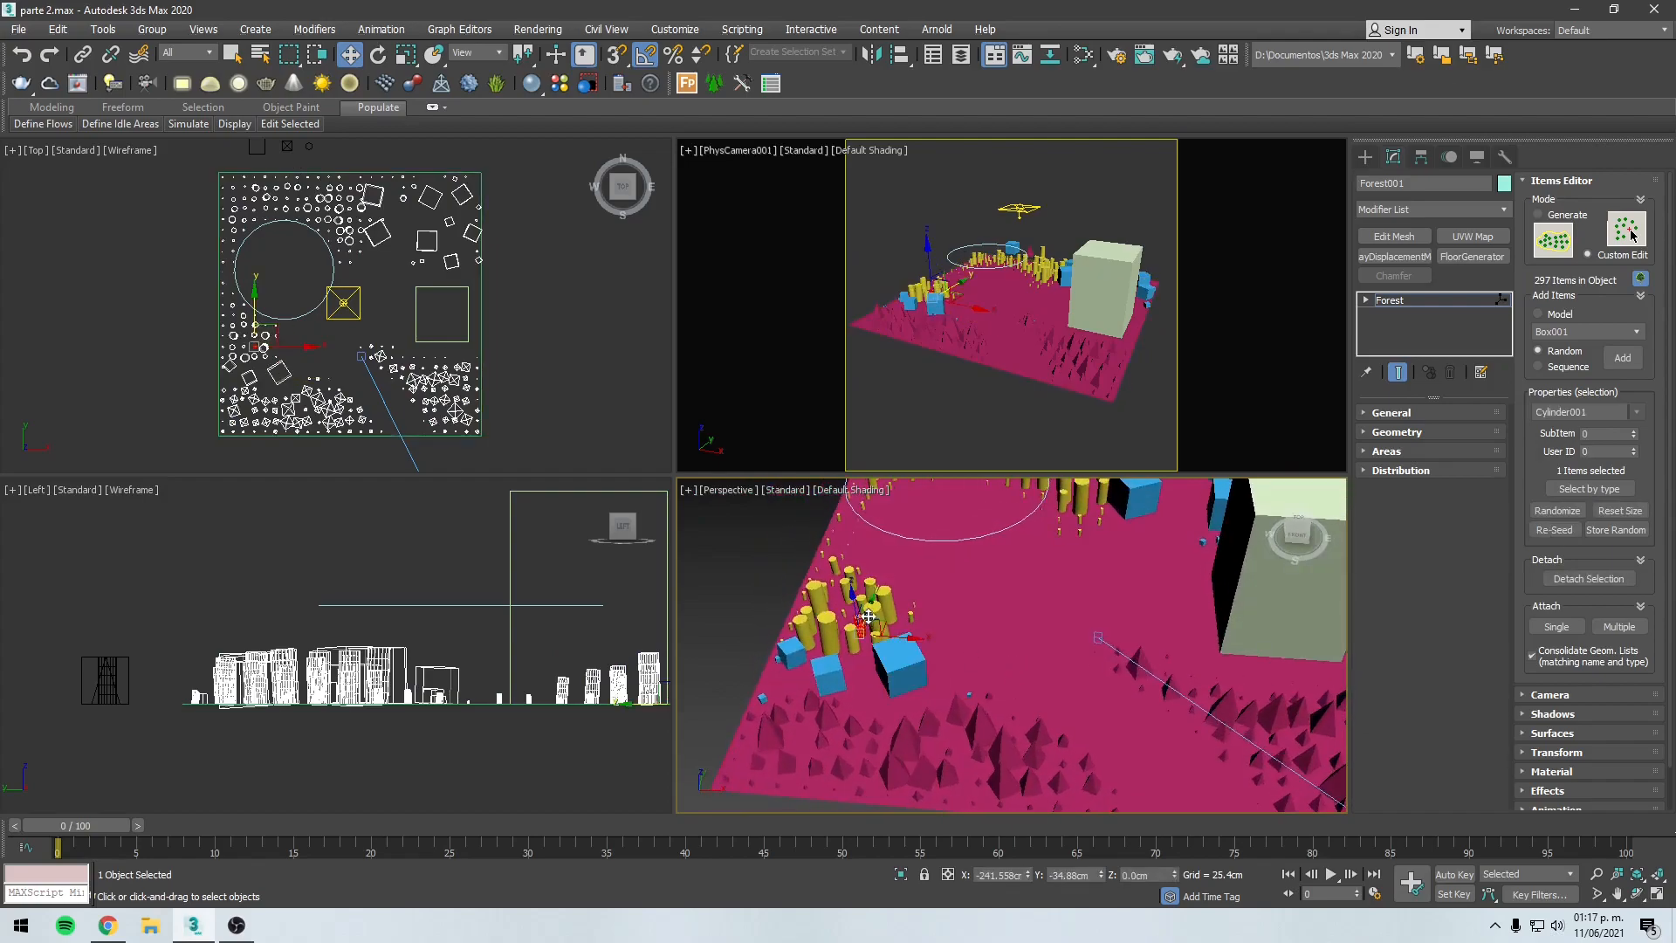
Step: Select the large blue box item beside the cylinder cluster and move it into the excluded circle on the plane
left_click(921, 672)
middle_click_drag(923, 673, 867, 661, "alt")
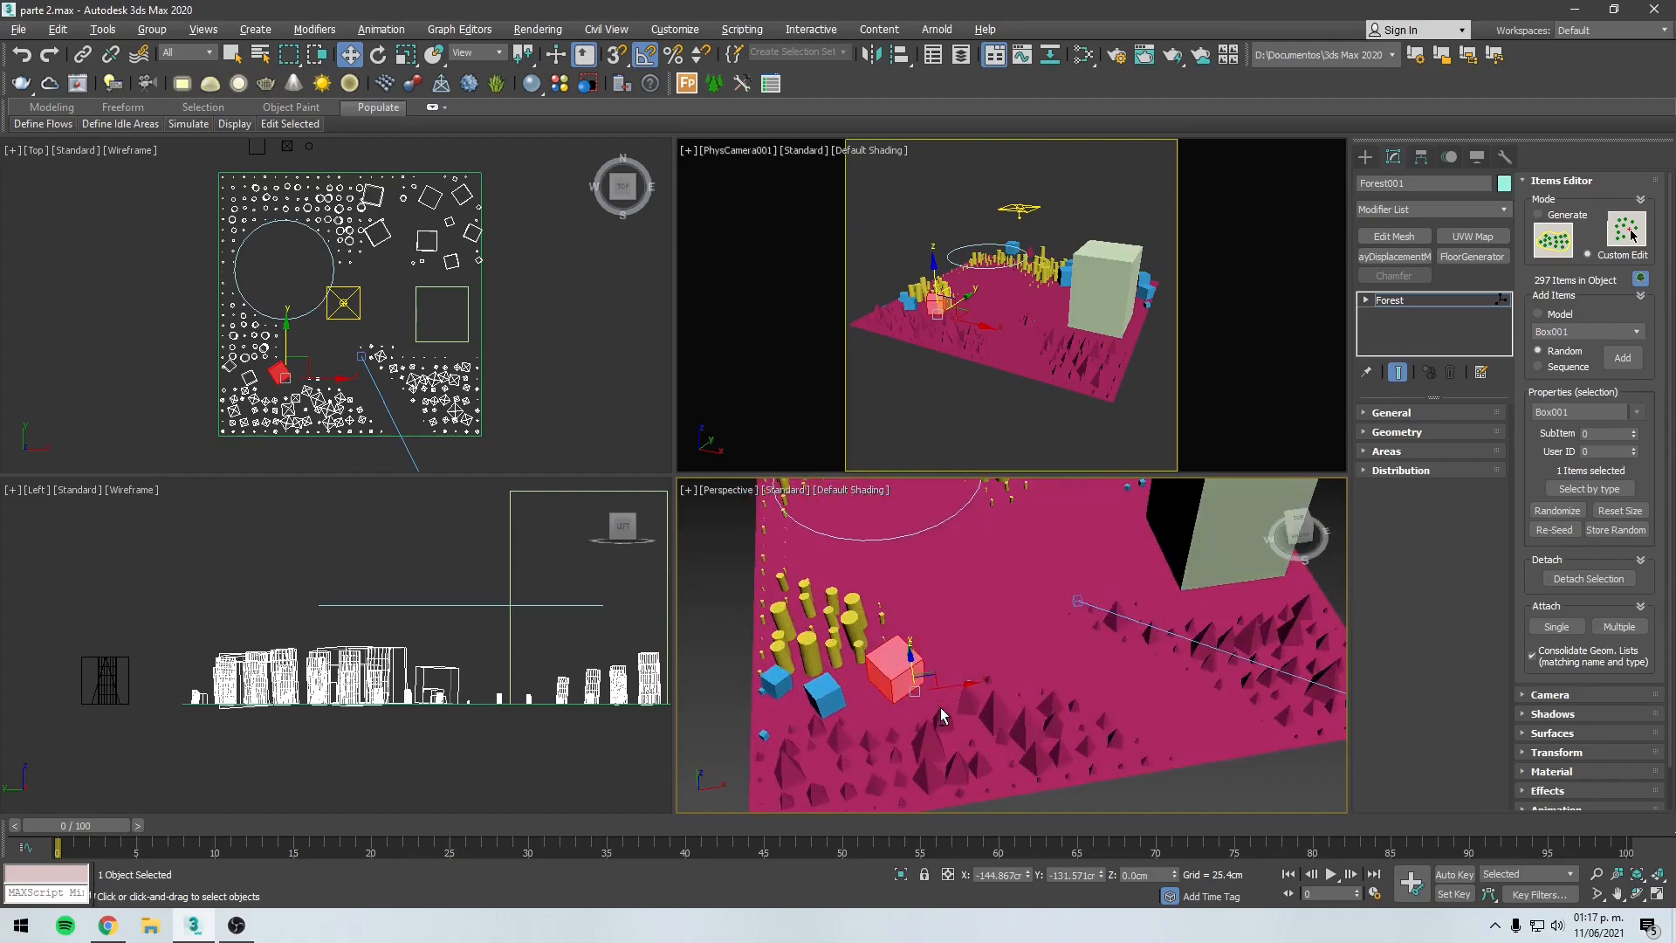
left_click_drag(938, 672, 982, 546)
middle_click_drag(1028, 627, 1109, 600, "alt")
left_click_drag(1109, 600, 908, 584)
middle_click_drag(1031, 683, 1007, 611, "alt")
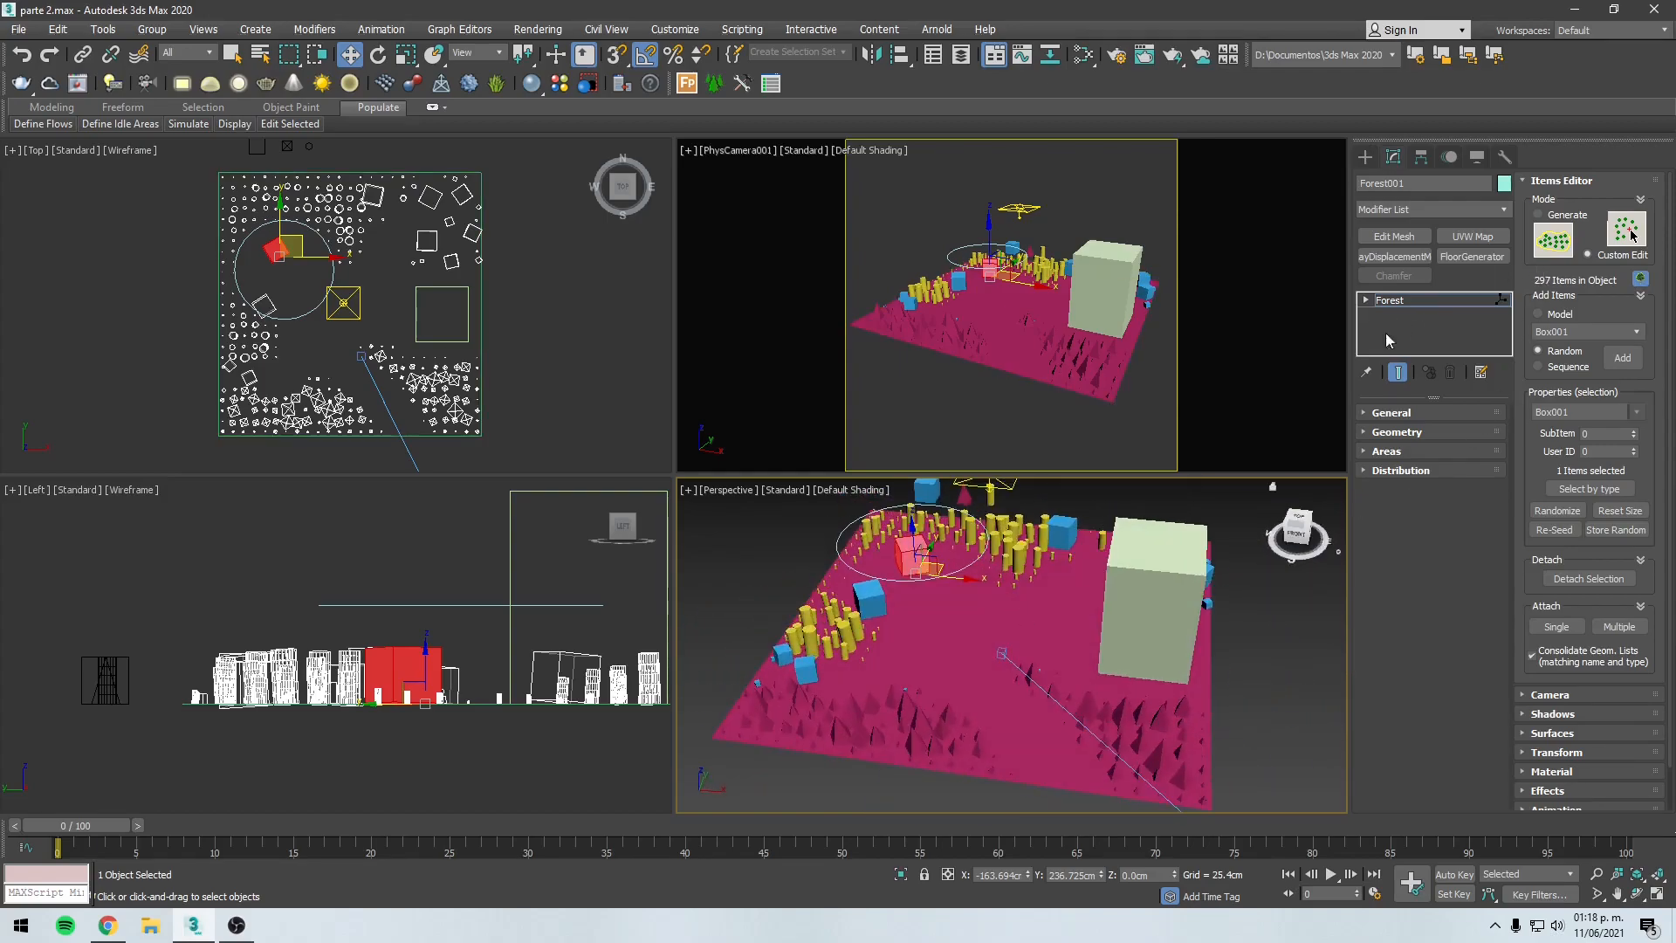
middle_click_drag(1061, 679, 1126, 646, "alt")
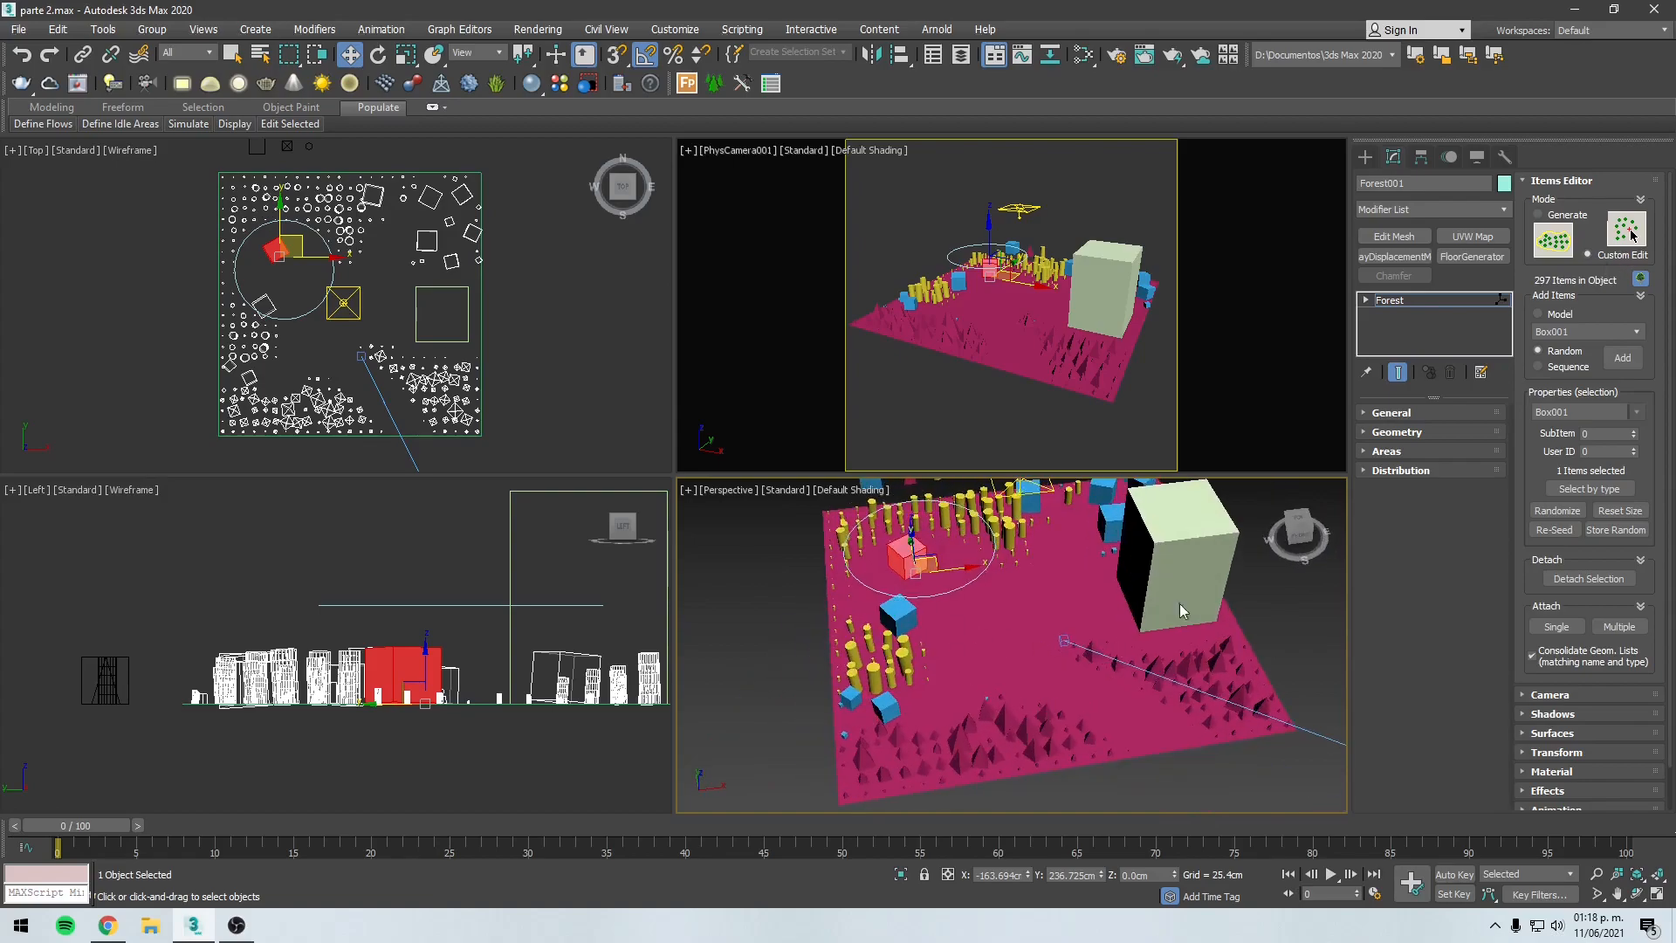
Step: Check the forest's Distribution and Areas settings while Custom Edit mode is active
left_click(1400, 470)
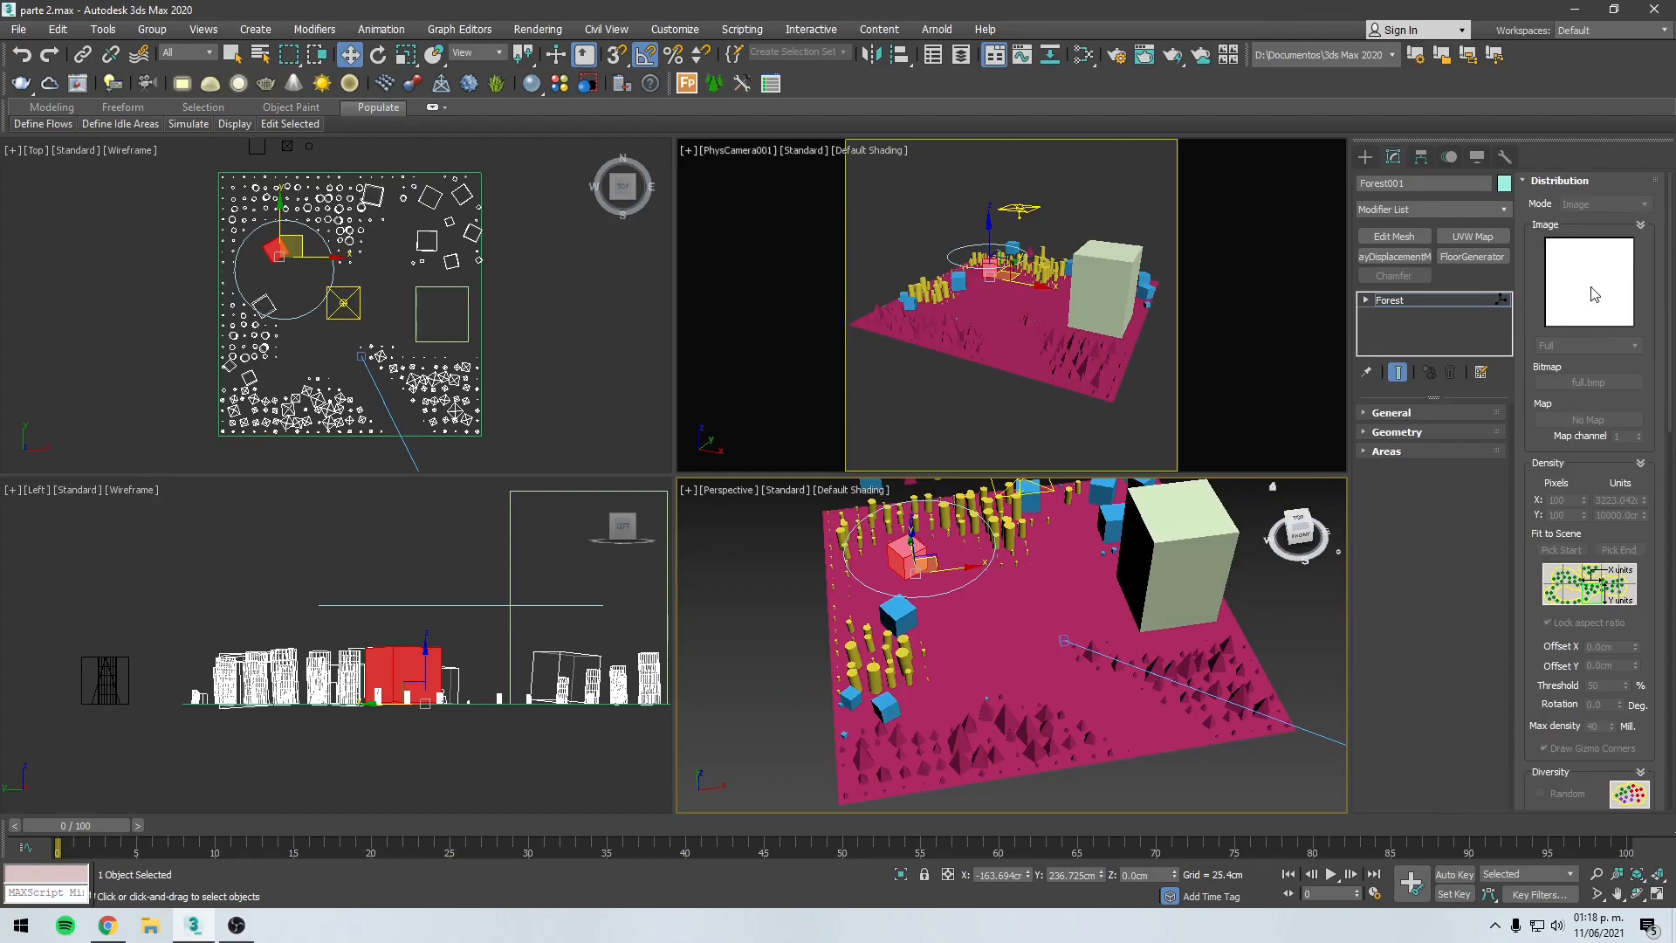
left_click(1544, 181)
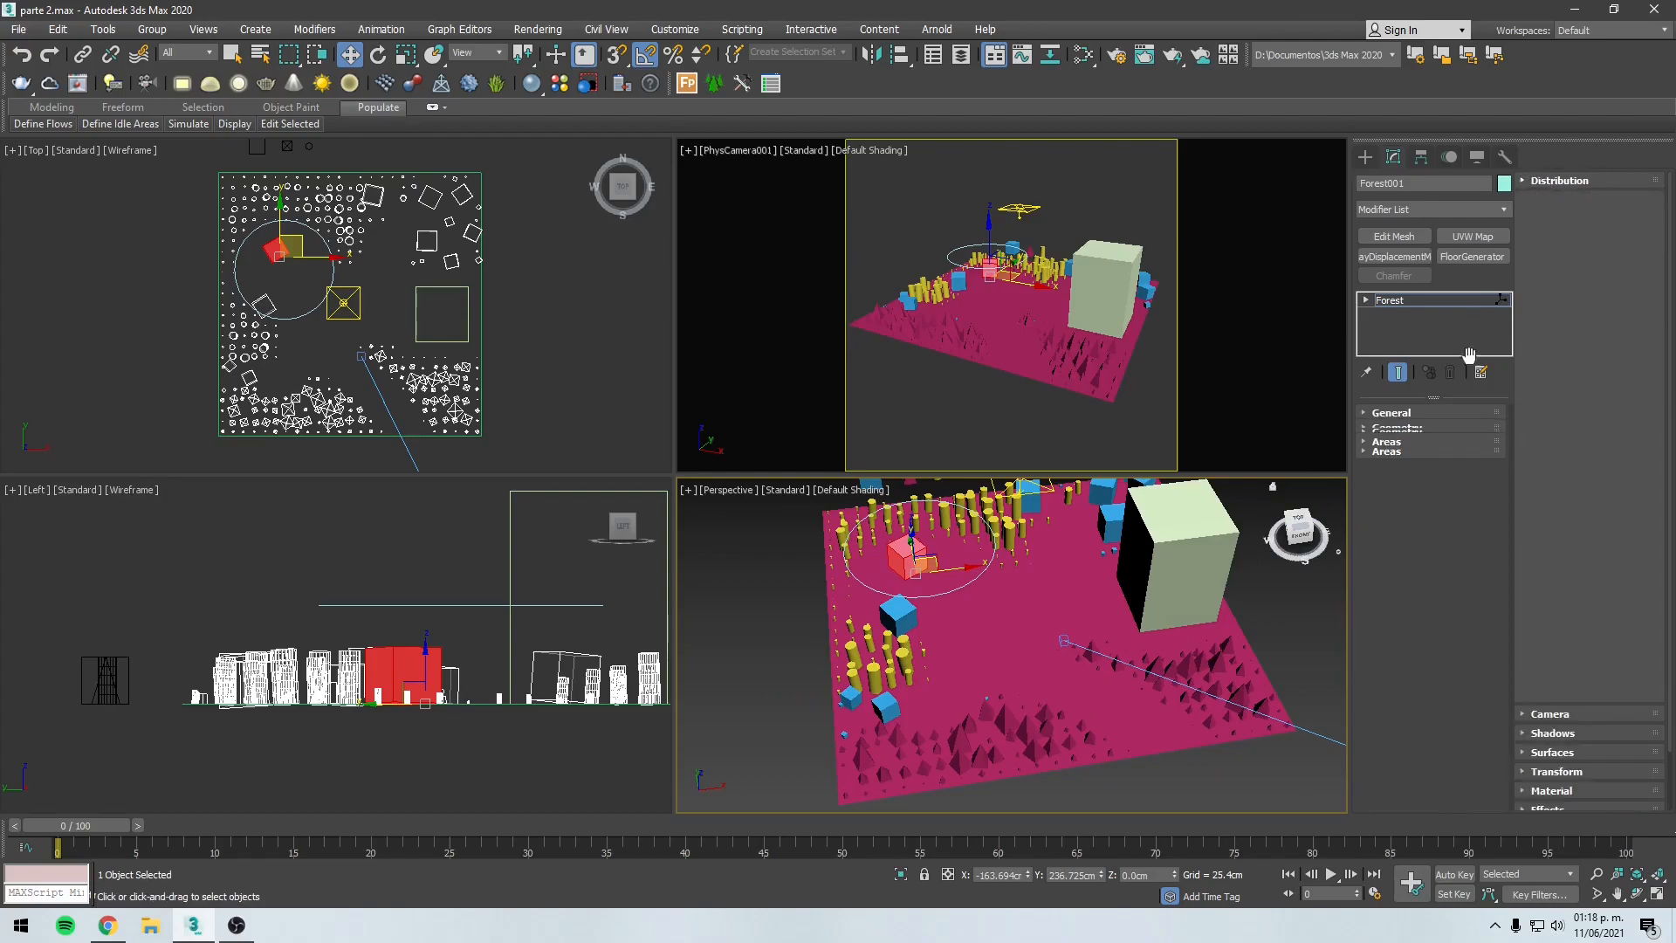
left_click(1393, 450)
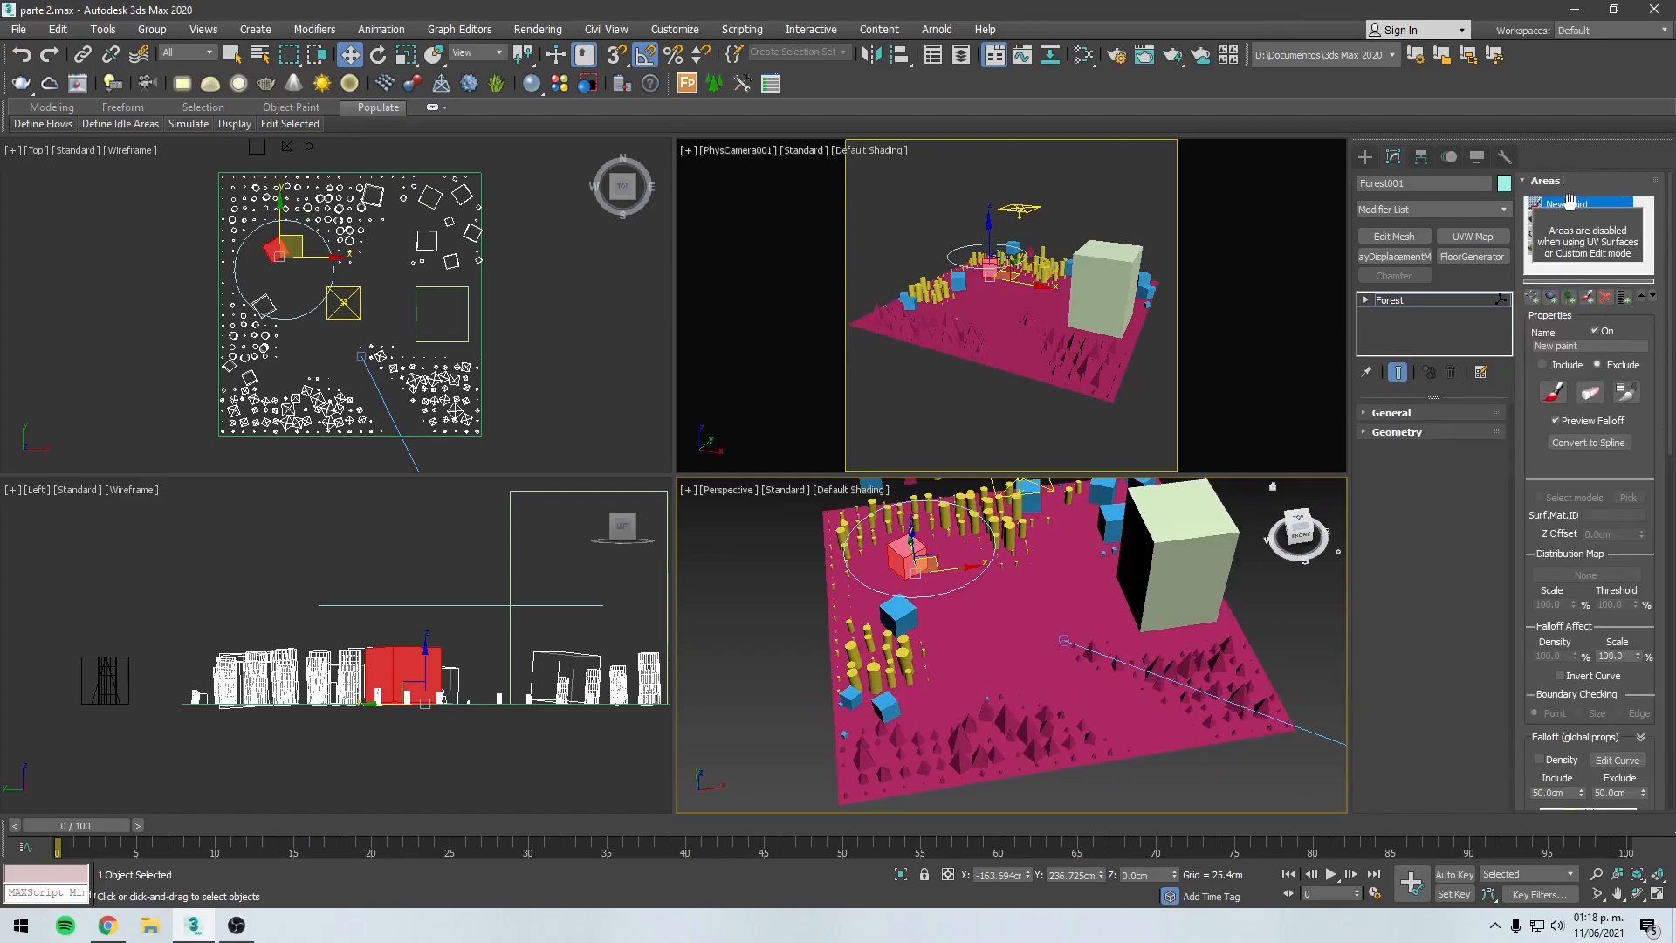
left_click(1544, 181)
Step: Switch the forest back to Generate mode, accepting that all item changes are discarded and the forest is recreated
middle_click_drag(1161, 709, 1003, 673, "alt")
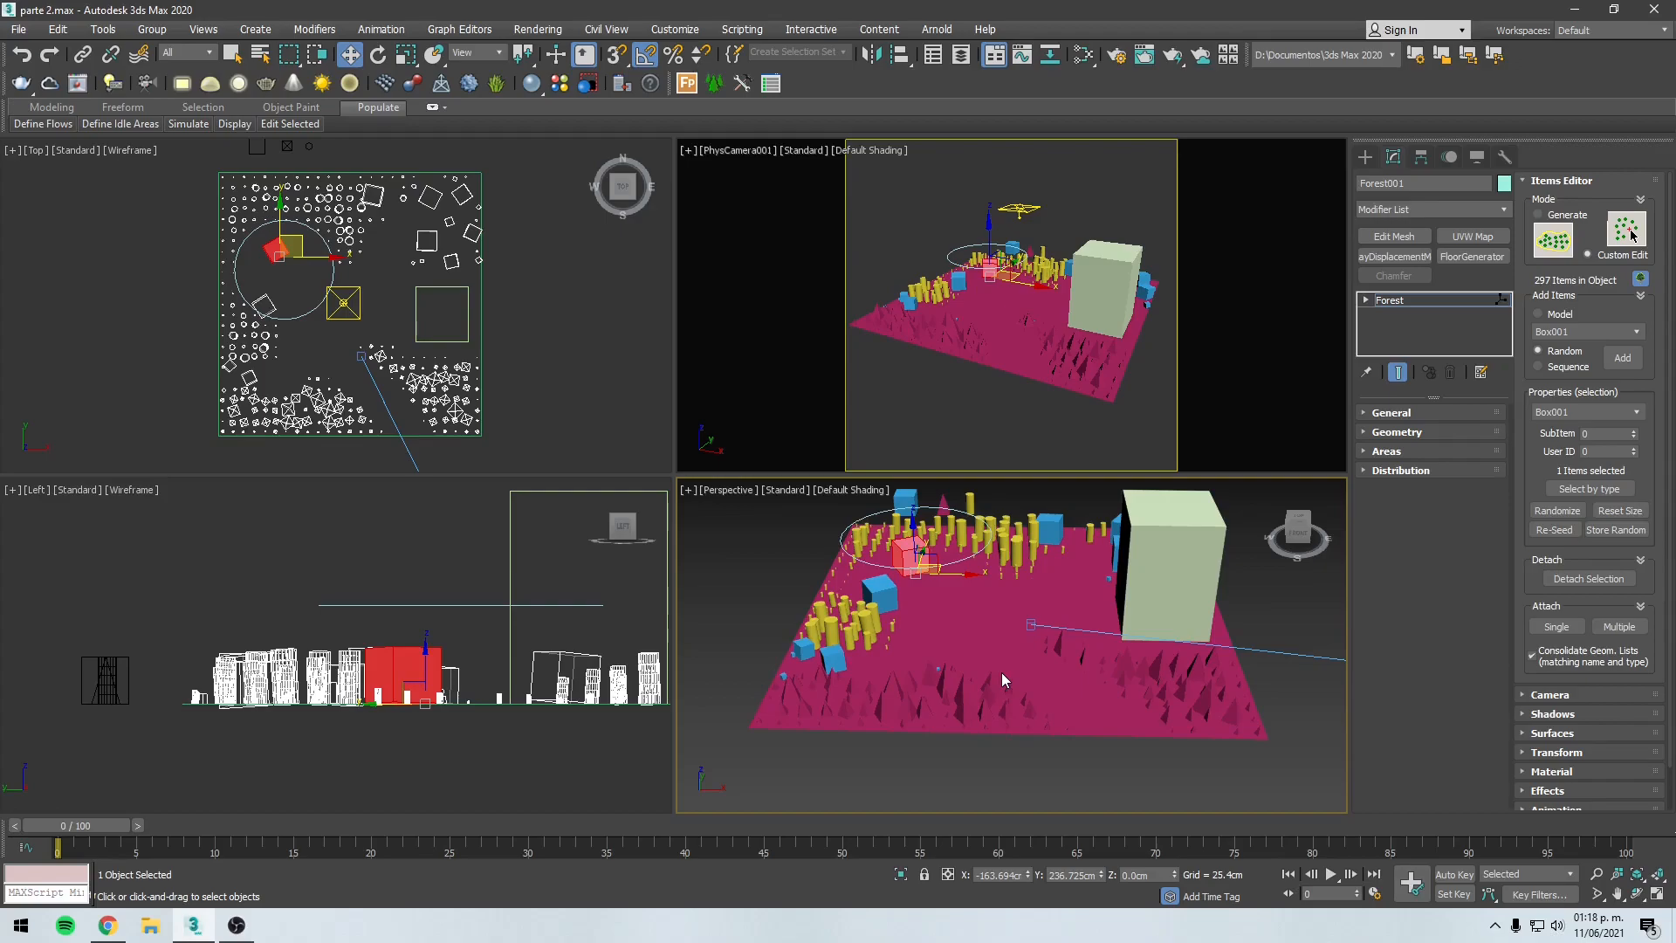
middle_click_drag(1046, 629, 1105, 628, "alt")
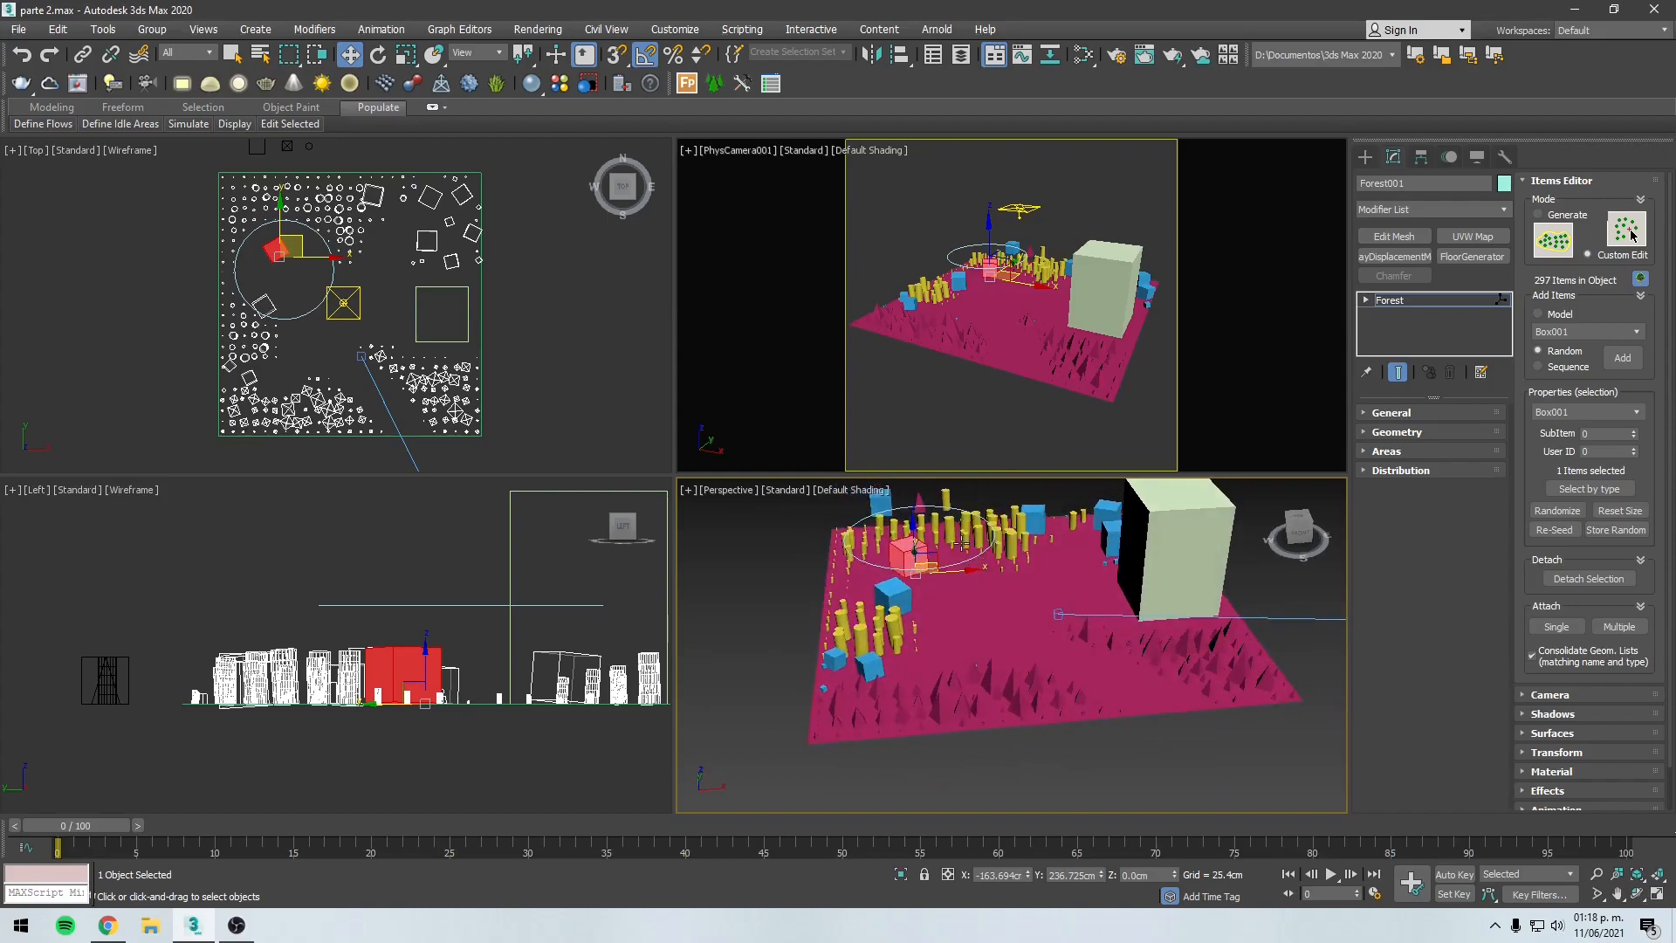
middle_click_drag(1196, 587, 1114, 621, "alt")
middle_click_drag(886, 645, 952, 624, "alt")
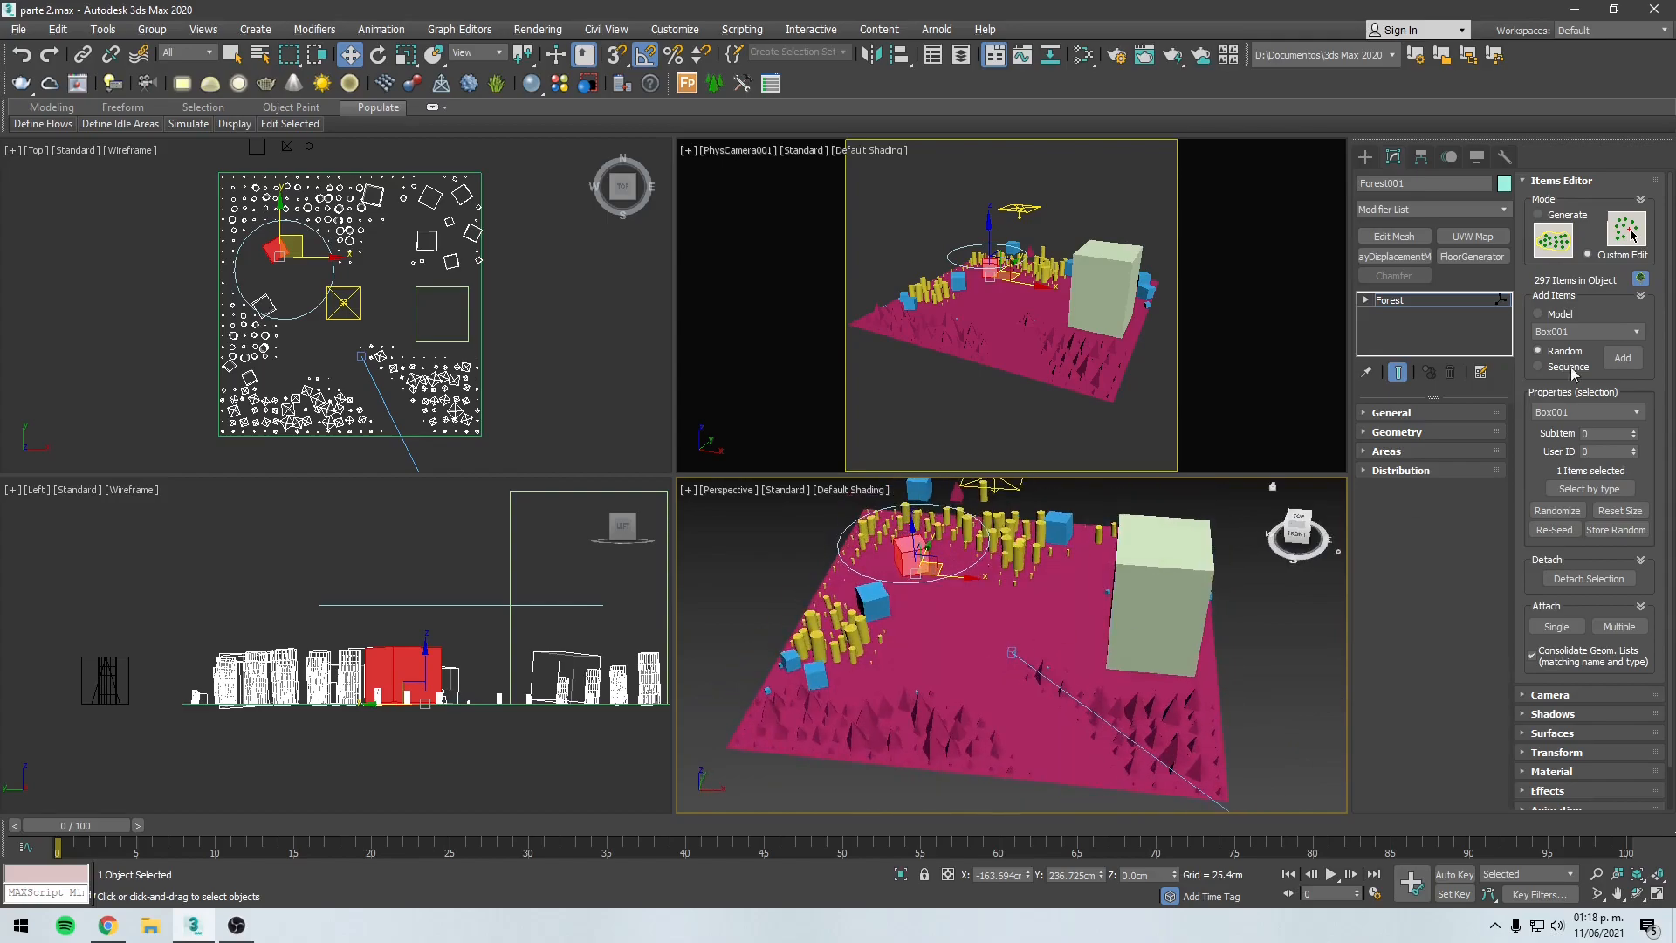
left_click(1563, 221)
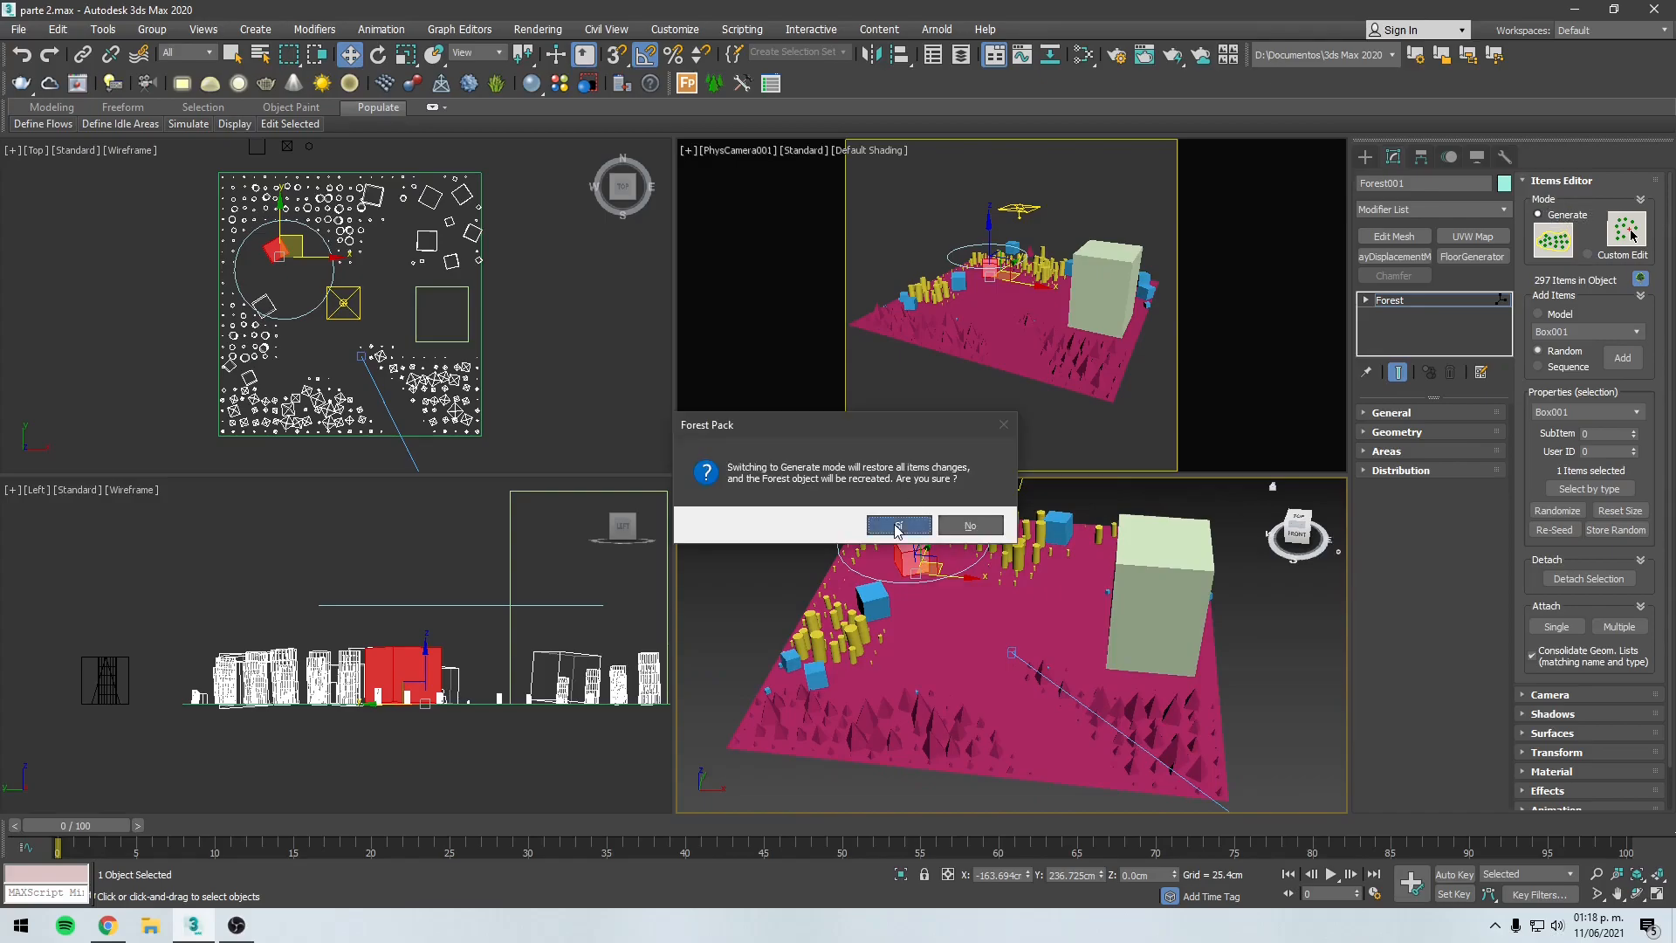
left_click(899, 529)
middle_click_drag(1040, 659, 1171, 583, "alt")
middle_click_drag(997, 678, 1087, 679, "alt")
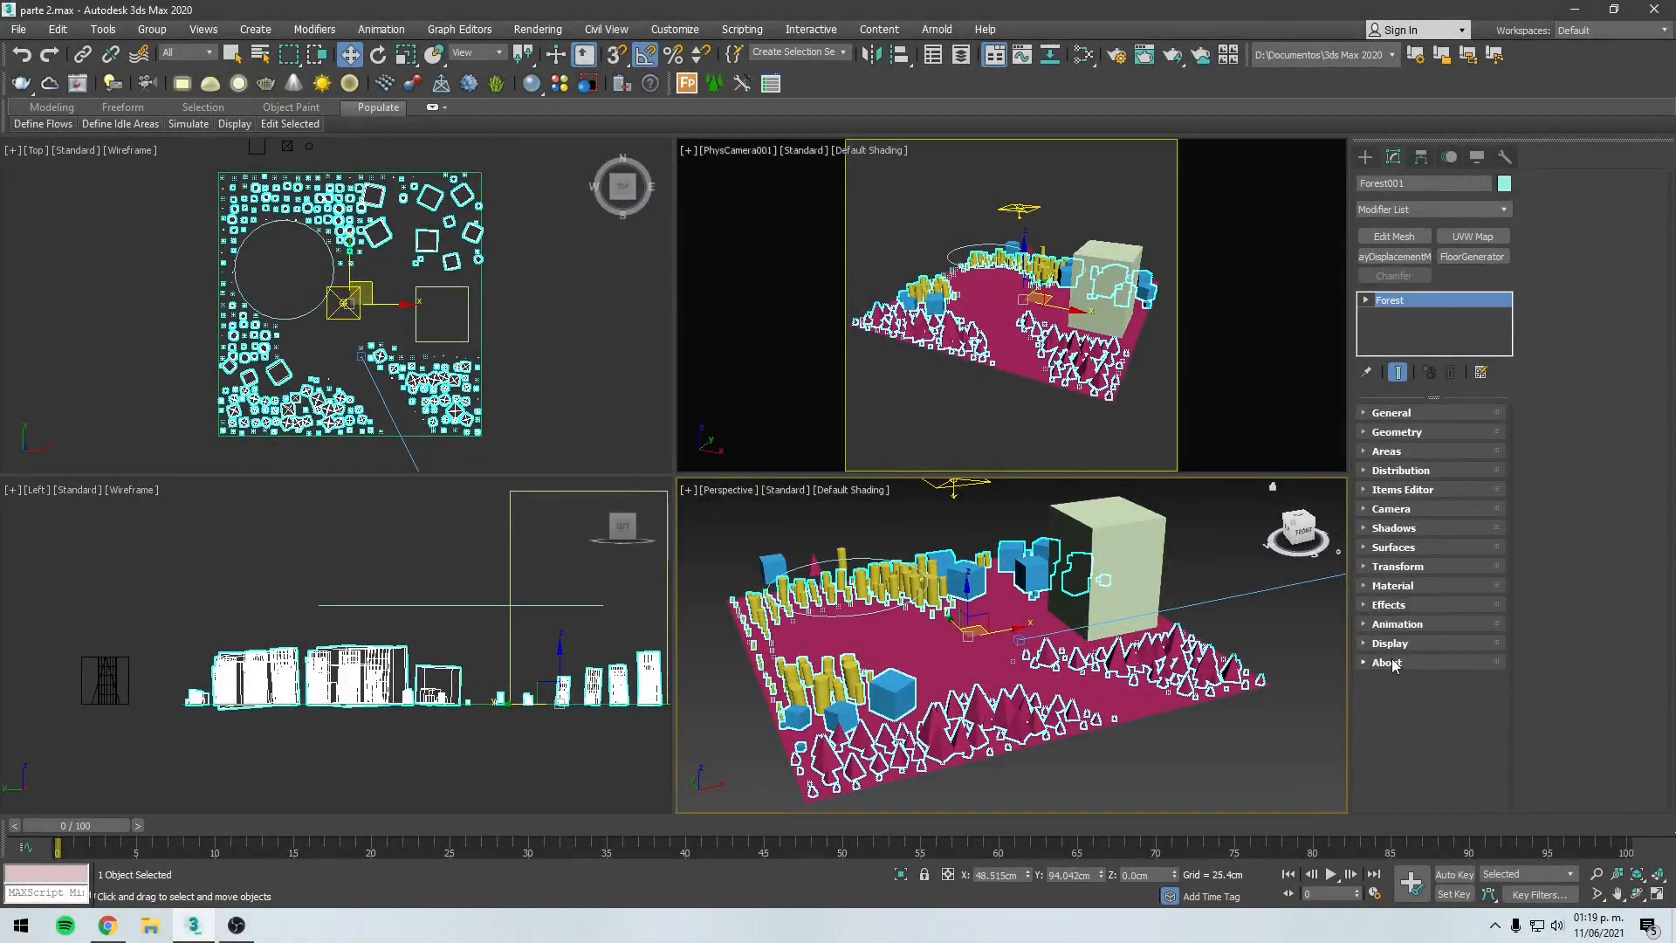
Step: Open the forest's Display settings, show the viewport items as Mesh, and return the viewport mode to Adaptive
middle_click_drag(1102, 578, 1052, 582, "alt")
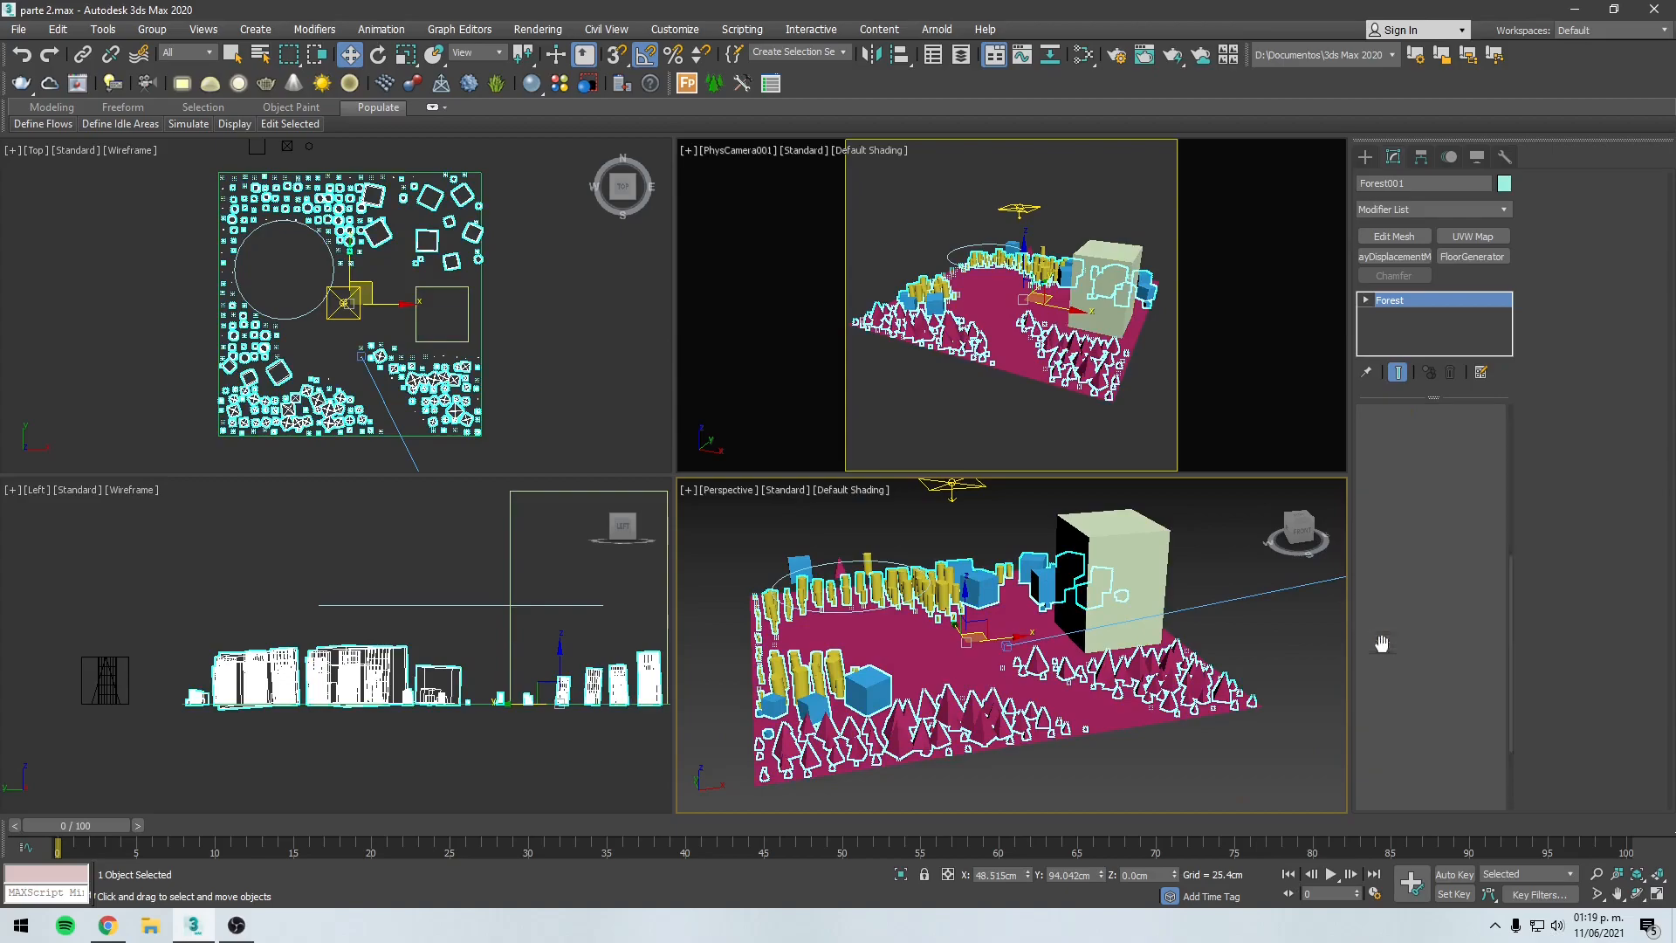
left_click(1387, 644)
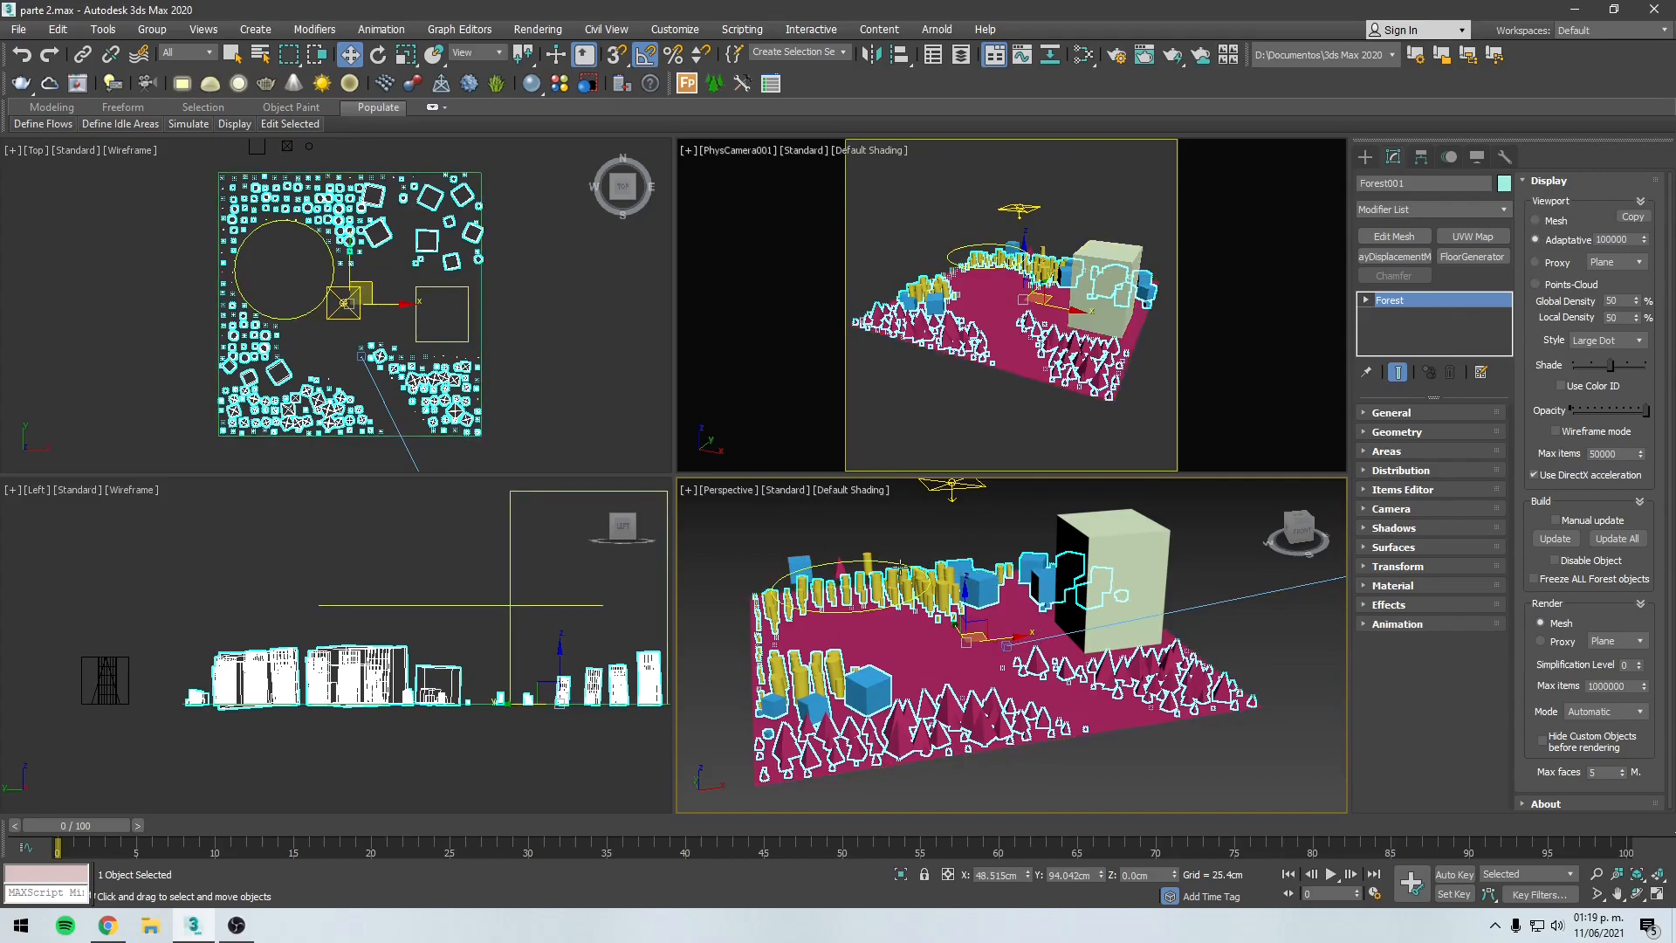
left_click(1540, 221)
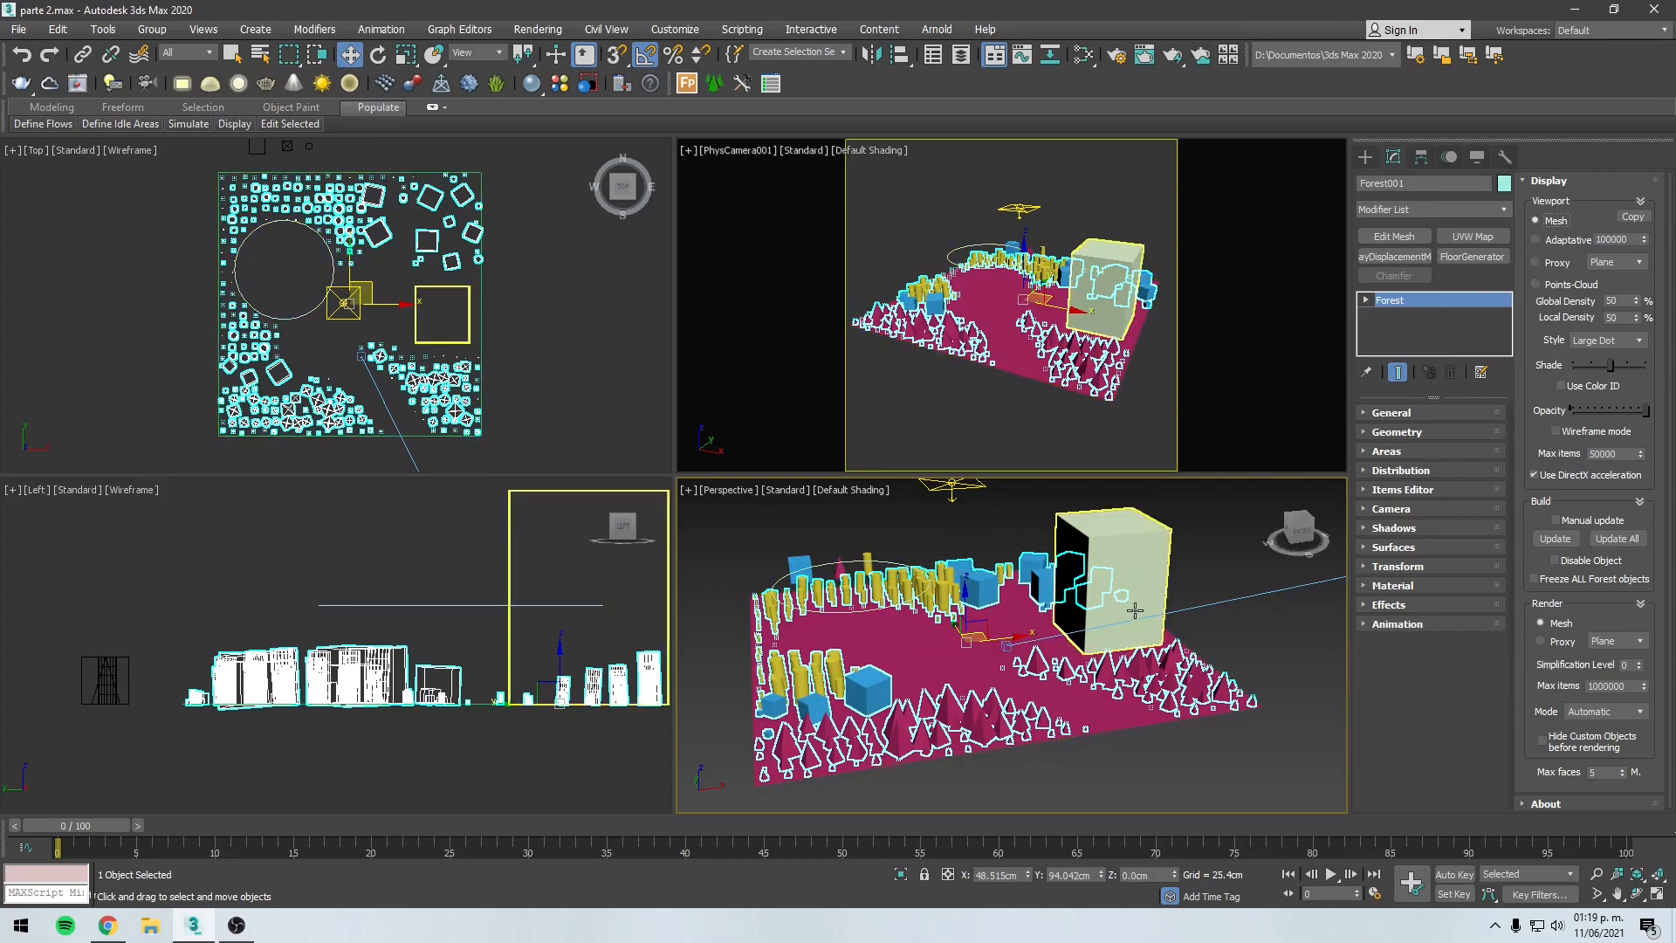
scroll(1139, 606, "up", 6)
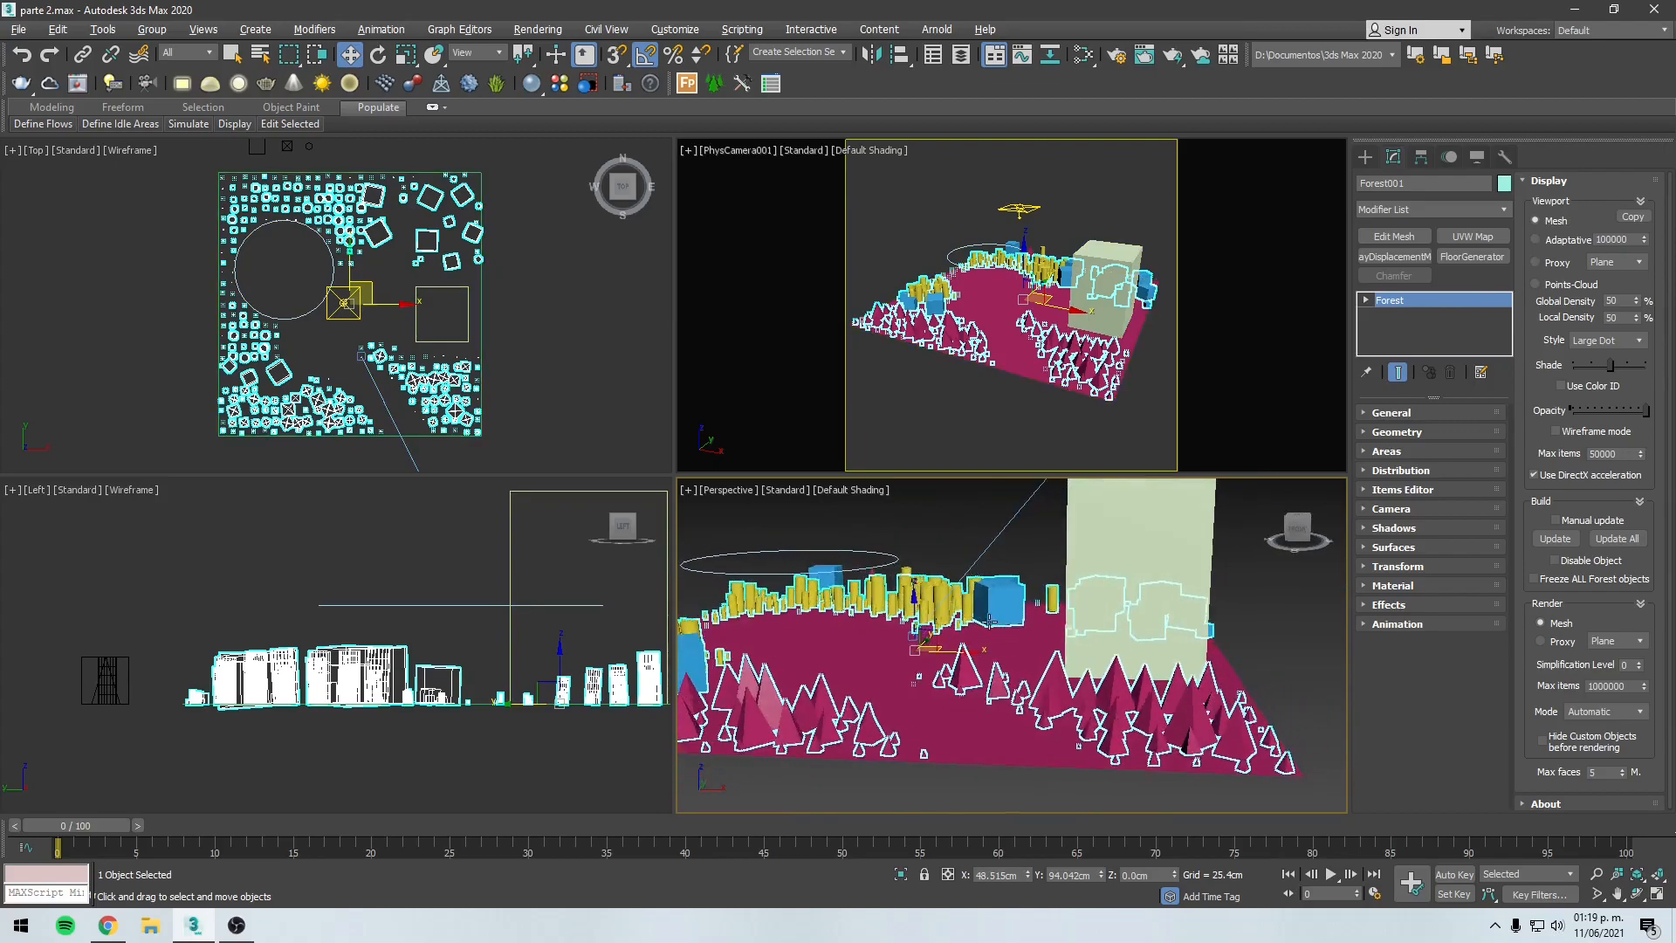
scroll(991, 621, "up", 3)
left_click(1543, 242)
middle_click_drag(1152, 585, 887, 688, "alt")
middle_click_drag(976, 635, 891, 651, "alt")
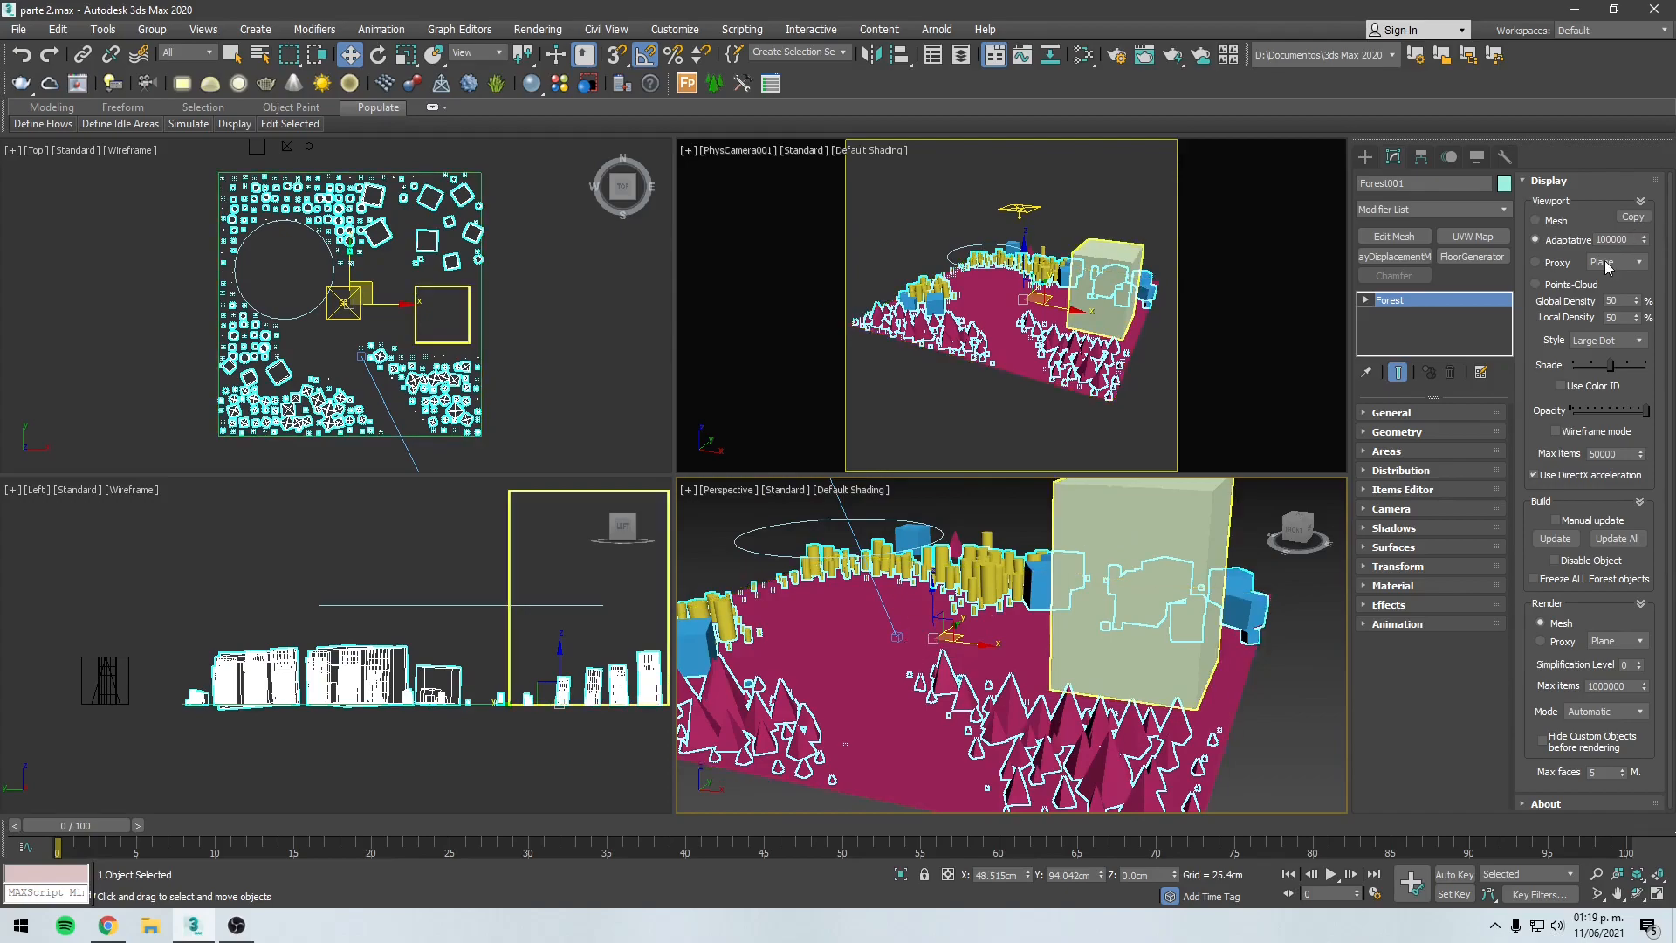
Step: Switch the forest's viewport display to Proxy with the Plane shape and inspect the planes up close
left_click(1537, 262)
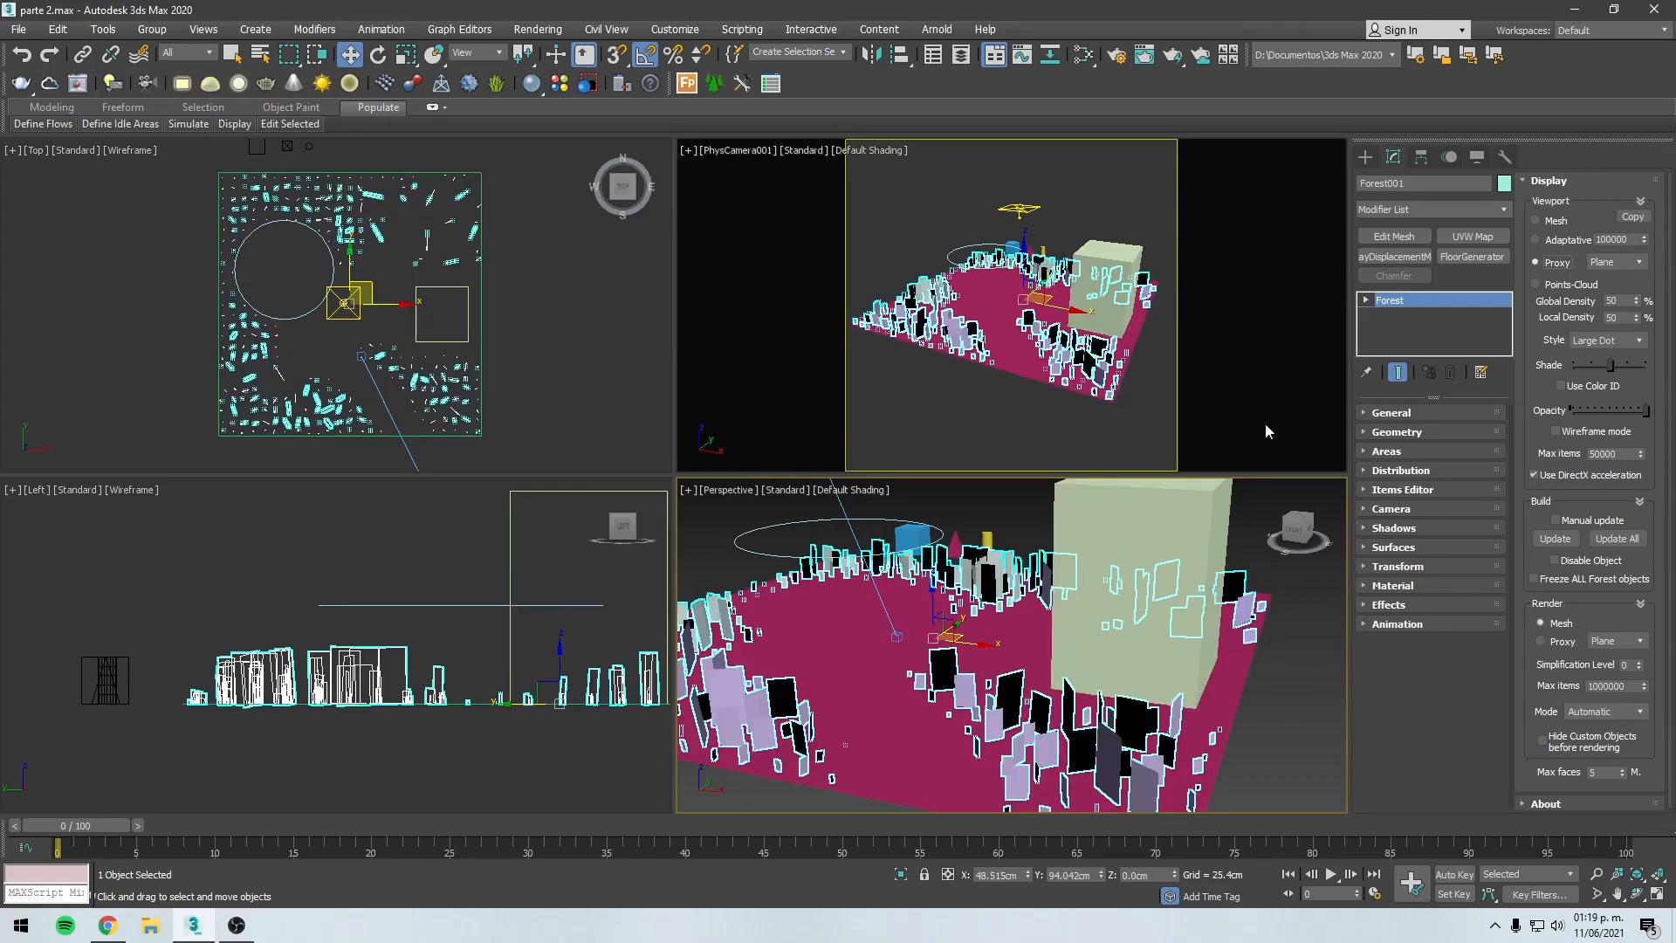
middle_click_drag(929, 677, 828, 697, "alt")
middle_click_drag(722, 669, 925, 681)
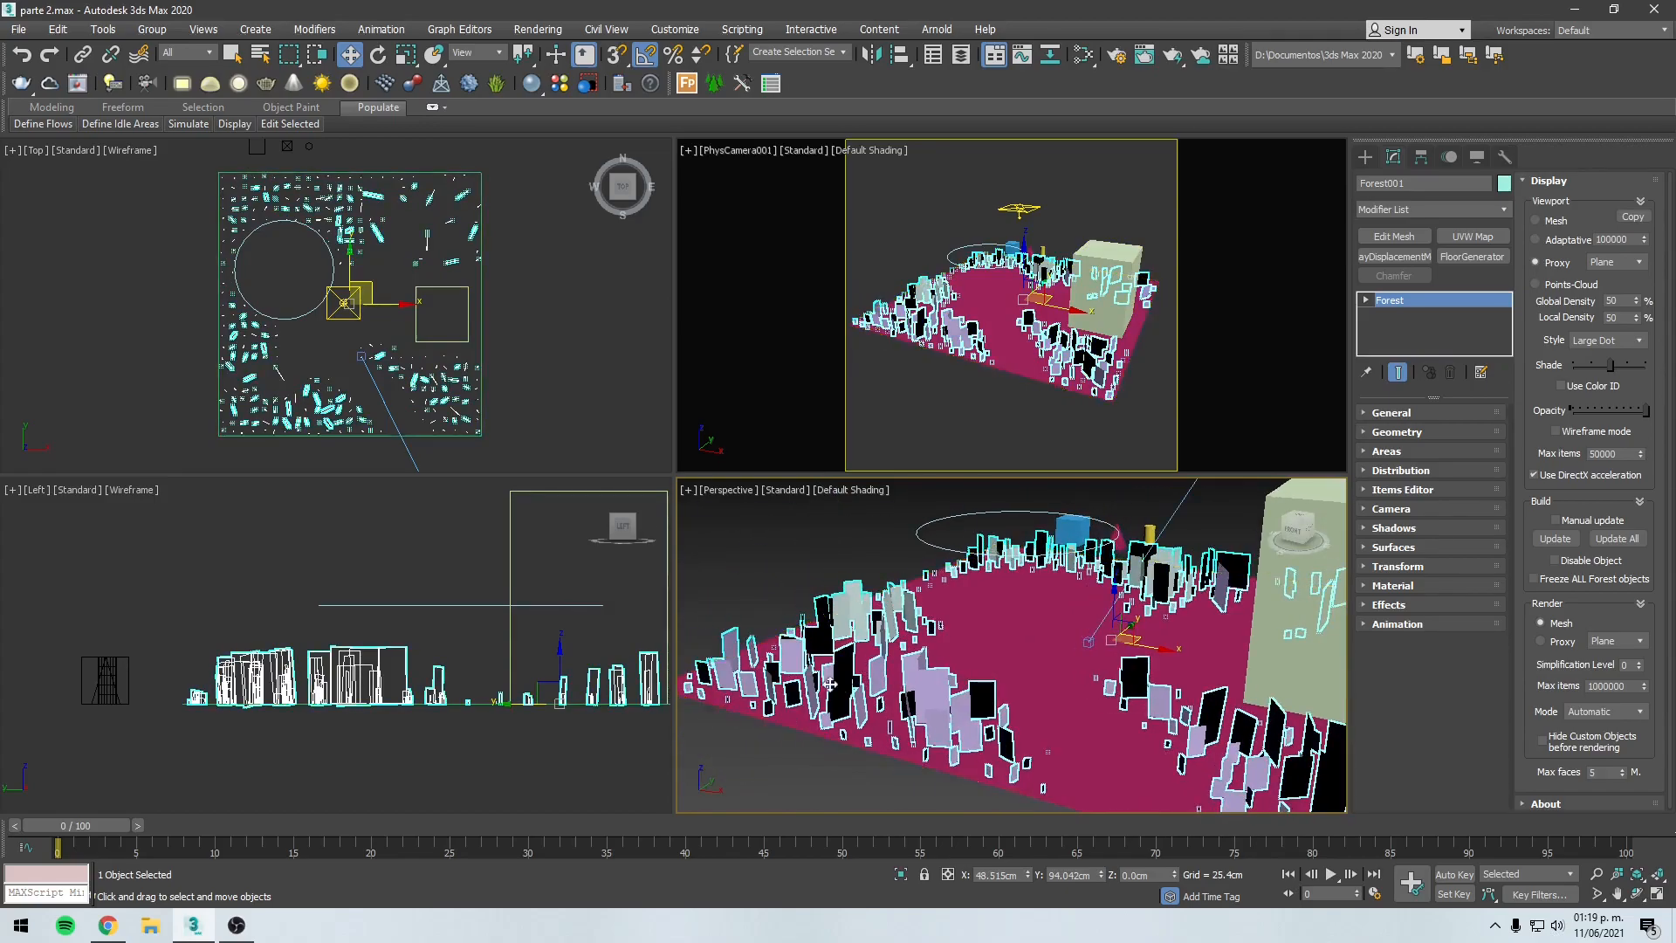
scroll(925, 696, "up", 3)
scroll(972, 696, "down", 2)
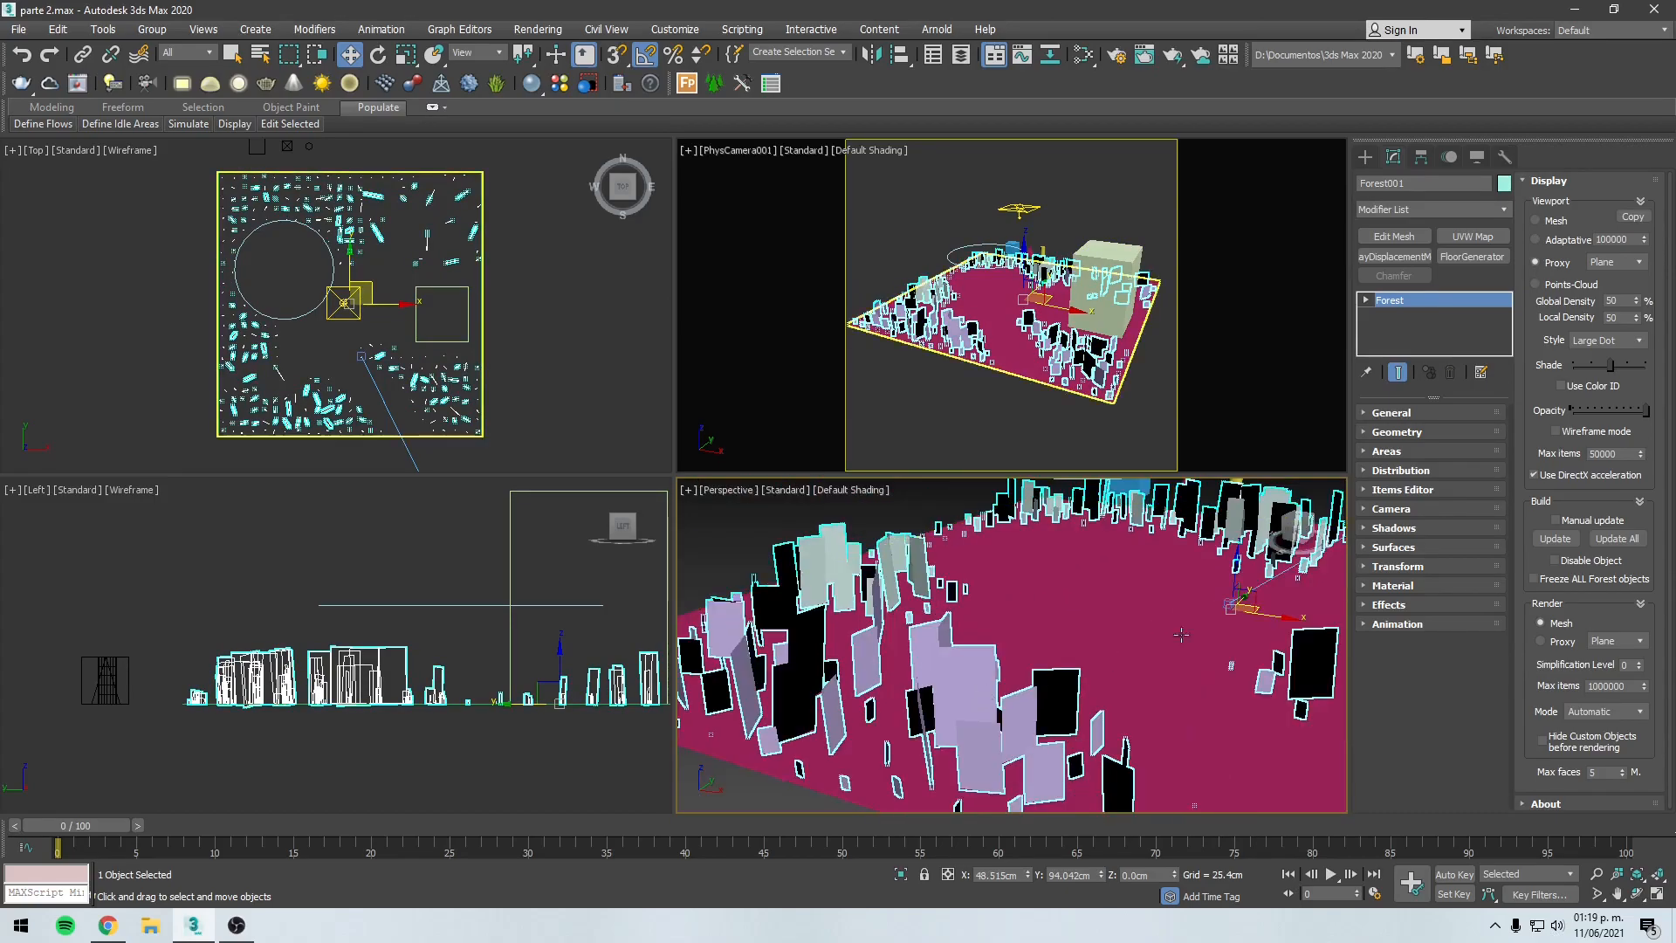
Step: Try the Pyramid, Box, Thin Box and Plant proxy shapes for the viewport, ending with Arrow
left_click(1609, 267)
left_click(1611, 289)
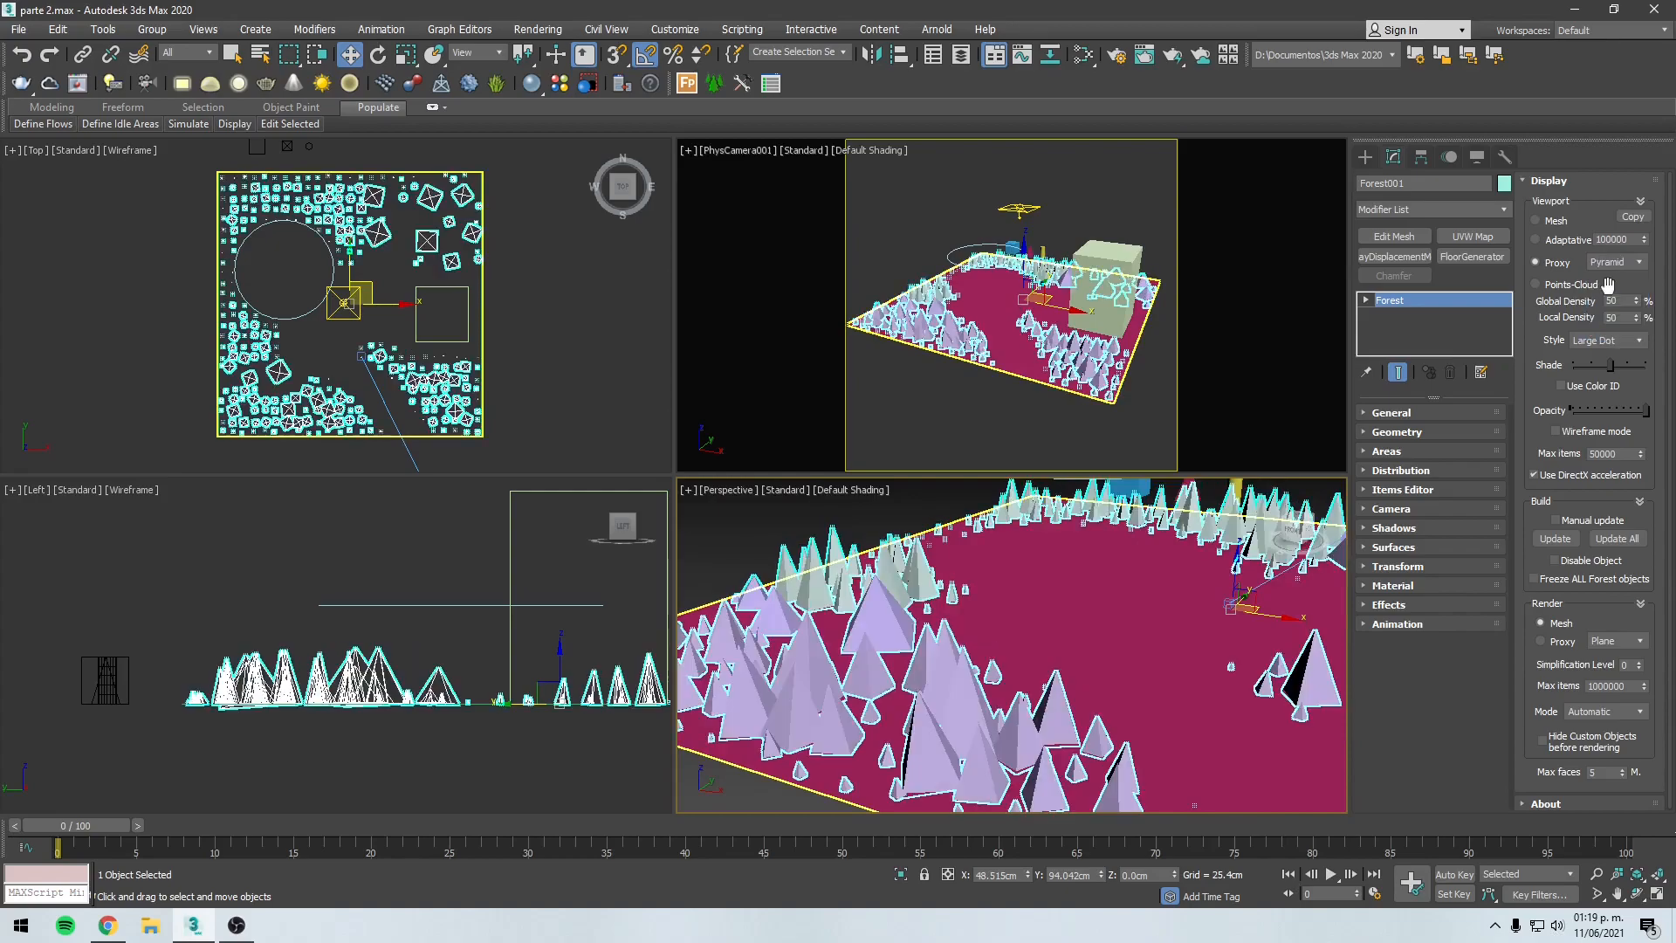
left_click(1620, 264)
left_click(1615, 301)
left_click(1611, 262)
left_click(1611, 312)
left_click(1609, 265)
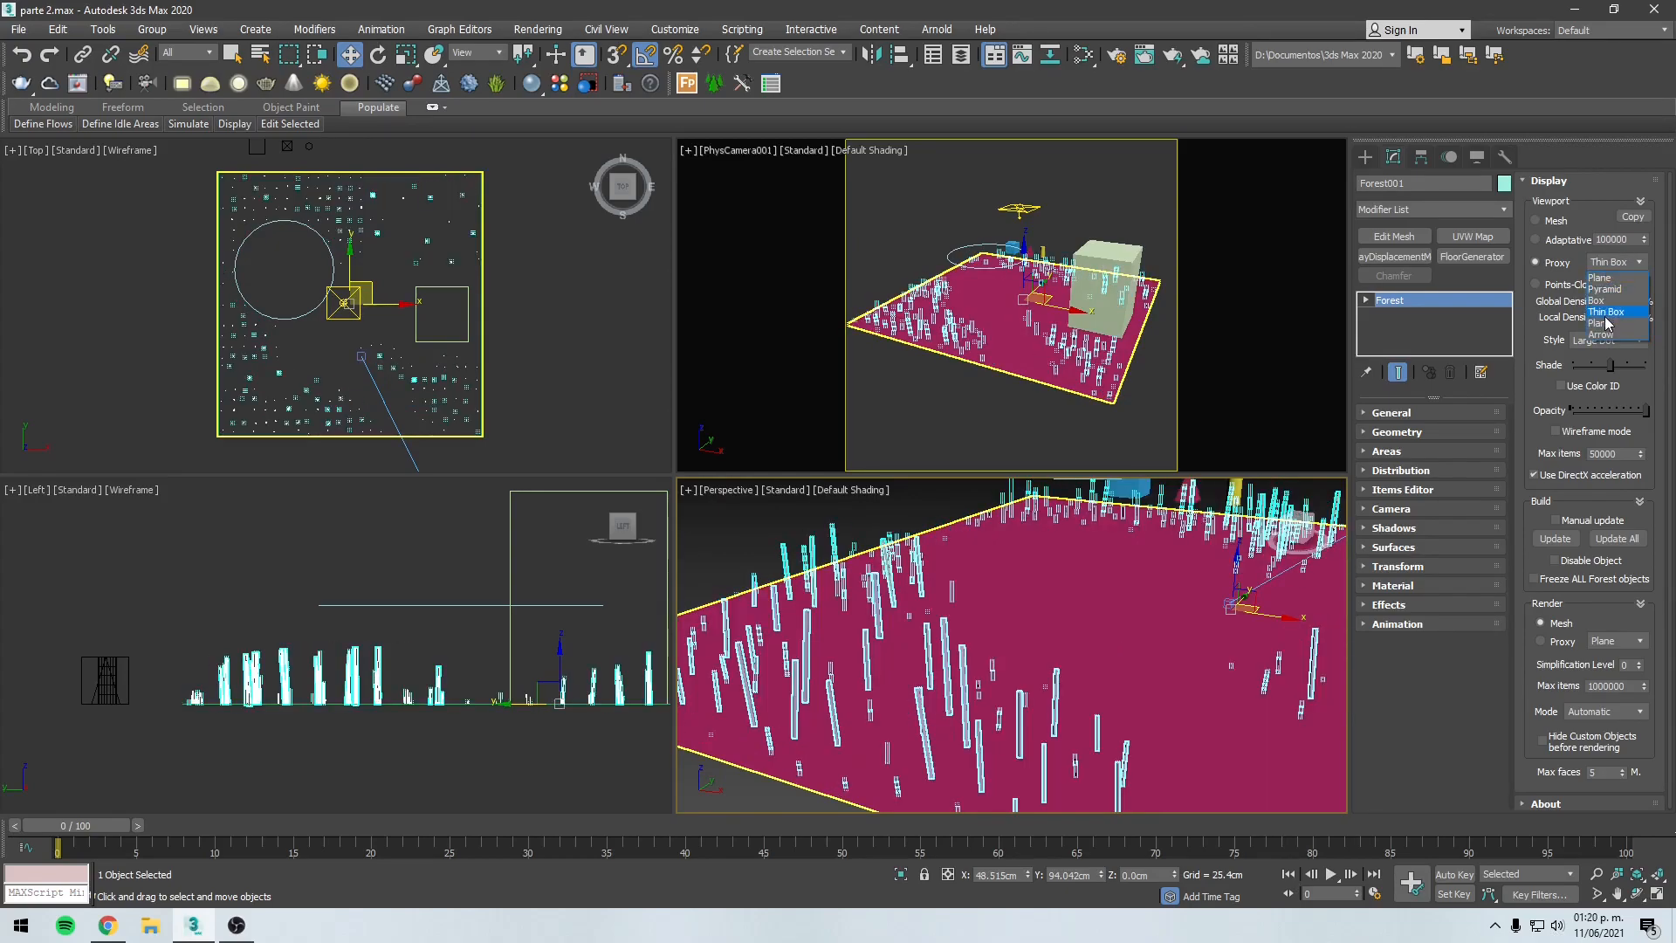
left_click(1606, 323)
left_click(1611, 262)
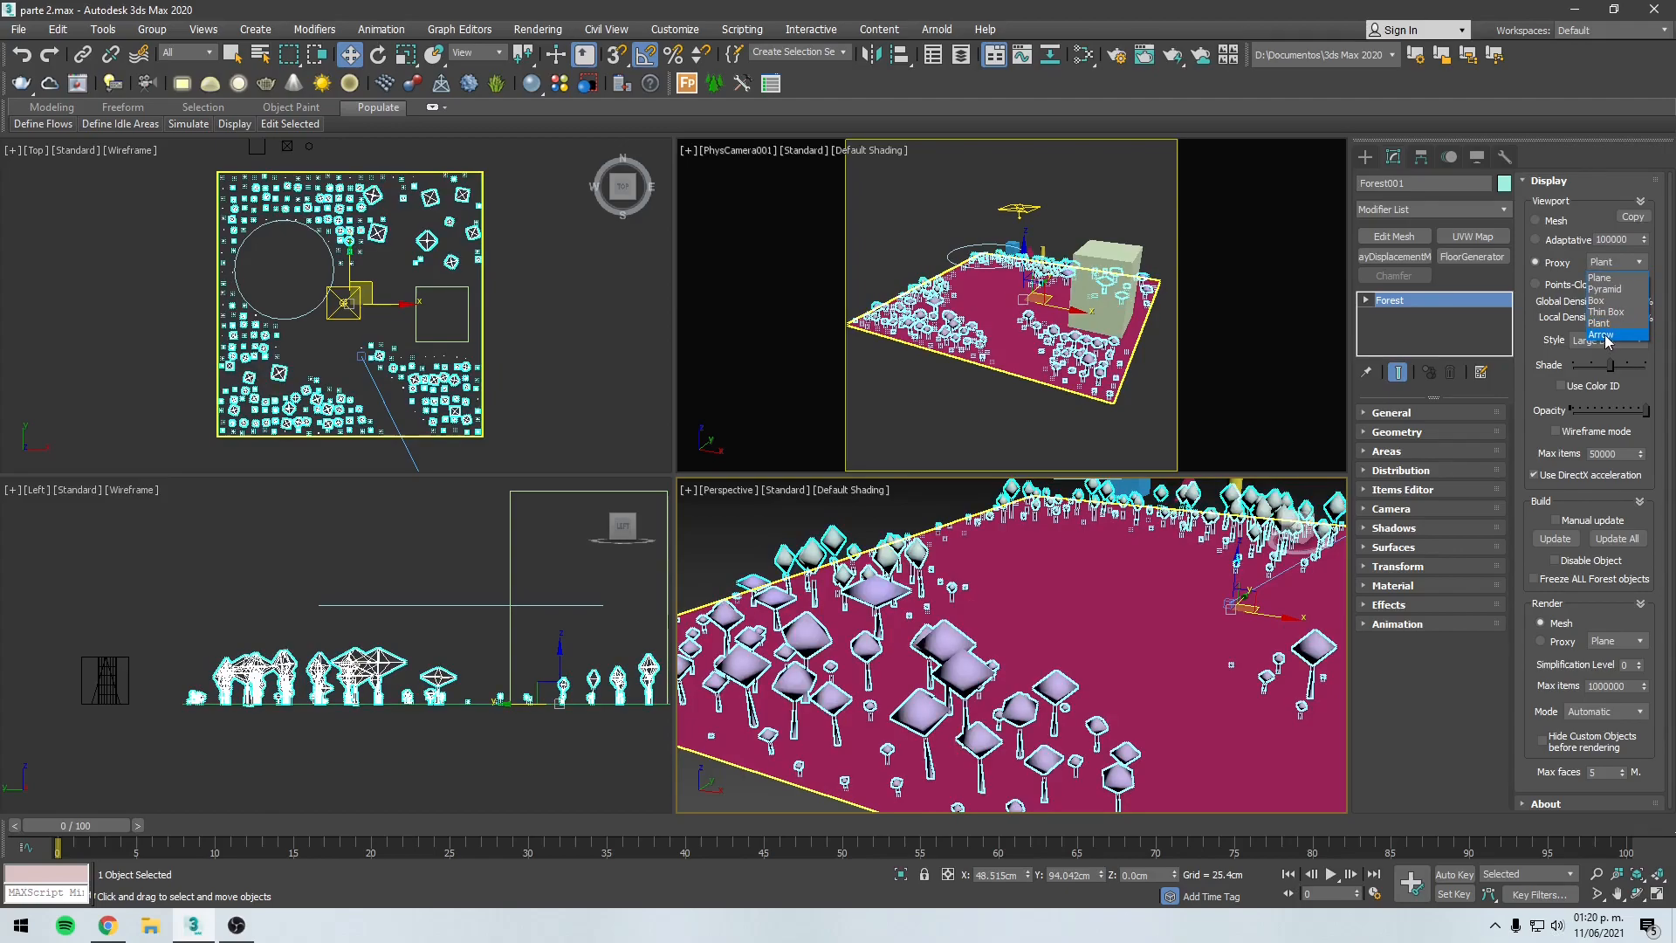
left_click(1603, 336)
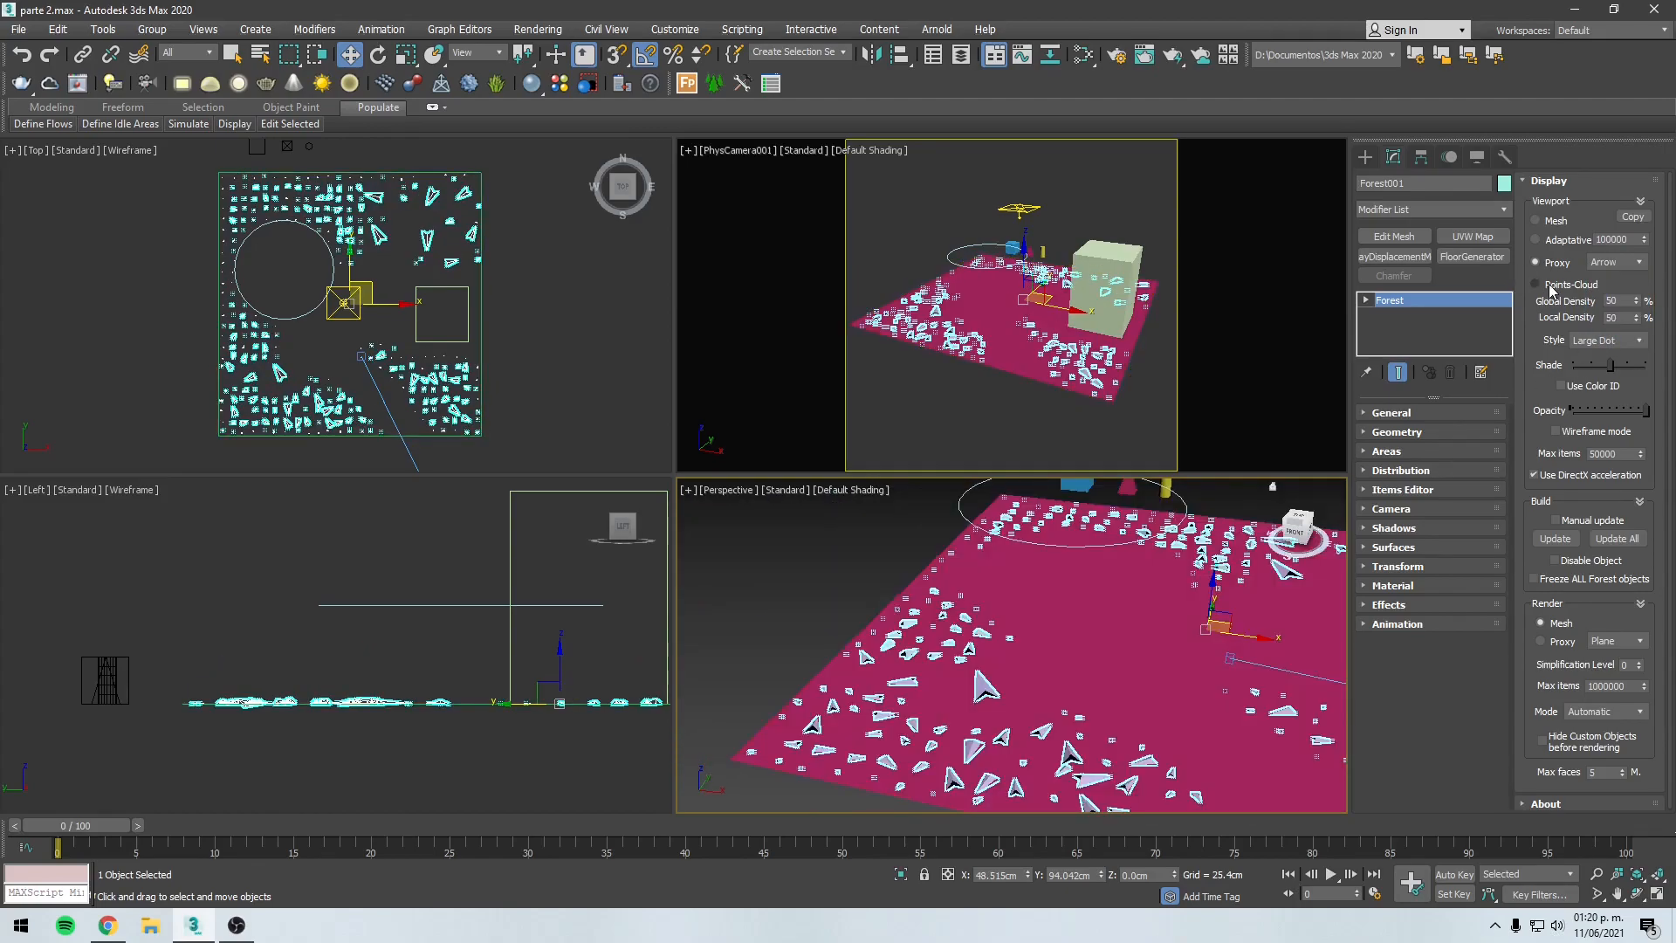
Step: Switch the forest's viewport display to Points-Cloud and inspect the scattered items up close
left_click(1536, 284)
middle_click_drag(1082, 707, 1239, 563, "alt")
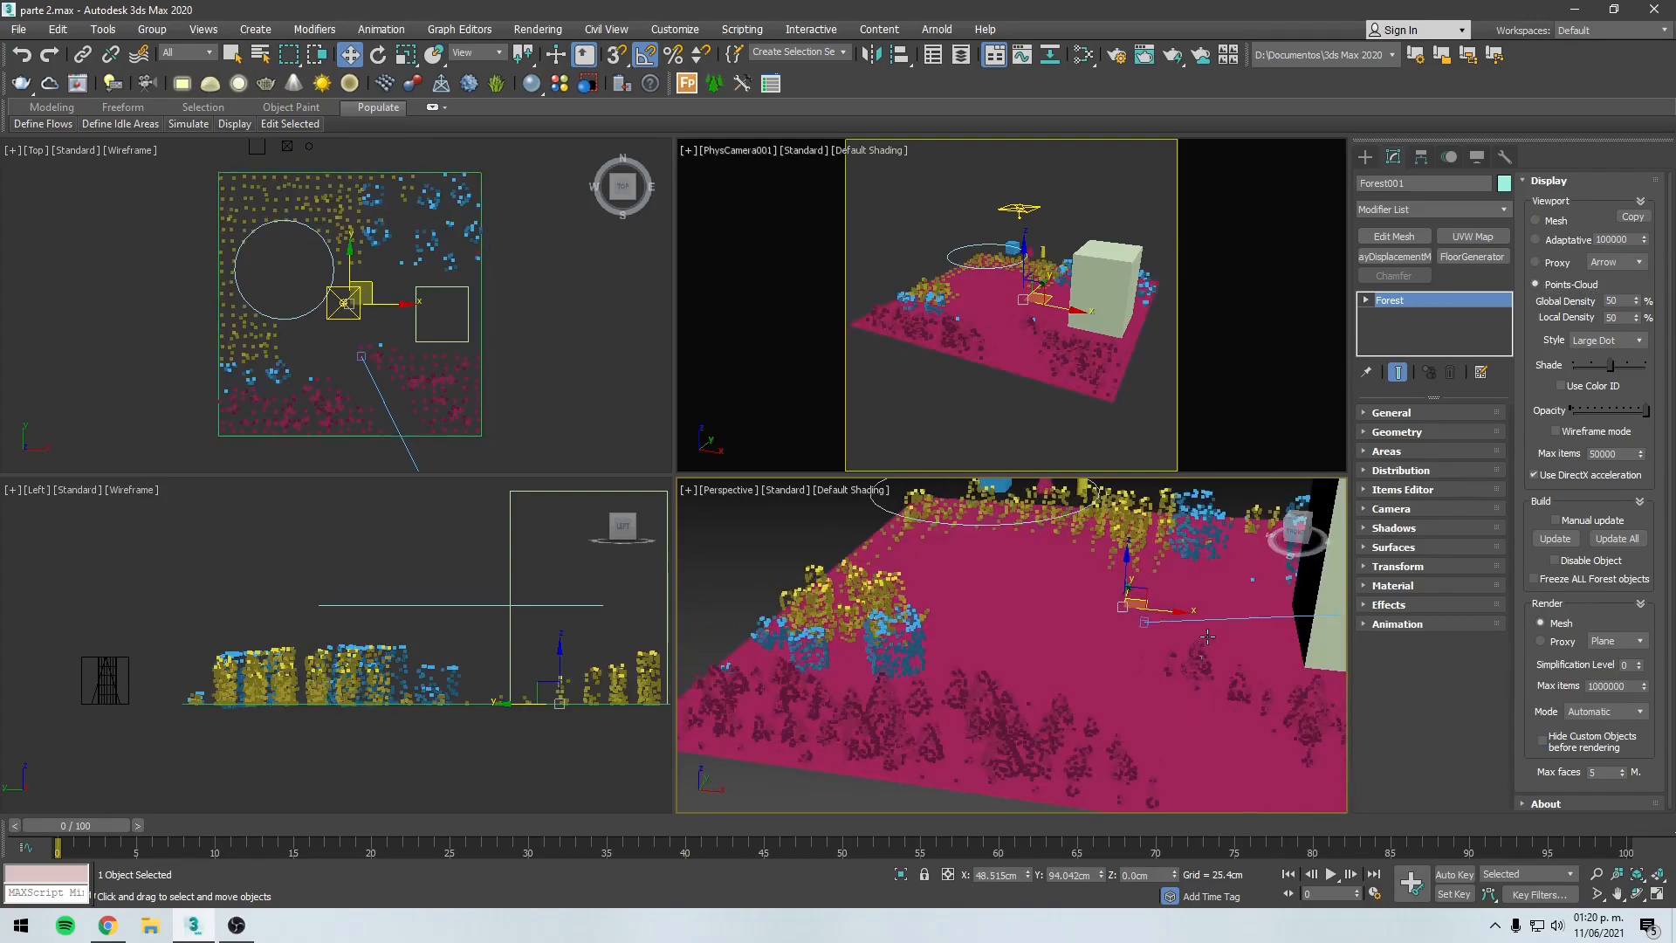
scroll(868, 666, "up", 4)
middle_click_drag(868, 666, 939, 626)
middle_click_drag(1138, 721, 1041, 590, "alt")
scroll(1040, 590, "up", 3)
middle_click_drag(1166, 674, 1071, 710)
scroll(1059, 689, "up", 2)
scroll(1059, 690, "down", 4)
scroll(1071, 710, "down", 3)
middle_click_drag(1301, 711, 1107, 731, "alt")
scroll(1098, 690, "down", 4)
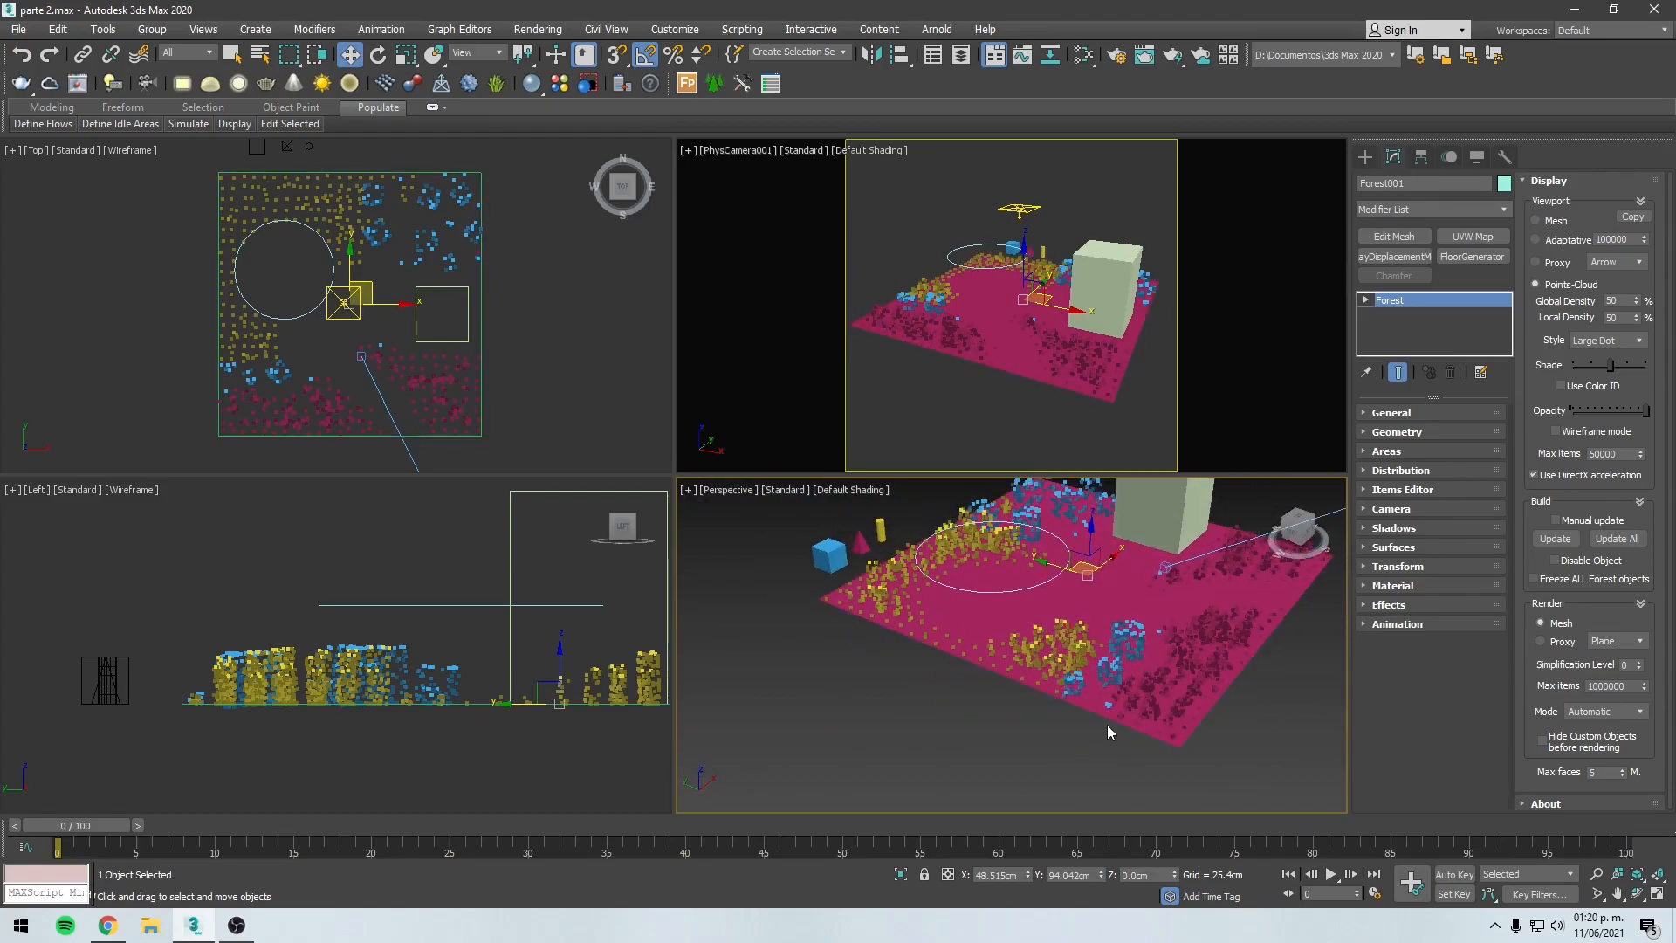
Step: Compare the point-cloud colours with the source box, pyramid and cylinder behind the plane
middle_click_drag(1108, 732, 1030, 681, "alt")
scroll(1031, 681, "up", 3)
middle_click_drag(1030, 611, 1036, 651)
middle_click_drag(1004, 559, 1004, 707)
scroll(987, 605, "up", 4)
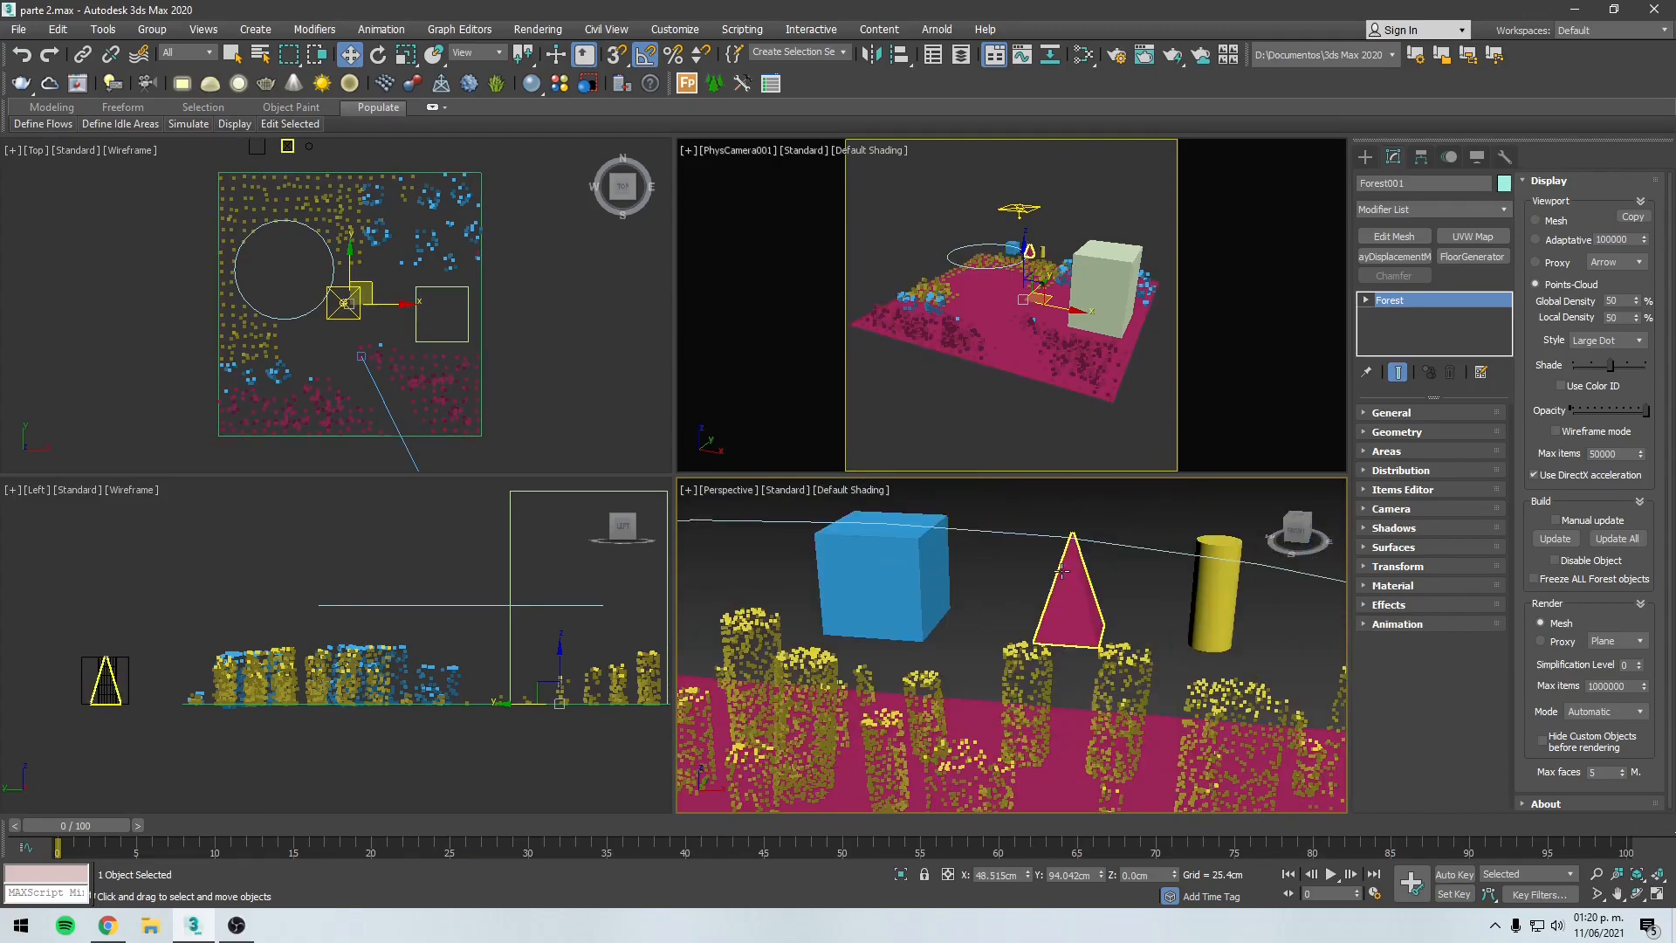
scroll(1209, 593, "down", 5)
middle_click_drag(1126, 751, 1186, 737, "alt")
middle_click_drag(1187, 737, 1041, 631)
scroll(917, 582, "down", 5)
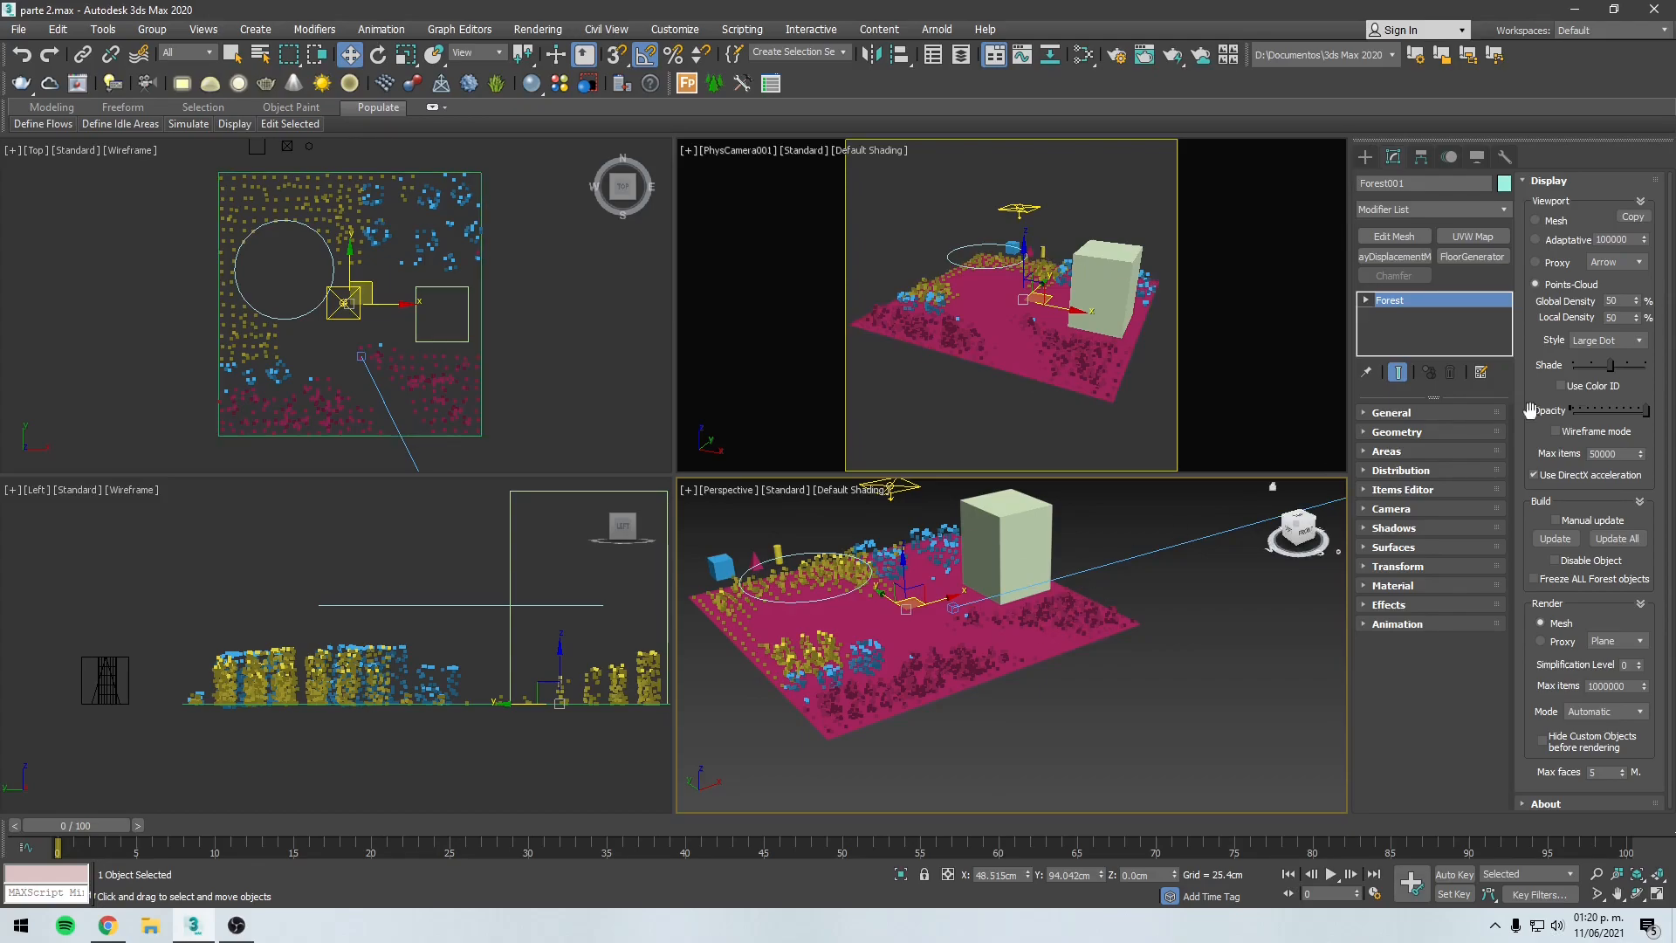
Step: Enable Use Color ID for the forest's point-cloud display and inspect the recoloured items
middle_click_drag(1036, 574, 962, 584, "alt")
scroll(961, 584, "up", 5)
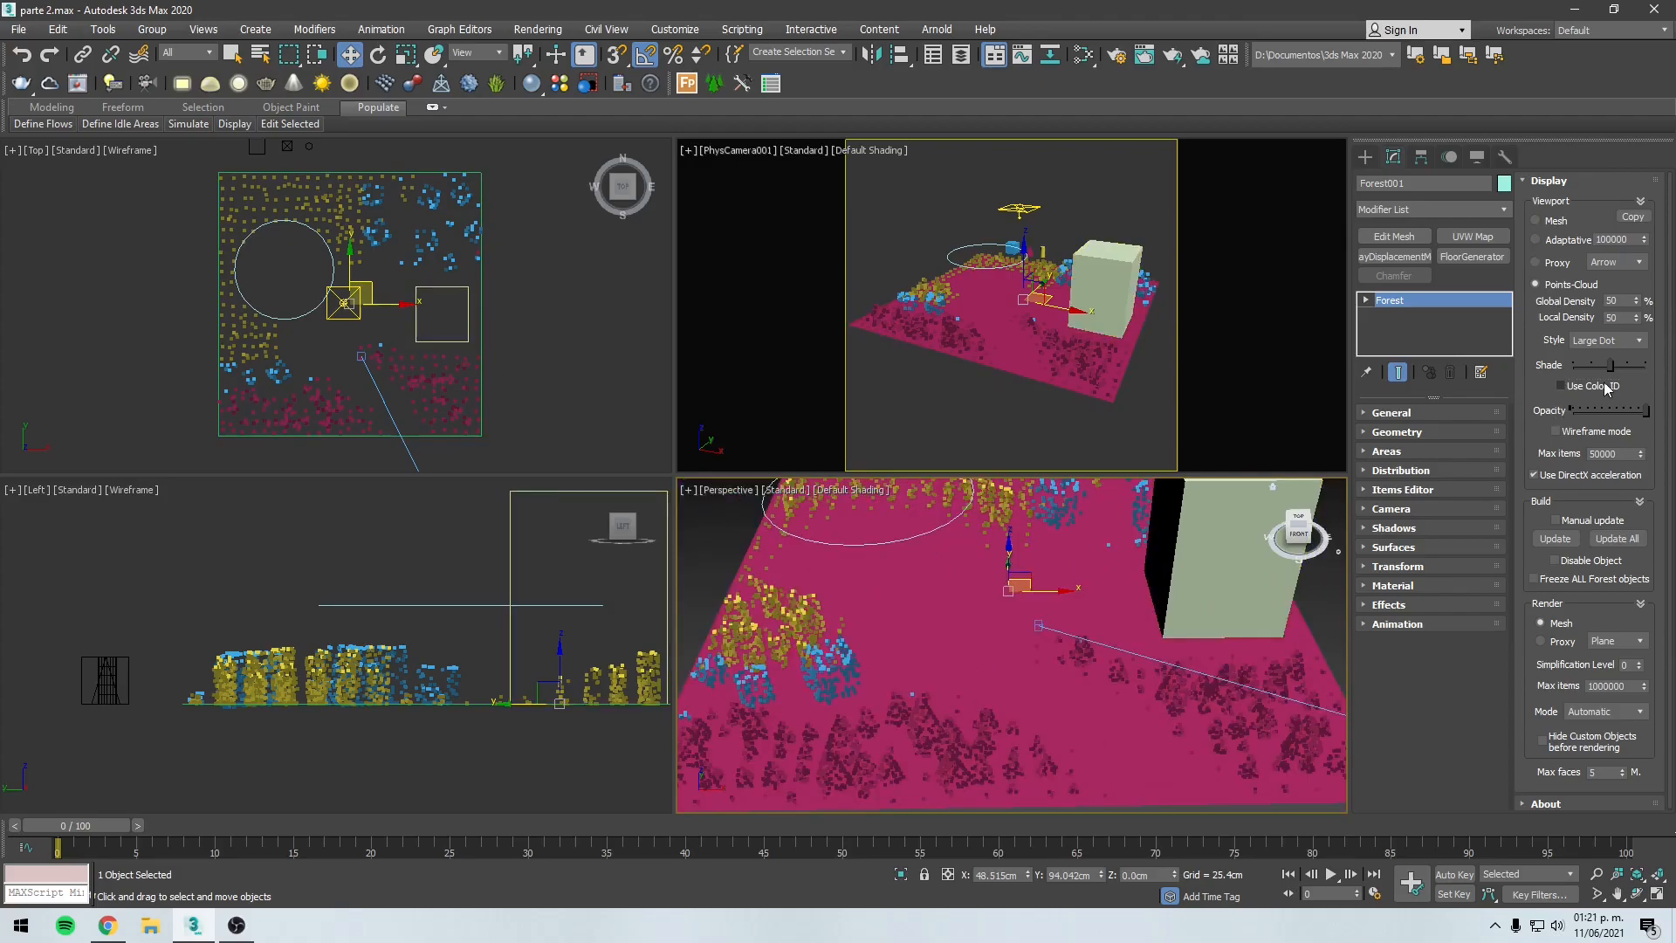
left_click(1564, 384)
middle_click_drag(991, 659, 940, 712, "alt")
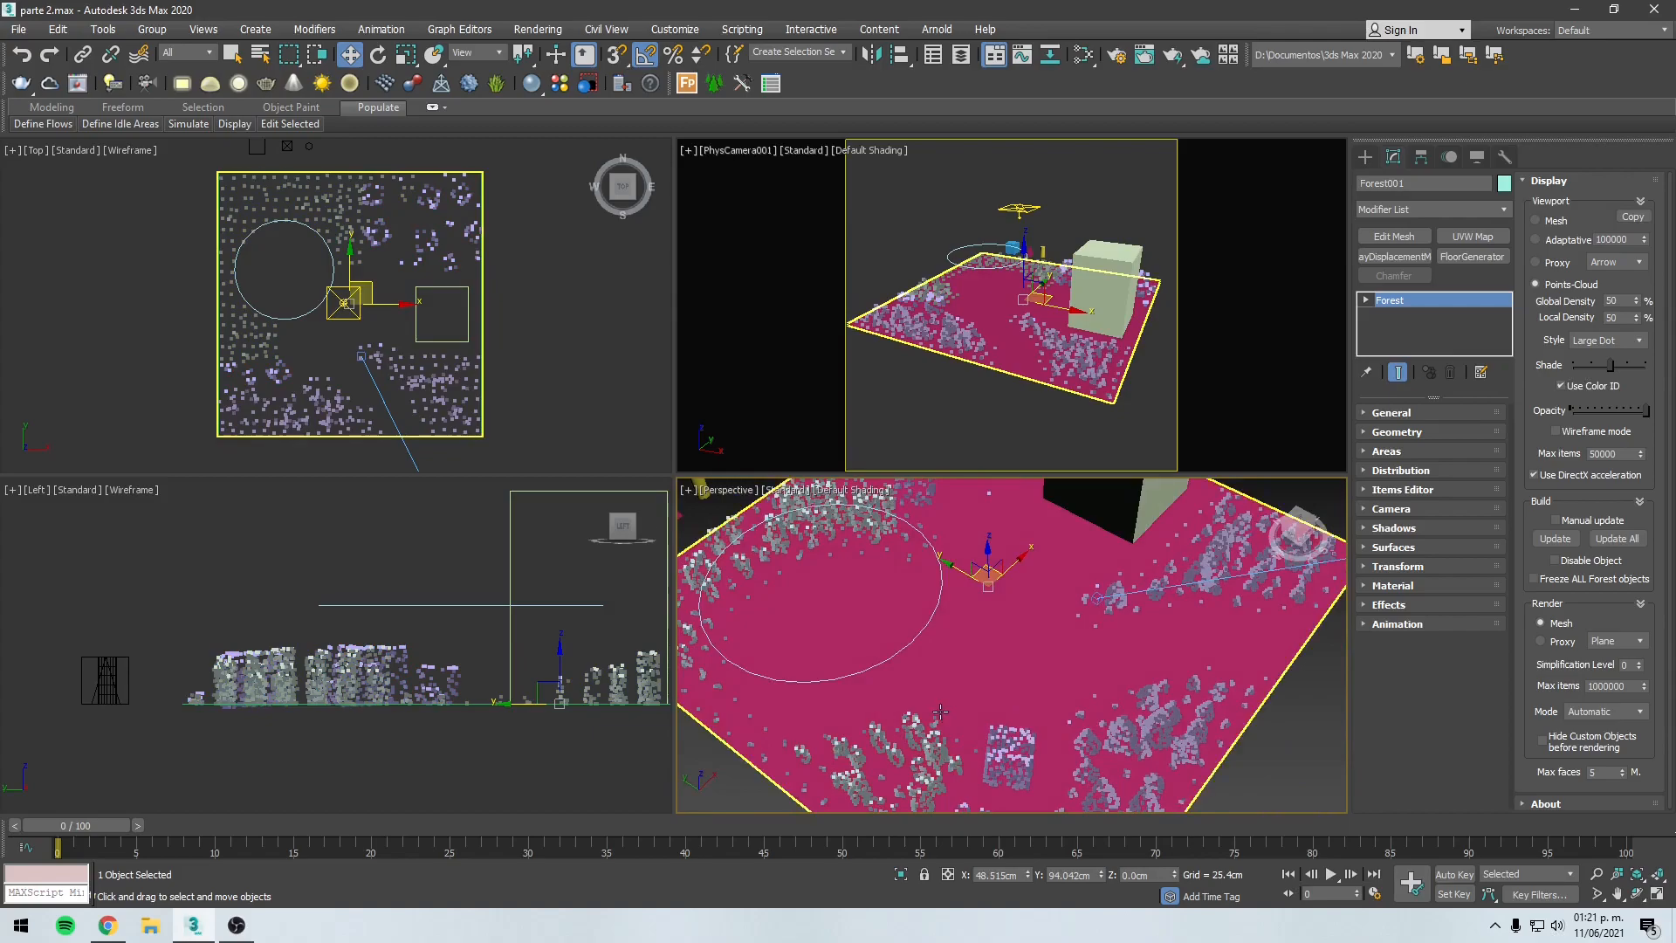
mouse_move(1007, 650)
middle_mouse_down("alt")
mouse_move(953, 615)
mouse_move(1023, 659)
middle_mouse_up("alt")
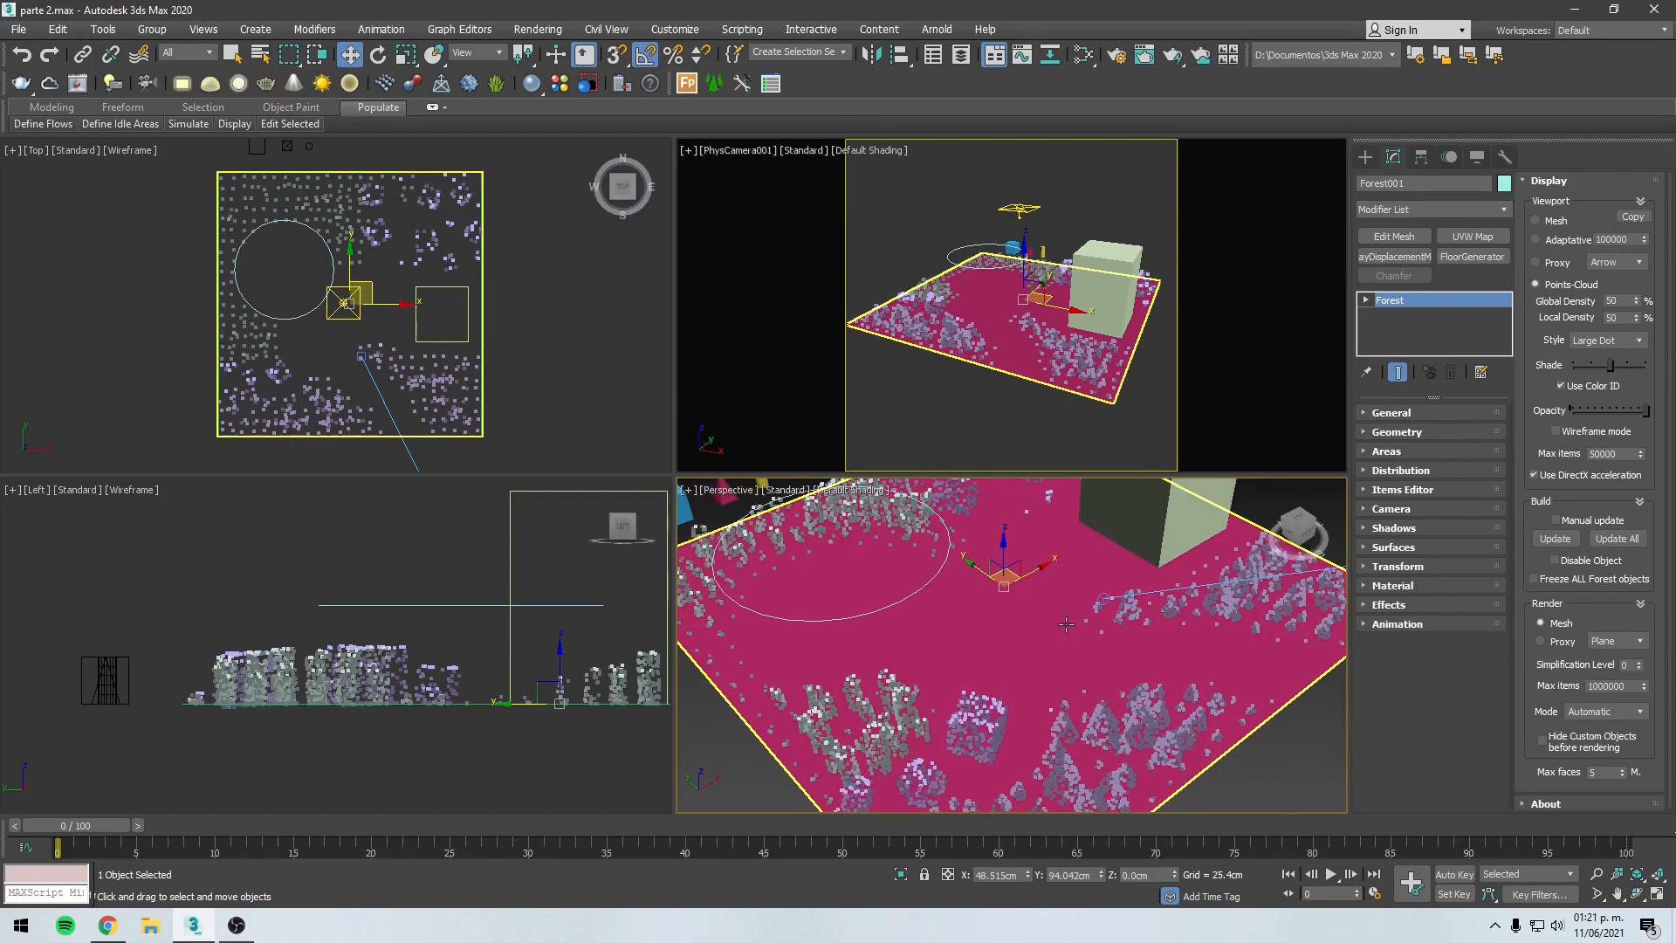
Step: Set the Color ID of Box001 in the forest's geometry list to bright green, and close the Geometry settings
left_click(1373, 435)
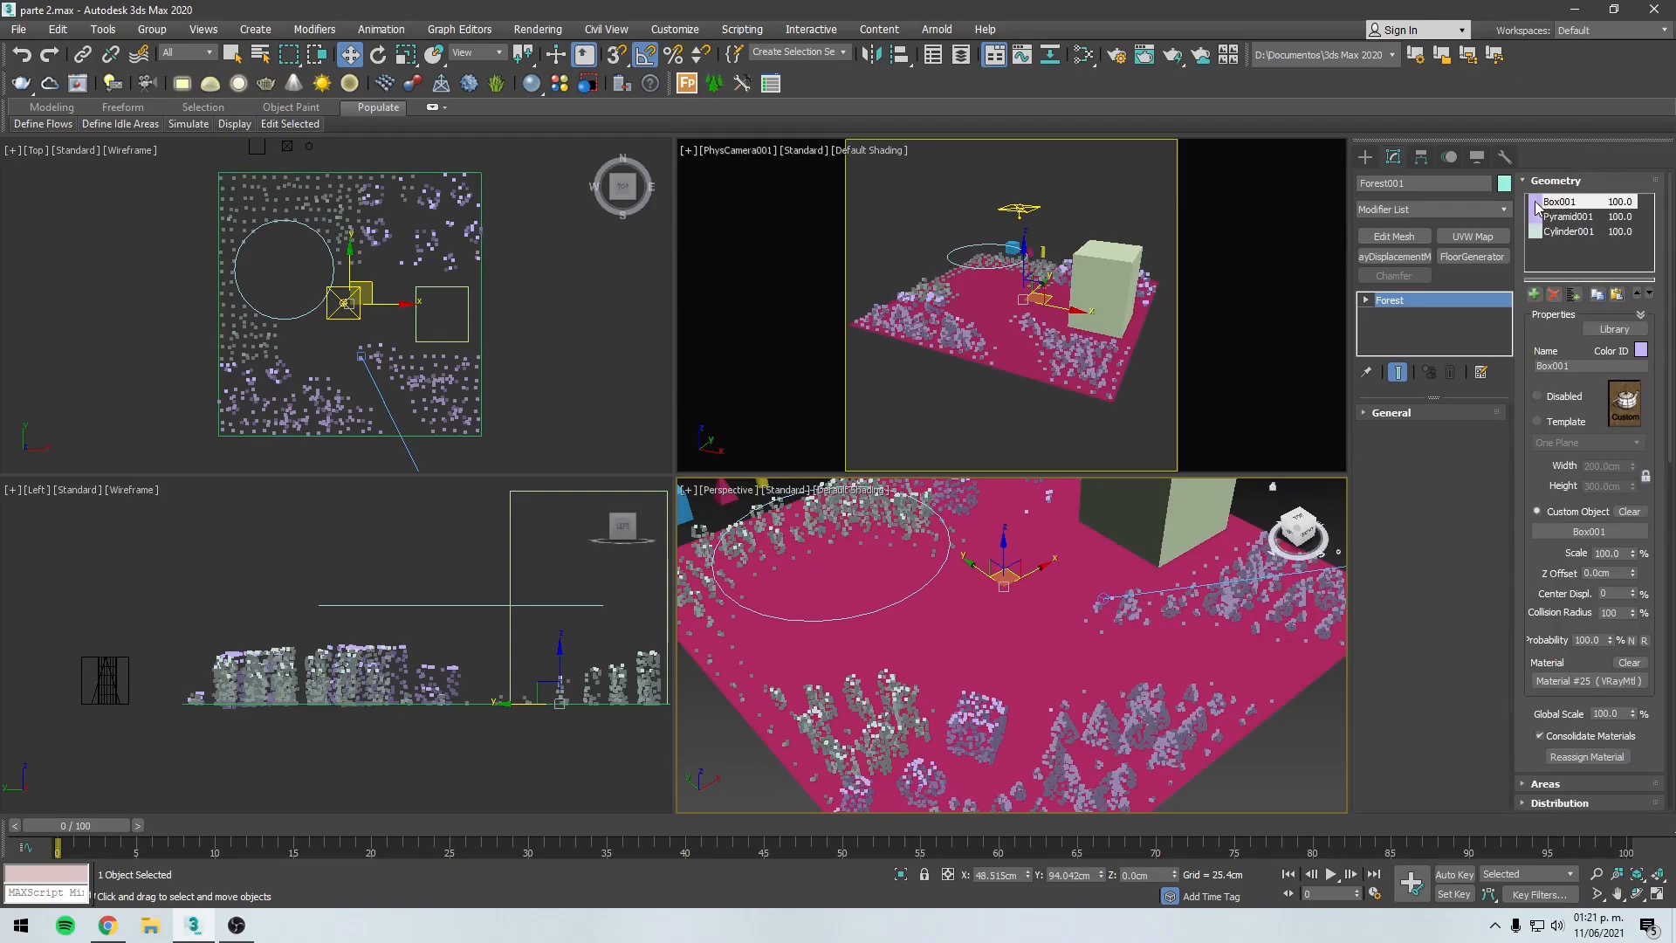
left_click(1641, 351)
left_click(401, 122)
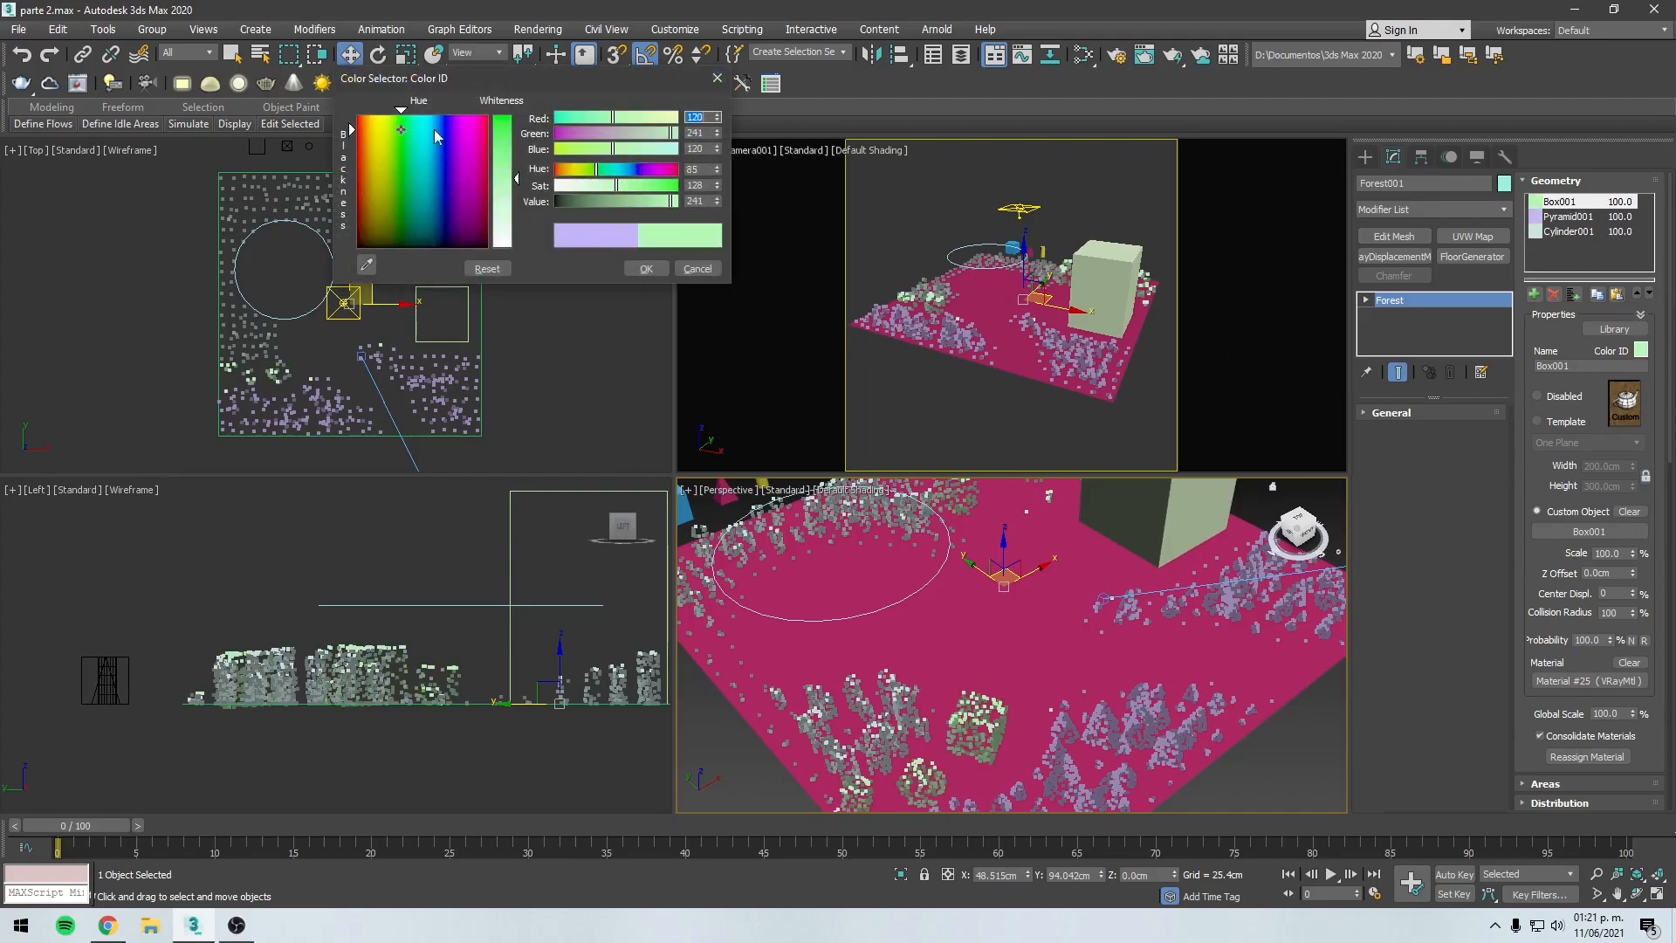
left_click(647, 268)
middle_click_drag(1128, 652, 1161, 637)
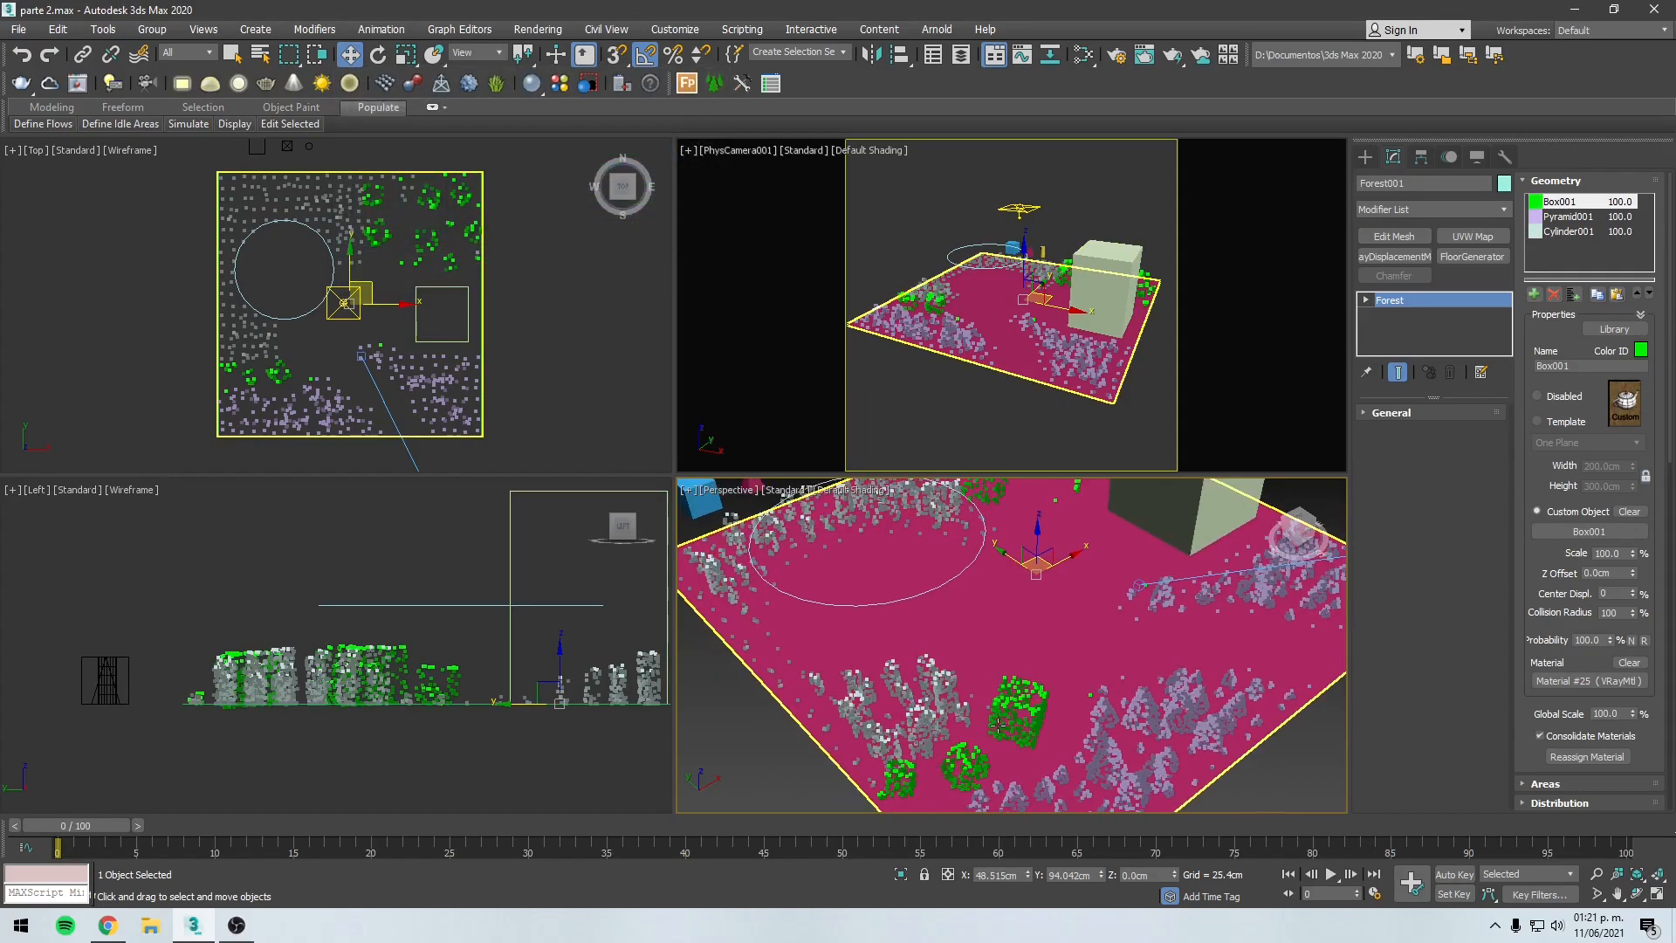
left_click(1556, 180)
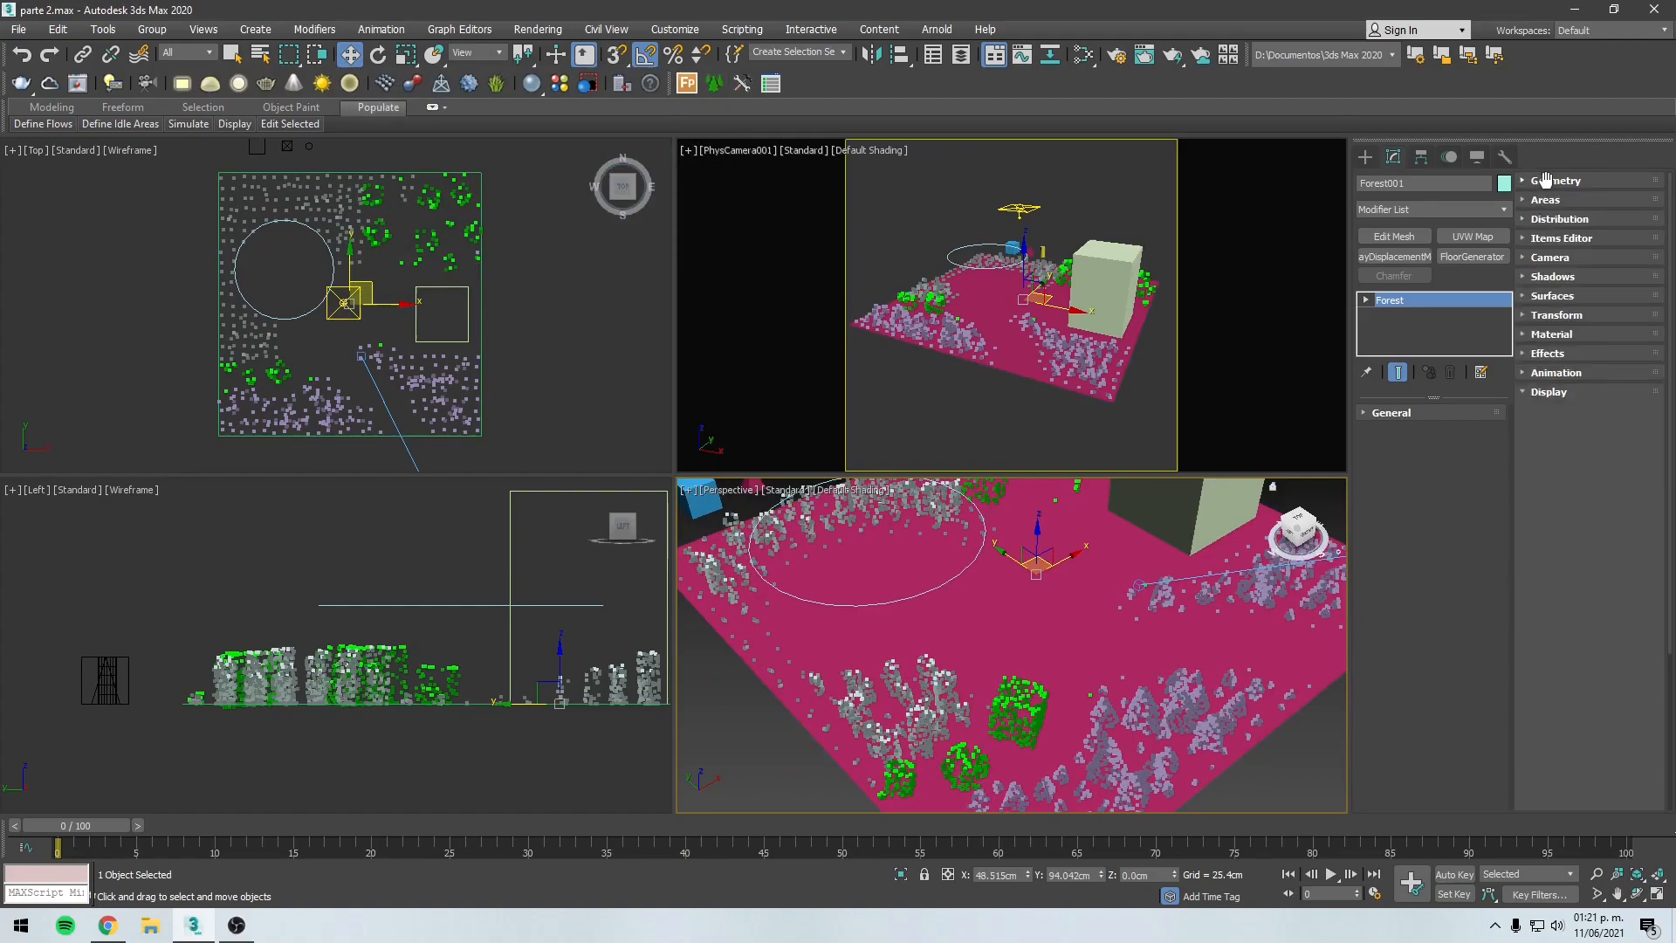
left_click(1542, 180)
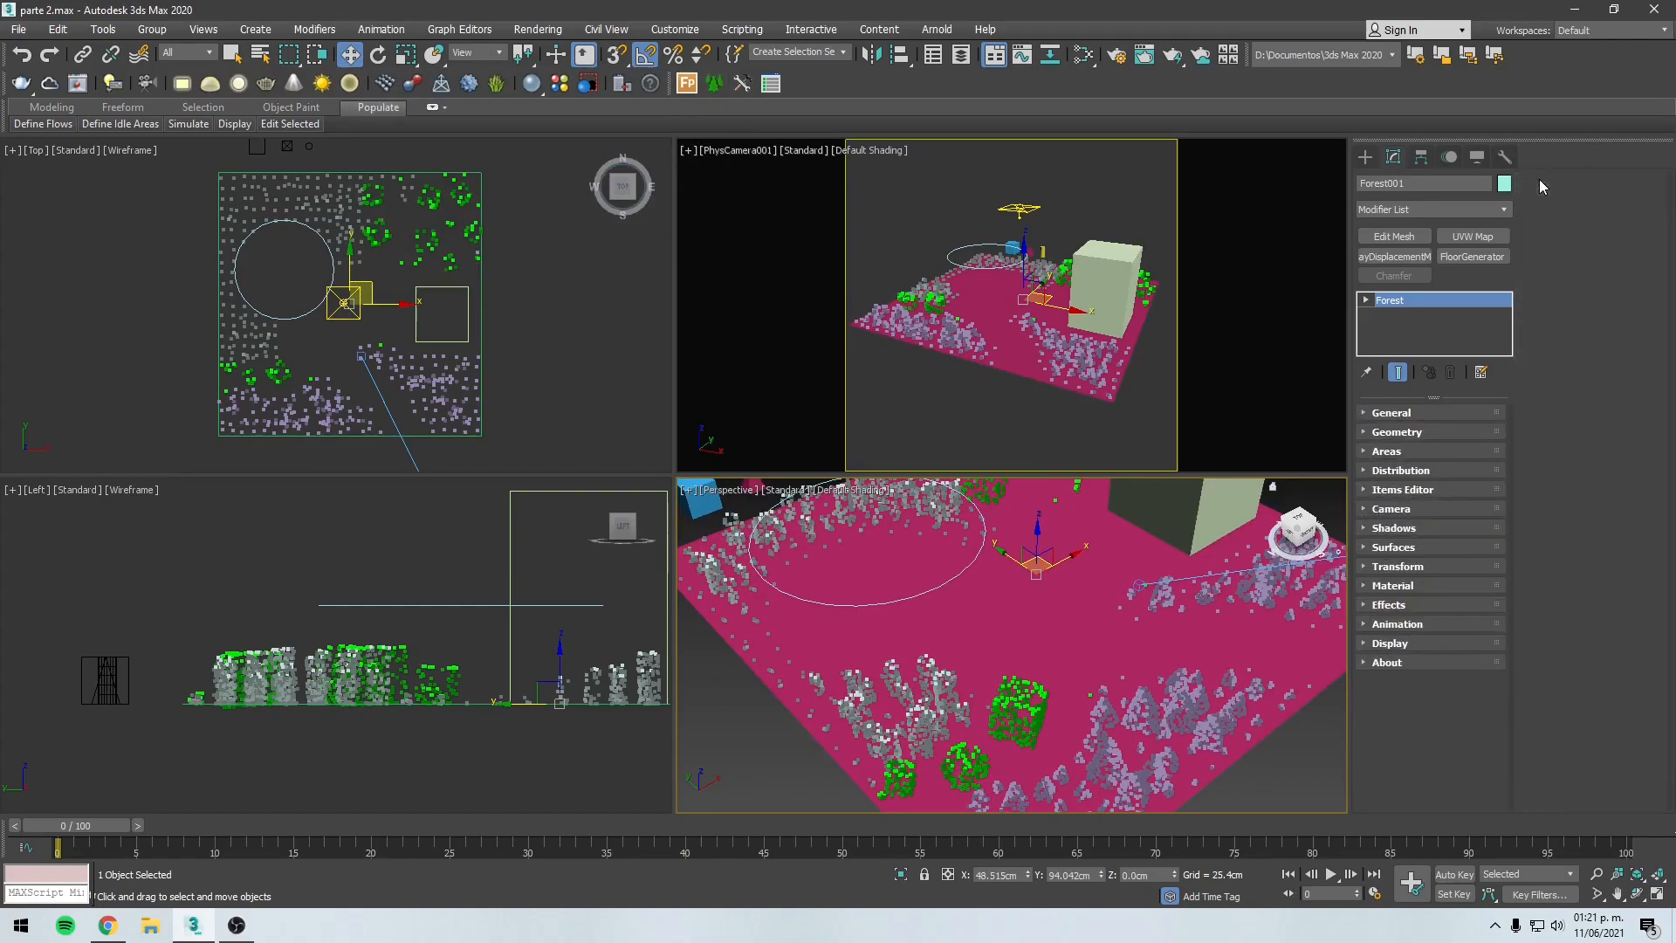
Step: Disable Use Color ID in the forest's point-cloud display and inspect the recoloured items around the plane
left_click(1388, 643)
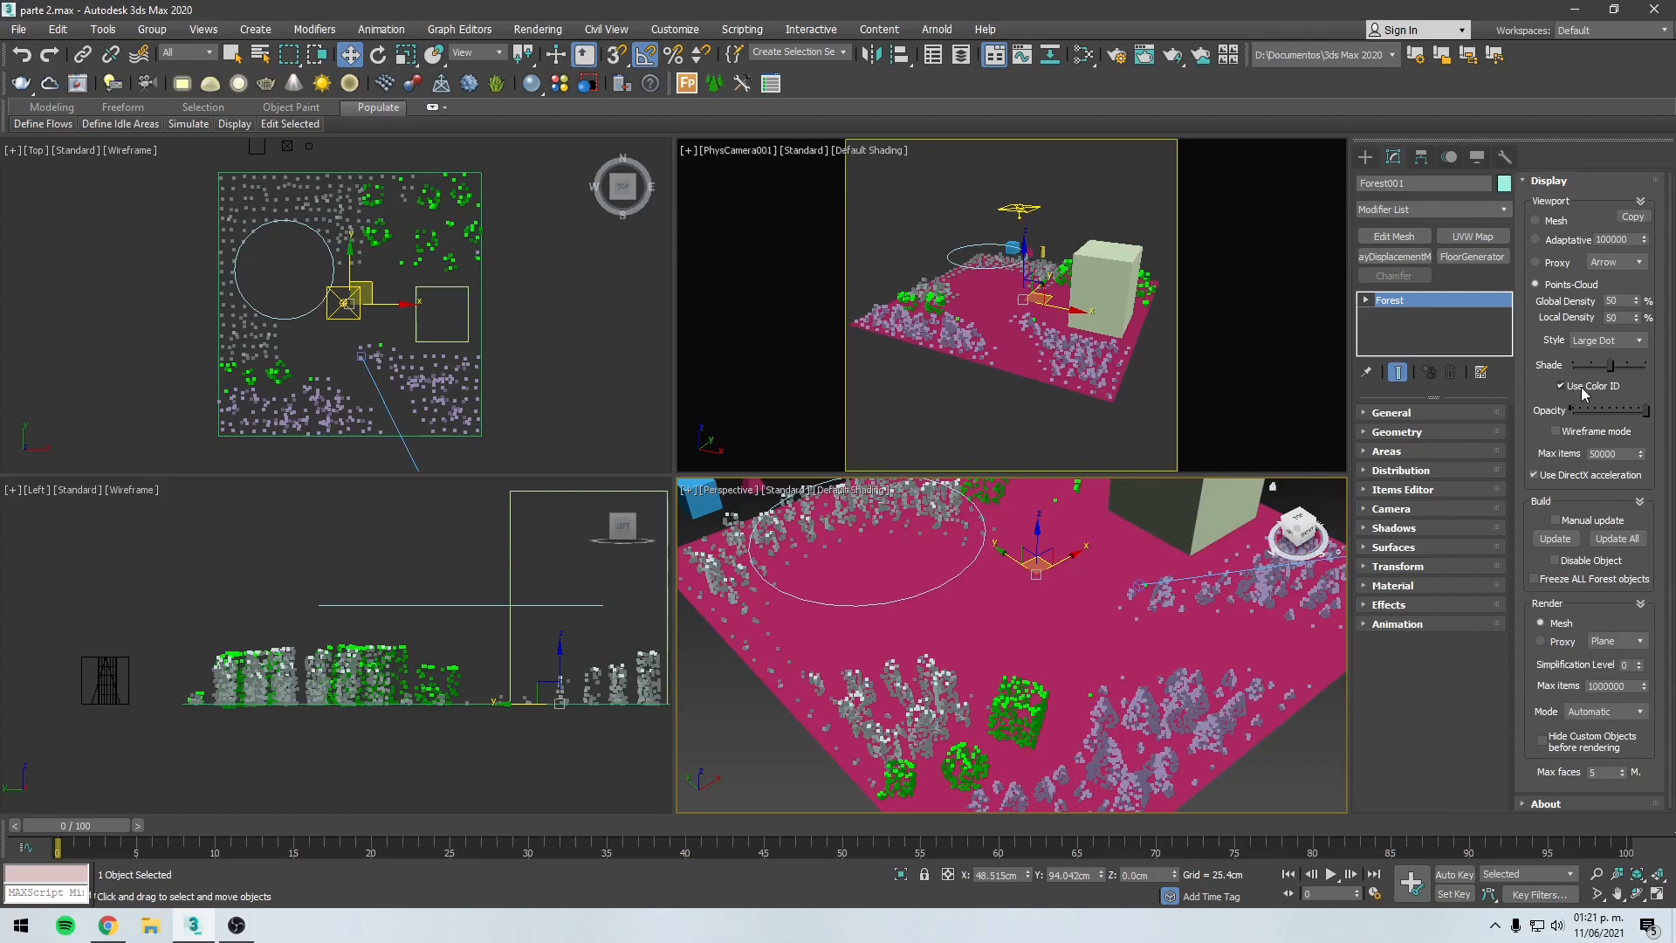
left_click(1584, 394)
scroll(1228, 677, "down", 6)
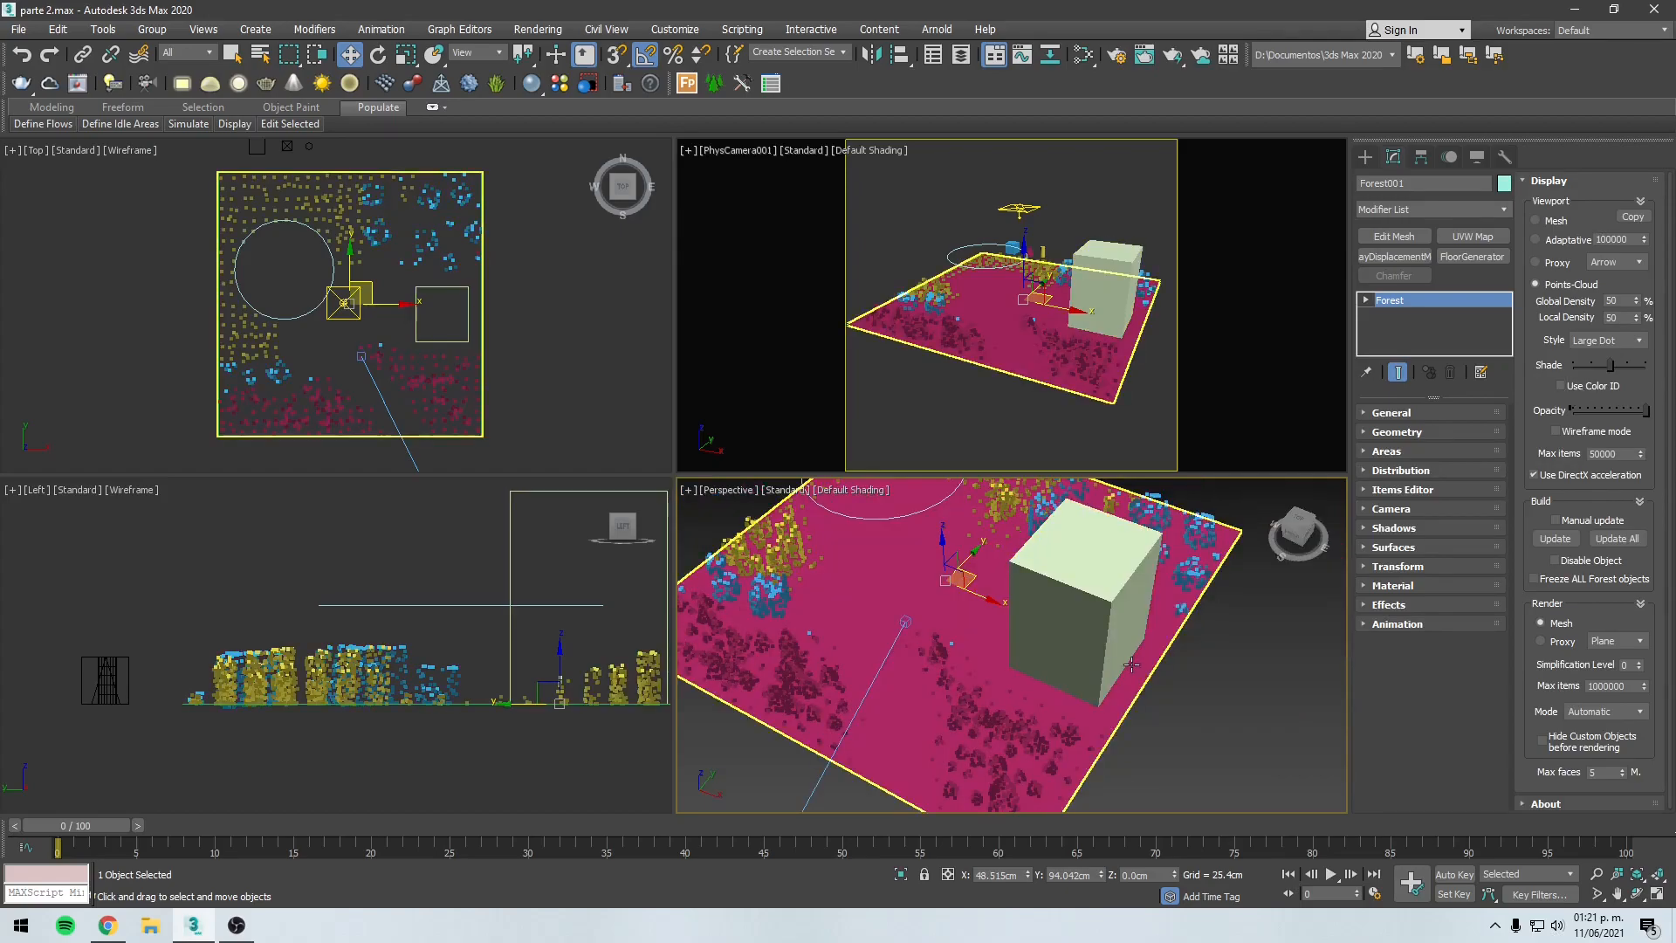
scroll(1228, 676, "up", 2)
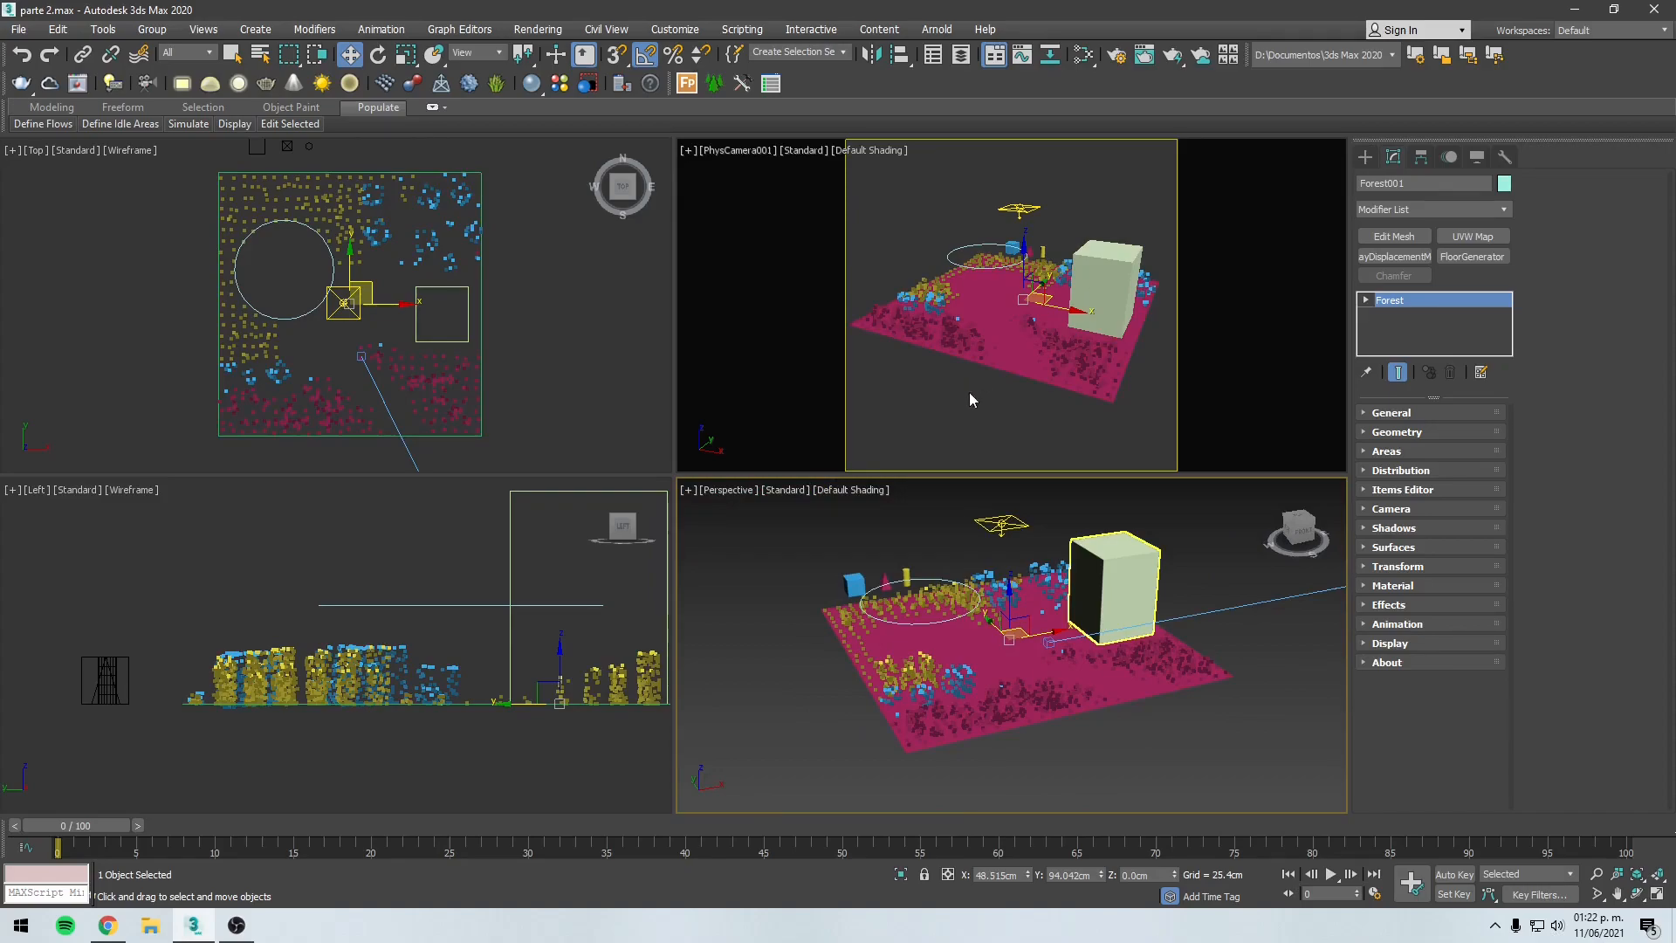
middle_click_drag(1011, 614, 1089, 637, "alt")
middle_click_drag(1126, 742, 1118, 698, "alt")
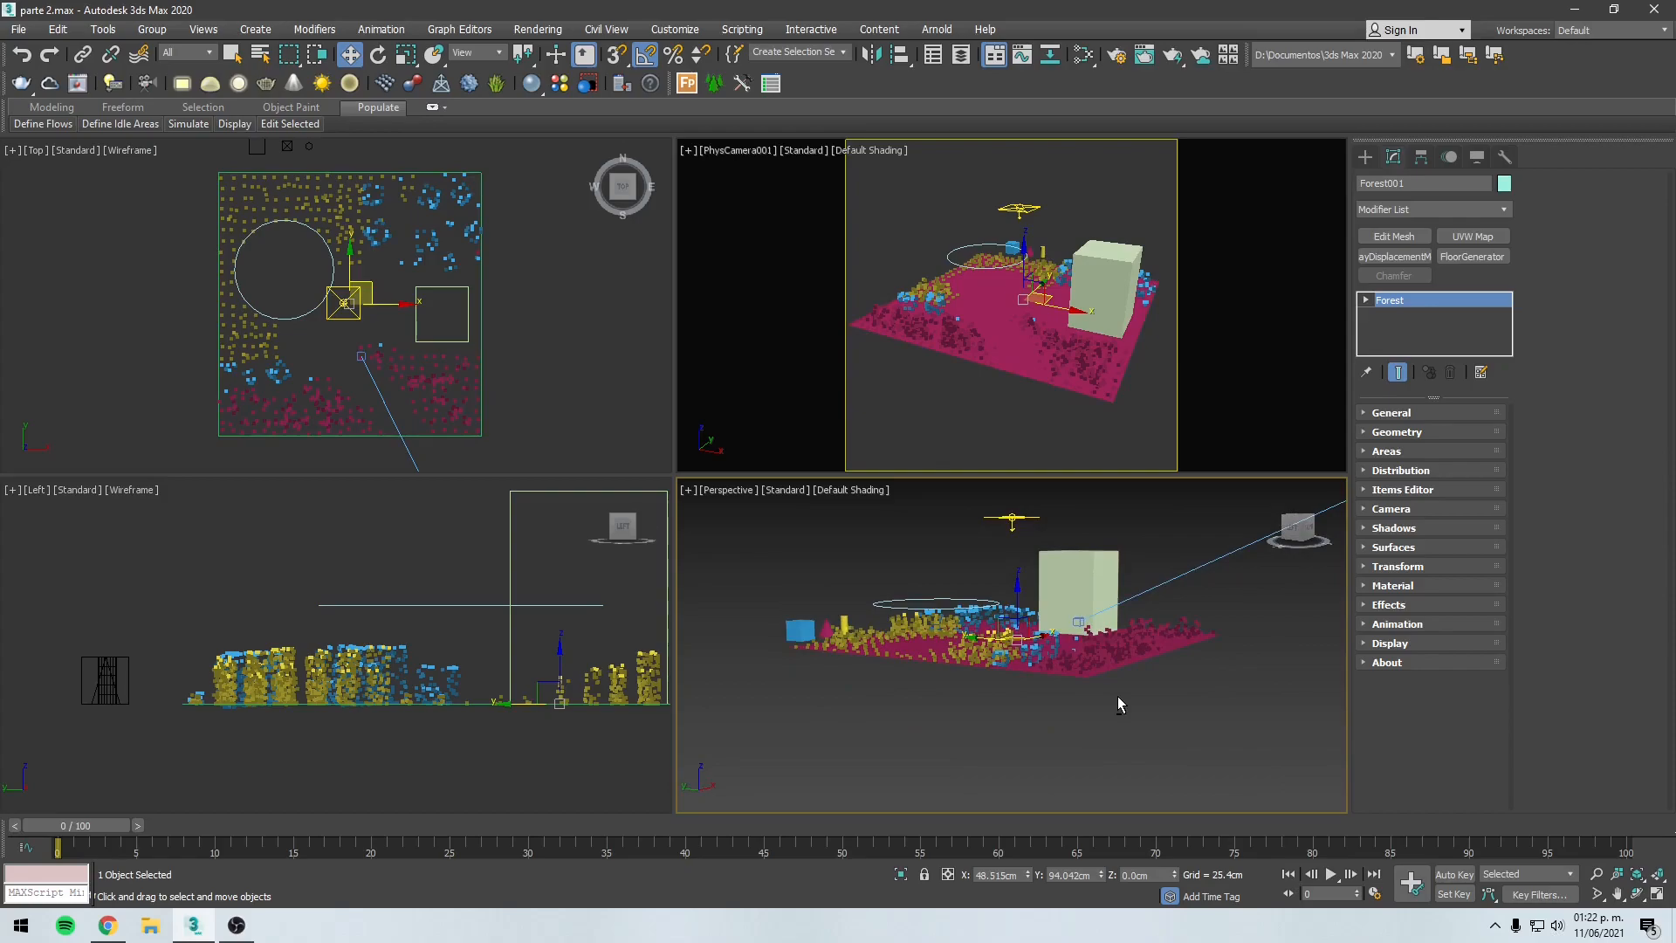
middle_click_drag(1118, 695, 1091, 762, "alt")
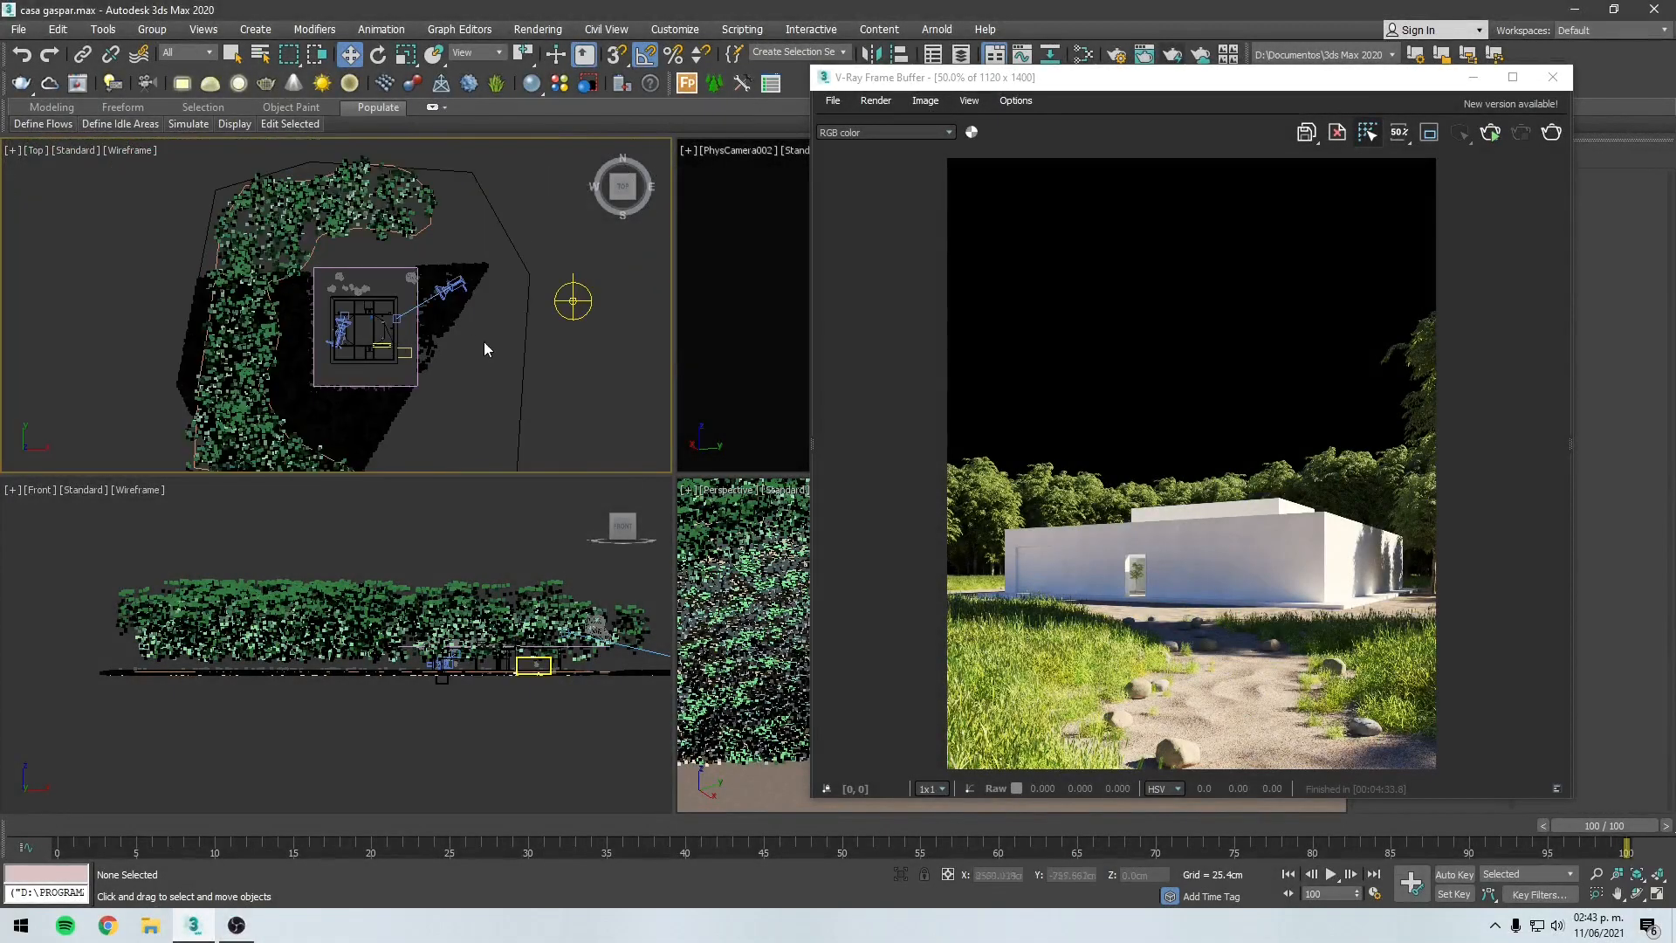
Step: Examine the finished V-Ray render of the white house at full-screen size, and restore the render window to its smaller size
middle_click_drag(486, 349, 460, 278)
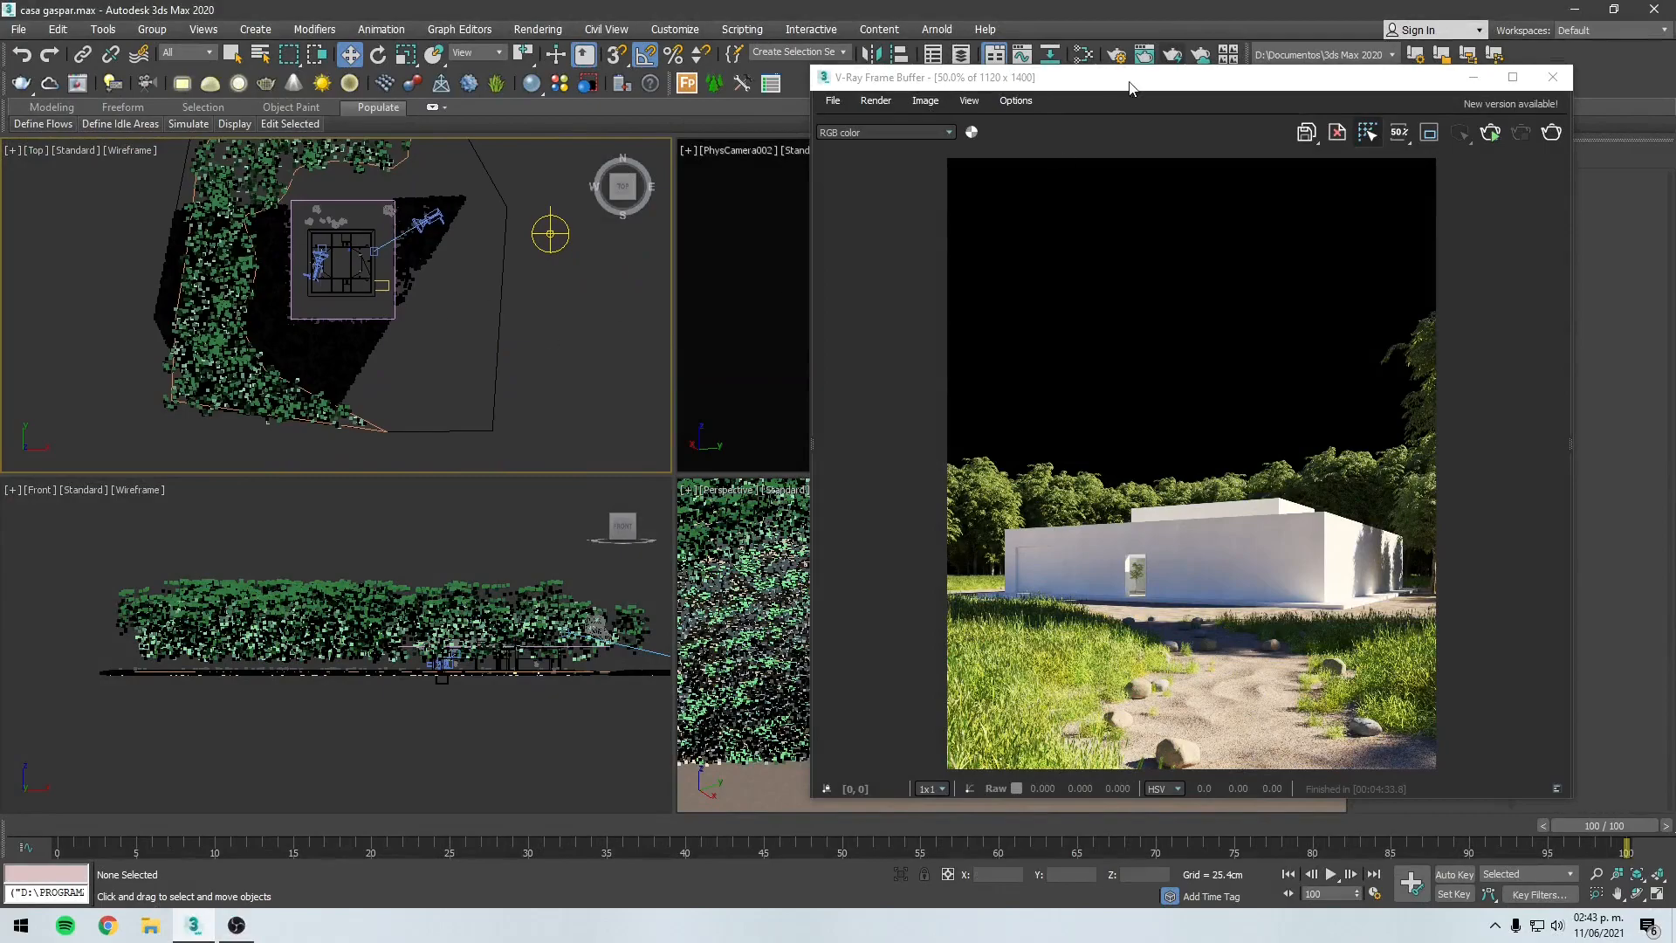
left_click_drag(1139, 84, 1010, 127)
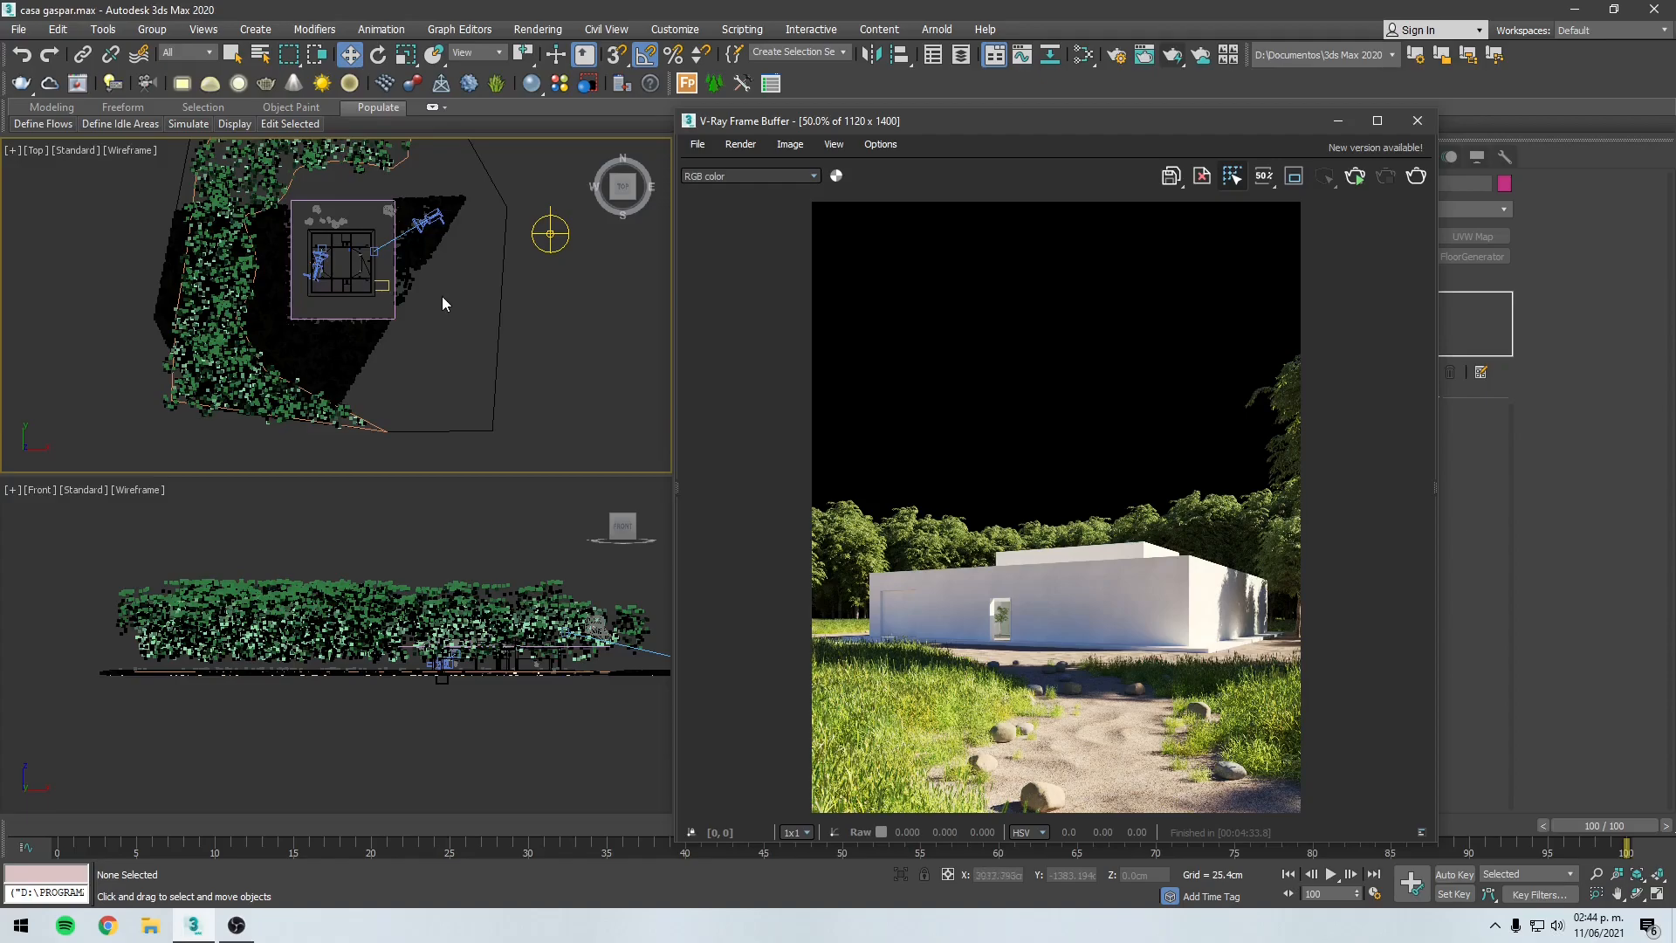
left_click_drag(1167, 126, 1009, 102)
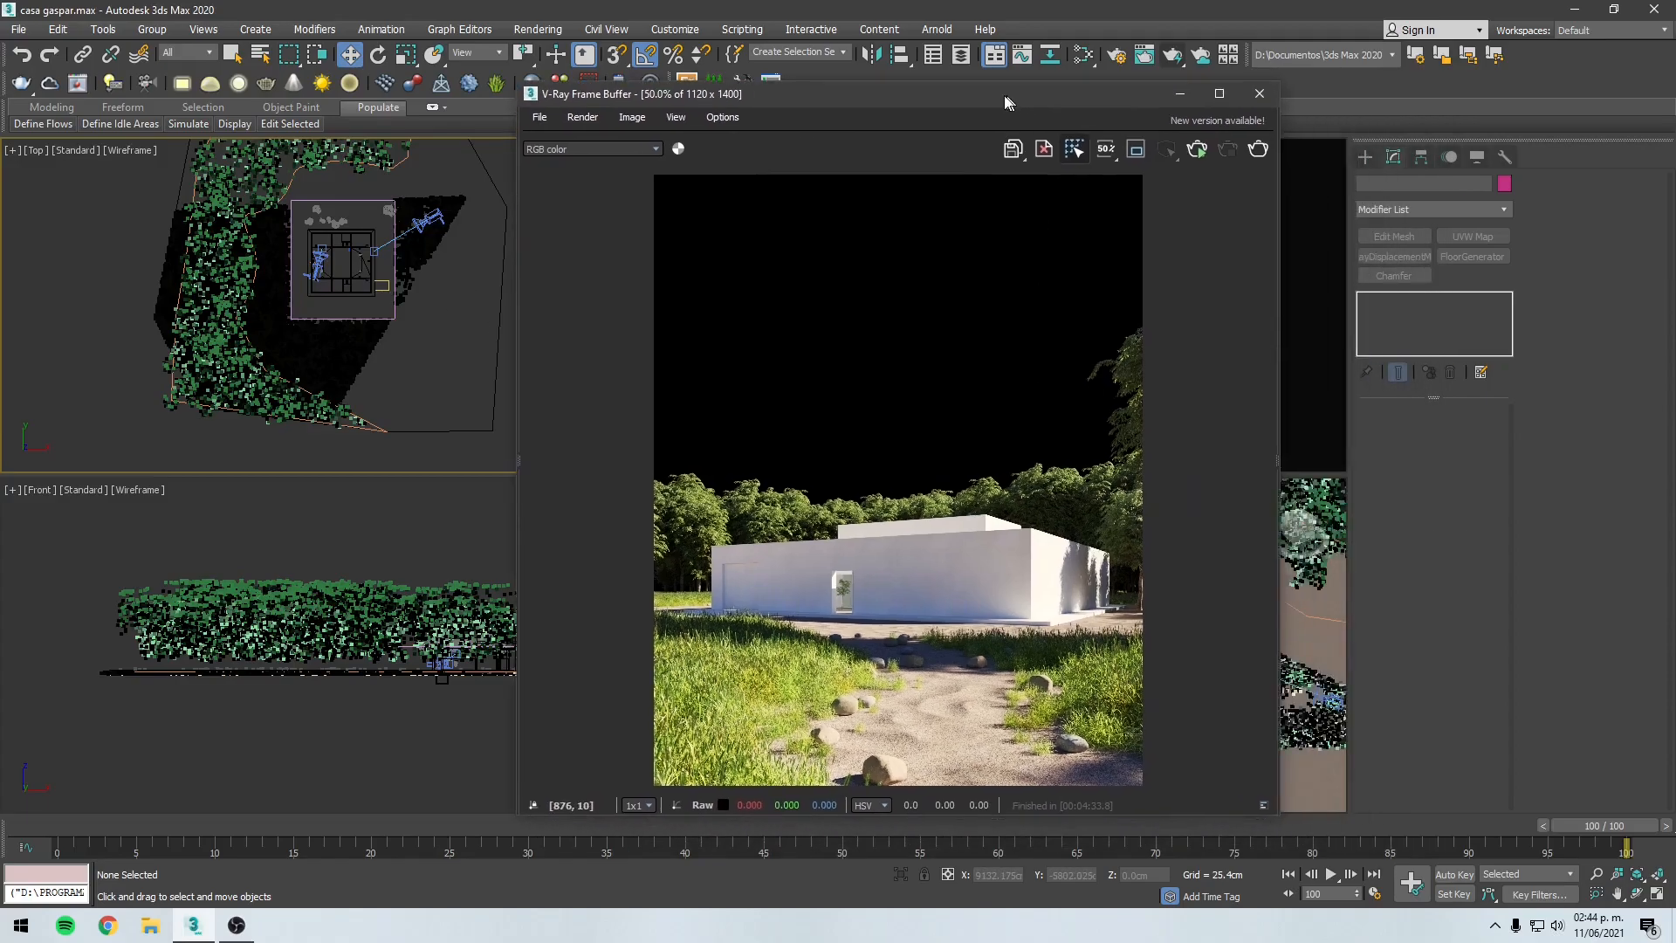
double_click(1009, 102)
scroll(909, 562, "up", 1)
middle_click_drag(910, 562, 866, 369)
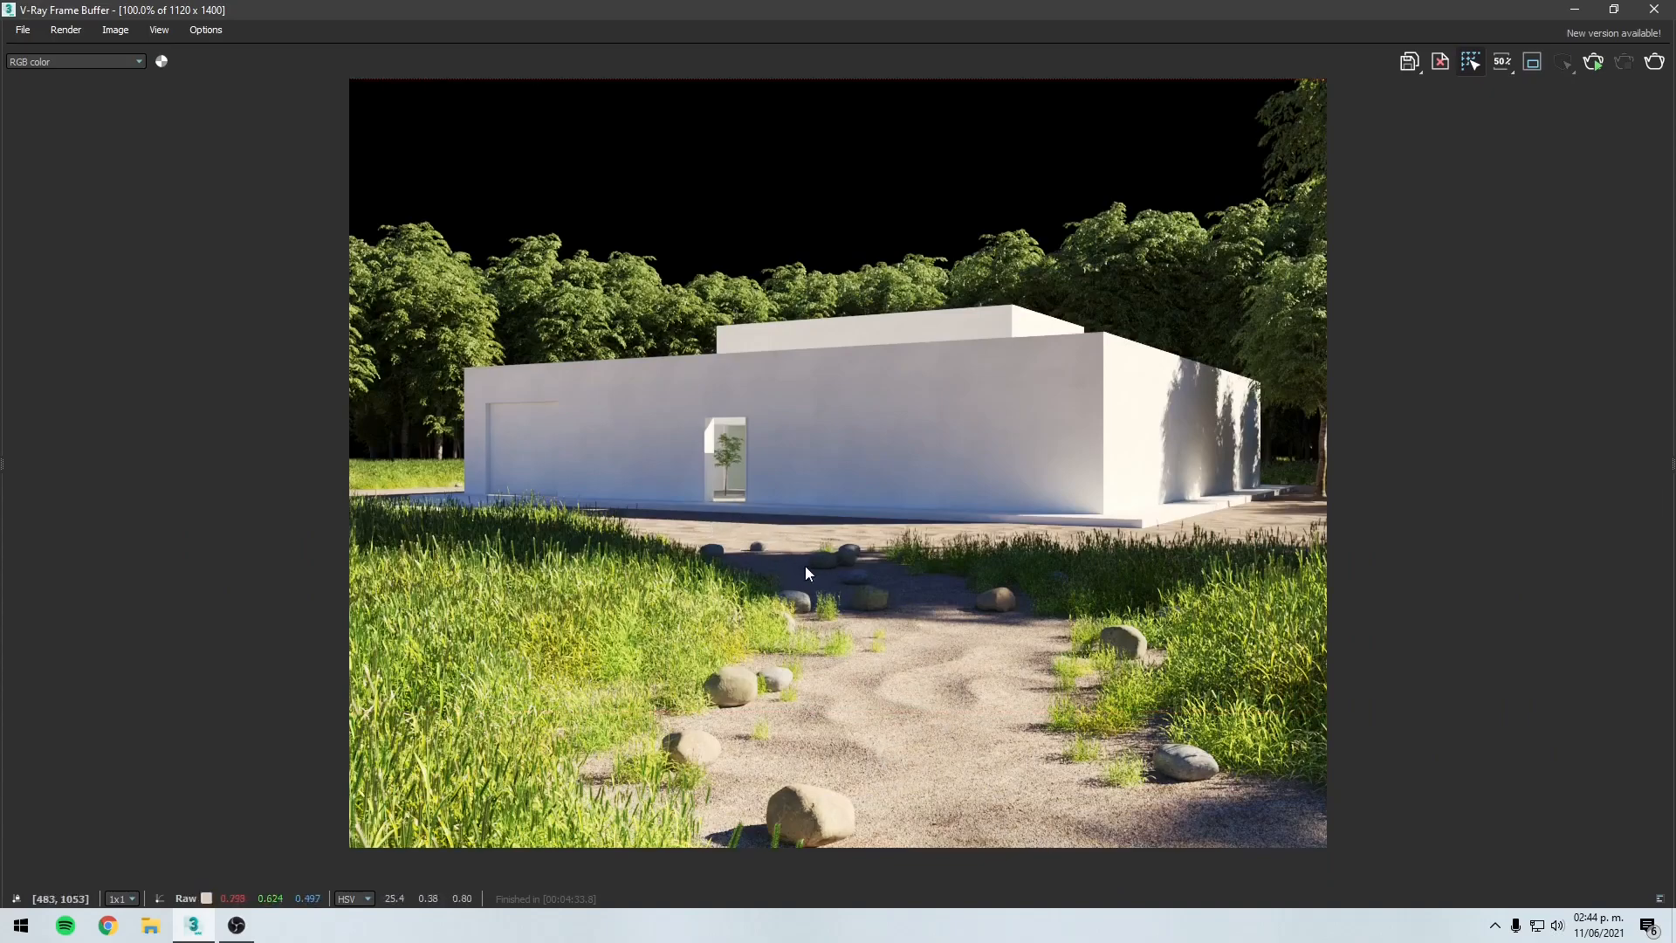
left_click(1614, 9)
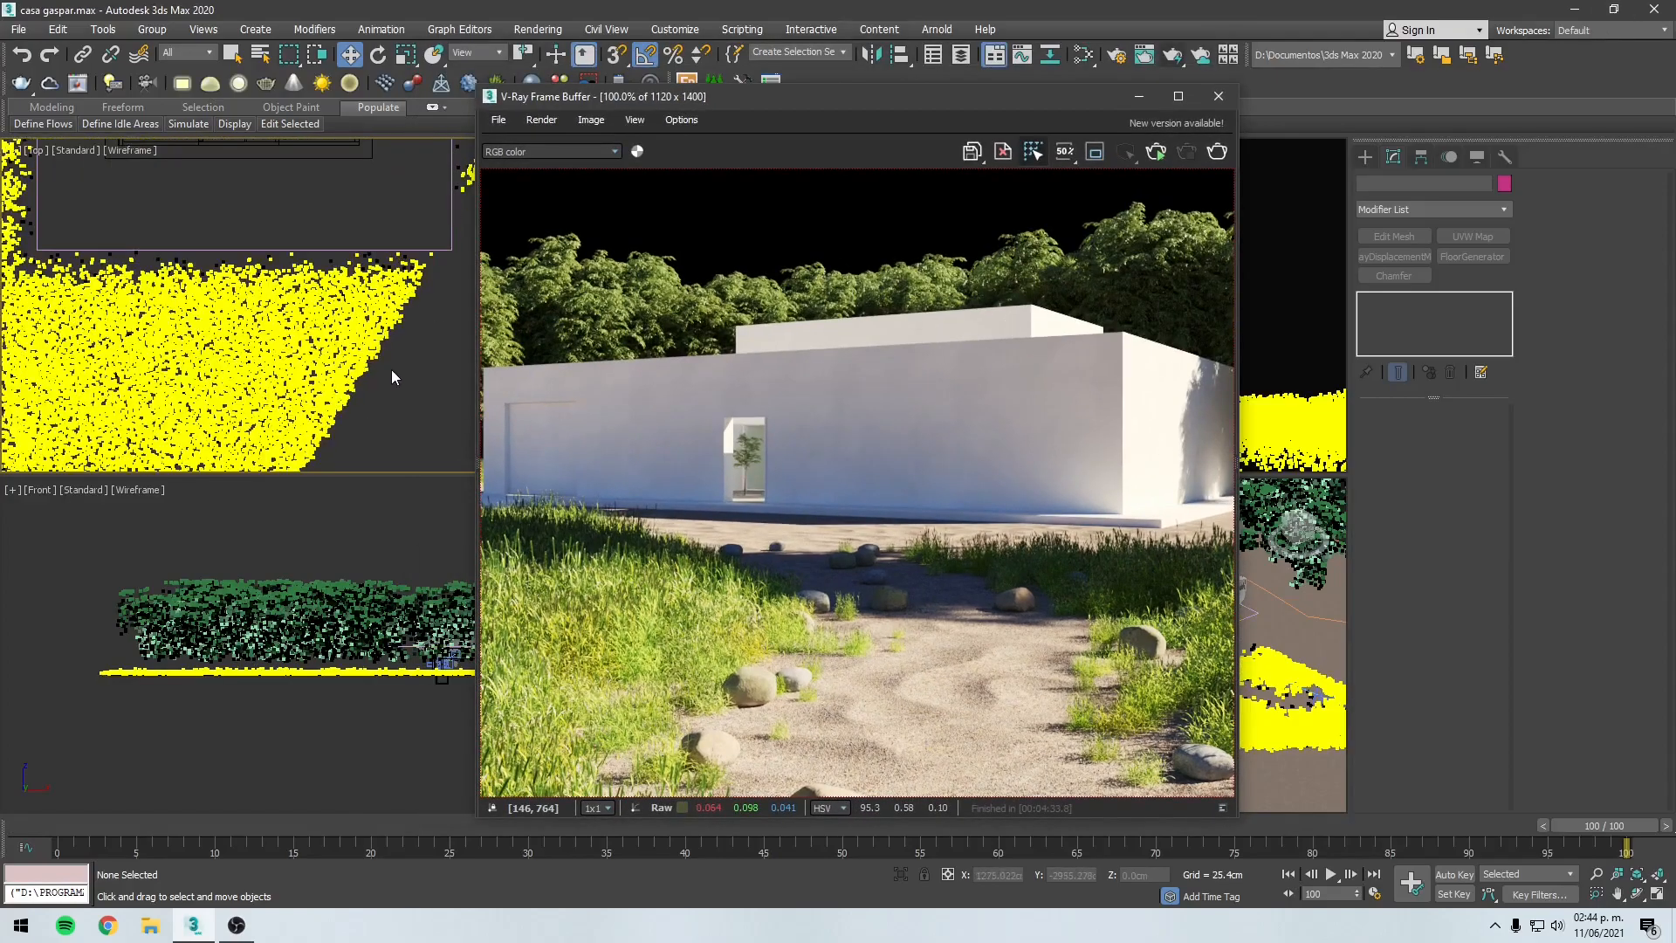
Step: Select the grass forest in front of the house and compare its New paint exclude area along the path with the render
left_click(360, 361)
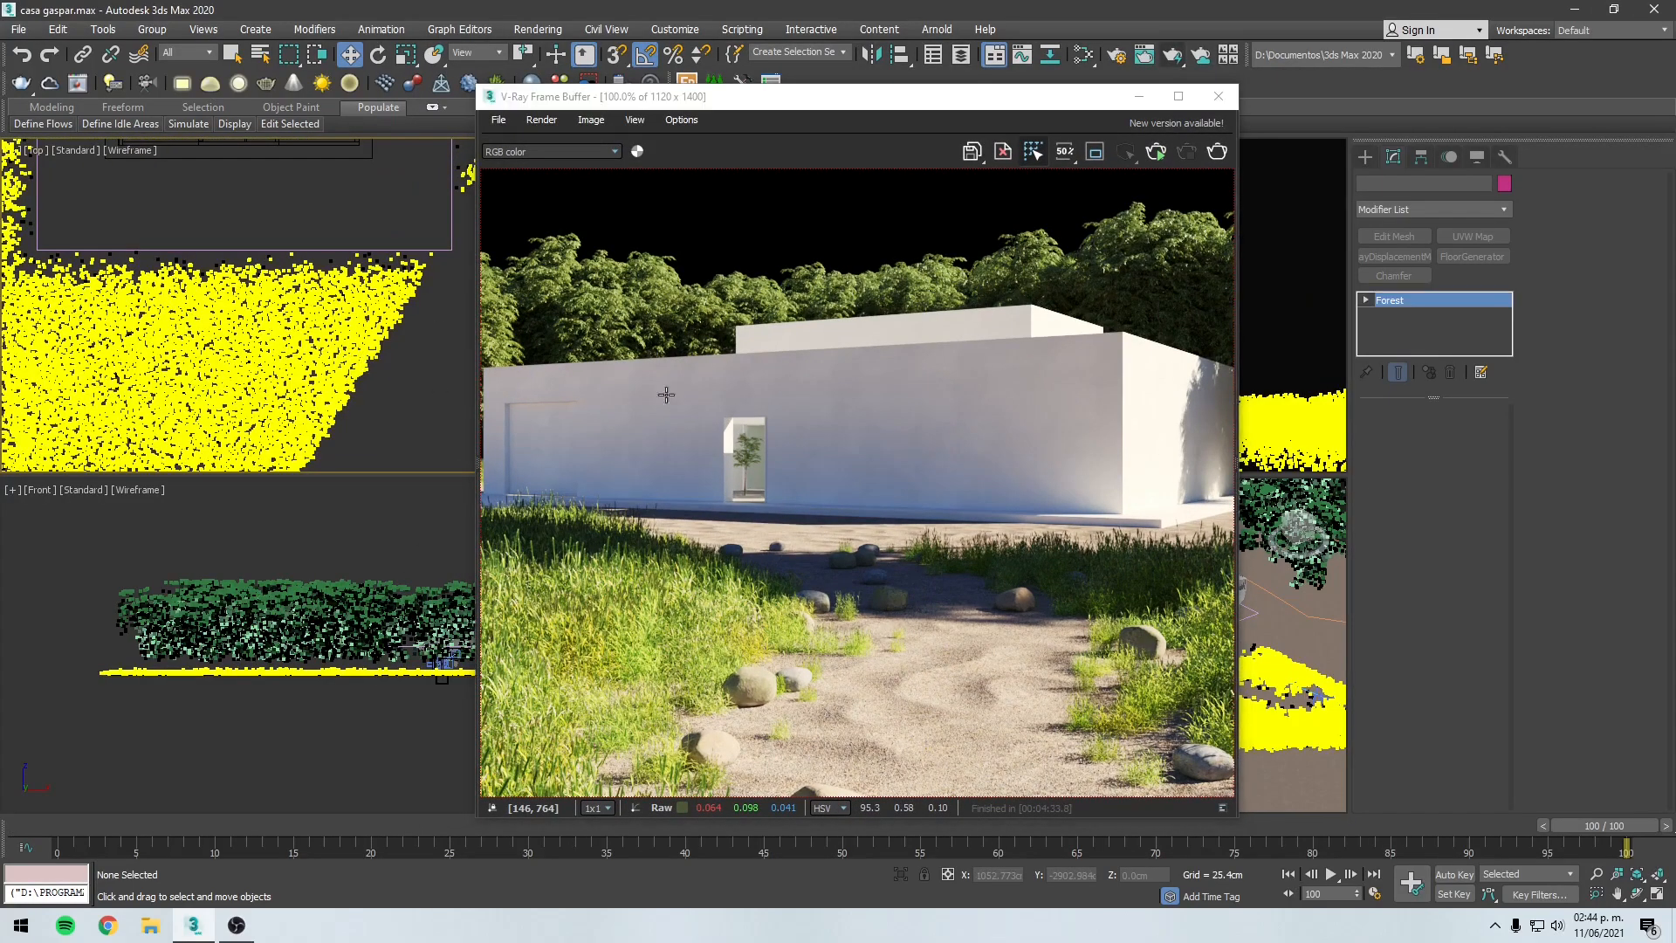
left_click_drag(989, 96, 510, 139)
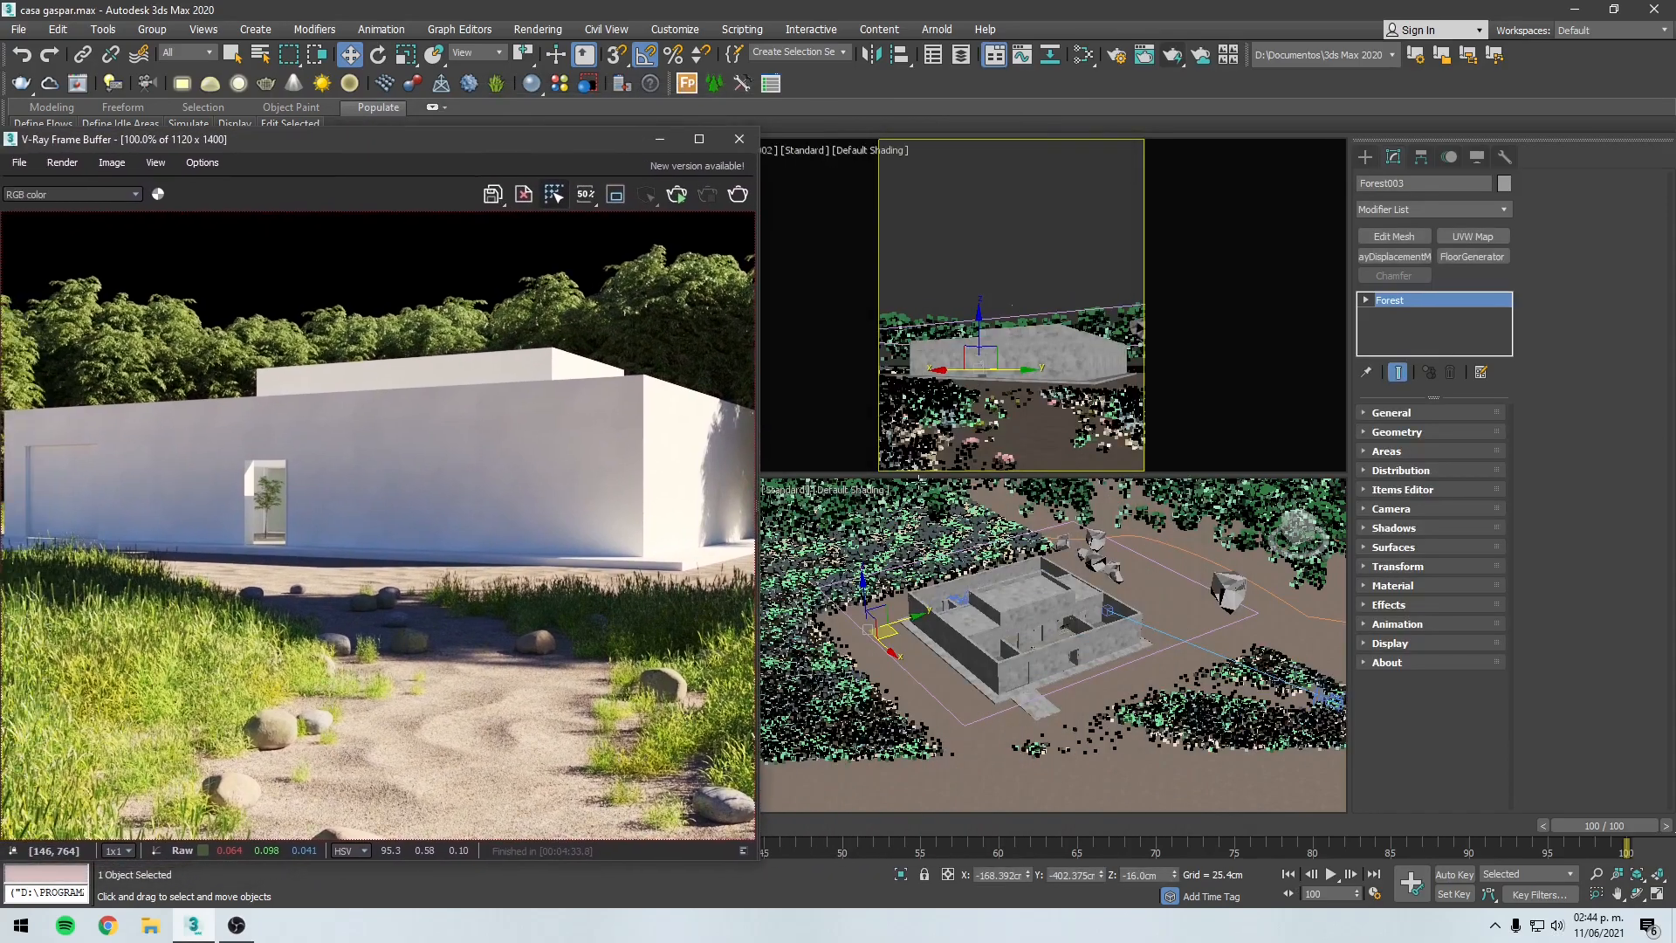
left_click(1387, 451)
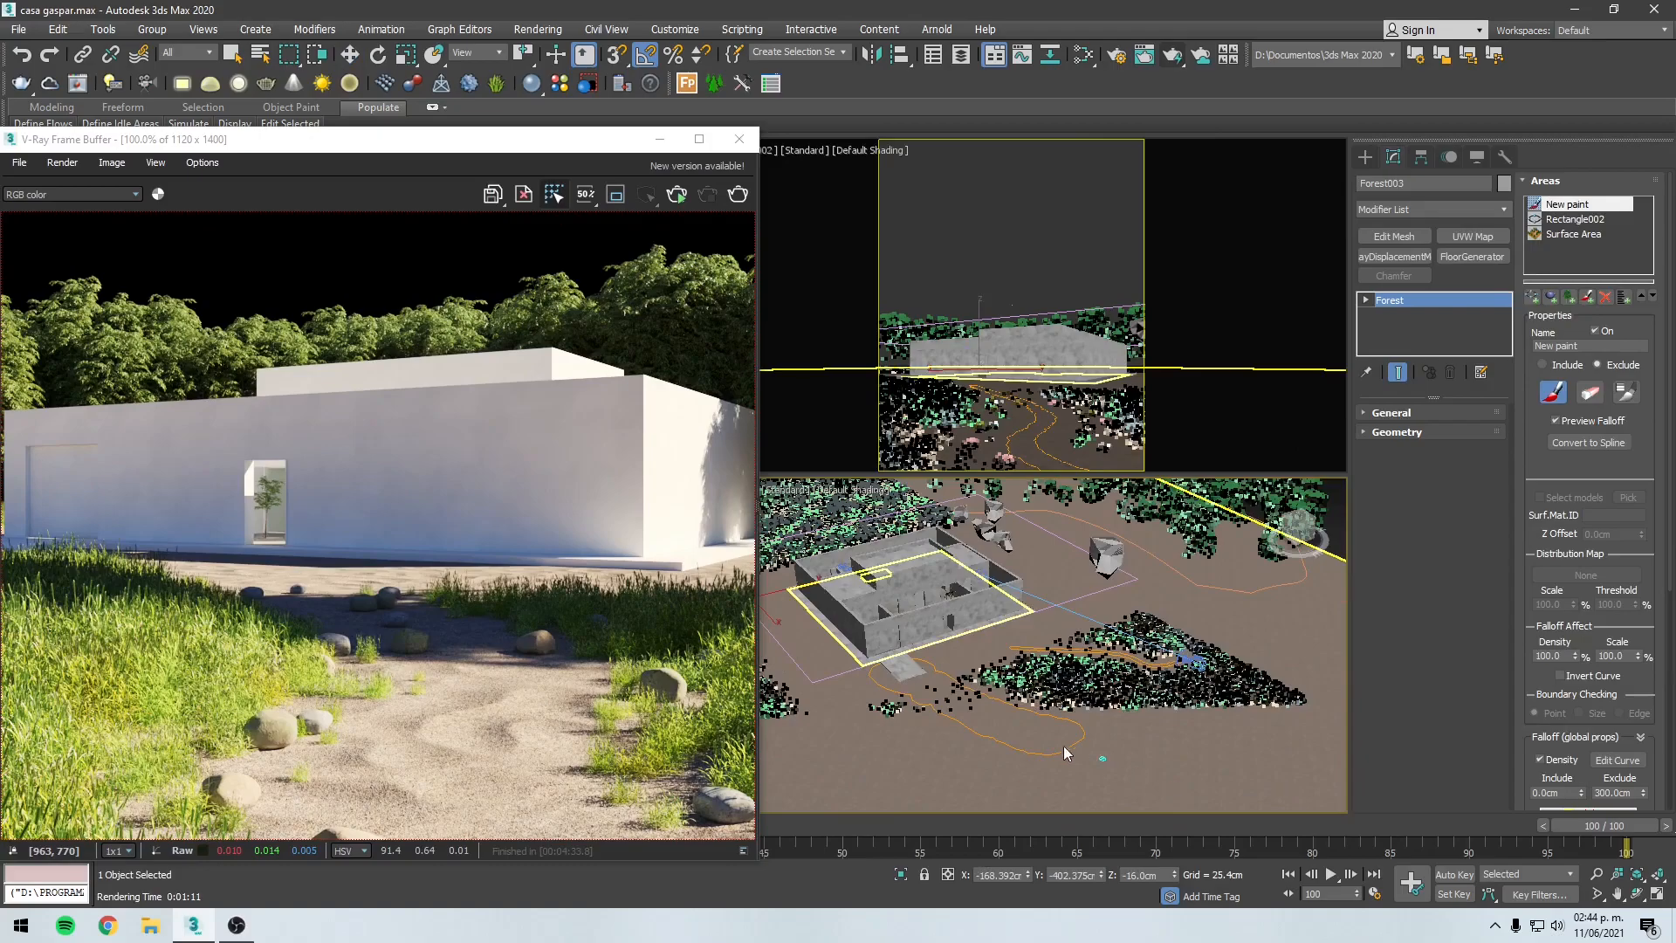
scroll(1073, 757, "up", 4)
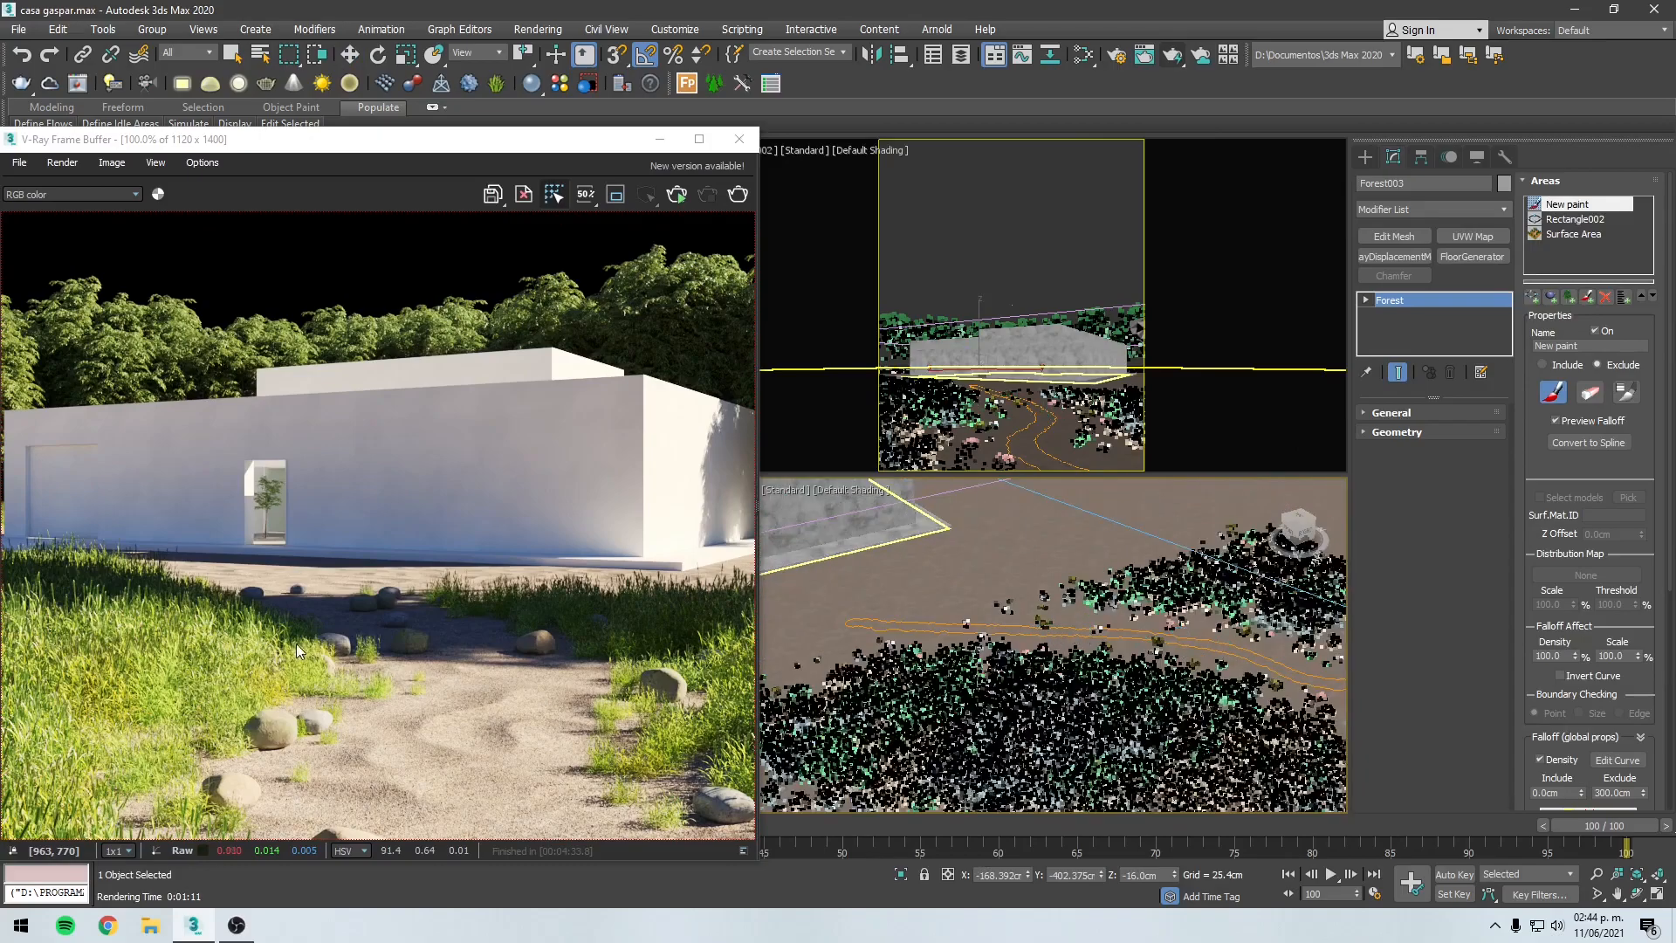
scroll(1097, 677, "down", 3)
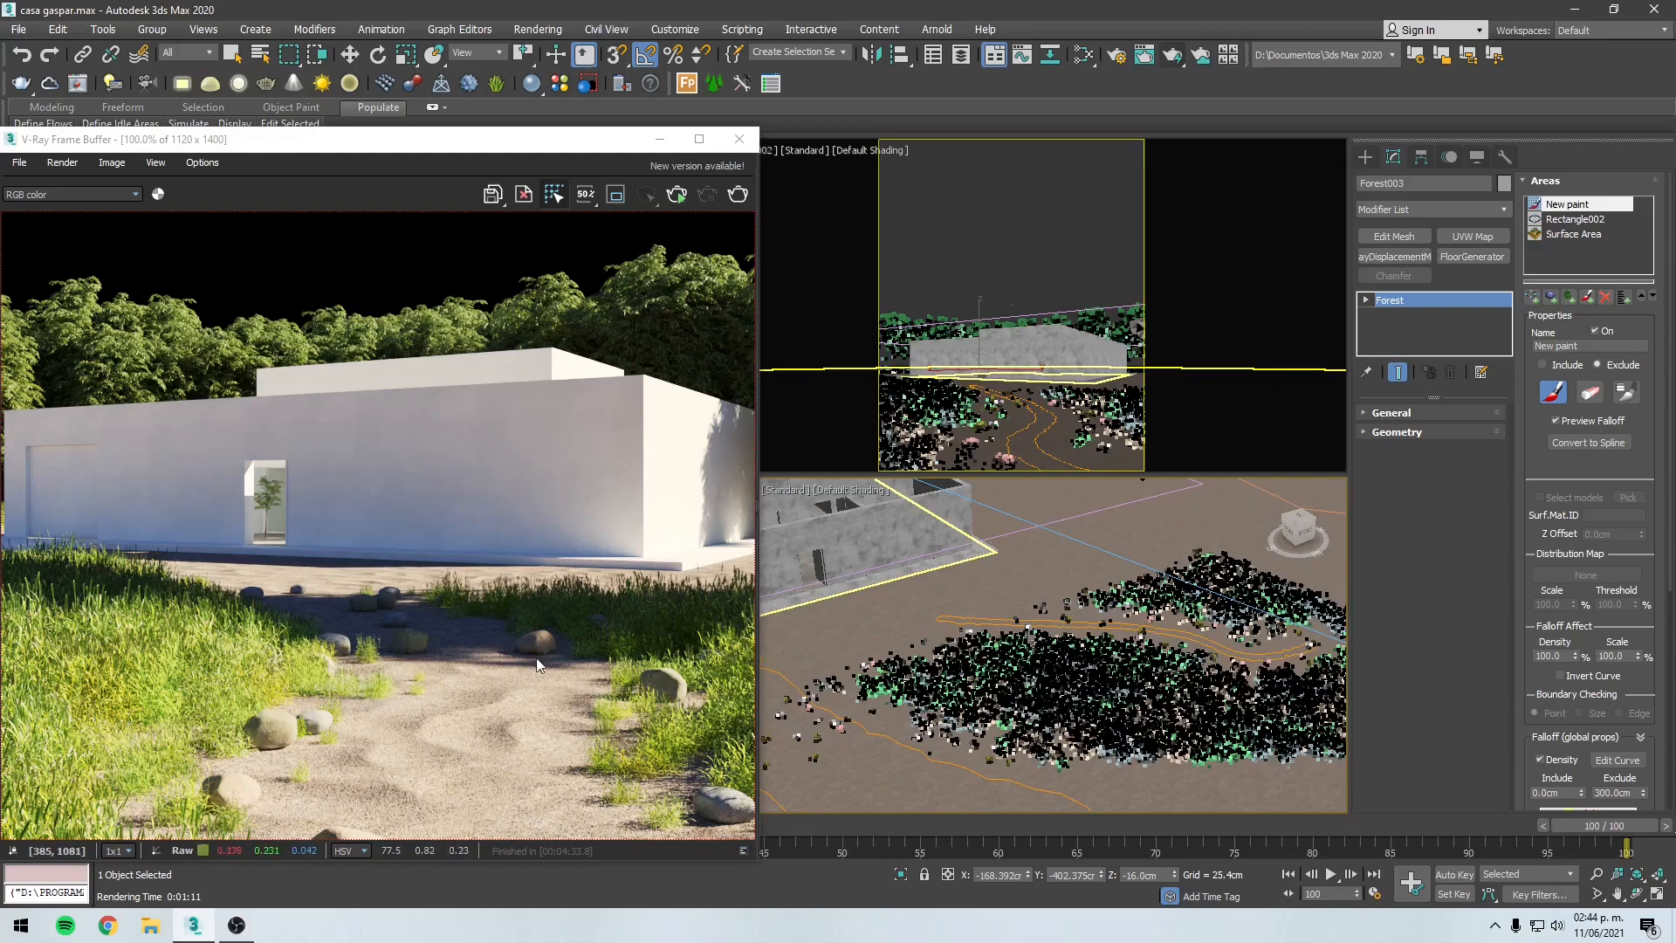
scroll(1535, 731, "down", 3)
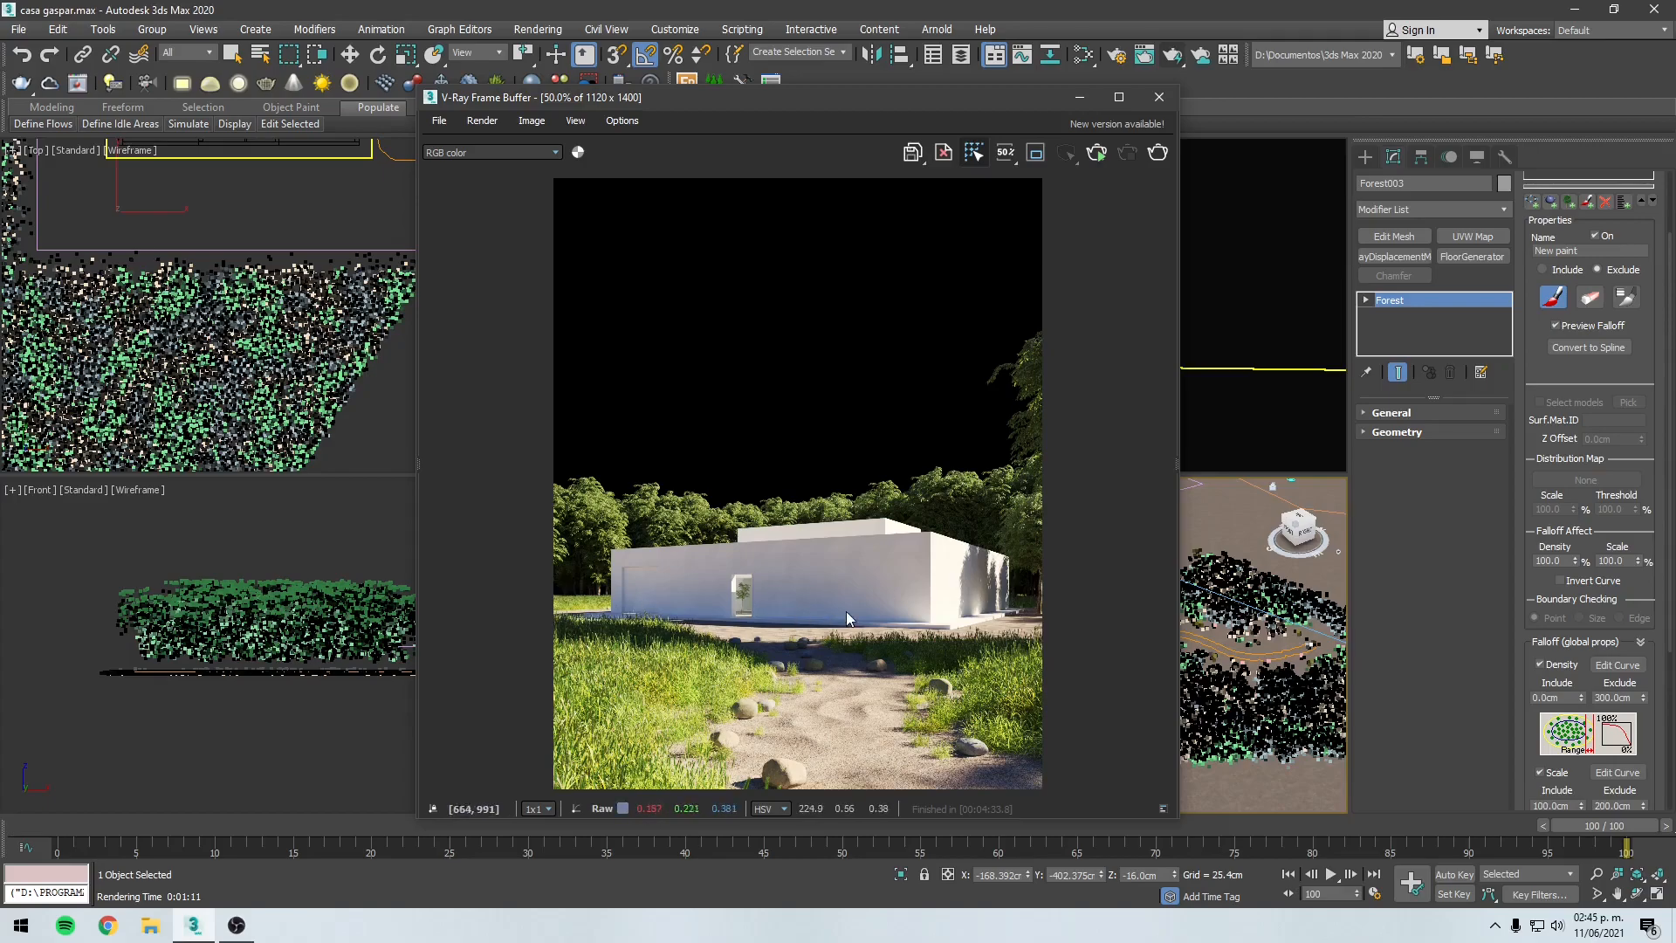
Step: Minimize the render window and highlight the Rectangle002 exclude area in the grass forest's area list
left_click(1079, 98)
scroll(563, 340, "up", 3)
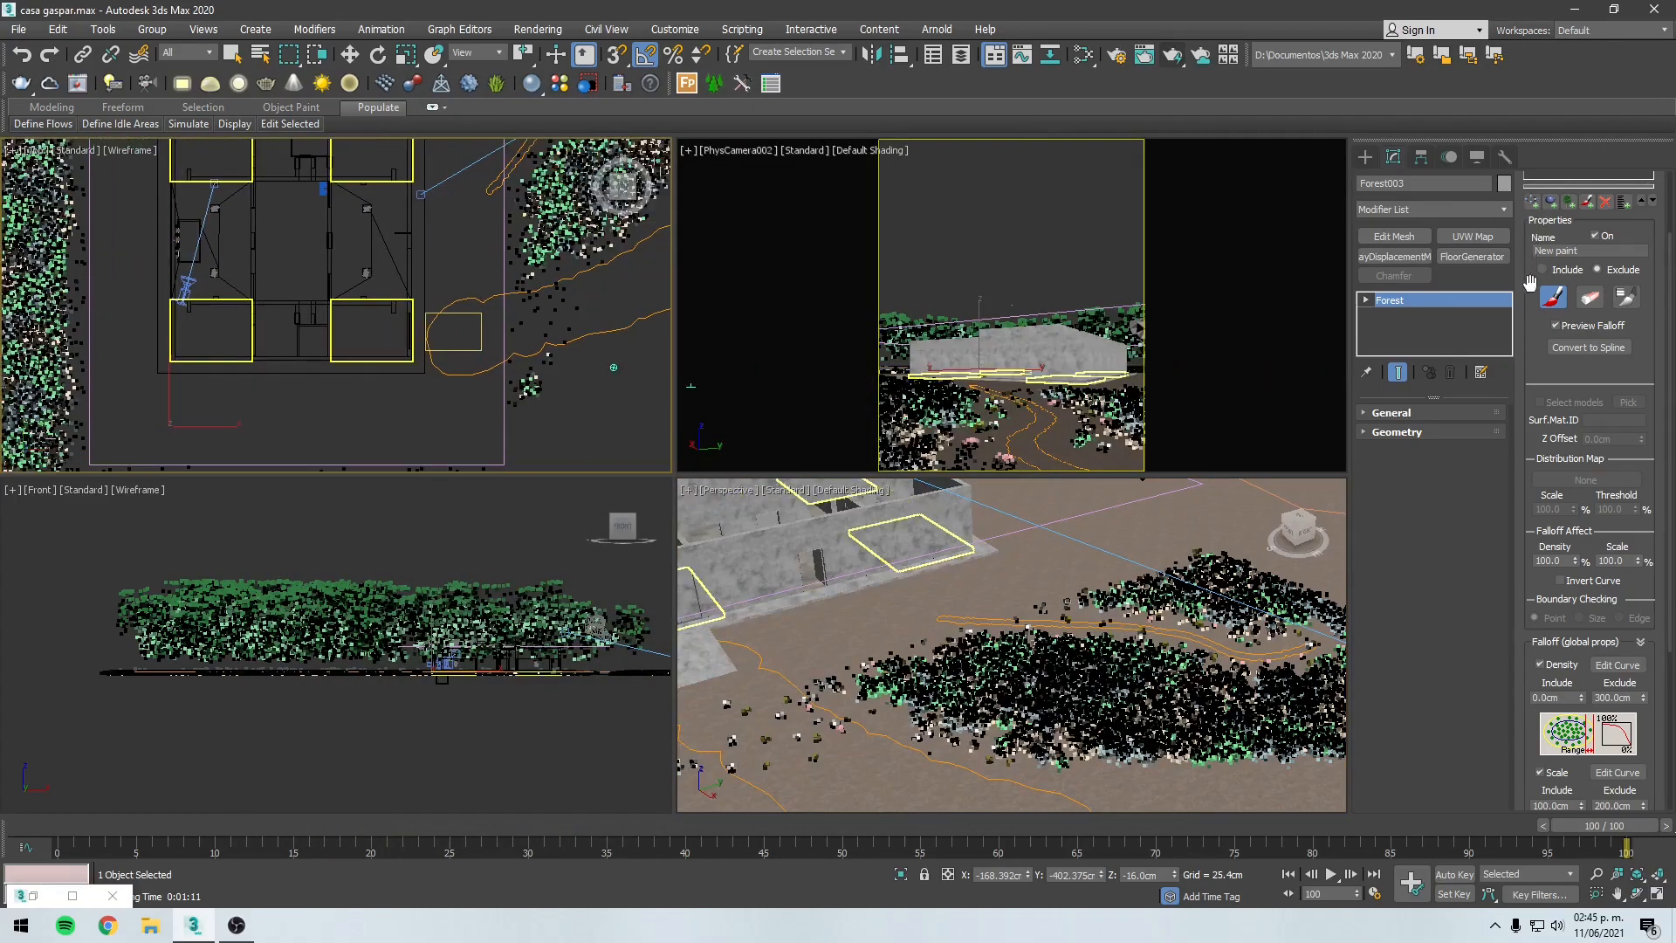
scroll(1529, 366, "up", 2)
key("w")
left_click(1552, 219)
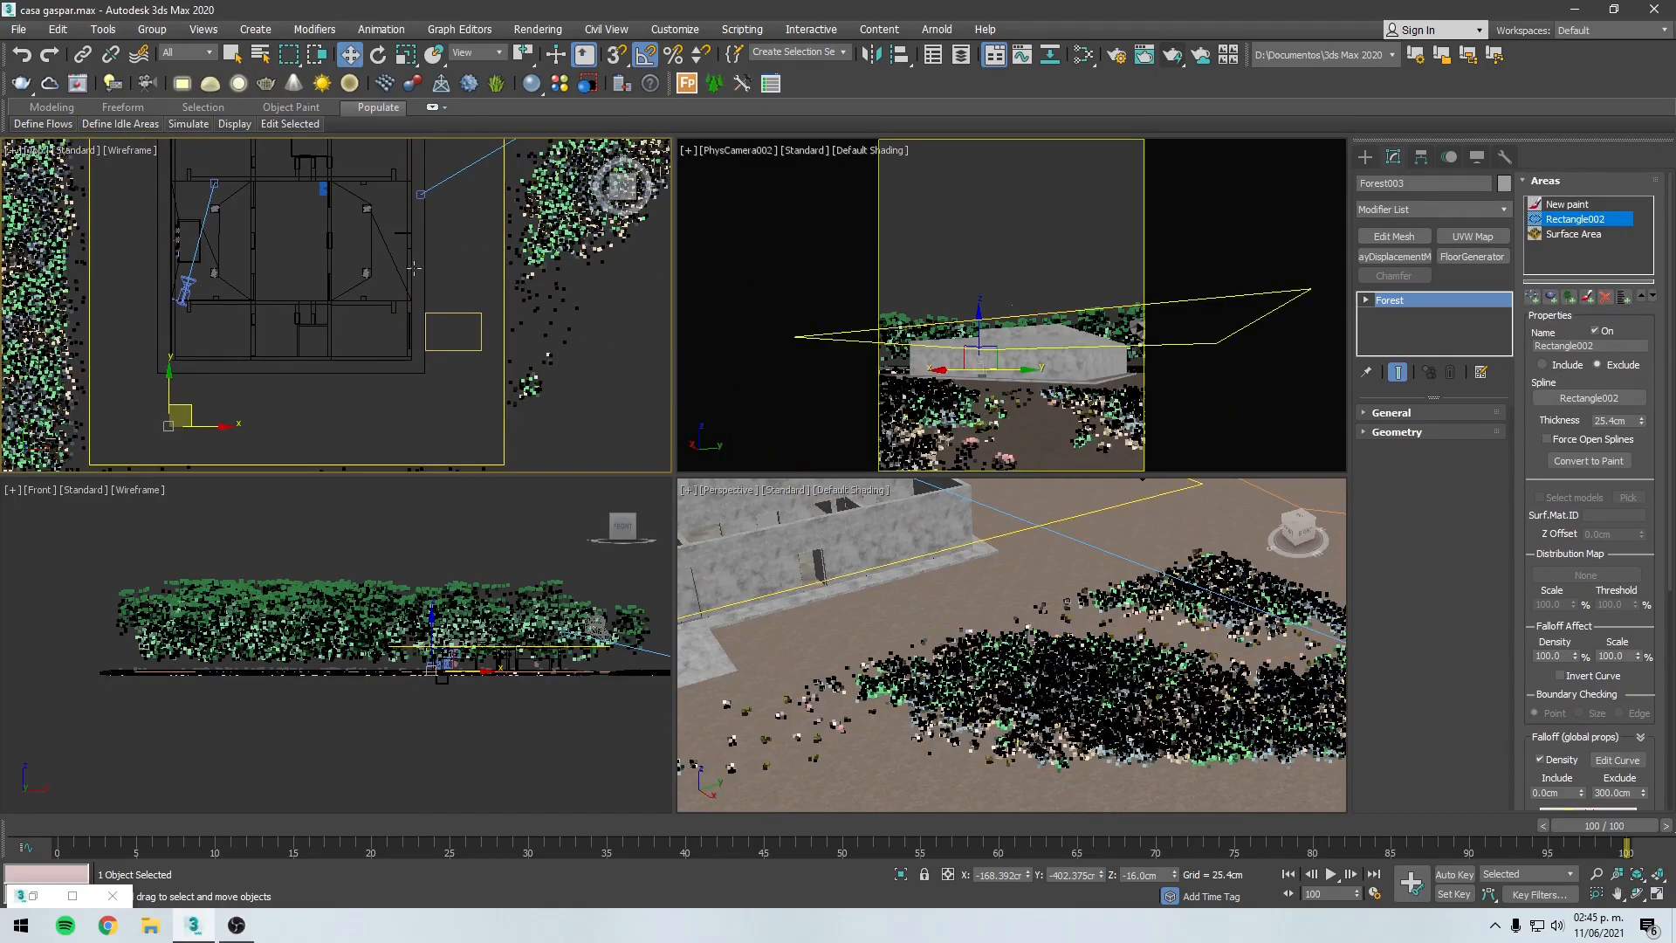
Step: Select the tree forest around the house, survey its extent in the top view, and clear the selection
scroll(411, 253, "down", 4)
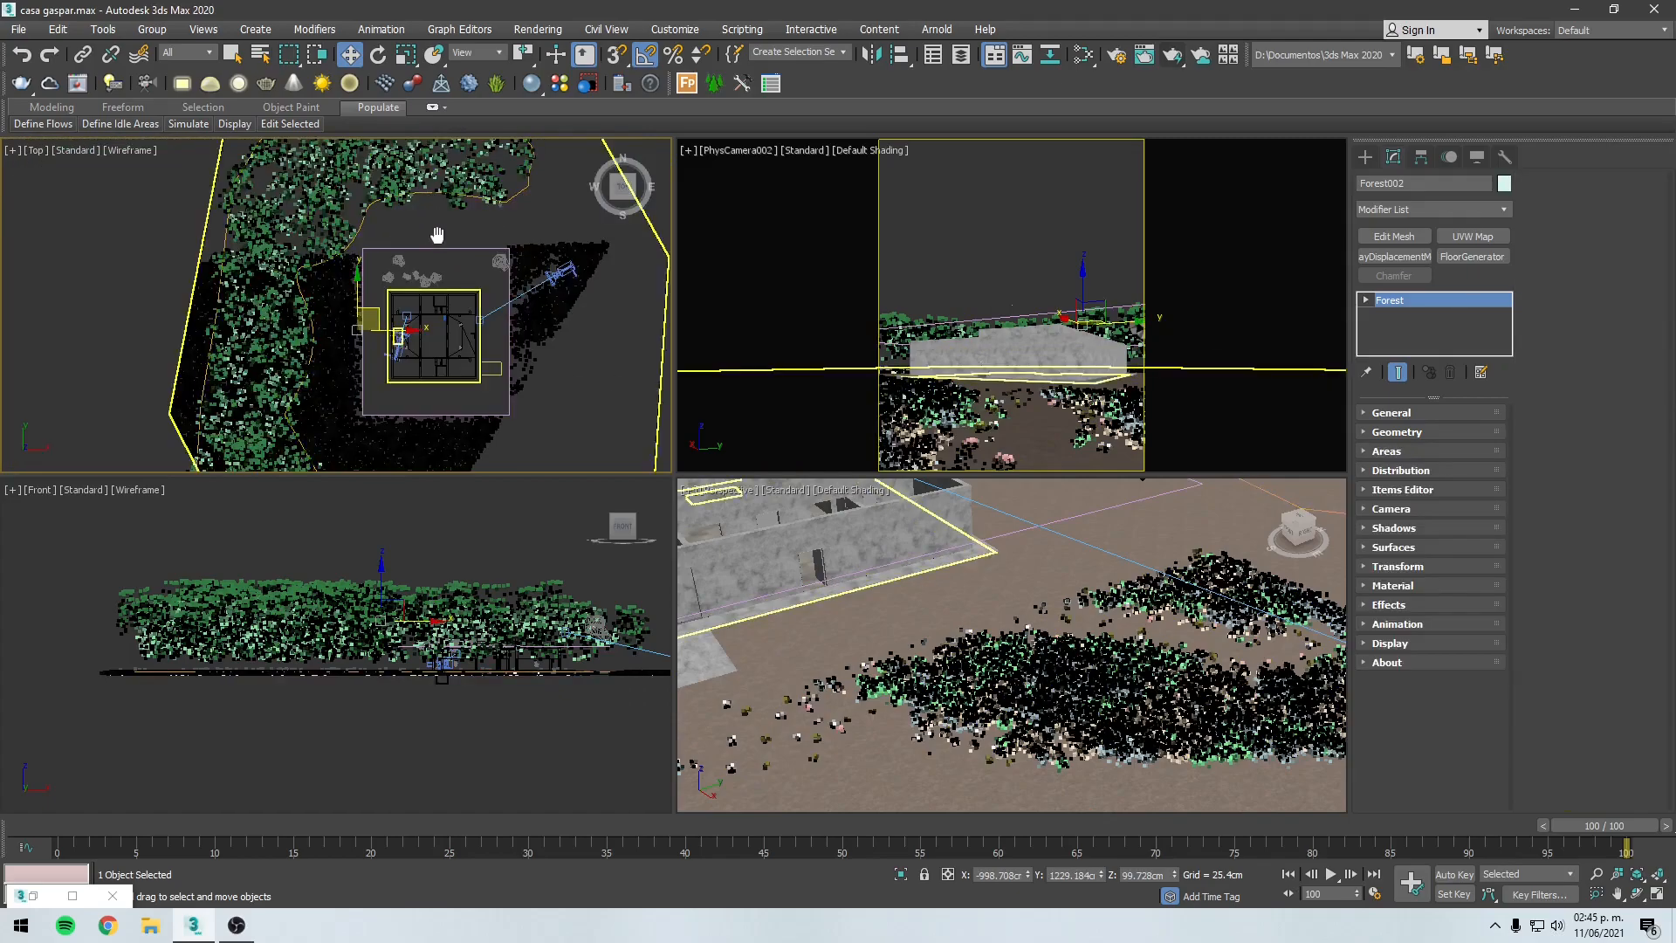
middle_click_drag(438, 236, 461, 309)
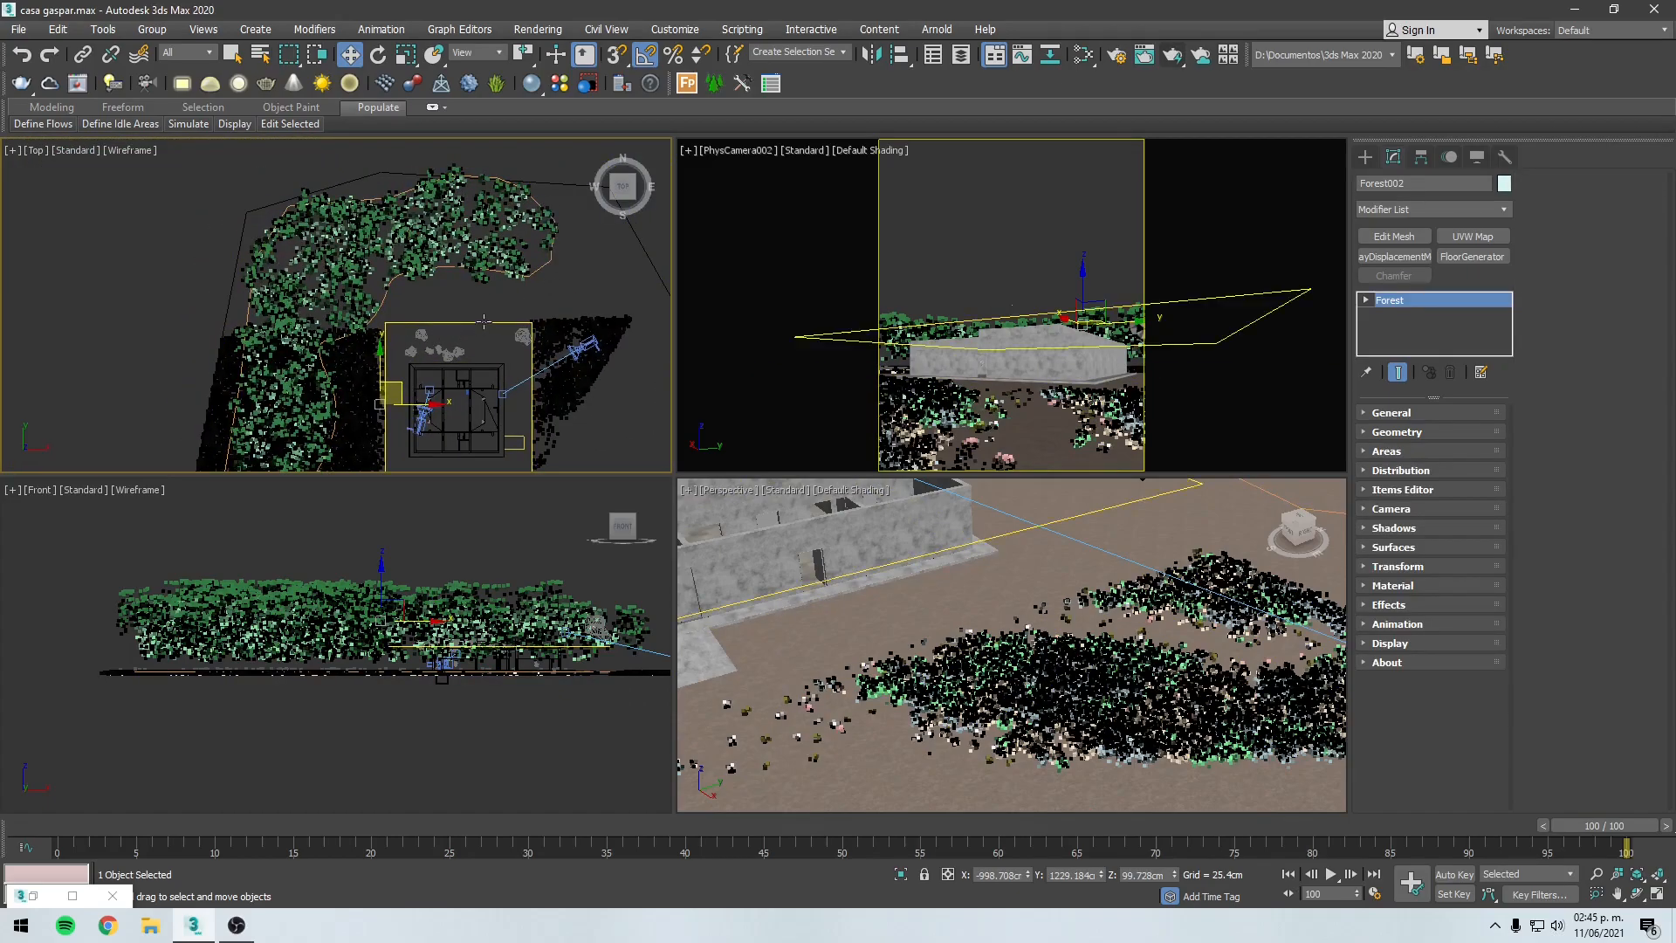
middle_click_drag(313, 326, 274, 289)
middle_click_drag(444, 398, 436, 242)
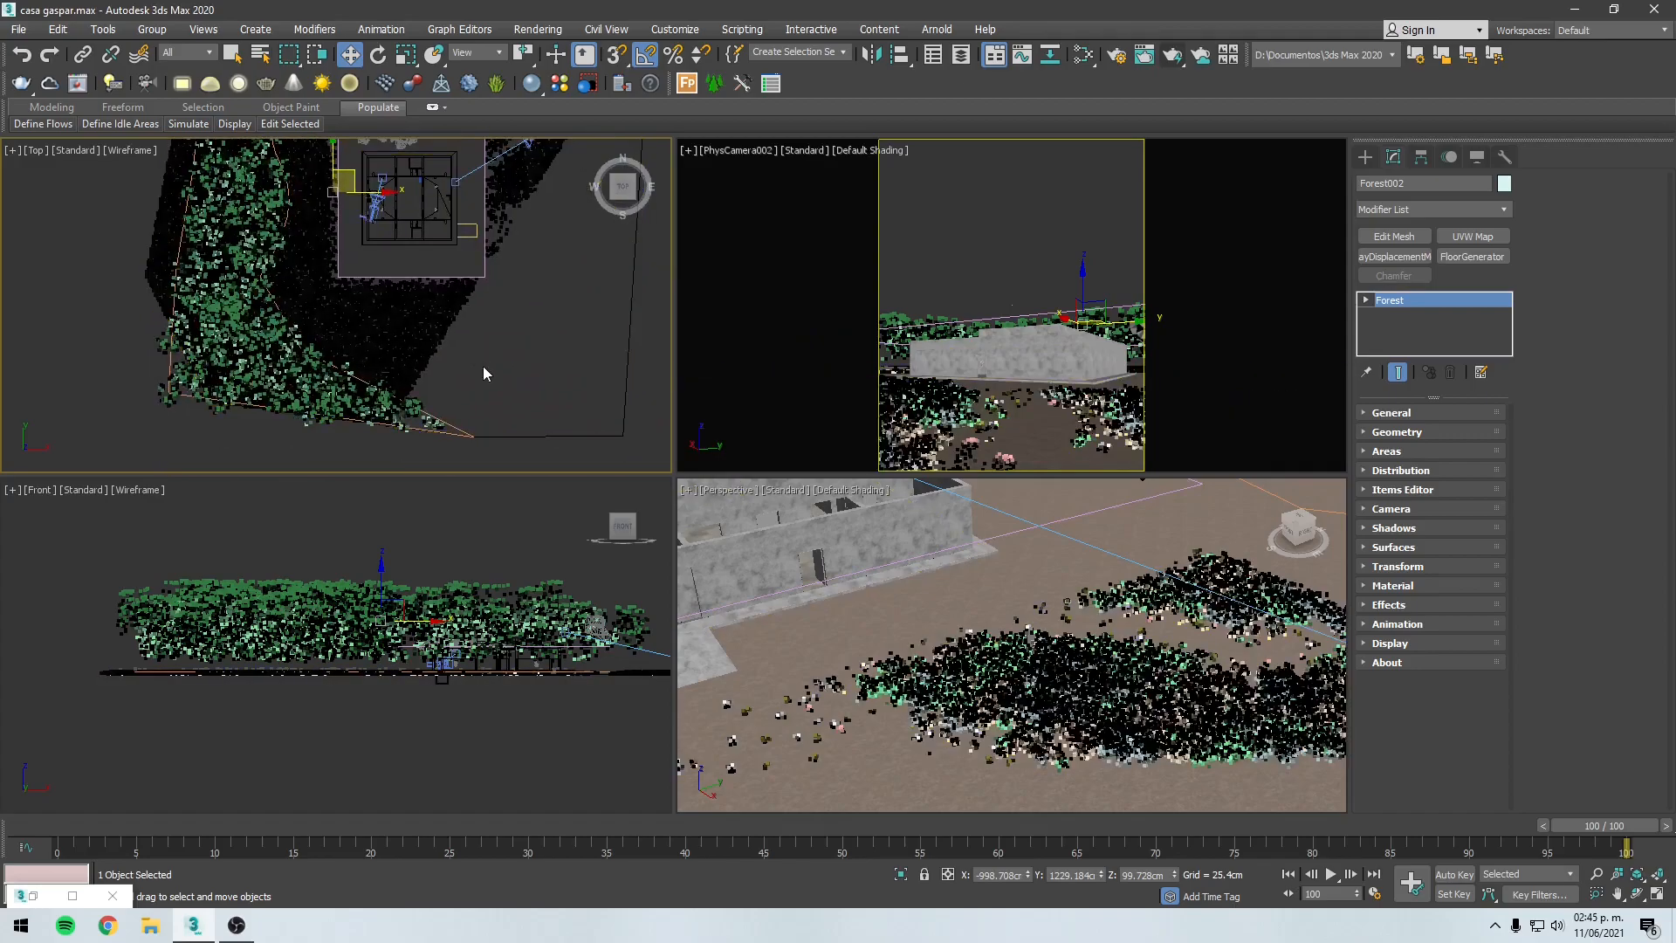
left_click(484, 365)
Step: Examine the slanted edge of the grass scatter beside the house in the top view
scroll(463, 298, "up", 3)
scroll(456, 298, "up", 2)
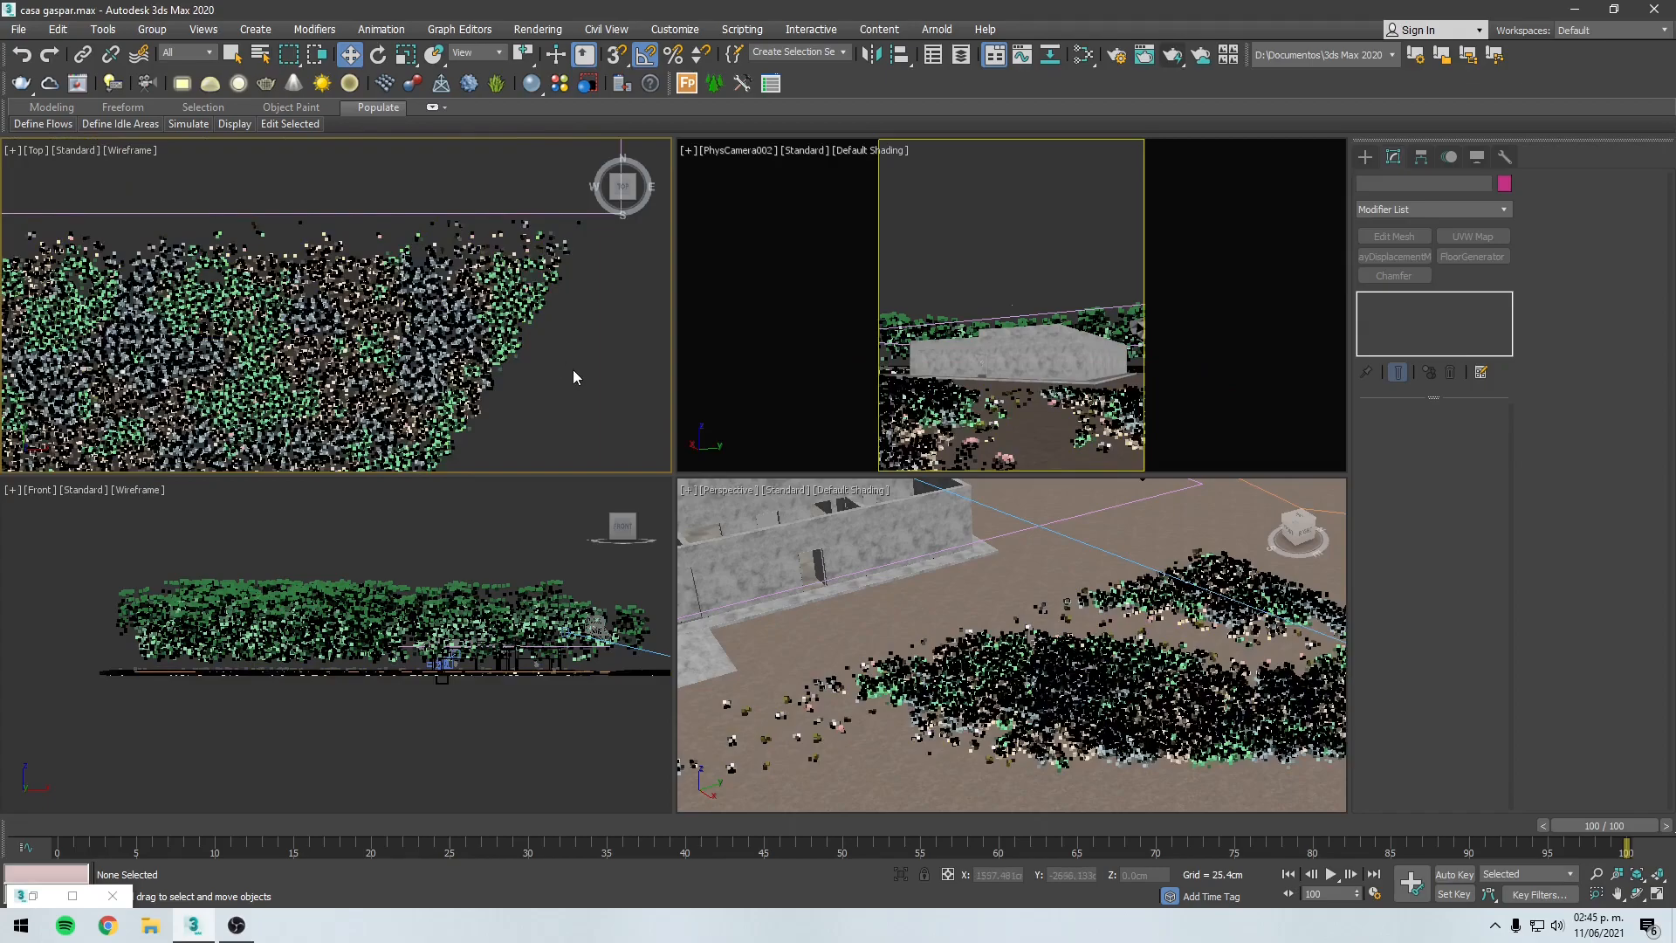
middle_click_drag(563, 360, 478, 360)
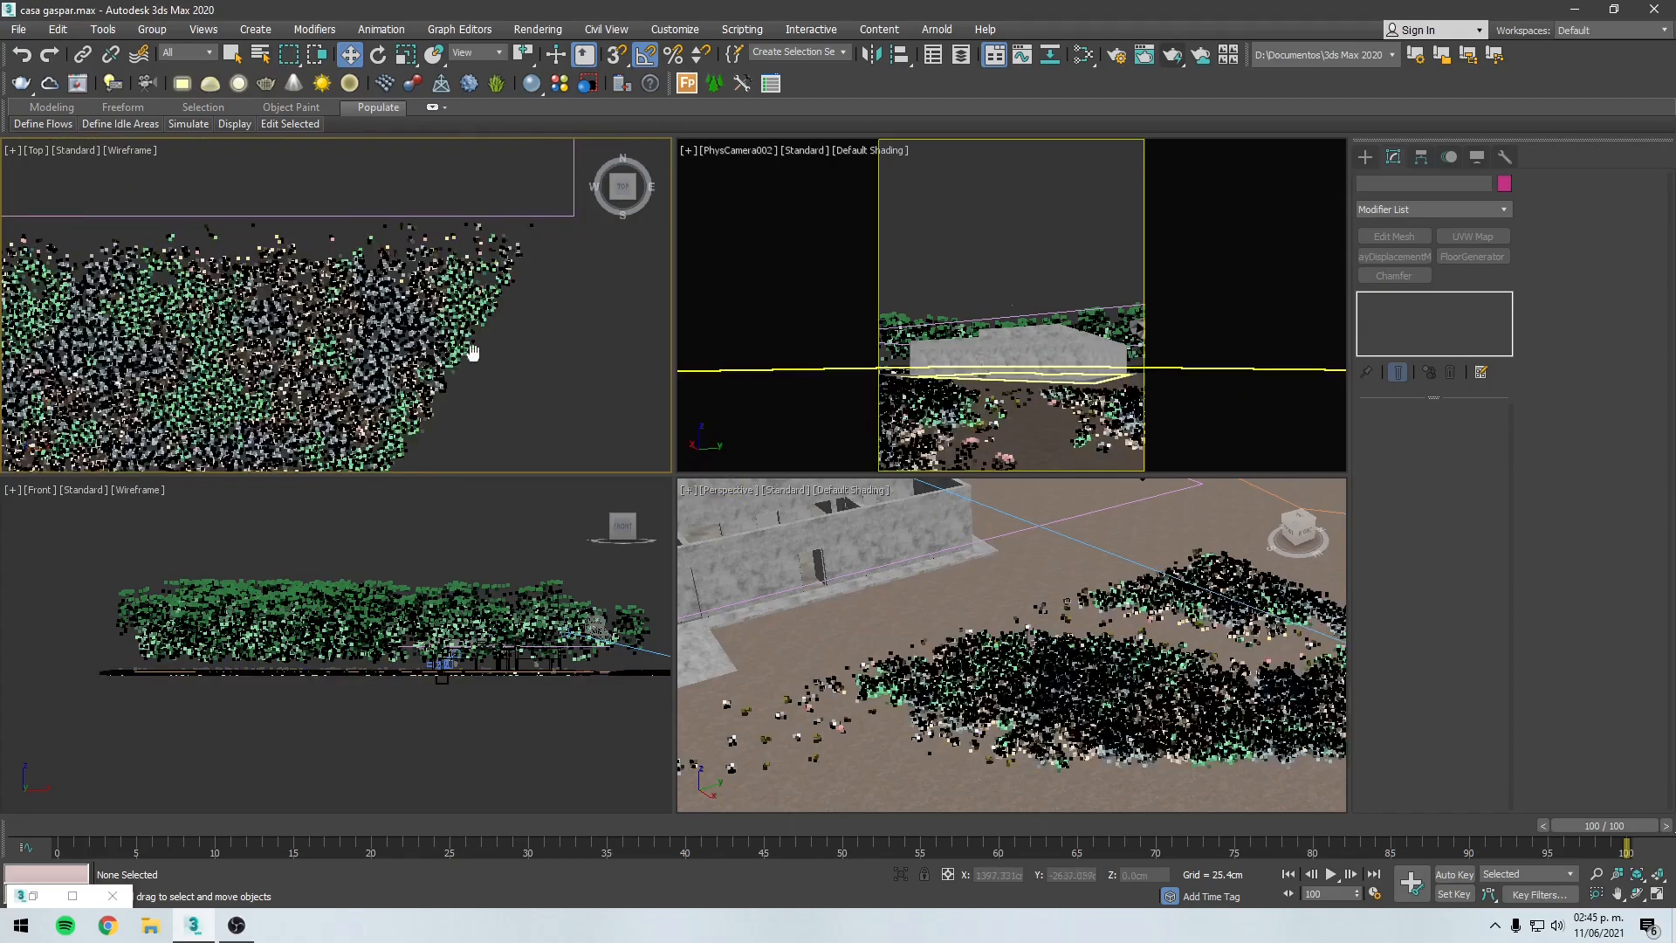
scroll(462, 333, "down", 3)
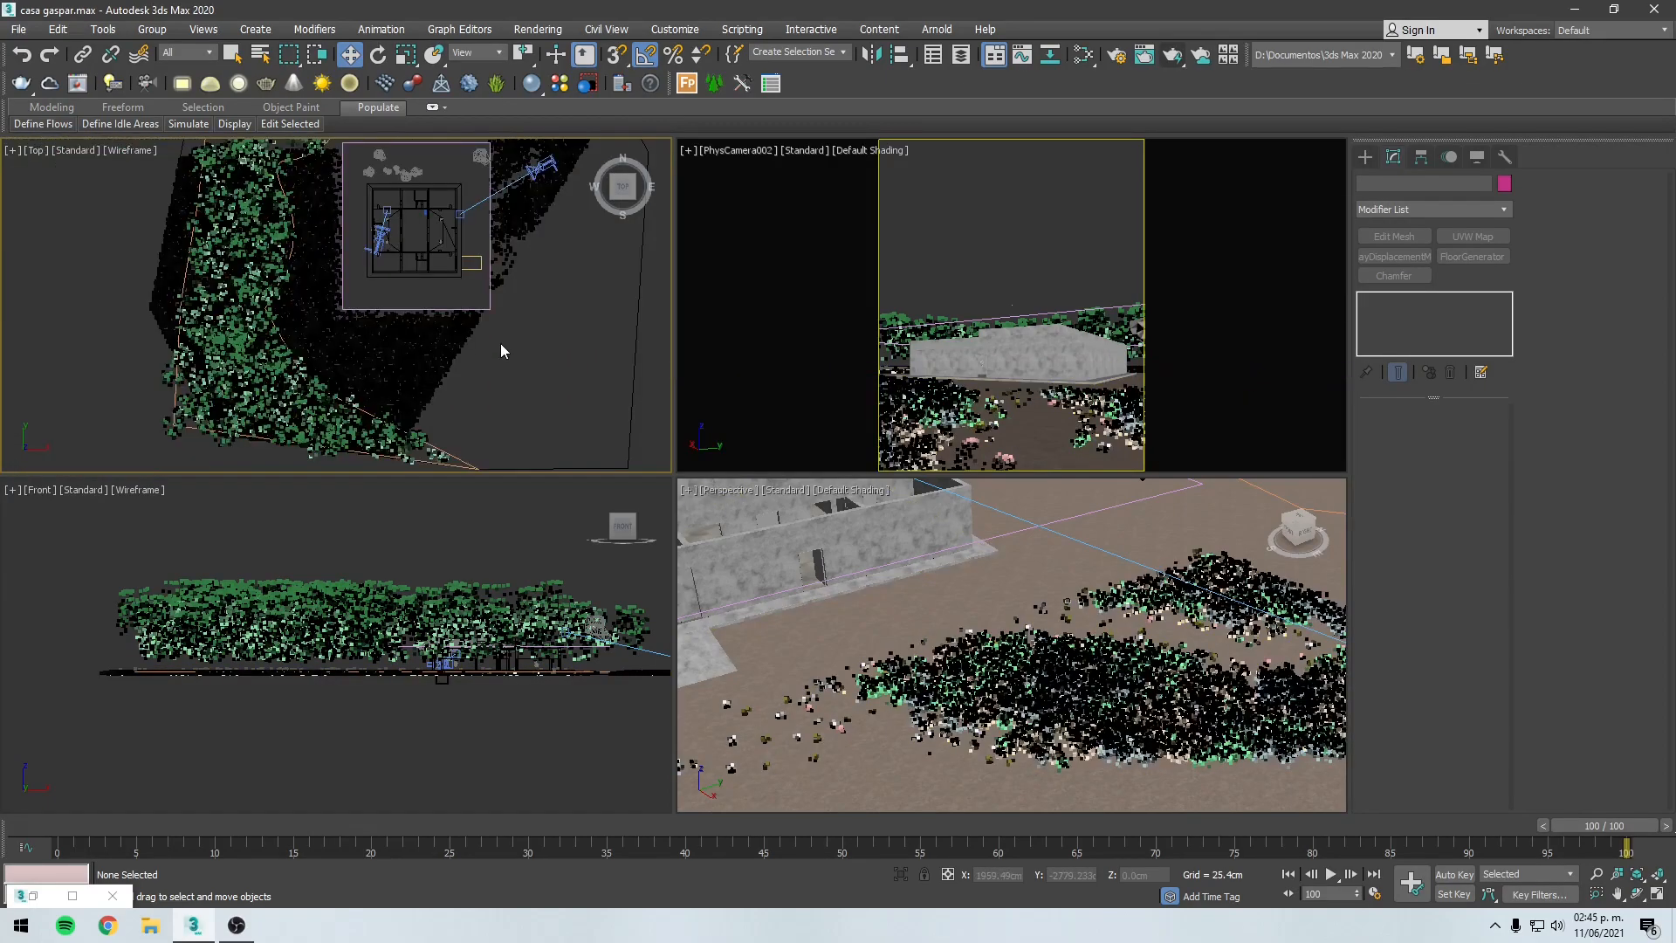
Step: Bring back the V-Ray render and place it in a smaller window over the viewports
key("alt+Tab")
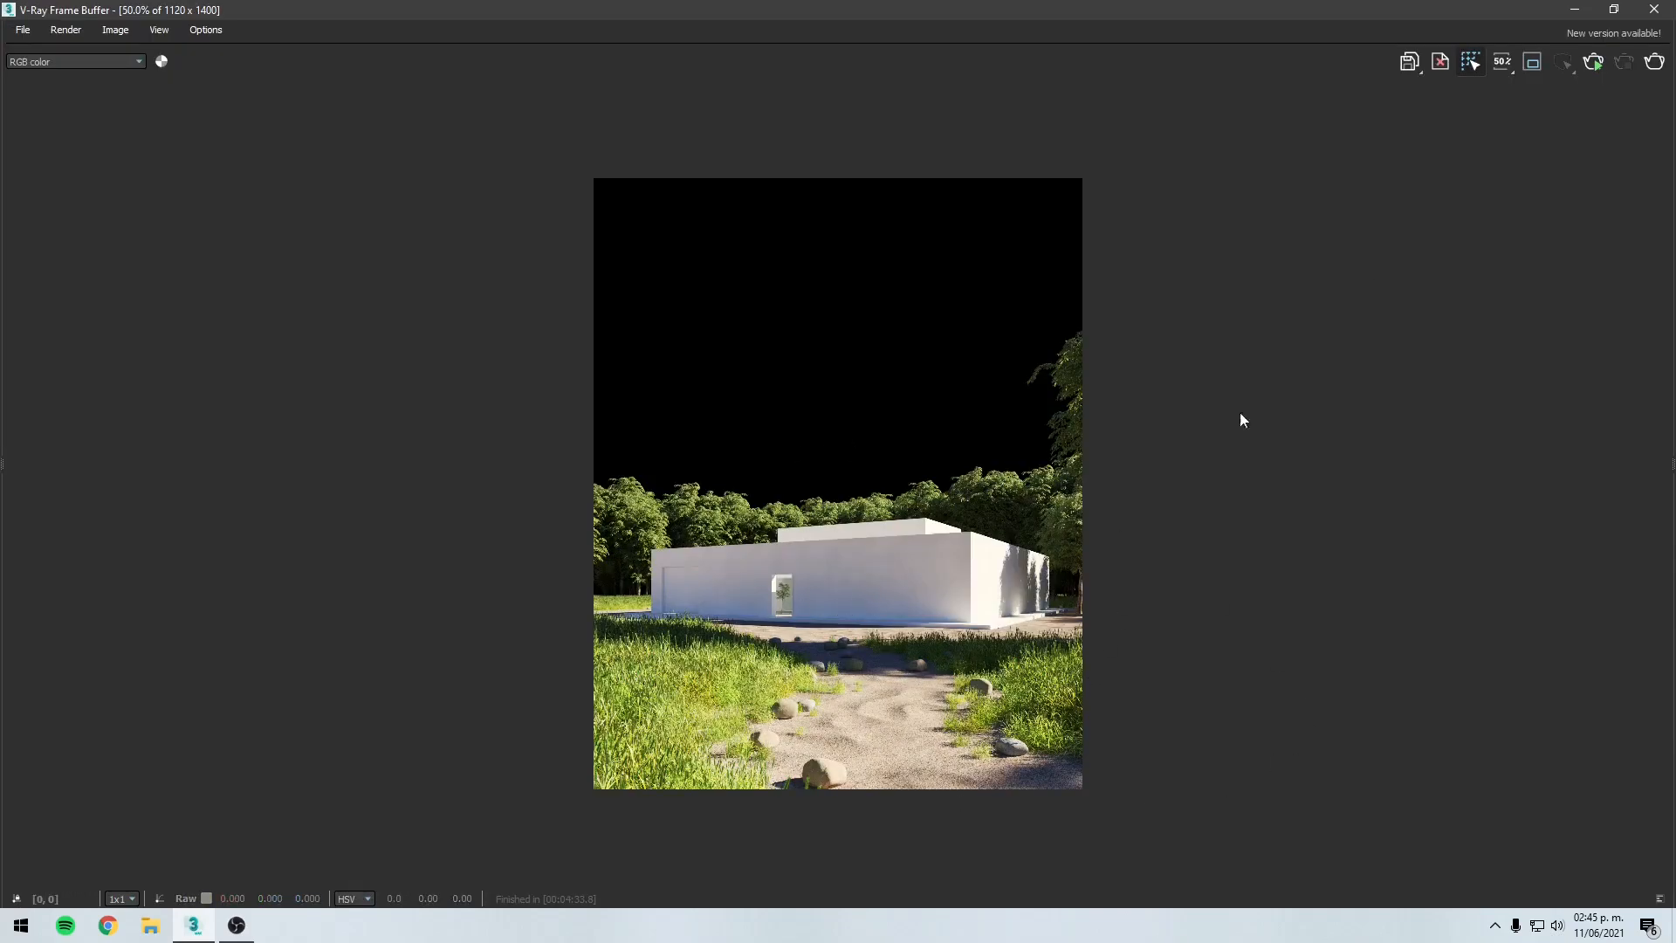
left_click(1614, 9)
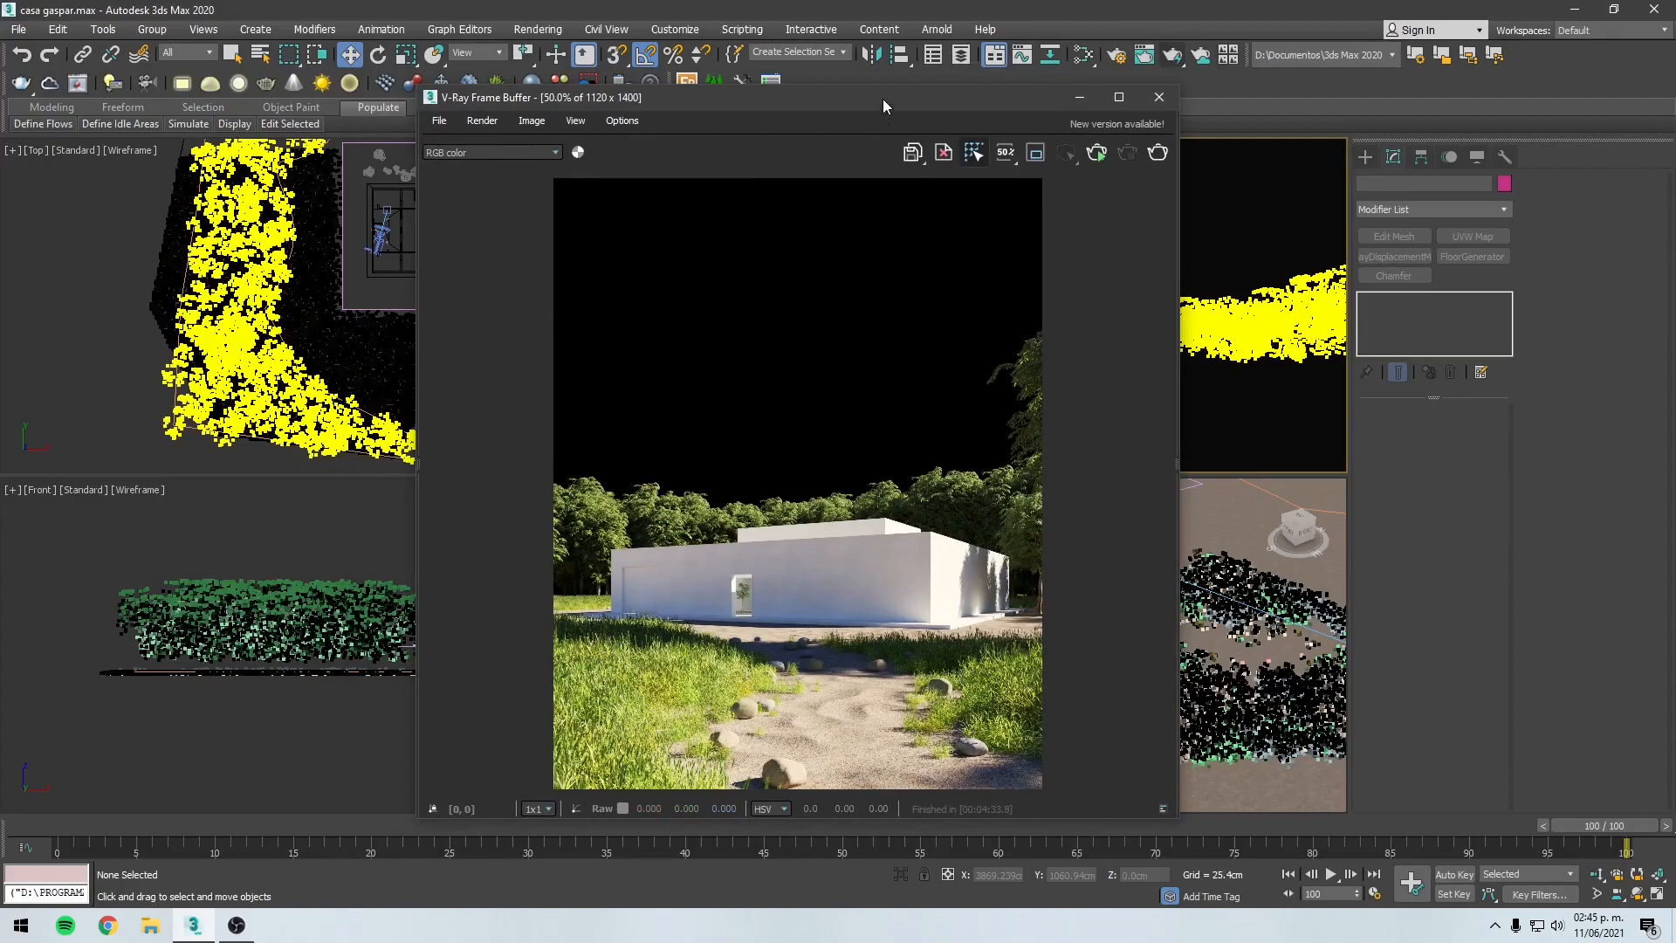
left_click_drag(883, 97, 958, 66)
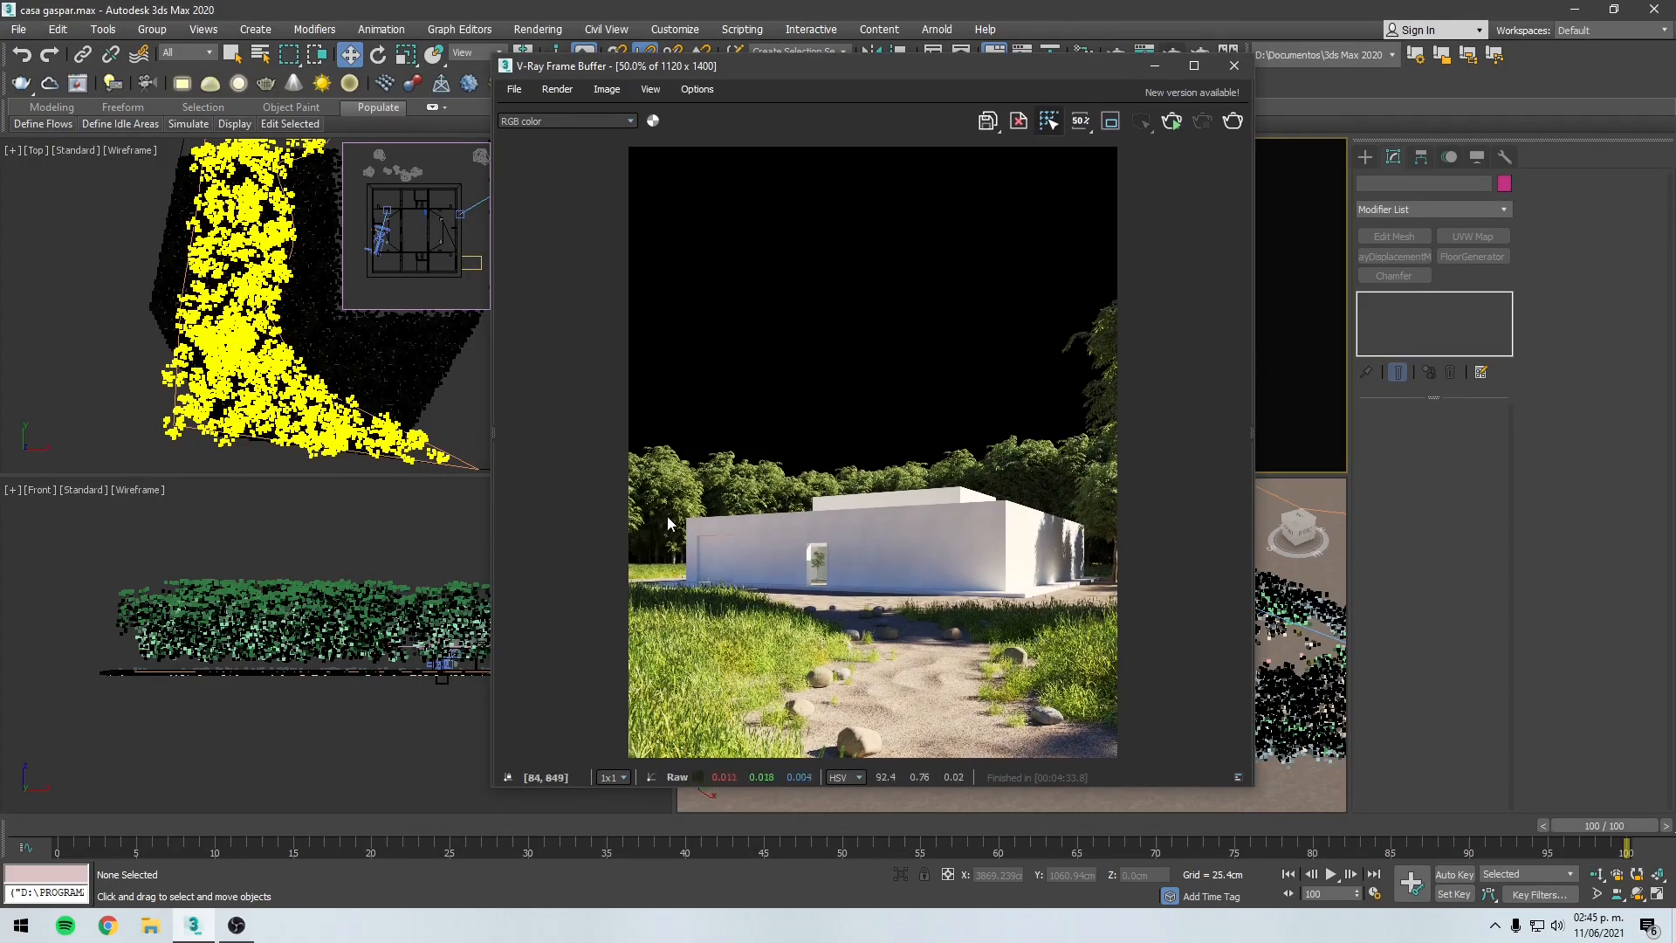